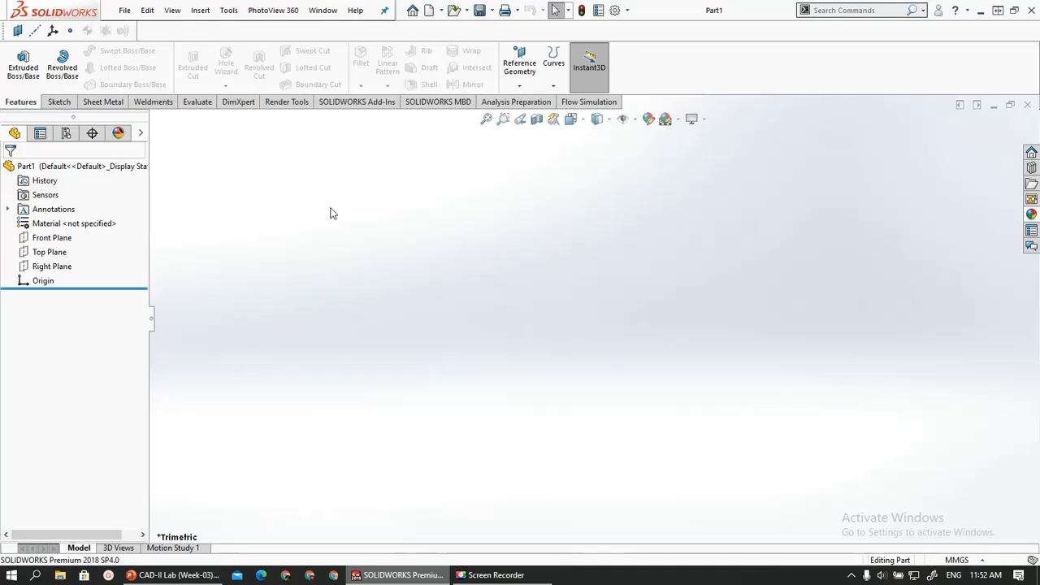
# Start a new sketch on the Front Plane
pyautogui.click(52, 238)
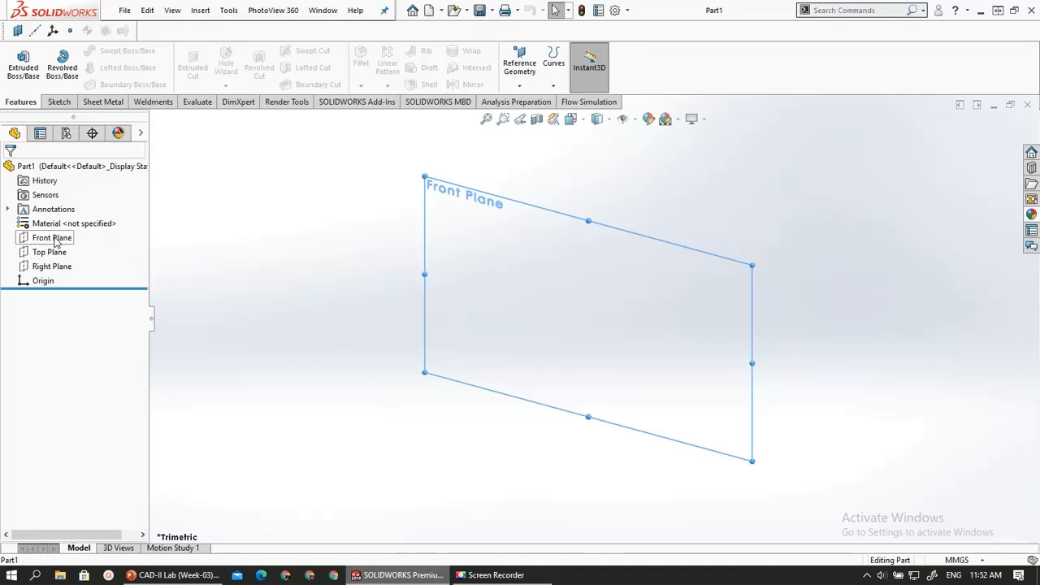
pyautogui.click(59, 102)
pyautogui.click(18, 65)
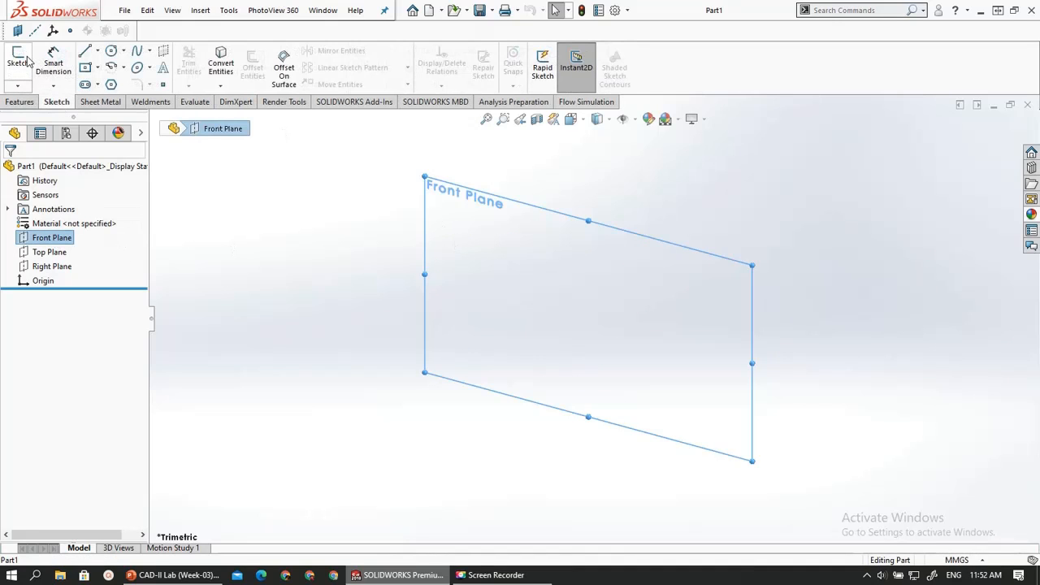
pyautogui.click(329, 264)
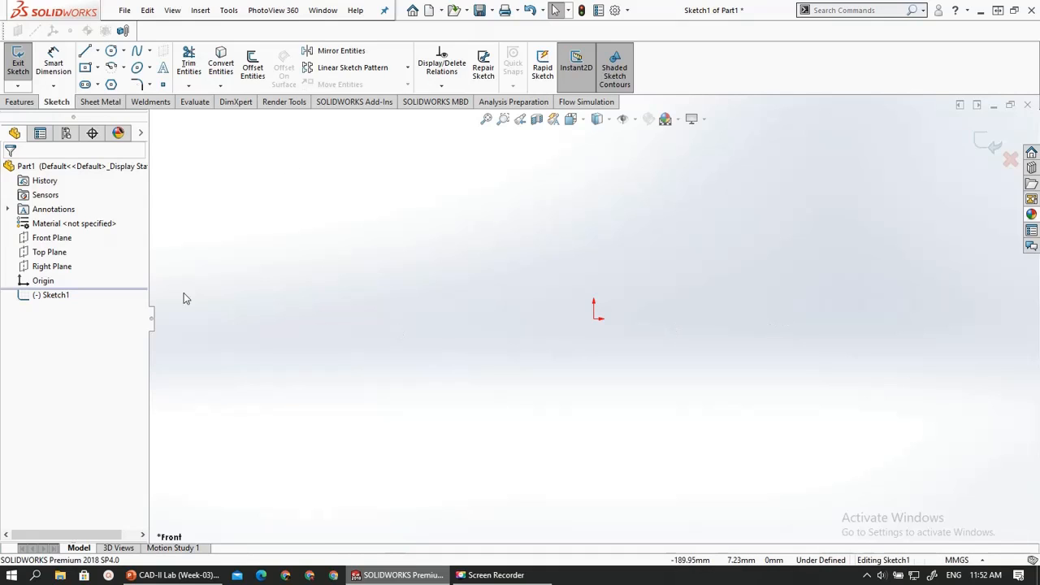
# Sketch a center rectangle about 159 mm wide and 51 mm high, centred on the origin
pyautogui.click(86, 68)
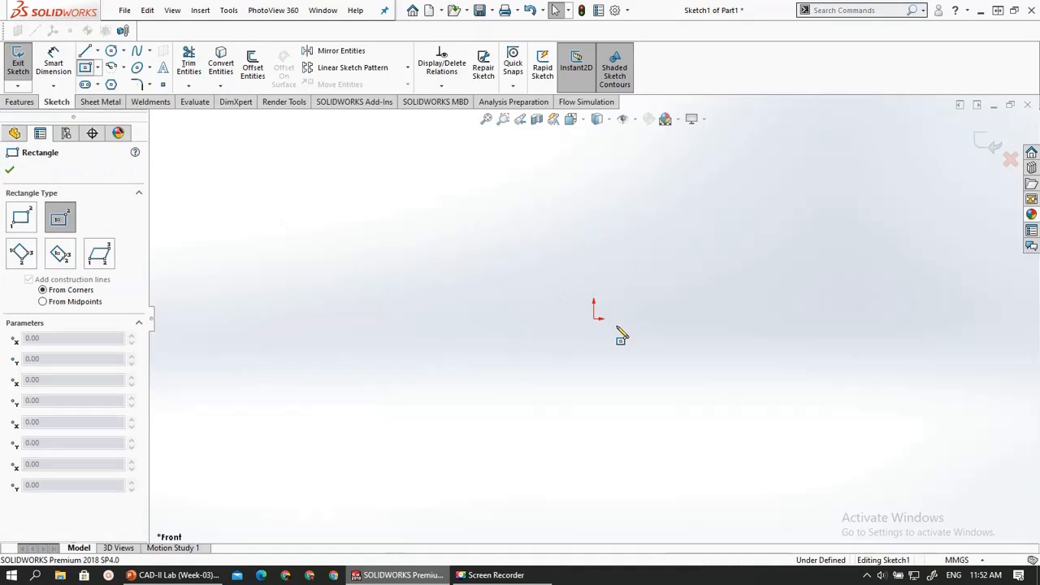
pyautogui.click(597, 318)
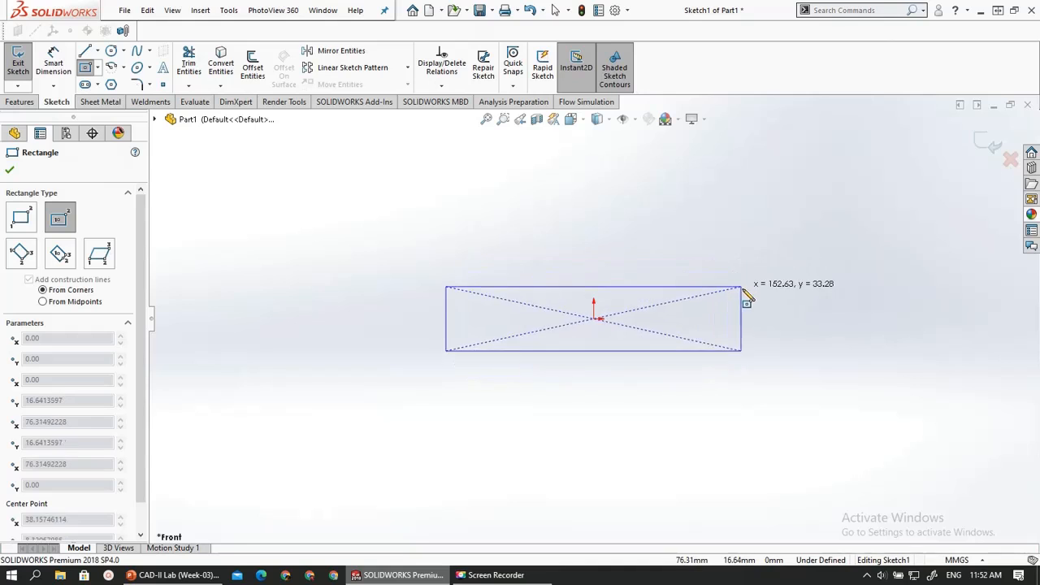
pyautogui.click(748, 271)
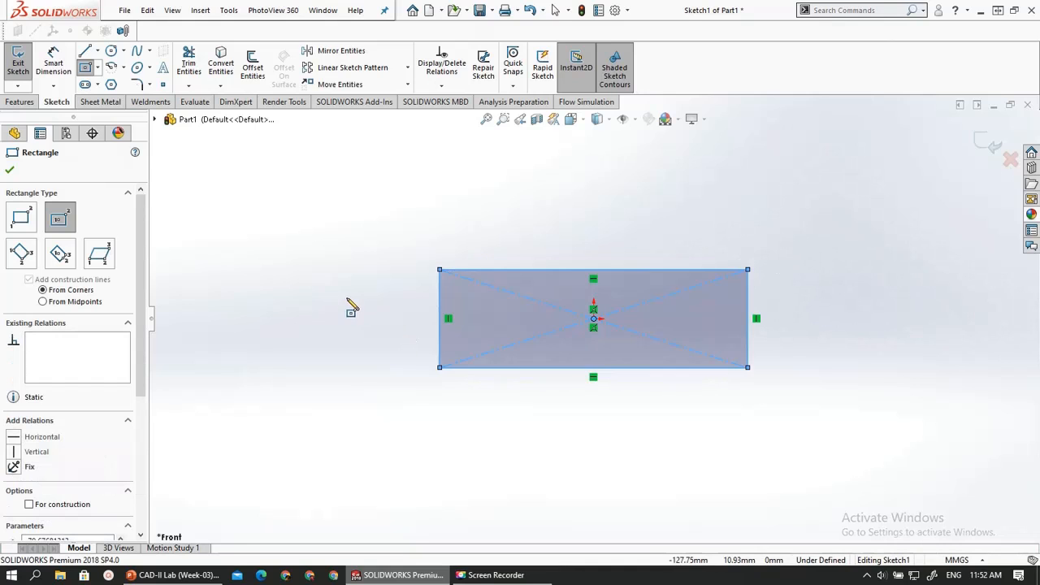
pyautogui.press('Escape')
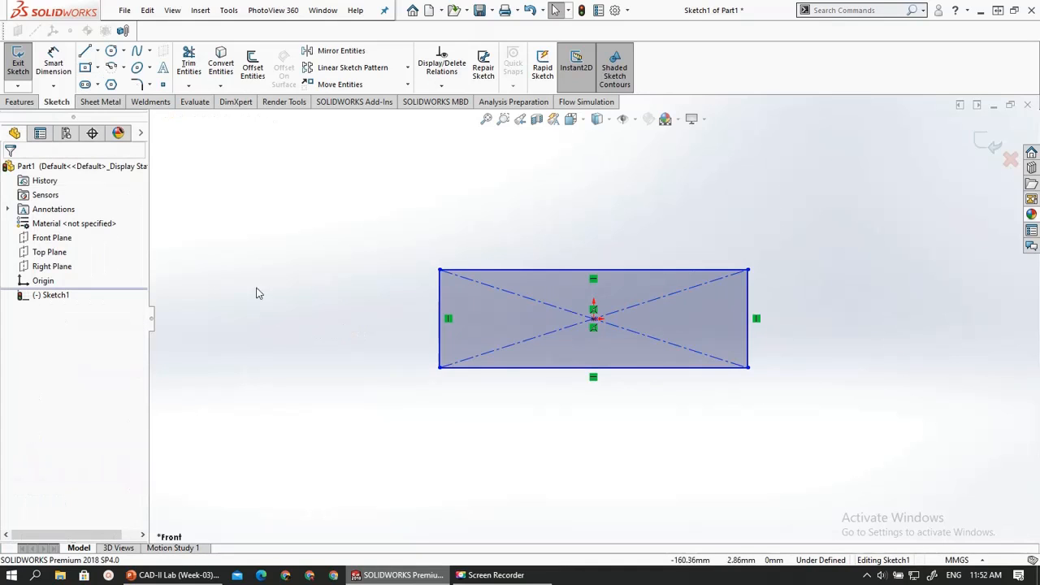
pyautogui.click(95, 53)
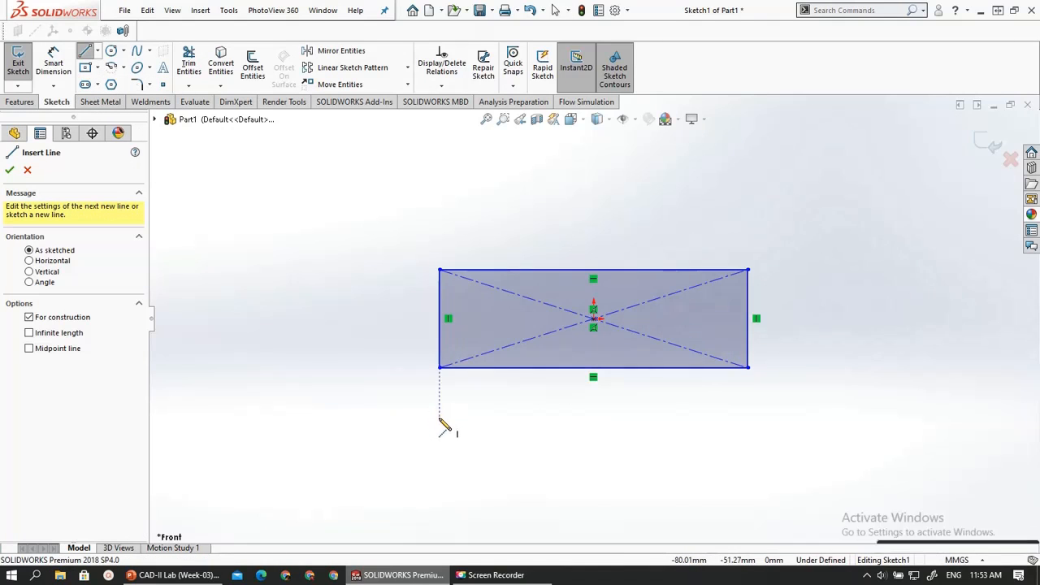
pyautogui.click(440, 418)
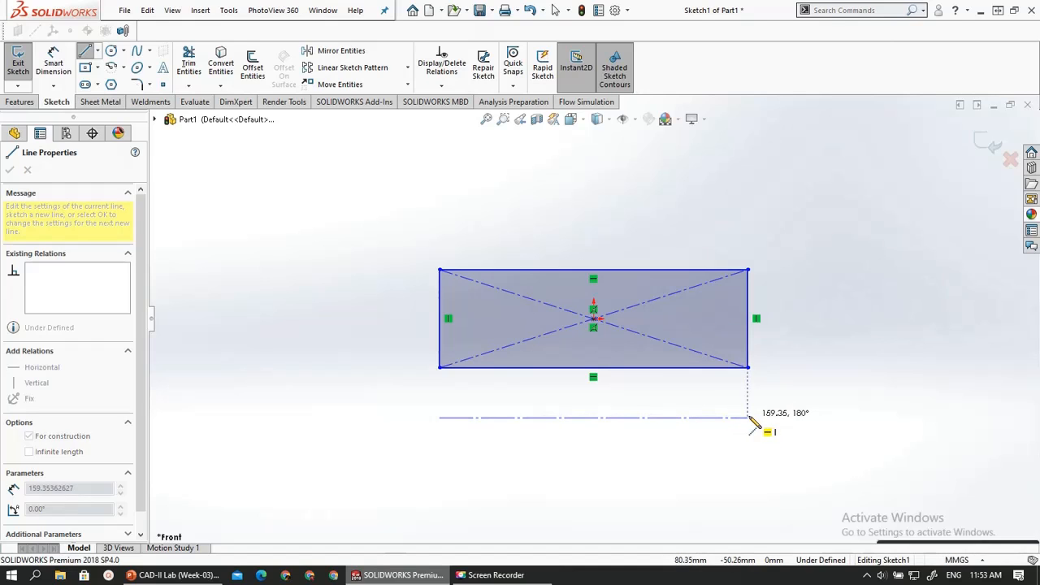
pyautogui.click(748, 418)
pyautogui.press('Escape')
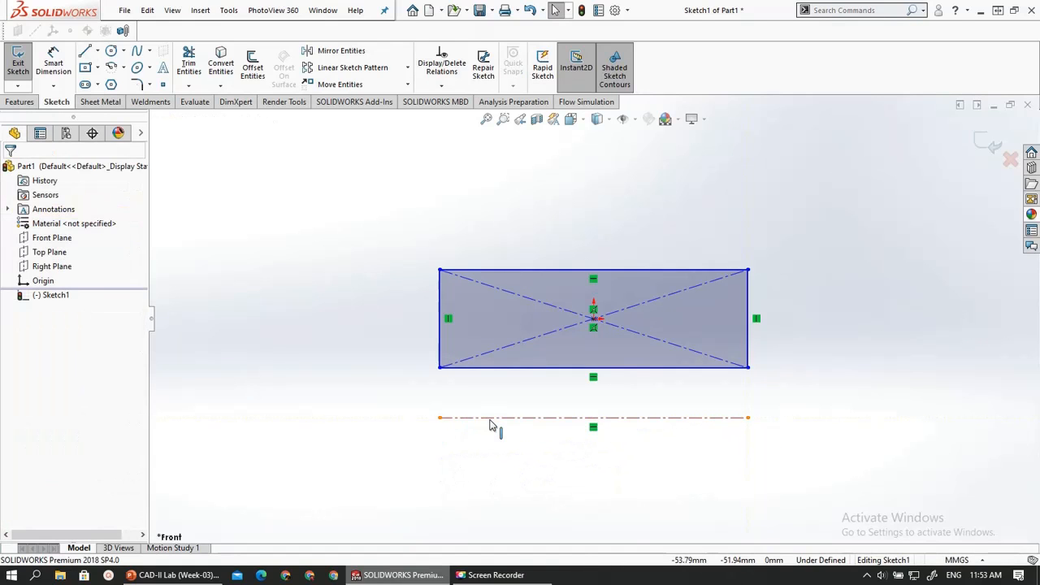
pyautogui.click(475, 419)
pyautogui.press('Delete')
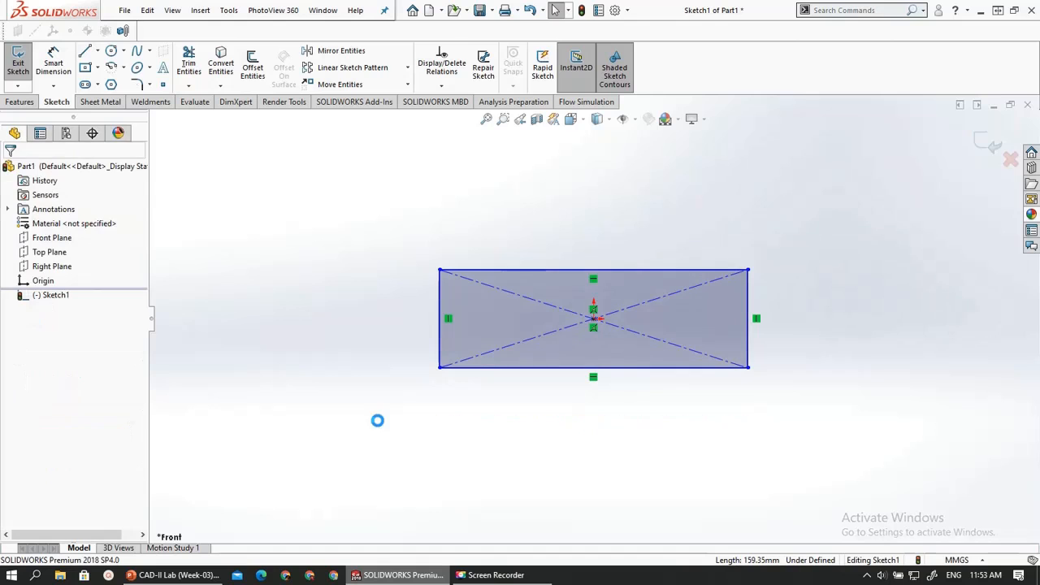
# Draw a horizontal centerline about 176 mm long from the rectangle's lower-left corner along its bottom edge, extending past the lower-right corner
pyautogui.click(96, 53)
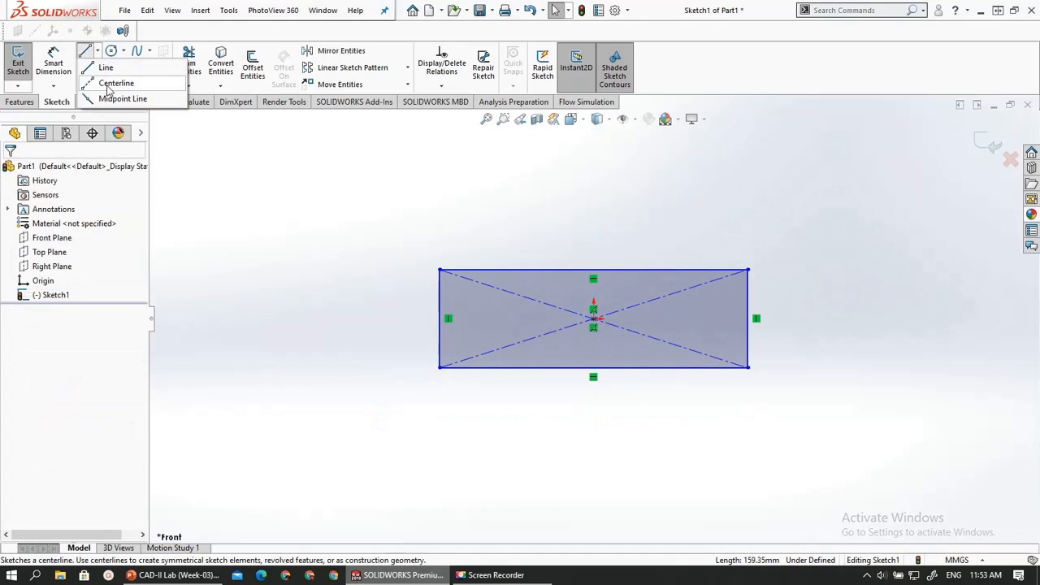
pyautogui.click(109, 81)
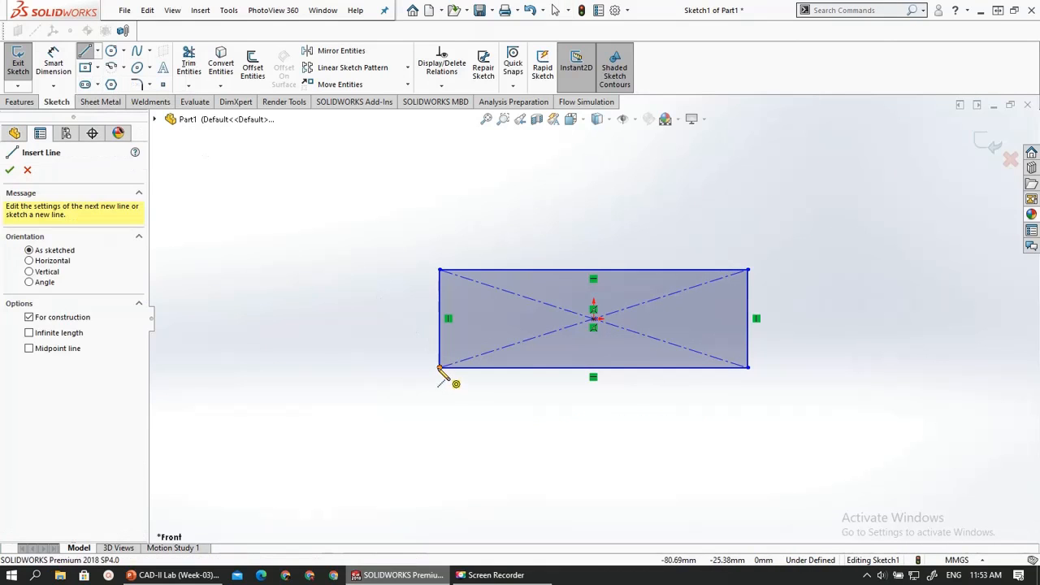
pyautogui.click(441, 368)
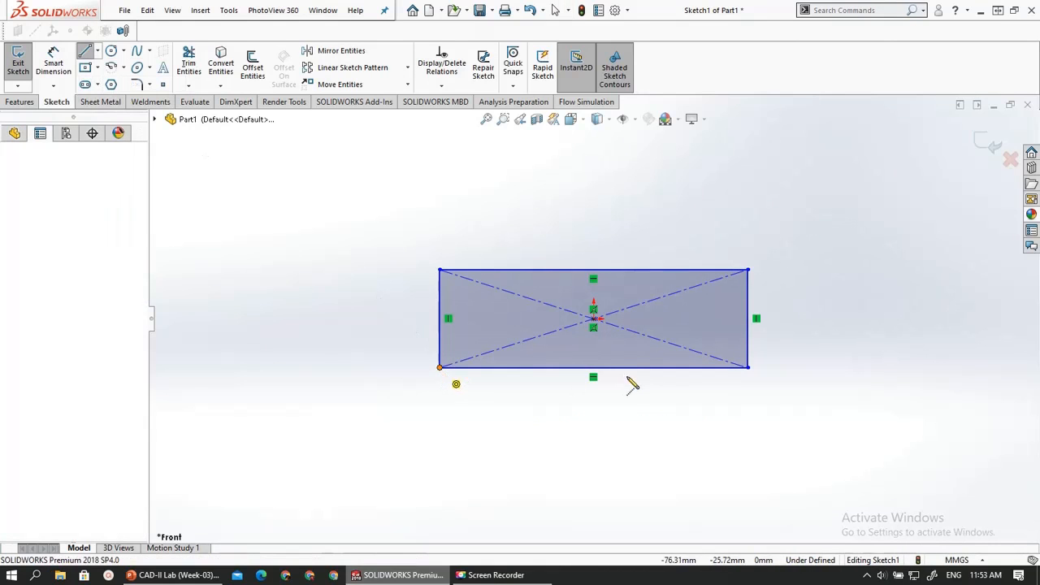
pyautogui.click(780, 368)
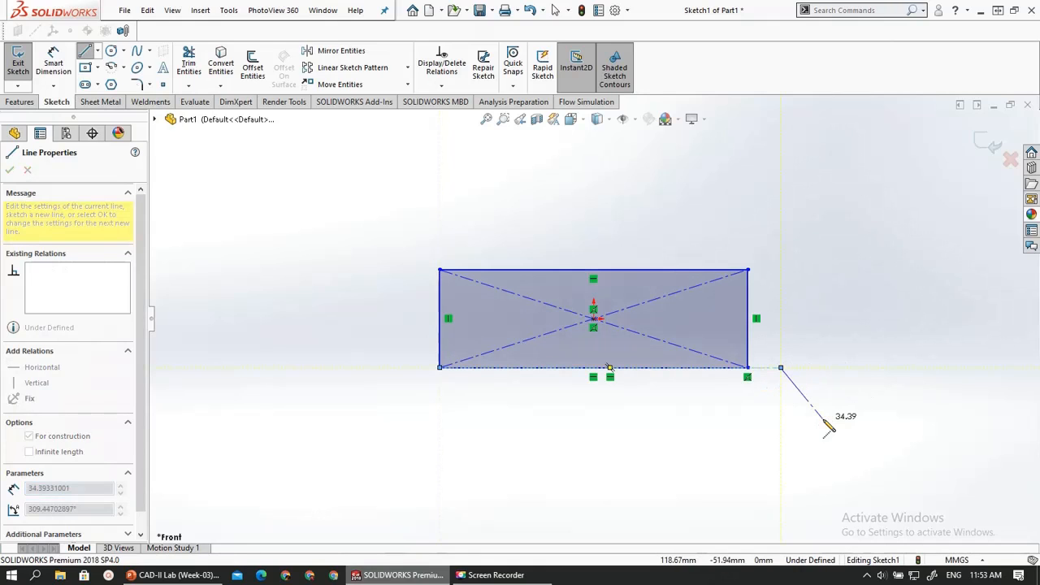
pyautogui.press('Escape')
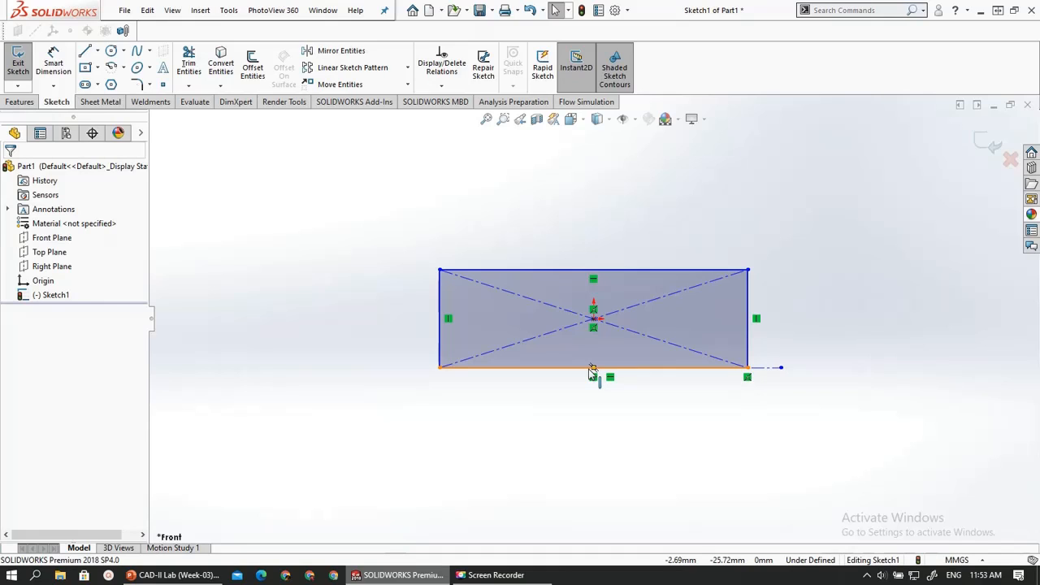
# Finish the sketch and revolve the rectangle 360° about the centerline along its bottom edge, using the Blind option
pyautogui.click(19, 67)
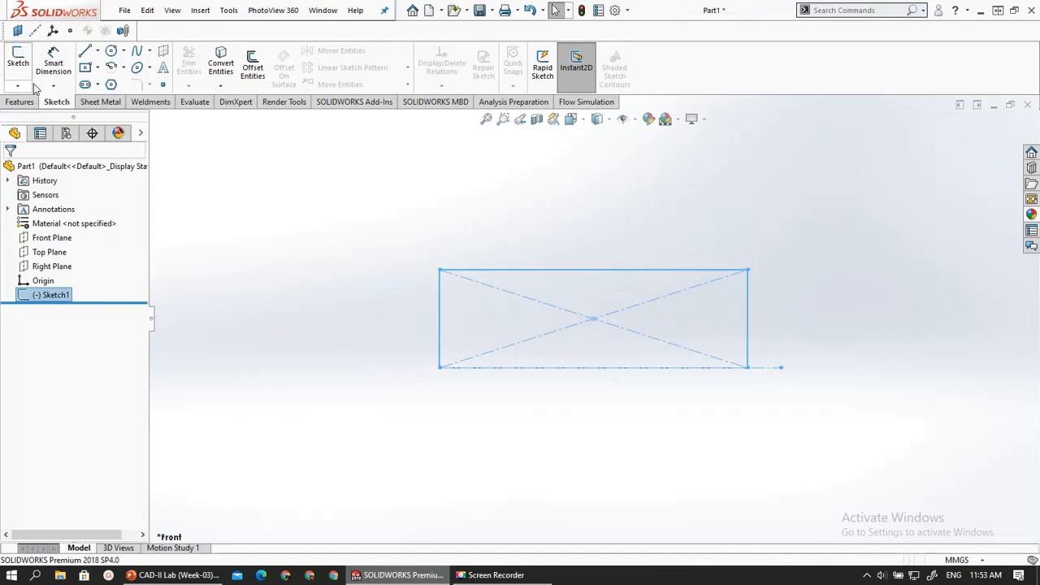
pyautogui.click(21, 101)
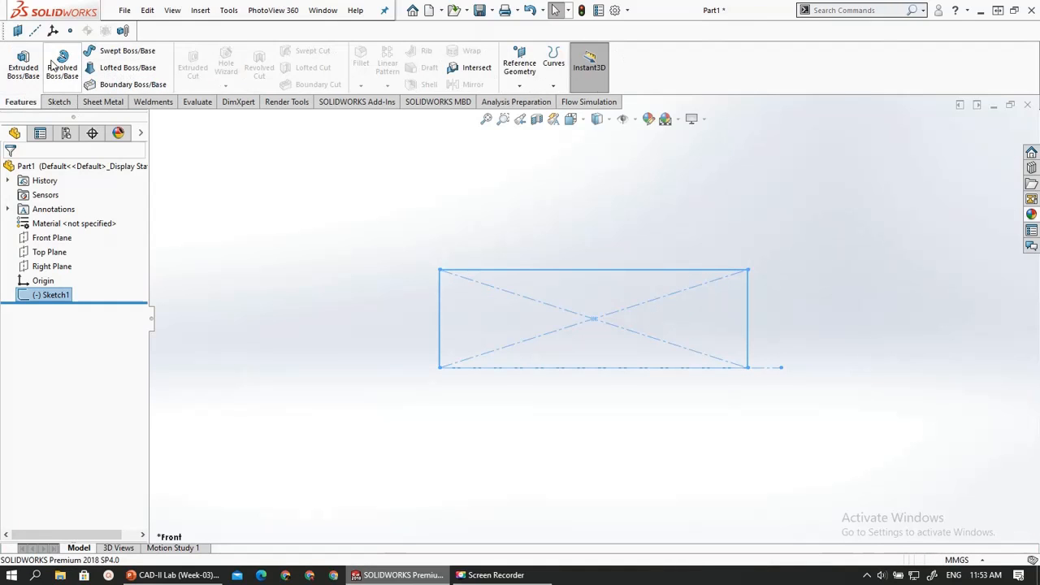
pyautogui.click(57, 65)
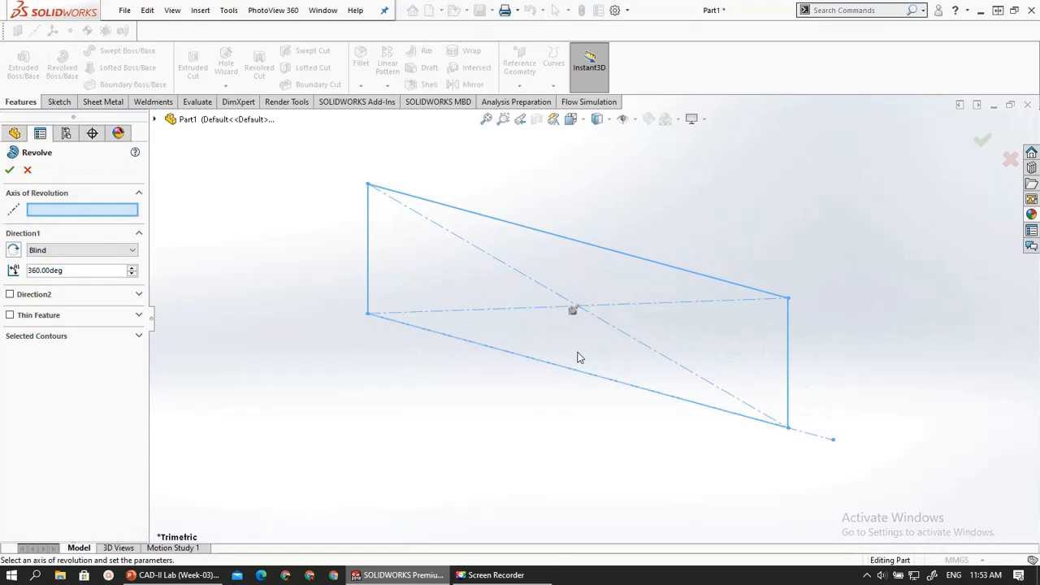
pyautogui.click(790, 331)
pyautogui.scroll(2, 586, 337)
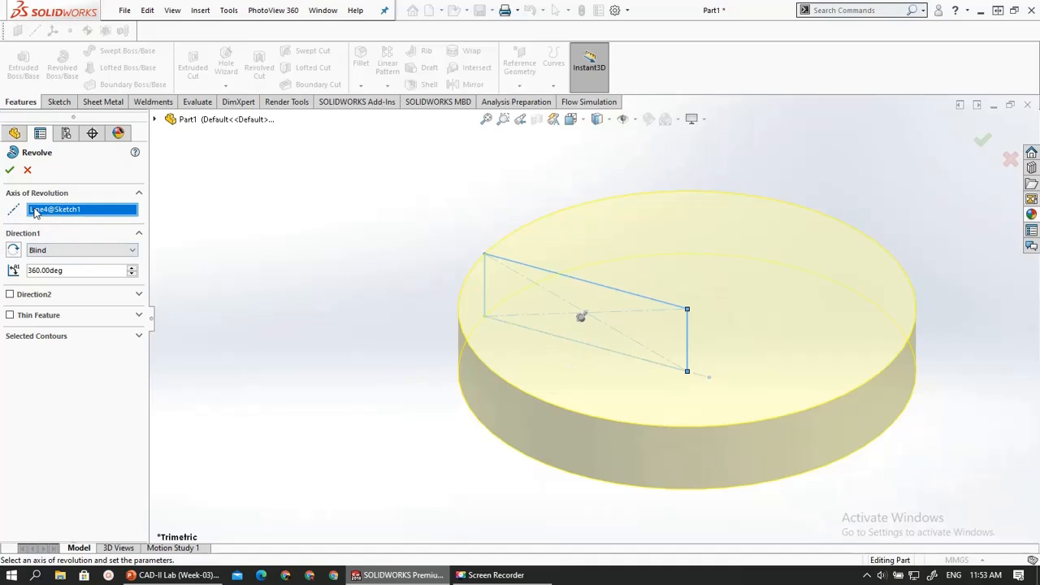
pyautogui.click(699, 377)
pyautogui.moveTo(710, 394); pyautogui.dragTo(713, 401, button='middle')
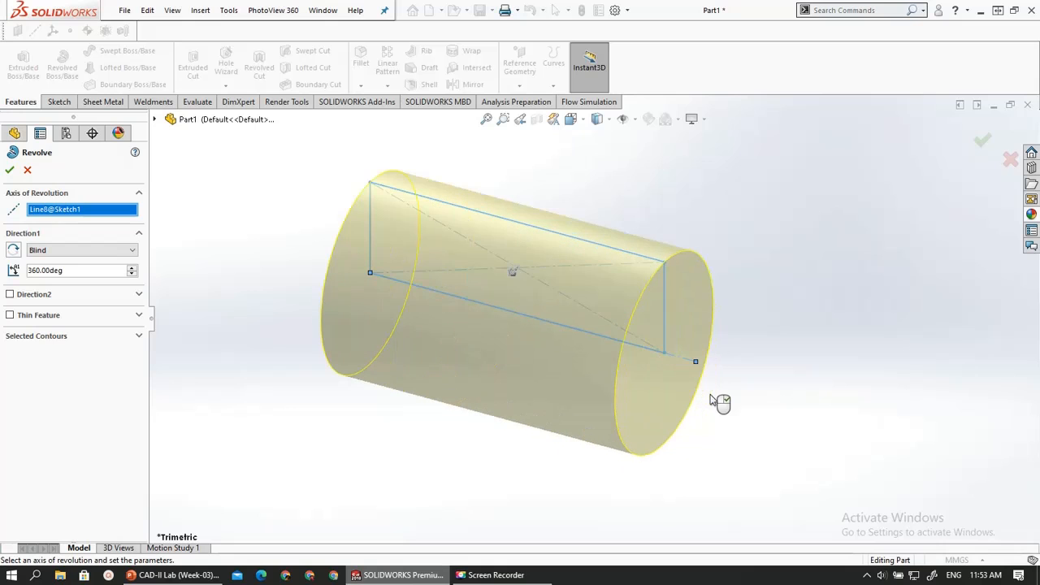
pyautogui.click(10, 171)
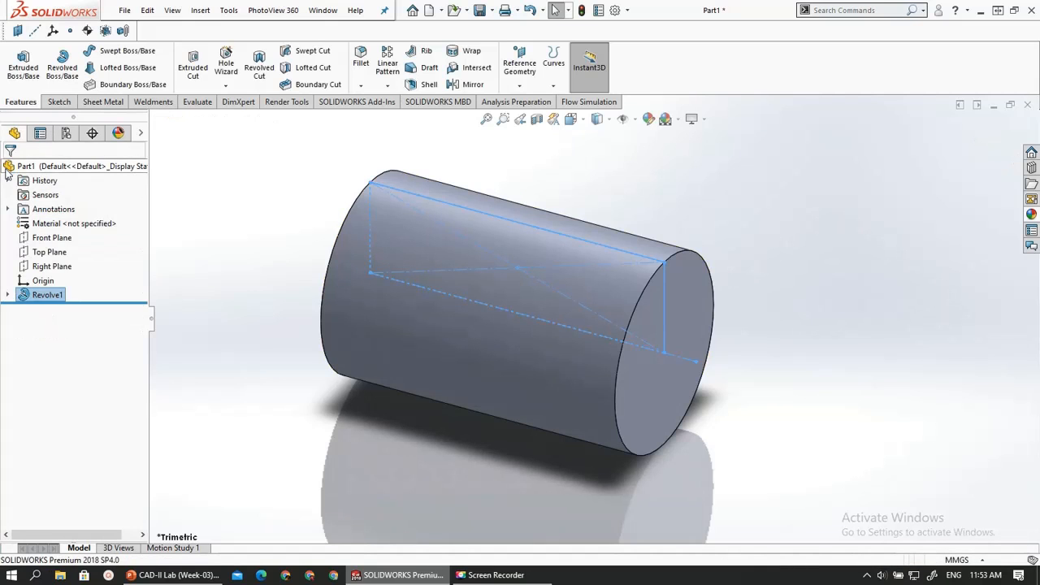
# Edit the revolved feature and set its revolve angle to 270°
pyautogui.rightClick(46, 299)
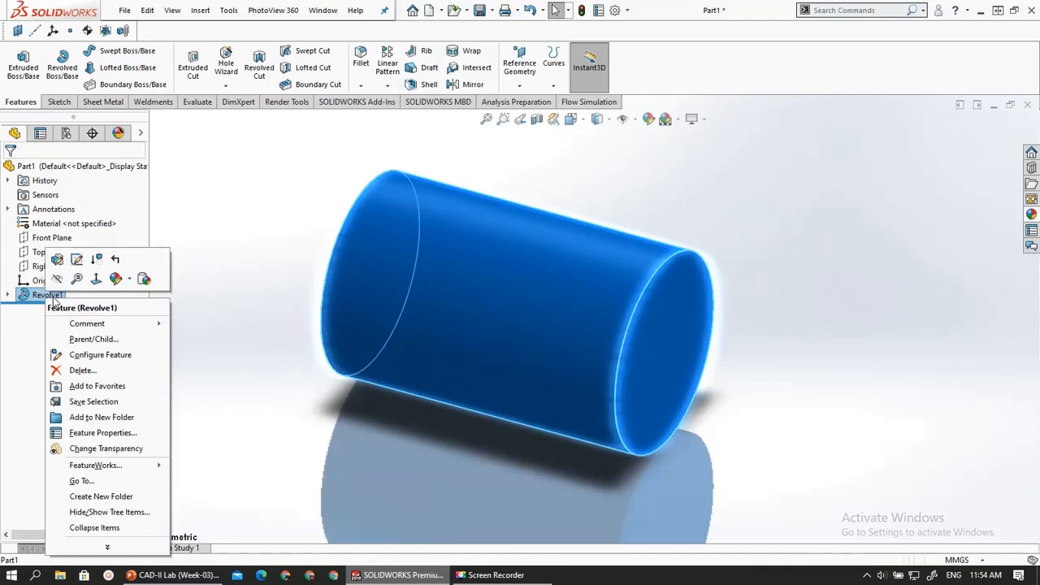
pyautogui.click(57, 257)
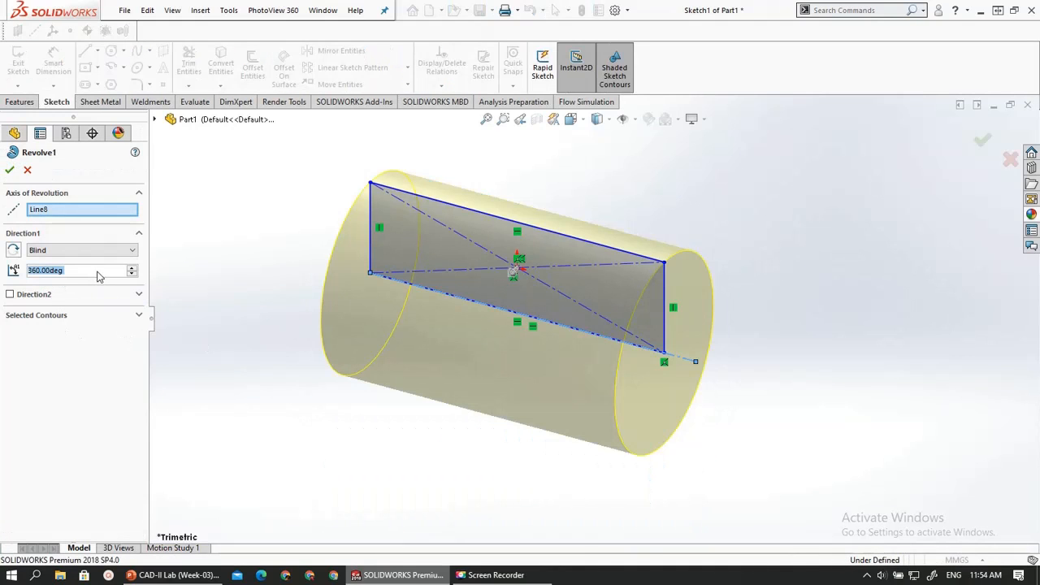
pyautogui.write('2')
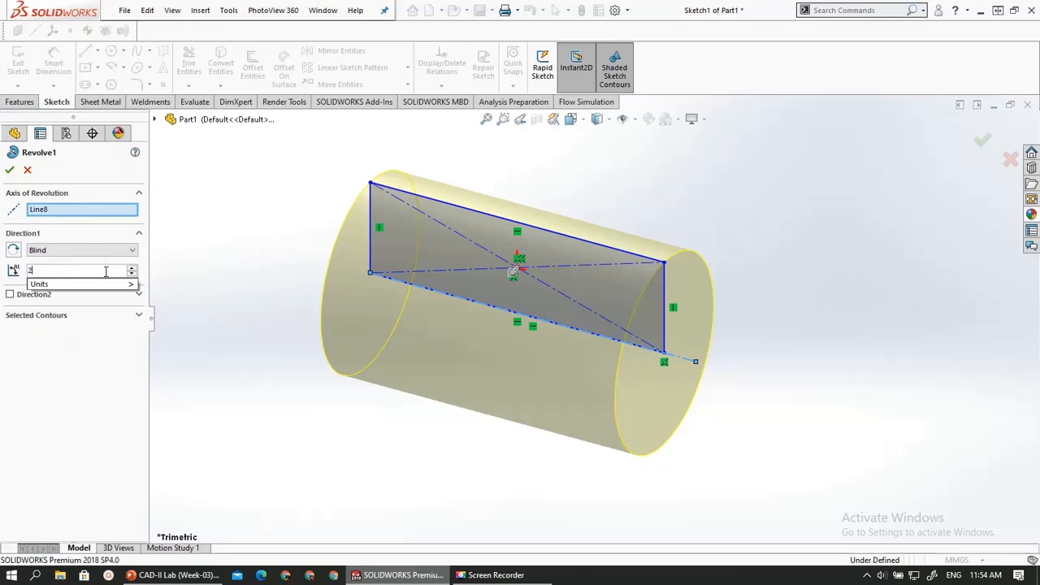
pyautogui.write('70')
pyautogui.press('Return')
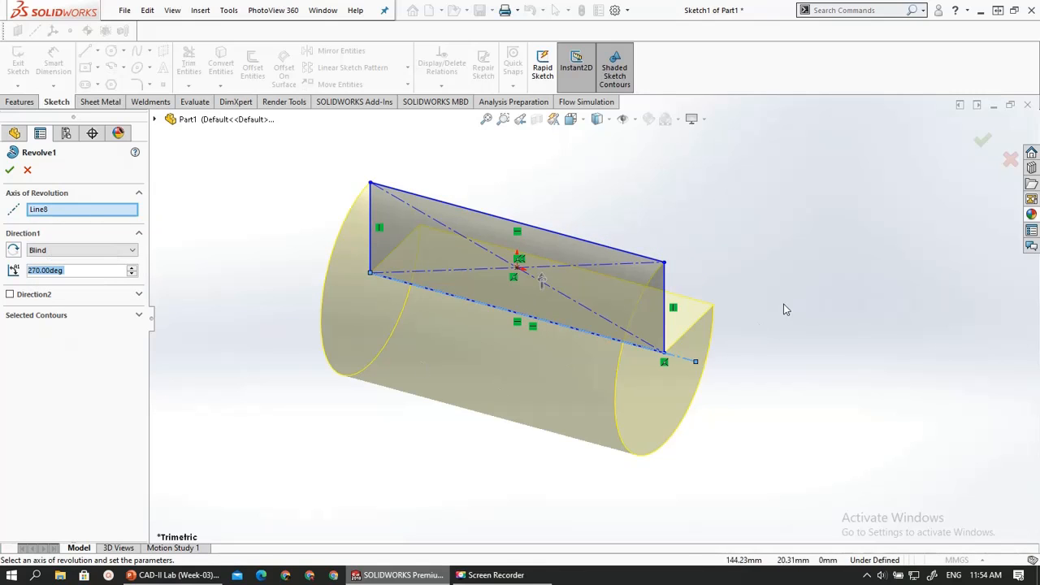
pyautogui.moveTo(783, 304); pyautogui.dragTo(702, 247, button='middle')
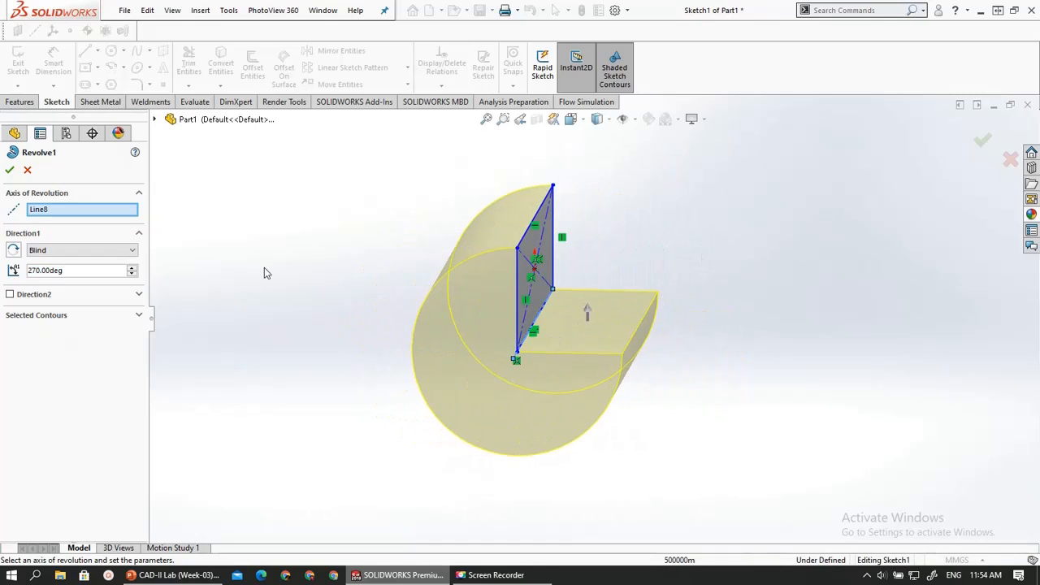
pyautogui.moveTo(587, 311)
pyautogui.mouseDown()
pyautogui.moveTo(602, 302)
pyautogui.moveTo(626, 382)
pyautogui.moveTo(414, 356)
pyautogui.moveTo(420, 364)
pyautogui.moveTo(773, 300)
pyautogui.moveTo(600, 439)
pyautogui.moveTo(521, 423)
pyautogui.moveTo(524, 436)
pyautogui.moveTo(585, 418)
pyautogui.moveTo(609, 284)
pyautogui.moveTo(613, 319)
pyautogui.mouseUp()
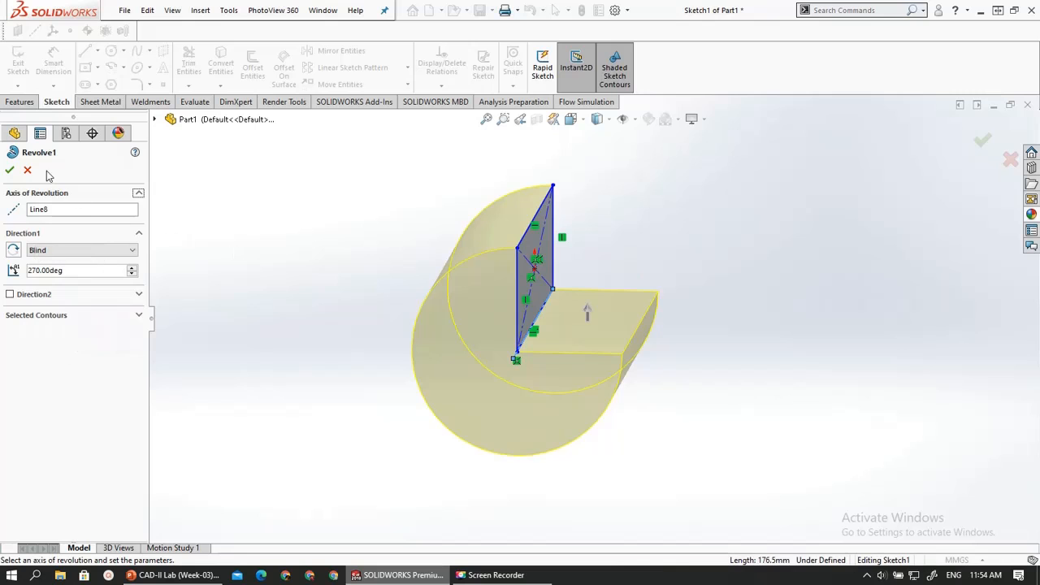
pyautogui.press('Return')
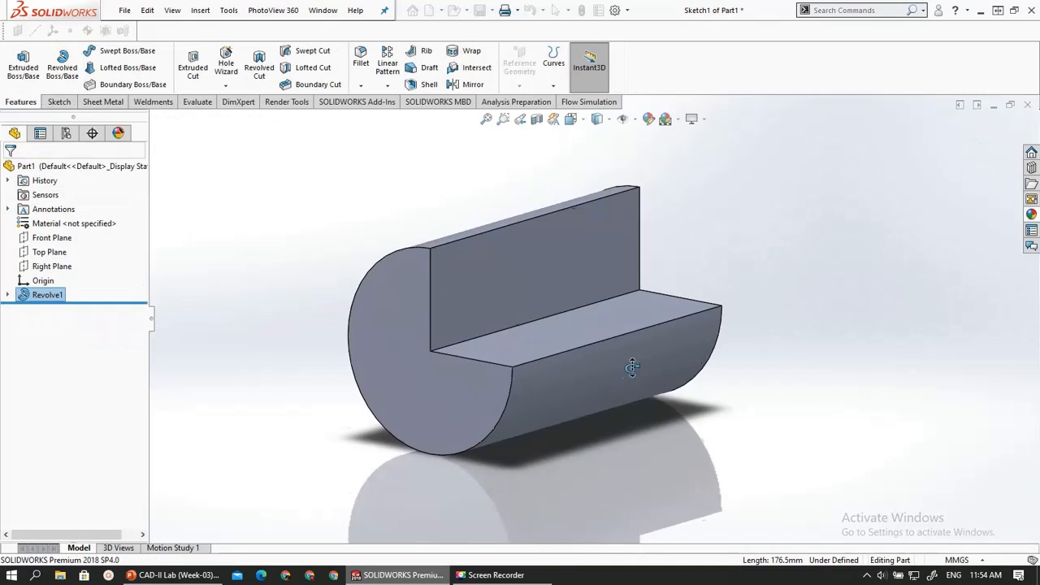
pyautogui.moveTo(610, 378); pyautogui.dragTo(483, 349, button='middle')
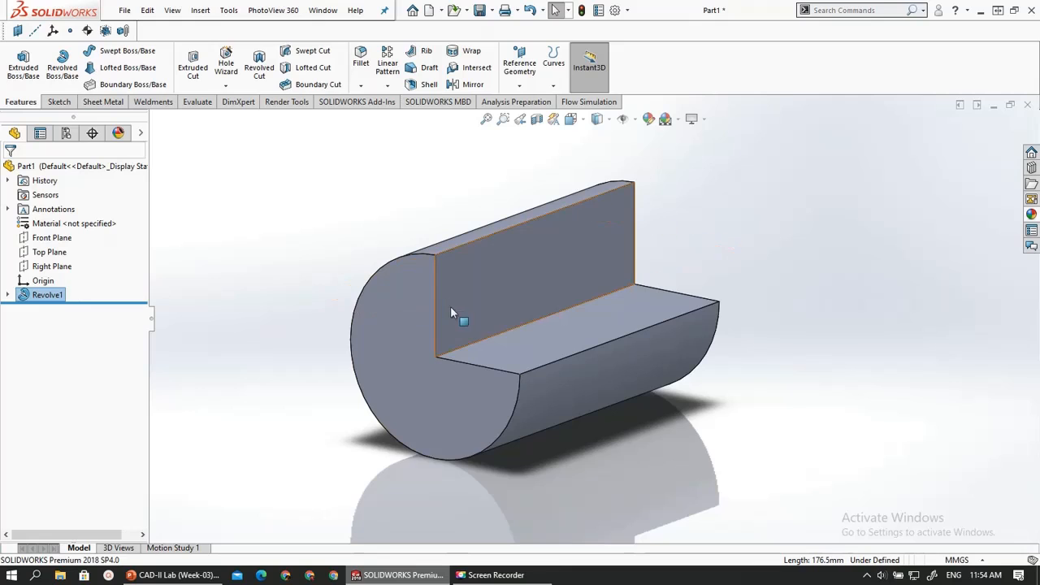
pyautogui.scroll(-3, 453, 316)
pyautogui.press('f')
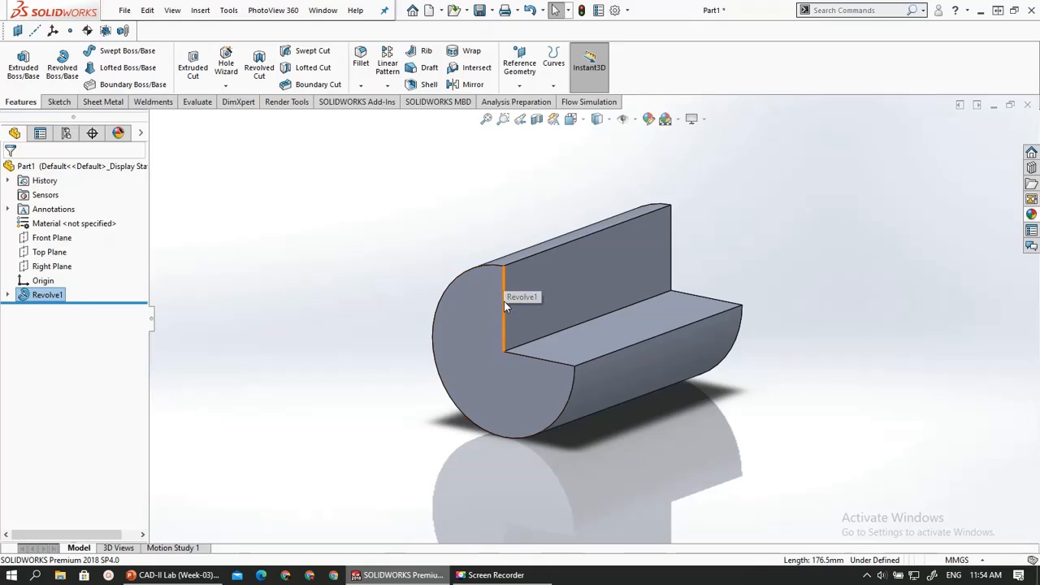
# Review the revolved feature's axis, angle and direction settings, and expand the feature to show its underlying sketch
pyautogui.rightClick(36, 302)
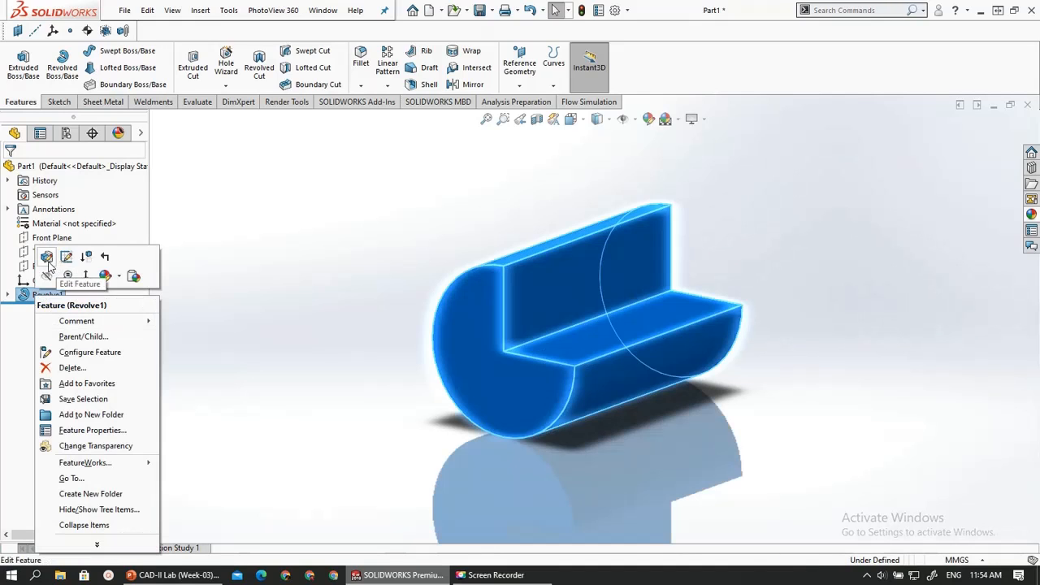
pyautogui.click(48, 266)
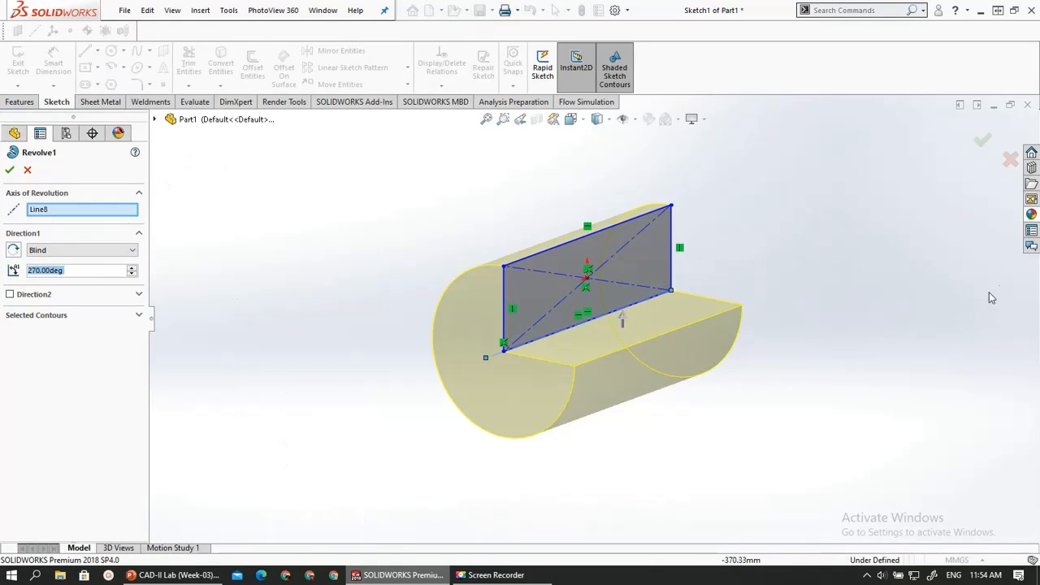
pyautogui.click(20, 102)
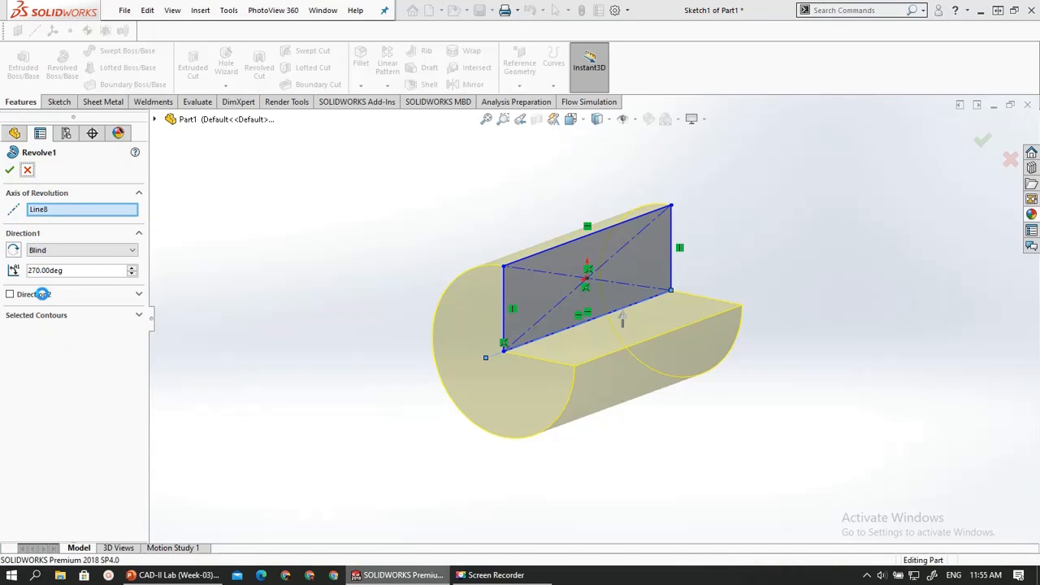
pyautogui.press('Return')
pyautogui.click(8, 295)
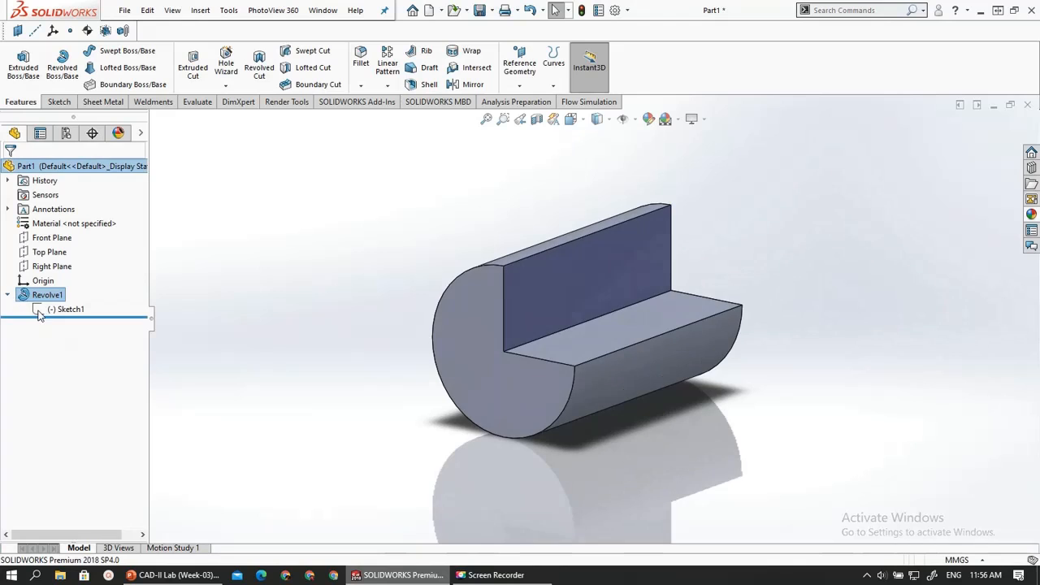
# Open the revolved feature's underlying sketch for editing, viewed normal to its sketch plane
pyautogui.click(44, 310)
pyautogui.rightClick(43, 312)
pyautogui.click(90, 291)
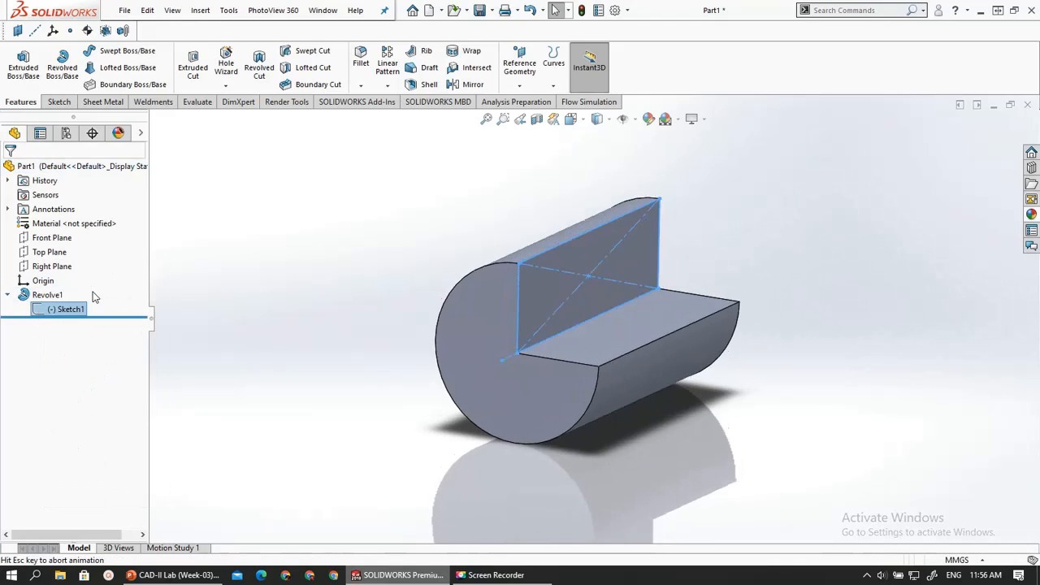
pyautogui.click(68, 309)
pyautogui.click(121, 292)
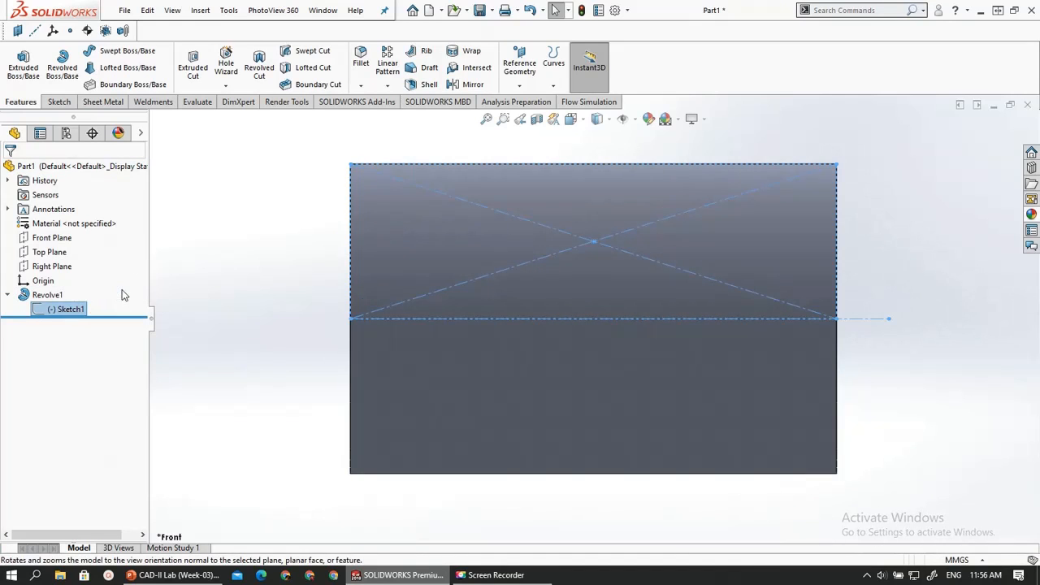
pyautogui.click(42, 311)
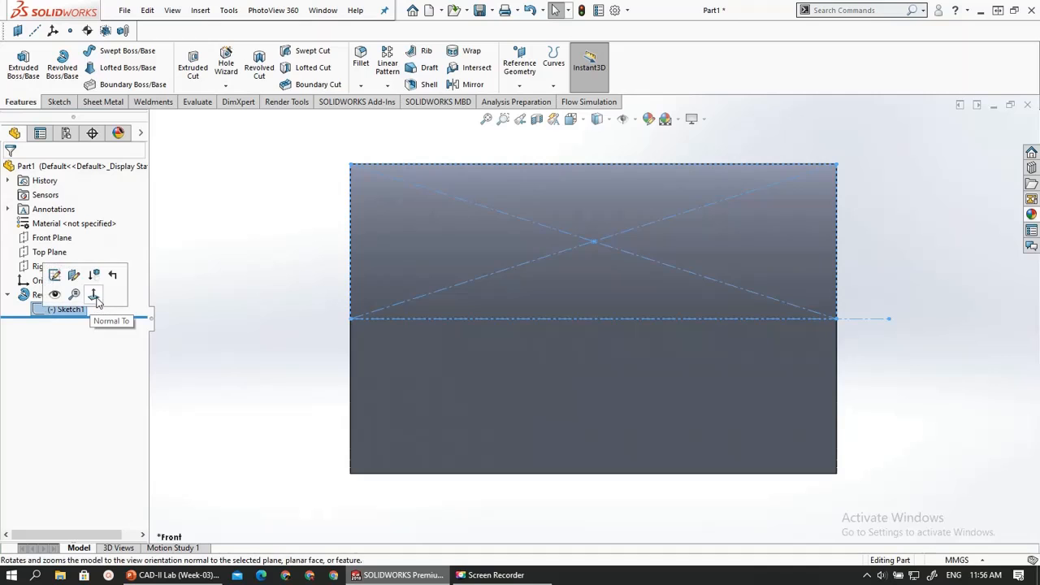
pyautogui.click(104, 302)
pyautogui.click(52, 315)
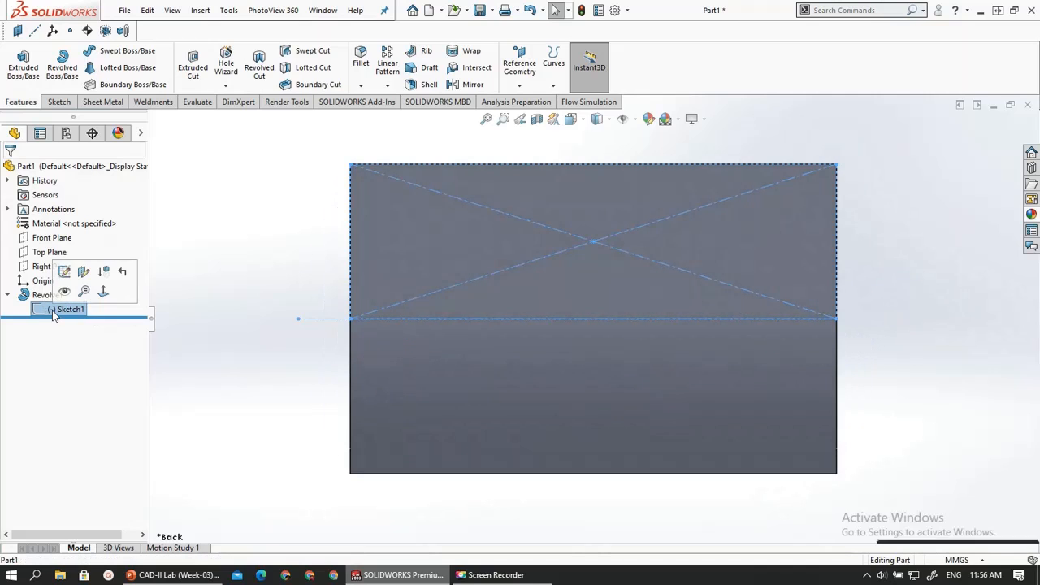
pyautogui.click(71, 295)
pyautogui.click(47, 315)
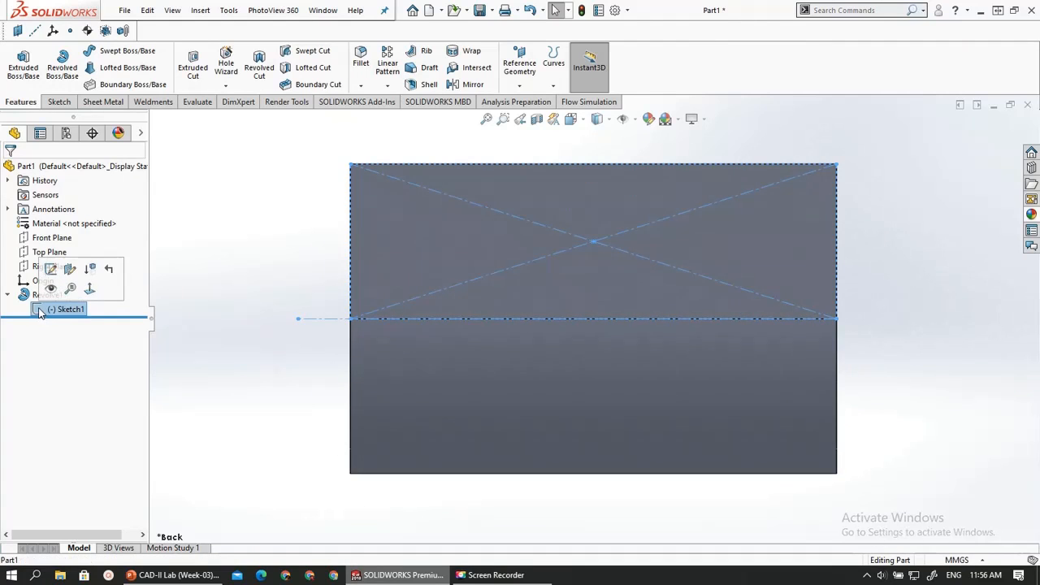
pyautogui.click(51, 275)
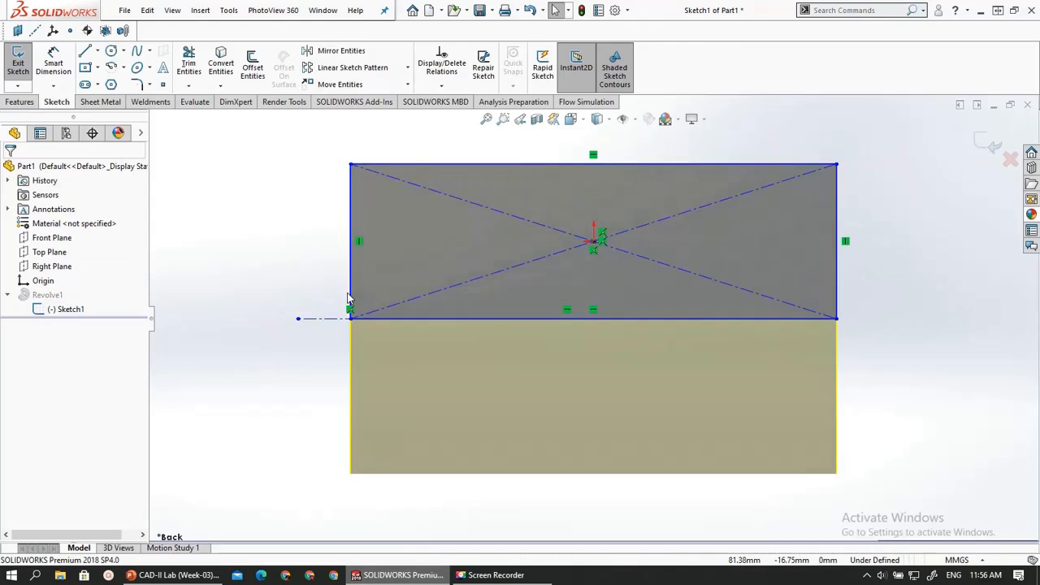
# Delete the horizontal centerline along the rectangle's bottom edge, including its reference as the revolve axis
pyautogui.scroll(7, 350, 298)
pyautogui.scroll(-9, 414, 313)
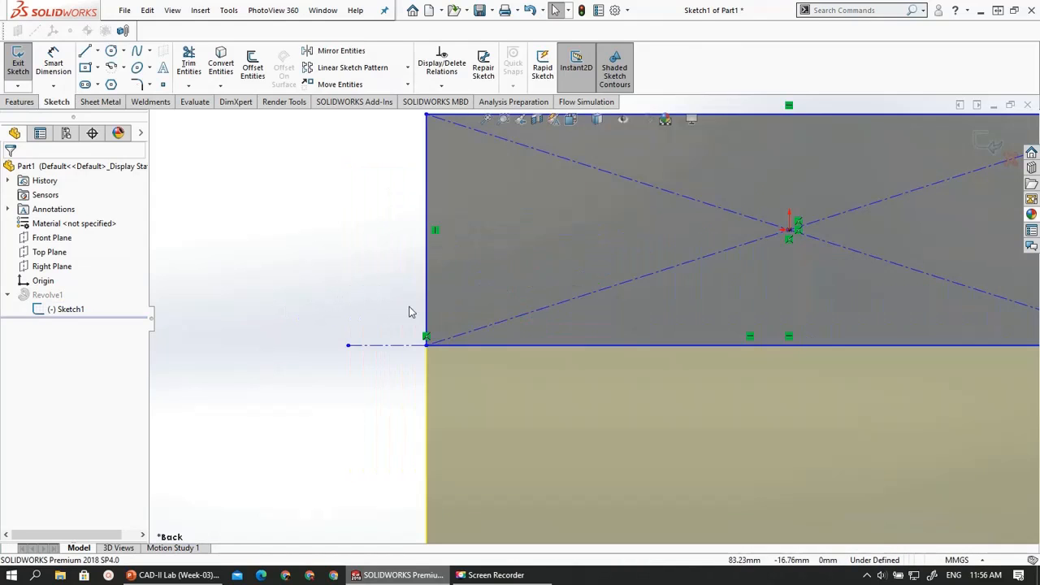
pyautogui.click(386, 347)
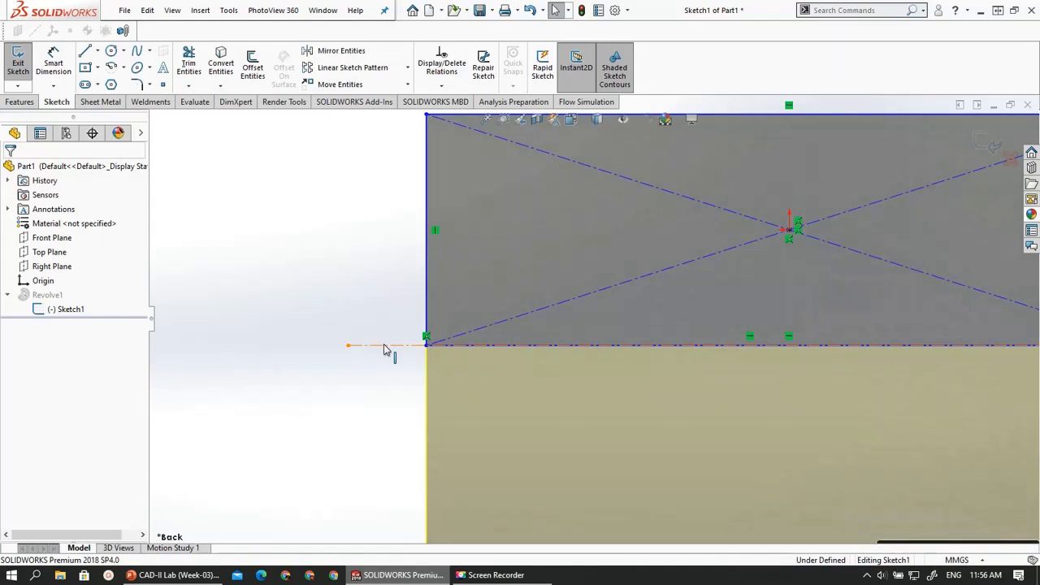
pyautogui.press('Delete')
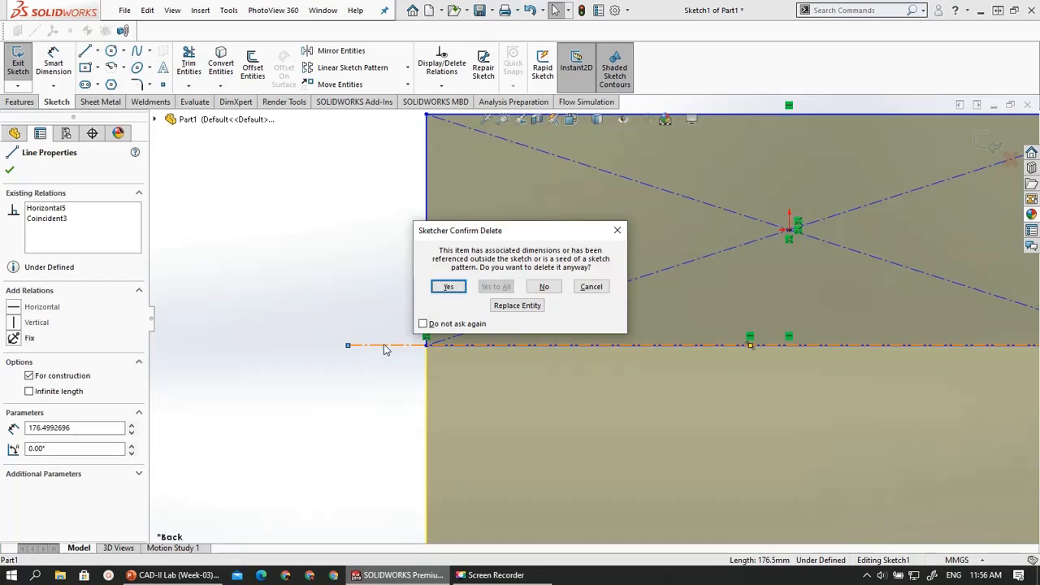
pyautogui.click(449, 287)
pyautogui.press('f')
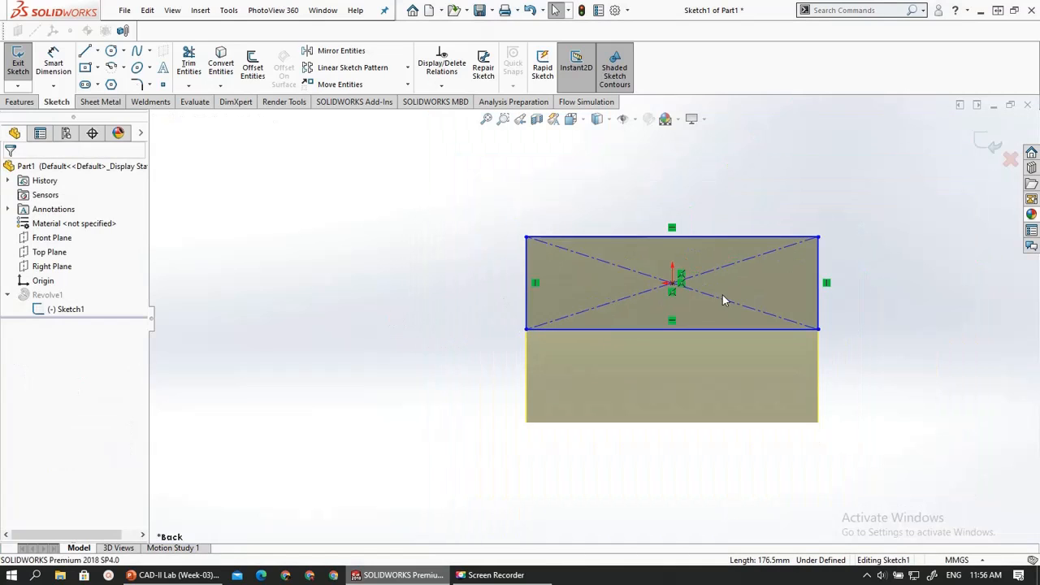
# Dimension the rectangle's top edge and set its length to 200 mm
pyautogui.scroll(-2, 723, 299)
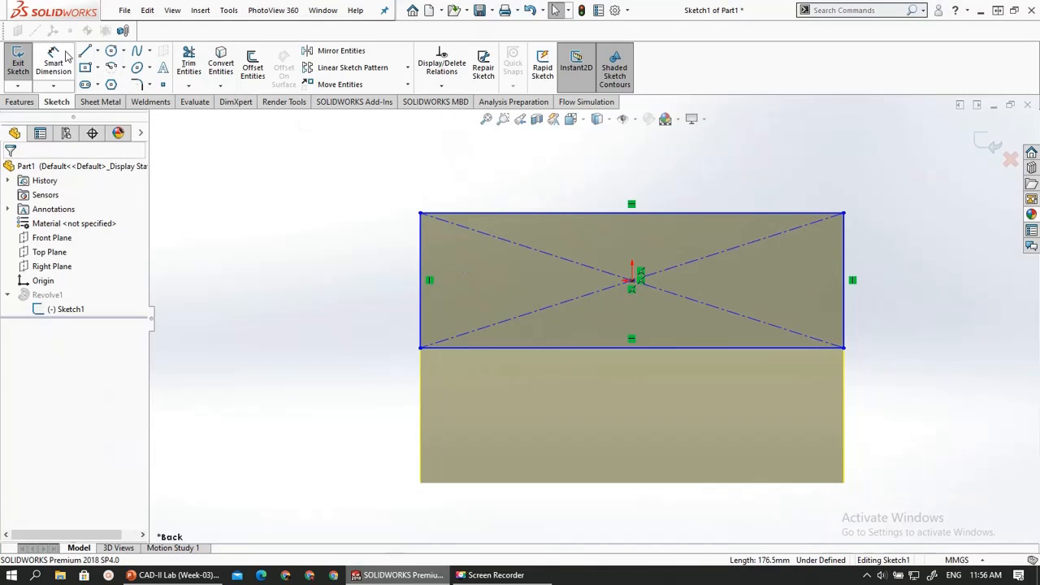
pyautogui.click(53, 63)
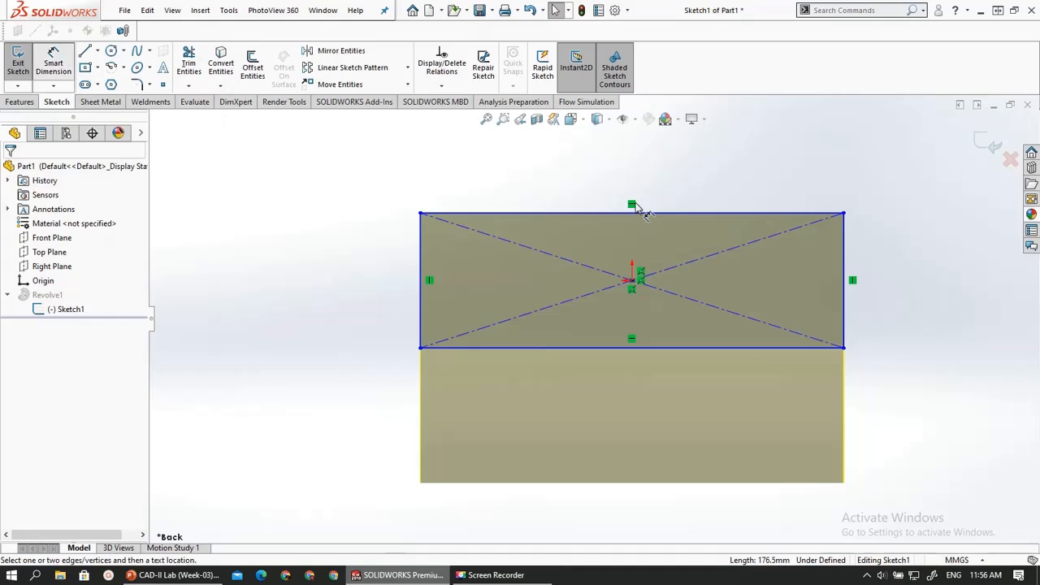
pyautogui.click(612, 192)
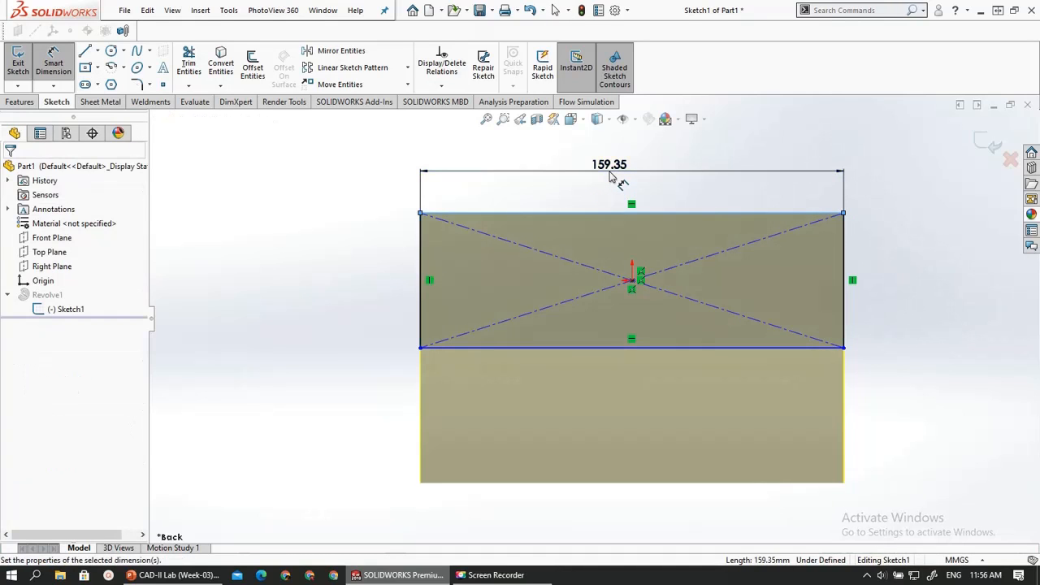
pyautogui.click(613, 177)
pyautogui.write('200')
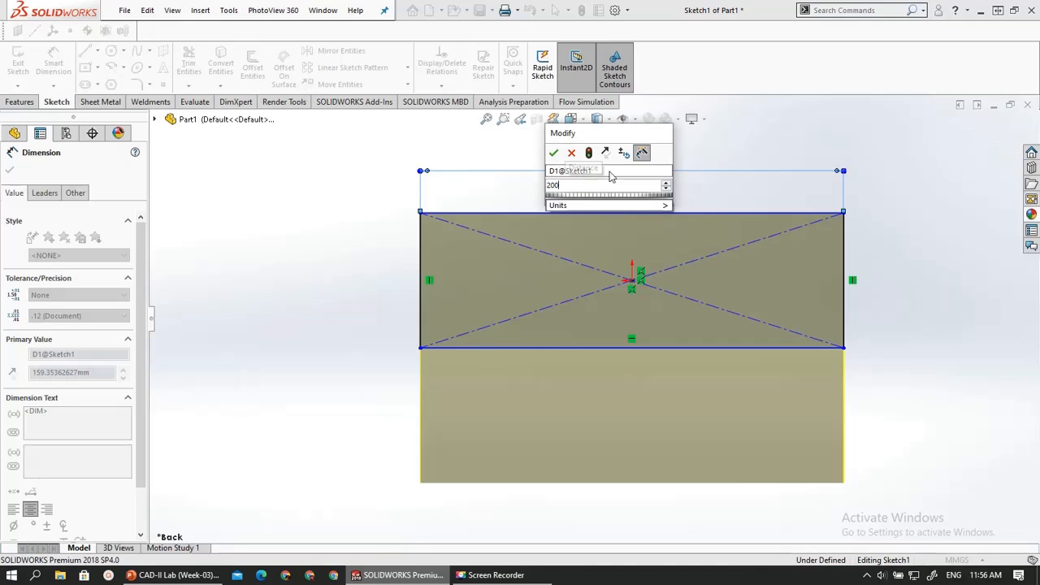
pyautogui.press('Return')
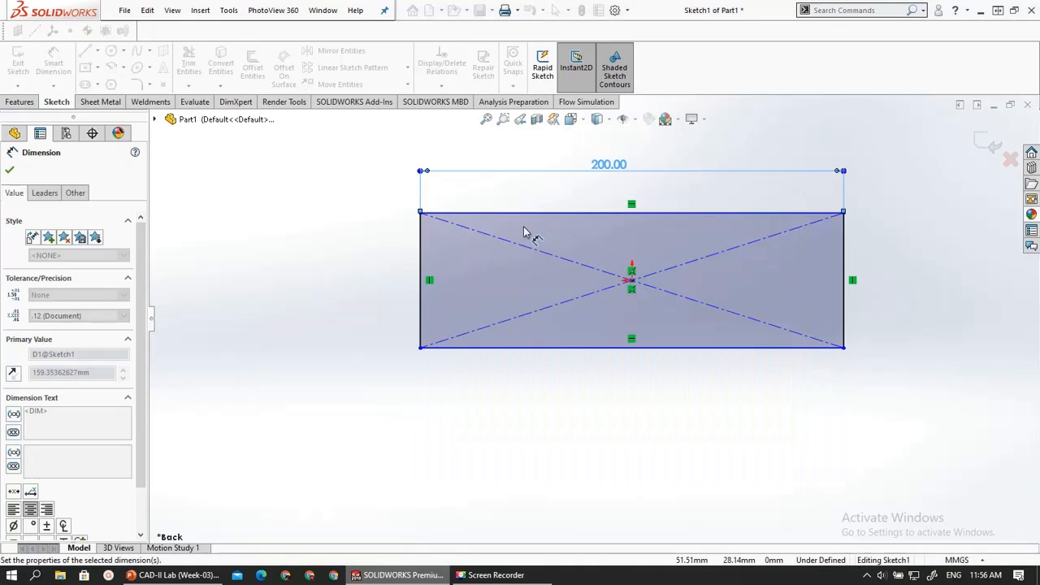
# Dimension the rectangle's left edge and set its height to 5 mm
pyautogui.scroll(-3, 524, 232)
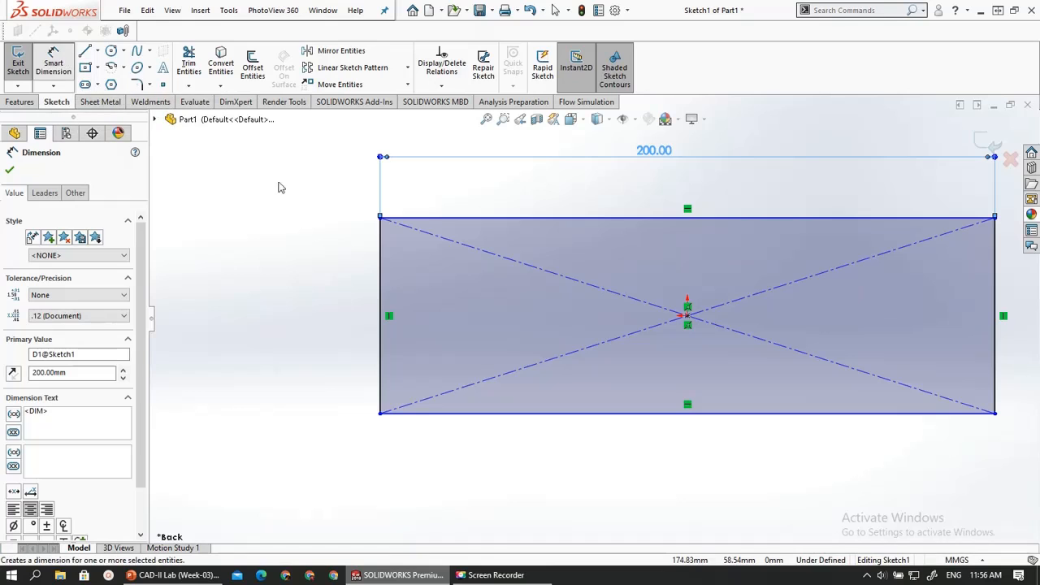
pyautogui.click(352, 296)
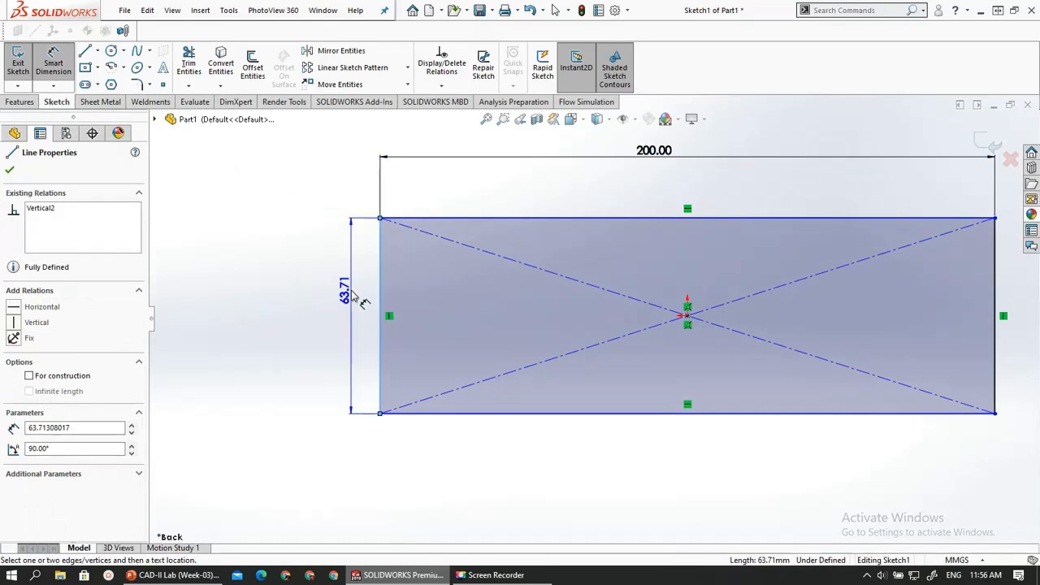
pyautogui.click(334, 292)
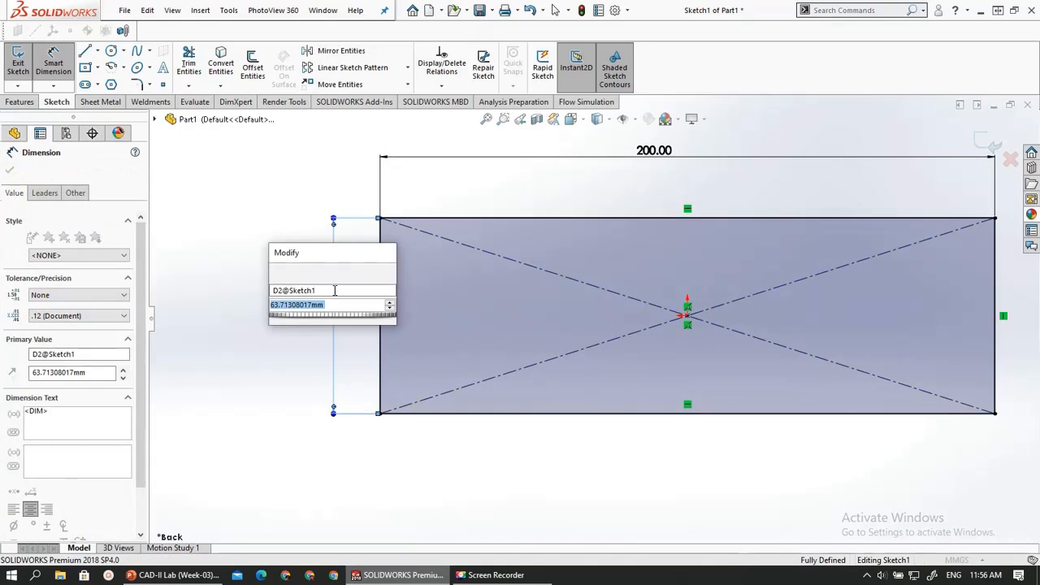
pyautogui.write('5')
pyautogui.press('Return')
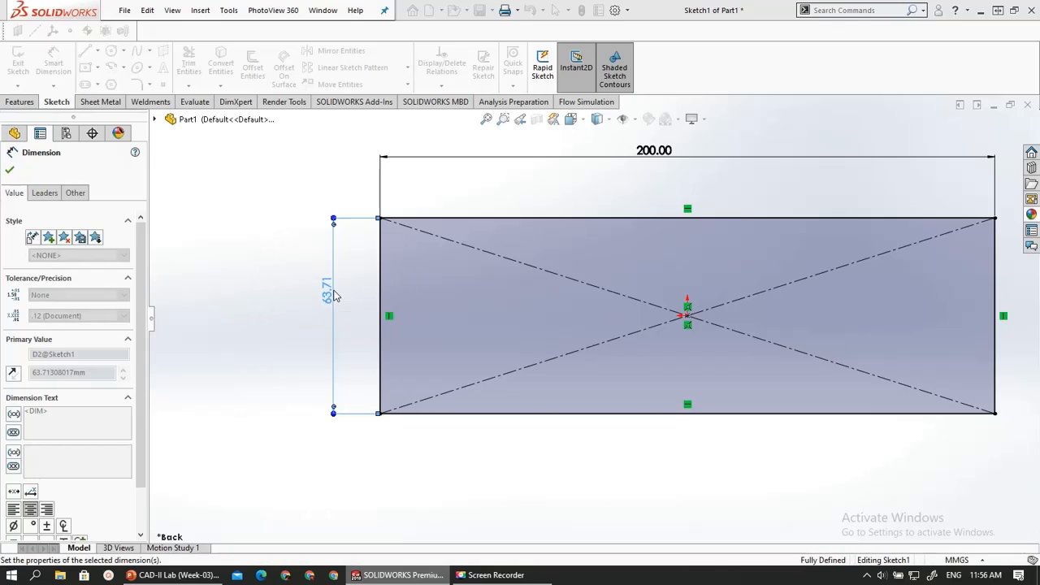
pyautogui.scroll(-2, 349, 369)
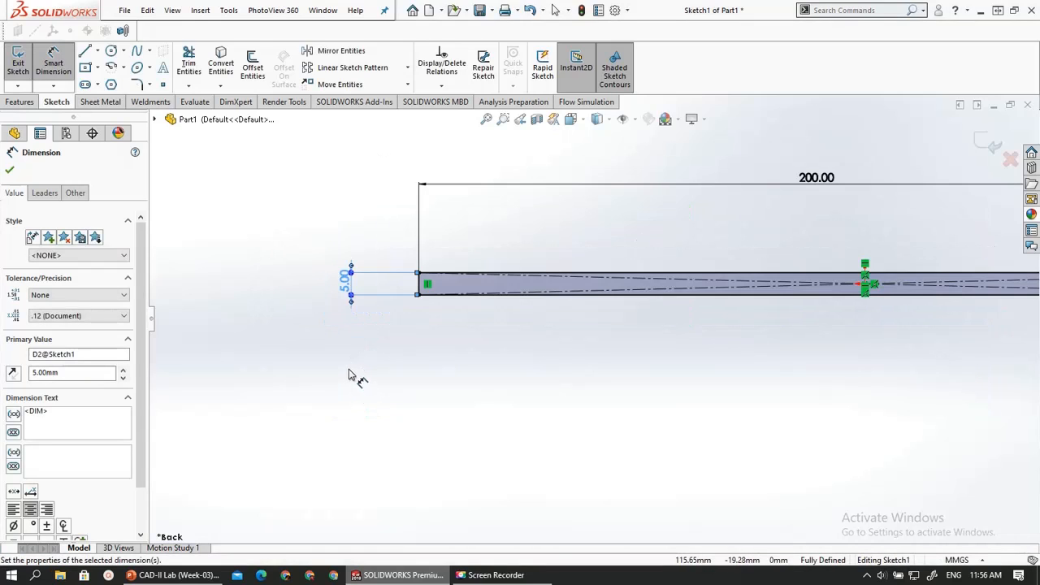
pyautogui.scroll(3, 350, 354)
pyautogui.press('Escape')
# Draw a vertical centerline about 57 mm long downward from the rectangle's upper-left corner
pyautogui.scroll(5, 348, 354)
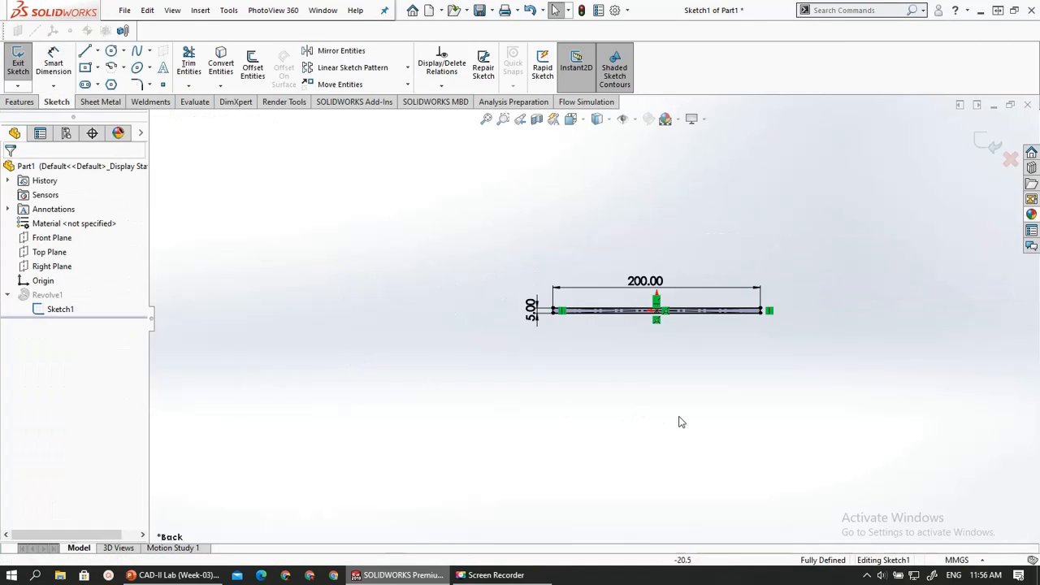
pyautogui.scroll(-3, 514, 283)
pyautogui.scroll(-2, 562, 252)
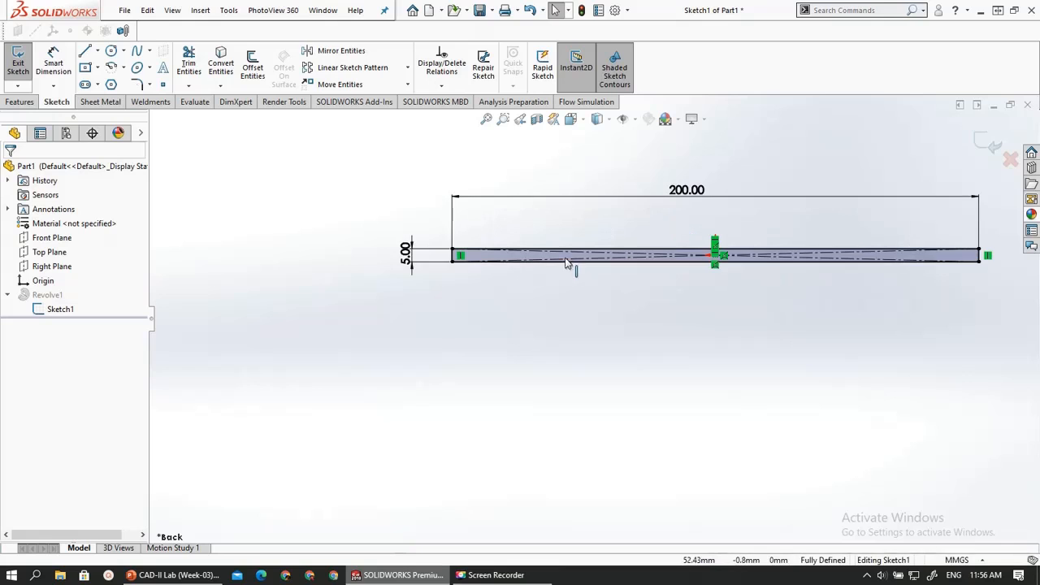
pyautogui.scroll(2, 350, 215)
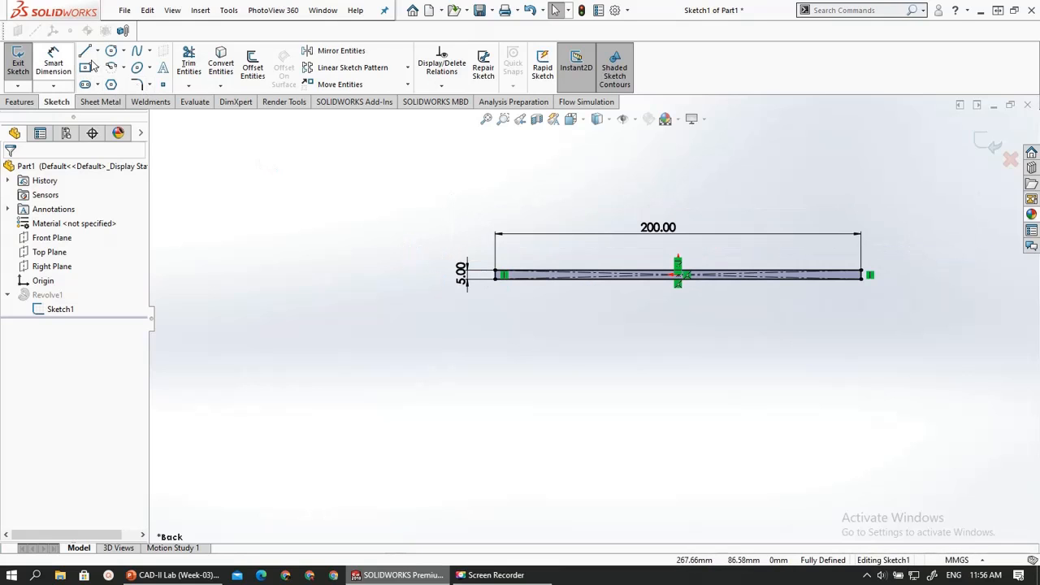
pyautogui.click(84, 50)
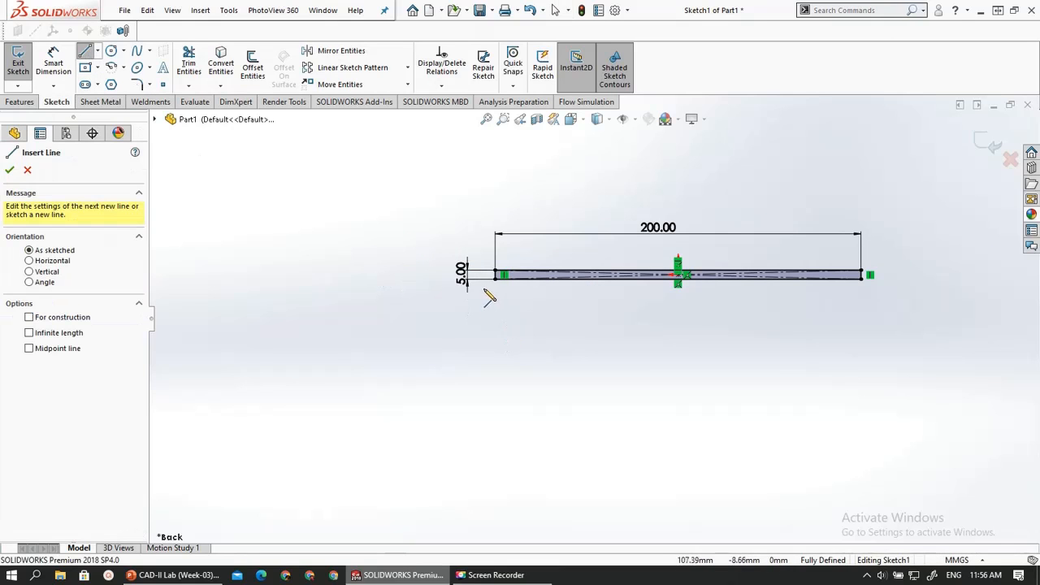
pyautogui.click(109, 83)
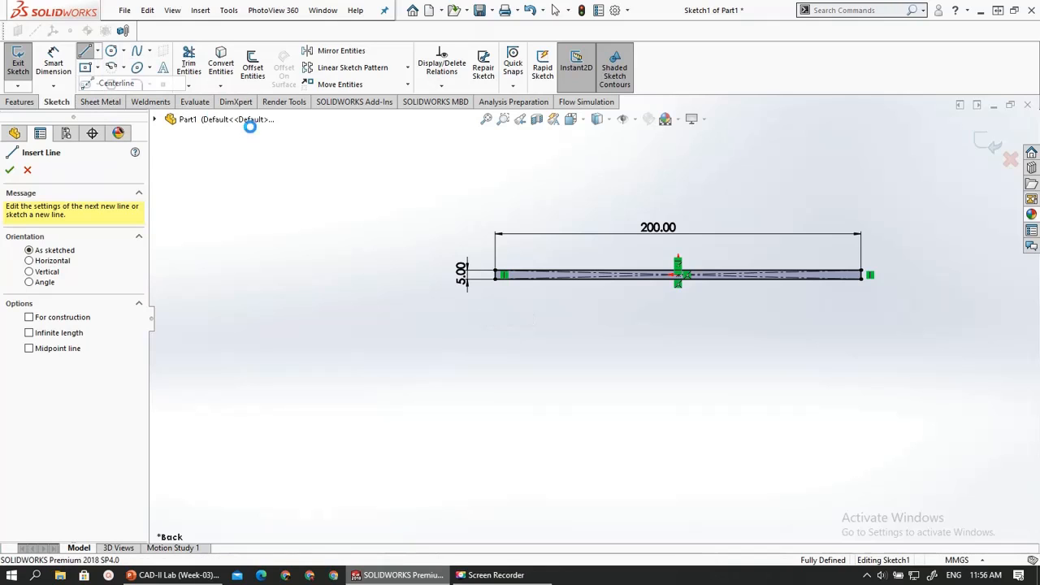
pyautogui.click(496, 275)
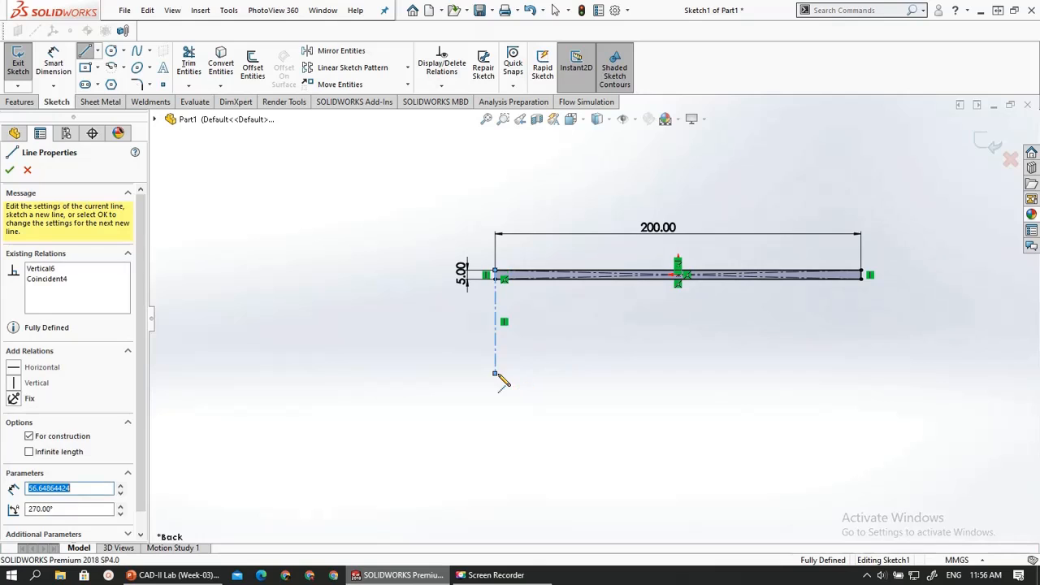
pyautogui.click(498, 374)
pyautogui.press('Escape')
# Dimension the vertical centerline at the rectangle's left end and set its length to 15 mm
pyautogui.scroll(-2, 497, 361)
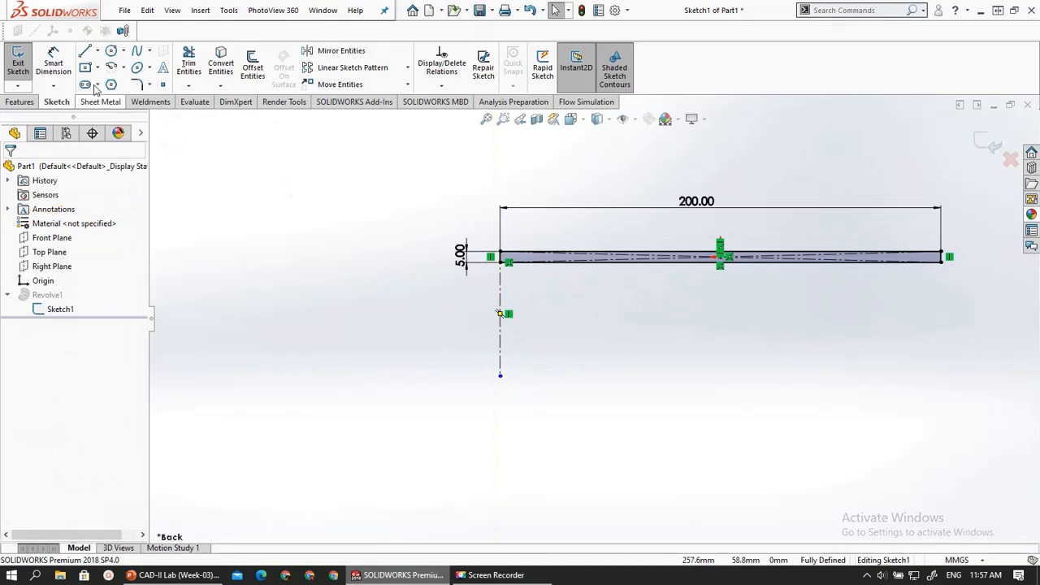
pyautogui.click(53, 65)
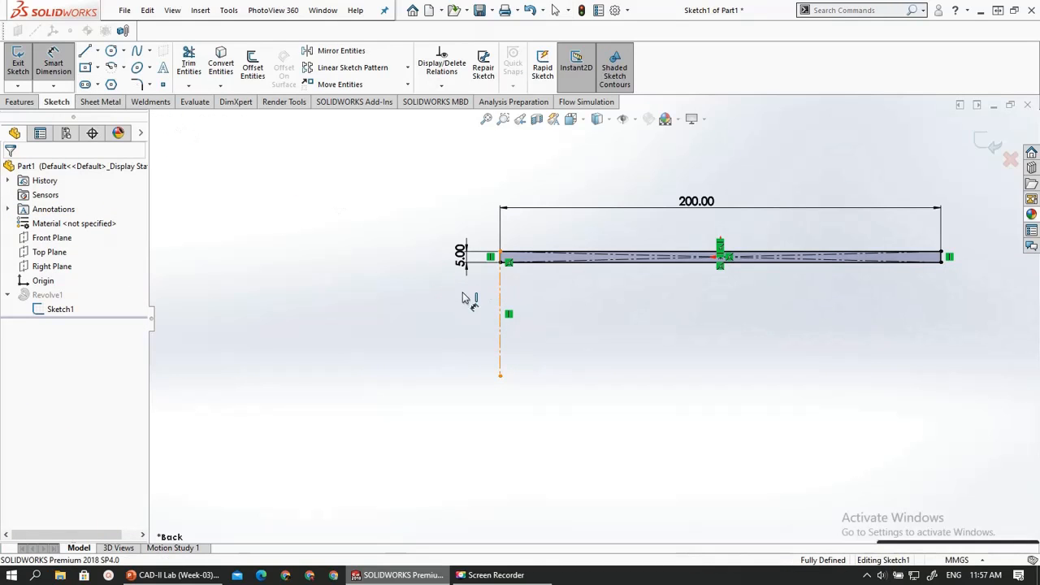
pyautogui.click(500, 300)
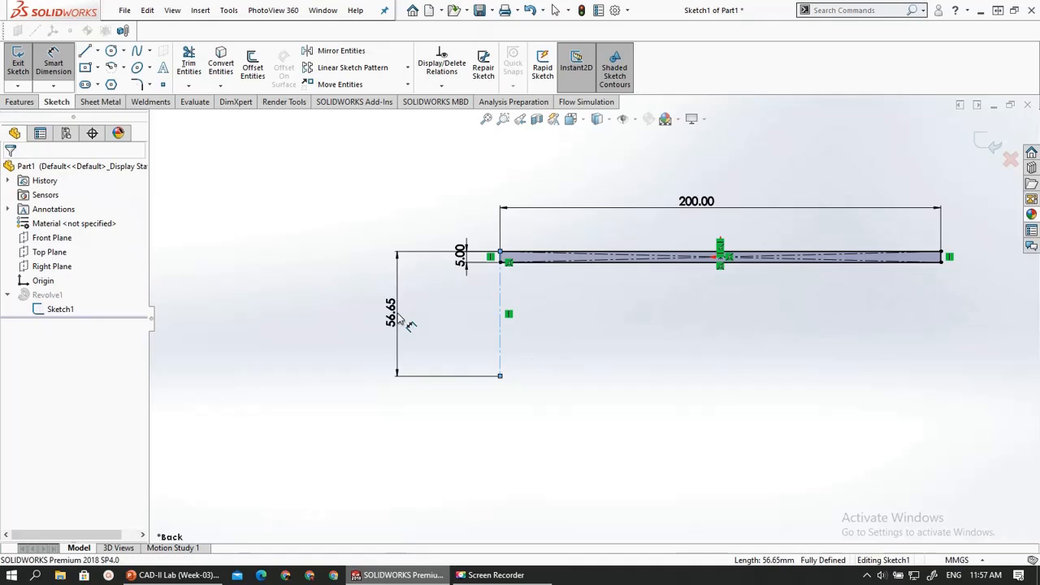
pyautogui.click(405, 325)
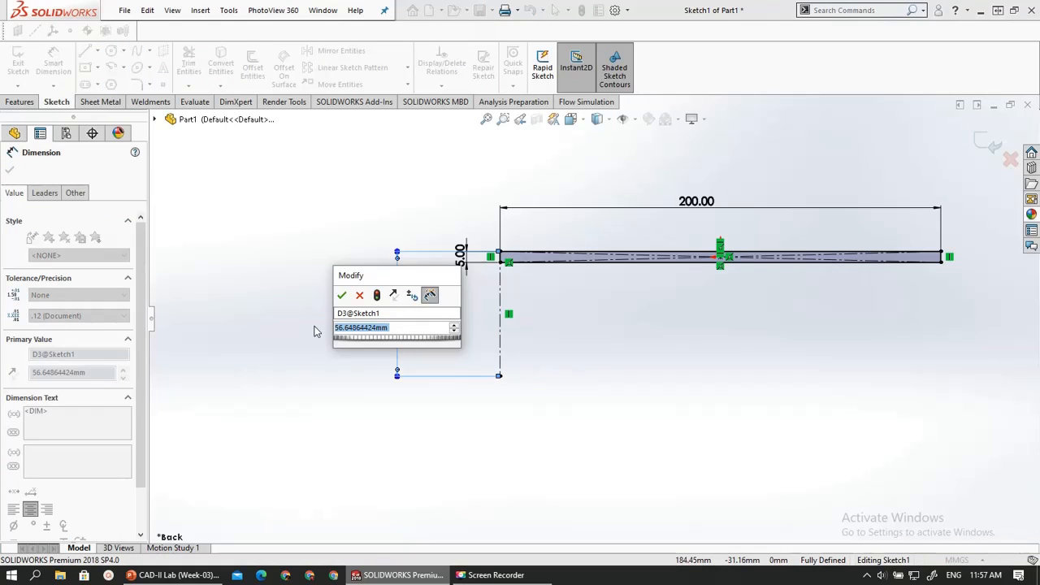
pyautogui.write('15')
pyautogui.press('Return')
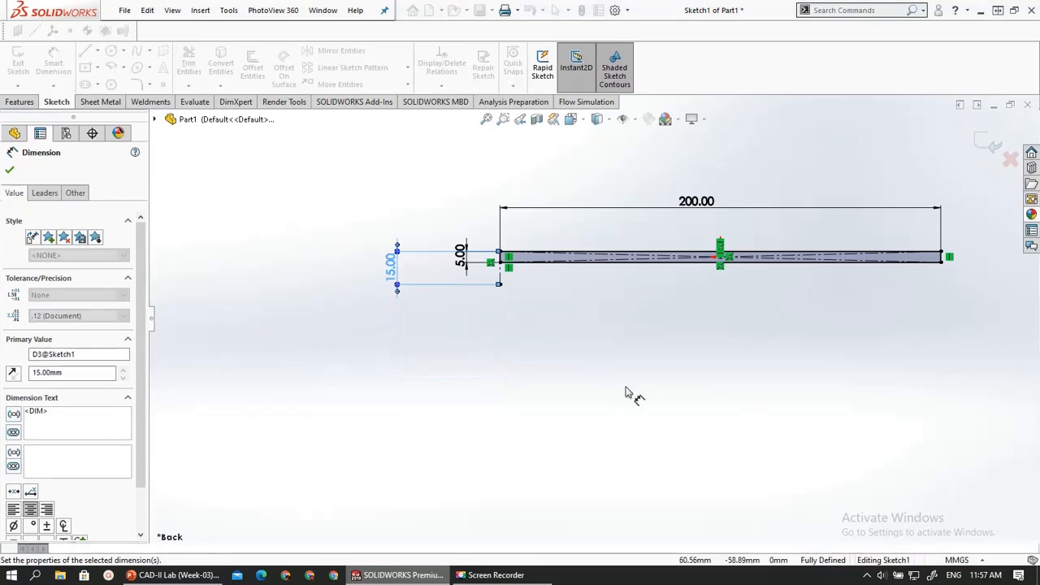
pyautogui.press('Escape')
# Draw a horizontal centerline about 207 mm long from the vertical centerline's lower end, extending past the rectangle's right end
pyautogui.scroll(-2, 822, 314)
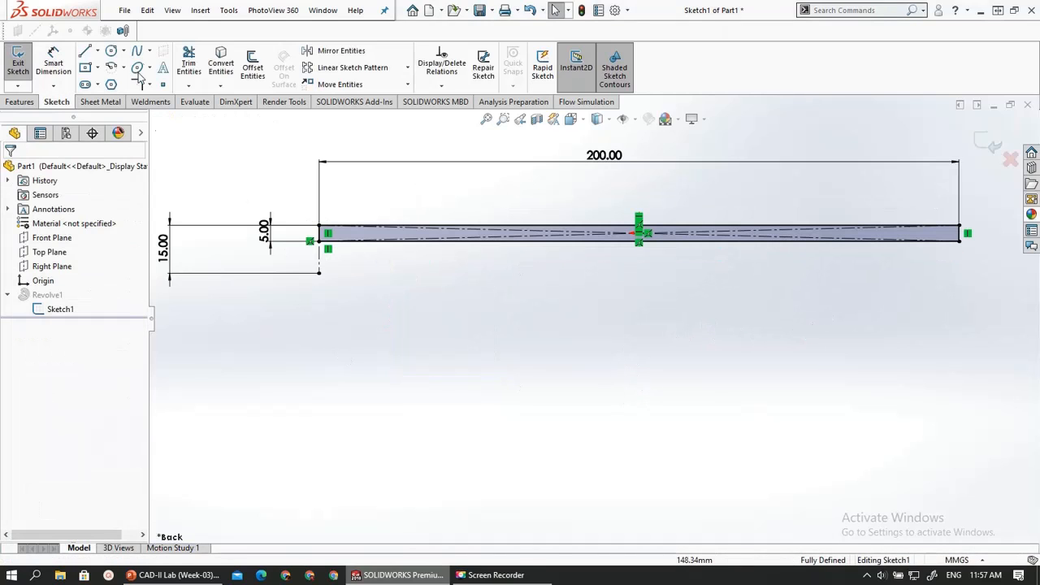
pyautogui.click(96, 51)
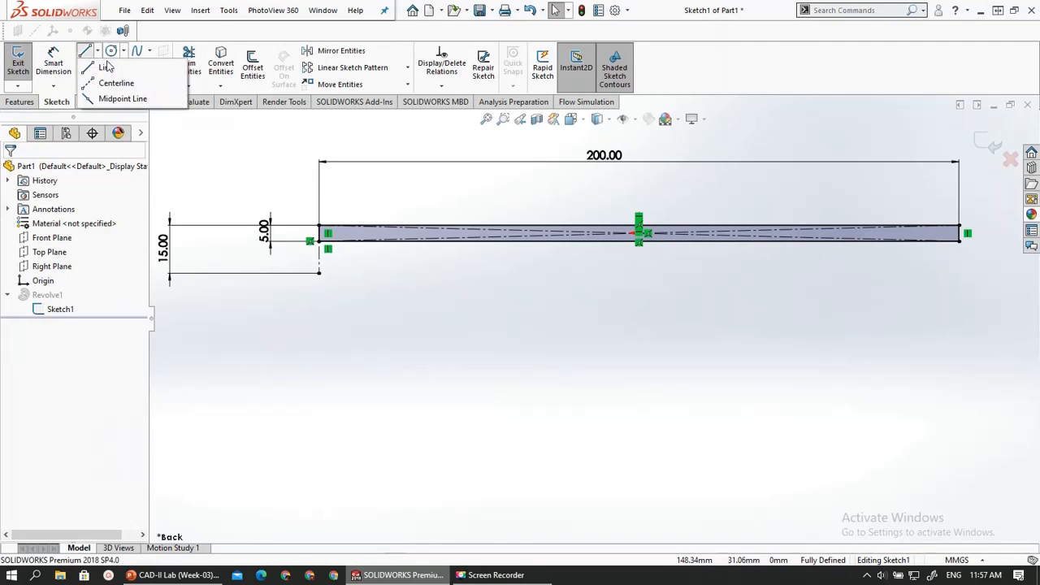
pyautogui.click(106, 67)
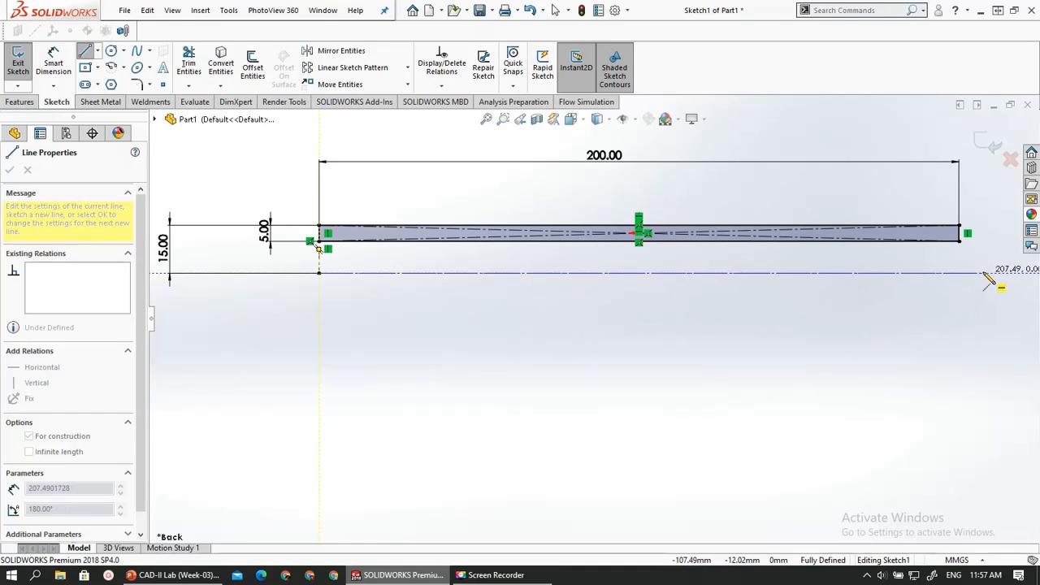
pyautogui.click(984, 272)
pyautogui.press('Escape')
pyautogui.press('Escape')
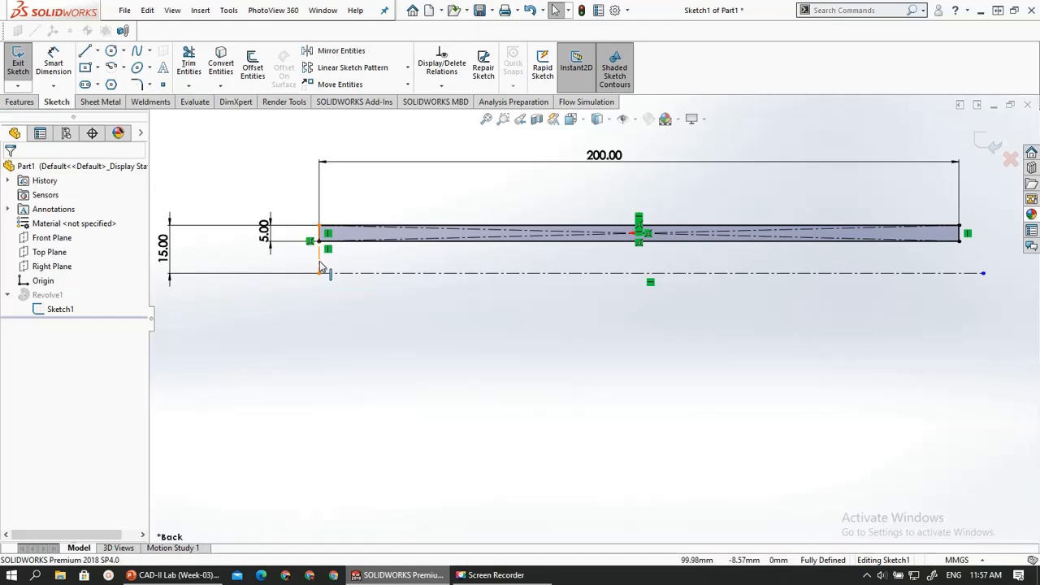
# Delete the vertical centerline joining the rectangle to the horizontal axis, exit the sketch and dismiss the rebuild error report
pyautogui.click(320, 261)
pyautogui.press('Delete')
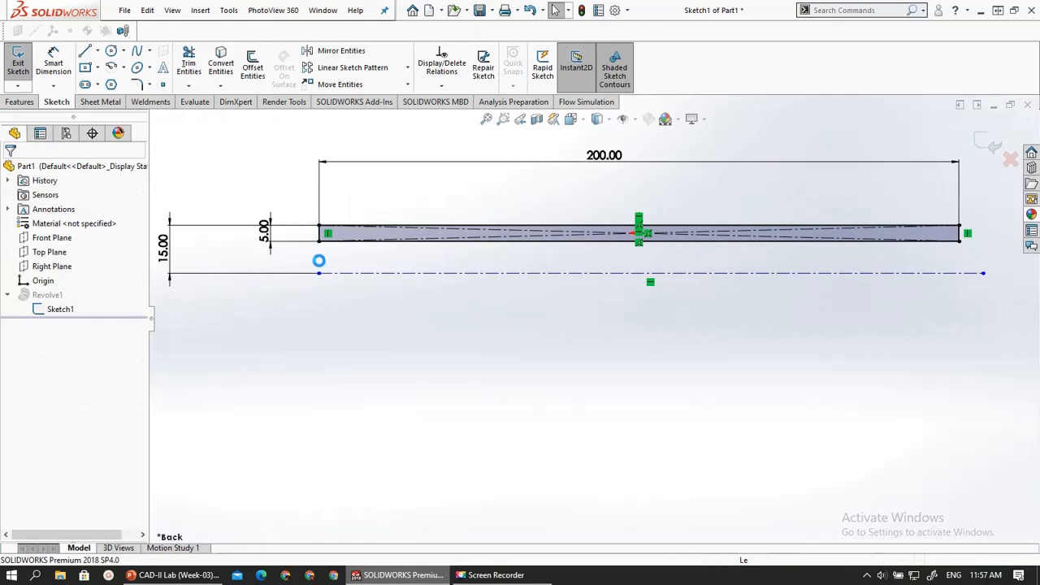
pyautogui.press('f')
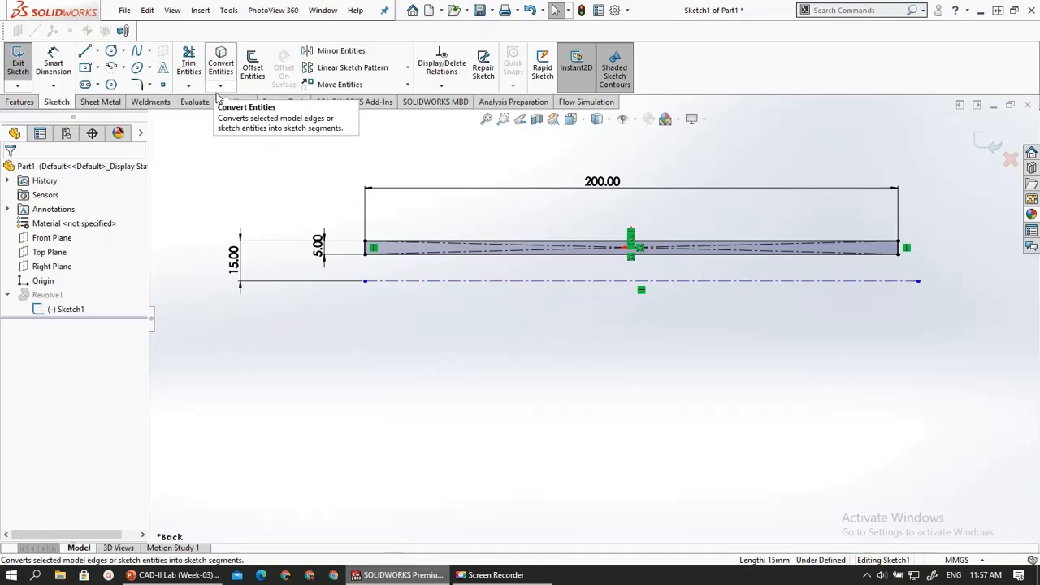
pyautogui.click(17, 66)
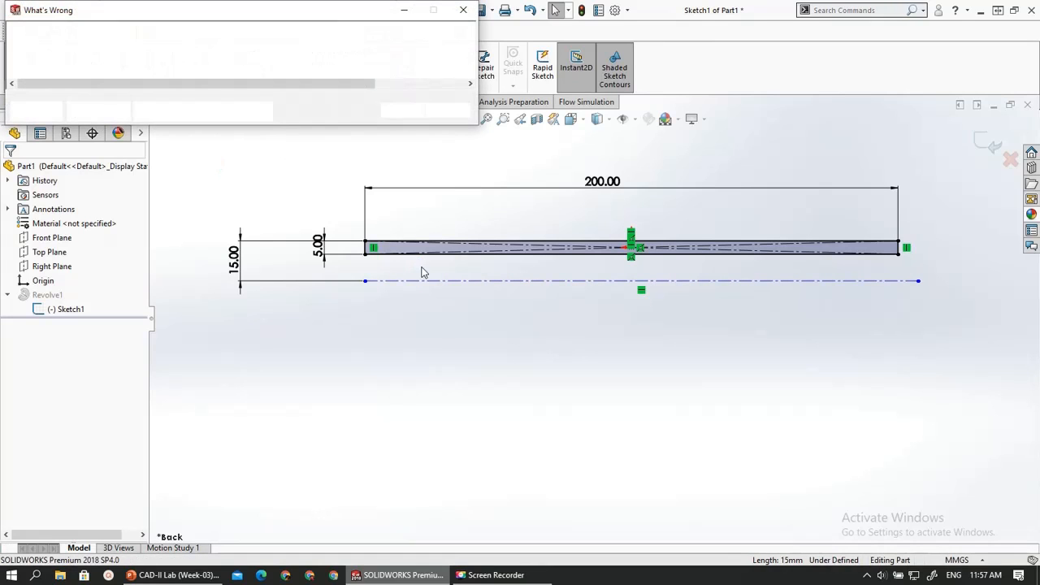
pyautogui.click(403, 111)
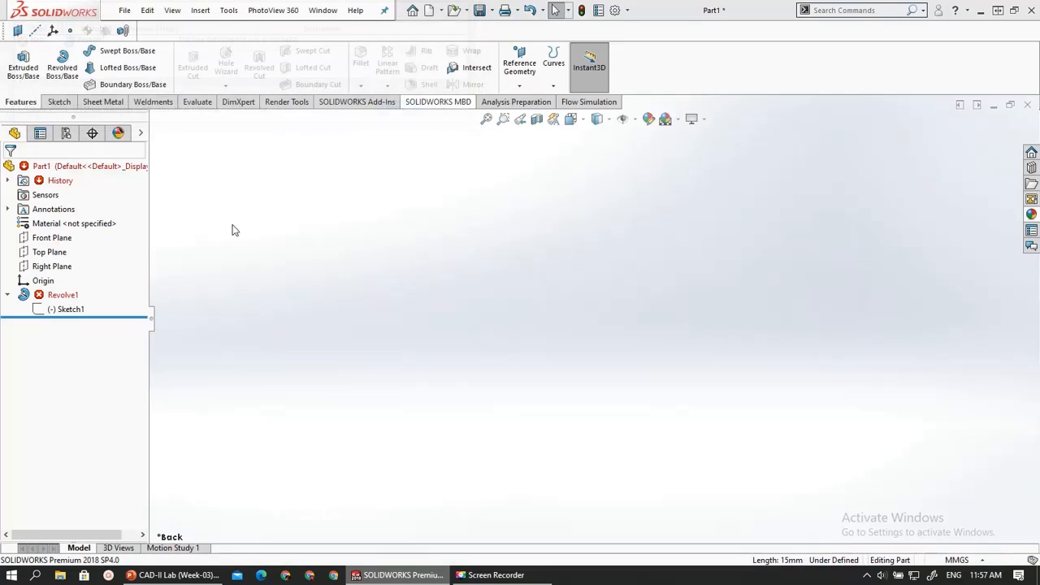
# Delete the Revolve1 feature while keeping its sketch
pyautogui.click(61, 296)
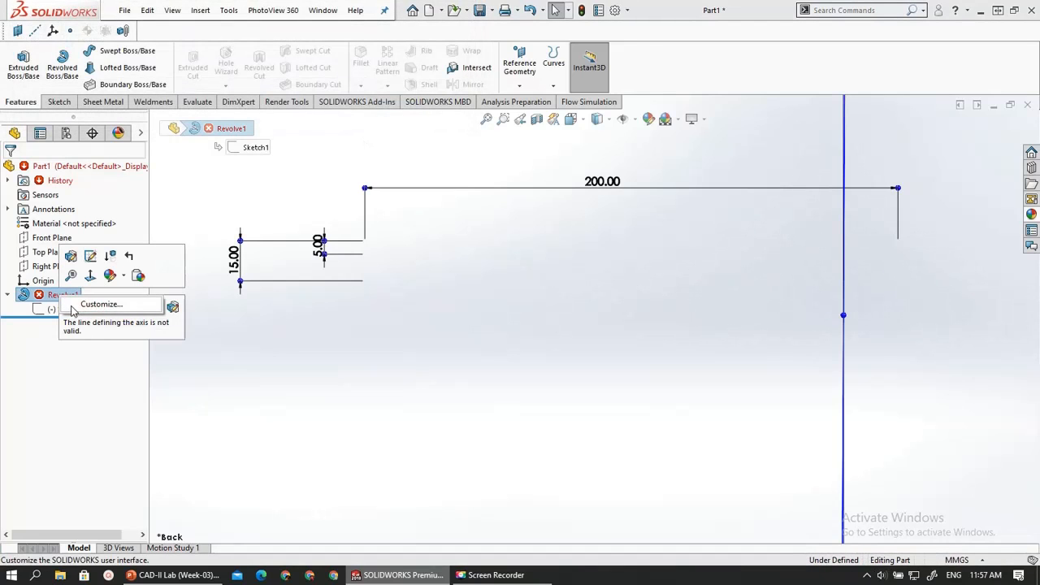
pyautogui.rightClick(33, 300)
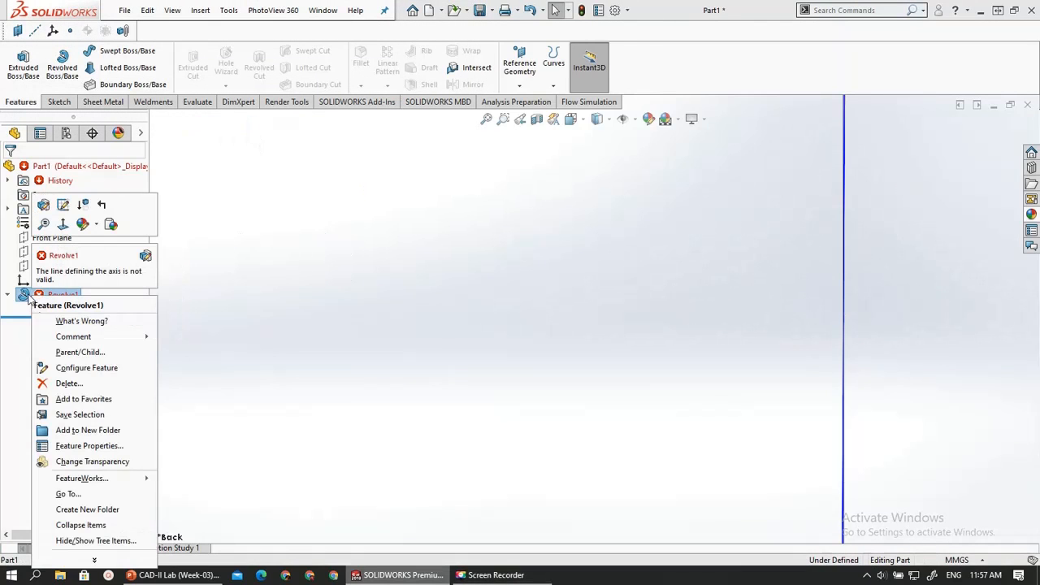
pyautogui.click(66, 383)
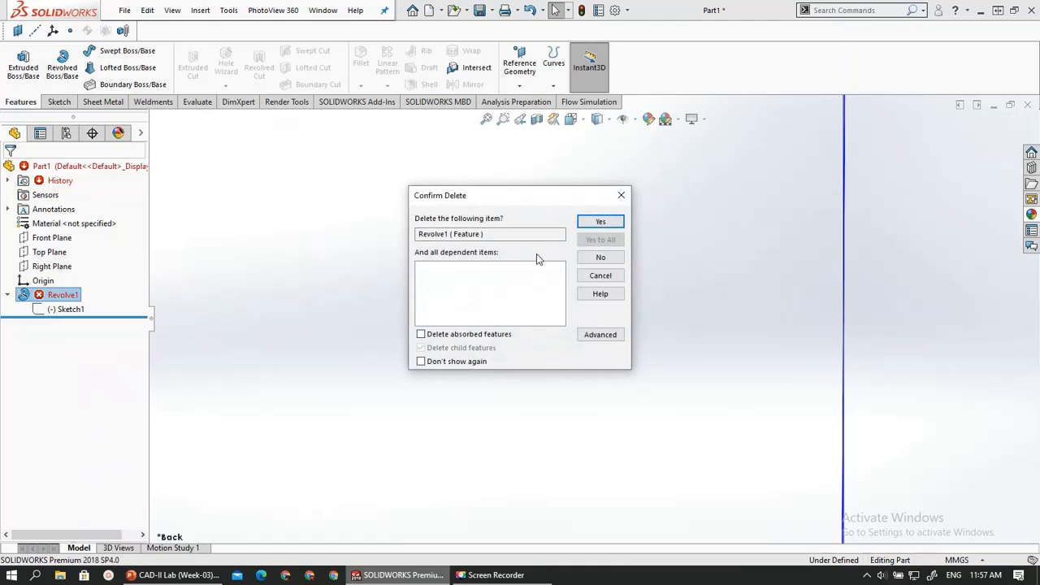
pyautogui.click(601, 222)
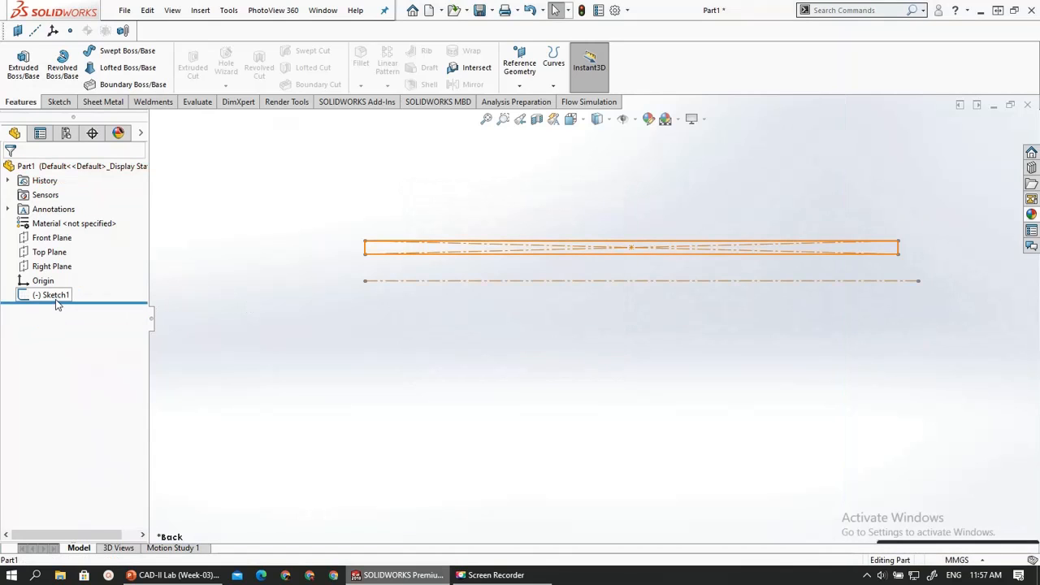
# Revolve Sketch1 through 360 degrees about the horizontal centerline below the rectangle as a blind Revolved Boss/Base
pyautogui.click(54, 296)
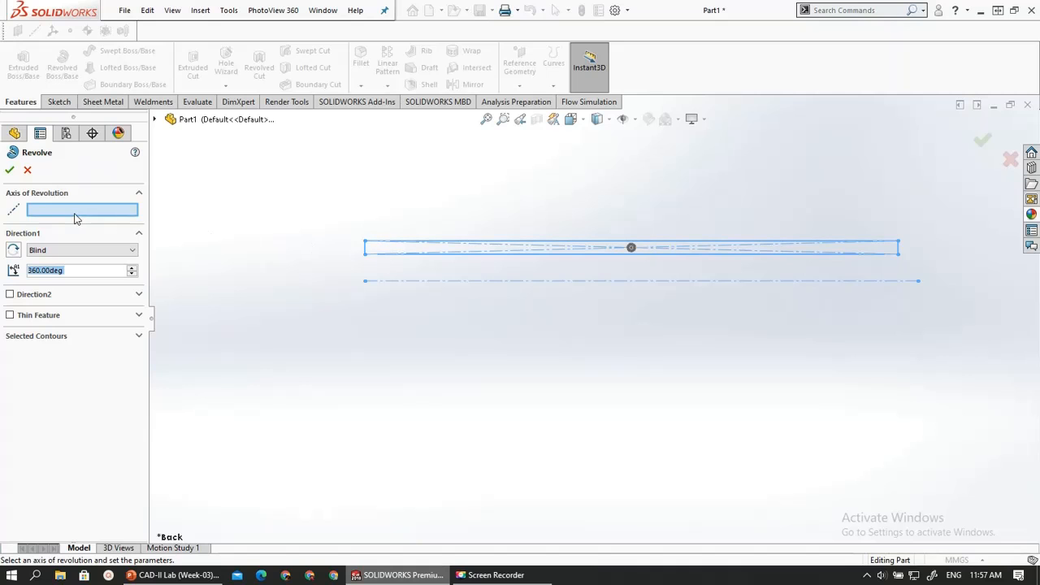
pyautogui.click(389, 281)
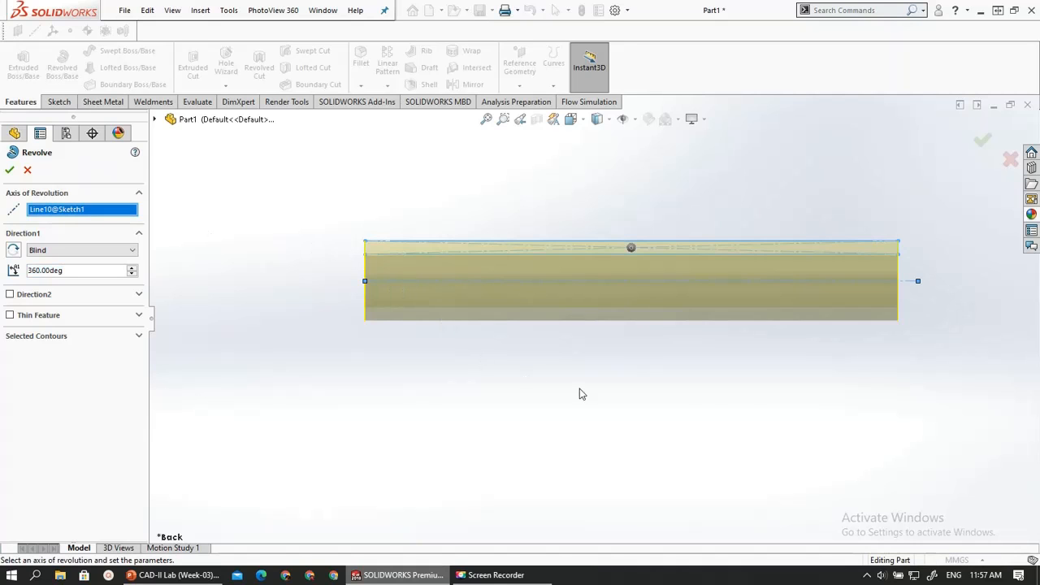
pyautogui.moveTo(580, 389); pyautogui.dragTo(488, 394, button='middle')
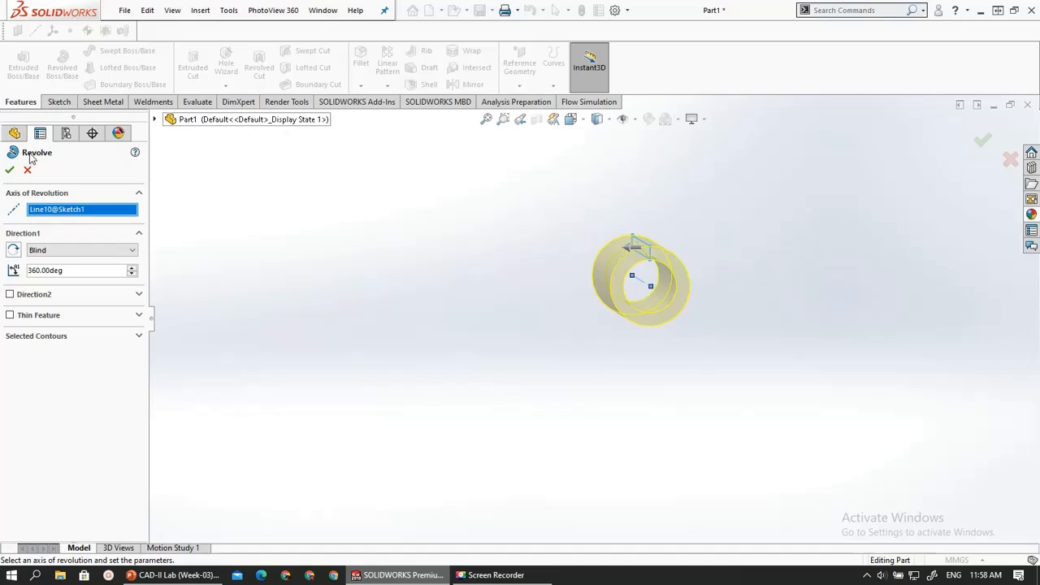
pyautogui.press('Return')
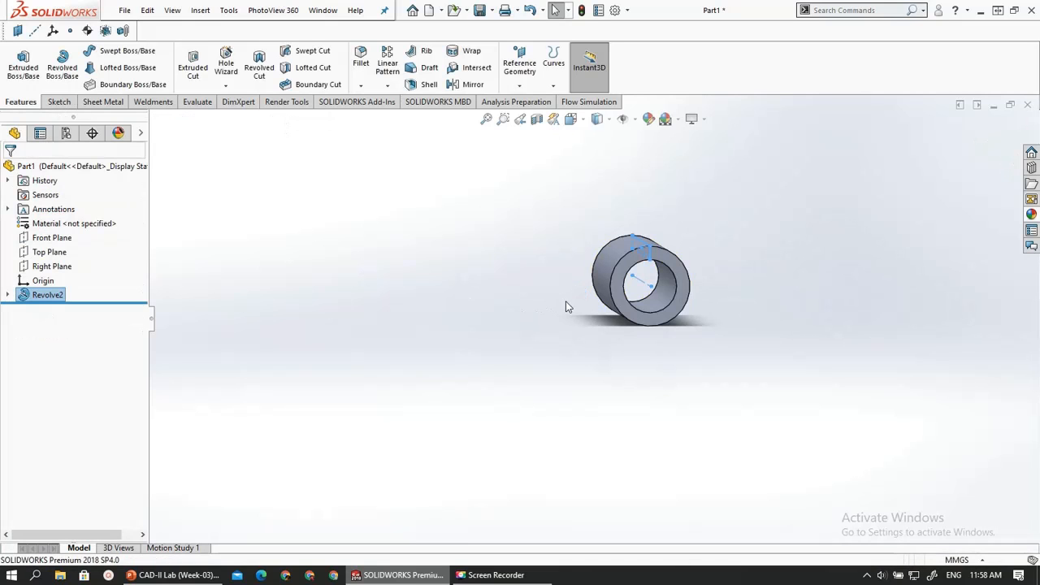
# Inspect the hollow cylinder from several angles and delete its Revolve2 feature, keeping the sketch
pyautogui.scroll(-2, 567, 303)
pyautogui.moveTo(569, 304)
pyautogui.mouseDown(button='middle')
pyautogui.moveTo(609, 301)
pyautogui.moveTo(586, 304)
pyautogui.mouseUp(button='middle')
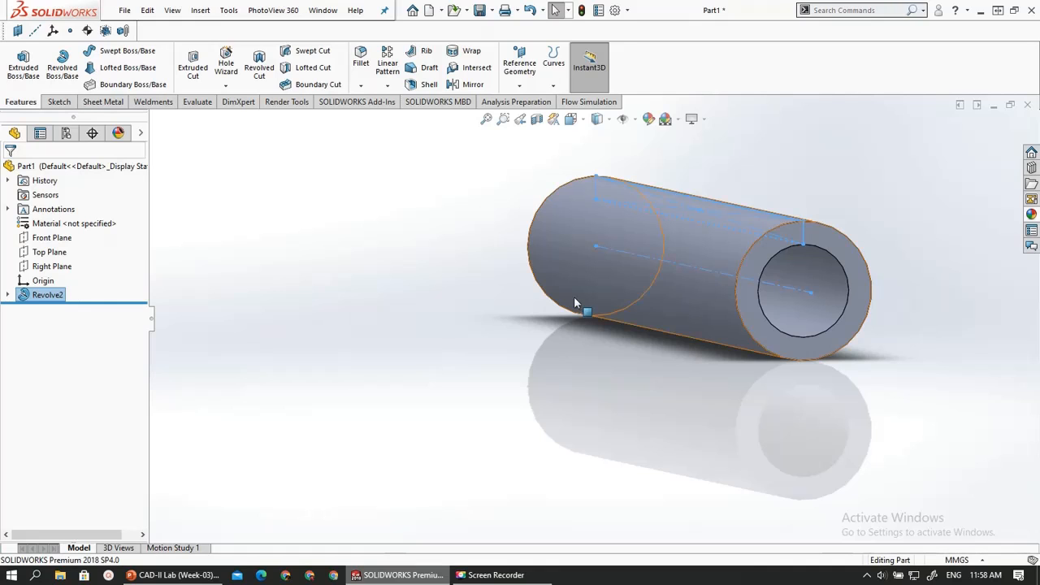
pyautogui.click(507, 338)
pyautogui.moveTo(495, 334); pyautogui.dragTo(518, 331, button='middle')
pyautogui.scroll(3, 518, 331)
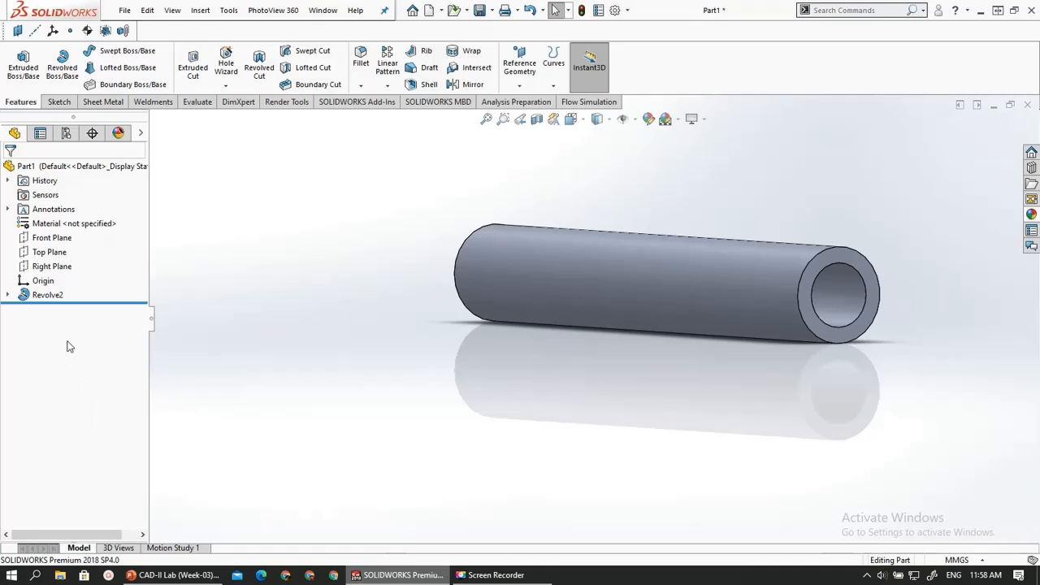
pyautogui.click(47, 296)
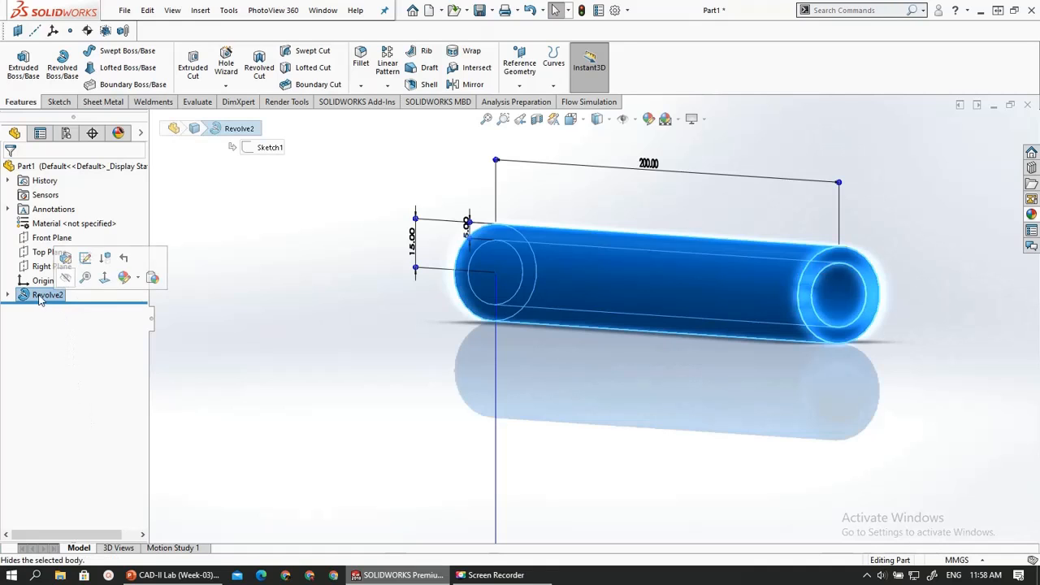
pyautogui.rightClick(39, 299)
pyautogui.click(69, 367)
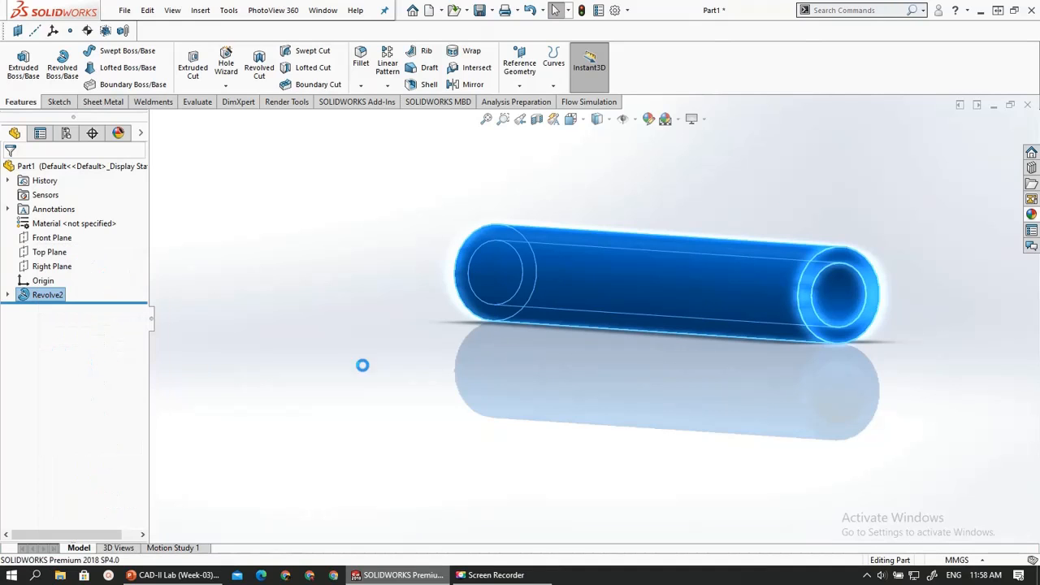
pyautogui.click(602, 221)
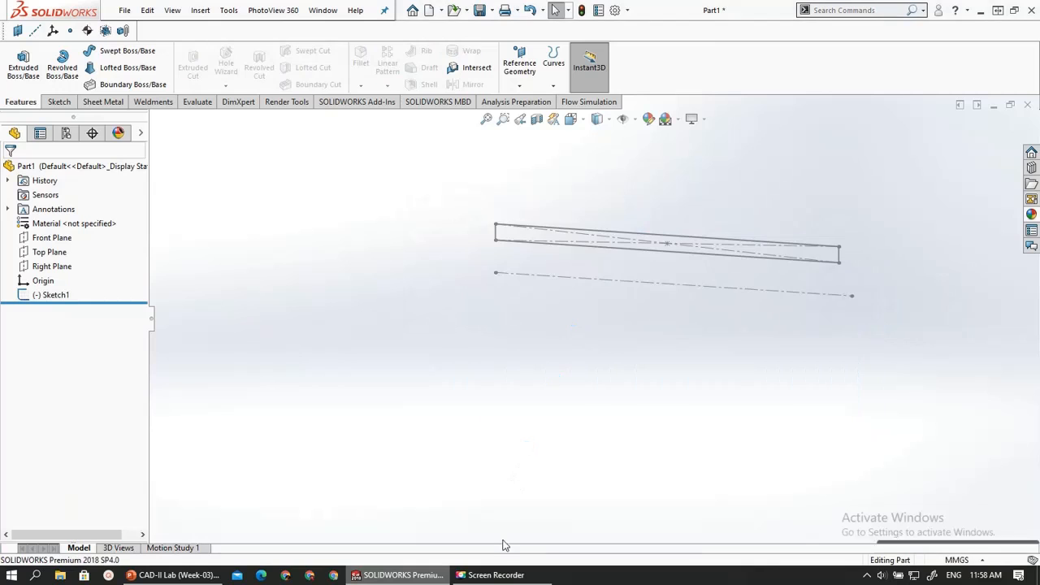
# Switch to PowerPoint and present the Revolve slide with the dimensioned bolt drawing, hide Presenter View, and return to the maximized editing window
pyautogui.click(177, 575)
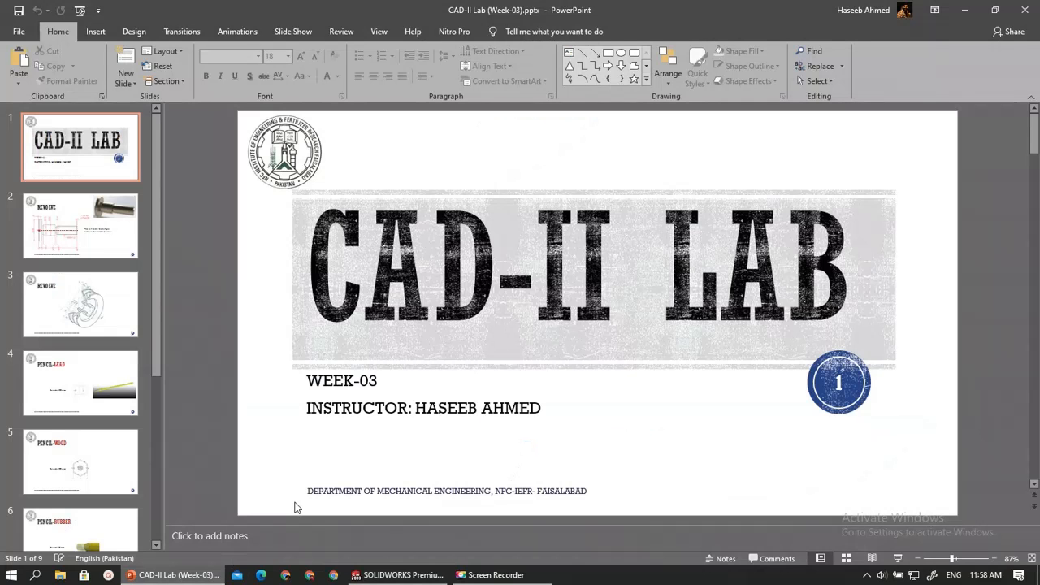
pyautogui.scroll(-1, 385, 368)
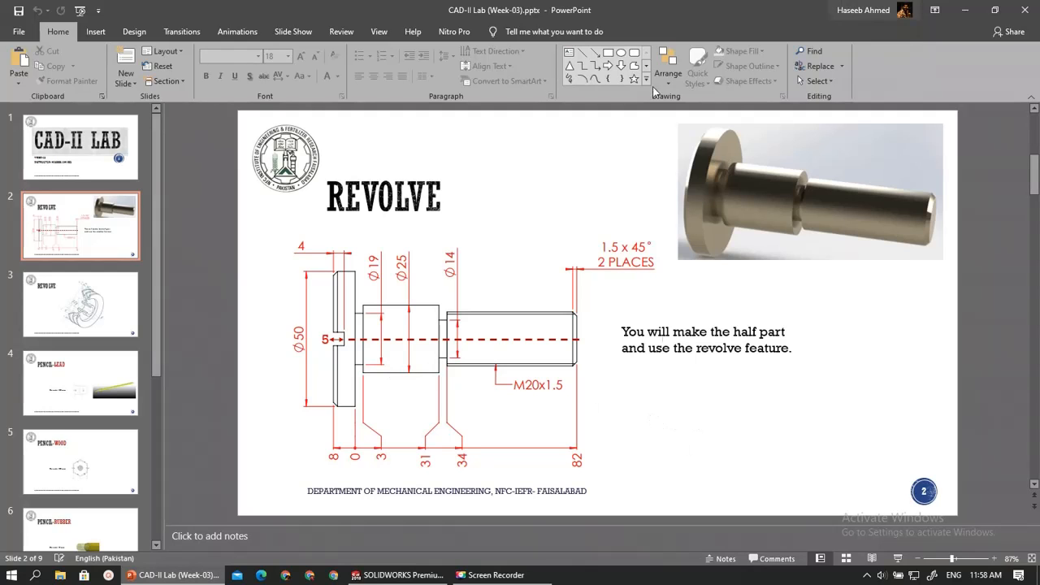
pyautogui.doubleClick(435, 10)
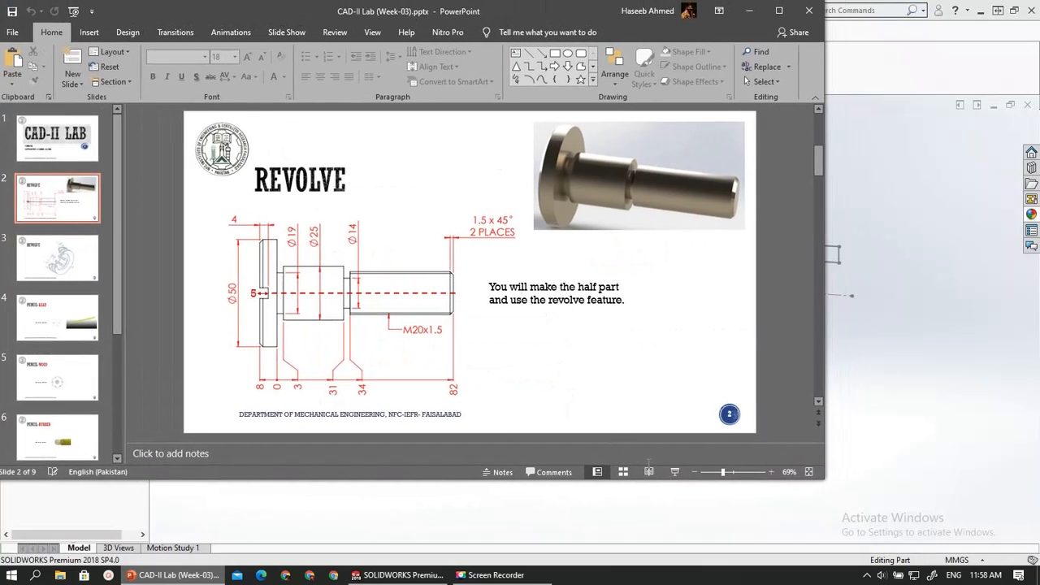
pyautogui.click(674, 475)
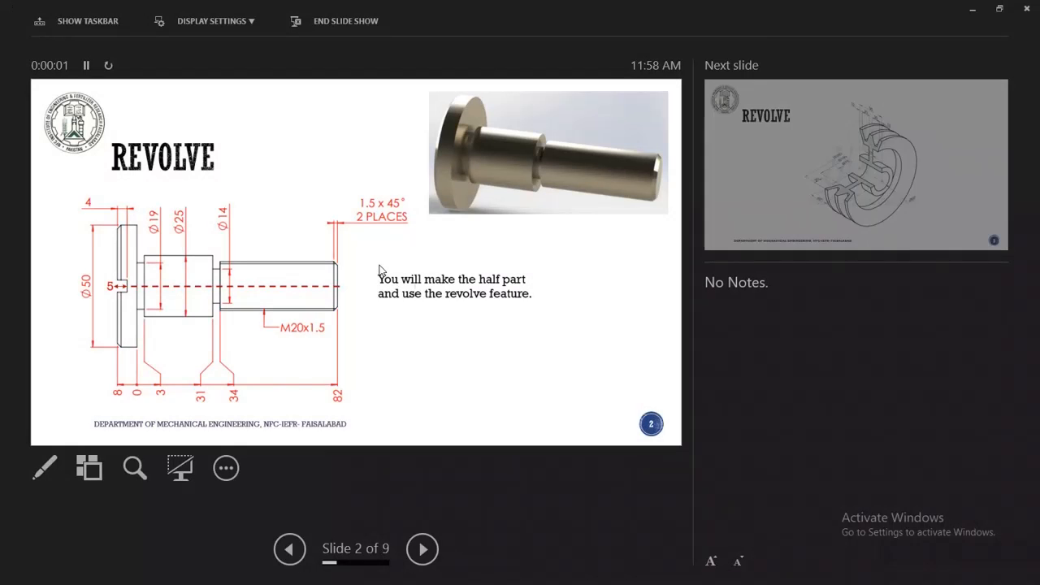
pyautogui.rightClick(378, 265)
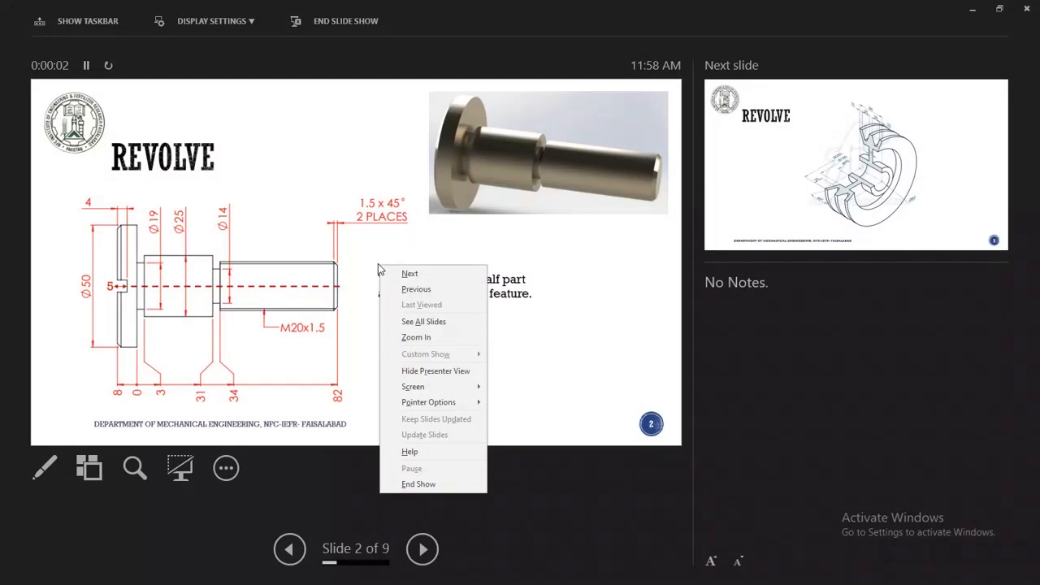
pyautogui.click(441, 374)
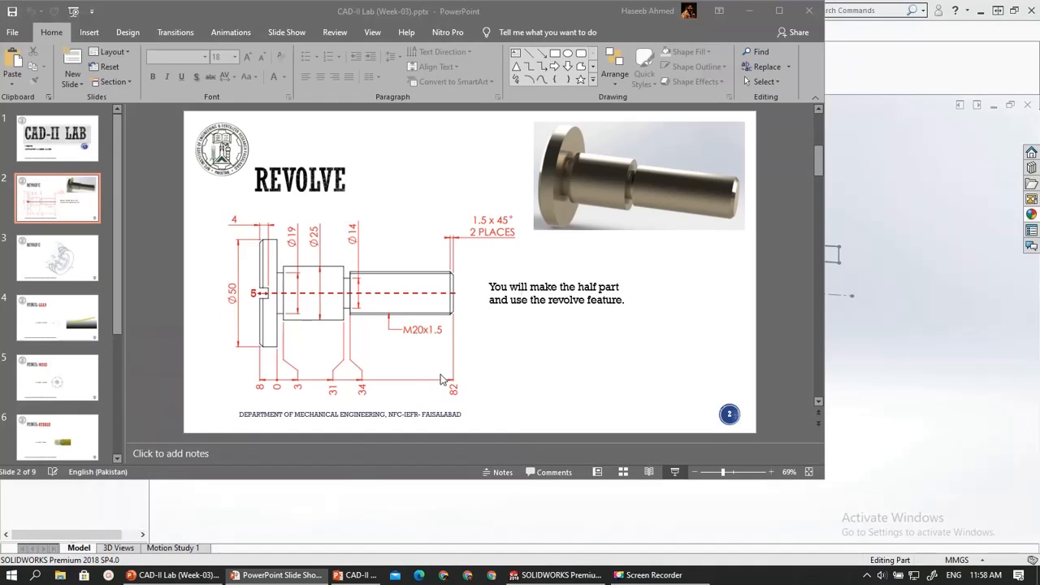
pyautogui.click(779, 11)
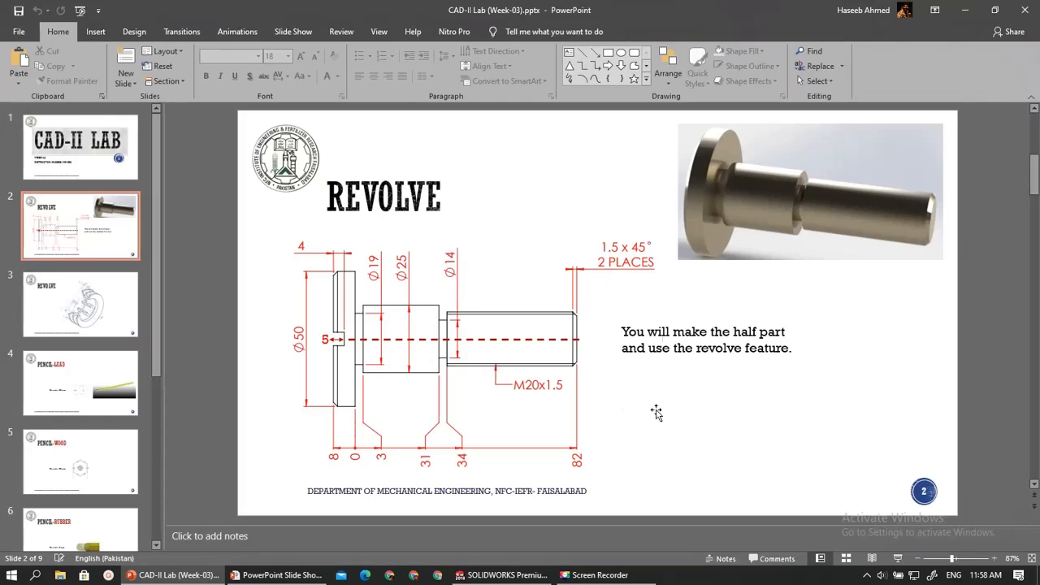
pyautogui.rightClick(797, 486)
pyautogui.click(709, 442)
# Search Windows for "one no" to find the OneNote app
pyautogui.click(11, 576)
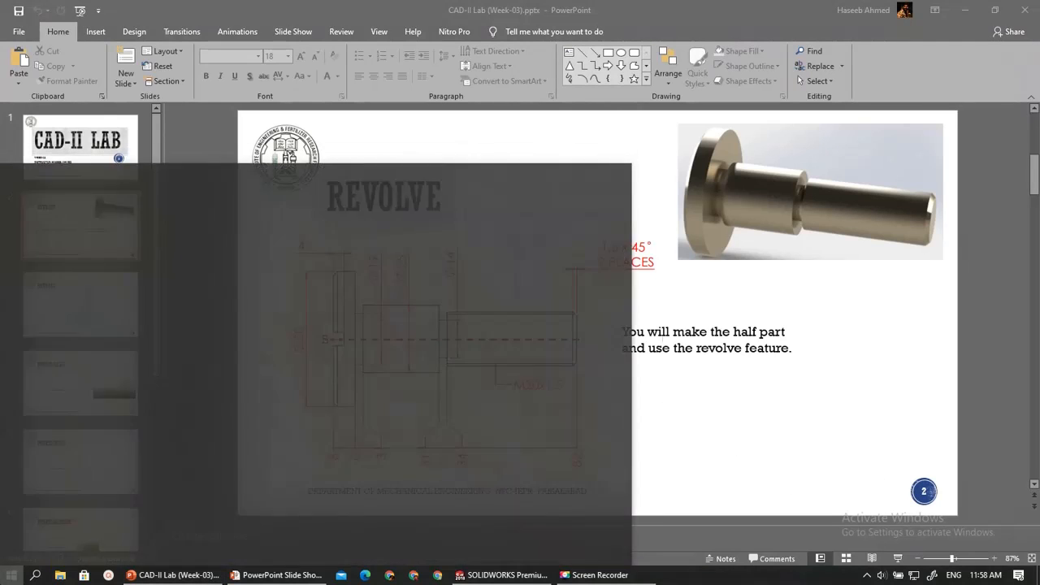
pyautogui.write('one no')
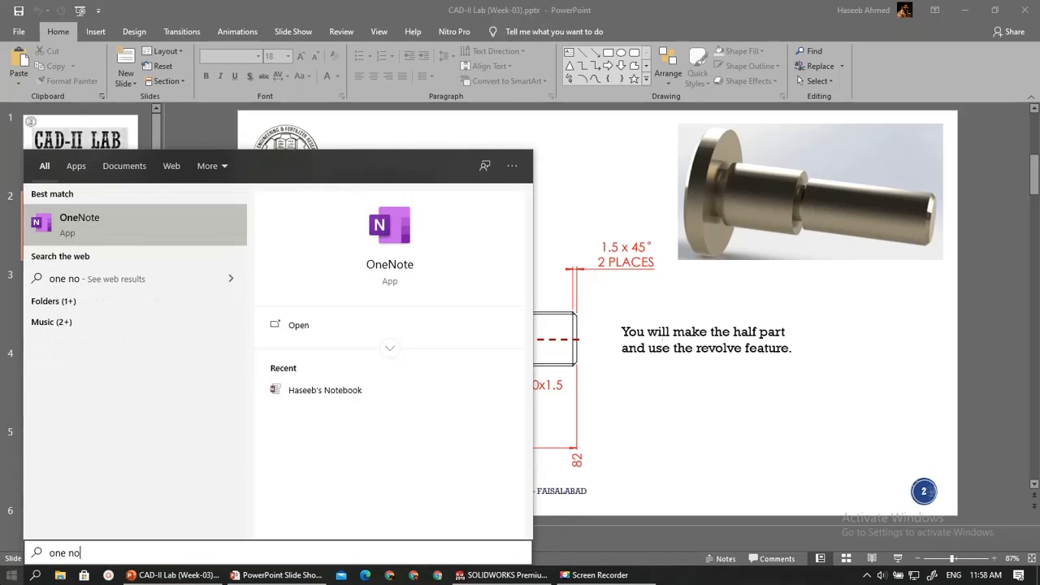
pyautogui.press('Escape')
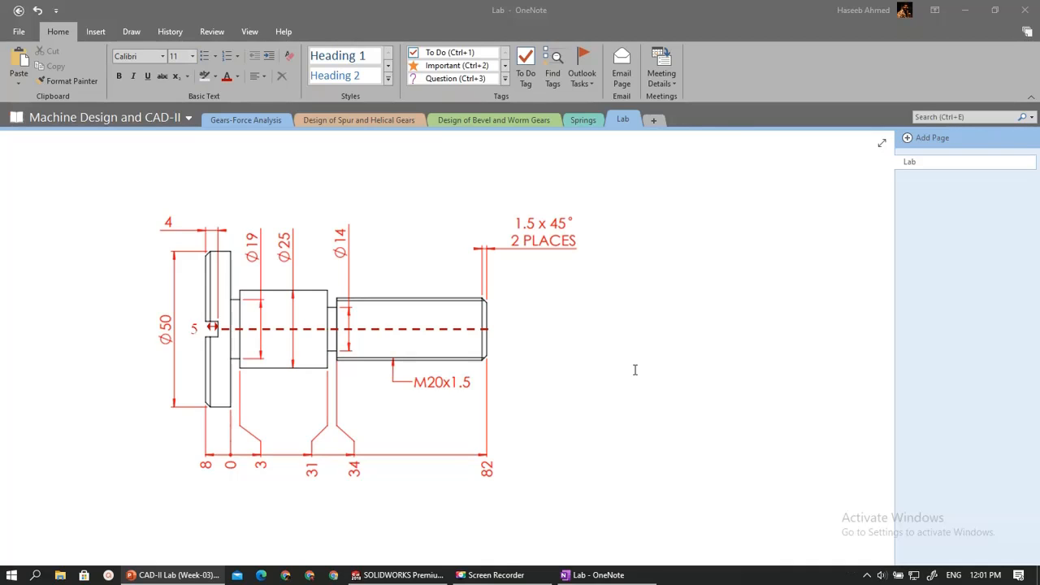
# Using a built-in blue pen in OneNote, trace the upper half of the bolt head's outer edge down to the centerline and label it 25
pyautogui.click(95, 35)
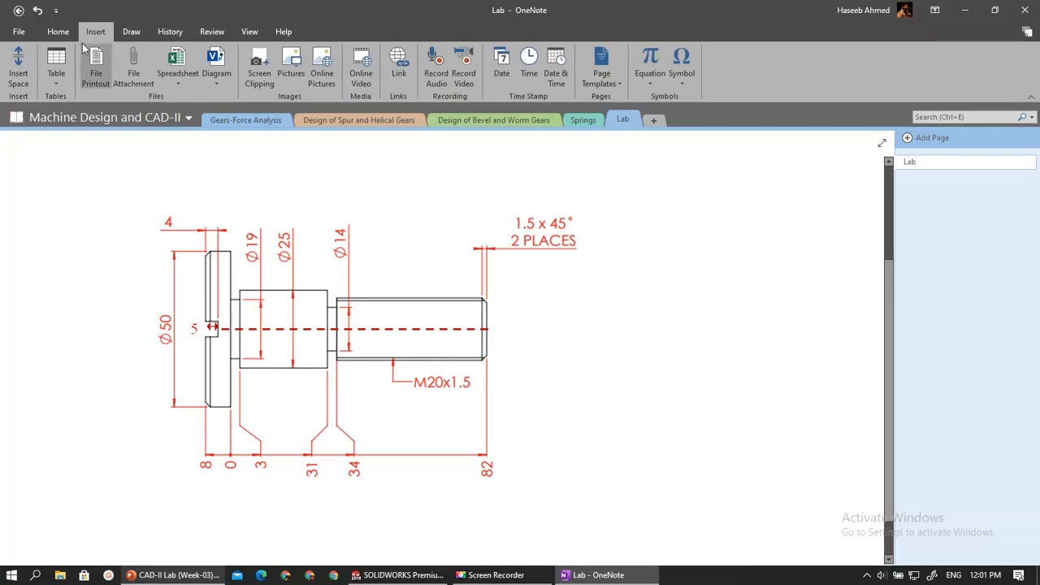
pyautogui.click(131, 32)
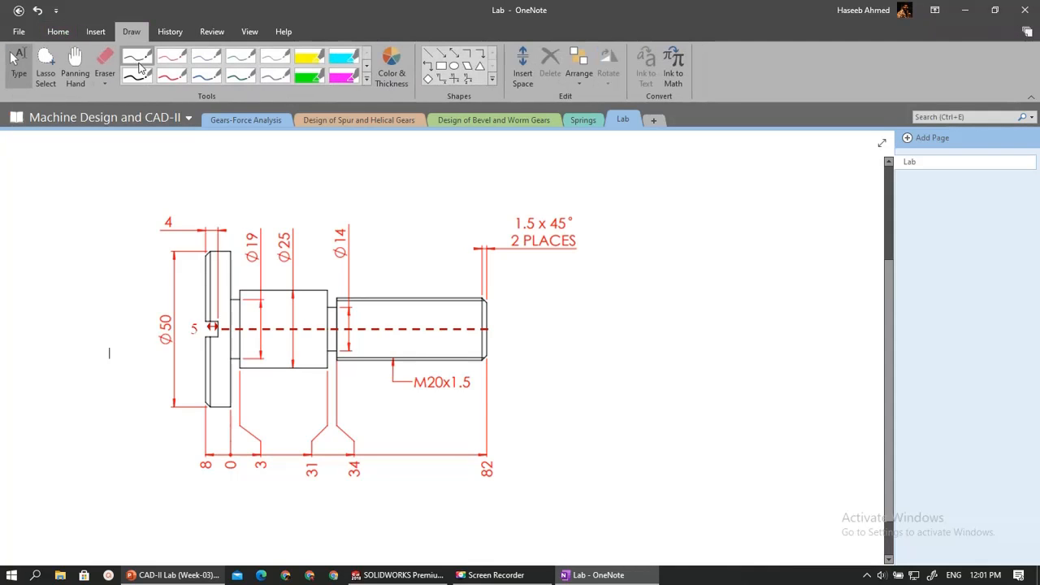
pyautogui.click(367, 79)
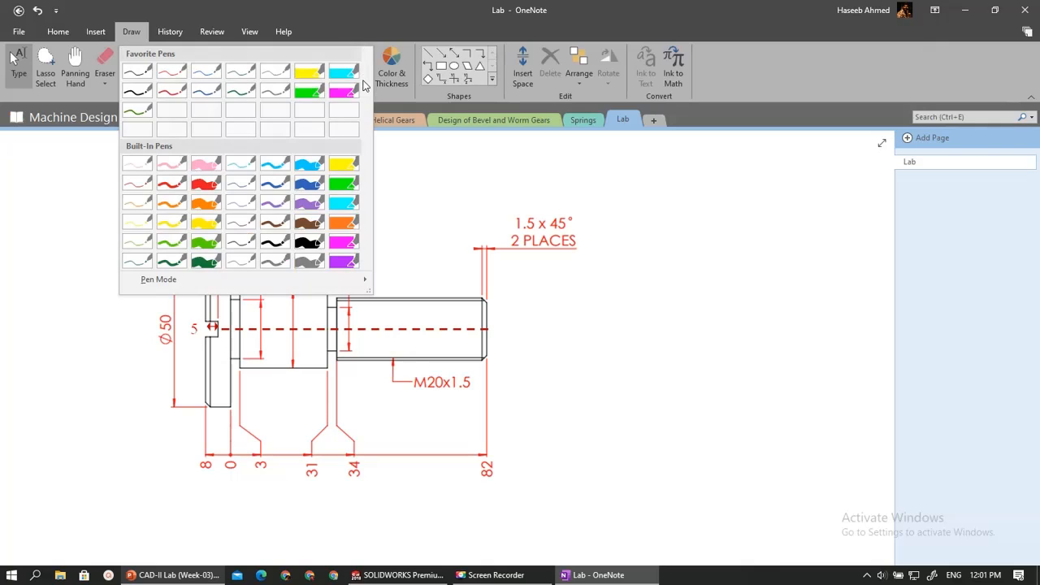
pyautogui.click(171, 184)
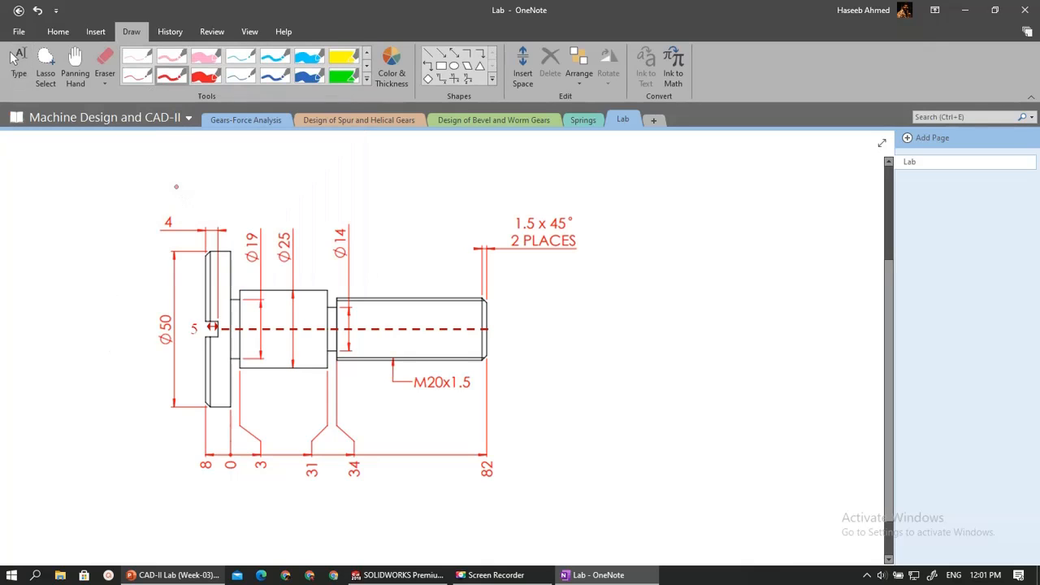
pyautogui.click(366, 79)
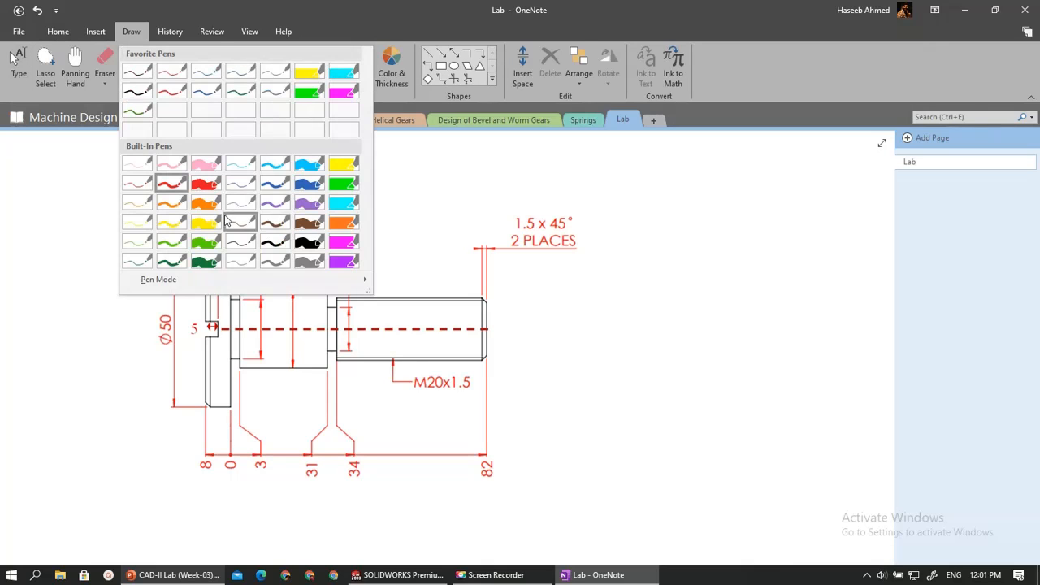
pyautogui.click(270, 187)
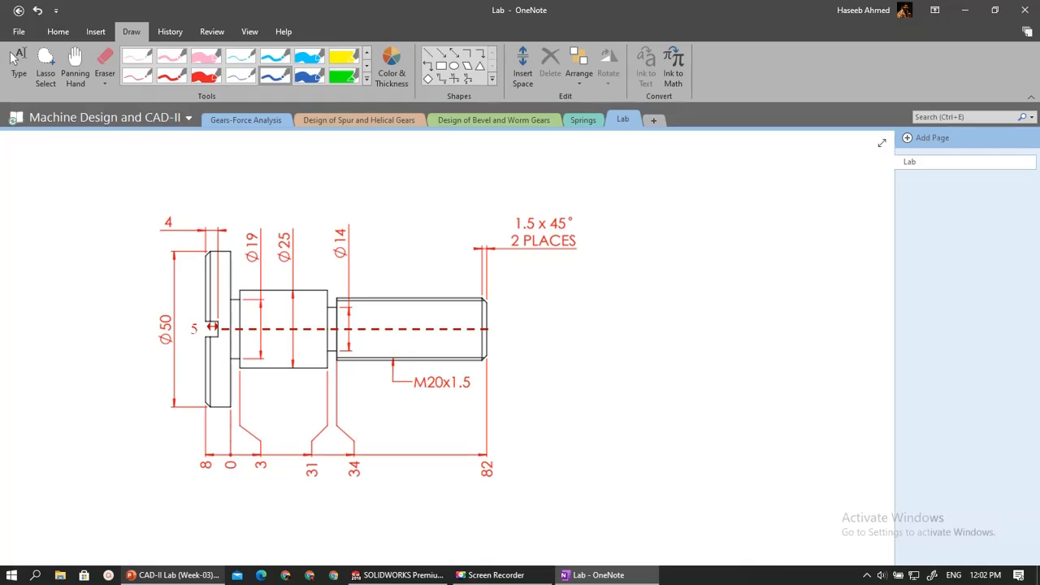
pyautogui.hotkey('alt', 'Tab')
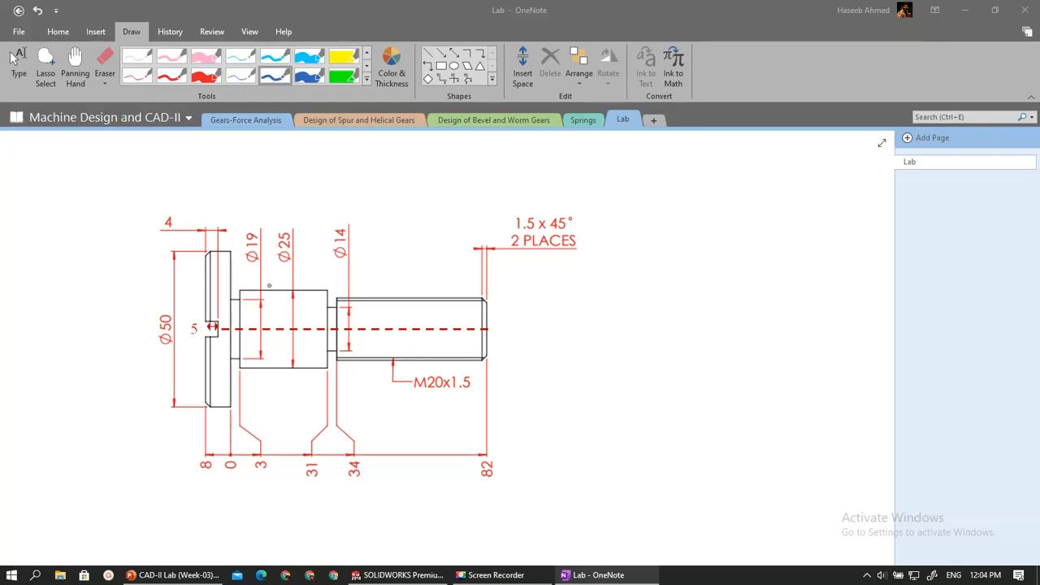
pyautogui.click(269, 285)
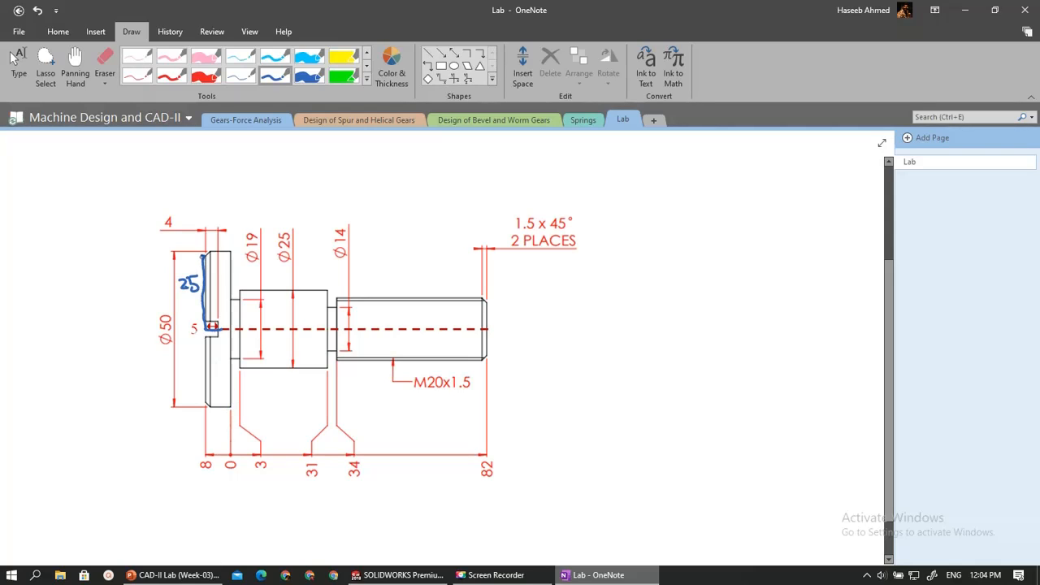
# Trace the bolt head's top edge, label it 8, and write a note beside the drawing with 50-19 = 31 and 31/2=15.5
pyautogui.moveTo(204, 254)
pyautogui.mouseDown()
pyautogui.moveTo(234, 254)
pyautogui.moveTo(223, 242)
pyautogui.mouseUp()
pyautogui.click(13, 59)
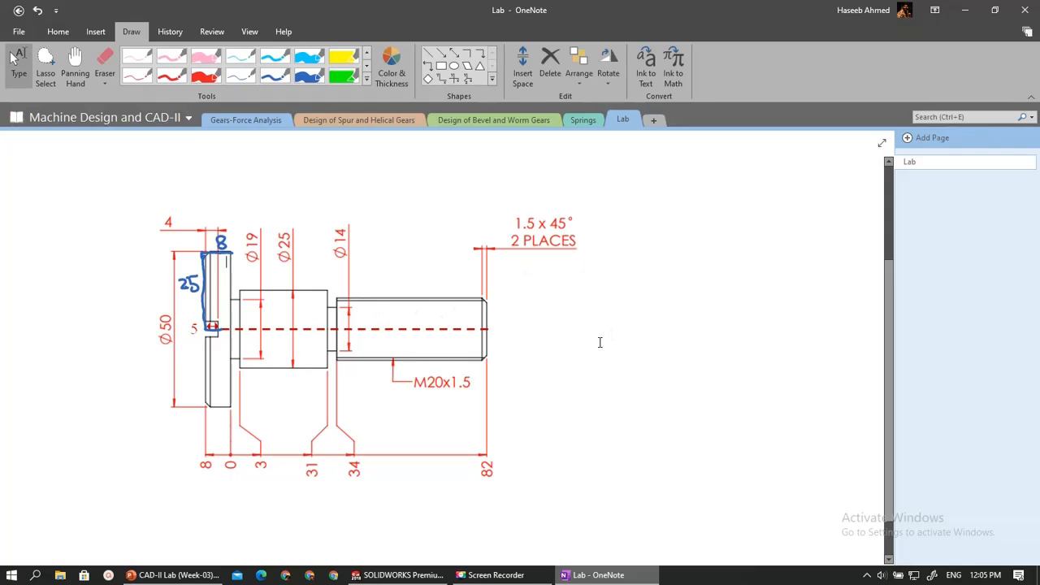
pyautogui.click(600, 341)
pyautogui.write('50')
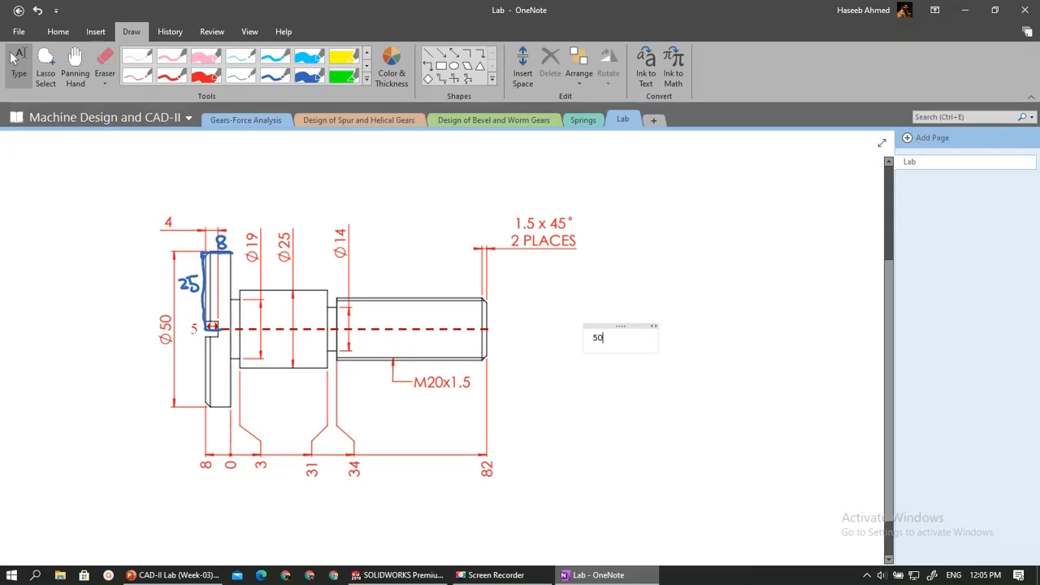
pyautogui.write('-')
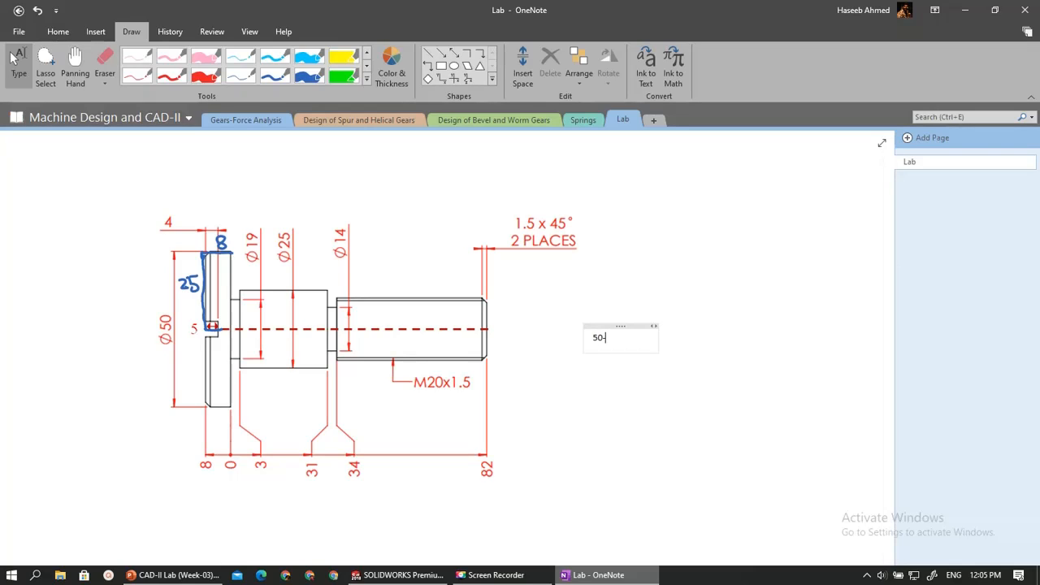
pyautogui.write('19')
pyautogui.press('Return')
pyautogui.write('= 31')
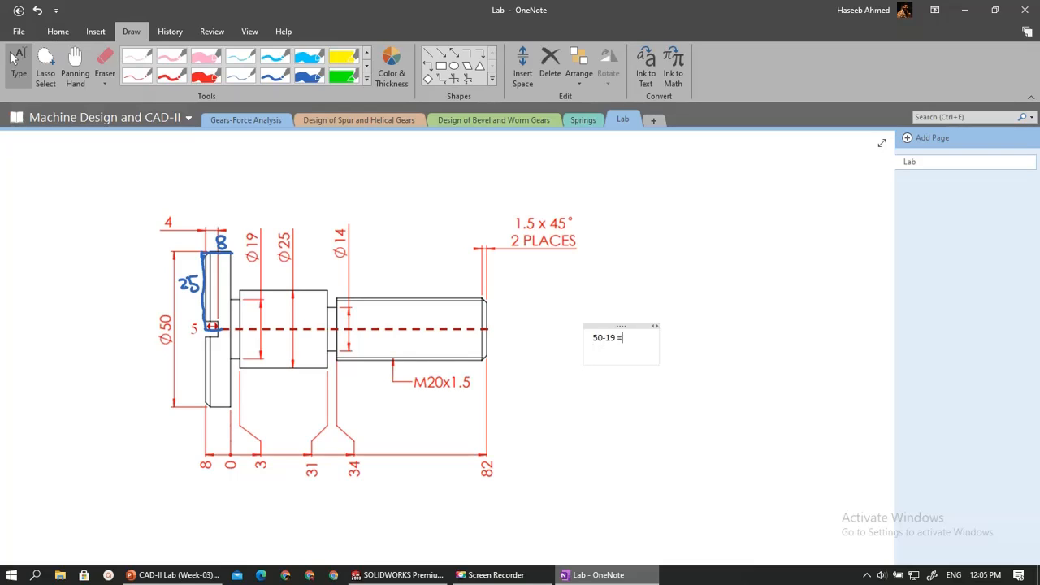
pyautogui.press('Return')
pyautogui.write('31/2=15.5')
pyautogui.press('Return')
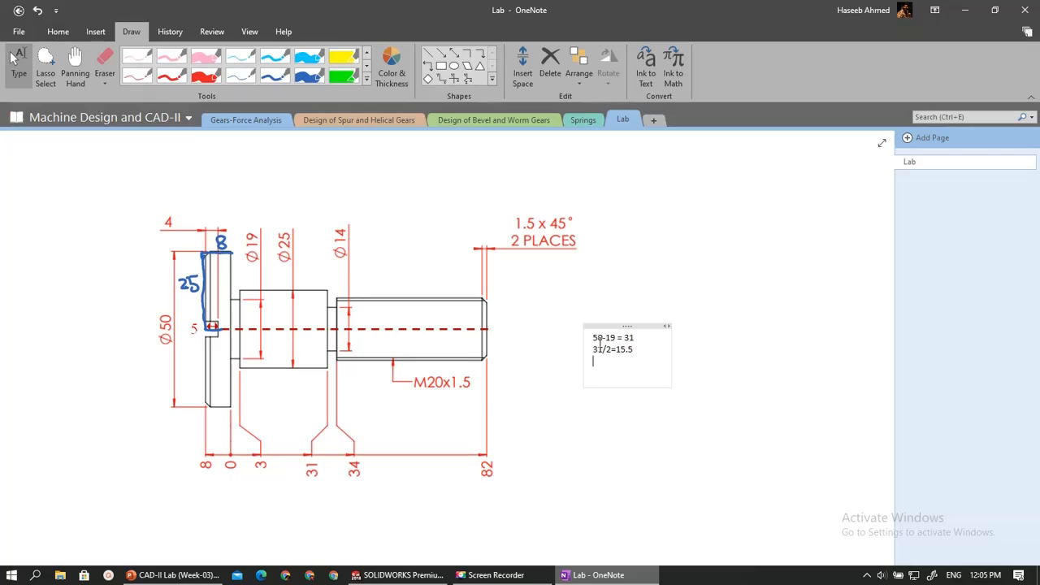
# Add 25-9.5=15.5 to the note and trace the head's inner face and the Ø19 neck's top edge, labelling them 15.5 and 3
pyautogui.click(274, 75)
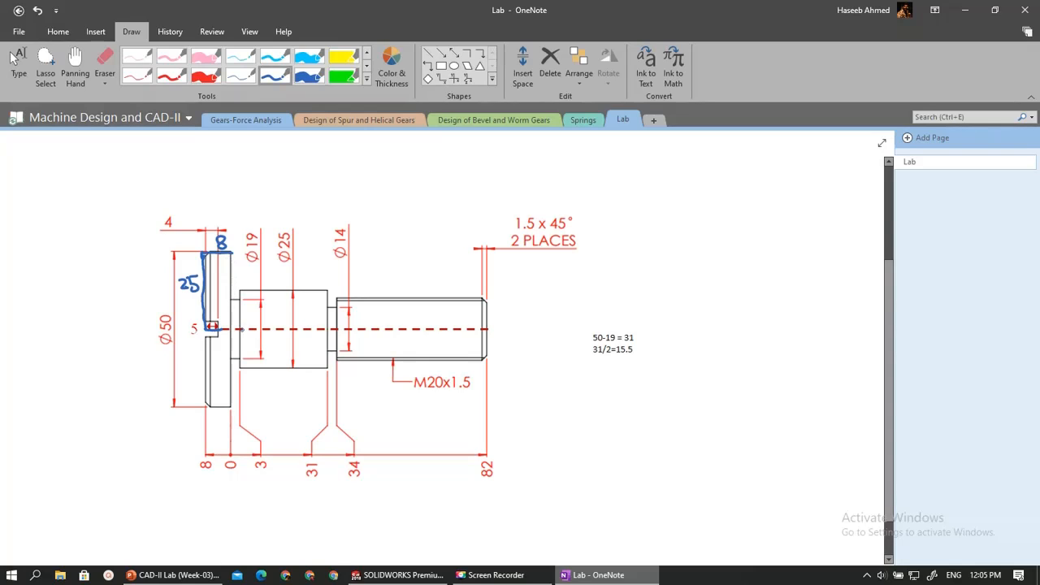
pyautogui.click(18, 63)
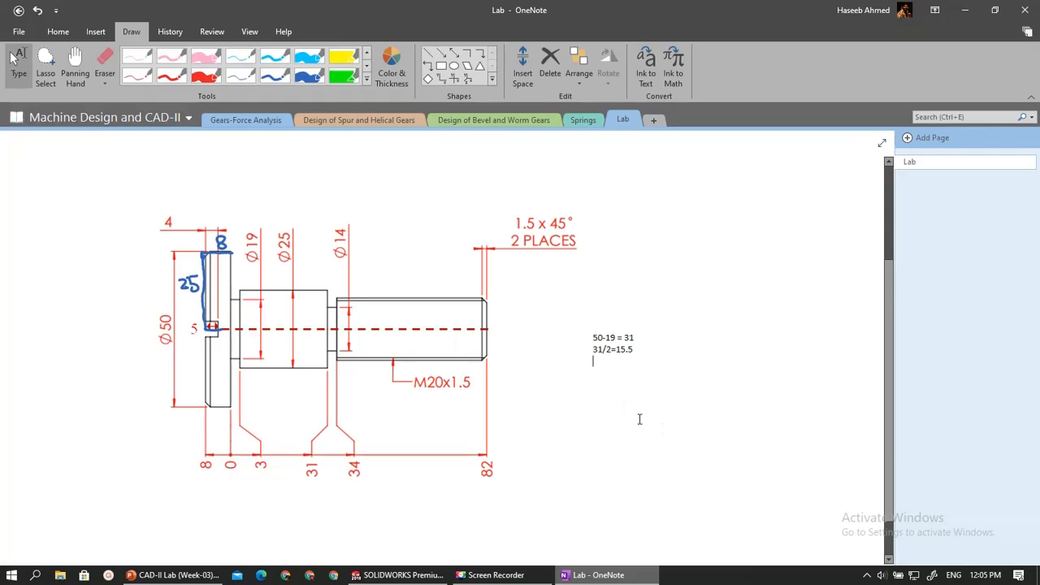
pyautogui.write('25-9.5=15.5')
pyautogui.click(275, 77)
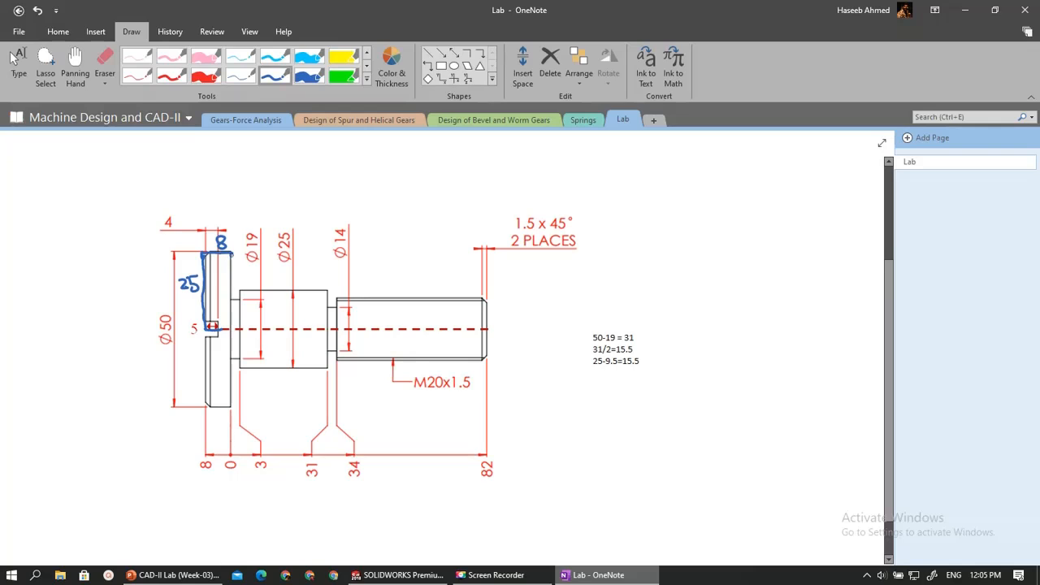
pyautogui.moveTo(232, 254)
pyautogui.mouseDown()
pyautogui.moveTo(233, 293)
pyautogui.moveTo(262, 269)
pyautogui.mouseUp()
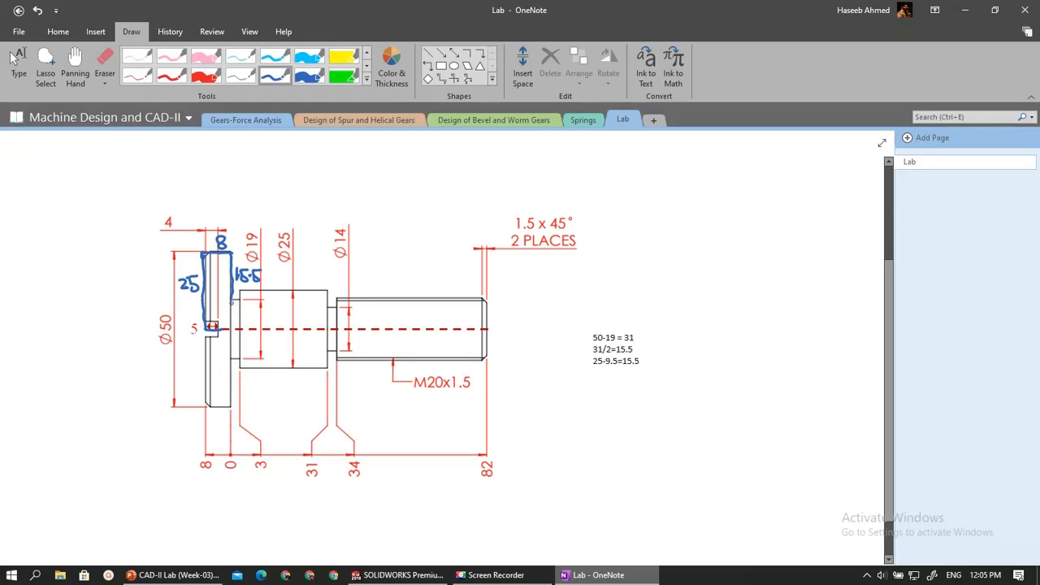
pyautogui.moveTo(231, 298)
pyautogui.mouseDown()
pyautogui.moveTo(242, 299)
pyautogui.moveTo(234, 313)
pyautogui.mouseUp()
# Add 12.5-9.5=3 to the note and trace the step from the neck up to the Ø25 section, labelling it 3
pyautogui.press('Escape')
pyautogui.click(654, 363)
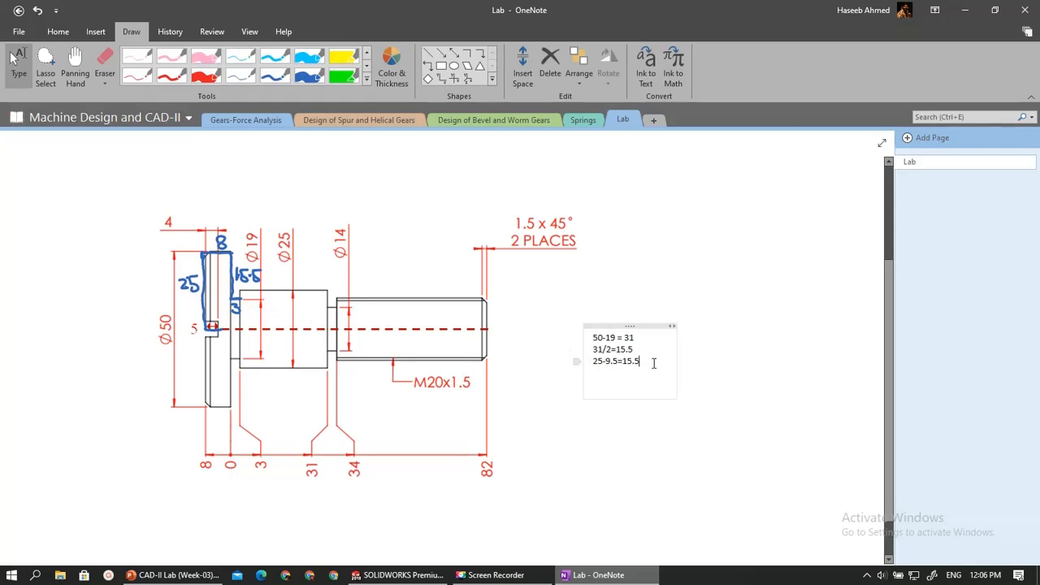
pyautogui.press('Return')
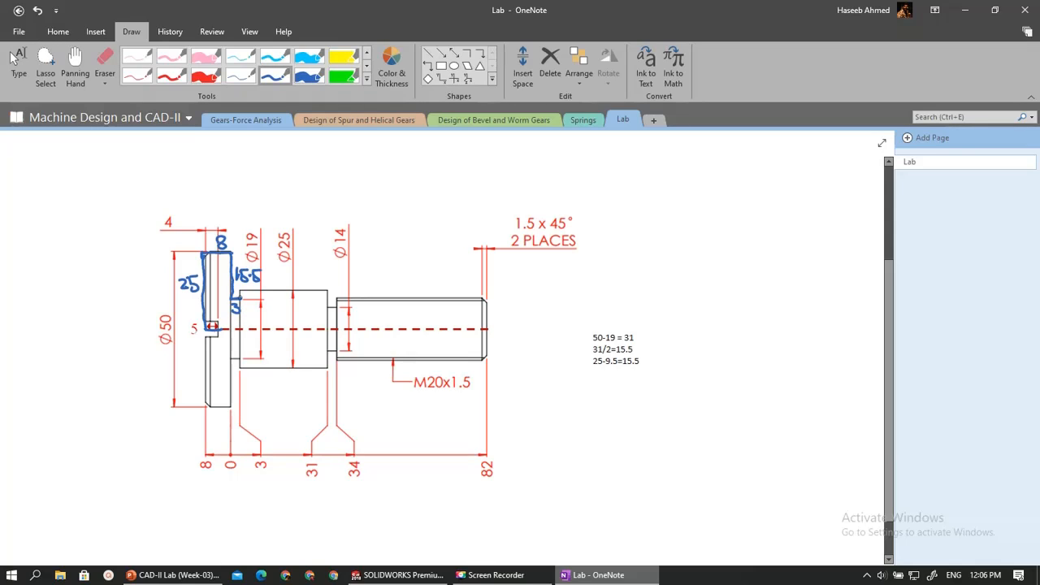
pyautogui.click(11, 57)
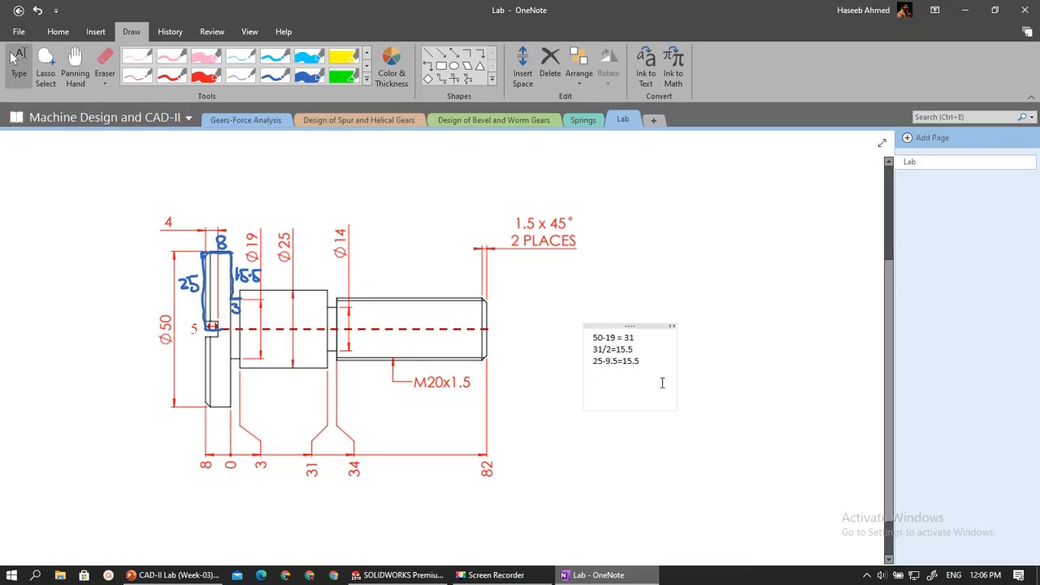
pyautogui.click(661, 383)
pyautogui.write('12.5-9.5')
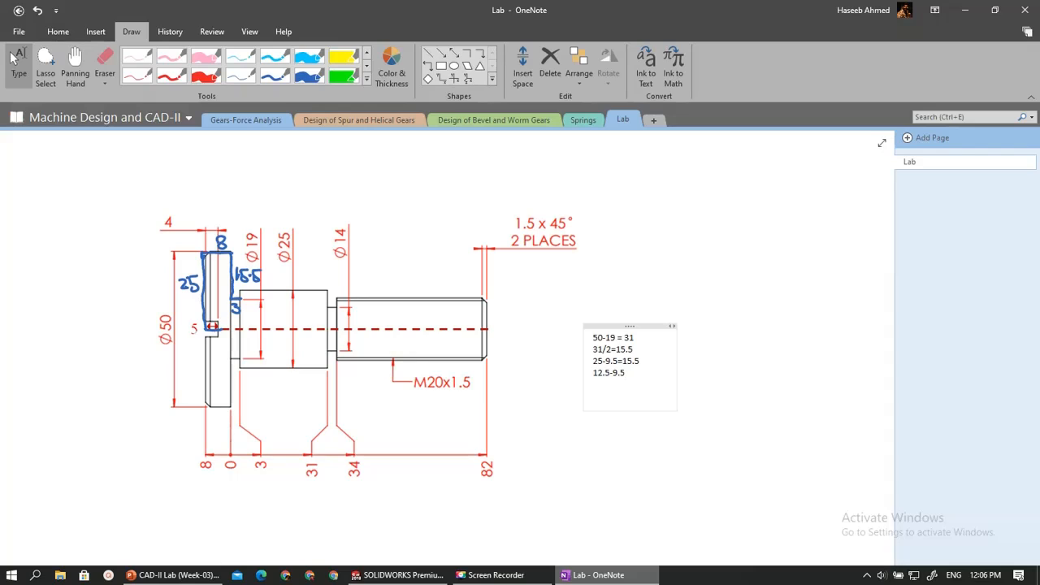
pyautogui.write('=3')
pyautogui.press('Return')
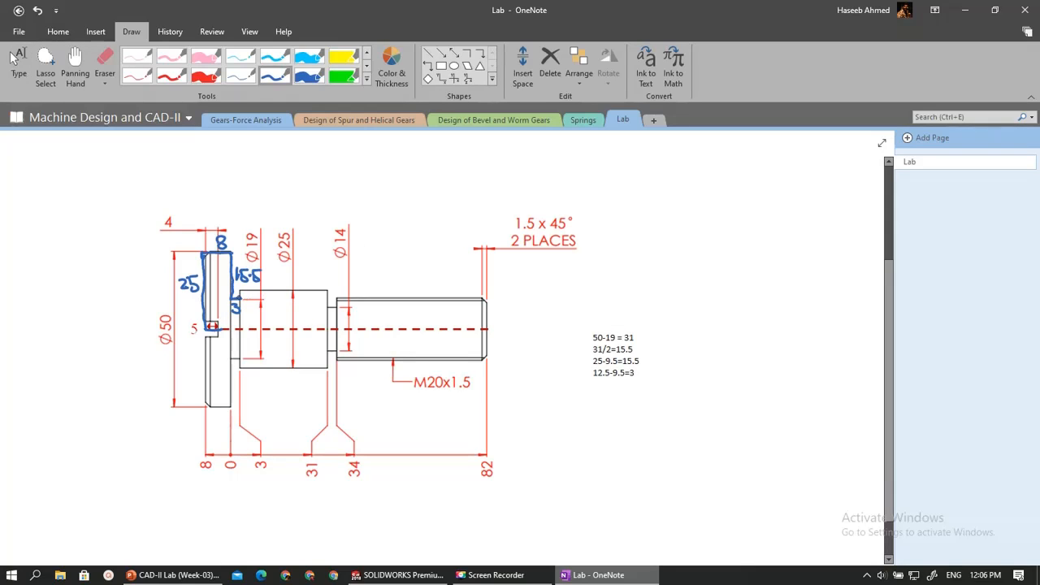
pyautogui.moveTo(239, 300); pyautogui.dragTo(247, 304)
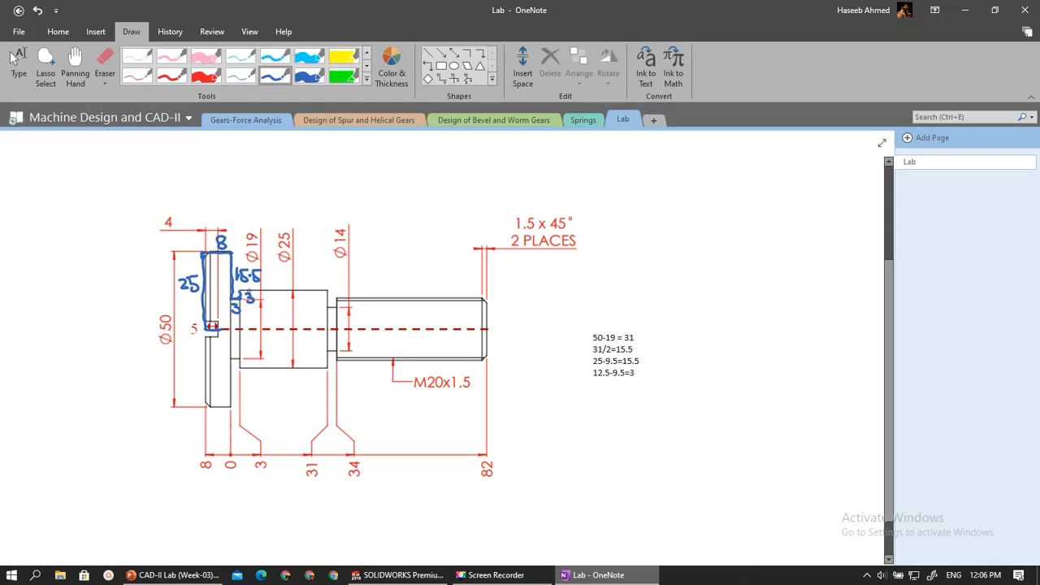
# Trace the Ø25 section's top edge with the label 28 and add 12.5-7.5=5 to the note
pyautogui.moveTo(238, 289)
pyautogui.mouseDown()
pyautogui.moveTo(329, 289)
pyautogui.moveTo(287, 306)
pyautogui.moveTo(300, 306)
pyautogui.mouseUp()
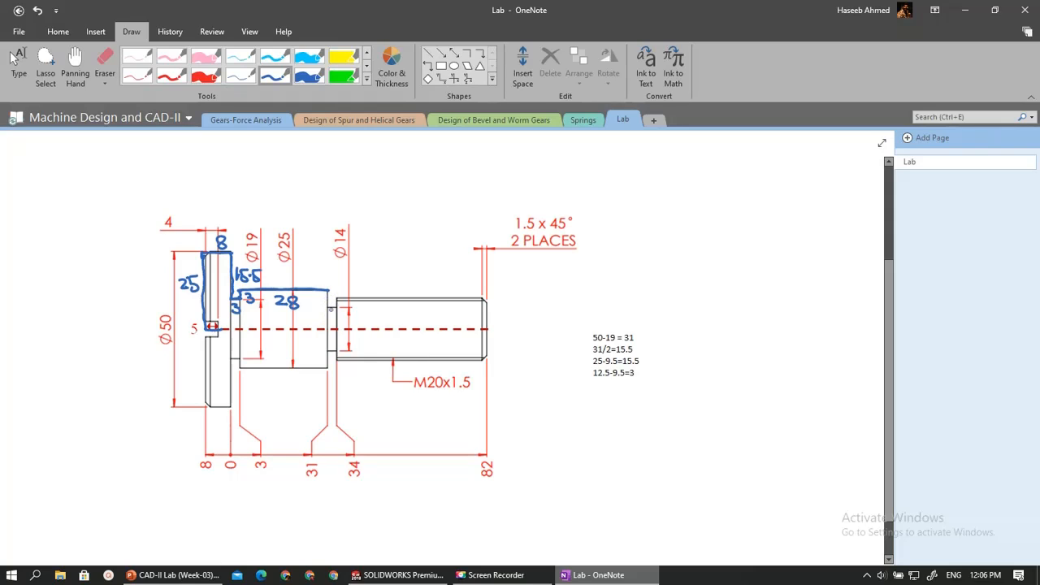
pyautogui.press('Escape')
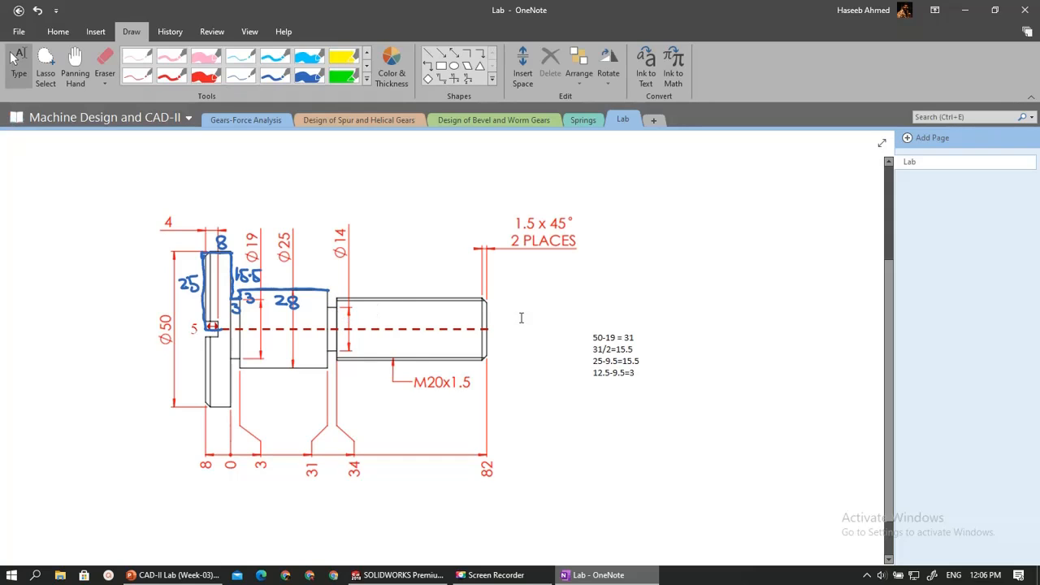
pyautogui.click(644, 375)
pyautogui.press('Return')
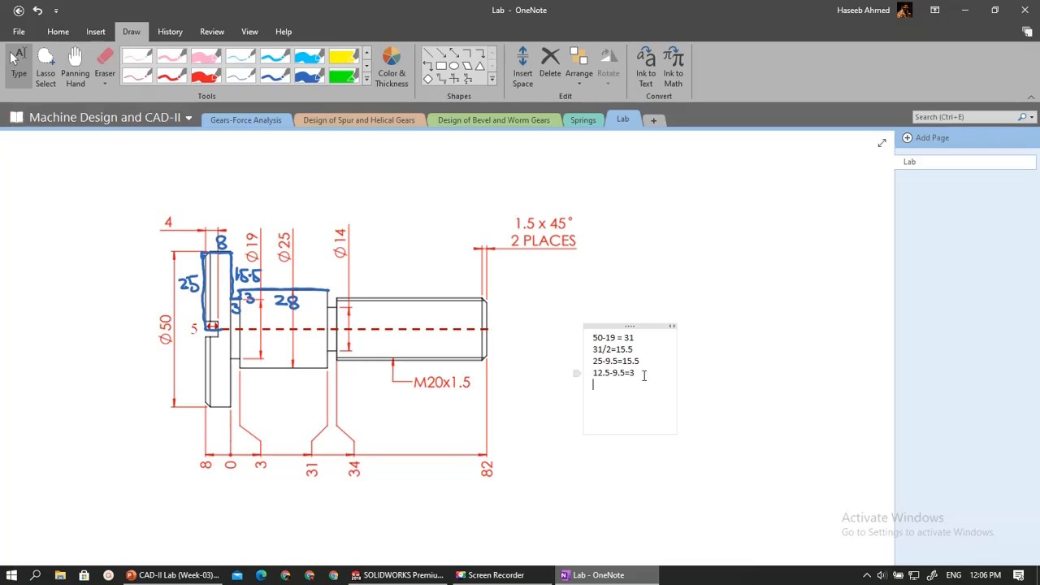
pyautogui.write('12.5-7.5=5')
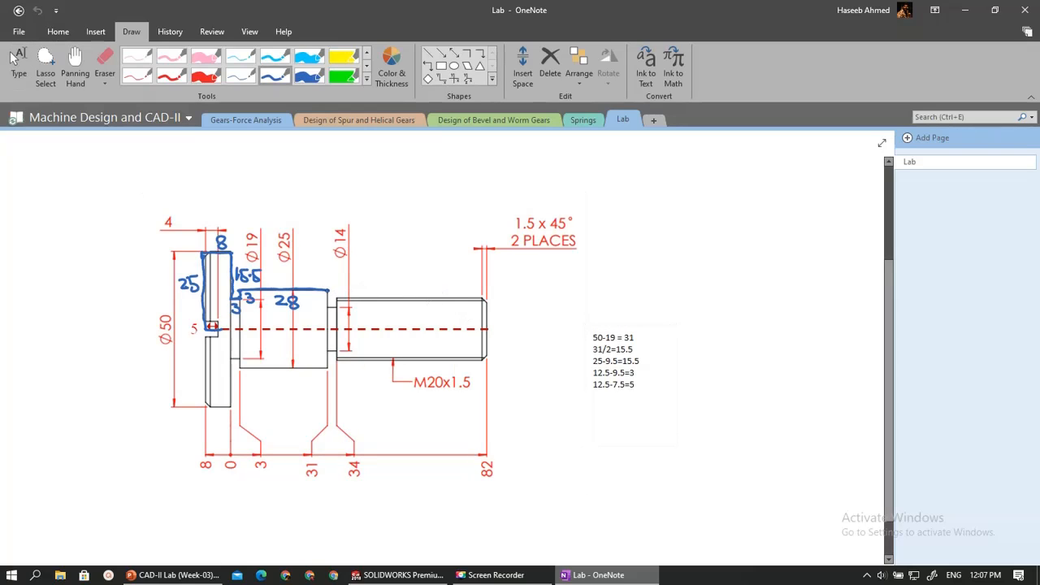
# Trace the step down to the Ø14 undercut and its top edge, labelling them 5 and 3, and underline M20 in the thread callout
pyautogui.moveTo(328, 290)
pyautogui.mouseDown()
pyautogui.moveTo(327, 304)
pyautogui.moveTo(313, 308)
pyautogui.moveTo(322, 296)
pyautogui.moveTo(337, 305)
pyautogui.moveTo(329, 323)
pyautogui.mouseUp()
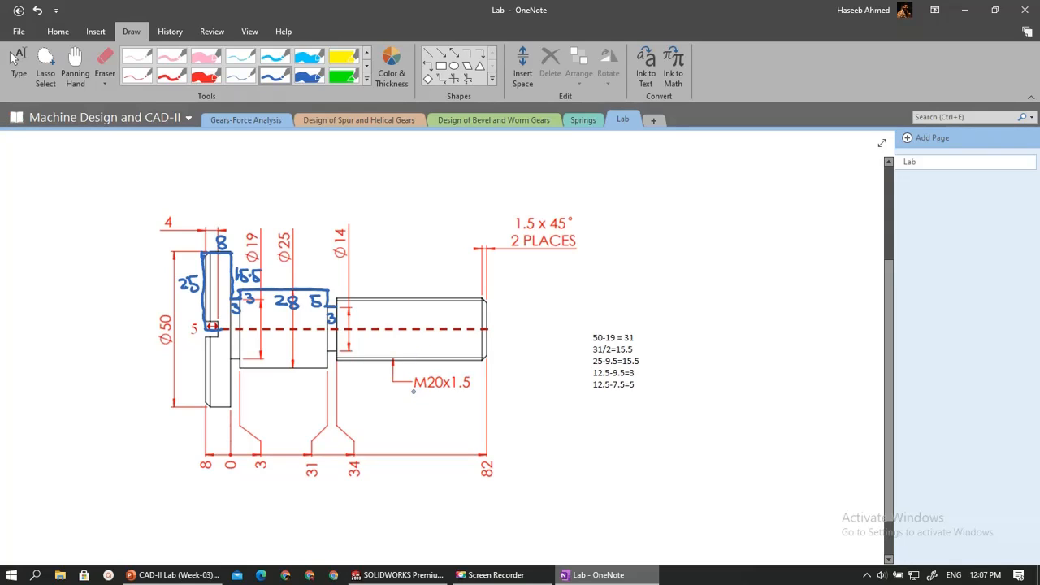
pyautogui.moveTo(411, 390); pyautogui.dragTo(446, 392)
# Add 10-7.5=2.5 to the note and trace the rise from the undercut to the threaded section, labelling it 2.5
pyautogui.moveTo(334, 301); pyautogui.dragTo(336, 308)
pyautogui.press('Escape')
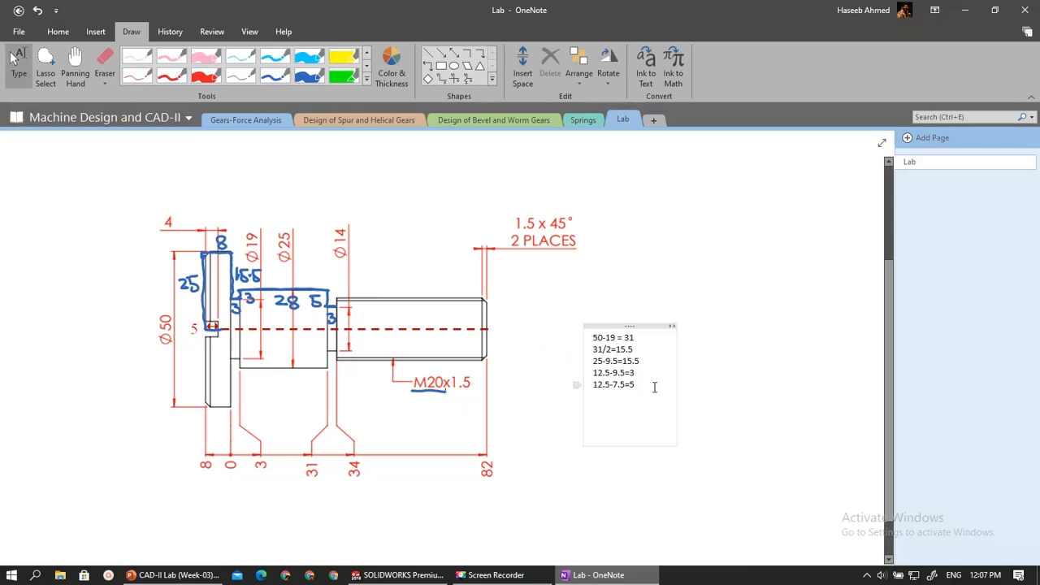
pyautogui.click(655, 388)
pyautogui.press('Return')
pyautogui.write('10')
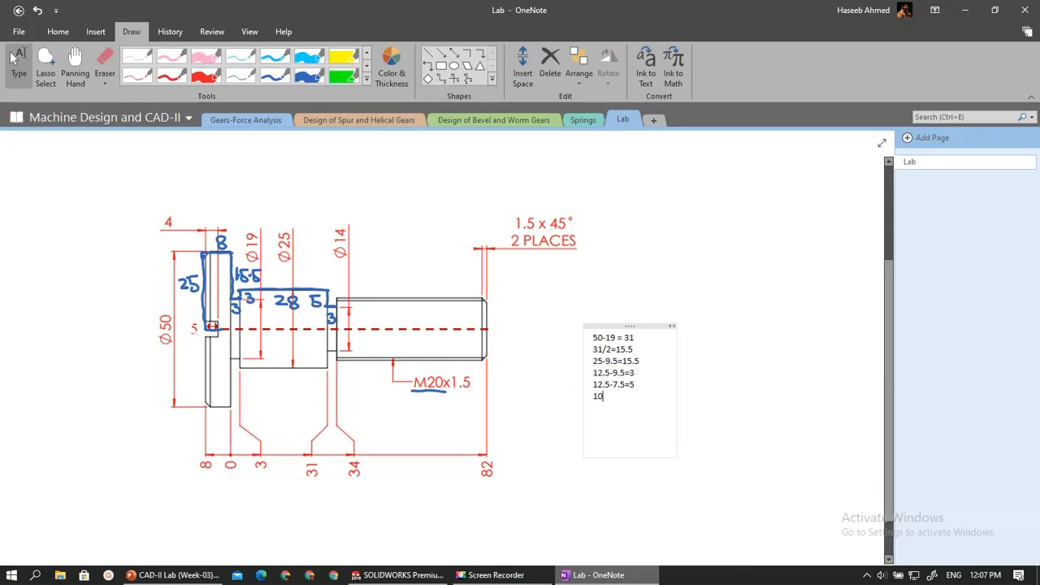
pyautogui.write('-7.5')
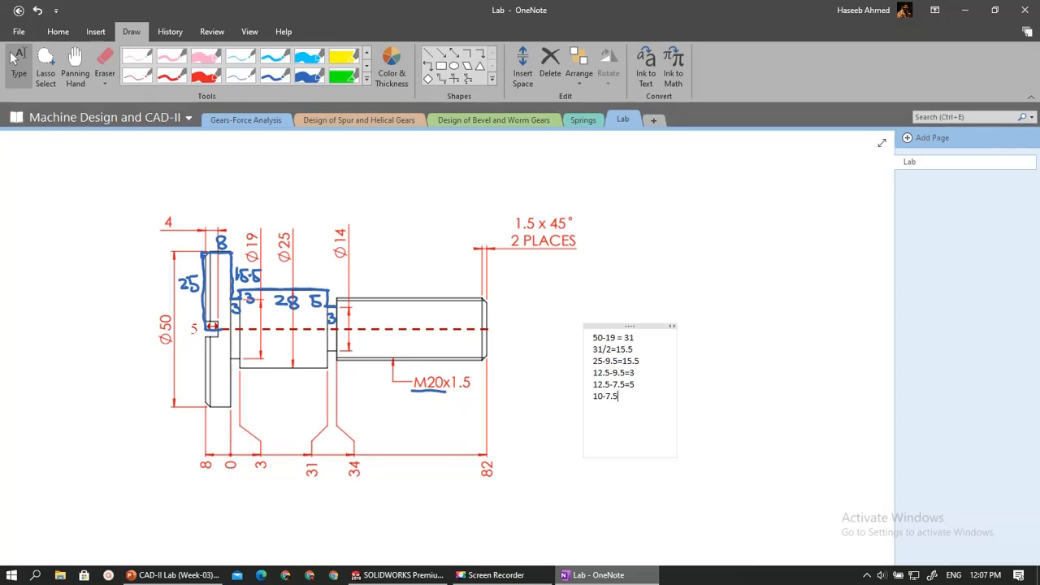
pyautogui.write('=2.5')
pyautogui.press('Return')
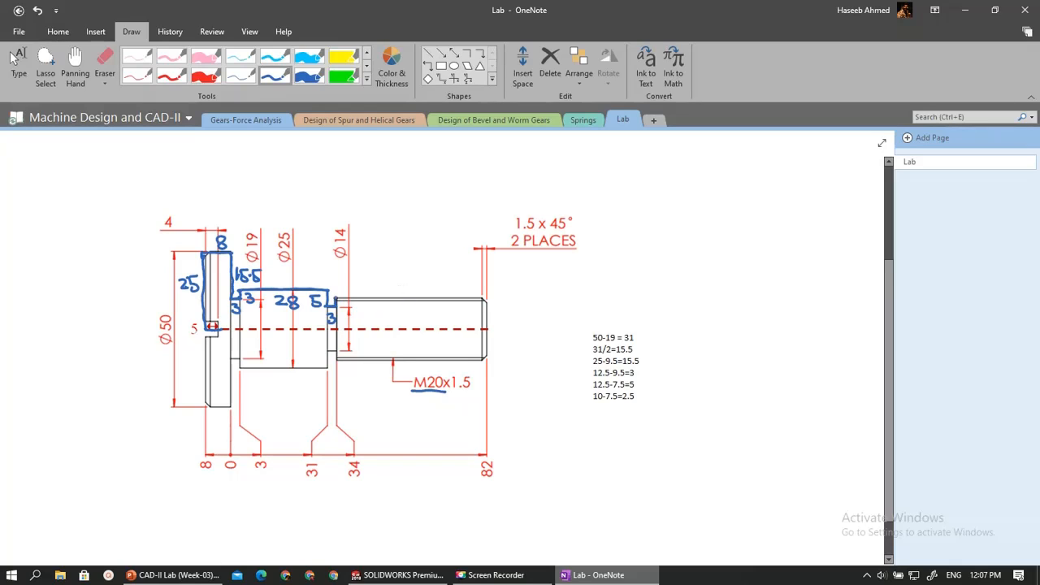
pyautogui.moveTo(340, 308); pyautogui.dragTo(350, 315)
pyautogui.moveTo(352, 312); pyautogui.dragTo(371, 307)
# Add 82-34=48 to the note and close the traced profile along the threaded section's top edge labelled 48, its end face and the centerline
pyautogui.press('Escape')
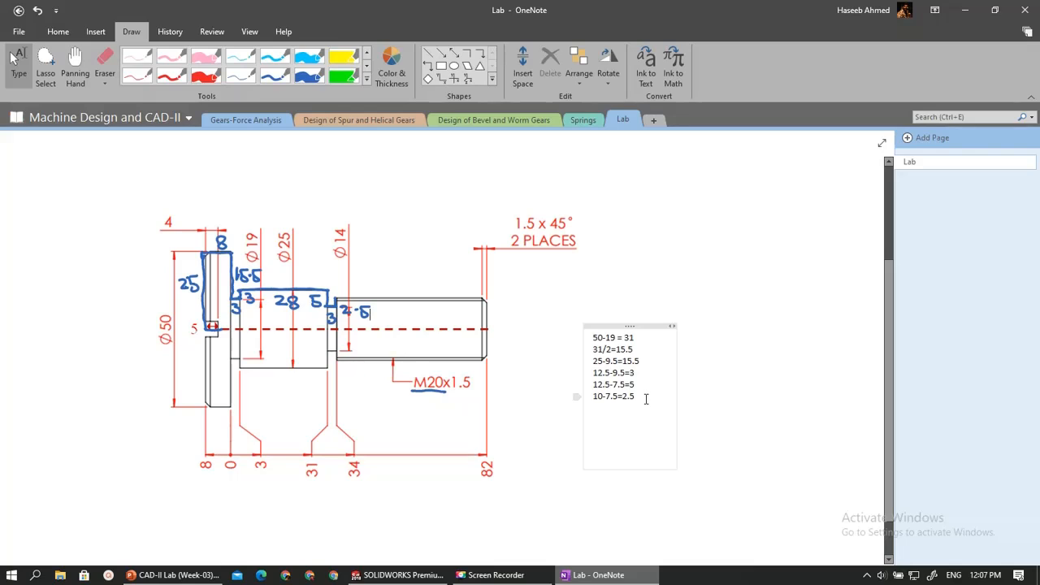
pyautogui.click(647, 399)
pyautogui.press('Return')
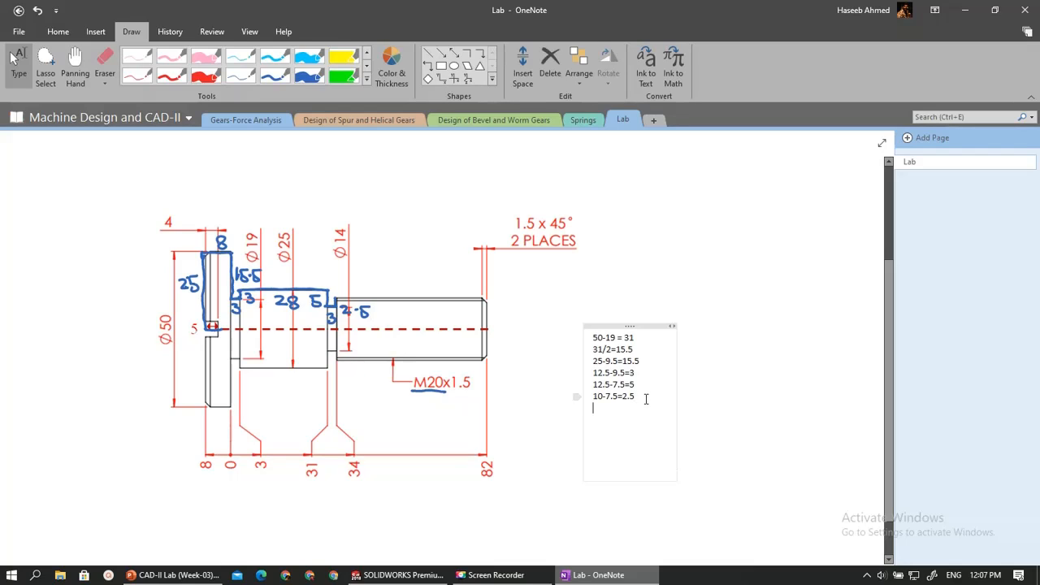
pyautogui.write('82-')
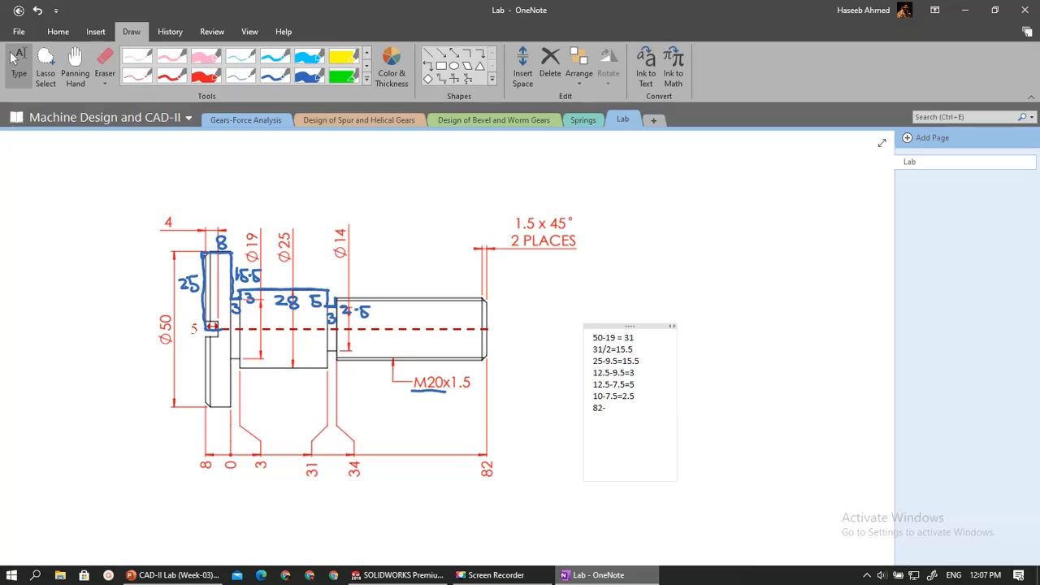
pyautogui.write('48')
pyautogui.press('Return')
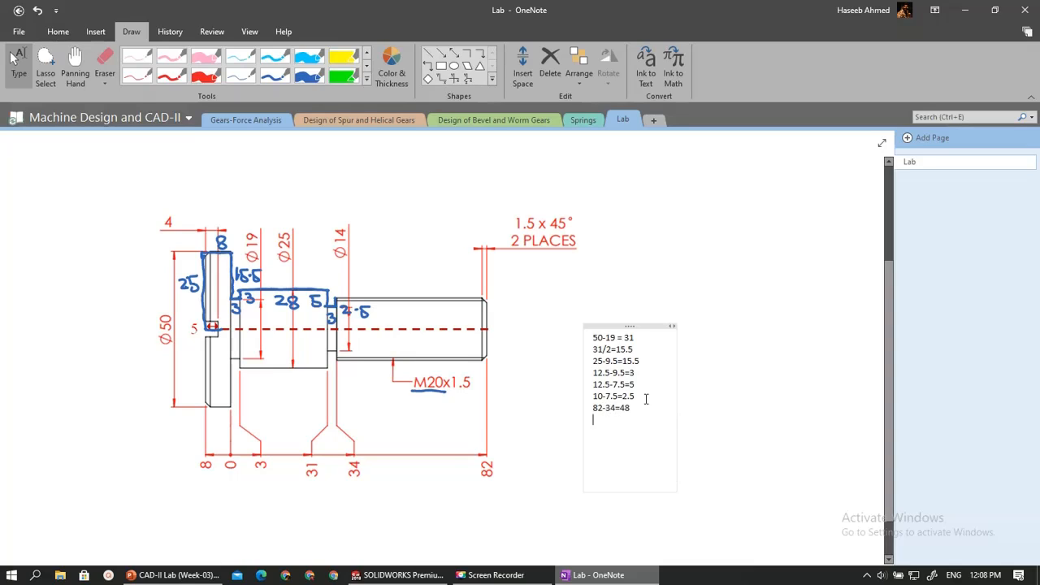
pyautogui.click(275, 75)
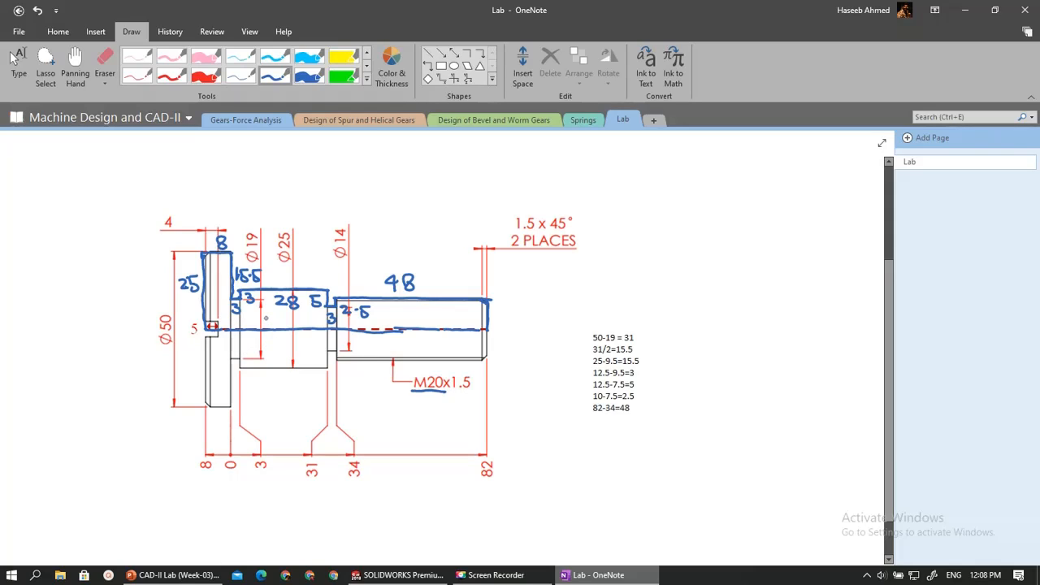
pyautogui.click(13, 58)
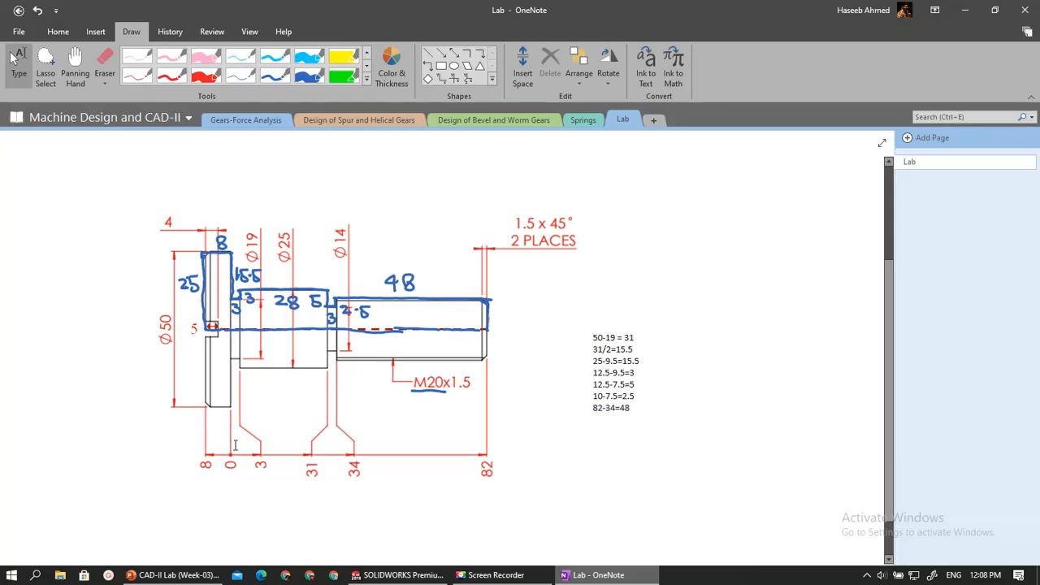
# Switch to SOLIDWORKS and delete the leftover Sketch1 from the part
pyautogui.click(358, 574)
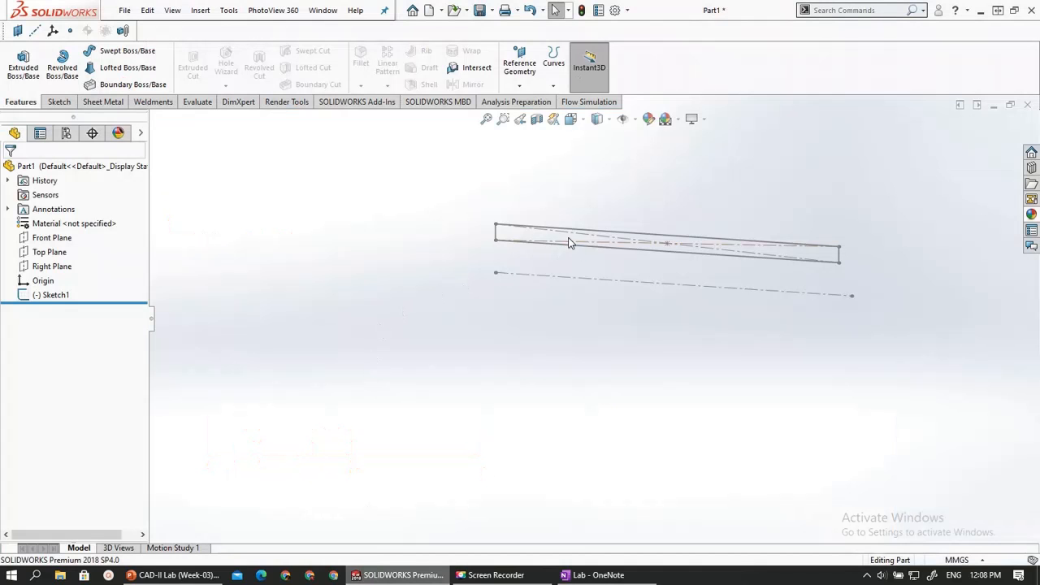
pyautogui.rightClick(34, 295)
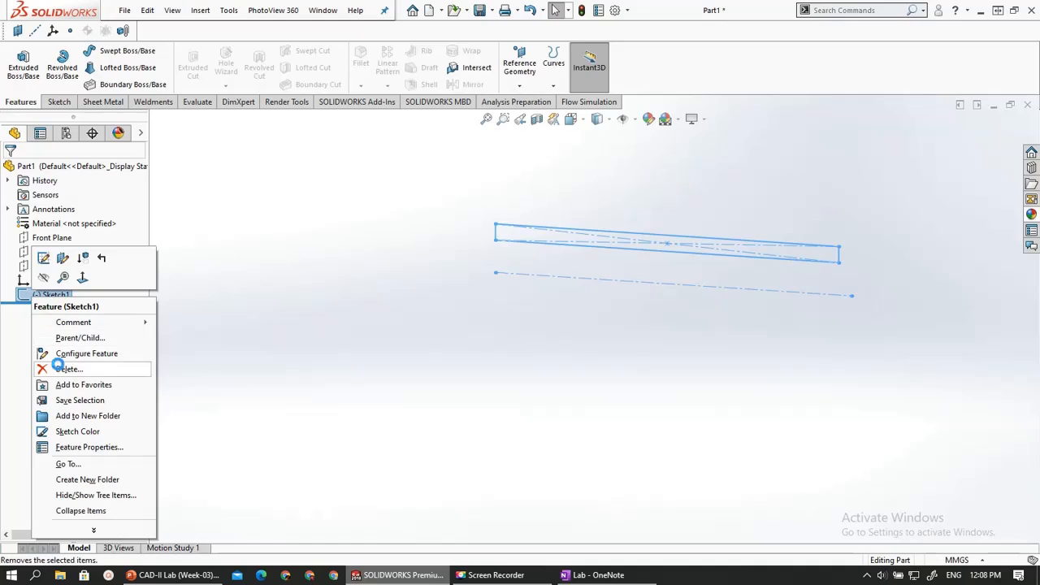
pyautogui.click(68, 369)
pyautogui.press('Return')
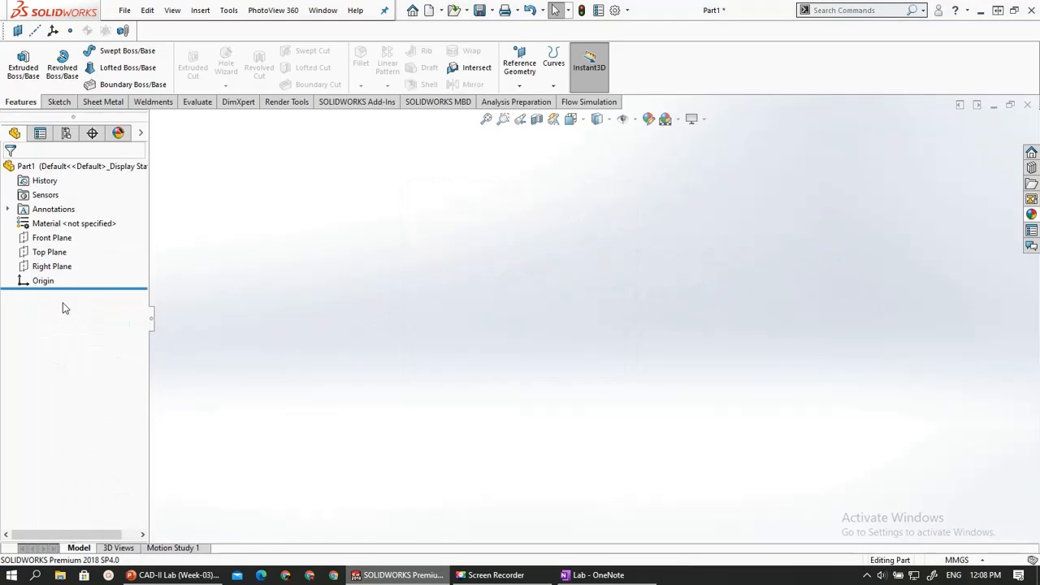
# Start a new sketch on the Front Plane
pyautogui.click(43, 238)
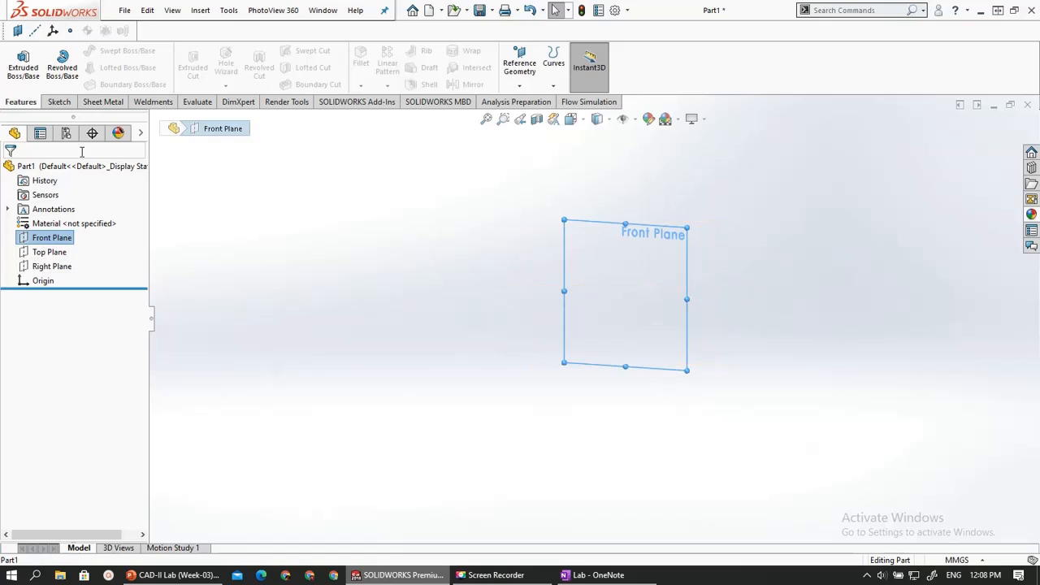
pyautogui.click(58, 101)
pyautogui.click(17, 61)
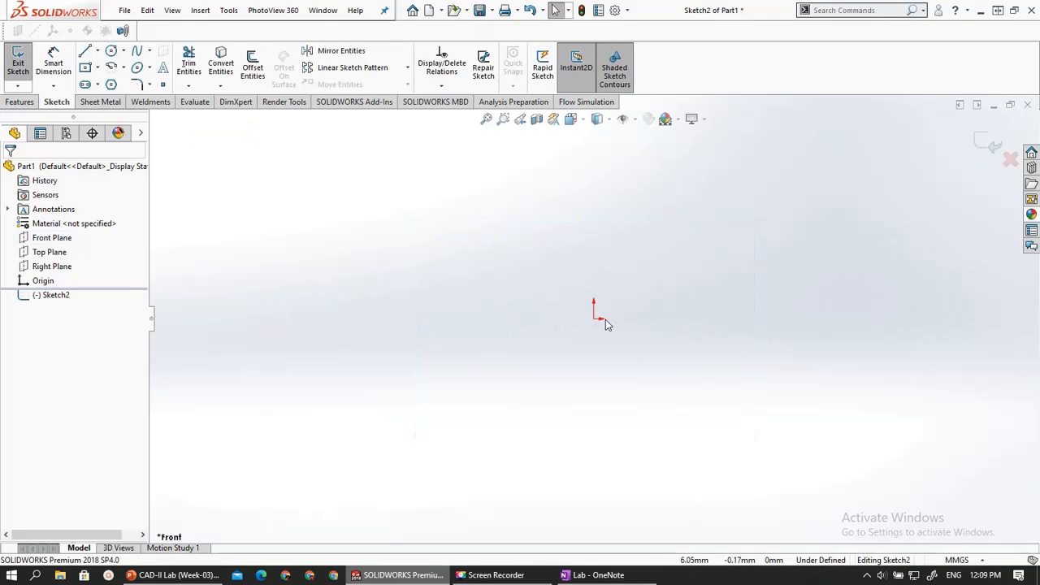
pyautogui.click(97, 54)
pyautogui.click(102, 67)
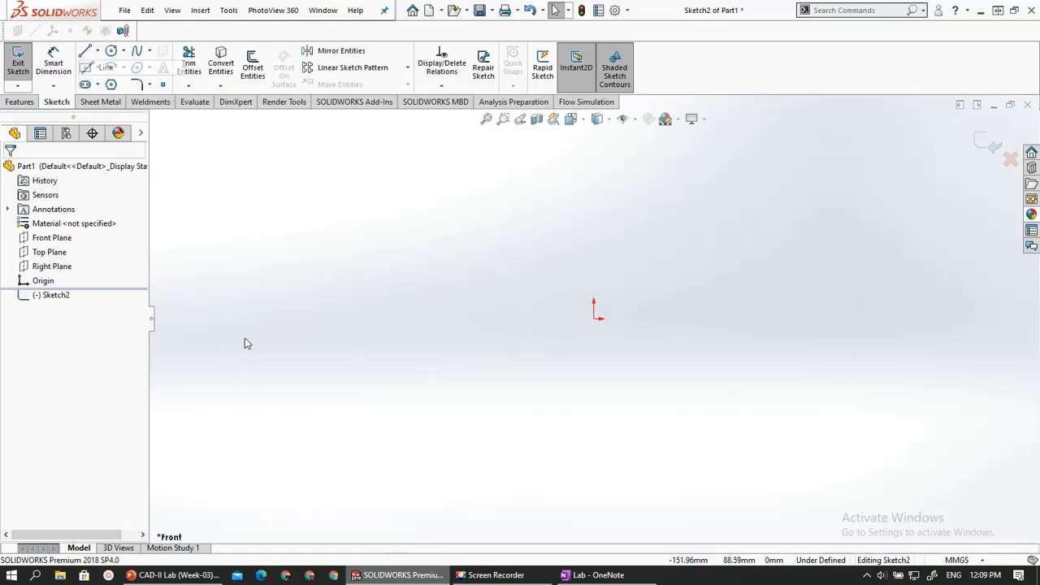
pyautogui.click(593, 575)
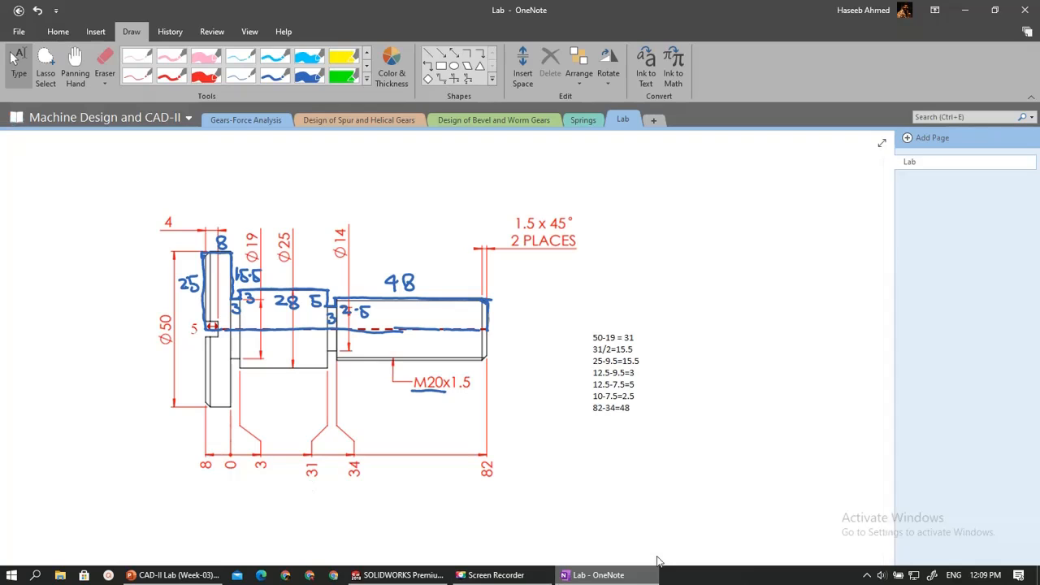
pyautogui.click(627, 575)
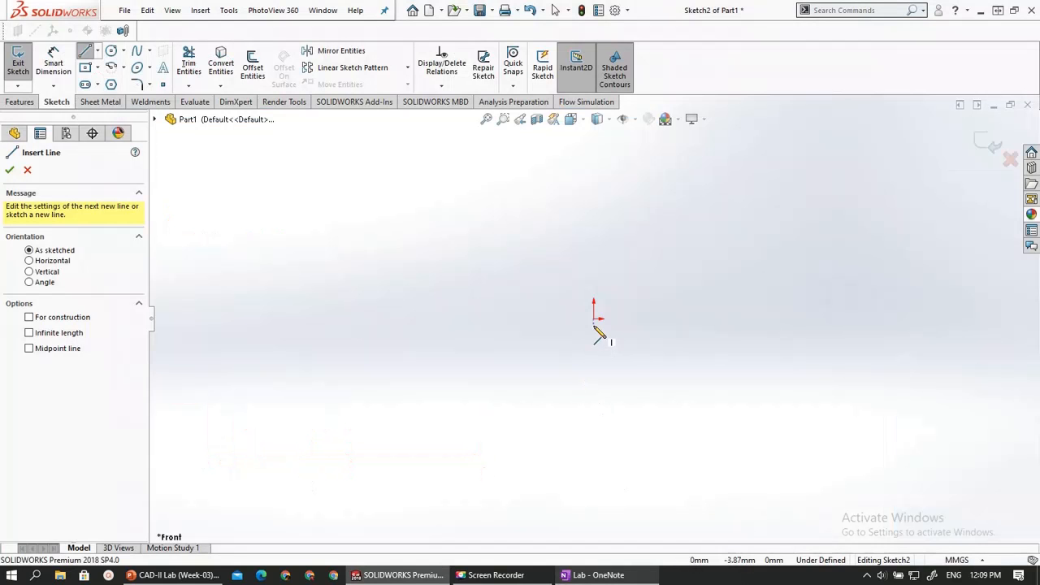
pyautogui.click(98, 50)
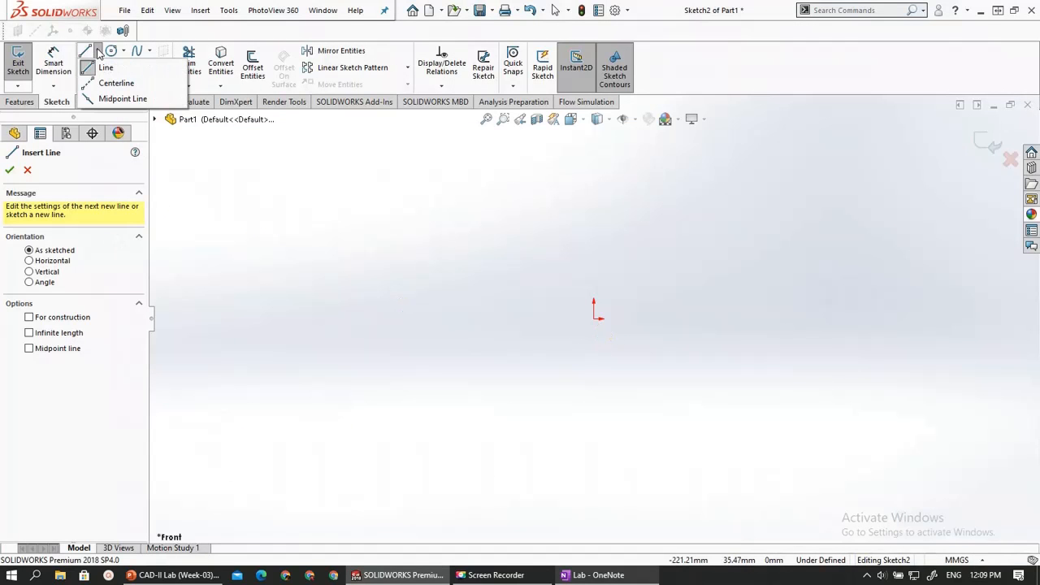
pyautogui.click(102, 99)
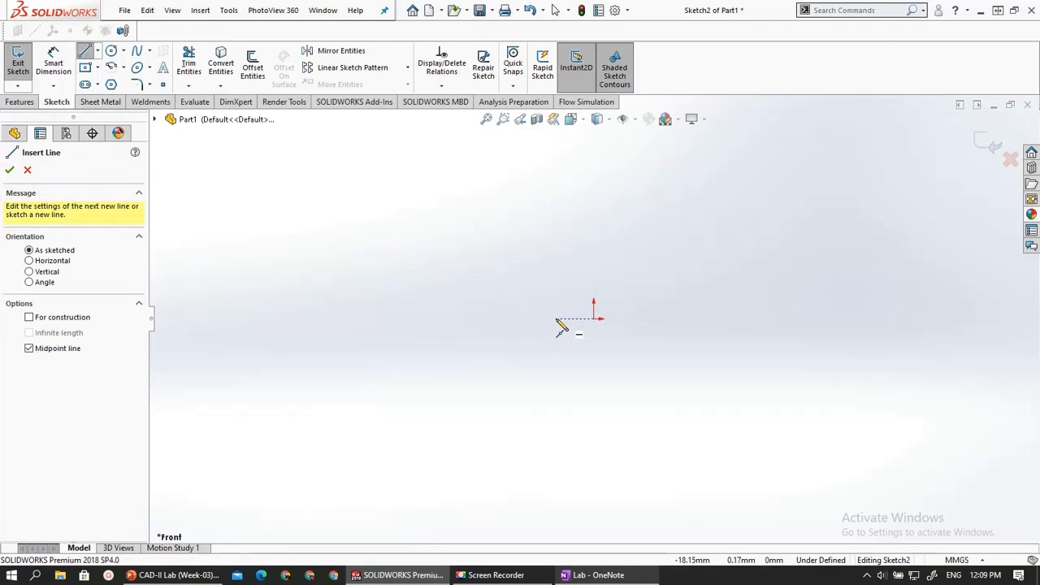
pyautogui.click(553, 319)
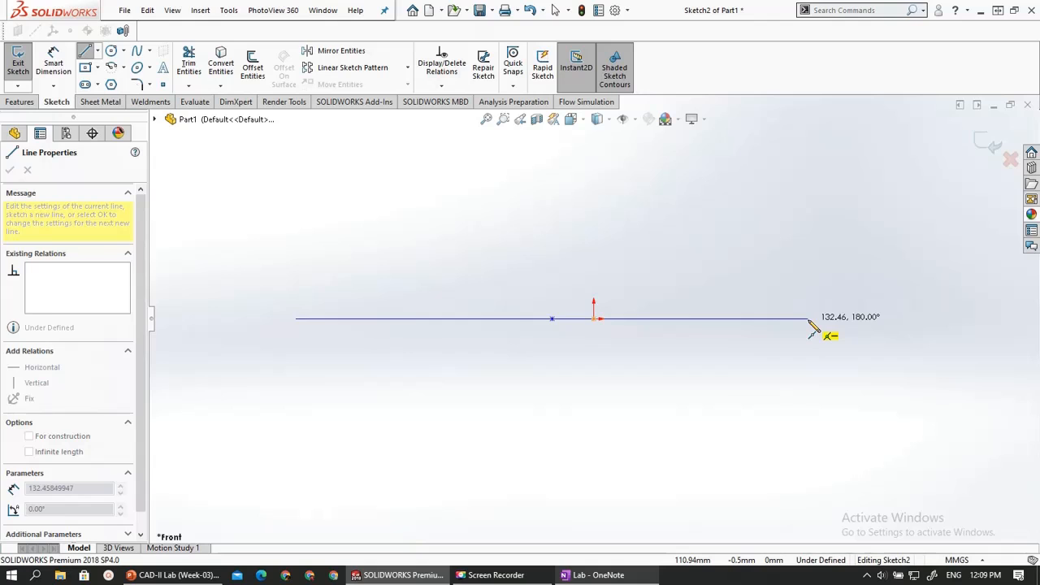
pyautogui.press('Escape')
pyautogui.press('Escape')
# Sketch a horizontal line about 136 mm long starting at the origin, to form the base of the half profile
pyautogui.click(97, 52)
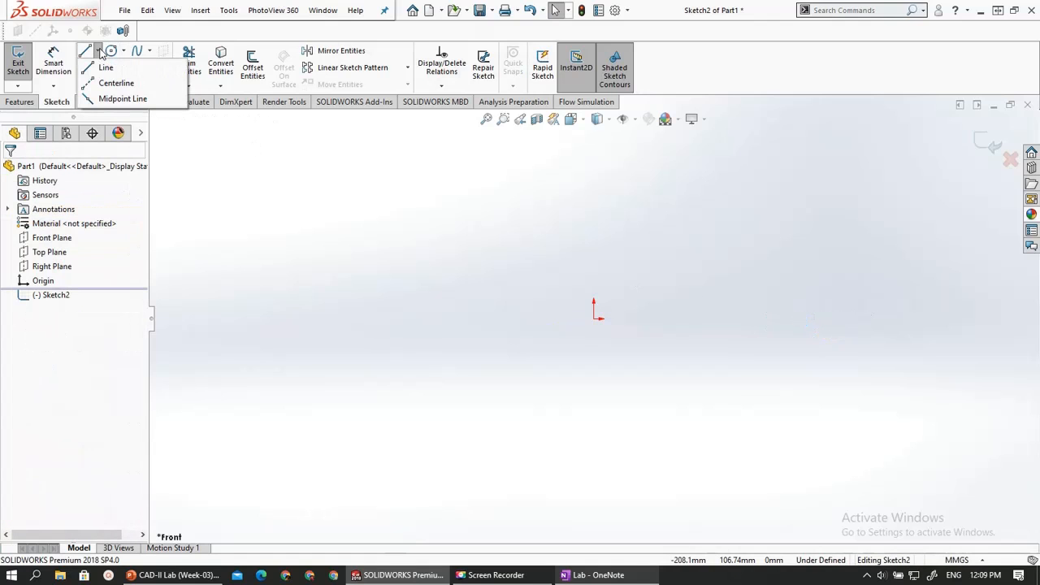
pyautogui.click(105, 67)
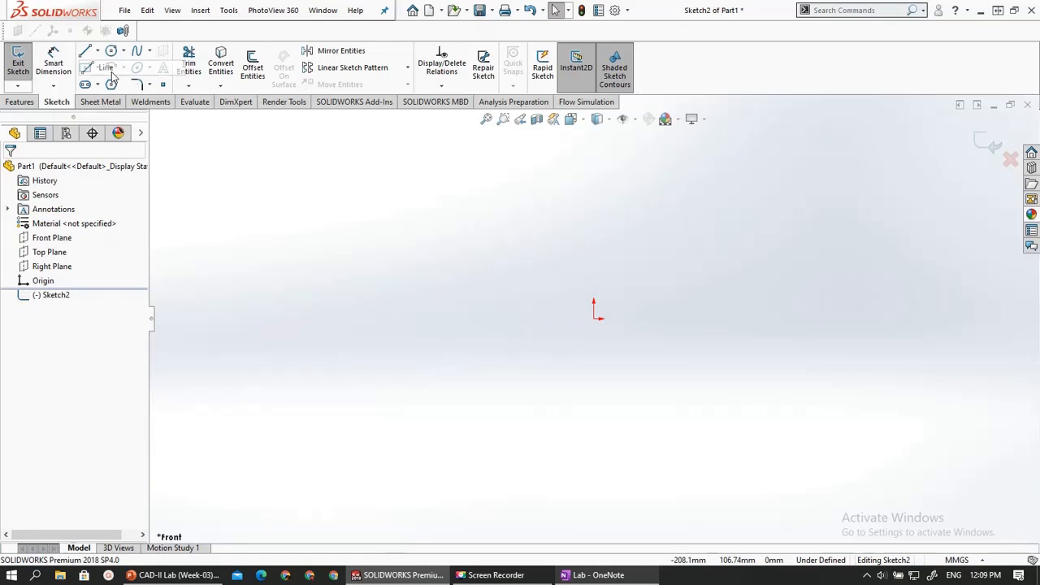
pyautogui.click(595, 318)
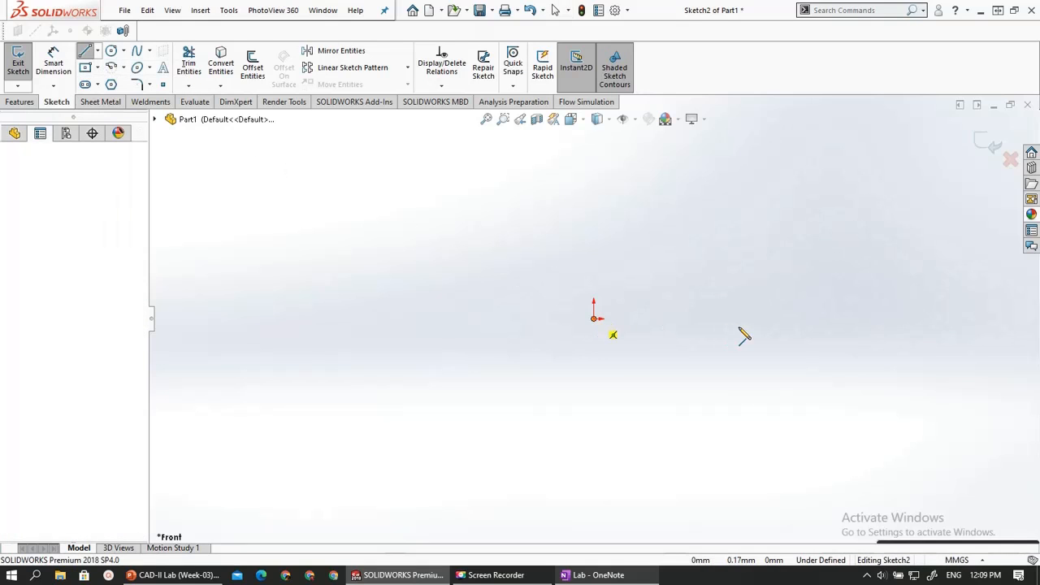
pyautogui.click(858, 319)
pyautogui.press('Escape')
pyautogui.press('Escape')
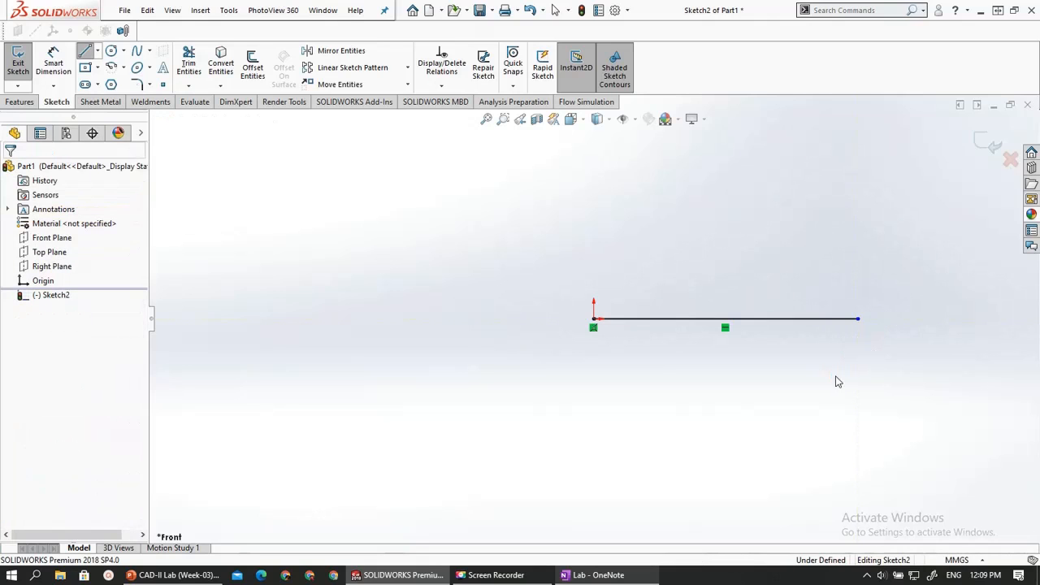
# Dimension the horizontal base line to a length of 89 mm
pyautogui.press('f')
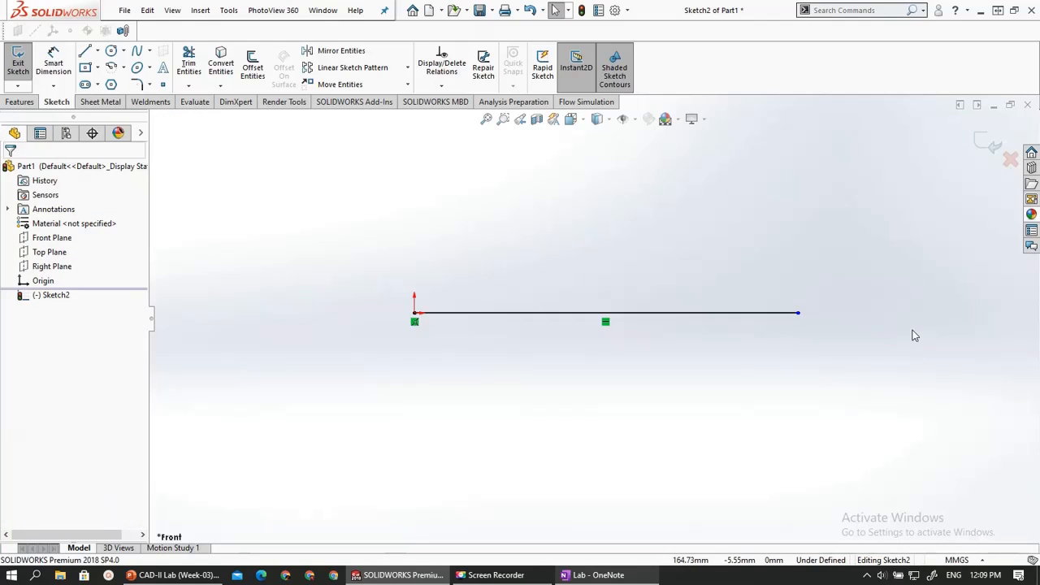
pyautogui.click(54, 67)
pyautogui.click(515, 314)
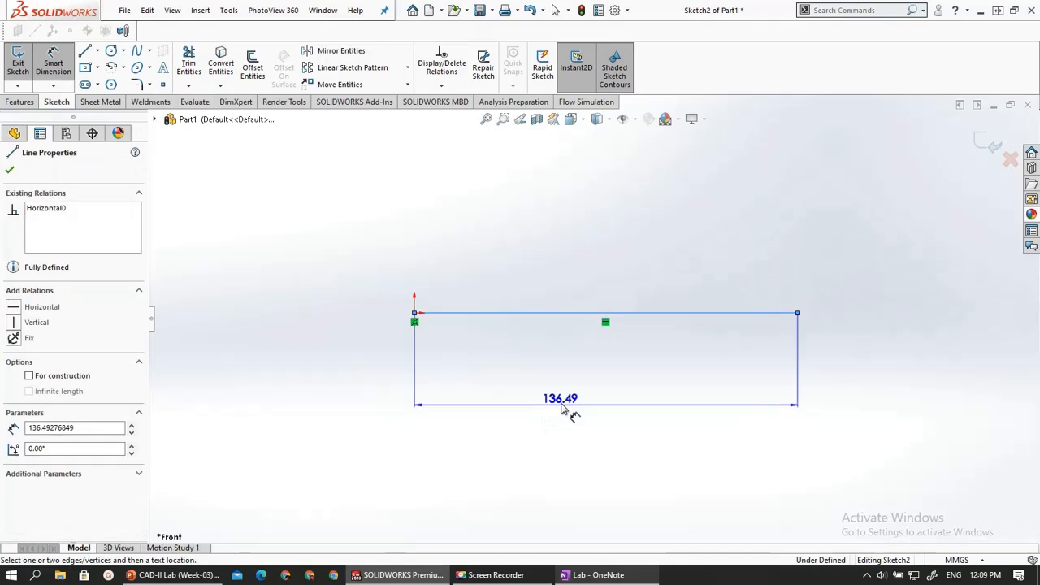
pyautogui.click(584, 398)
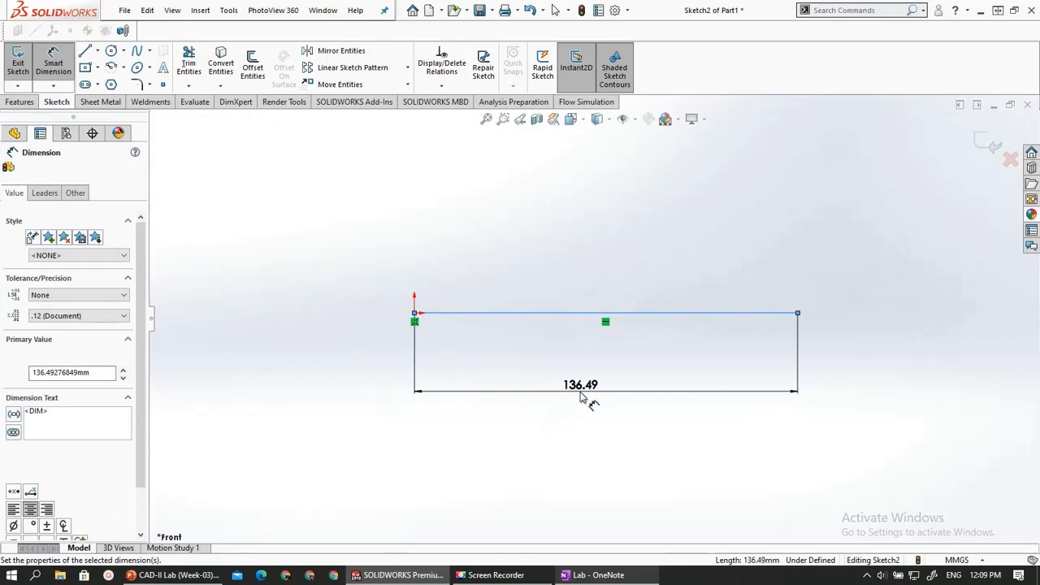
pyautogui.write('89')
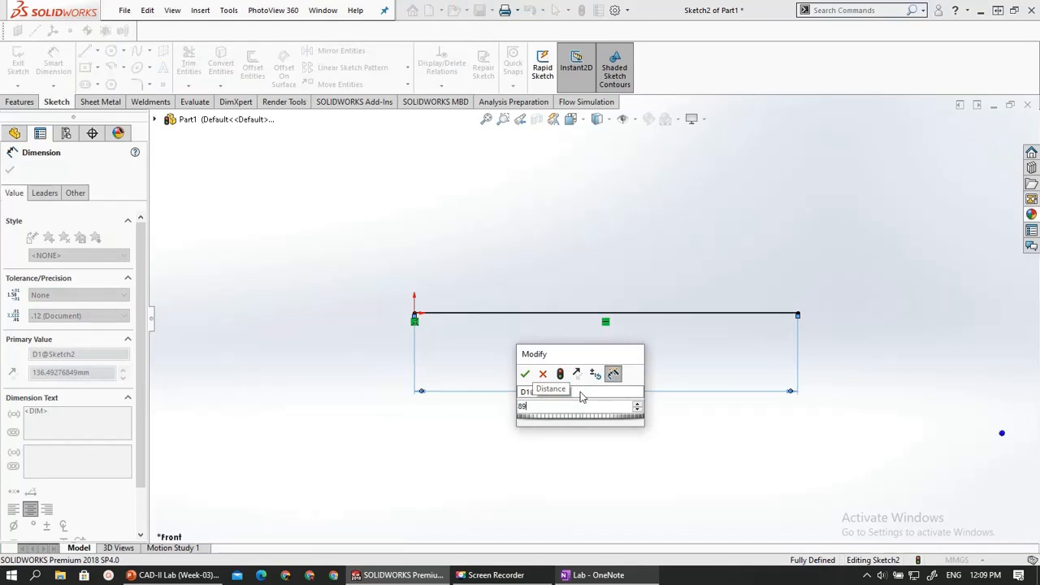
pyautogui.press('Return')
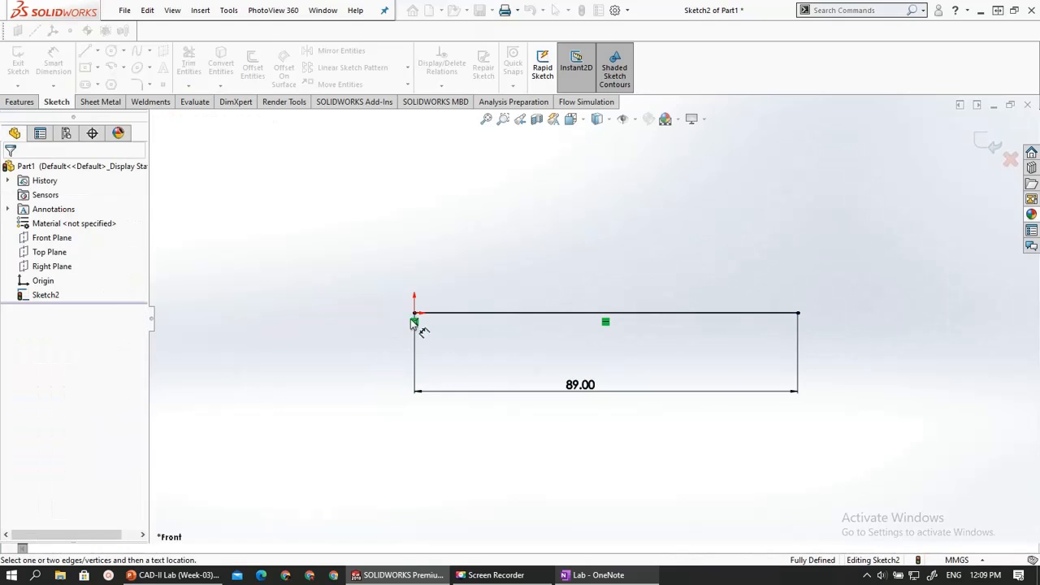
pyautogui.press('Escape')
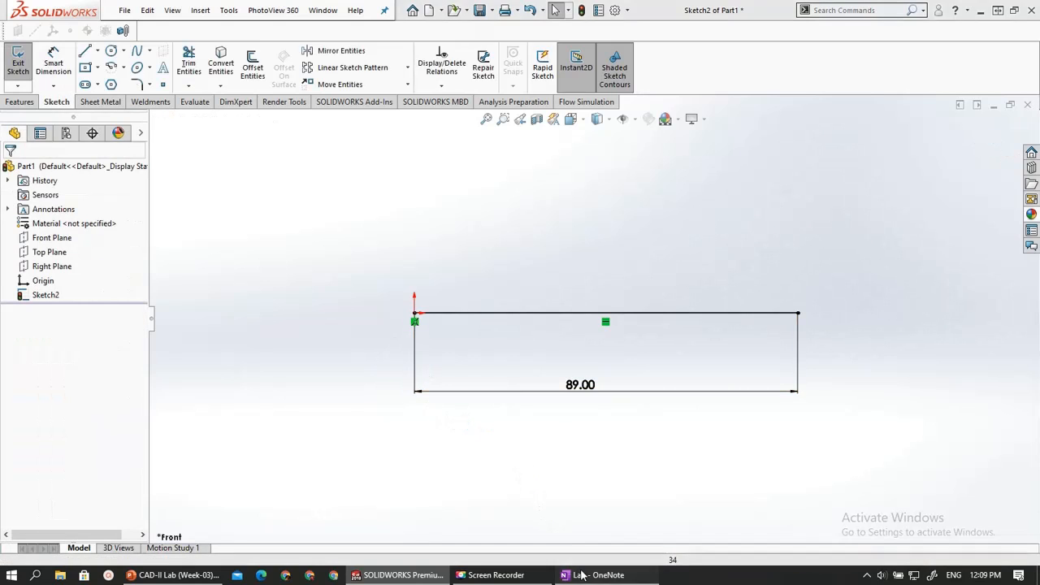
# Sketch the bolt head outline: about 22 mm straight up from the origin, about 7 mm across the top, and about 8 mm down
pyautogui.click(582, 576)
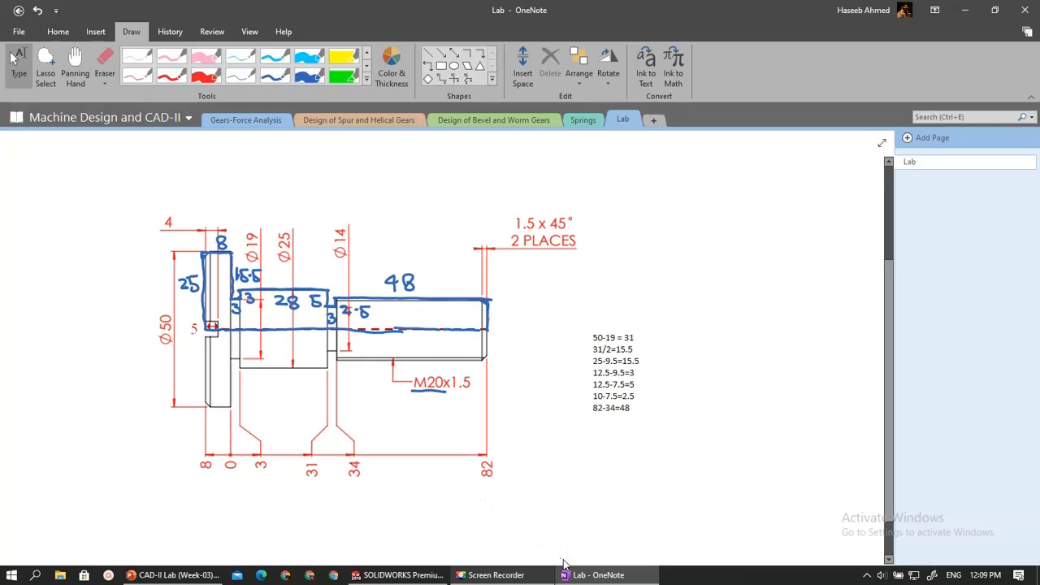
pyautogui.click(597, 575)
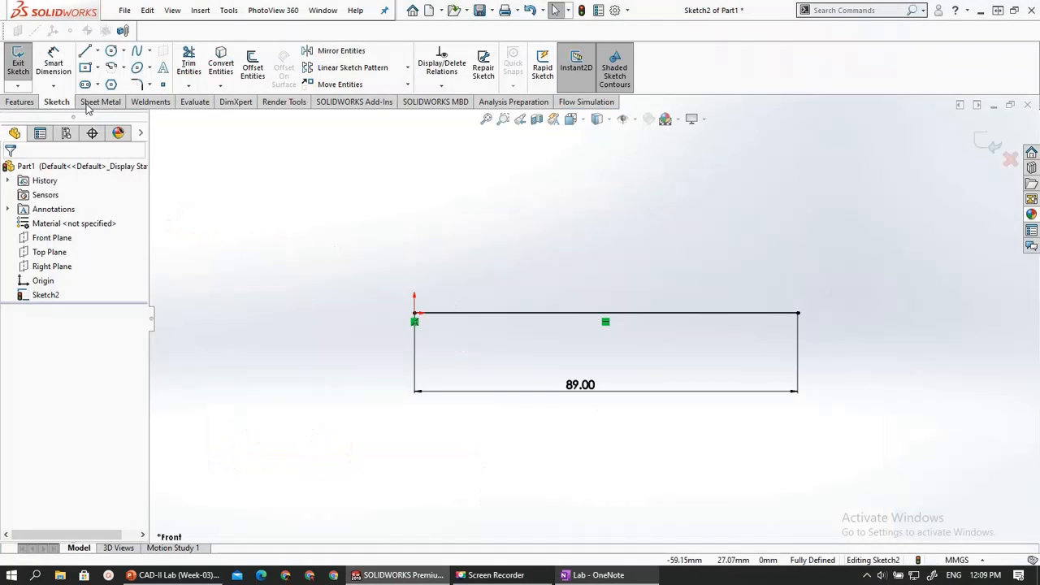
pyautogui.click(85, 51)
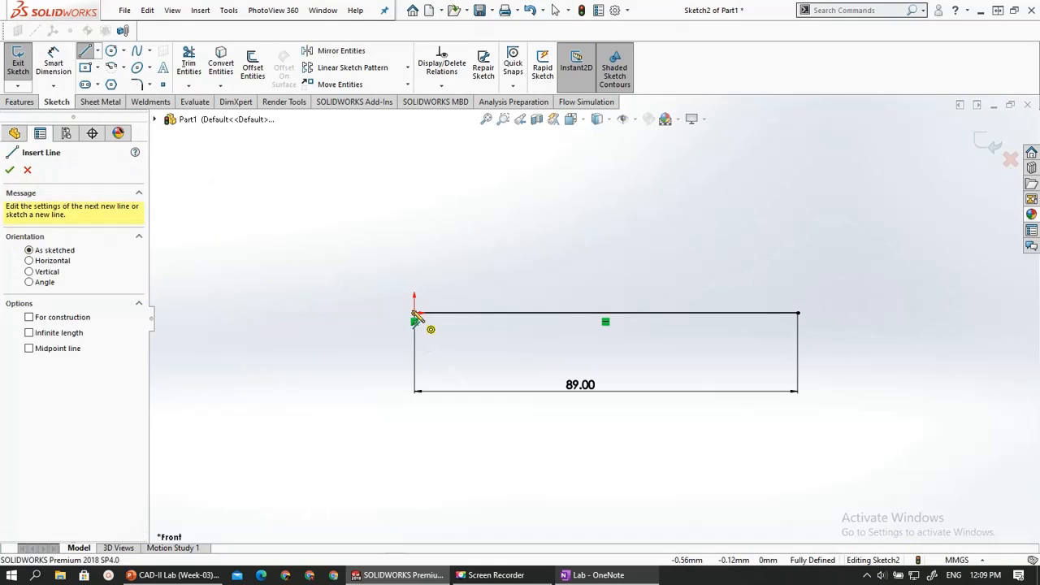
pyautogui.click(414, 314)
pyautogui.click(414, 217)
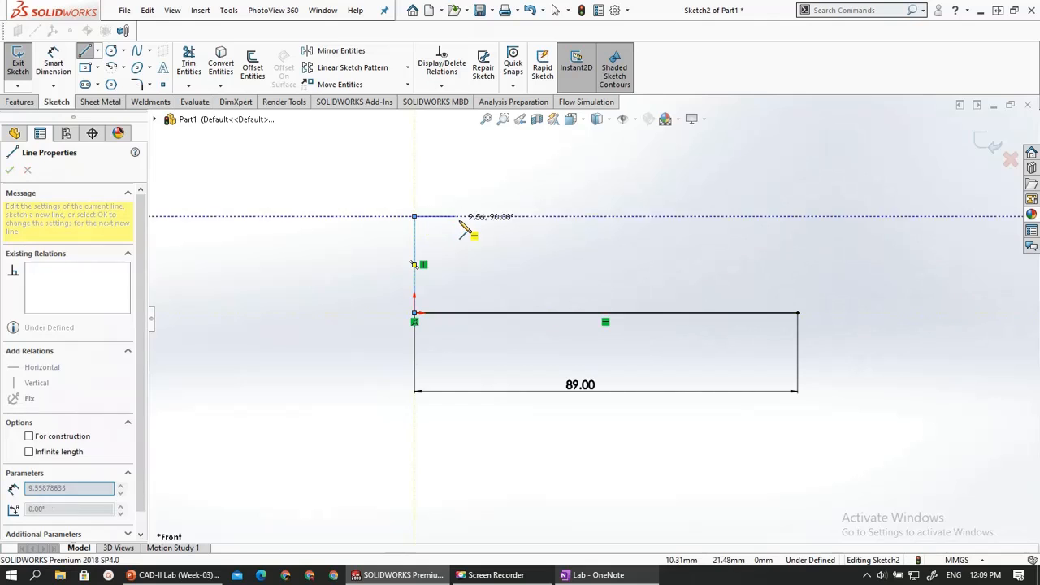
pyautogui.click(446, 217)
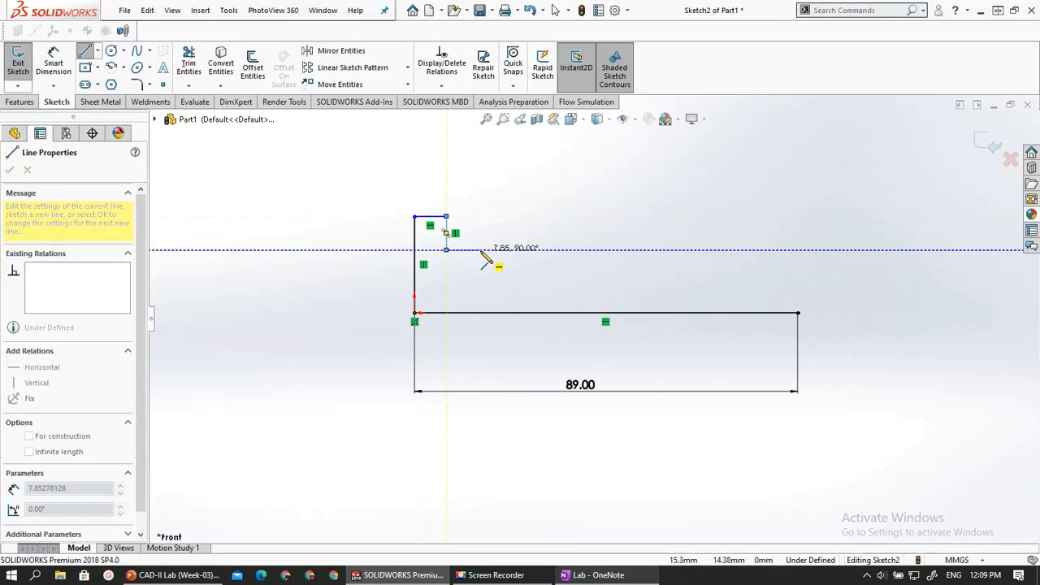
# Continue the profile from the head with a short horizontal undercut, a rise of about 4 mm and a horizontal shank edge
pyautogui.click(593, 575)
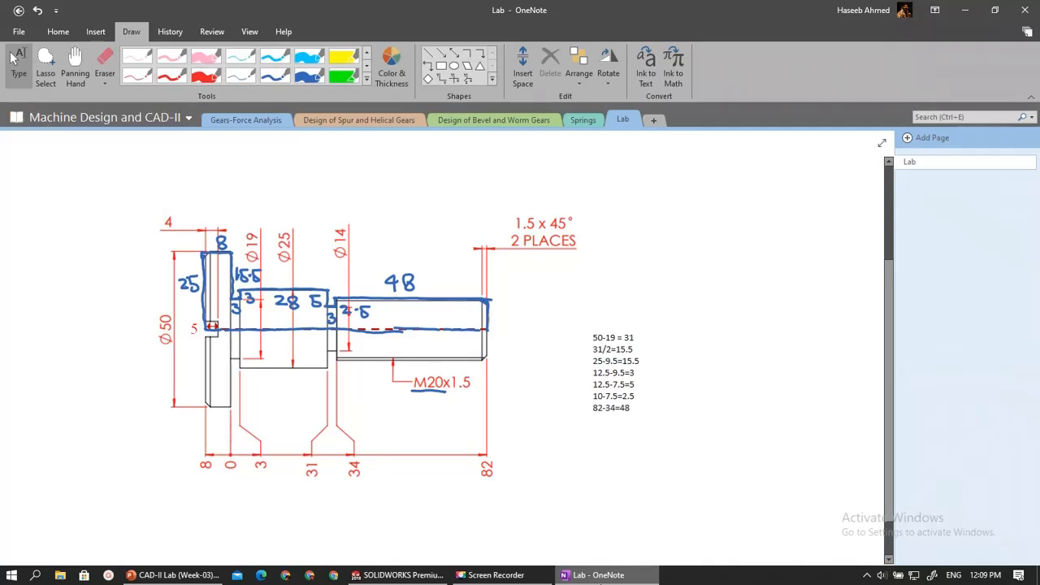
pyautogui.click(598, 575)
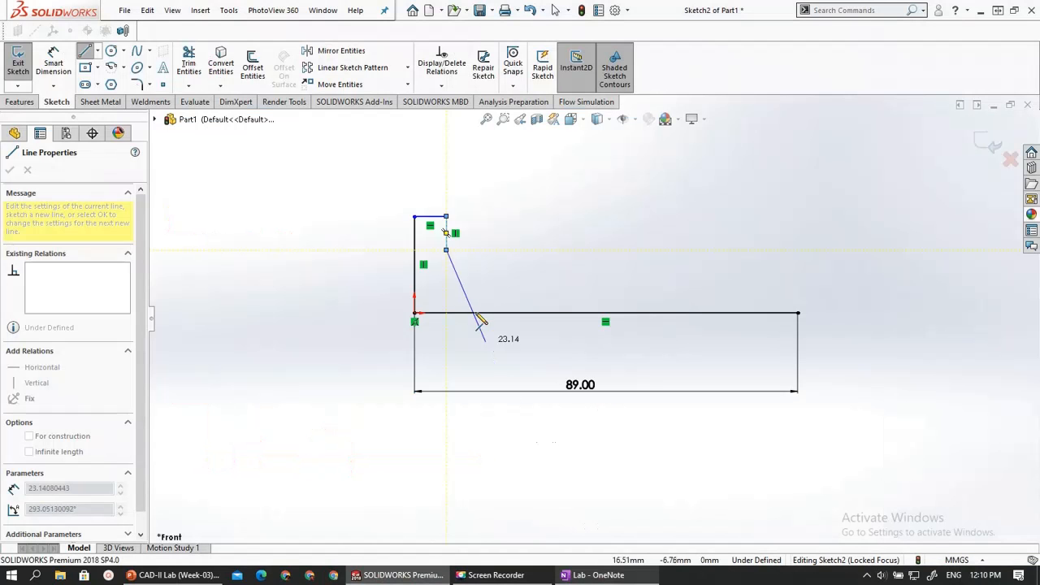
pyautogui.click(457, 248)
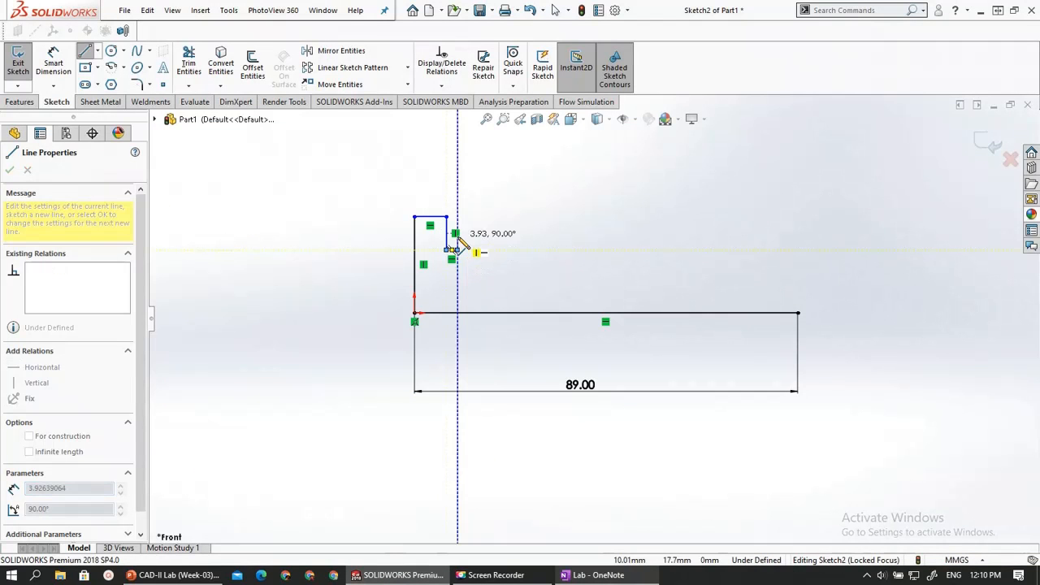
pyautogui.click(467, 248)
pyautogui.click(511, 234)
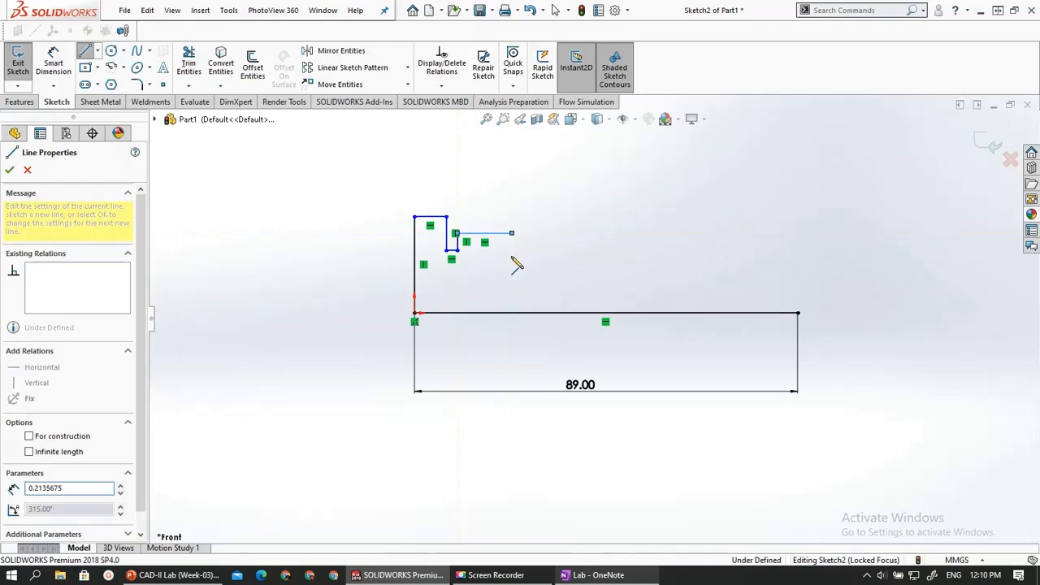
pyautogui.press('Escape')
# Dimension the head's vertical end line at the origin to 25 mm
pyautogui.scroll(-3, 397, 211)
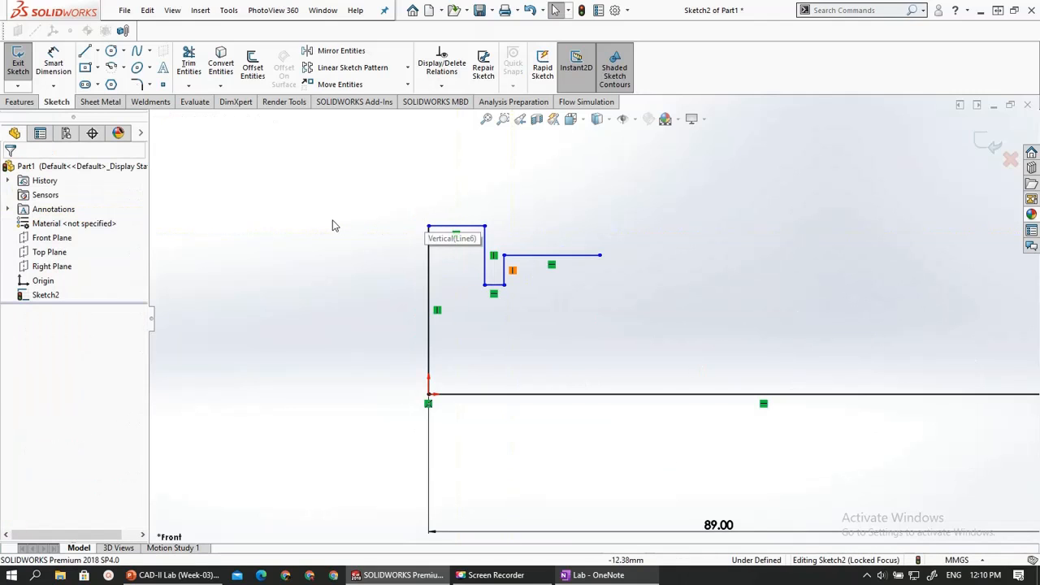
pyautogui.click(53, 63)
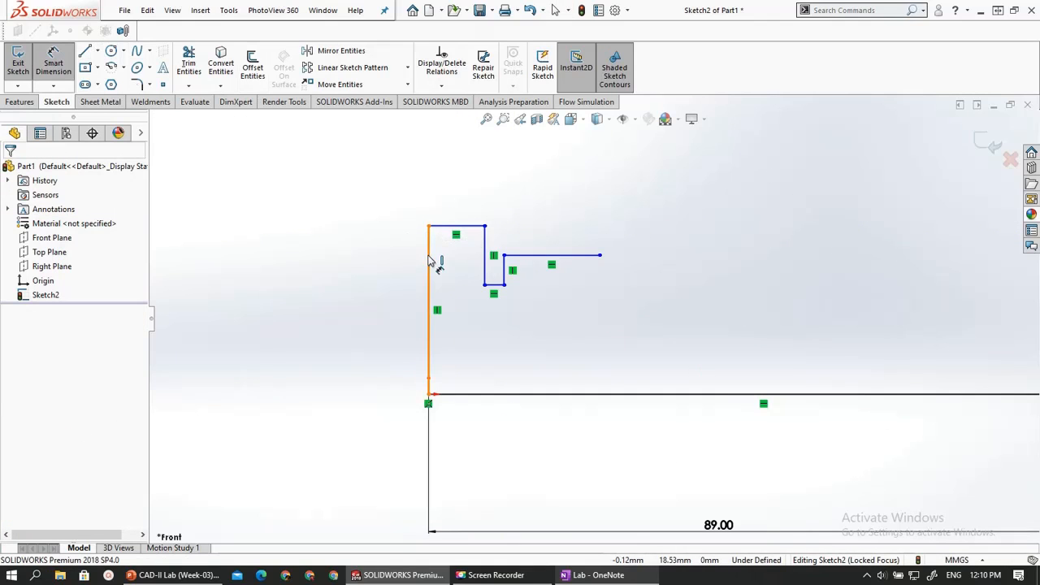
pyautogui.click(430, 260)
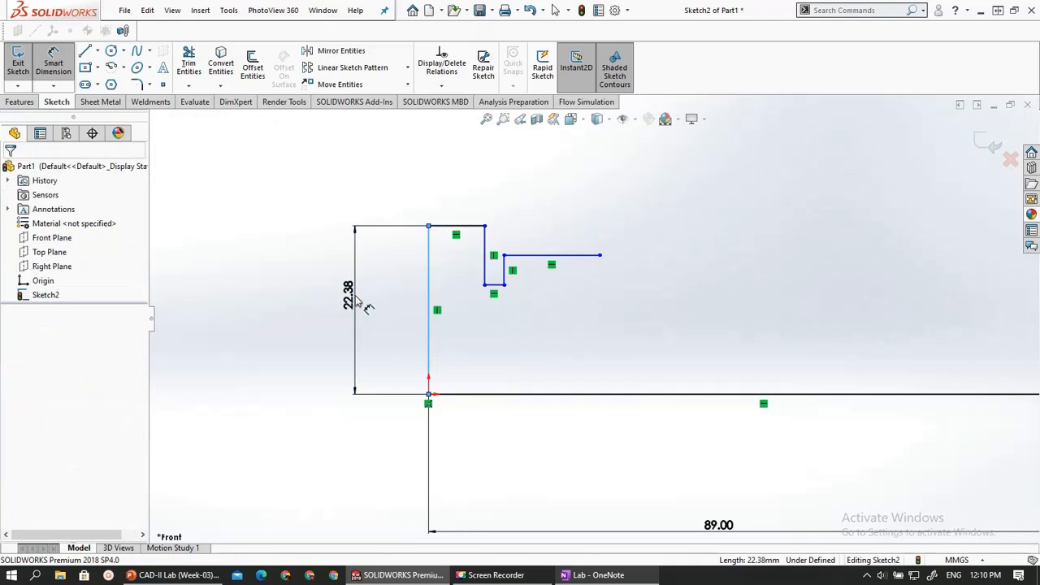
pyautogui.click(366, 309)
pyautogui.write('25')
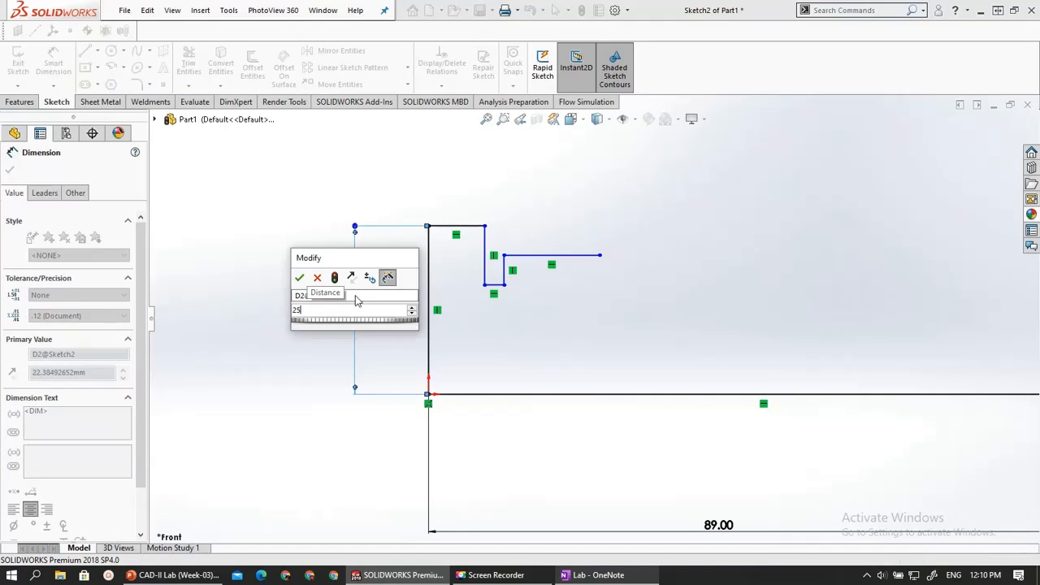
pyautogui.press('Return')
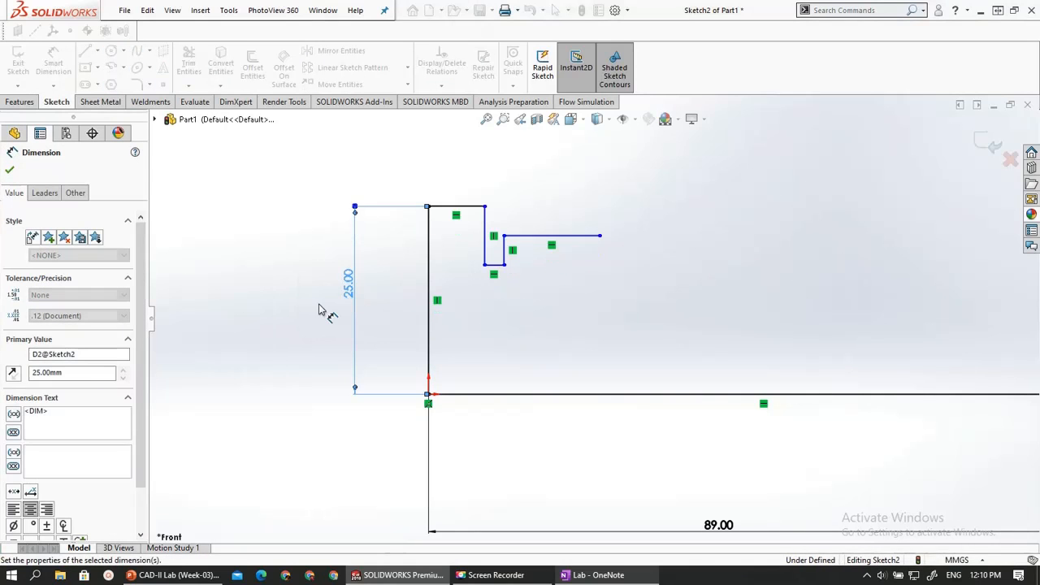
# Check the head thickness on the OneNote drawing, and dimension the head's horizontal top edge to 8 mm in SOLIDWORKS
pyautogui.click(594, 575)
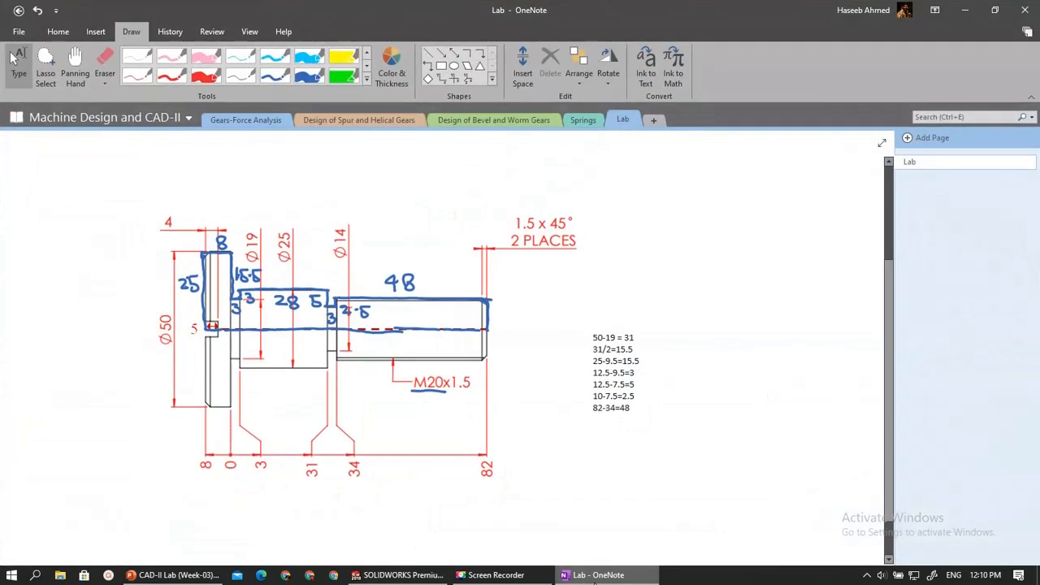
pyautogui.click(398, 575)
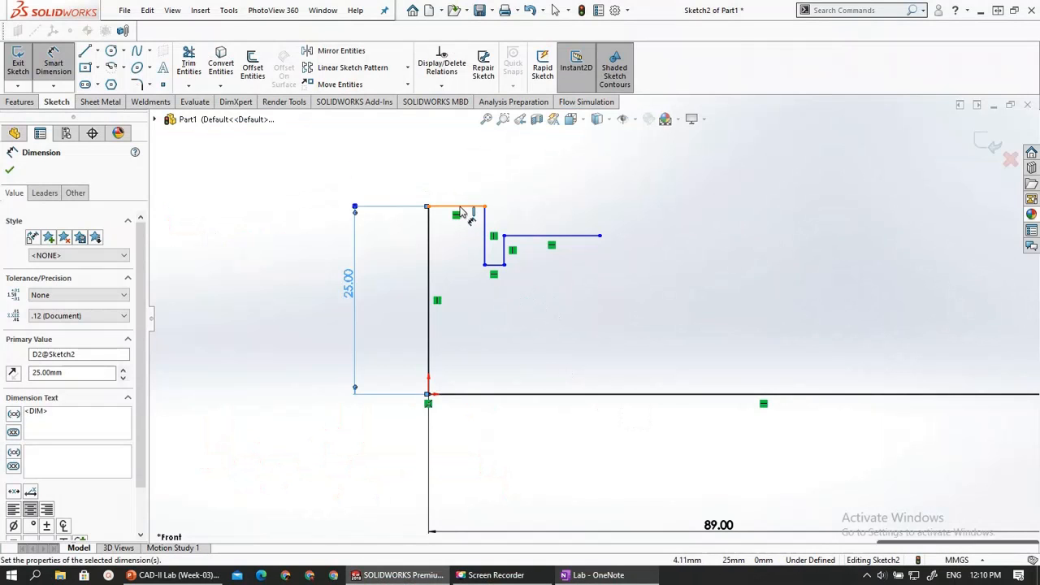
pyautogui.click(461, 175)
pyautogui.click(459, 182)
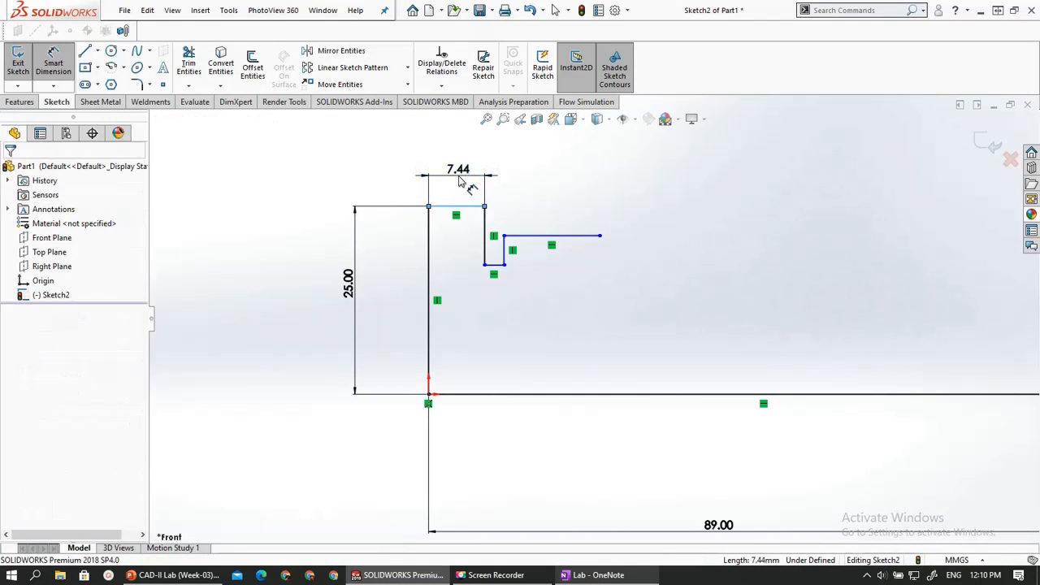
pyautogui.doubleClick(460, 181)
pyautogui.write('8')
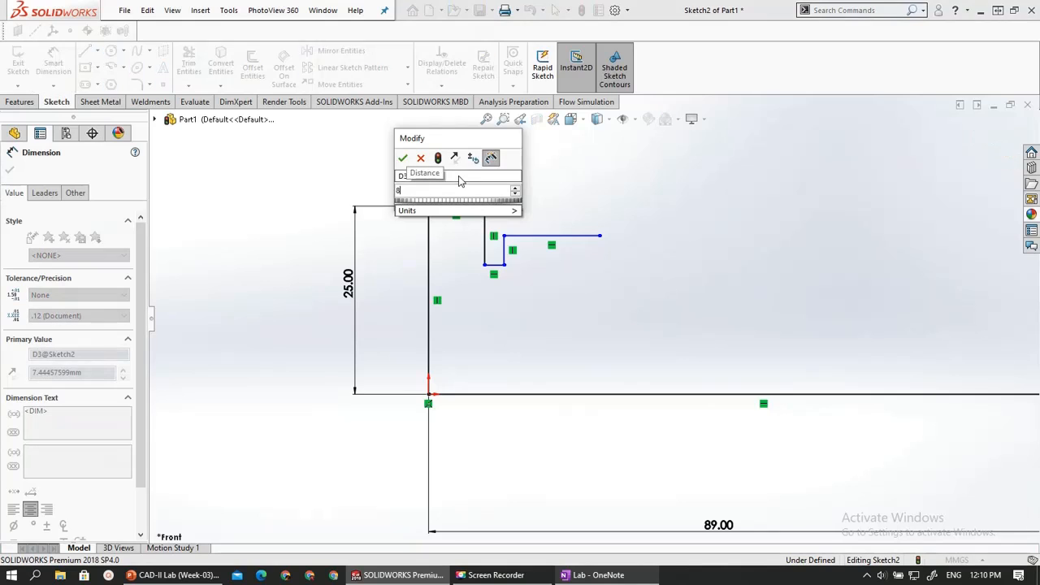
pyautogui.press('Return')
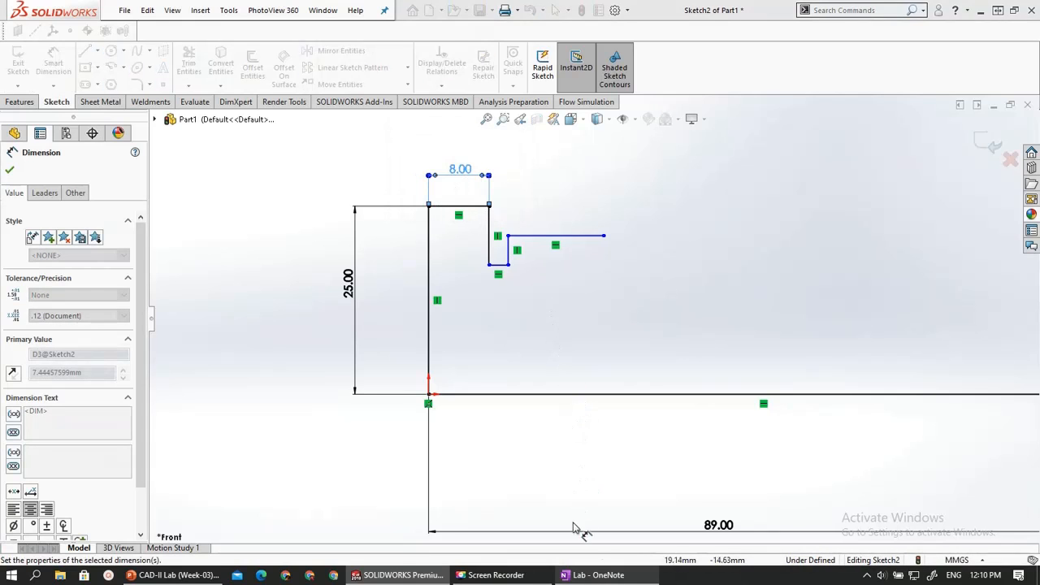
# Check the head's step height on the OneNote drawing, and dimension the head's inner vertical edge to 15.5 mm in SOLIDWORKS
pyautogui.hotkey('alt', 'Tab')
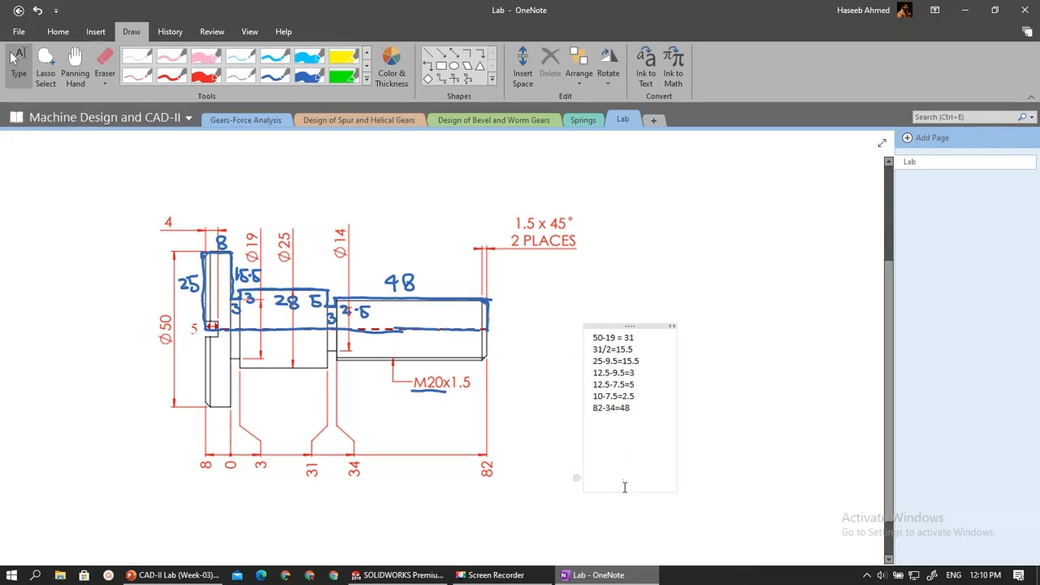
pyautogui.click(404, 575)
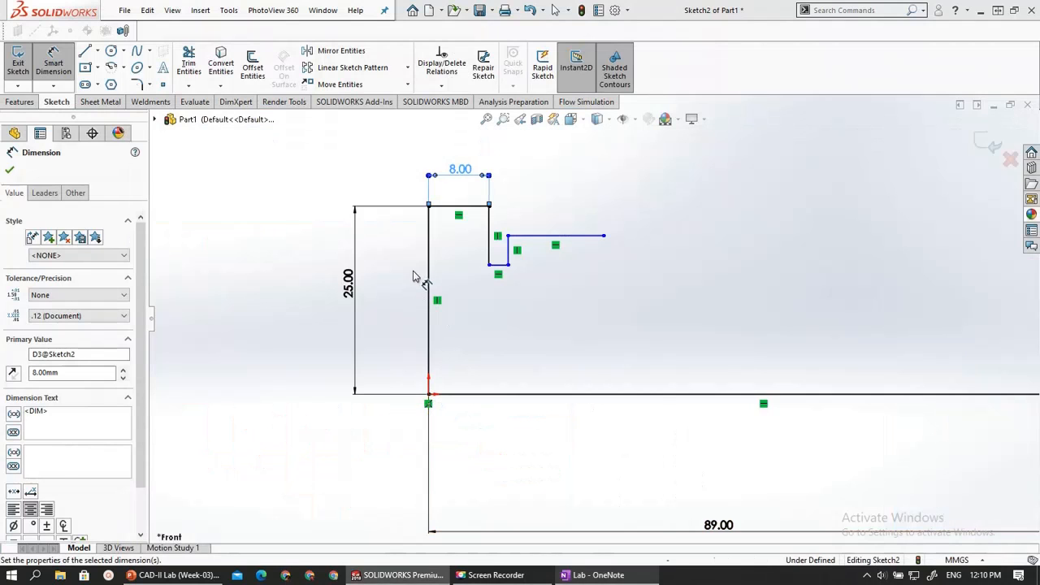
pyautogui.click(488, 236)
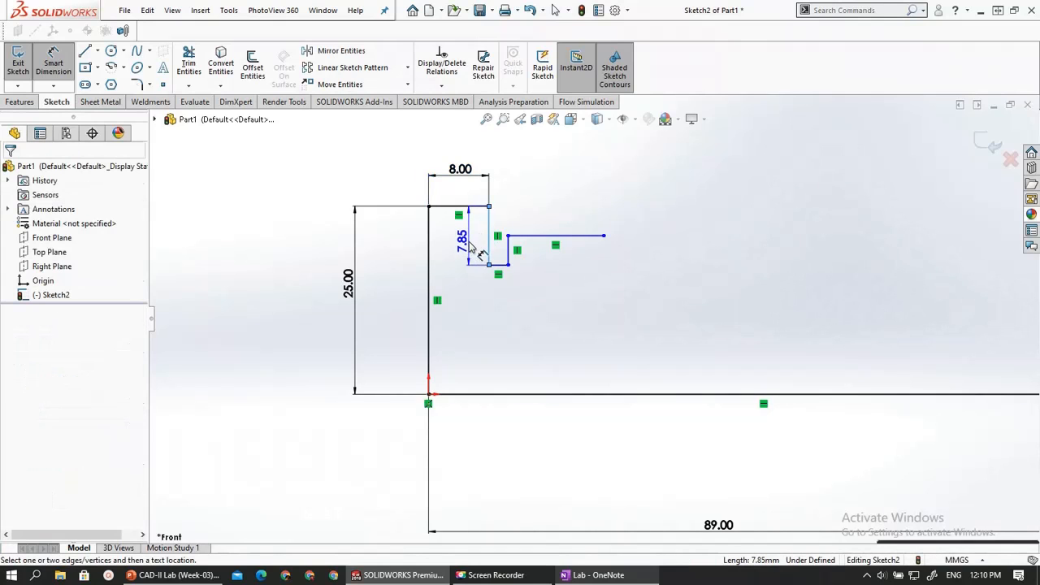
pyautogui.click(470, 245)
pyautogui.write('1')
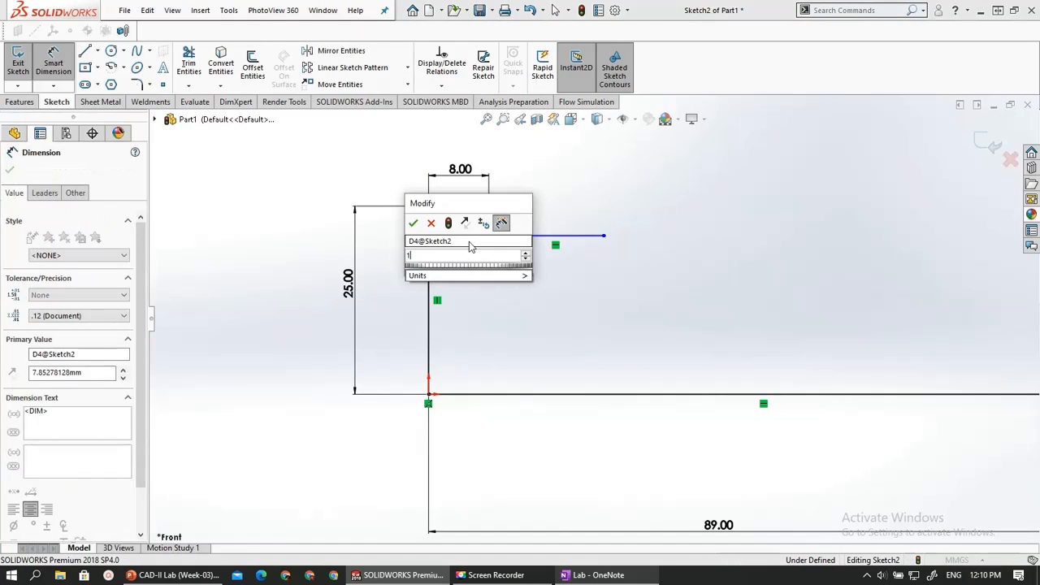
pyautogui.write('5.5')
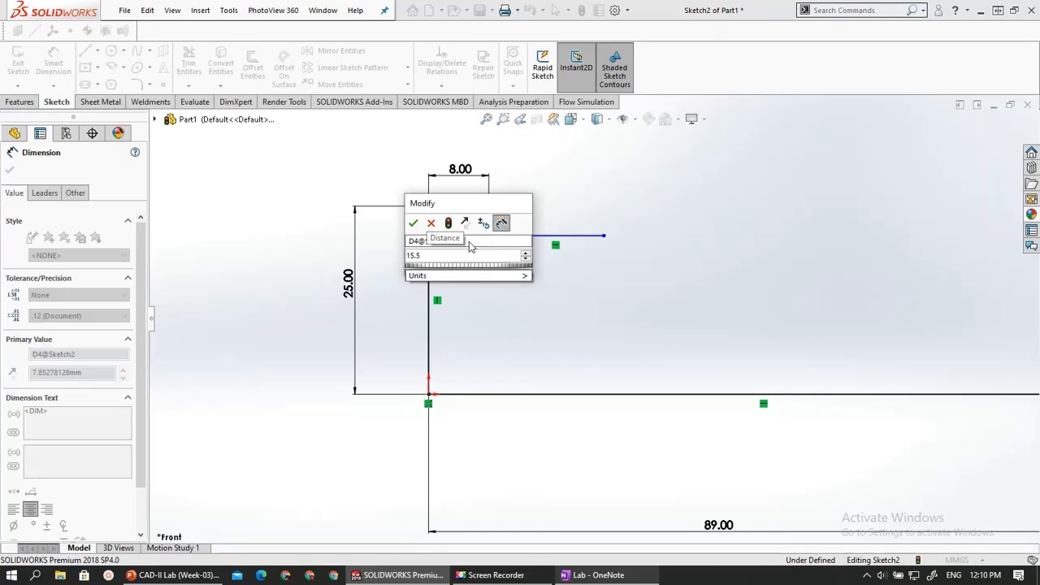
pyautogui.press('Return')
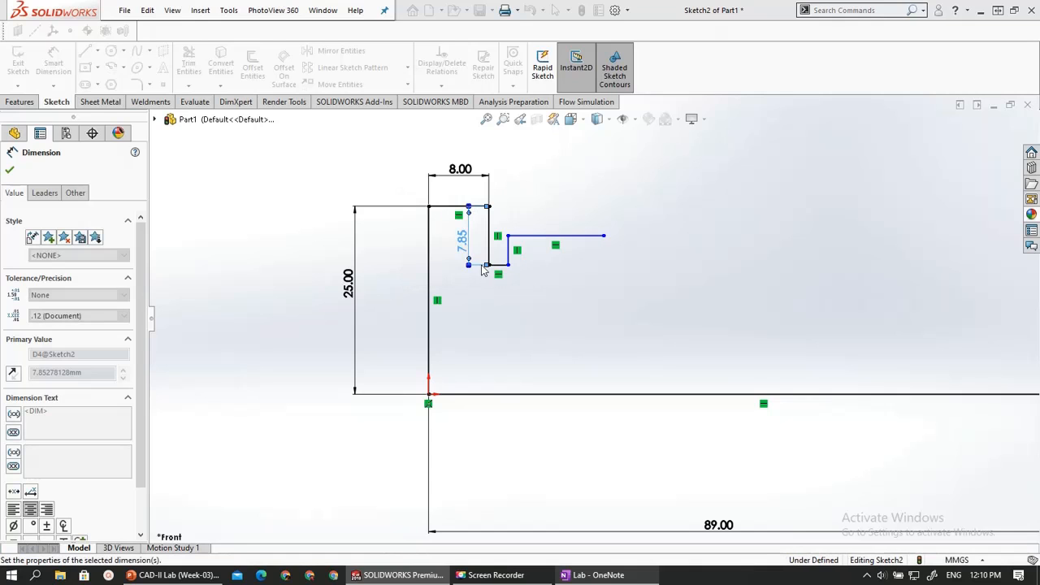
# Dimension the undercut beside the head to 3 mm wide and its vertical rise to 3 mm
pyautogui.scroll(-2, 492, 318)
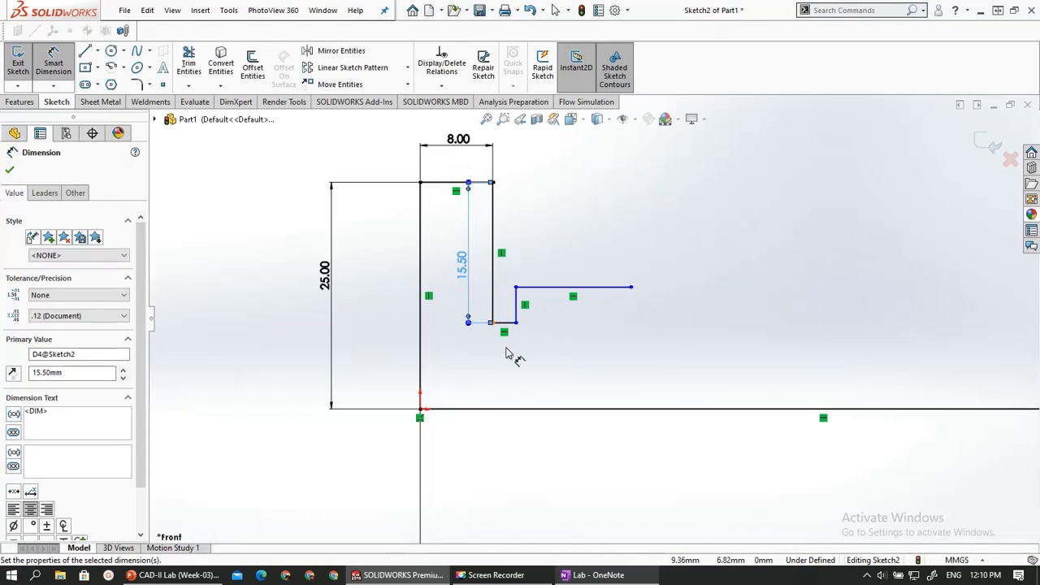
pyautogui.click(504, 323)
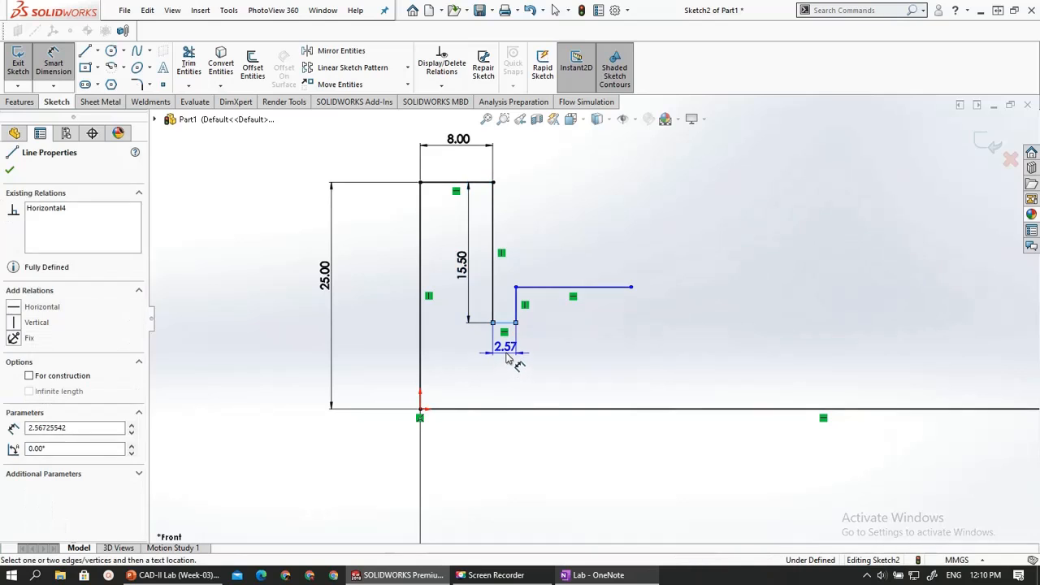
pyautogui.click(506, 358)
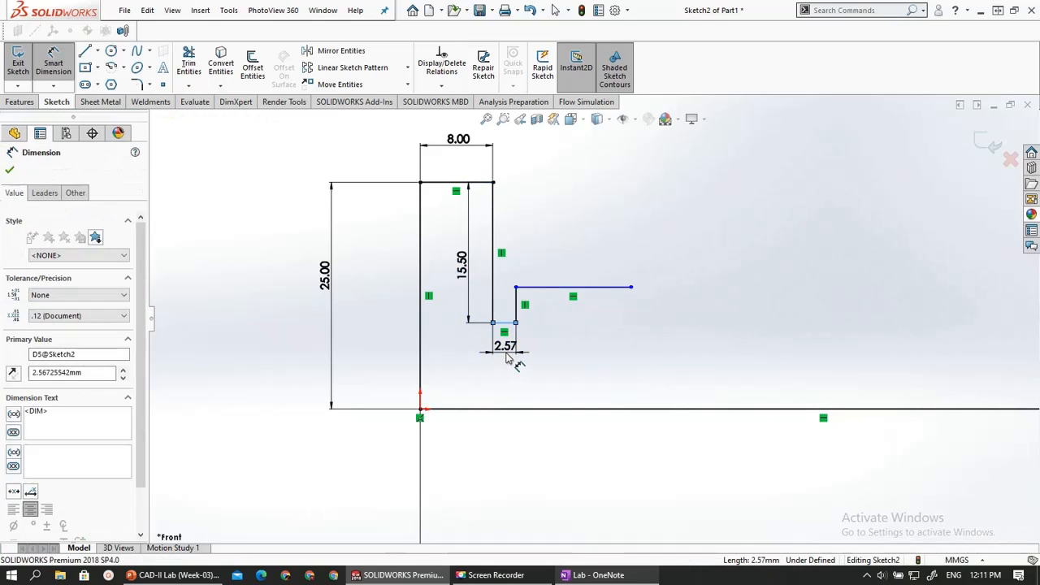
pyautogui.press('Return')
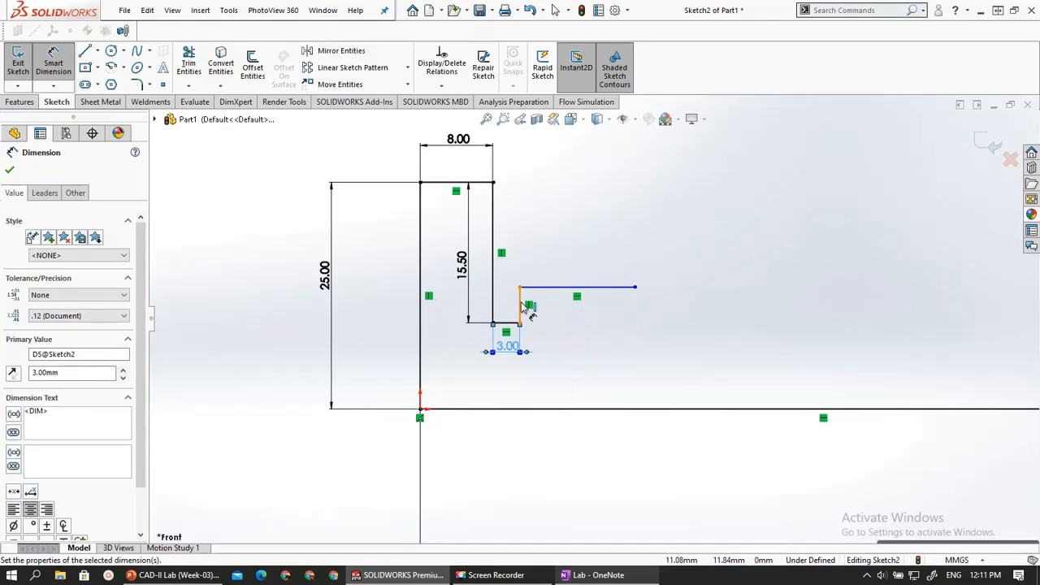
pyautogui.click(521, 308)
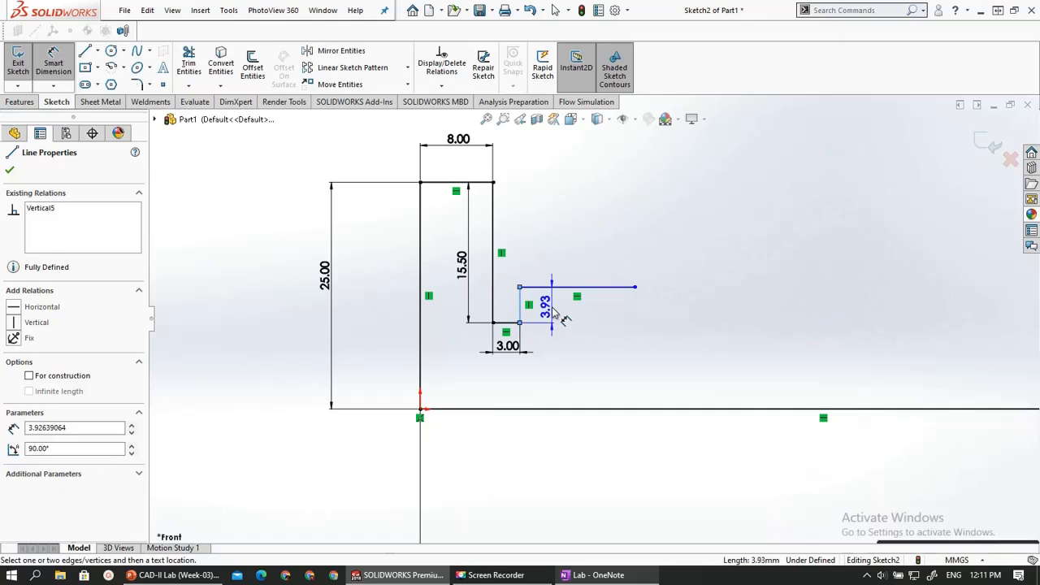
pyautogui.click(554, 309)
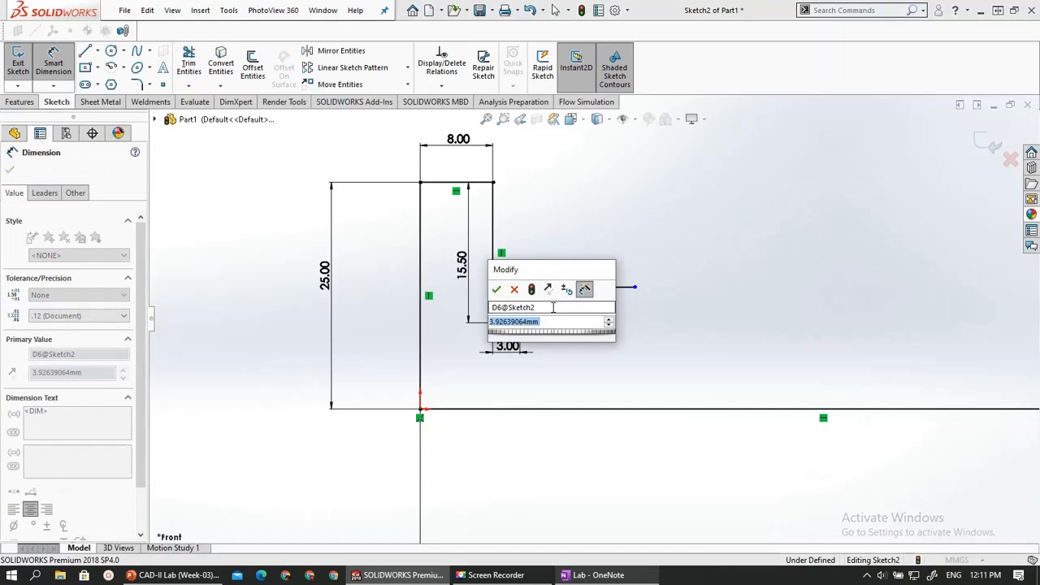
pyautogui.write('3')
pyautogui.press('Return')
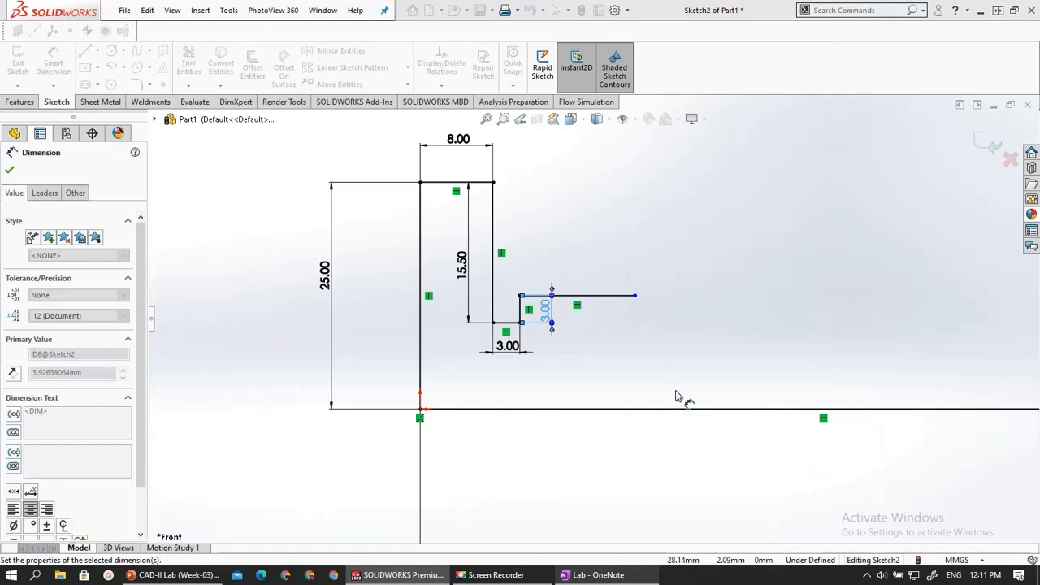
# Check the shank length on the OneNote drawing, and dimension the horizontal shank edge to 28 mm in SOLIDWORKS
pyautogui.click(566, 576)
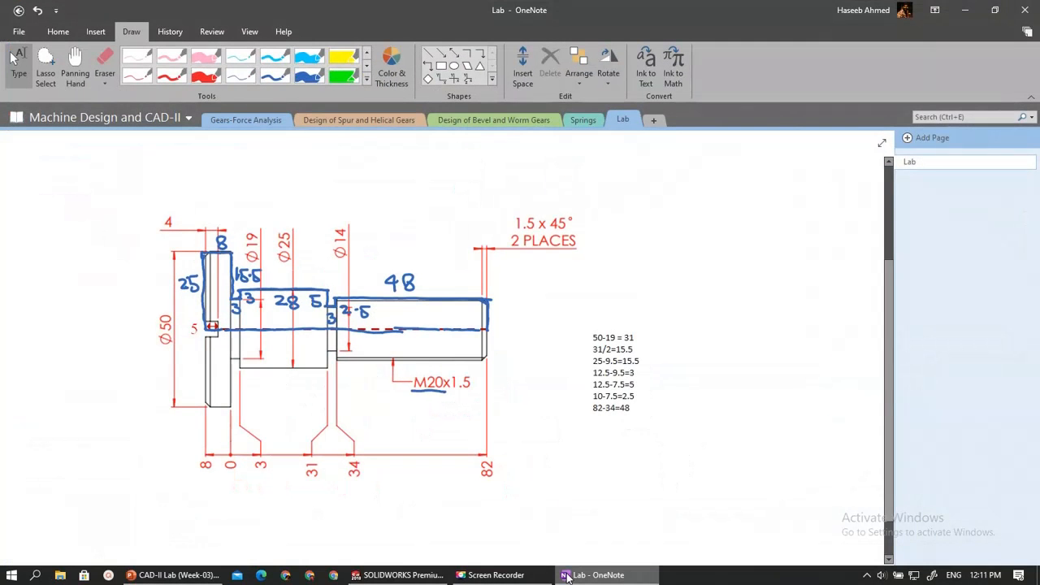
pyautogui.click(566, 576)
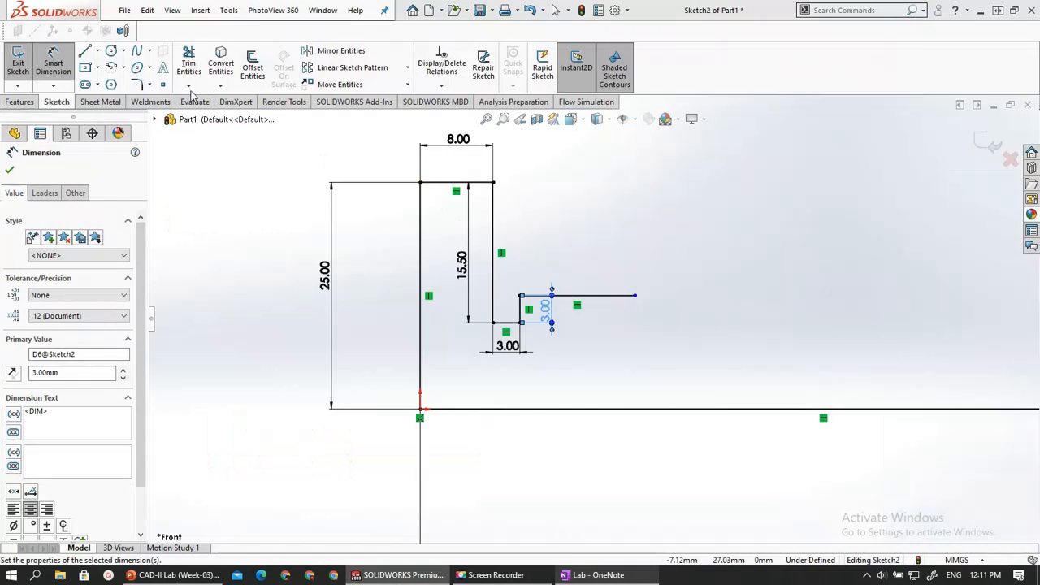
pyautogui.click(600, 297)
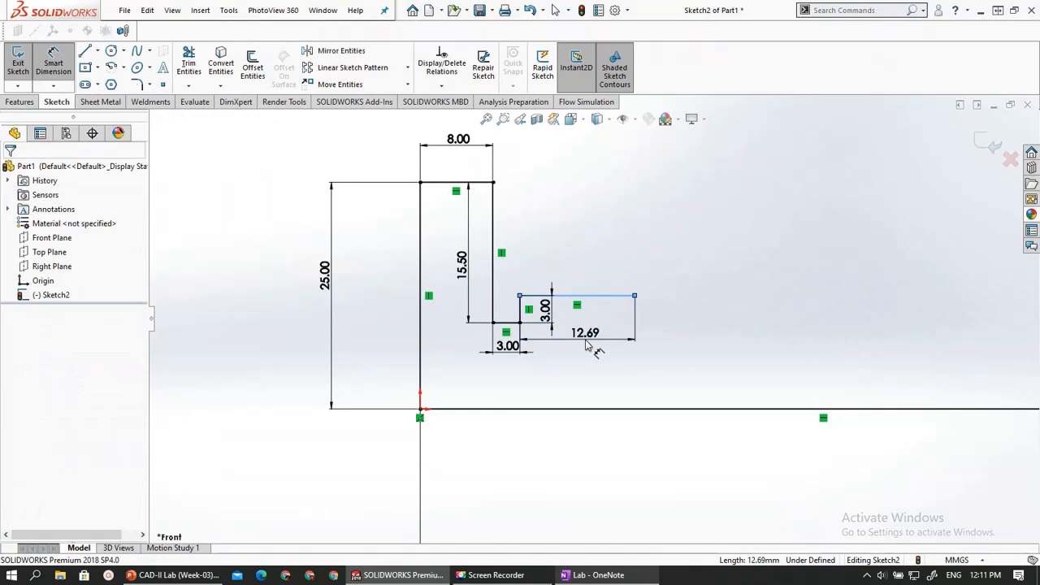
pyautogui.click(587, 345)
pyautogui.write('28')
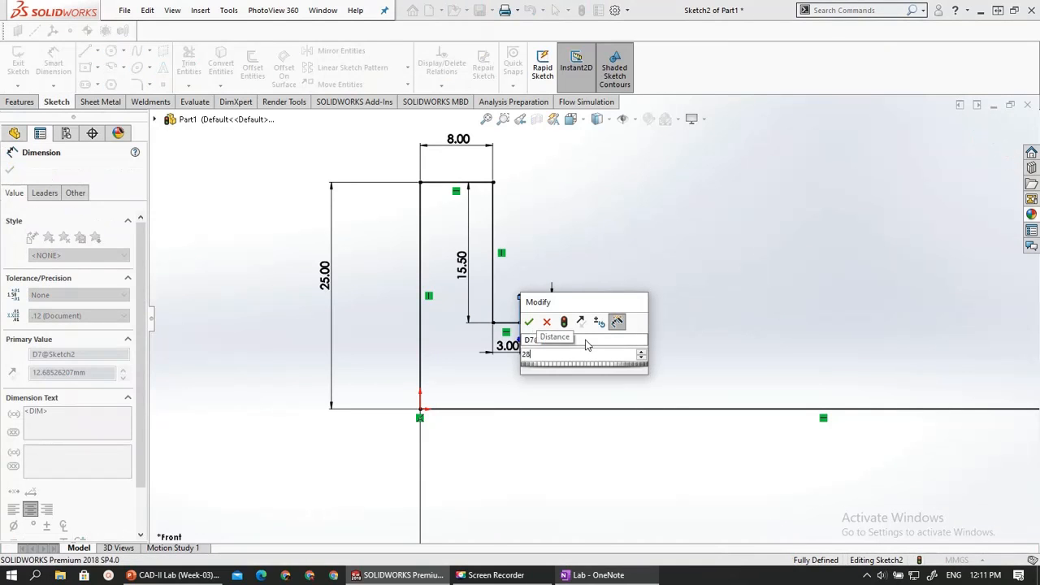
pyautogui.press('Return')
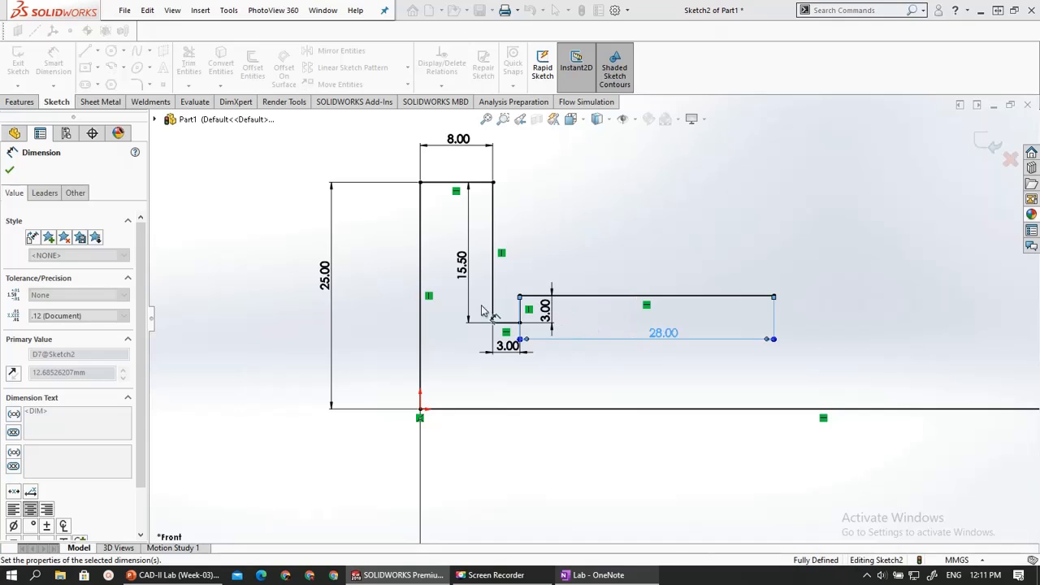
# Consult the OneNote drawing, and in SOLIDWORKS extend the profile from the shank's free end about 5.1 mm down and 5.5 mm horizontally away from the head
pyautogui.scroll(-2, 593, 330)
pyautogui.press('f')
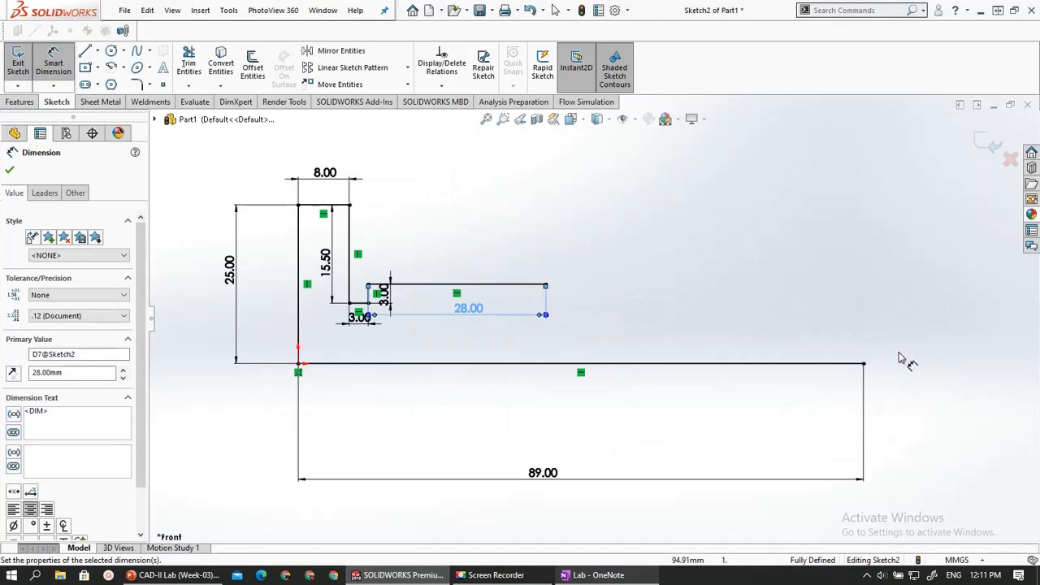
pyautogui.scroll(-1, 614, 309)
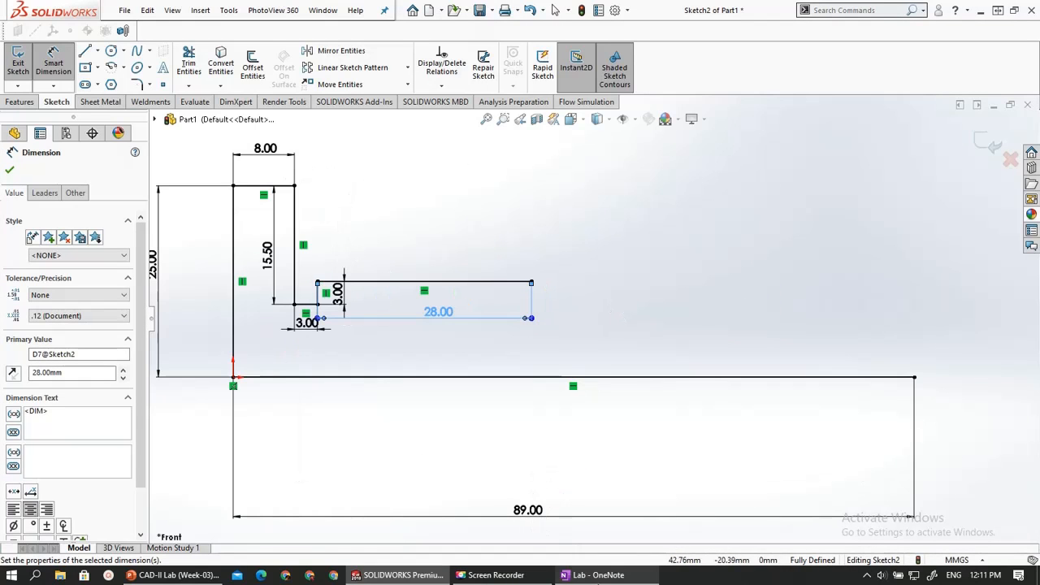
pyautogui.hotkey('alt', 'Tab')
pyautogui.scroll(-1, 353, 317)
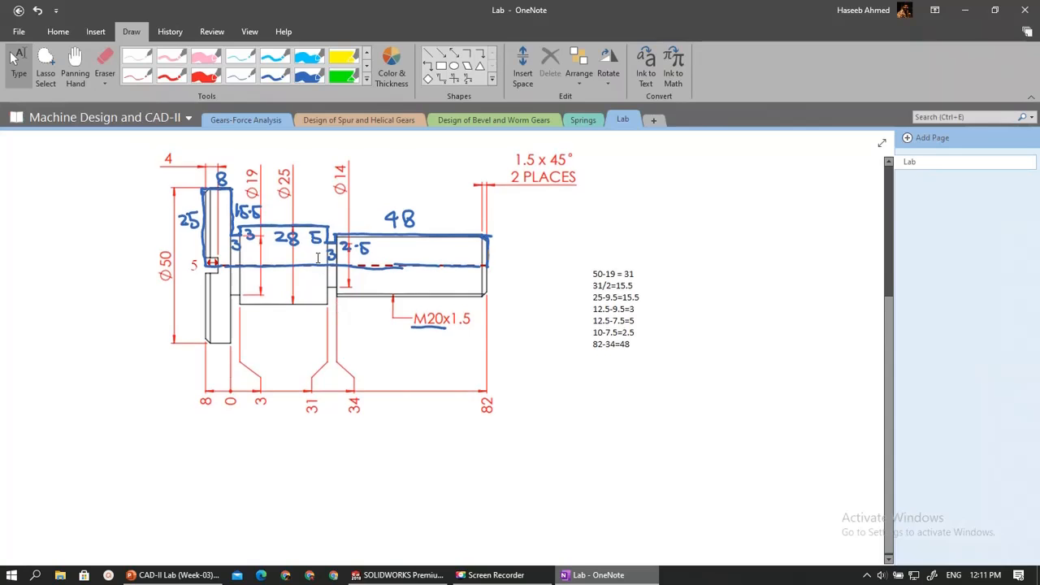
pyautogui.scroll(1, 317, 272)
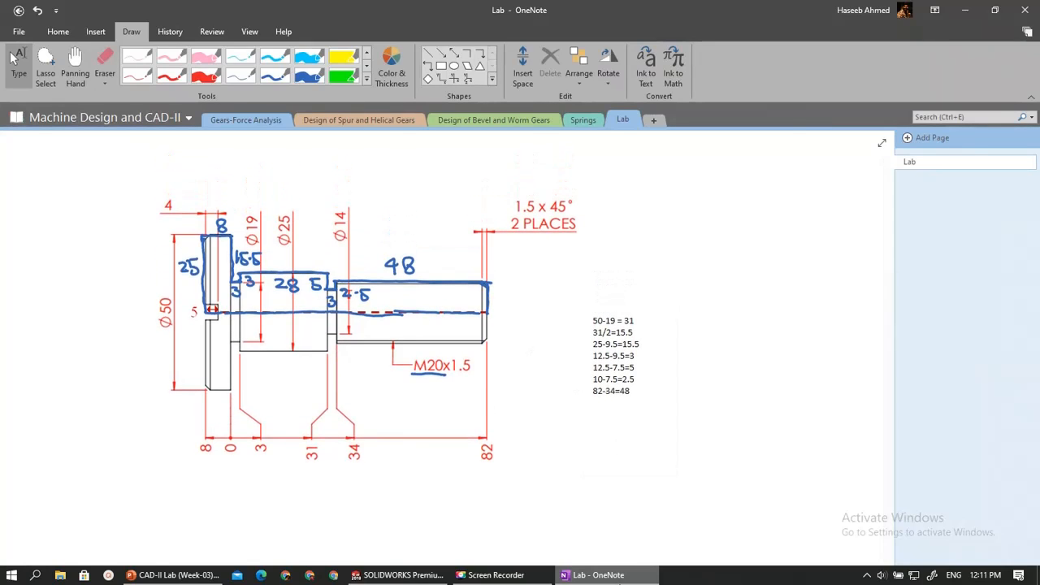
pyautogui.hotkey('alt', 'Tab')
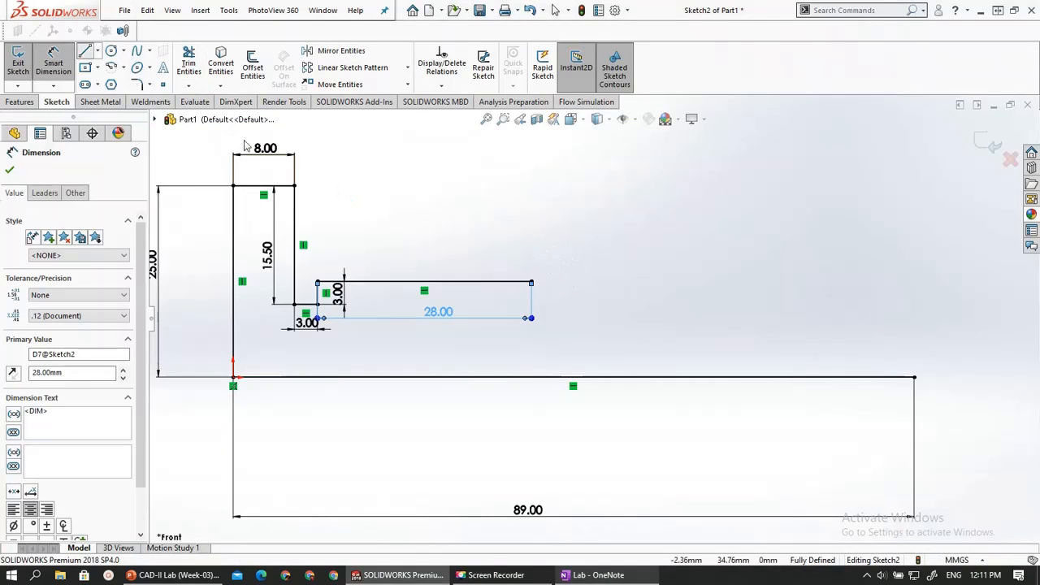
pyautogui.click(532, 318)
pyautogui.click(540, 329)
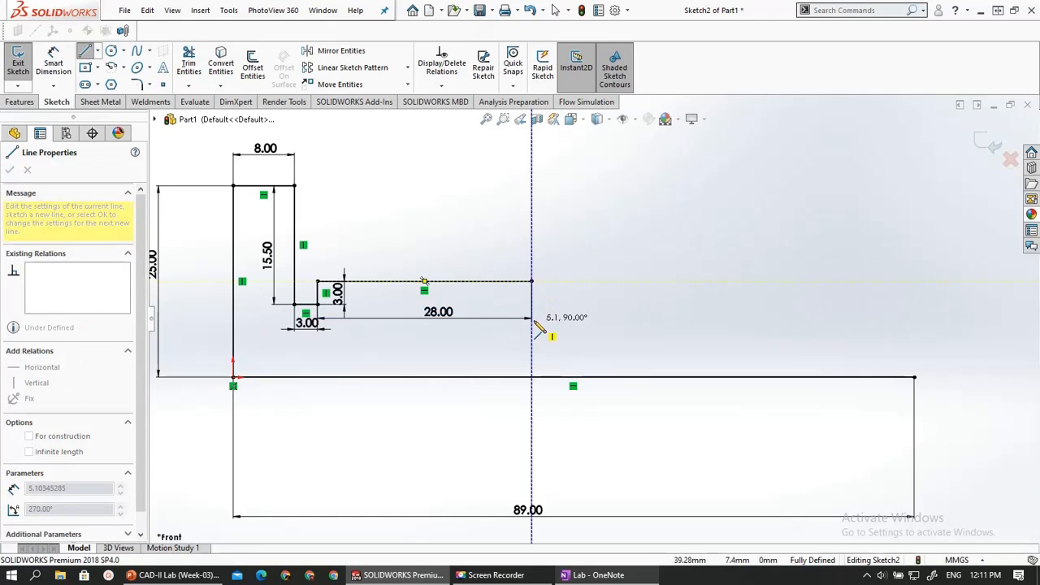
pyautogui.click(533, 319)
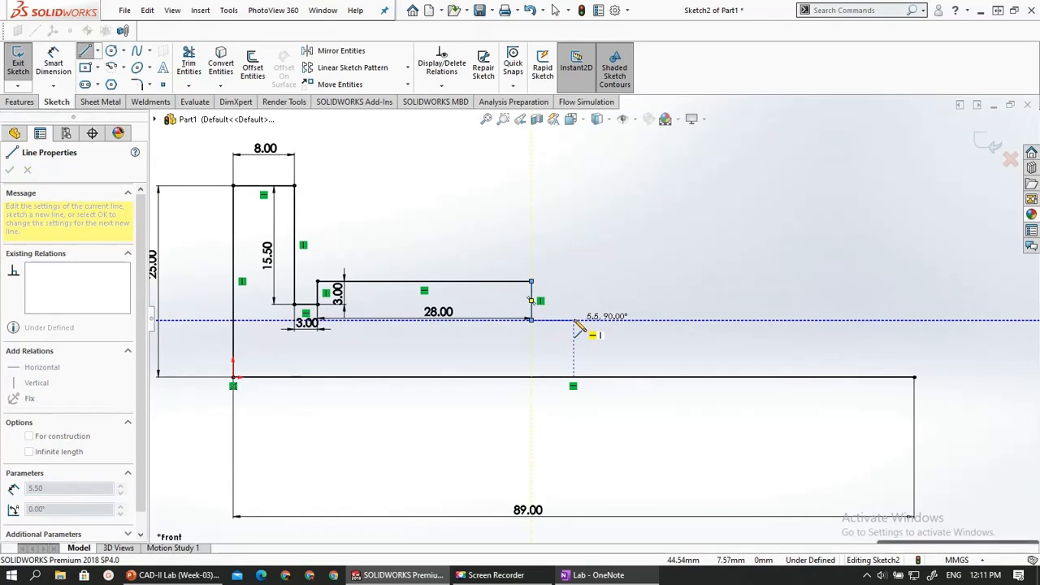
pyautogui.click(575, 319)
pyautogui.press('Escape')
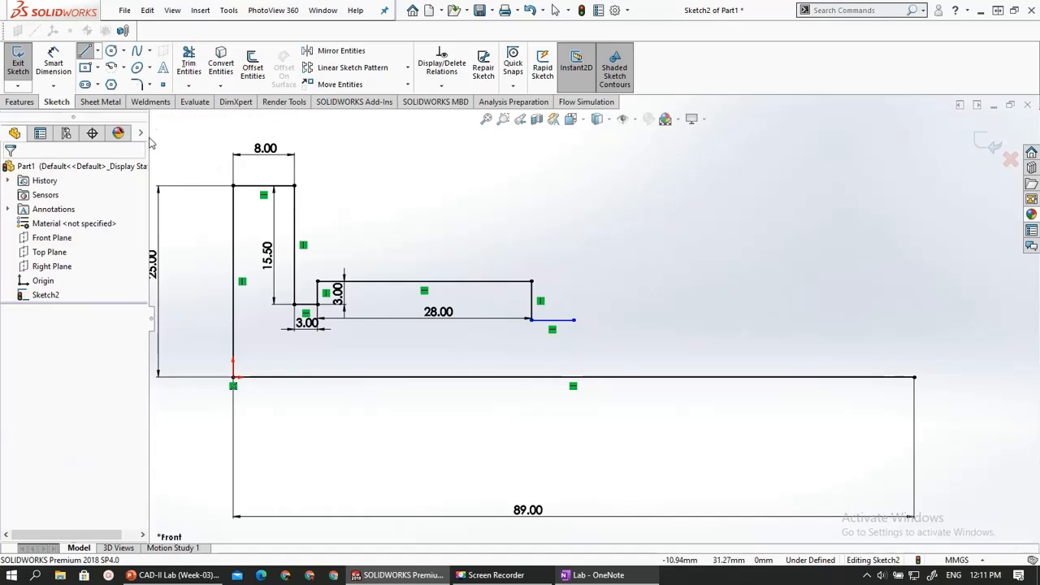
# Dimension the vertical drop at the shank's end to 5 mm and the horizontal undercut after it to 3 mm
pyautogui.click(53, 65)
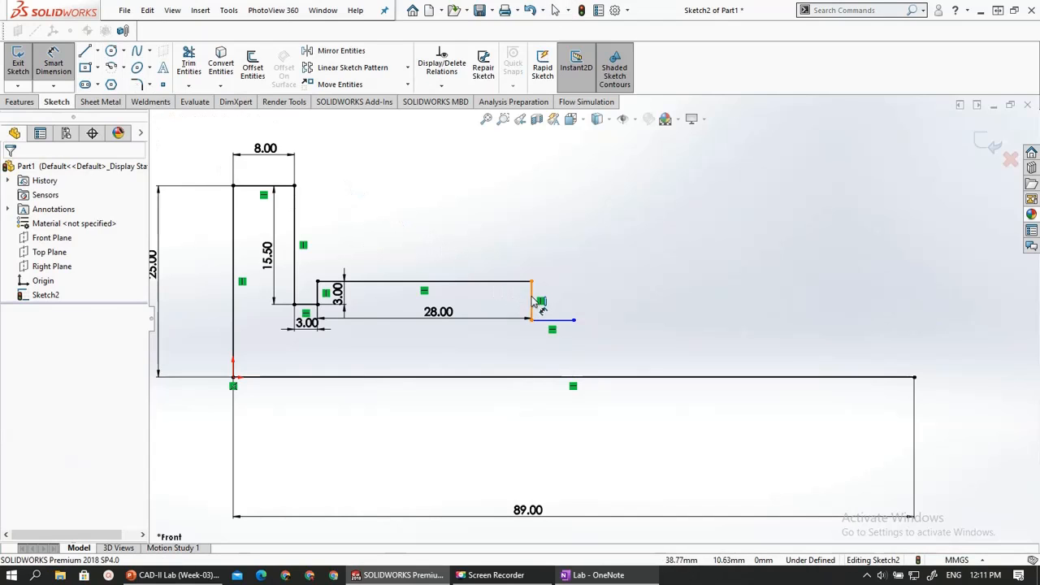
pyautogui.click(524, 302)
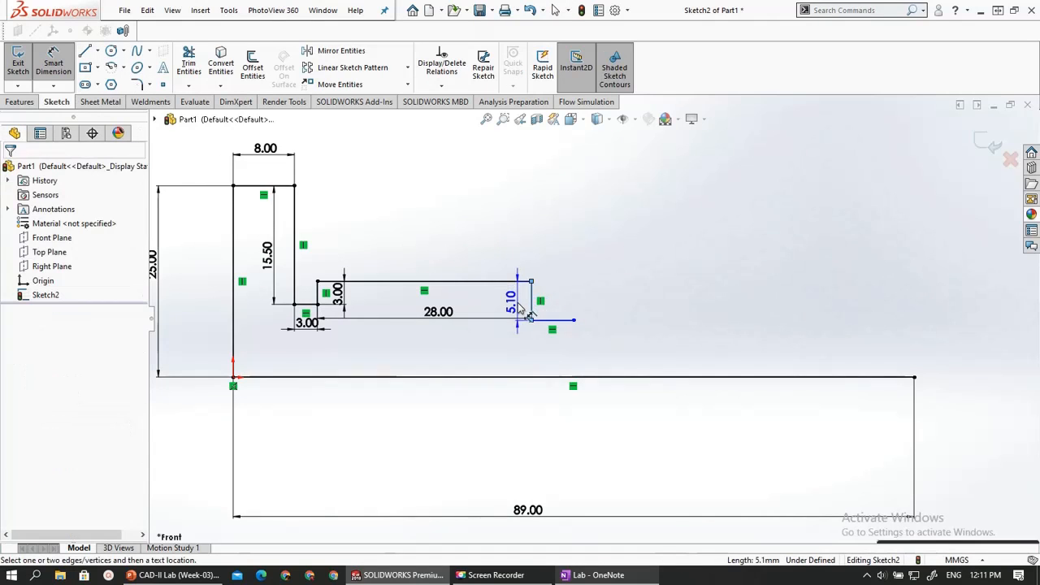
pyautogui.click(521, 307)
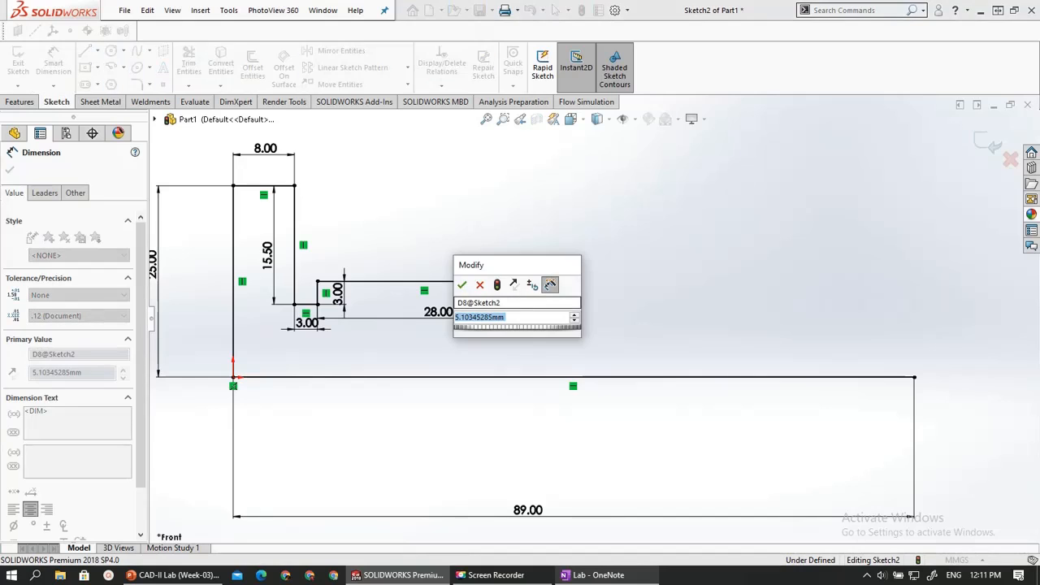
pyautogui.press('Return')
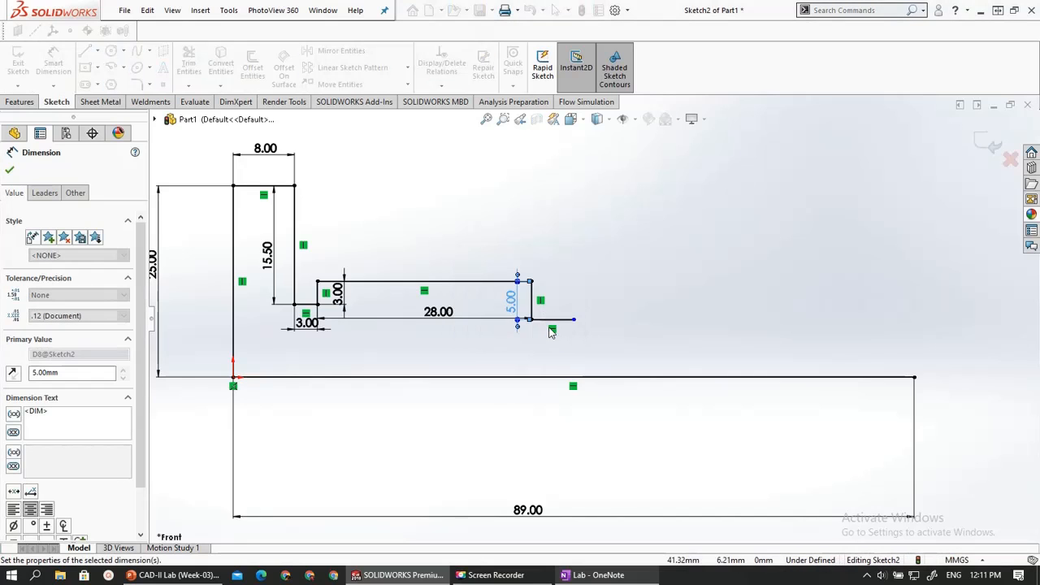
pyautogui.click(551, 322)
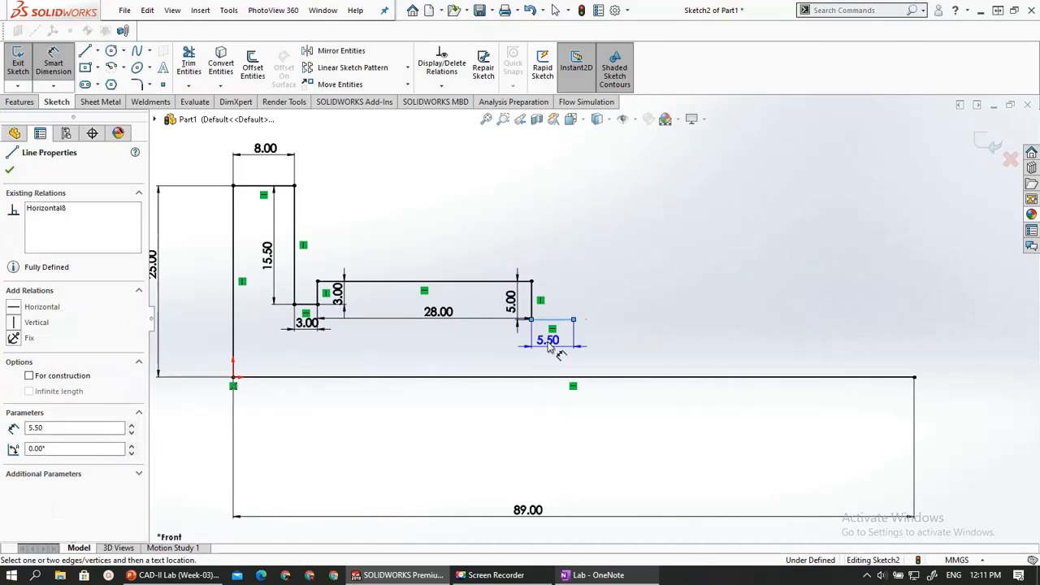
pyautogui.click(549, 347)
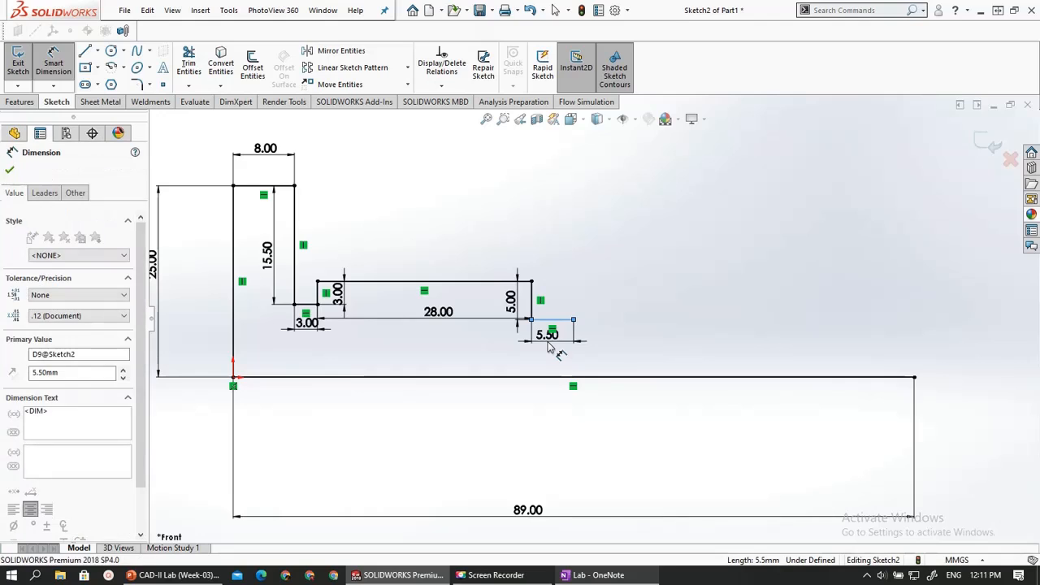
pyautogui.write('3')
pyautogui.press('Return')
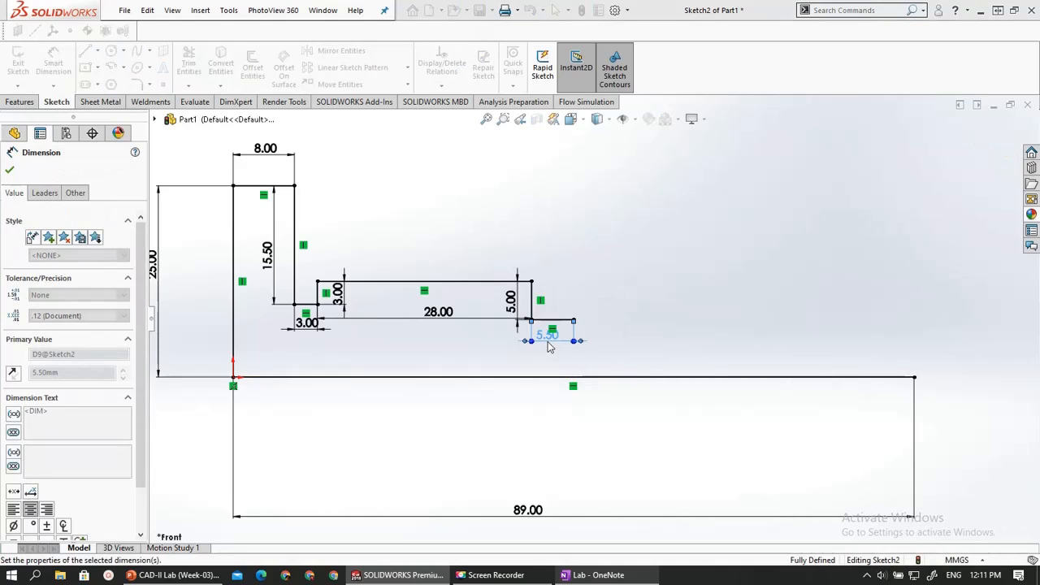
# Consult the OneNote drawing, and in SOLIDWORKS extend the profile from the second undercut about 3.5 mm up and 47 mm horizontally to above the axis line's end
pyautogui.click(587, 576)
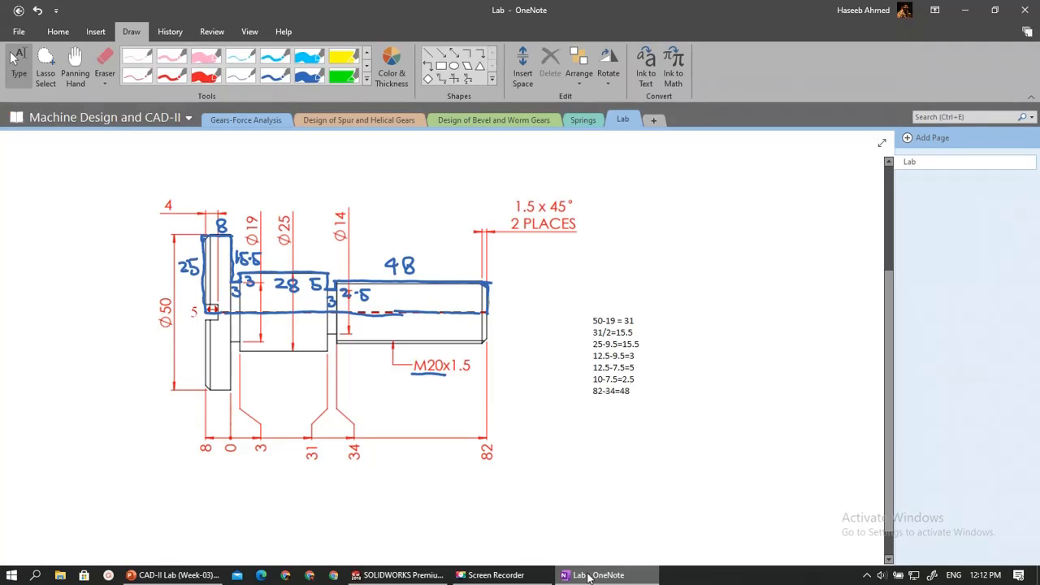
pyautogui.click(589, 575)
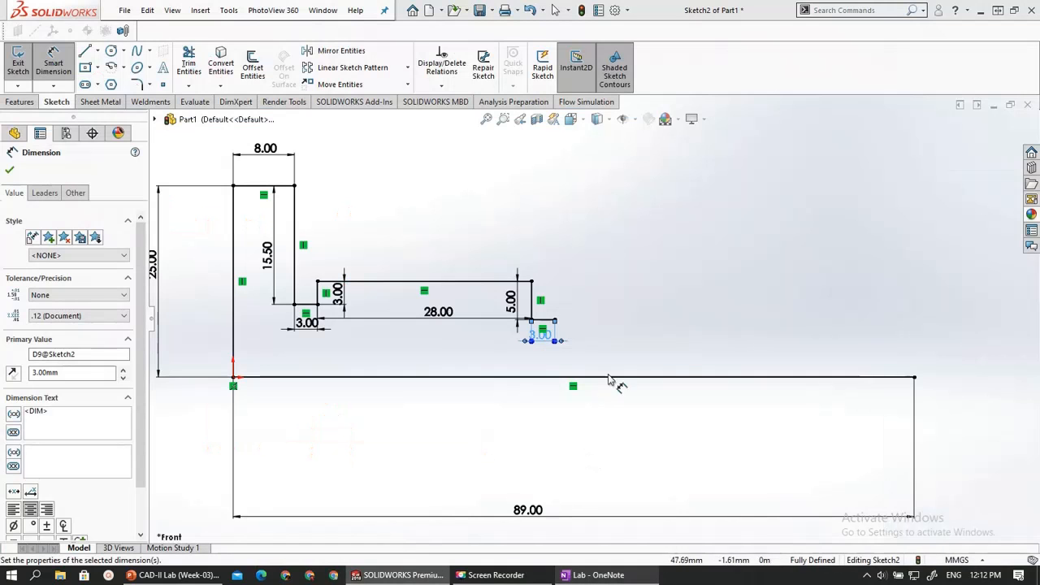
pyautogui.click(86, 52)
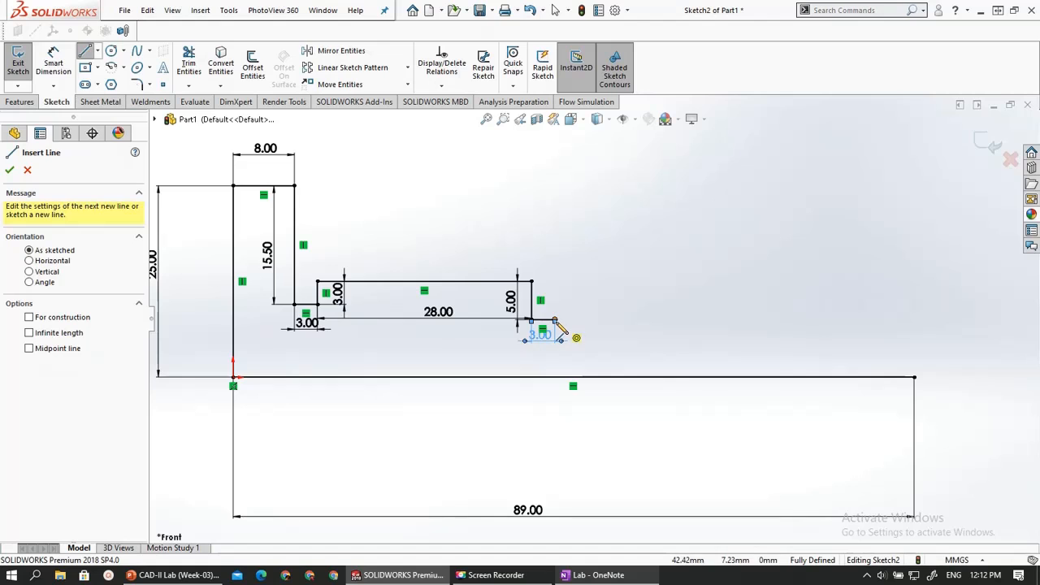
pyautogui.click(554, 320)
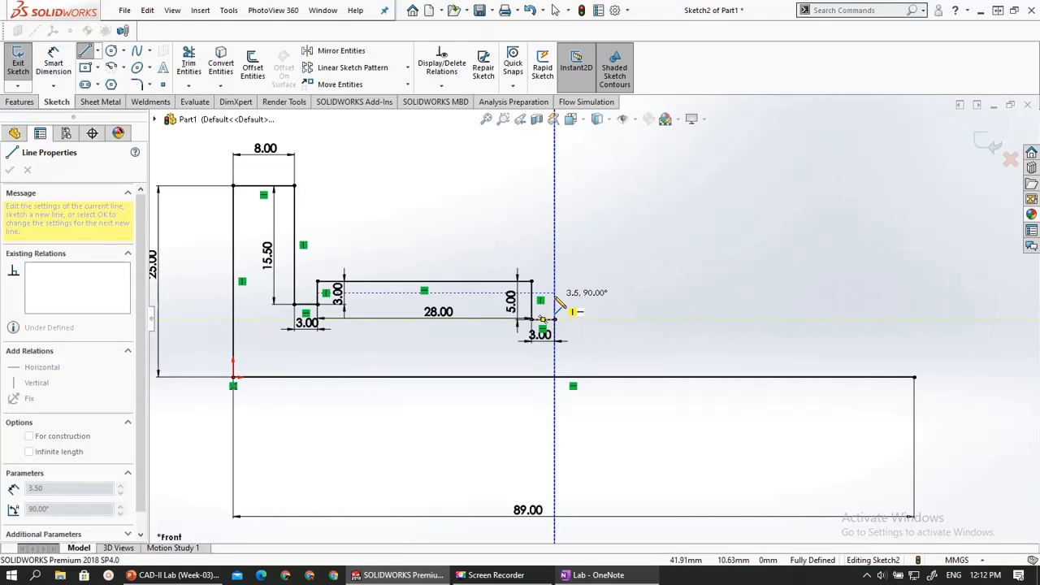
pyautogui.click(556, 294)
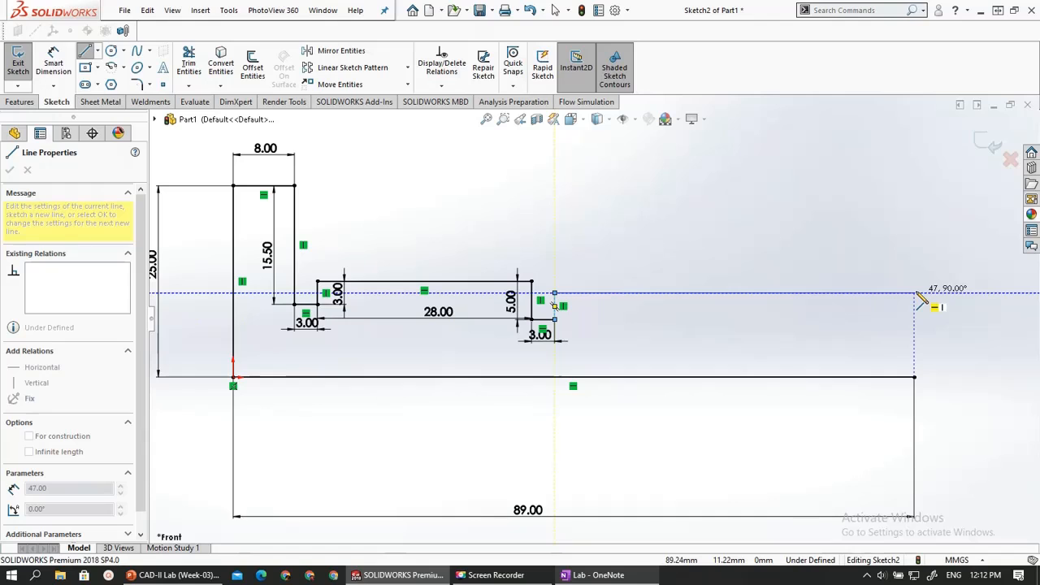
pyautogui.click(916, 293)
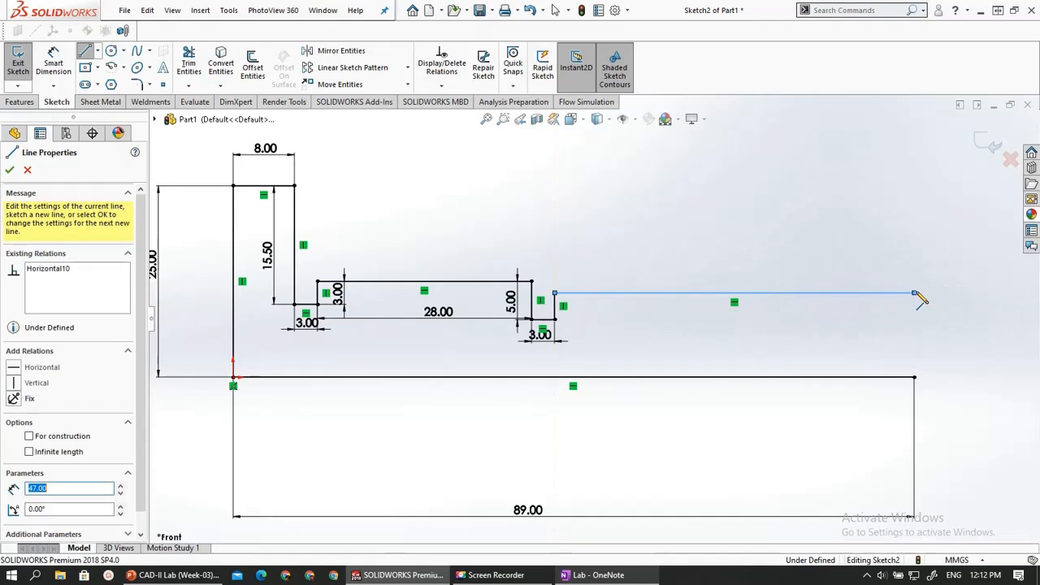
pyautogui.press('Escape')
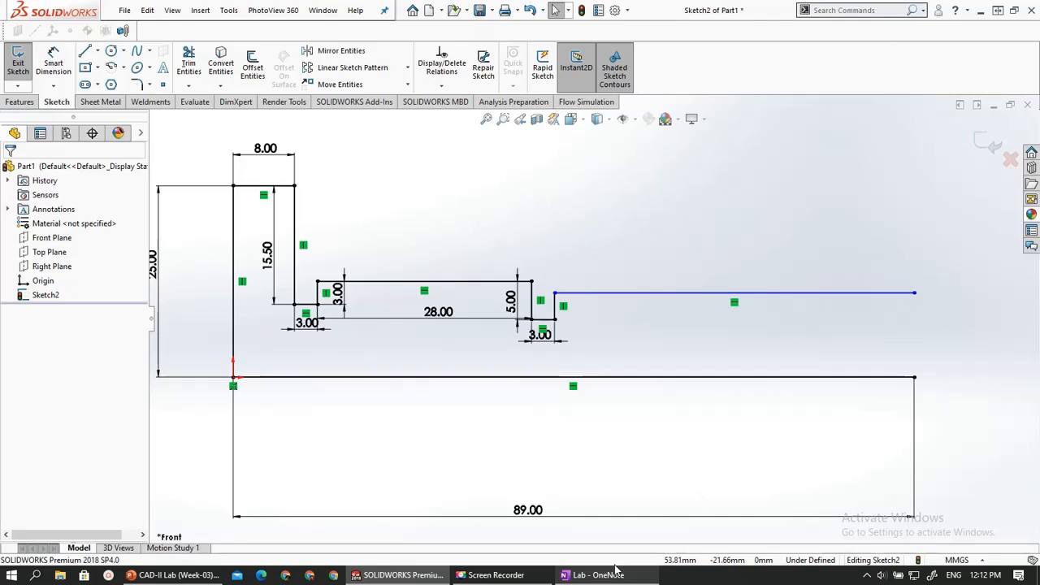
# Check the lengths on the OneNote drawing, and set the axis line's overall length to 90 mm in SOLIDWORKS
pyautogui.click(595, 577)
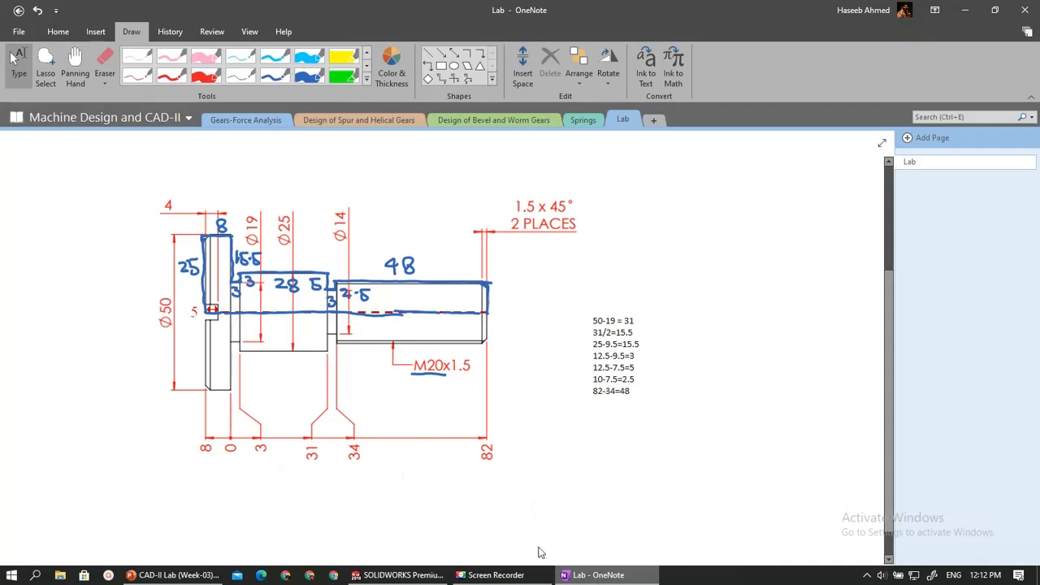
pyautogui.hotkey('alt', 'Tab')
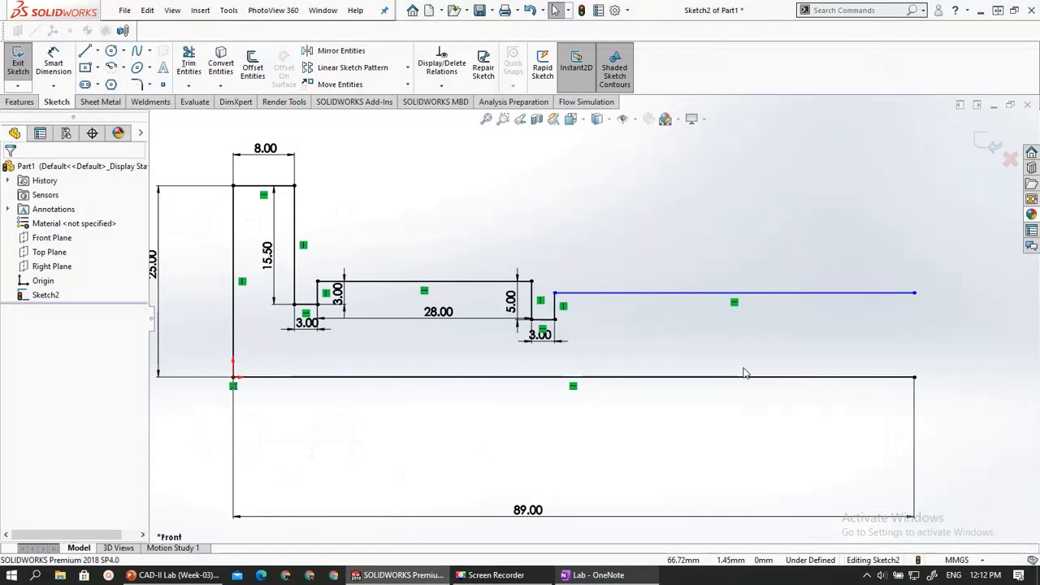
pyautogui.doubleClick(524, 512)
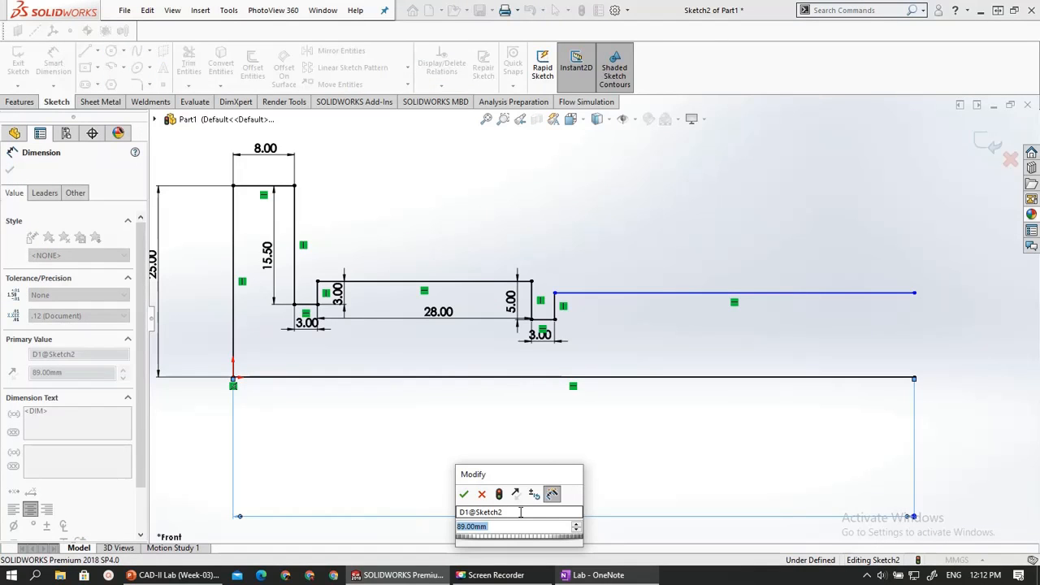
pyautogui.press('BackSpace')
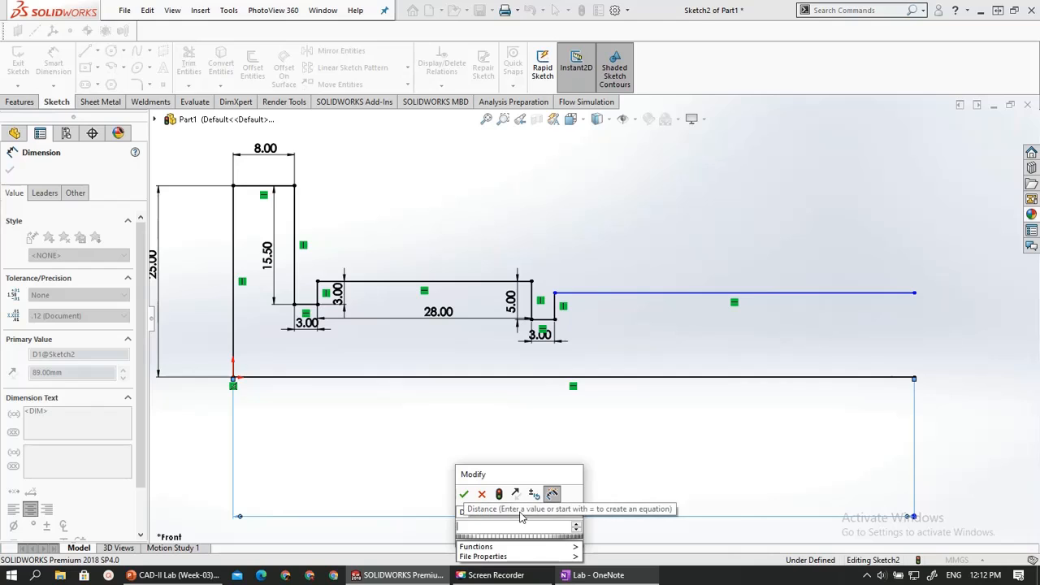
pyautogui.write('90')
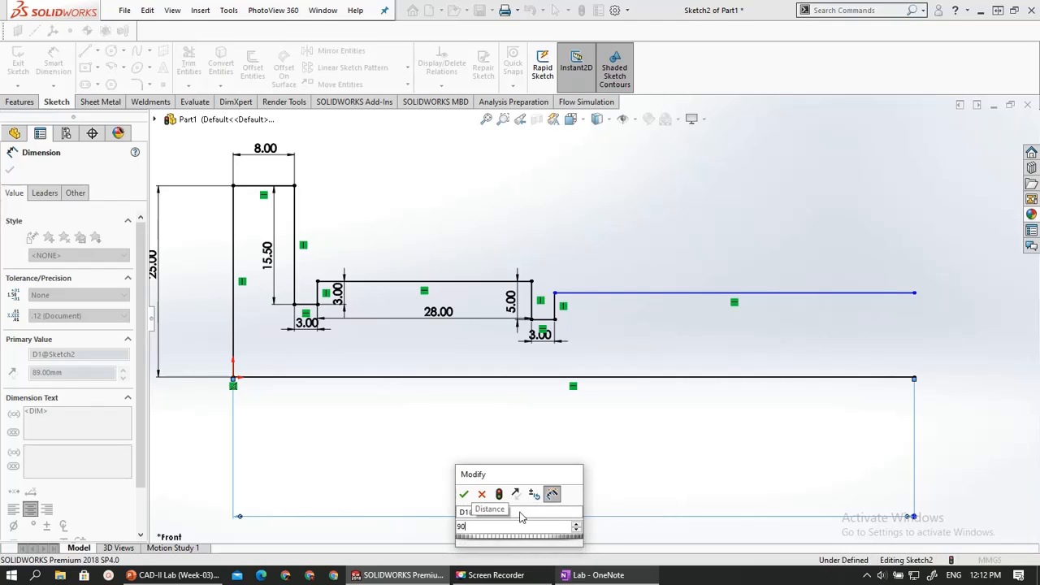
pyautogui.press('Return')
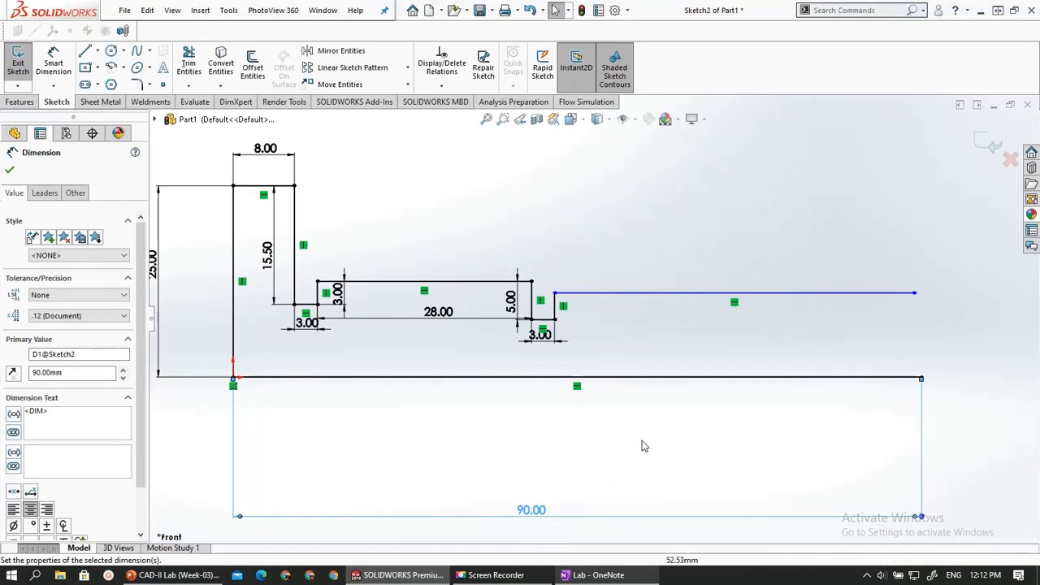
pyautogui.click(746, 280)
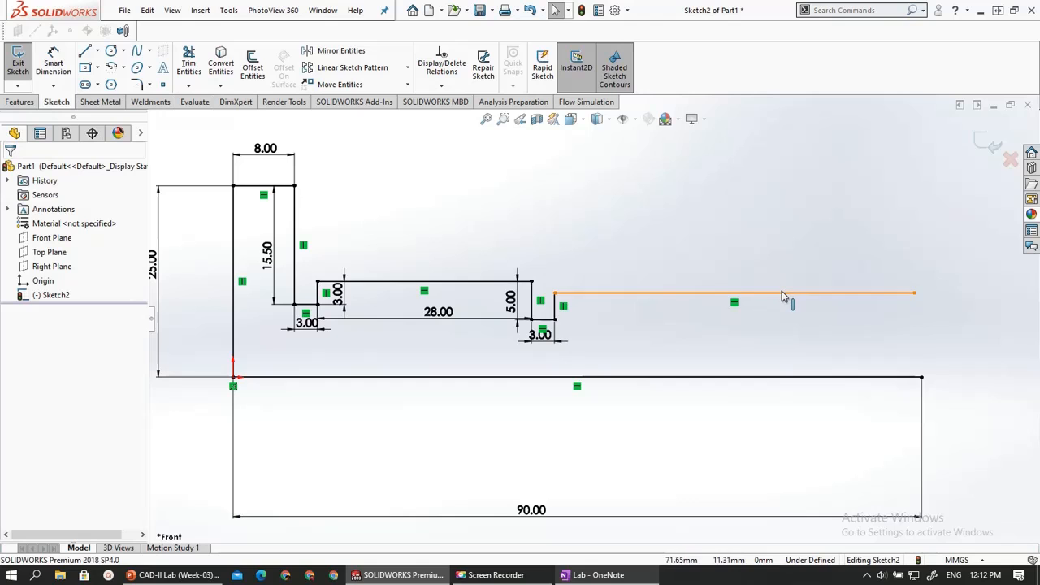
# Replace the long horizontal edge after the second undercut with one ending above the axis line's endpoint, and close the profile vertically down to that endpoint
pyautogui.click(782, 293)
pyautogui.press('Delete')
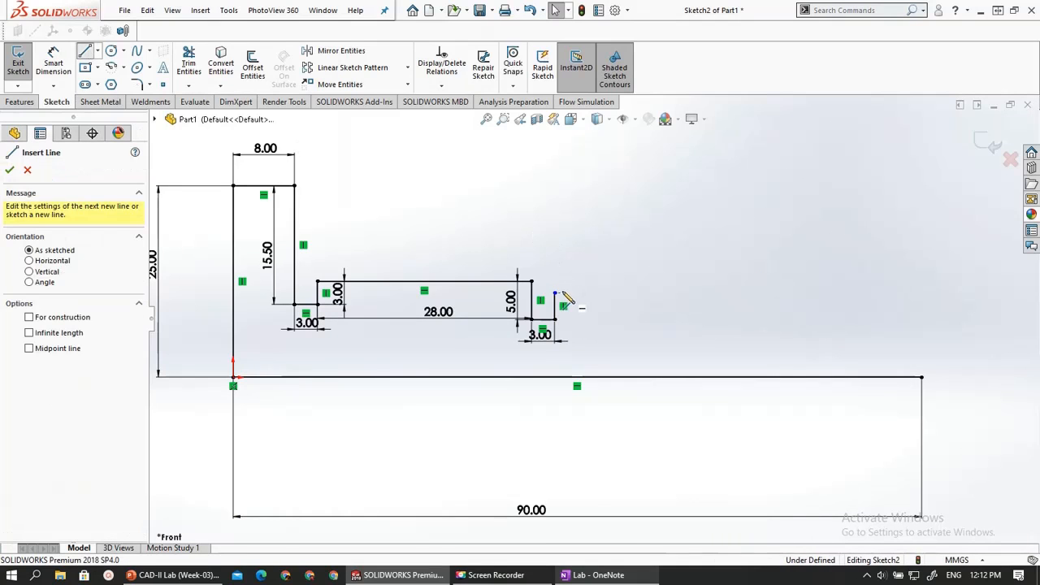
pyautogui.click(555, 292)
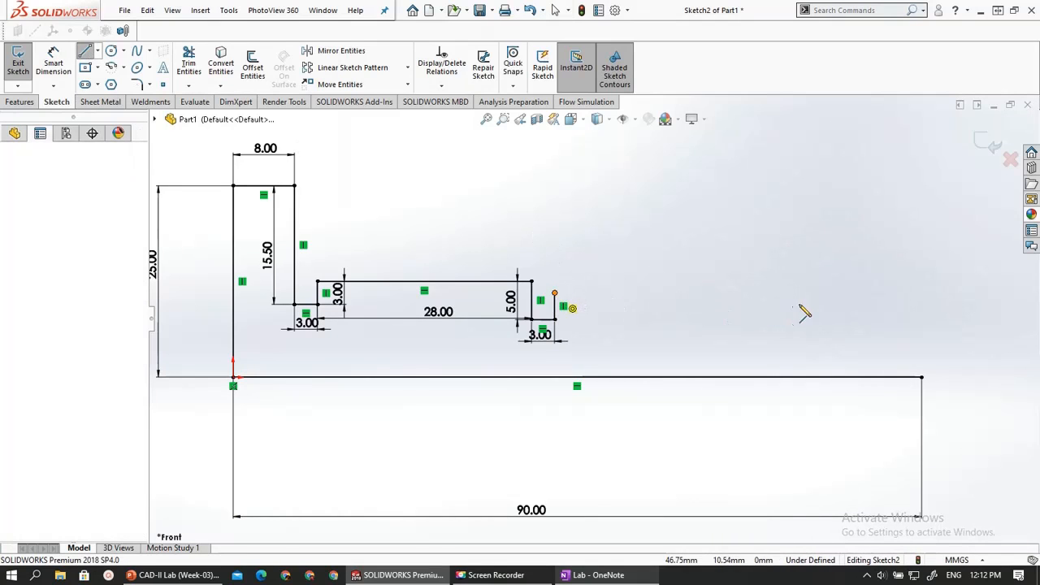
pyautogui.click(922, 293)
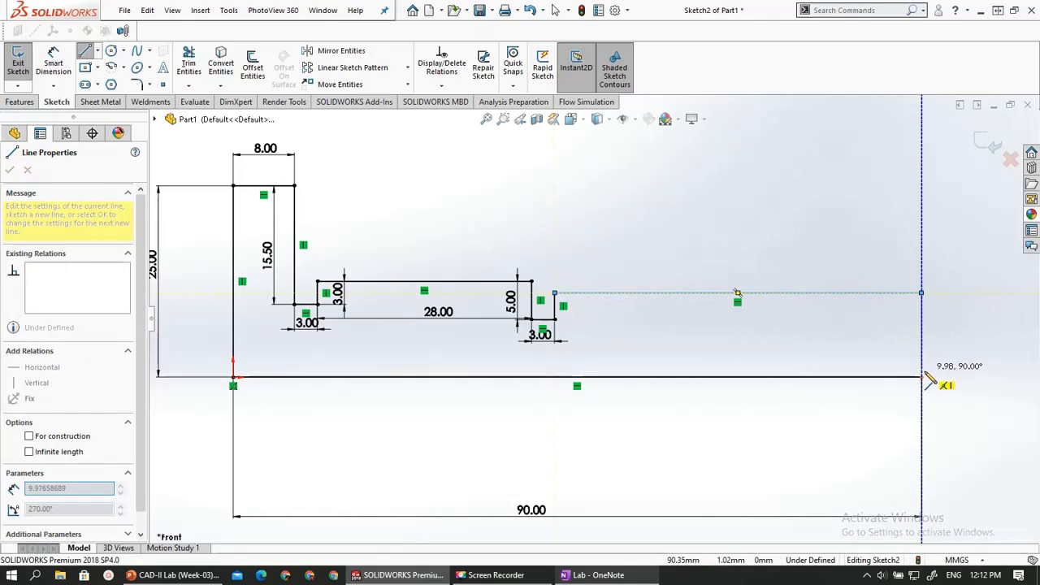
pyautogui.click(921, 378)
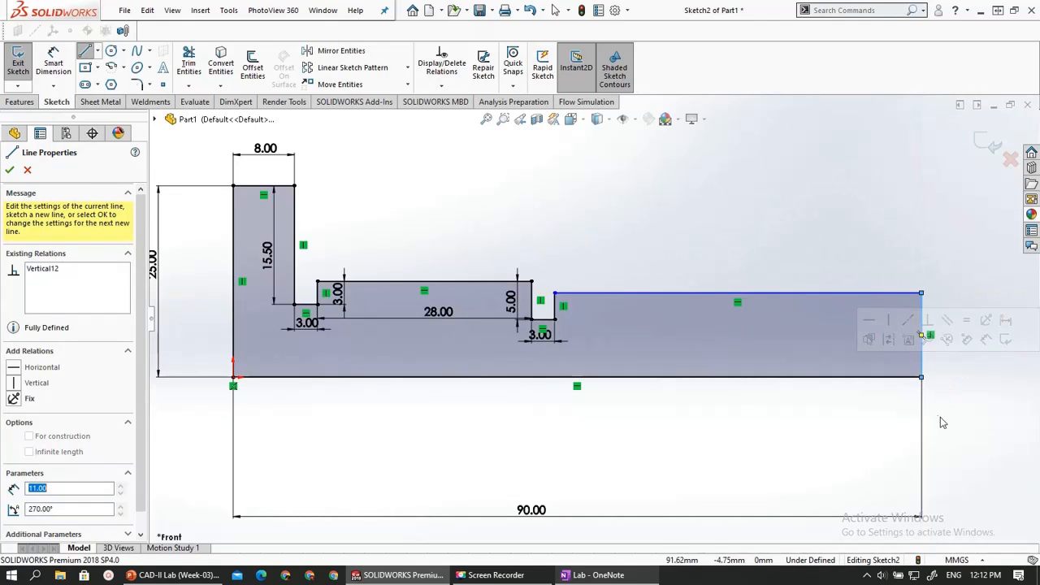
pyautogui.press('Escape')
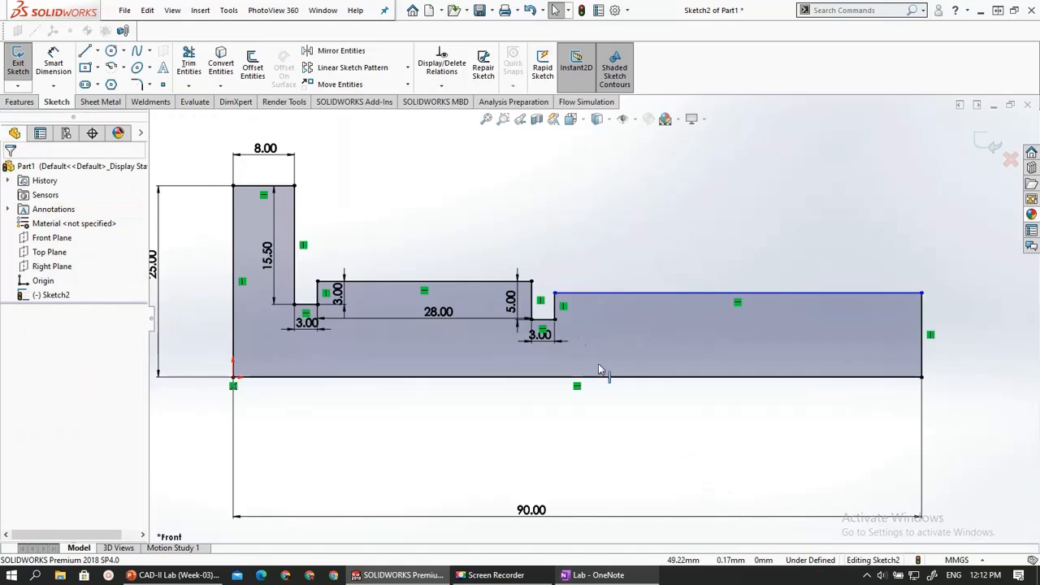
# Dimension the vertical distance between the start point of the end section's upper edge and the axis line
pyautogui.click(52, 60)
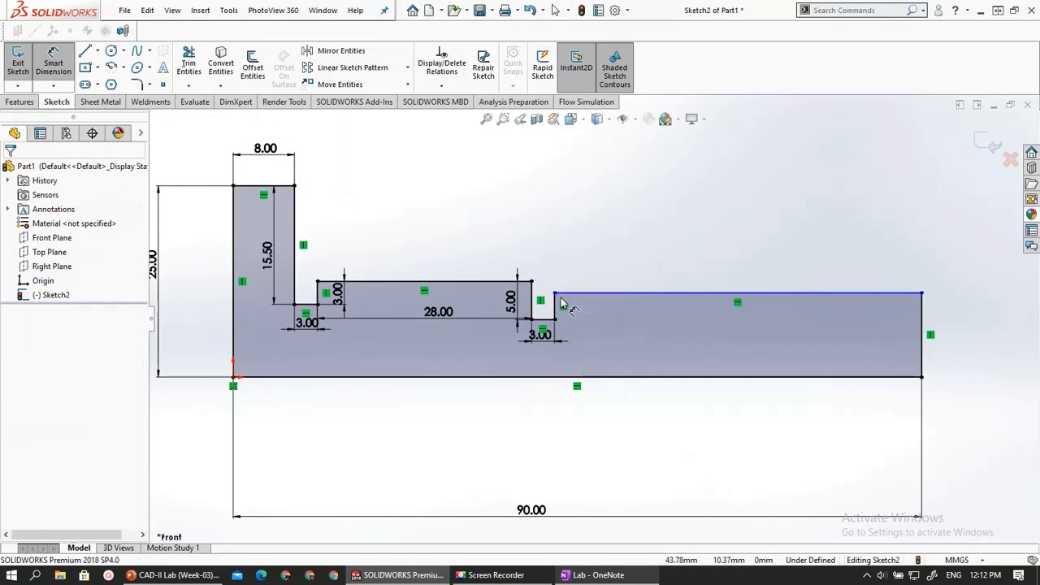
pyautogui.click(555, 293)
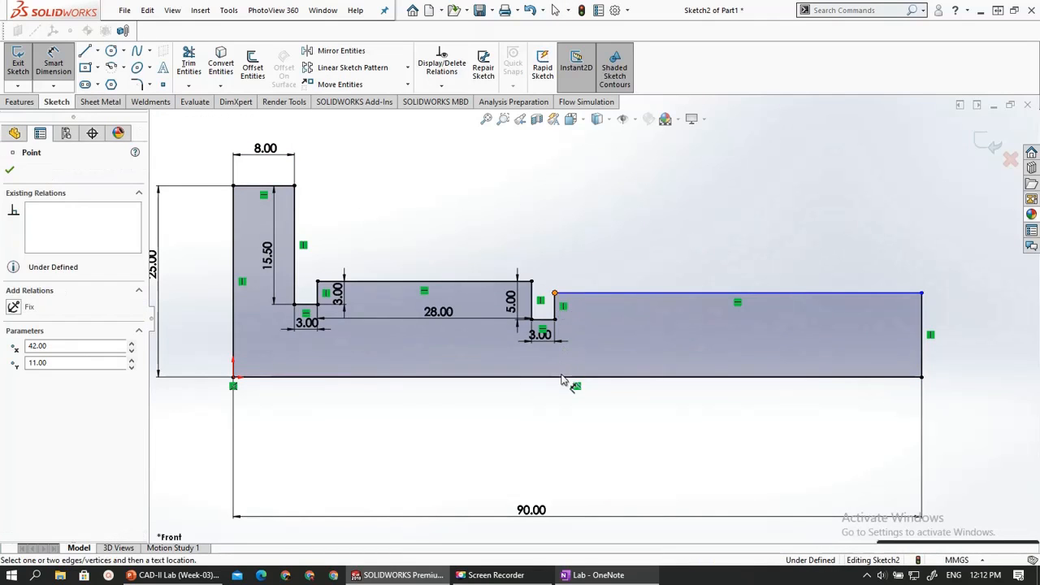
pyautogui.click(581, 377)
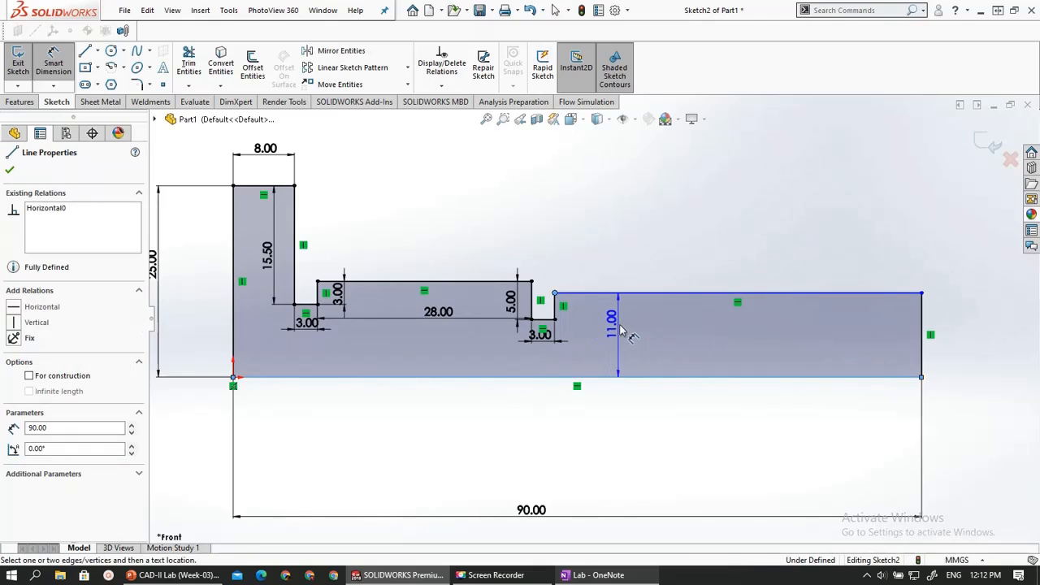
pyautogui.click(615, 345)
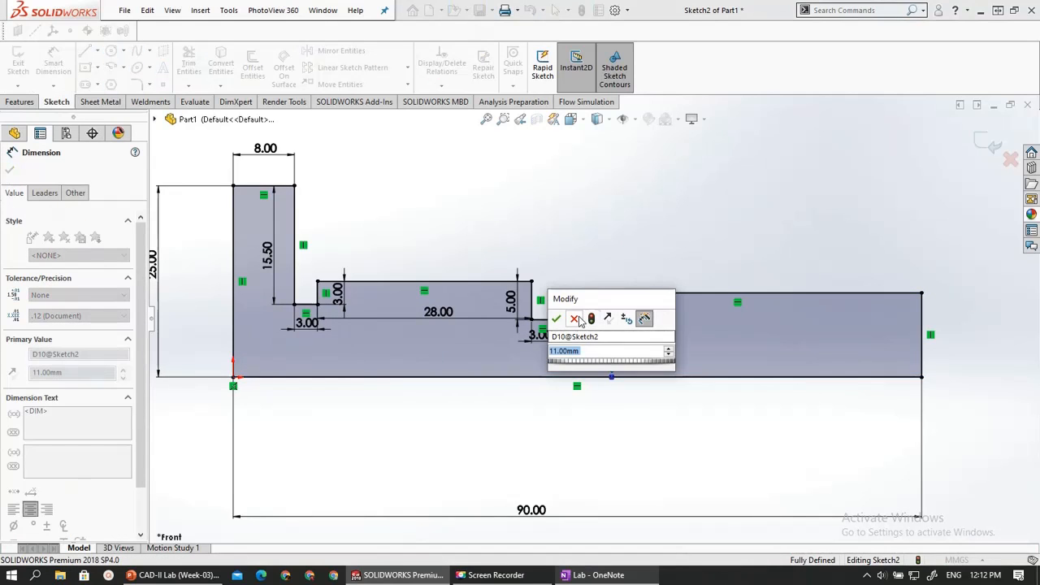
pyautogui.click(575, 319)
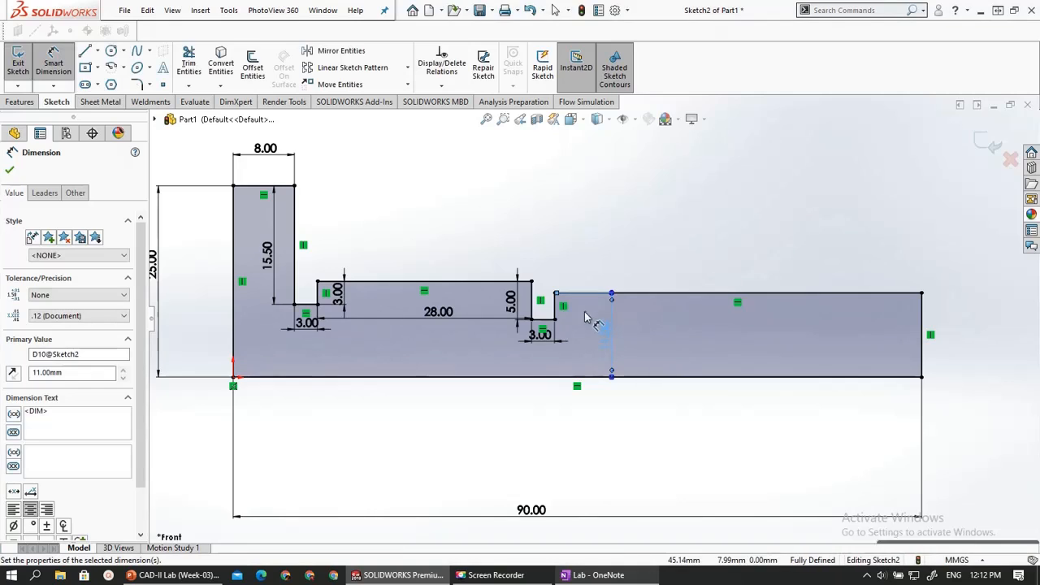
pyautogui.scroll(-1, 530, 309)
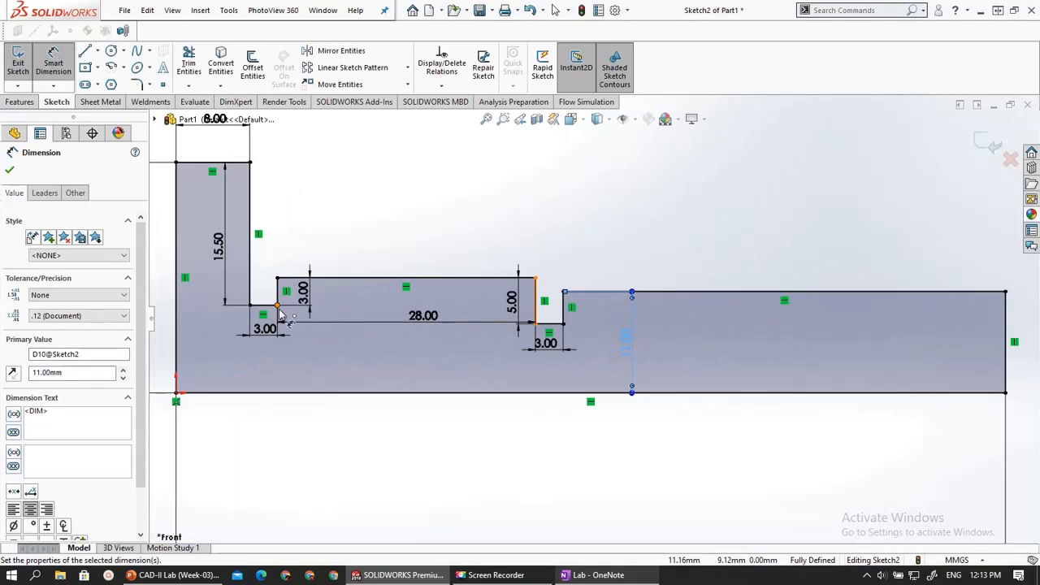
pyautogui.scroll(-2, 619, 350)
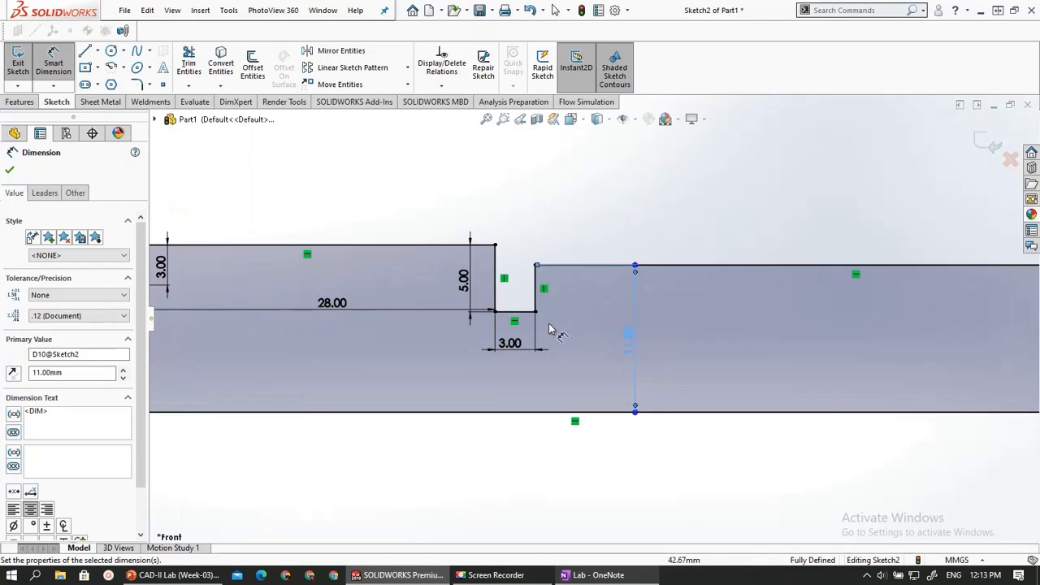
pyautogui.click(634, 338)
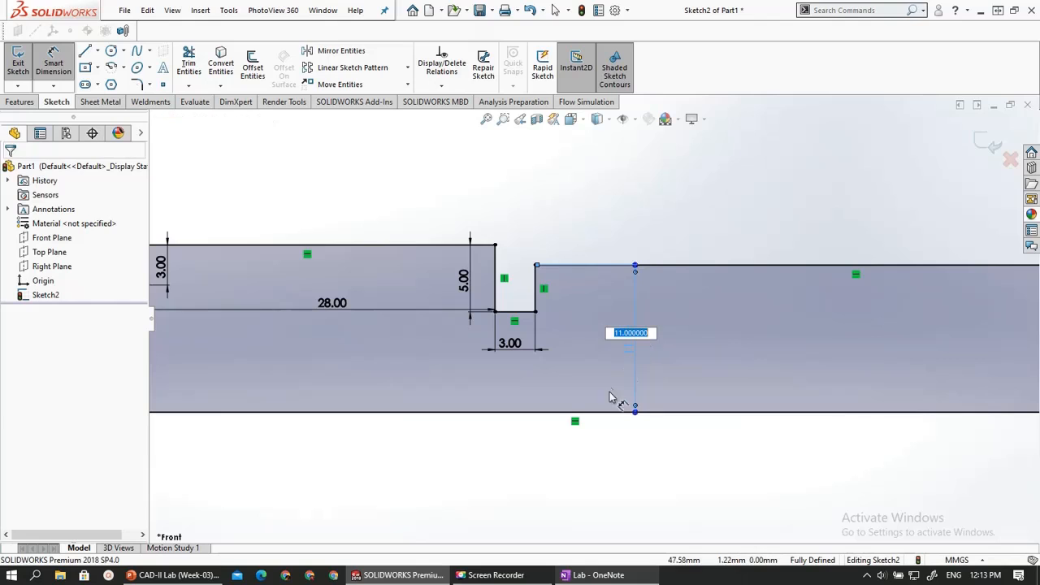
pyautogui.press('Escape')
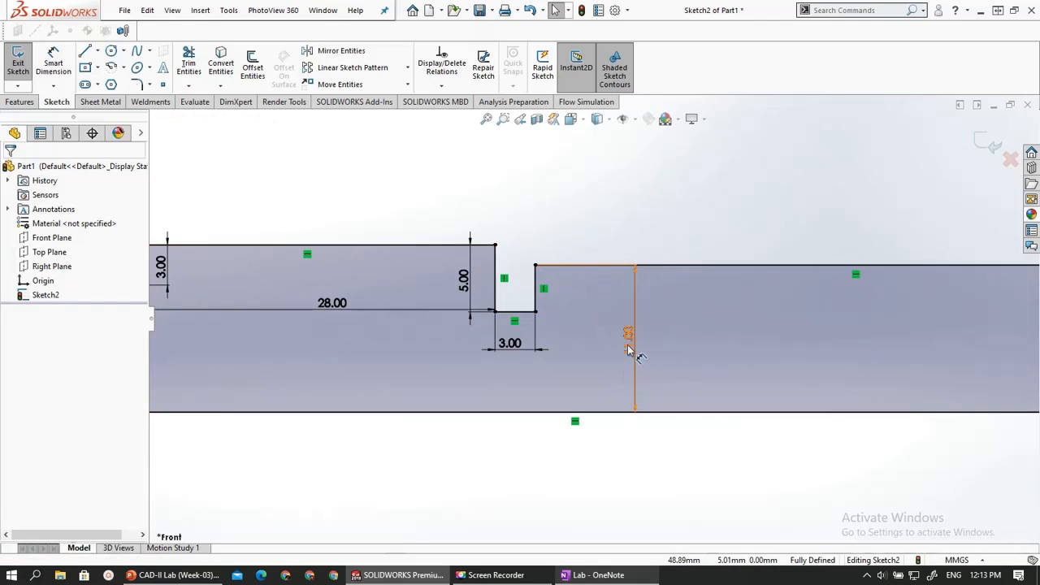
pyautogui.doubleClick(627, 338)
pyautogui.press('BackSpace')
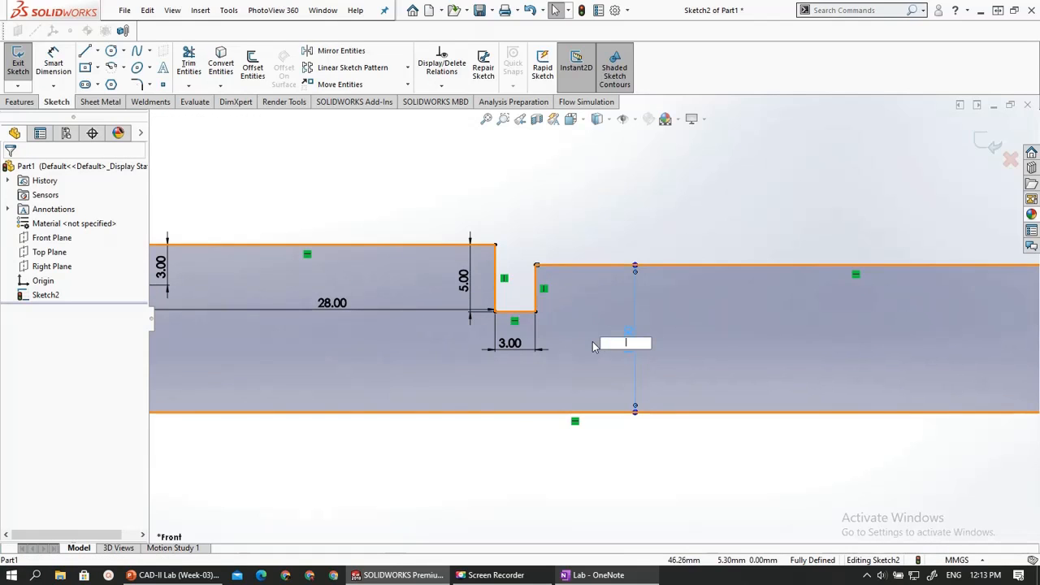
pyautogui.click(588, 314)
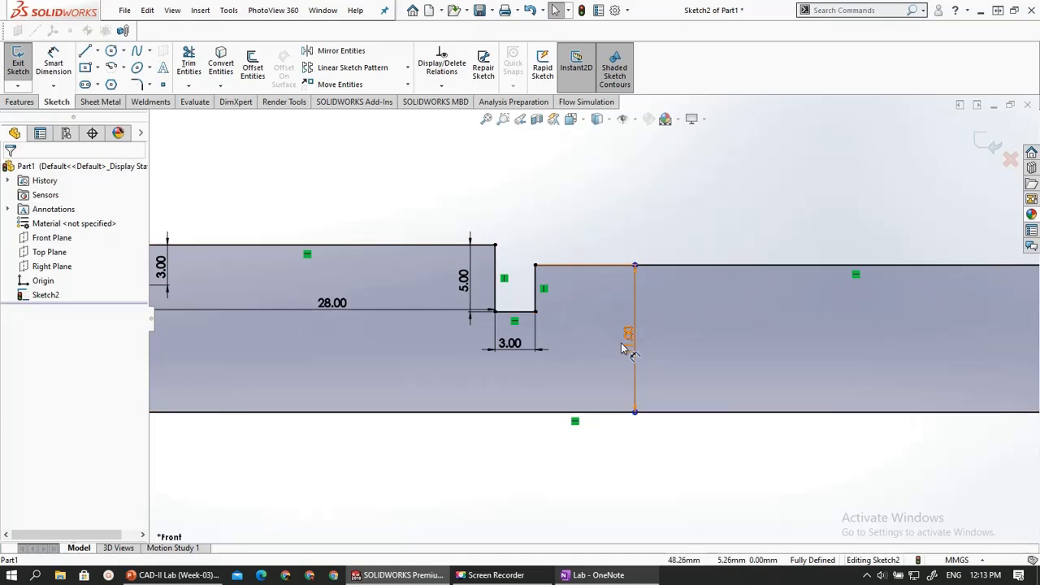
# Set the end section's height above the axis line to 10 mm
pyautogui.doubleClick(629, 343)
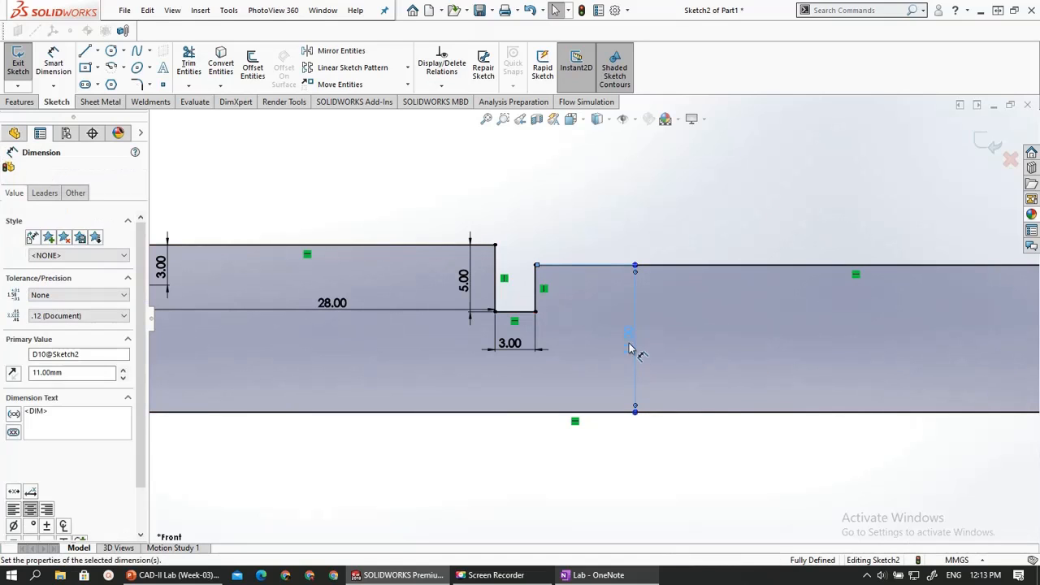
pyautogui.write('10')
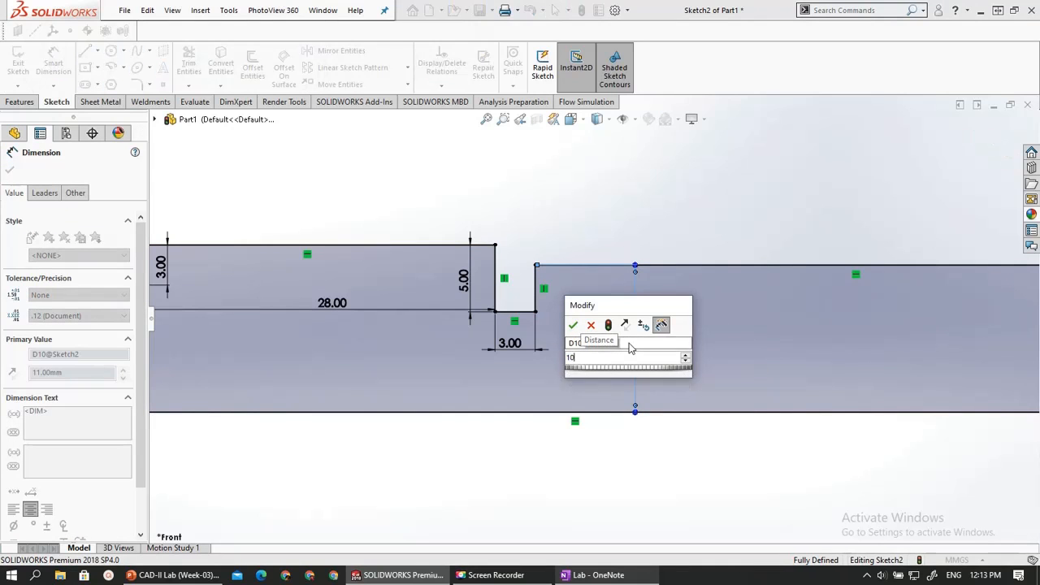
pyautogui.press('Return')
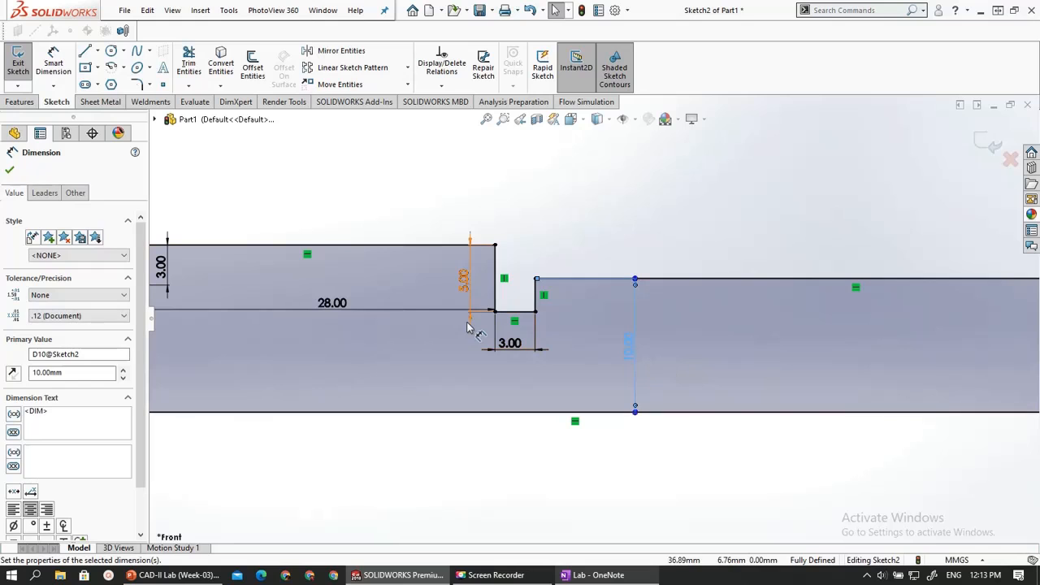
pyautogui.press('Escape')
pyautogui.scroll(-1, 557, 310)
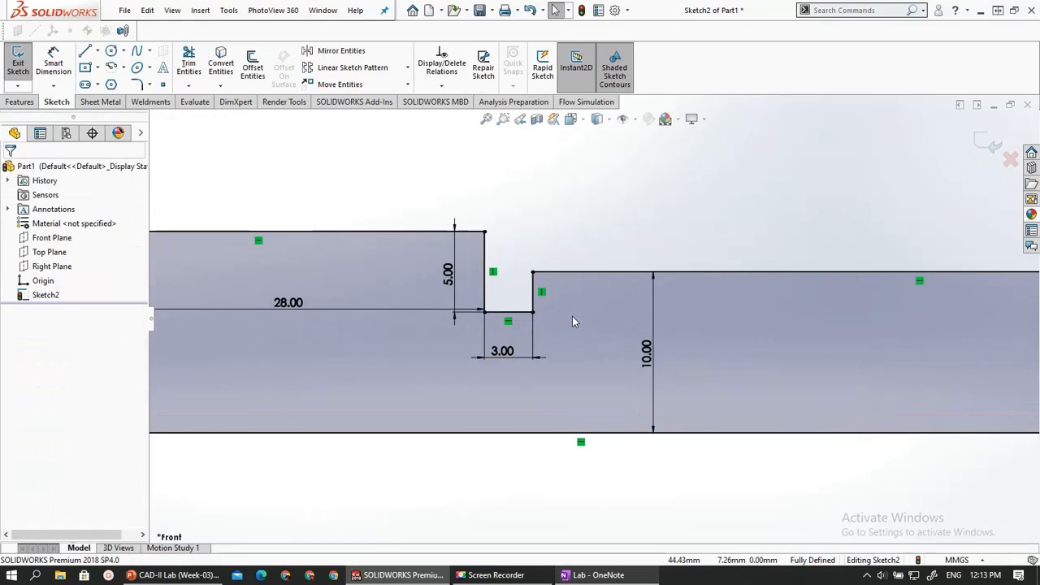
pyautogui.scroll(3, 572, 317)
pyautogui.scroll(1, 536, 440)
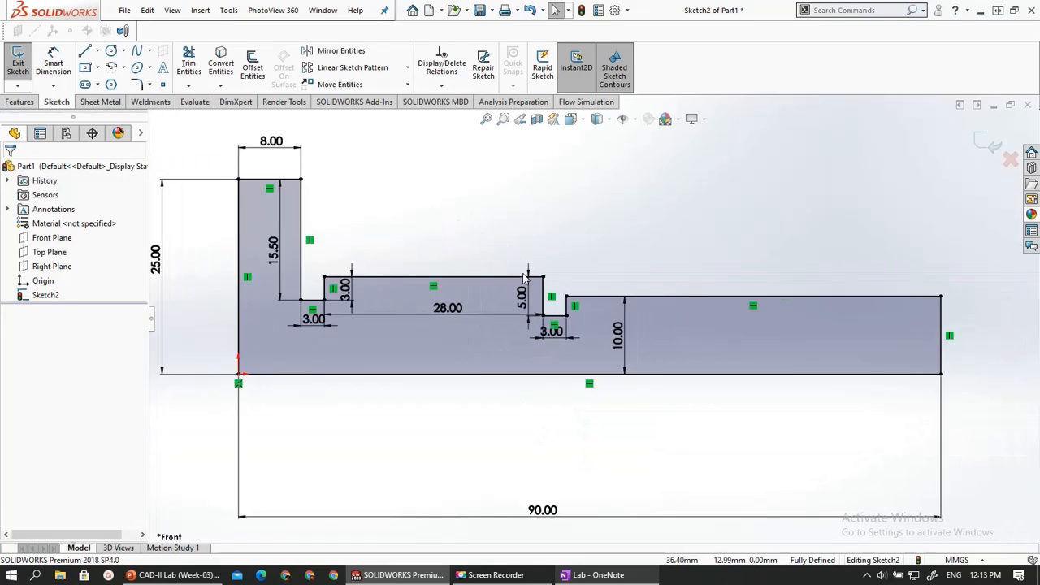
# Measure the vertical distance between the second undercut's floor and the axis line without keeping a dimension
pyautogui.scroll(-3, 513, 316)
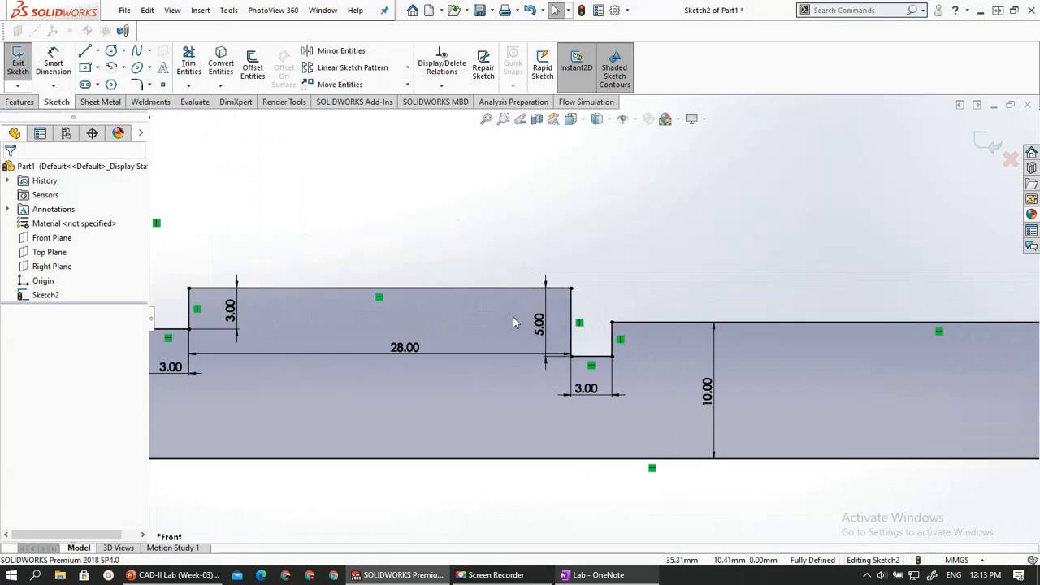
pyautogui.click(62, 57)
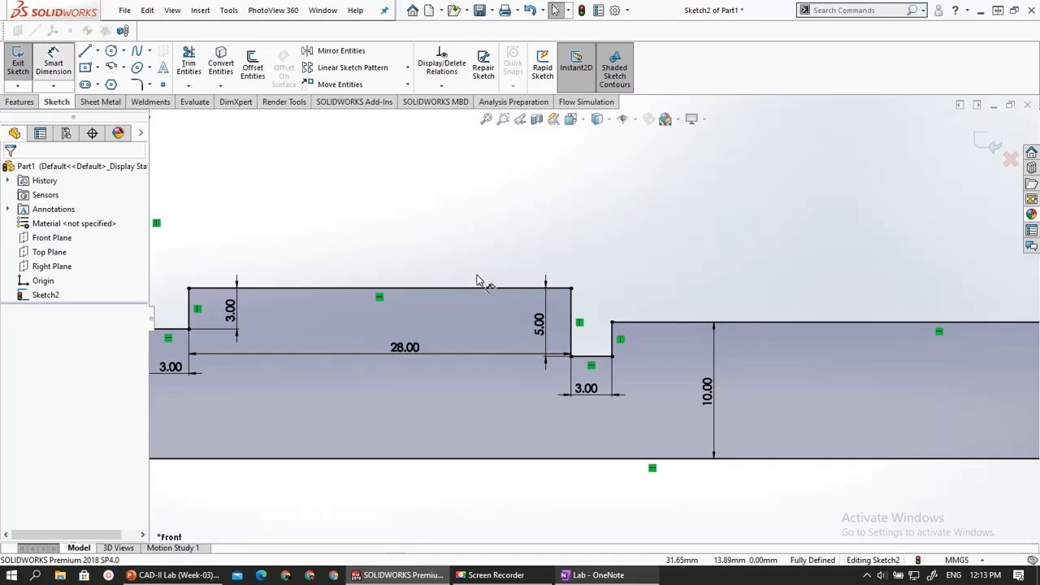
pyautogui.click(593, 469)
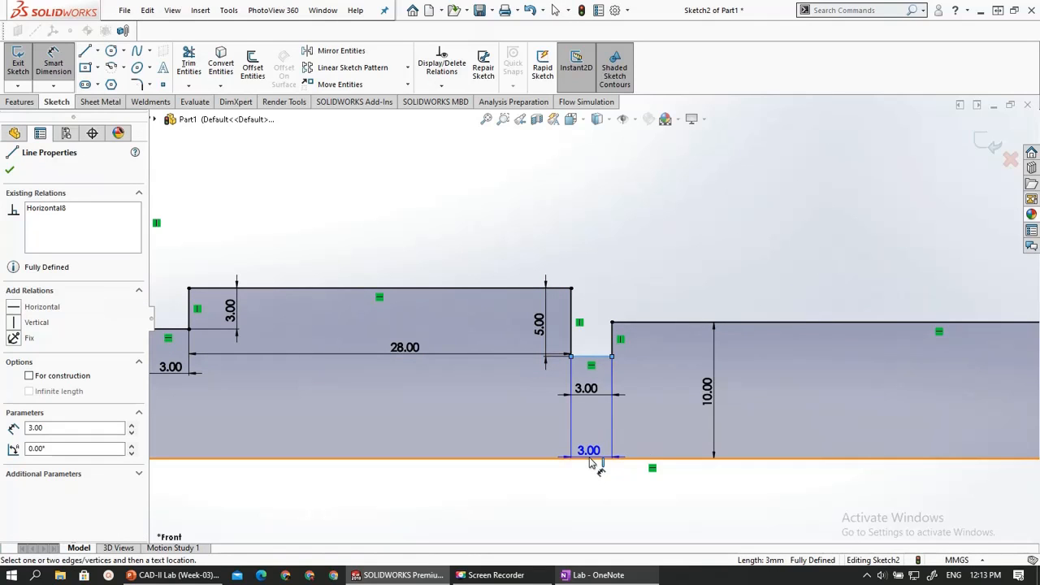
pyautogui.click(592, 460)
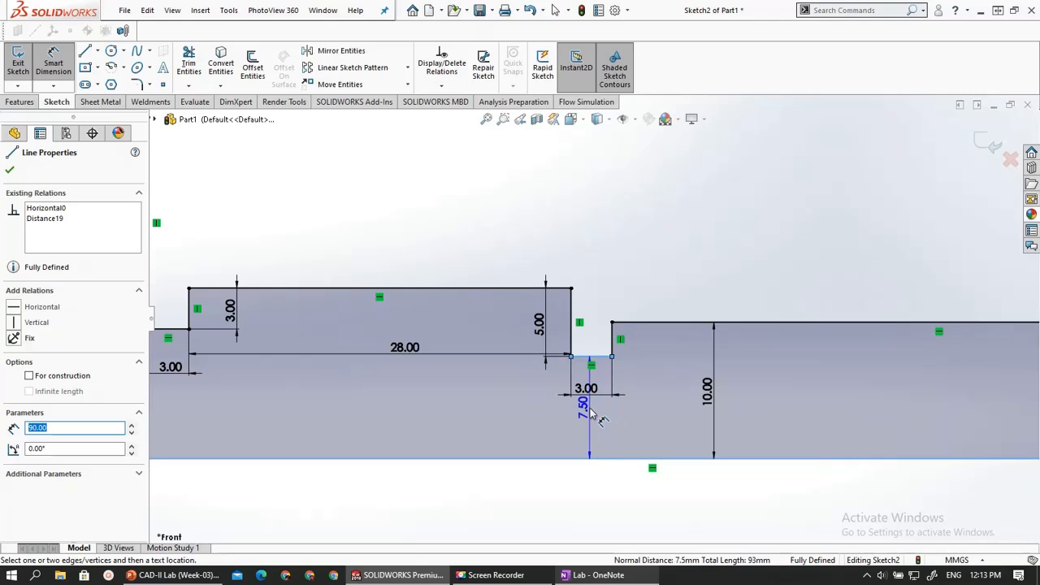
pyautogui.press('Escape')
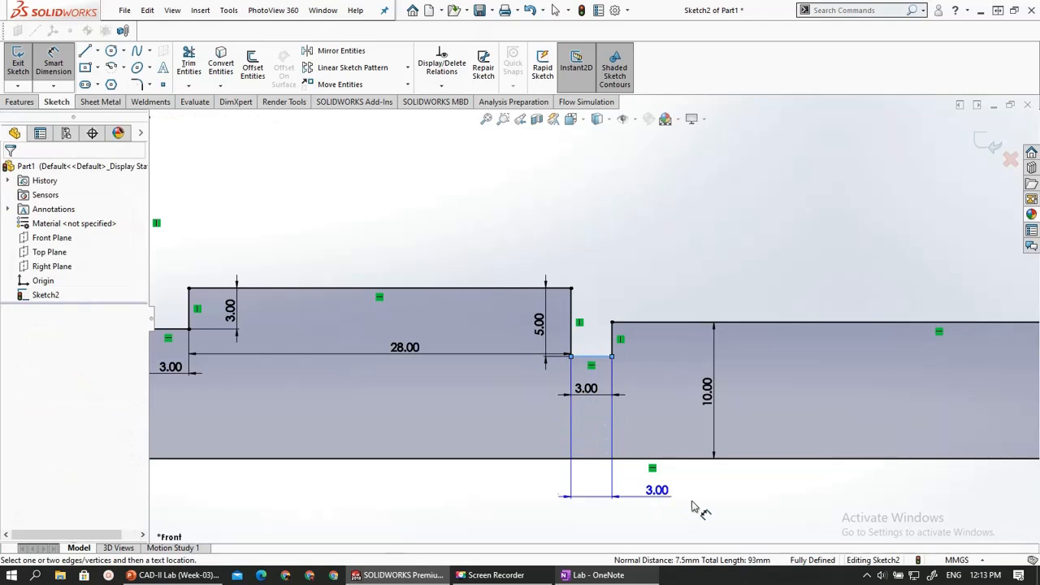
pyautogui.press('Escape')
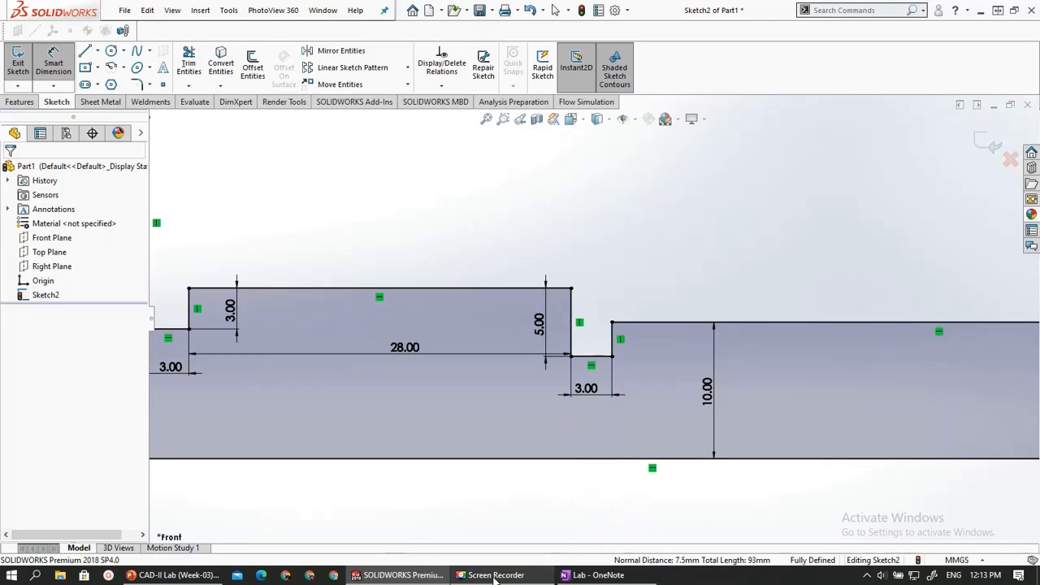
# Correct the second undercut's depth calculation in the OneNote text notes to 12.5-7=5.5
pyautogui.click(566, 574)
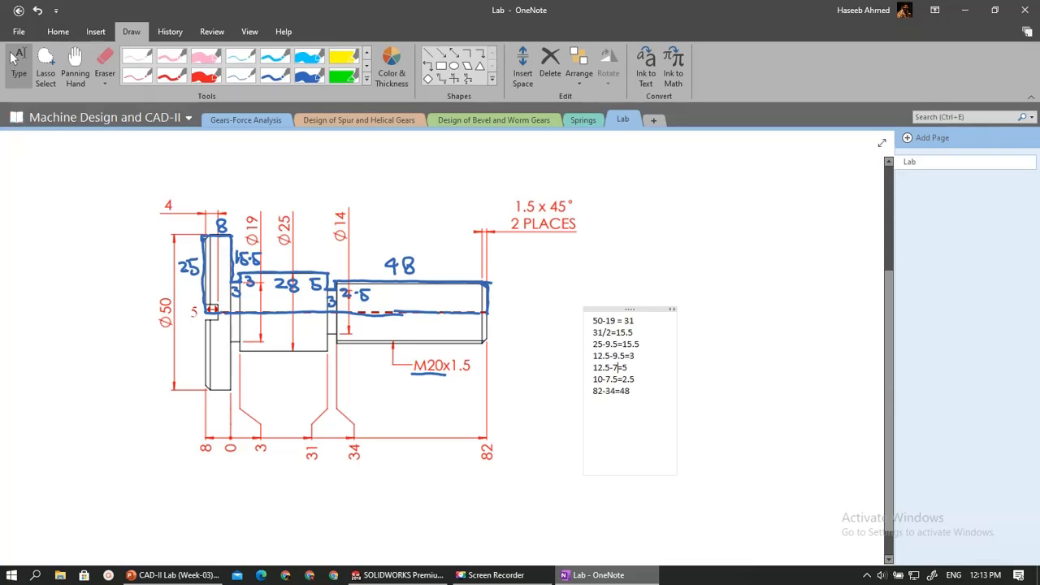
pyautogui.write('.5')
pyautogui.press('Return')
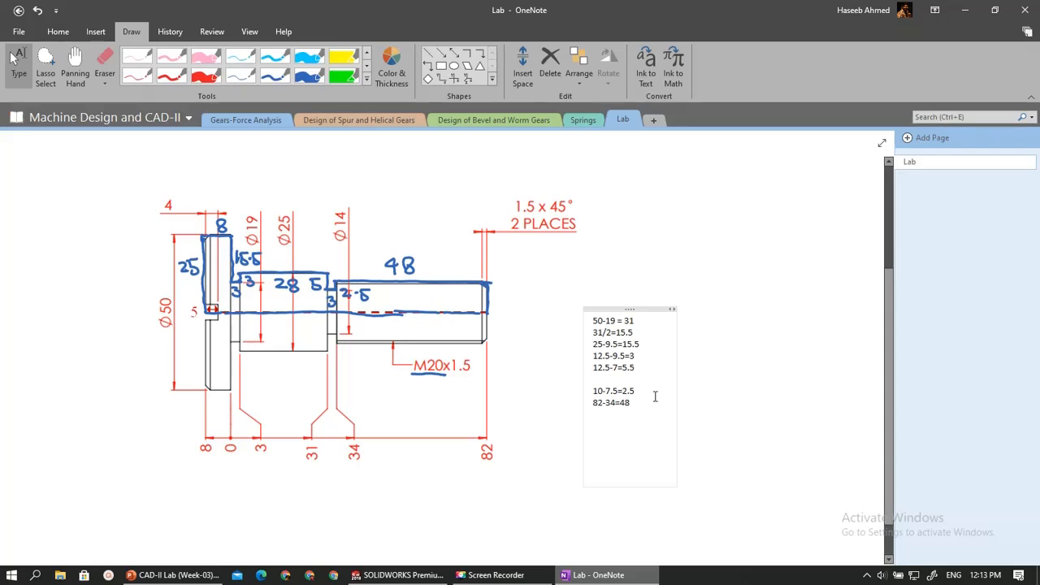
pyautogui.press('BackSpace')
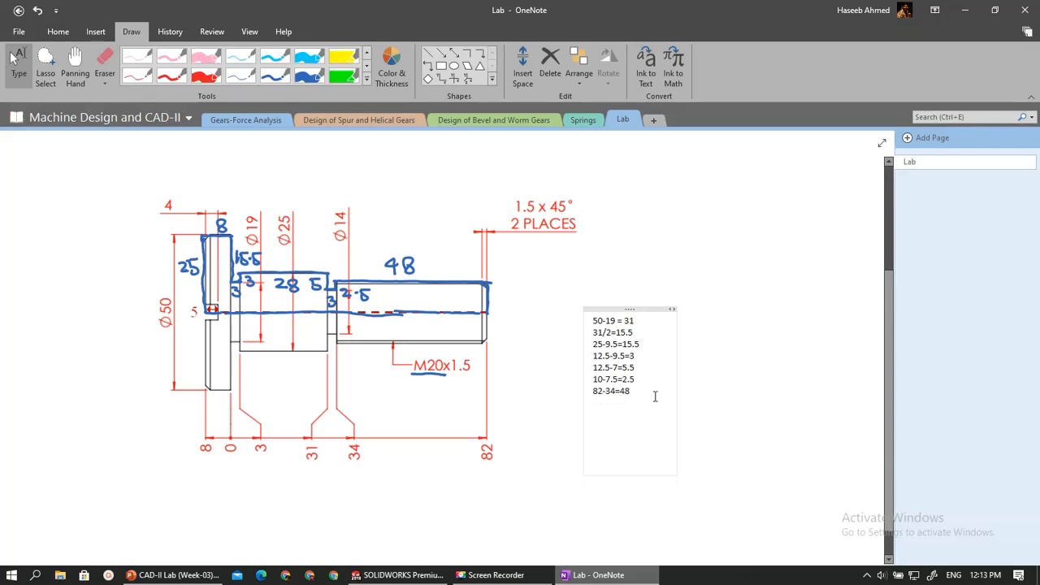
# Return to SOLIDWORKS and set the depth of the second undercut from the middle section's upper edge to 5.5 mm
pyautogui.click(398, 575)
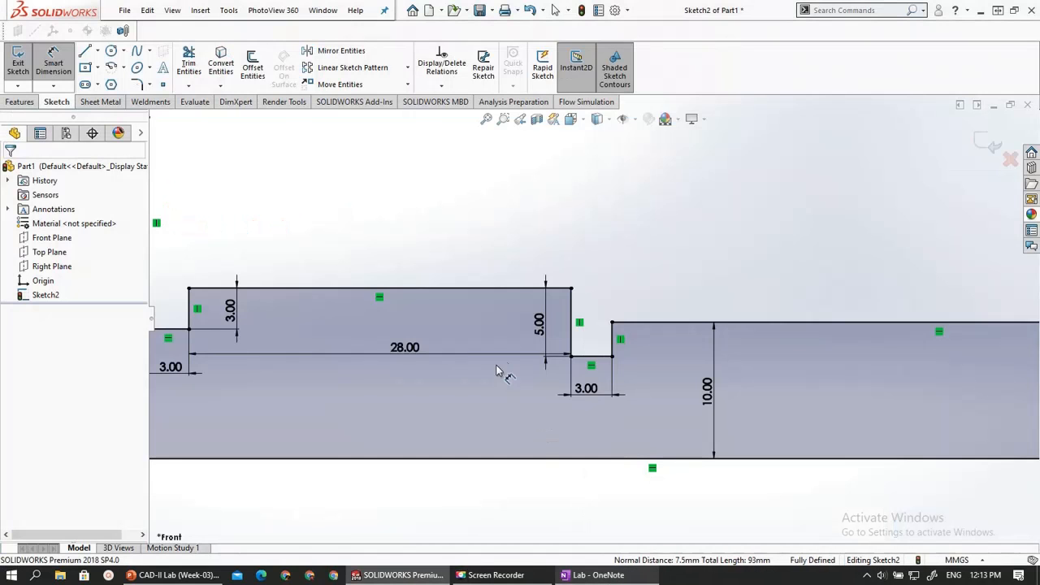
pyautogui.scroll(1, 543, 339)
pyautogui.scroll(-2, 546, 334)
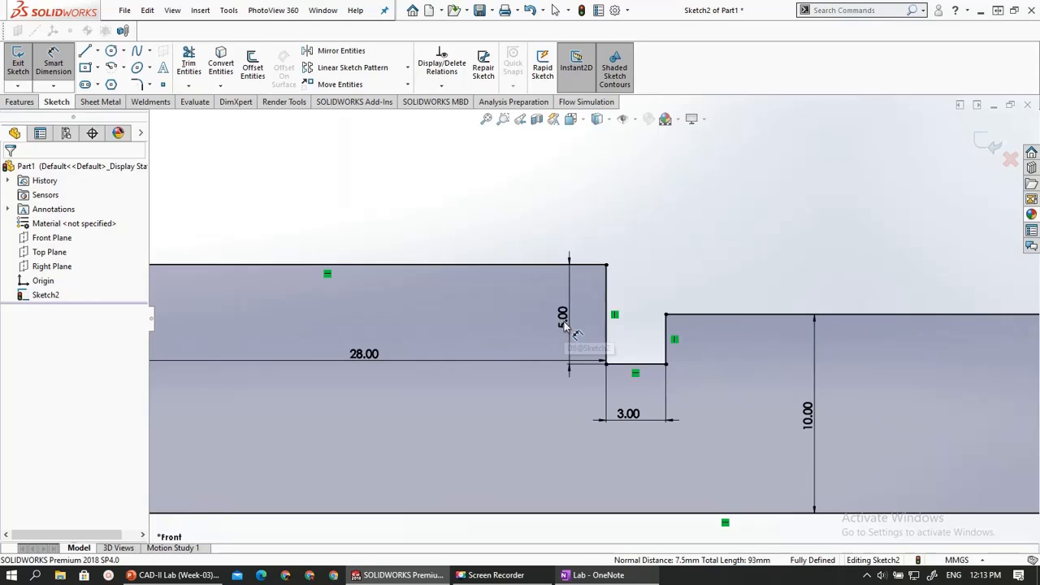
pyautogui.press('Escape')
pyautogui.click(565, 326)
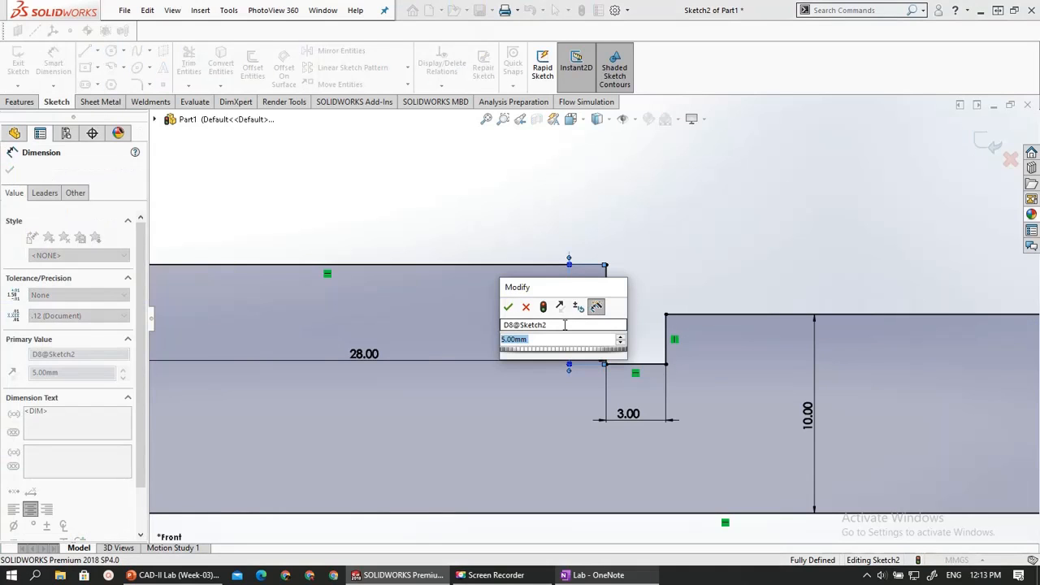
pyautogui.write('5.5')
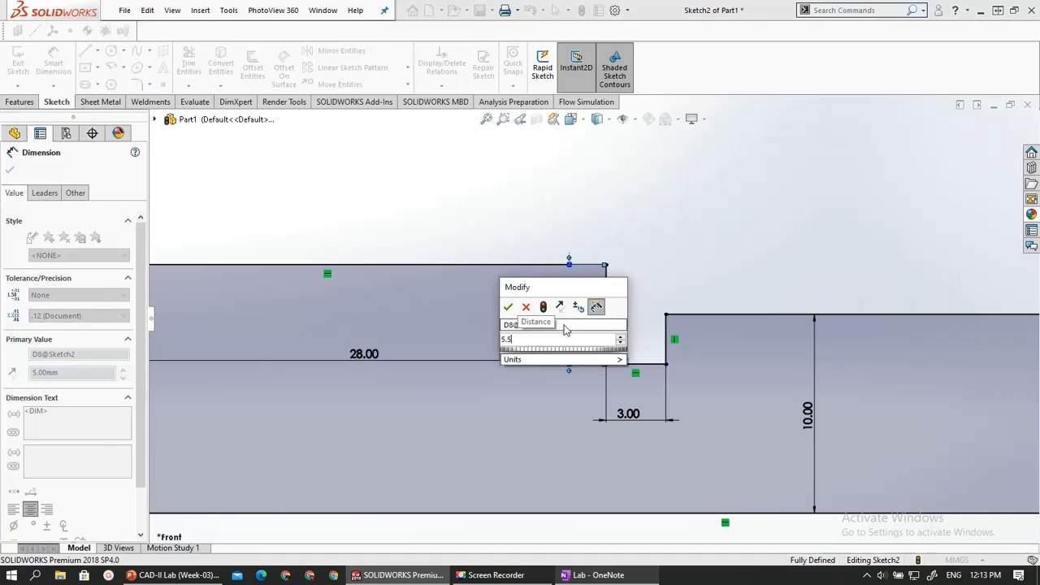
pyautogui.press('Return')
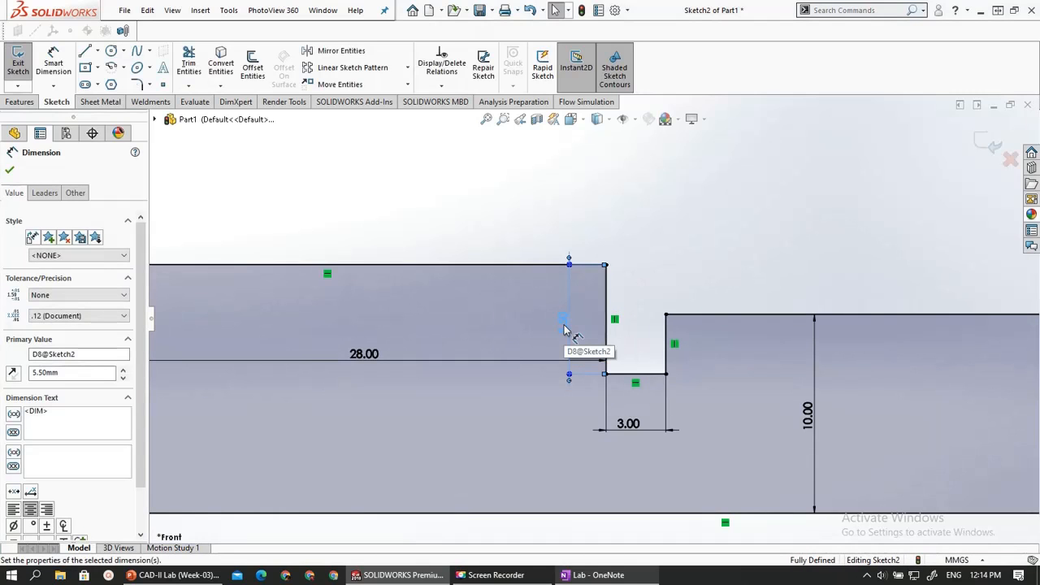
# Measure the vertical distance between the middle section's upper edge and the axis line without keeping a dimension
pyautogui.scroll(6, 552, 326)
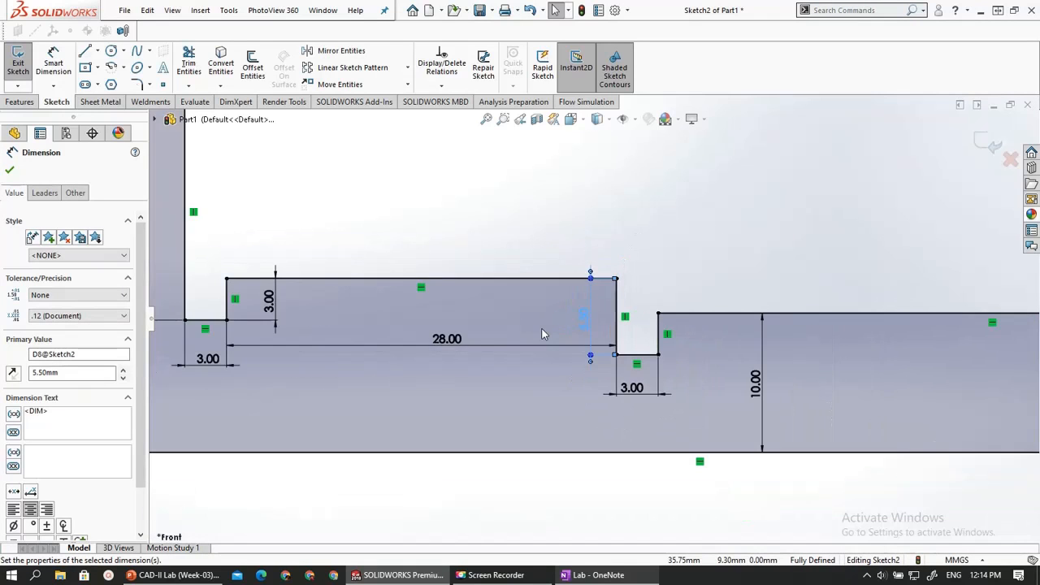
pyautogui.scroll(-2, 364, 292)
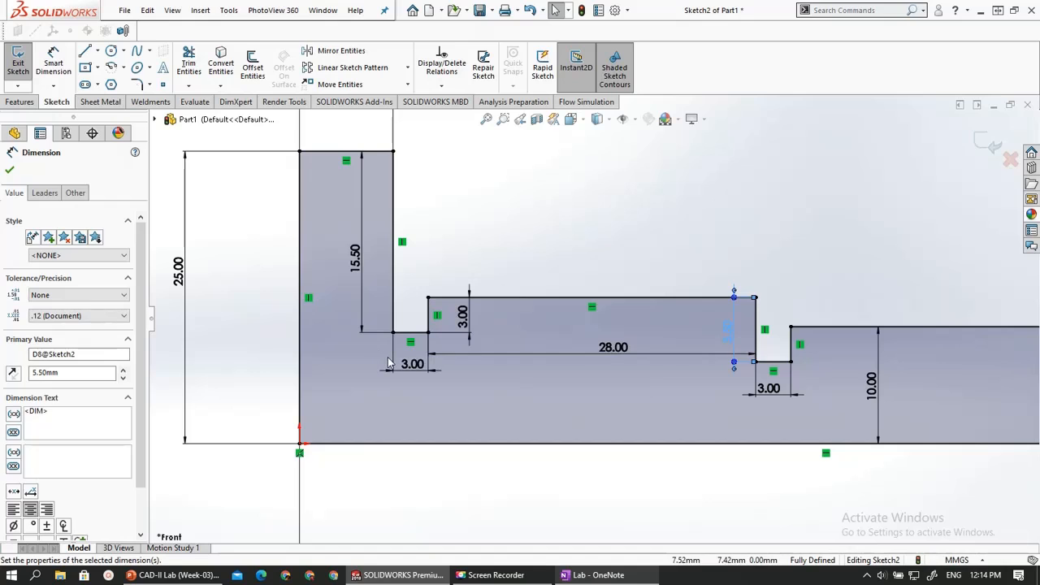
pyautogui.press('Escape')
pyautogui.scroll(-2, 389, 364)
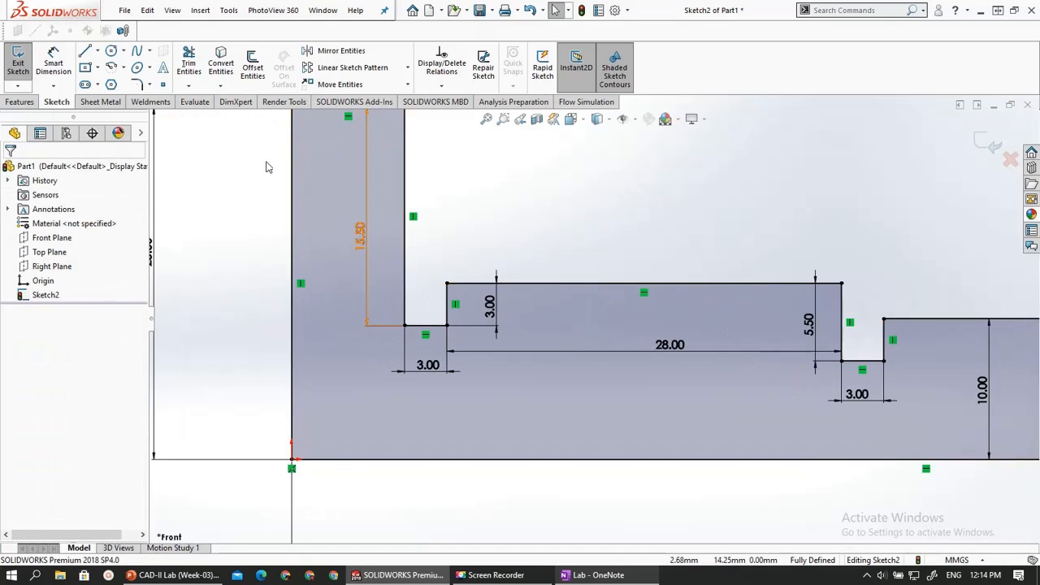
pyautogui.click(53, 65)
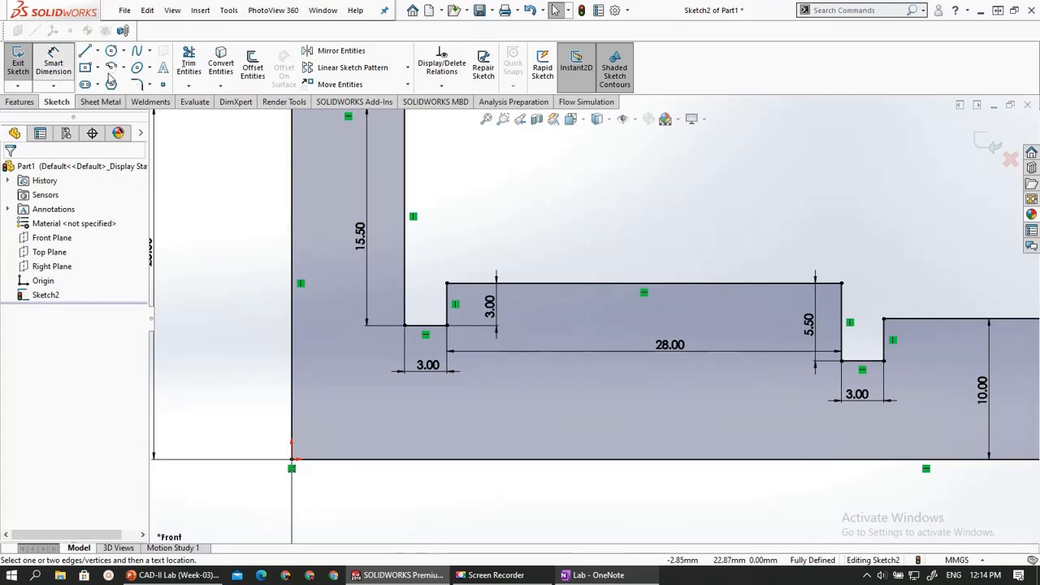
pyautogui.click(468, 284)
pyautogui.click(507, 465)
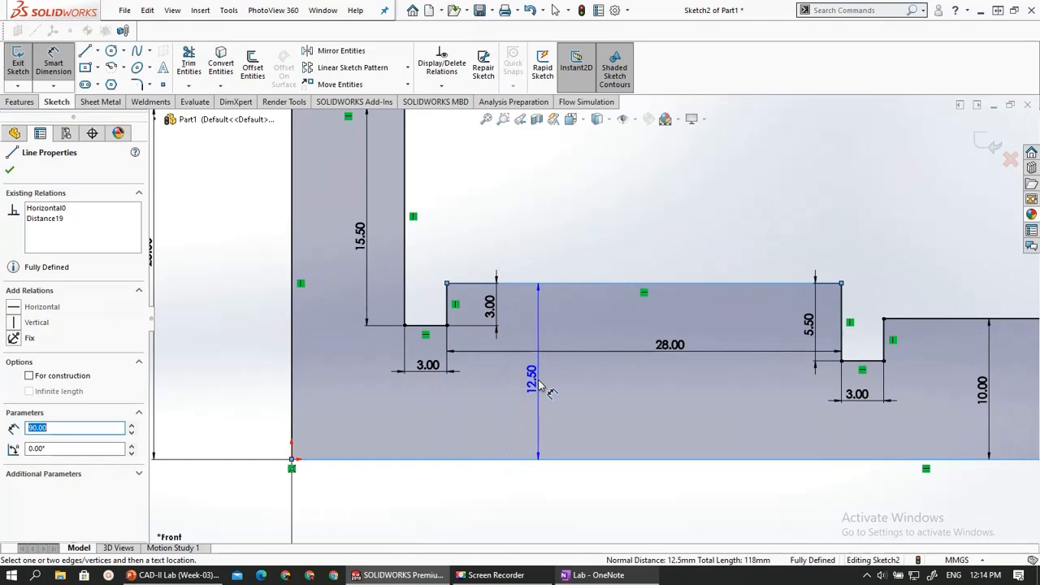
pyautogui.click(621, 459)
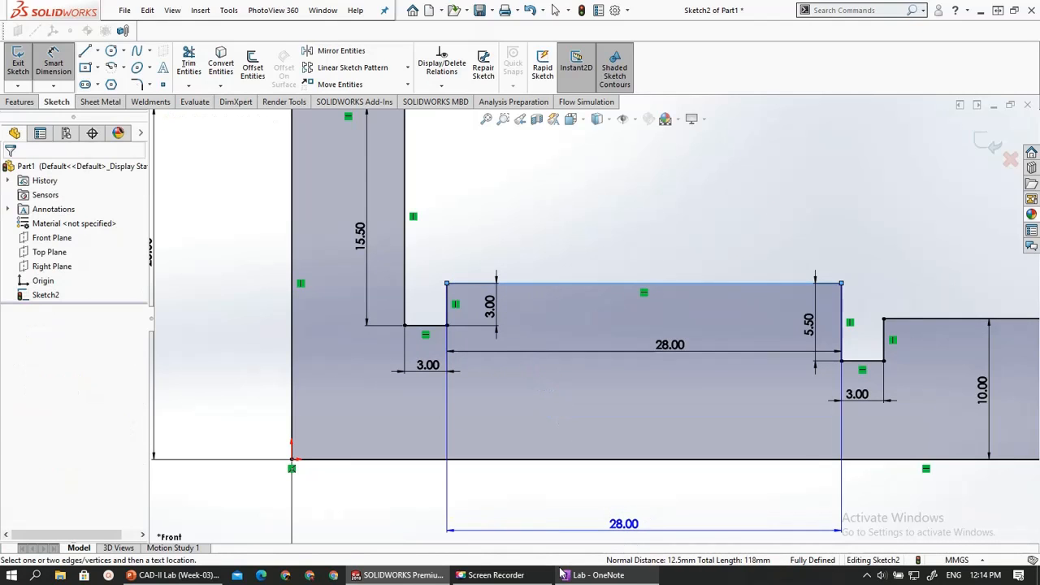
pyautogui.press('Escape')
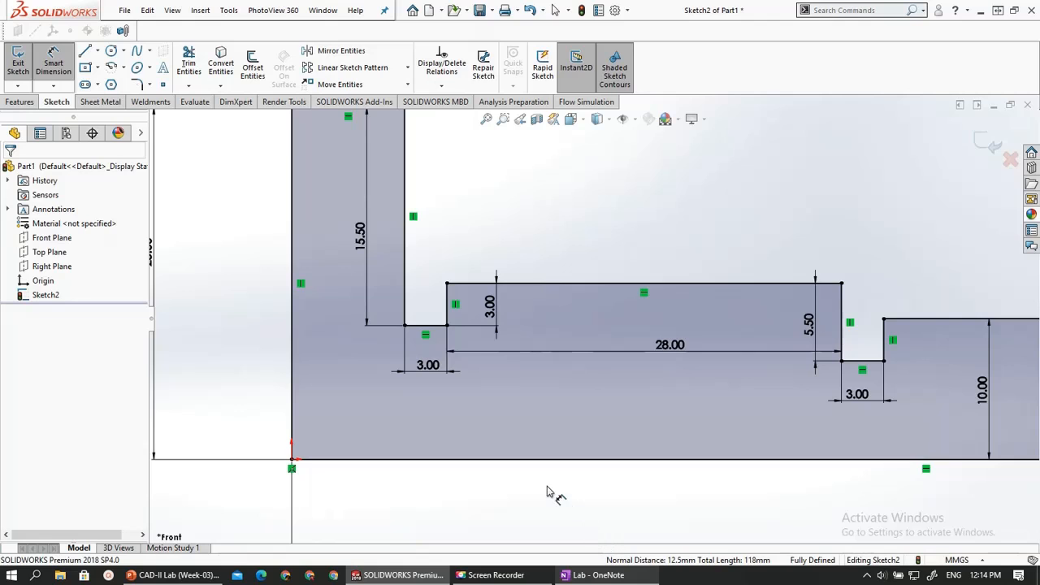
# Check the OneNote calculations, and measure the first undercut floor's distance from the axis line in SOLIDWORKS without keeping a dimension
pyautogui.click(585, 575)
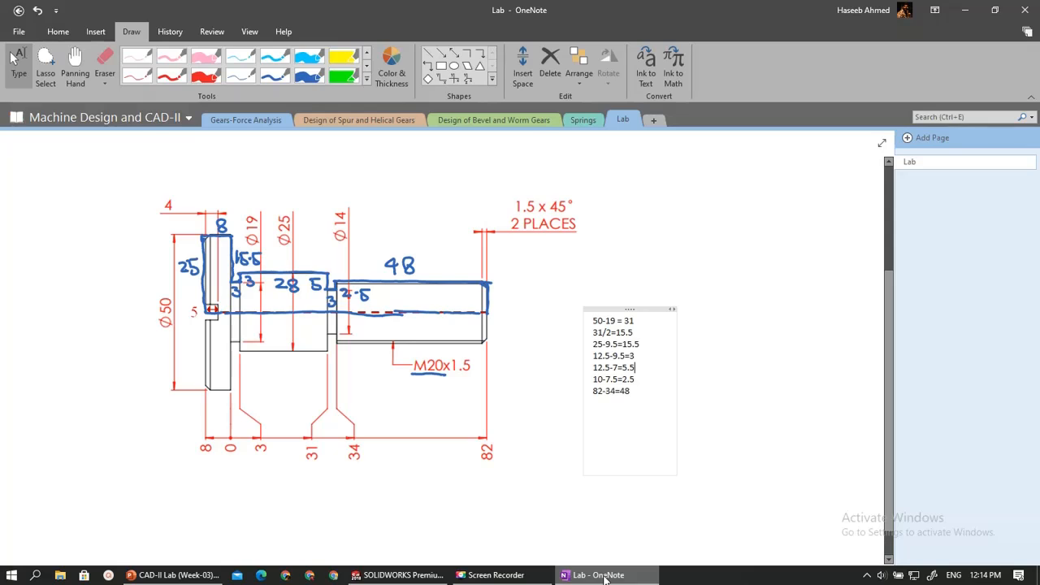
pyautogui.click(601, 575)
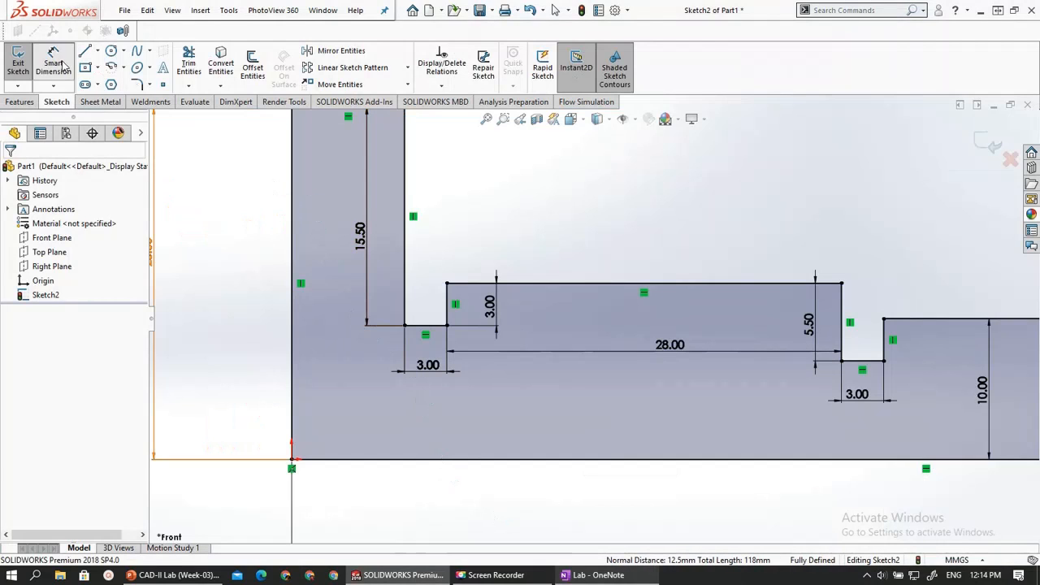
pyautogui.click(63, 65)
pyautogui.click(431, 330)
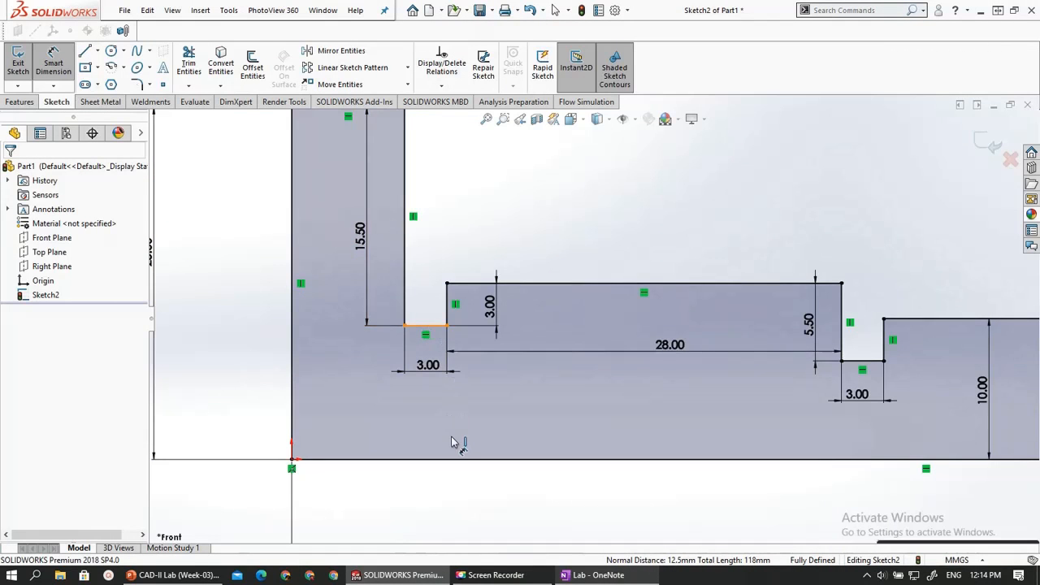
pyautogui.click(447, 460)
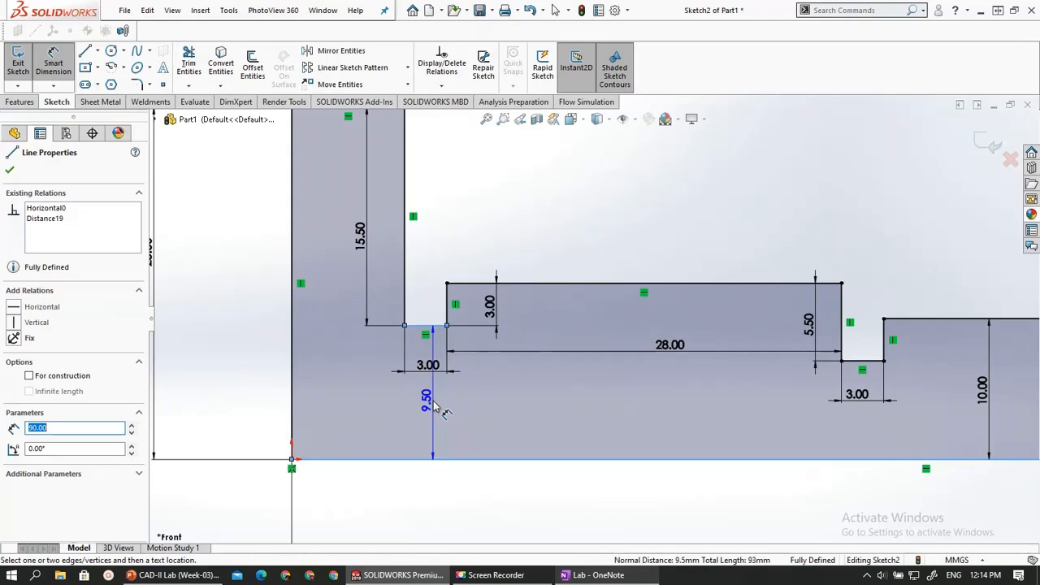
pyautogui.press('Escape')
pyautogui.scroll(5, 406, 399)
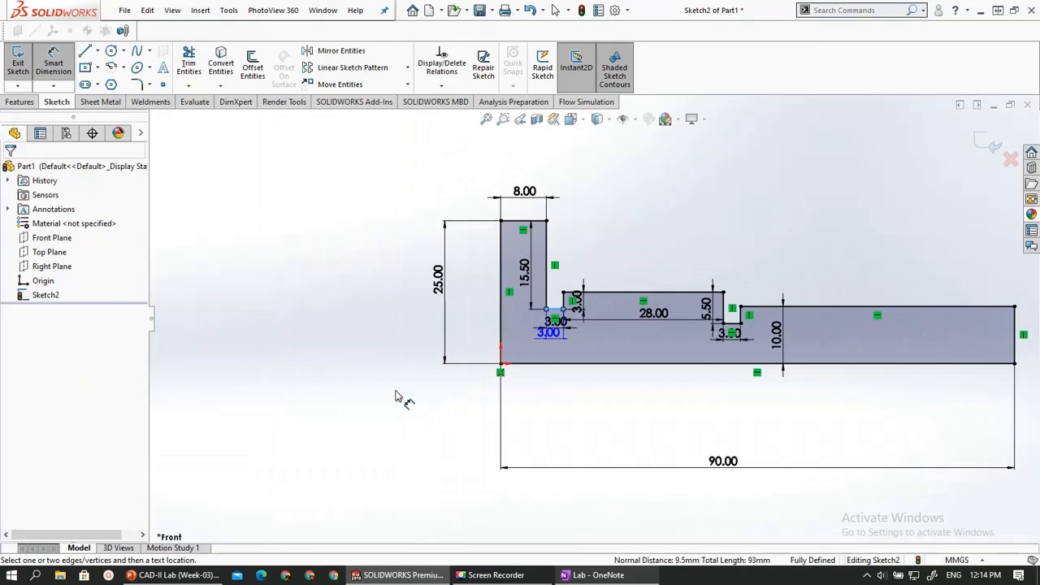
pyautogui.scroll(3, 396, 391)
pyautogui.scroll(-1, 846, 363)
pyautogui.press('Escape')
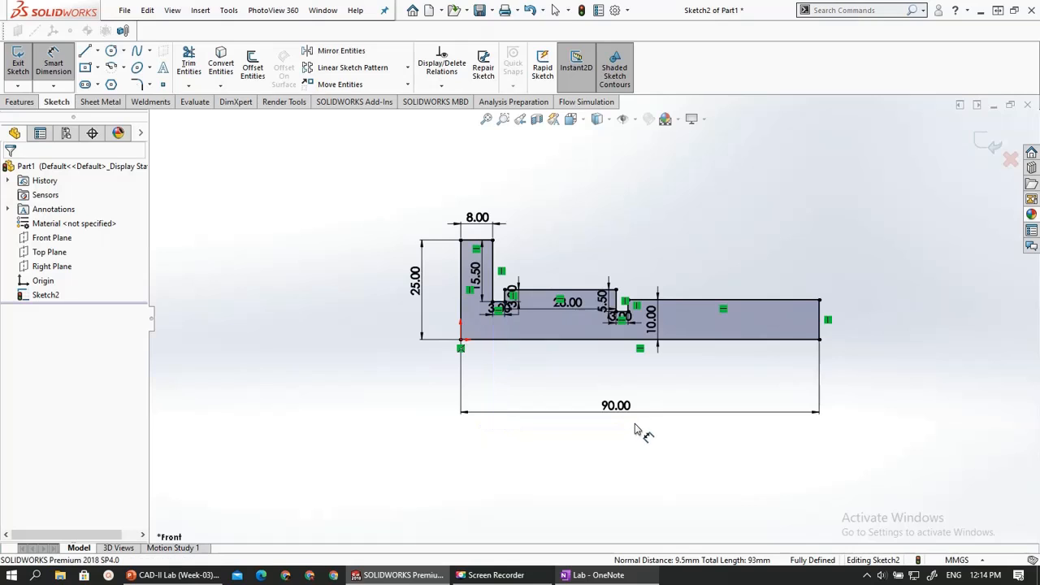
# Exit the dimensioned half-profile sketch and clear its selection
pyautogui.scroll(-2, 760, 347)
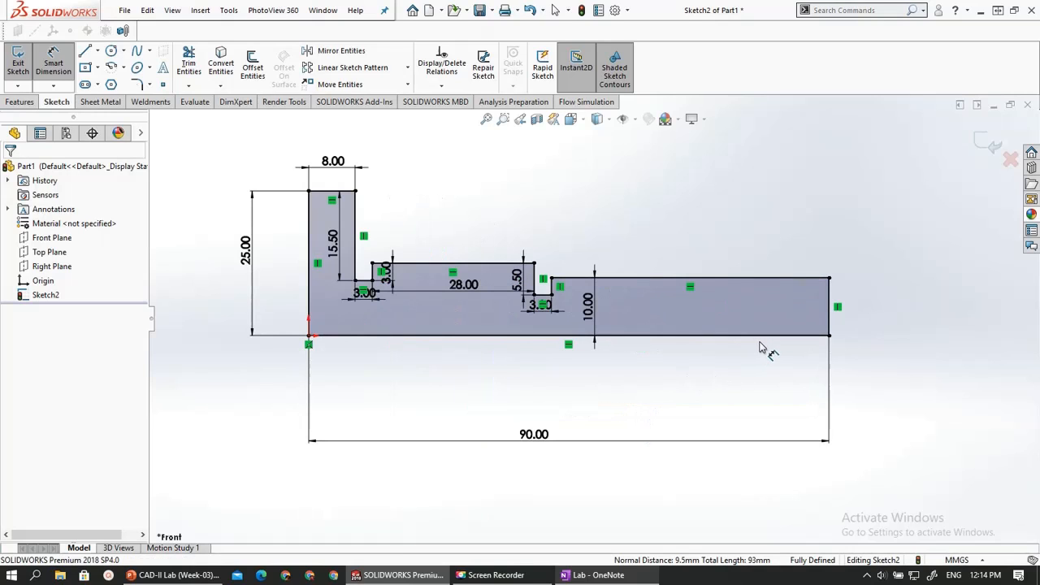
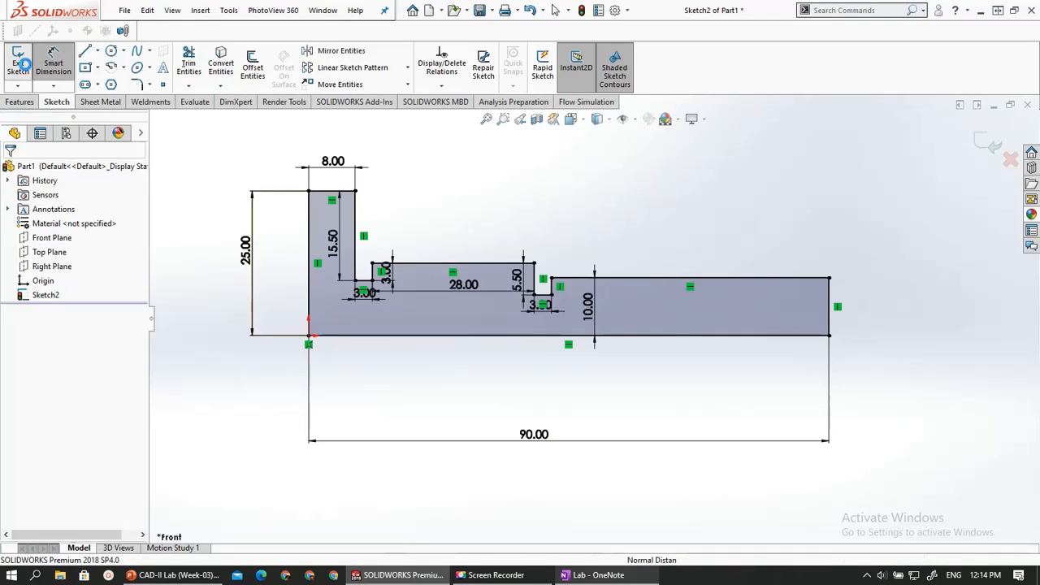
pyautogui.click(27, 71)
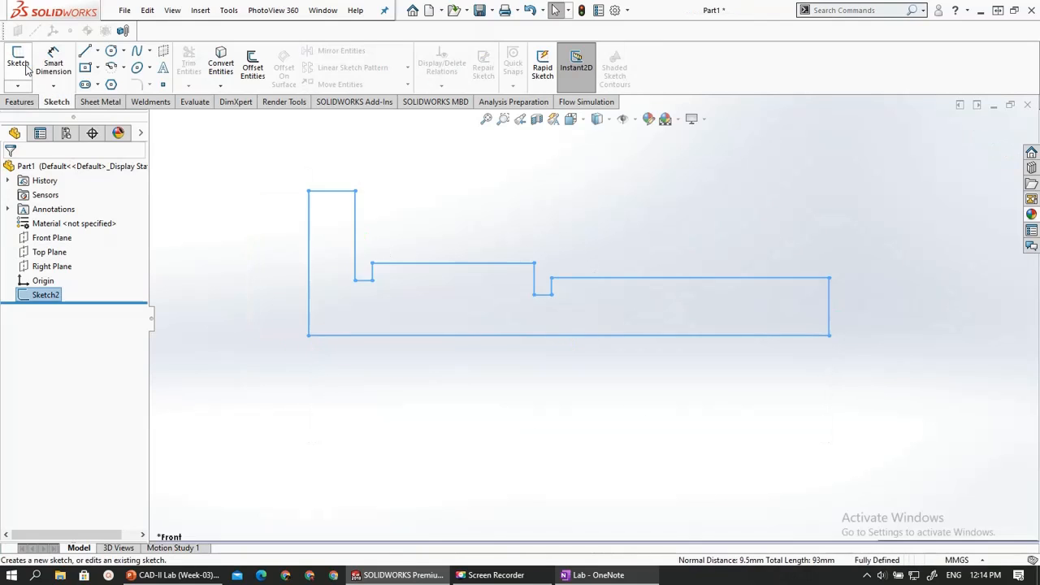
pyautogui.rightClick(46, 295)
pyautogui.click(262, 210)
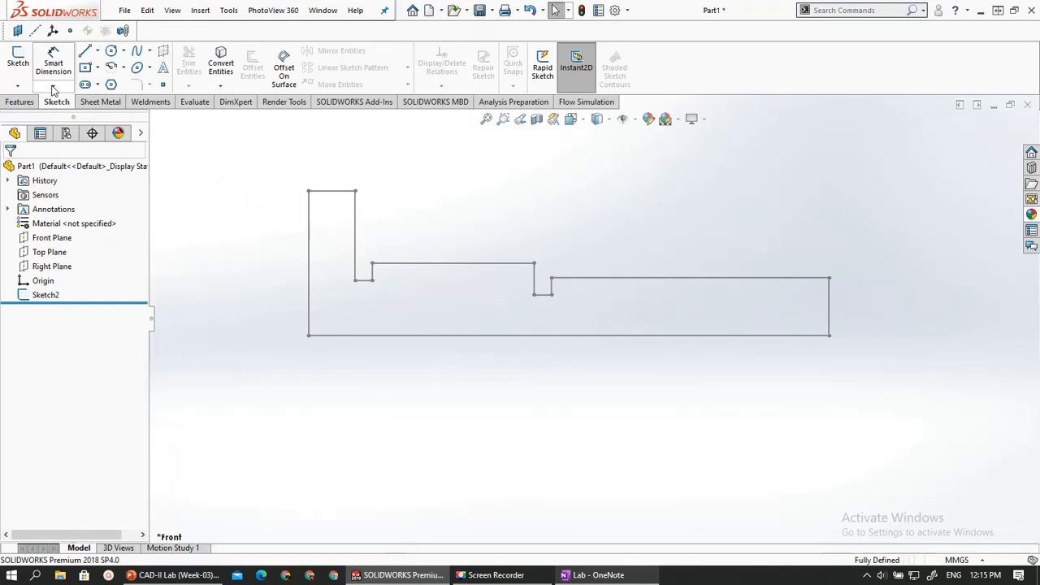
# Revolve the half-profile sketch 360 degrees about its long axis line as a solid boss, with Thin Feature off
pyautogui.click(32, 104)
pyautogui.click(62, 65)
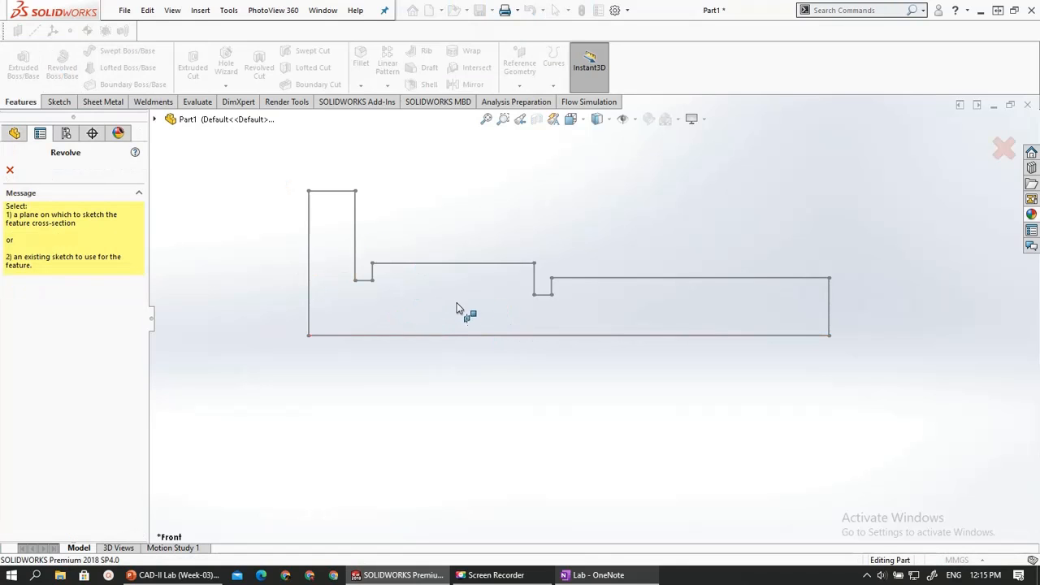
pyautogui.click(443, 263)
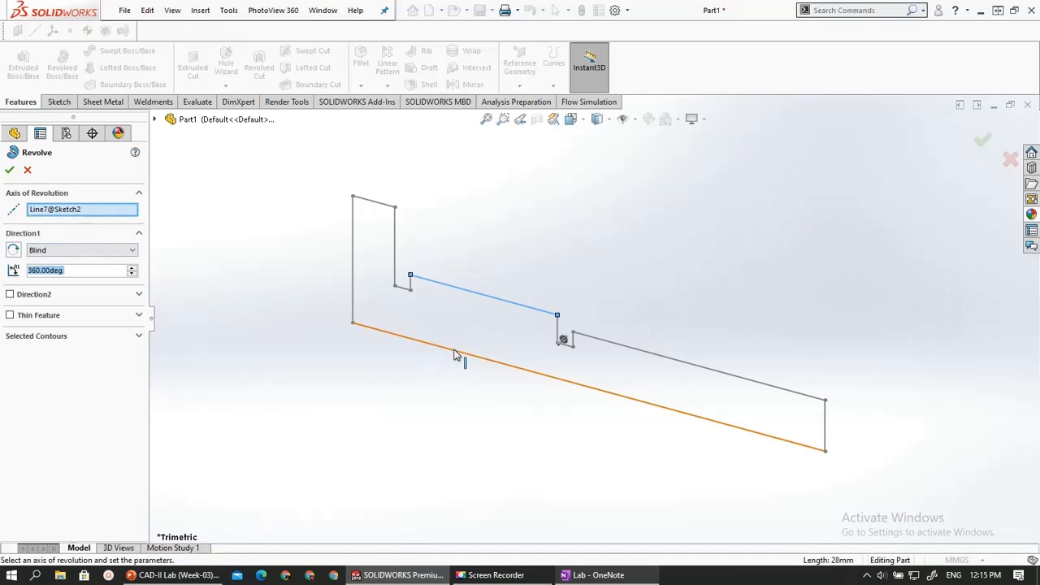
pyautogui.click(508, 367)
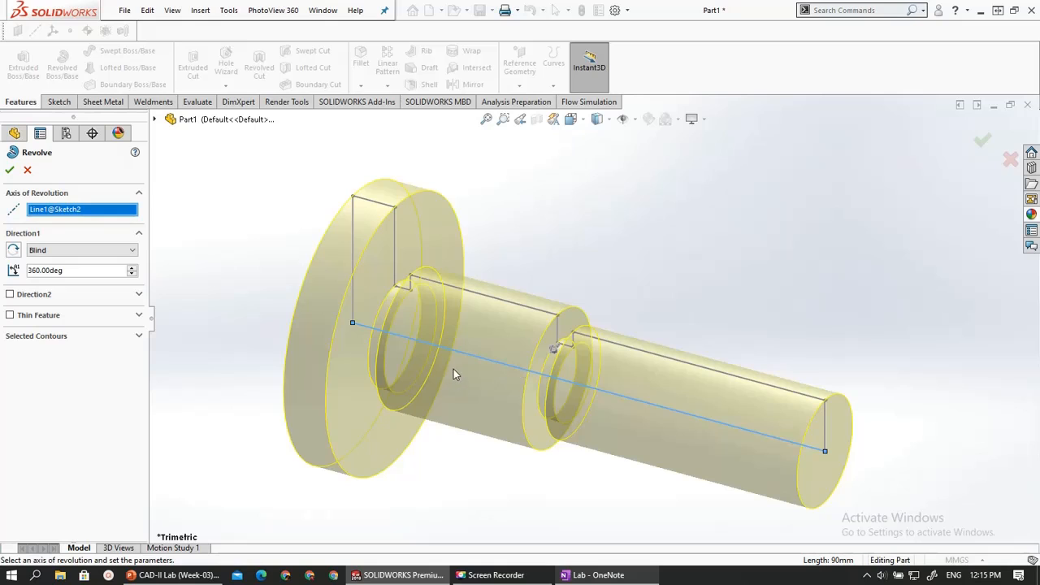
pyautogui.moveTo(487, 408); pyautogui.dragTo(515, 395, button='middle')
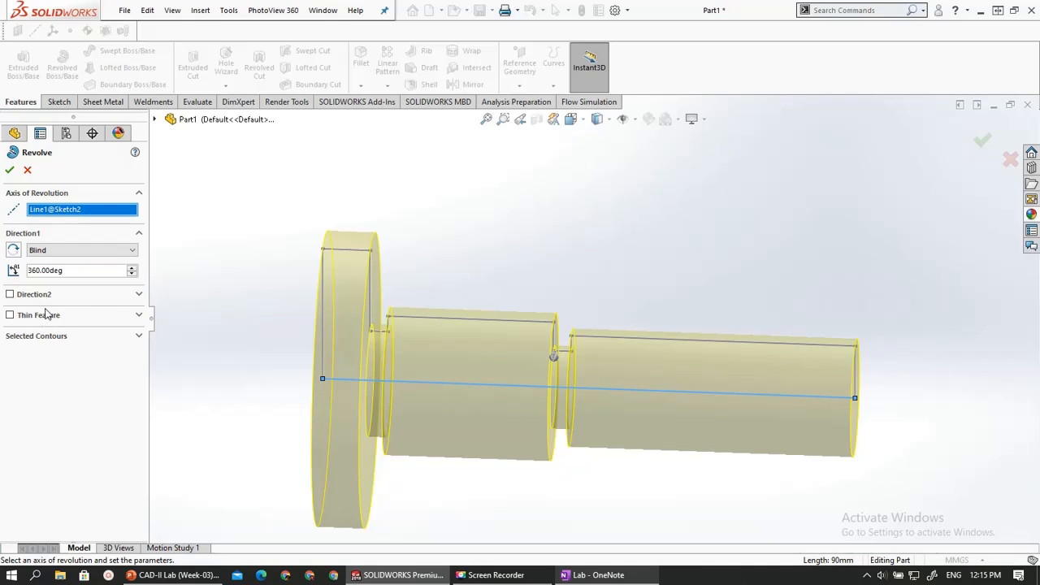
pyautogui.click(10, 315)
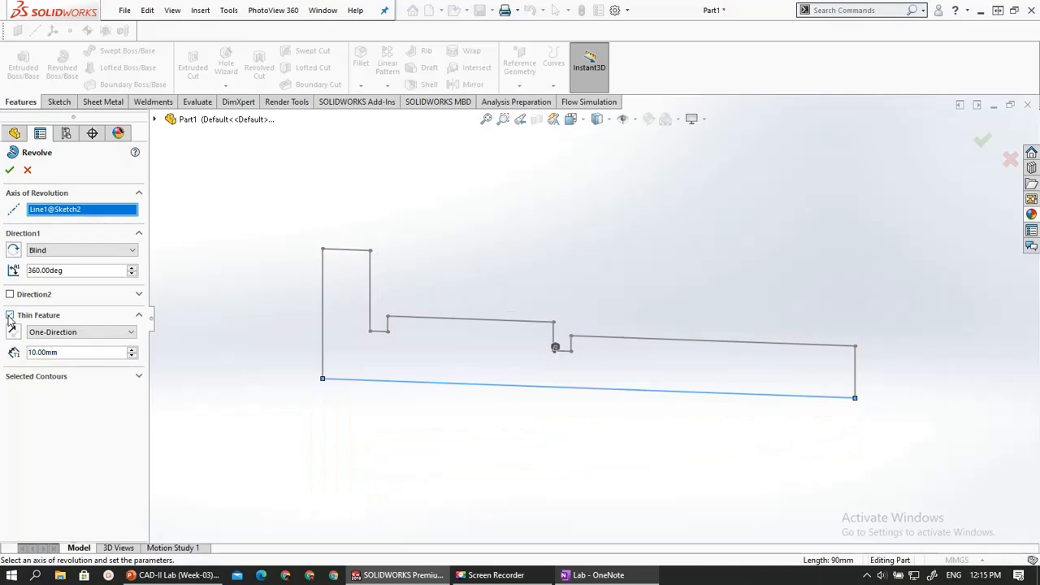
pyautogui.click(10, 315)
pyautogui.click(9, 315)
pyautogui.click(10, 315)
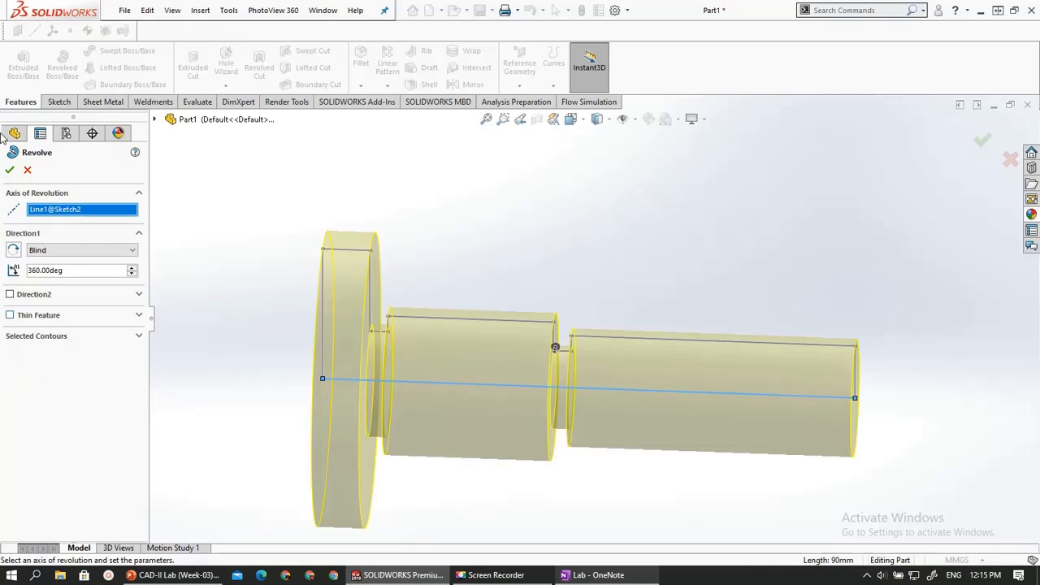
pyautogui.click(10, 170)
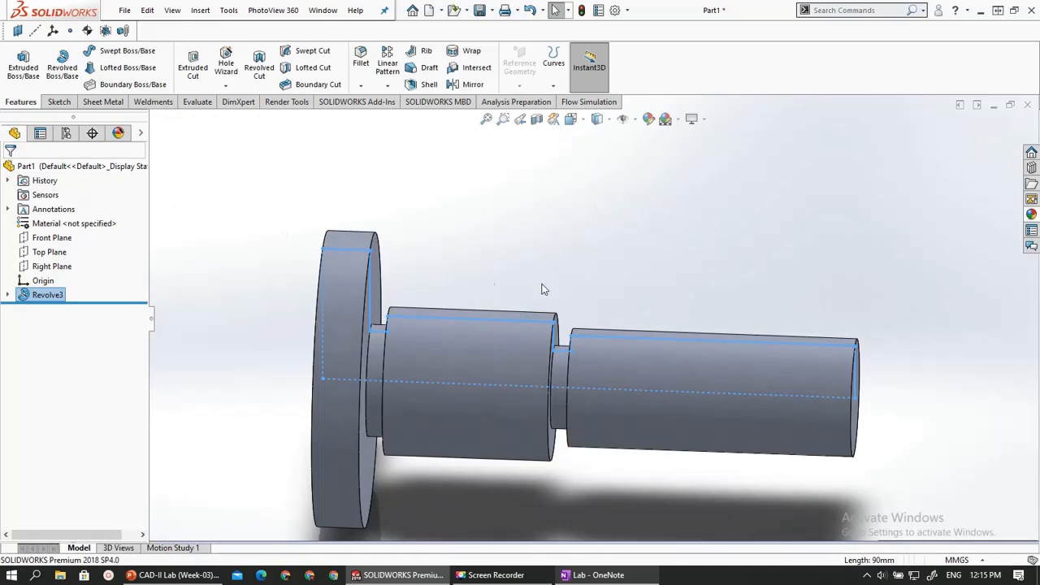
# Chamfer the free end edge of the bolt's longest shank section with a distance of 1.5 mm at 45 degrees
pyautogui.scroll(3, 696, 310)
pyautogui.click(866, 358)
pyautogui.scroll(-5, 785, 342)
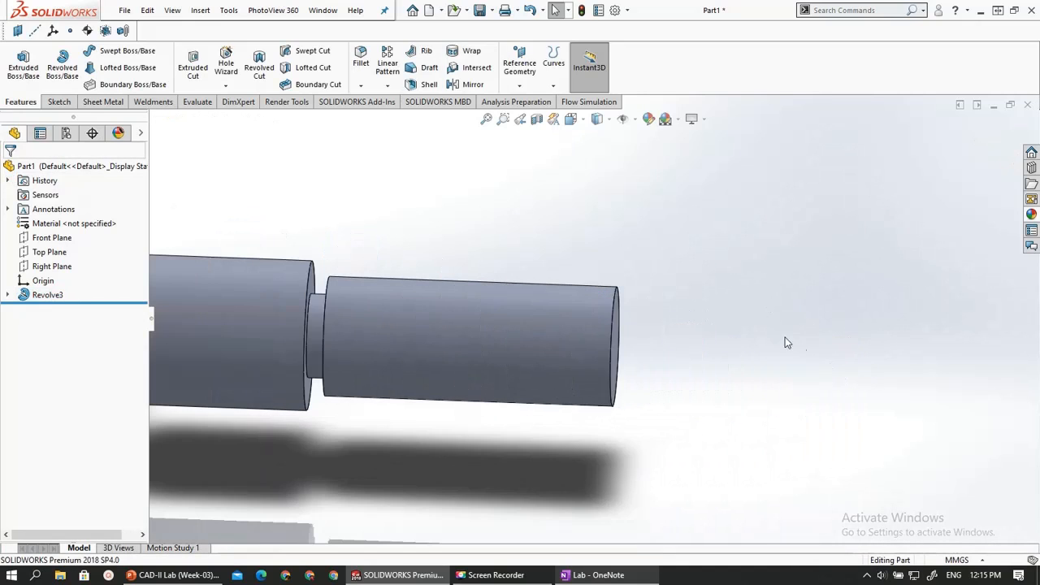
pyautogui.scroll(-3, 585, 305)
pyautogui.scroll(4, 588, 309)
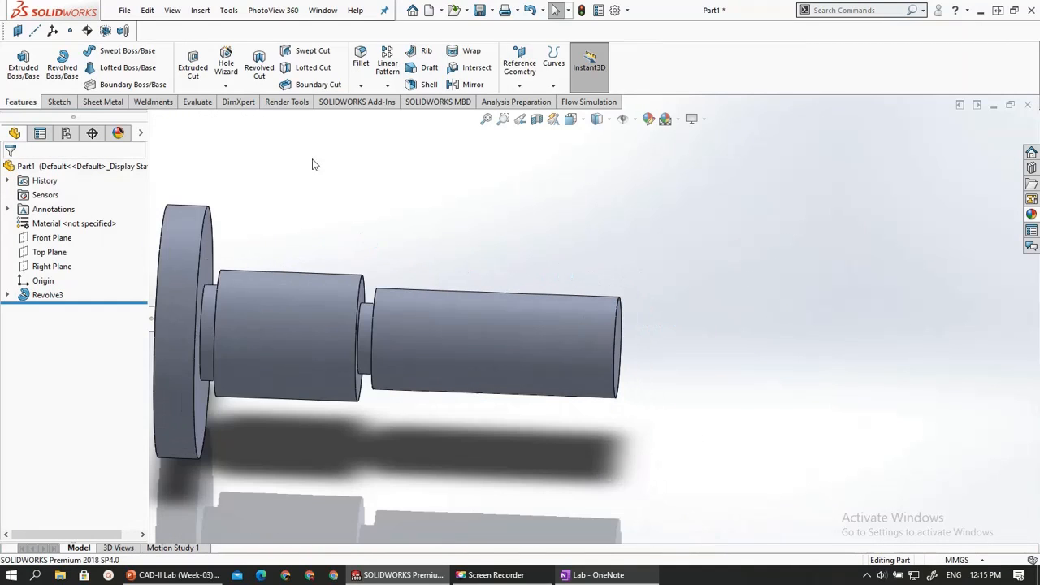
pyautogui.click(360, 85)
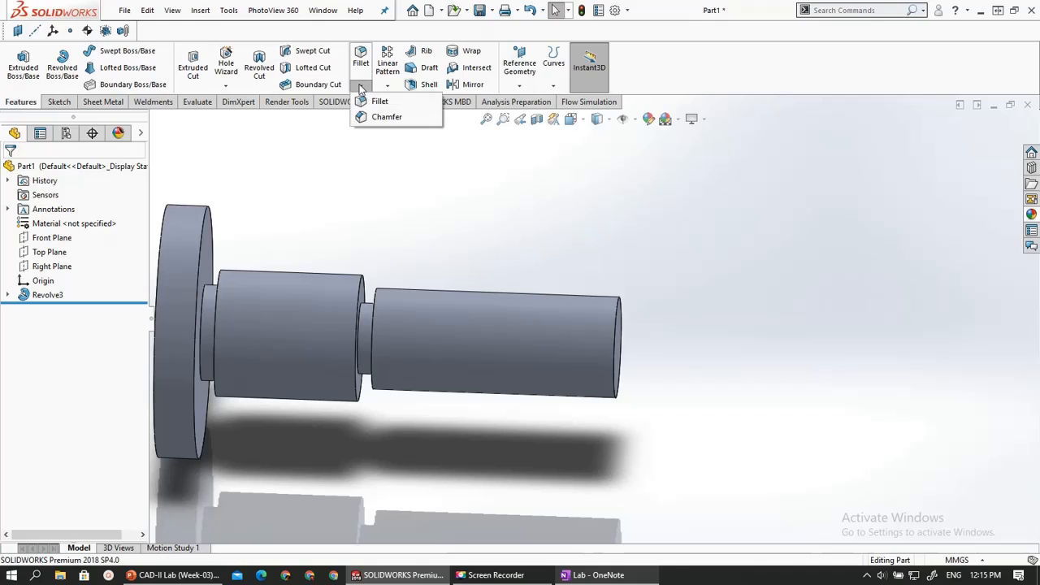
pyautogui.click(369, 120)
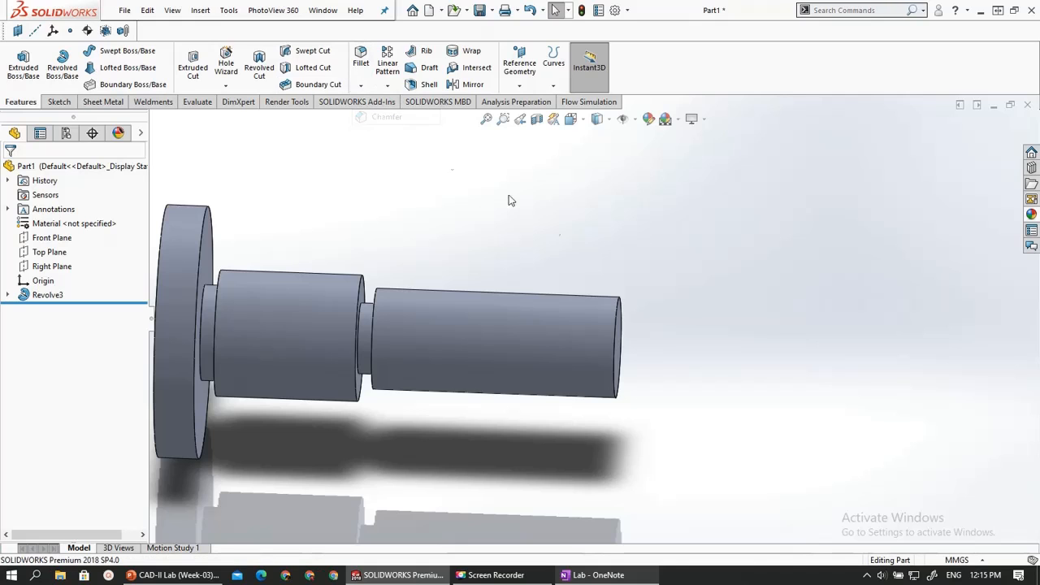
pyautogui.click(618, 302)
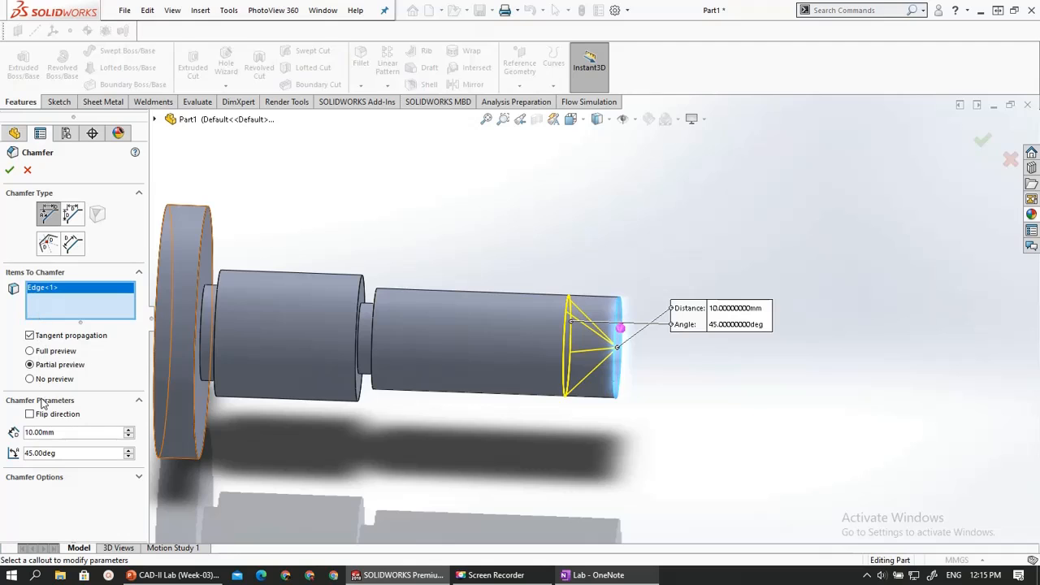
pyautogui.click(45, 433)
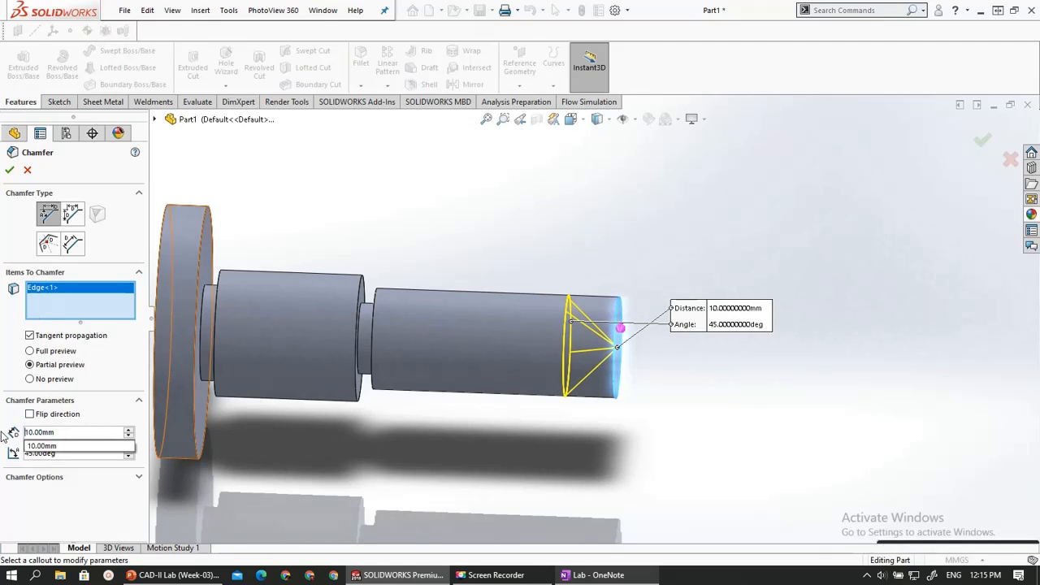
pyautogui.write('1.5')
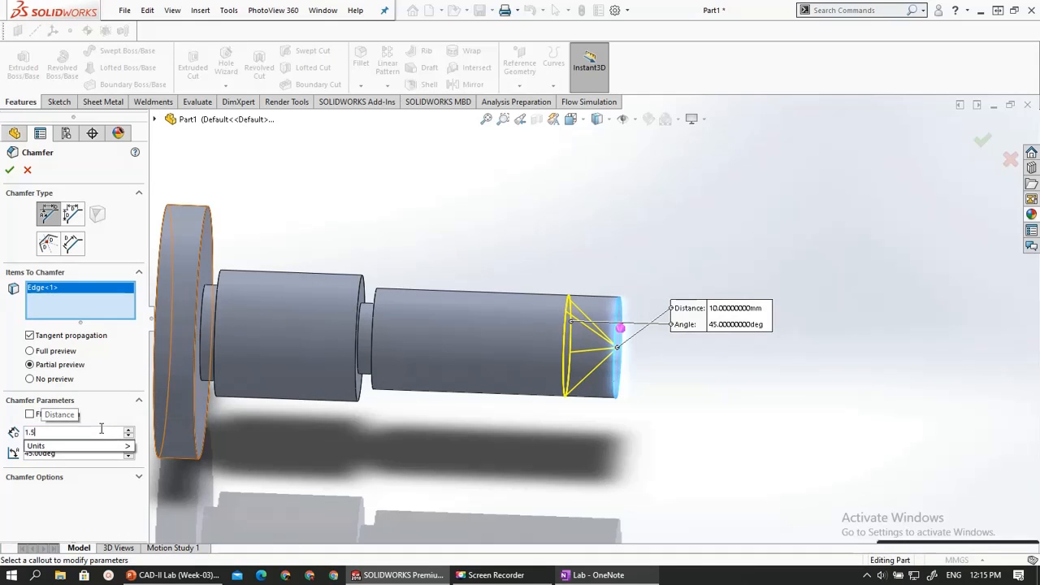
pyautogui.press('Return')
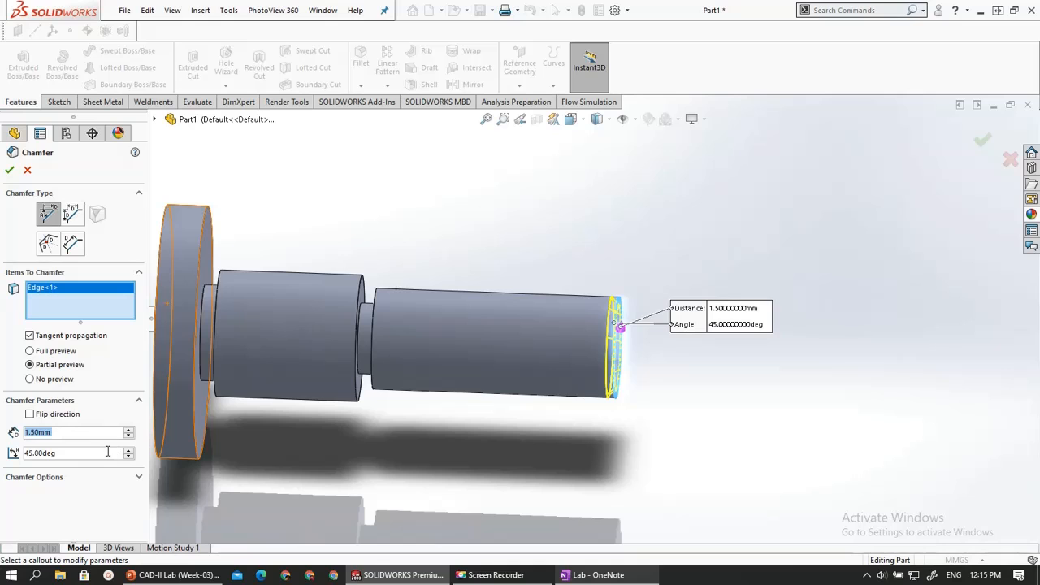
pyautogui.click(9, 170)
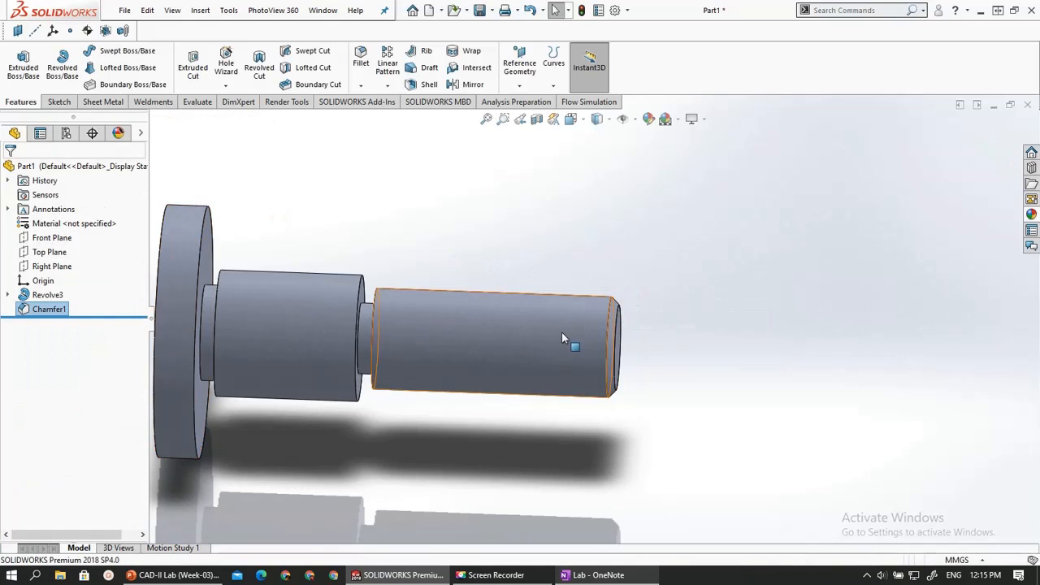
# Check the 1.5 x 45° chamfer callout in OneNote, and chamfer both outer rim edges of the bolt's head in SOLIDWORKS
pyautogui.scroll(-4, 564, 332)
pyautogui.scroll(5, 564, 333)
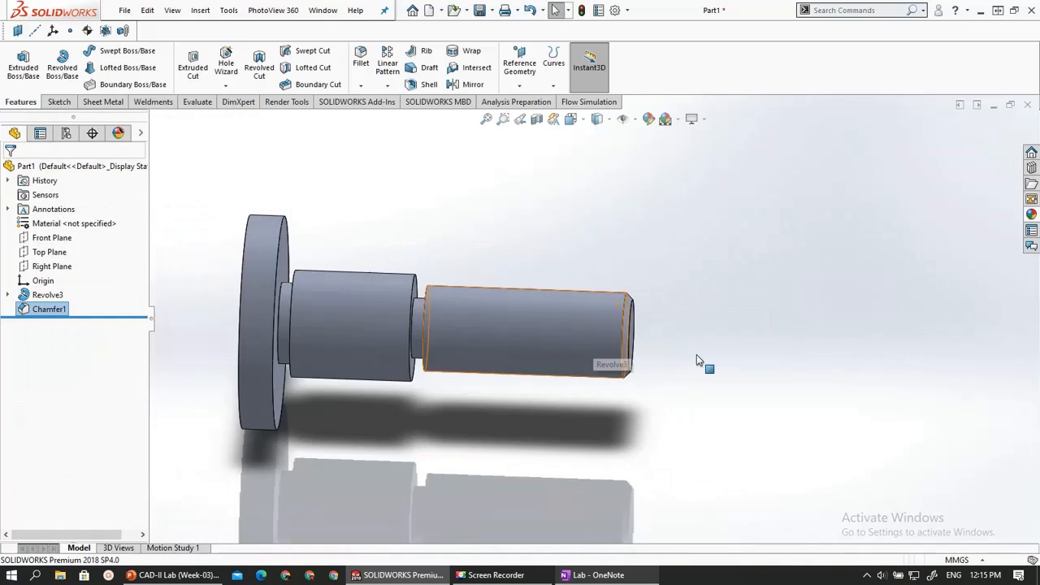
pyautogui.click(572, 575)
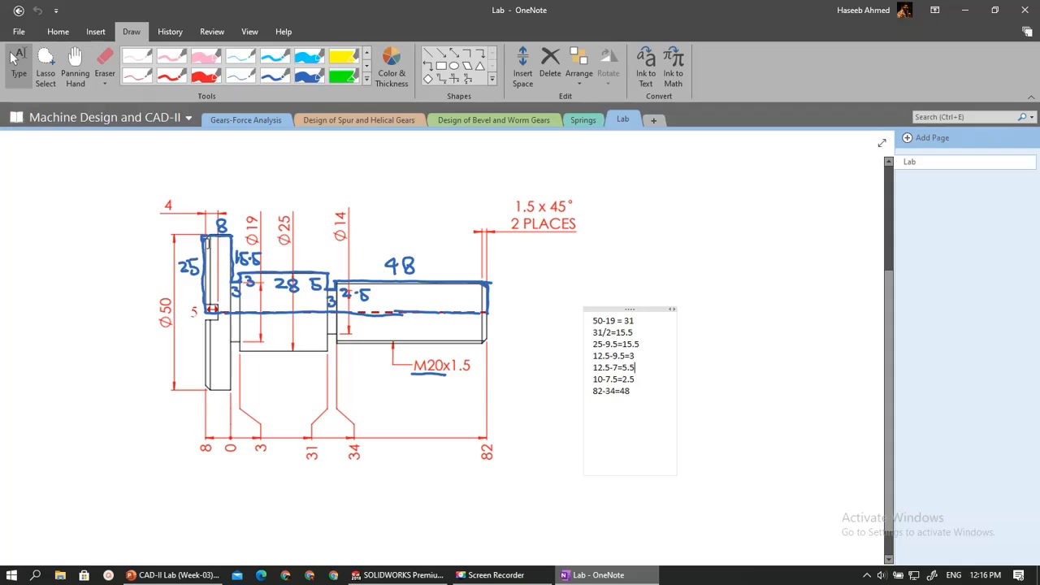
pyautogui.click(597, 575)
pyautogui.scroll(-3, 216, 245)
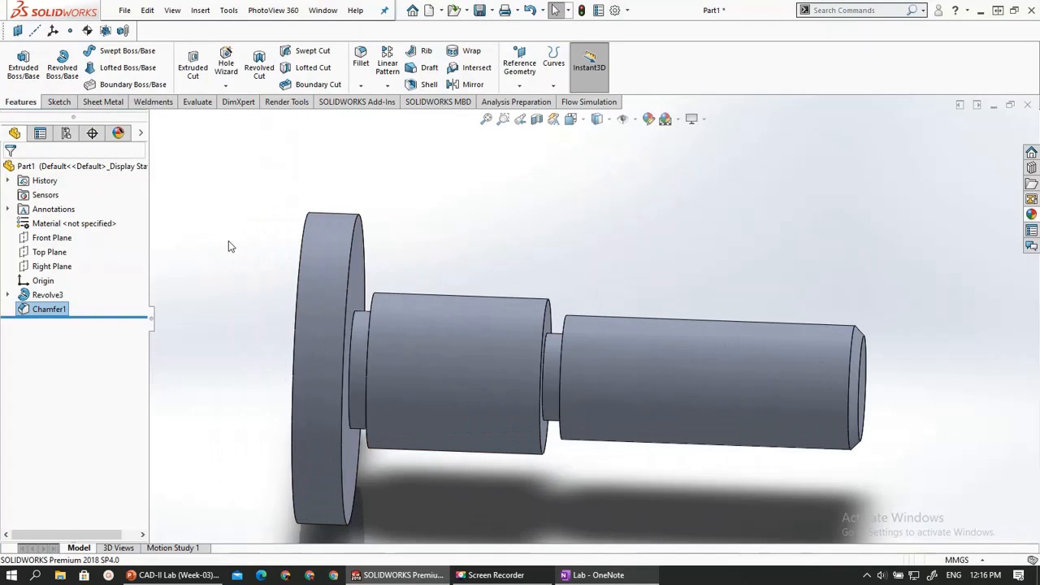
pyautogui.click(300, 250)
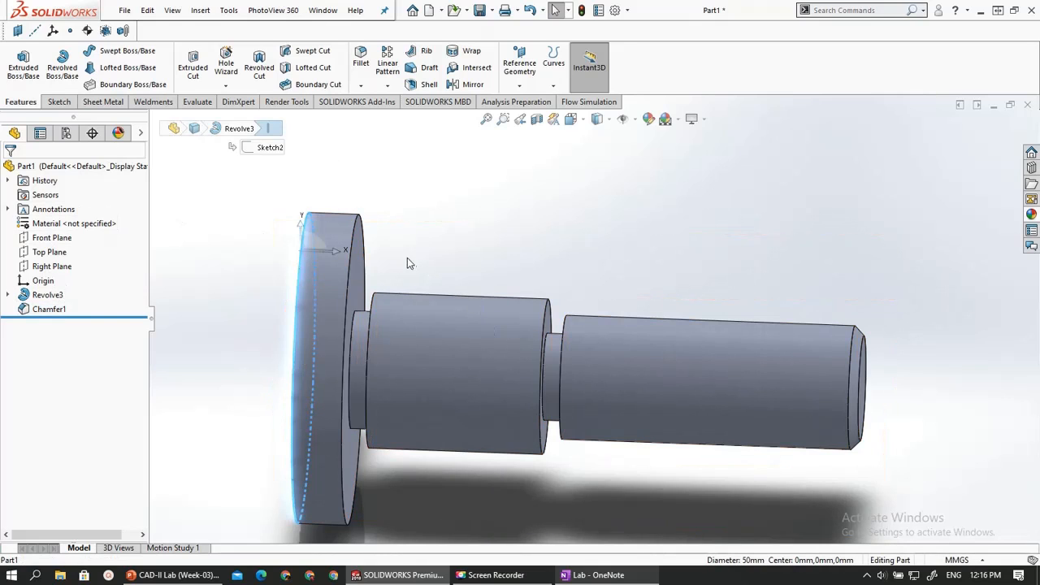
pyautogui.click(358, 229)
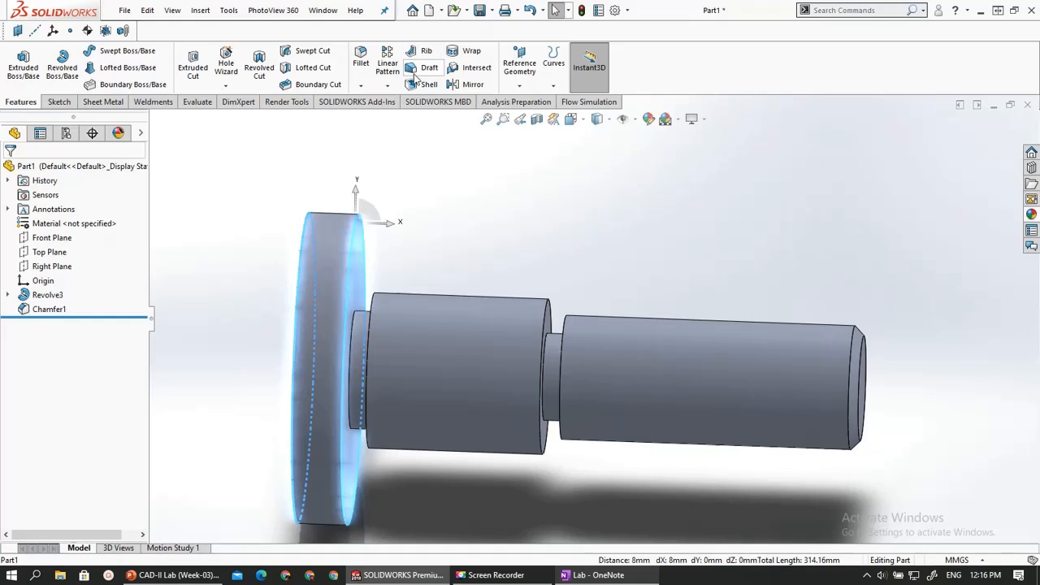
pyautogui.click(360, 86)
pyautogui.click(382, 117)
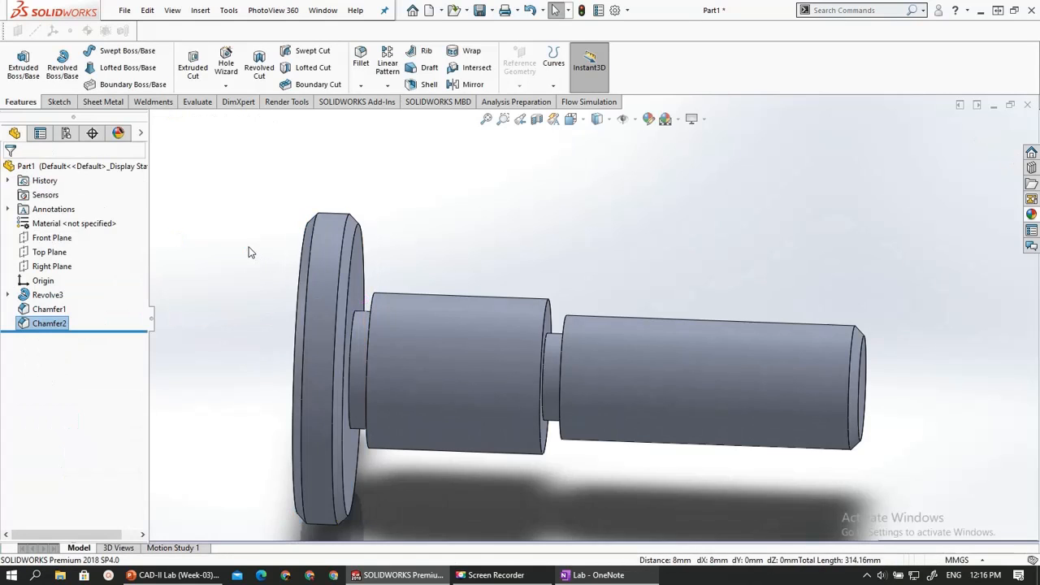
# Examine the head slot on the OneNote drawing, and compare the Top Plane's orientation with the bolt's head in SOLIDWORKS
pyautogui.moveTo(264, 250); pyautogui.dragTo(466, 474, button='middle')
pyautogui.click(569, 576)
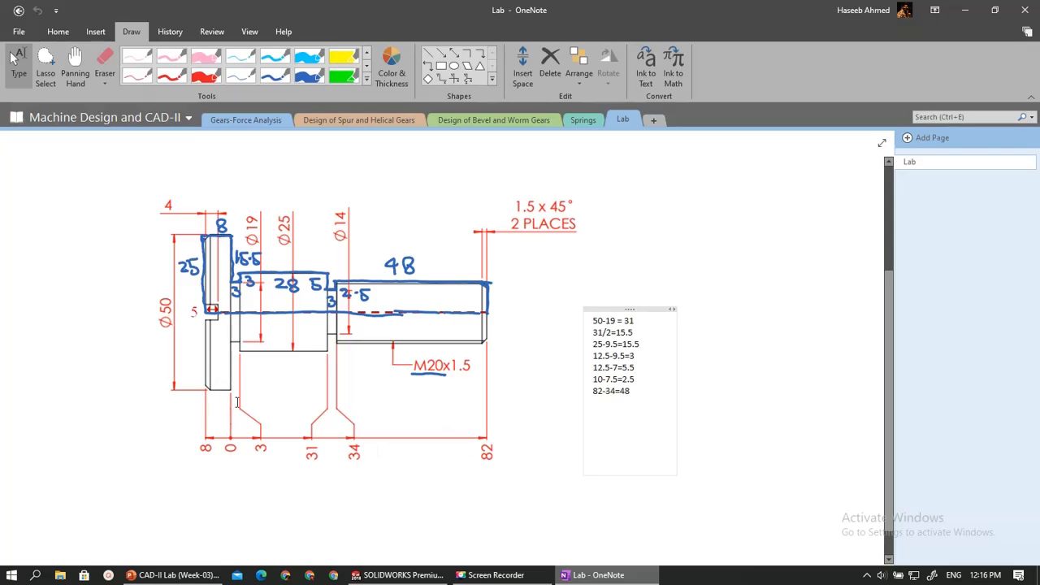
pyautogui.click(572, 575)
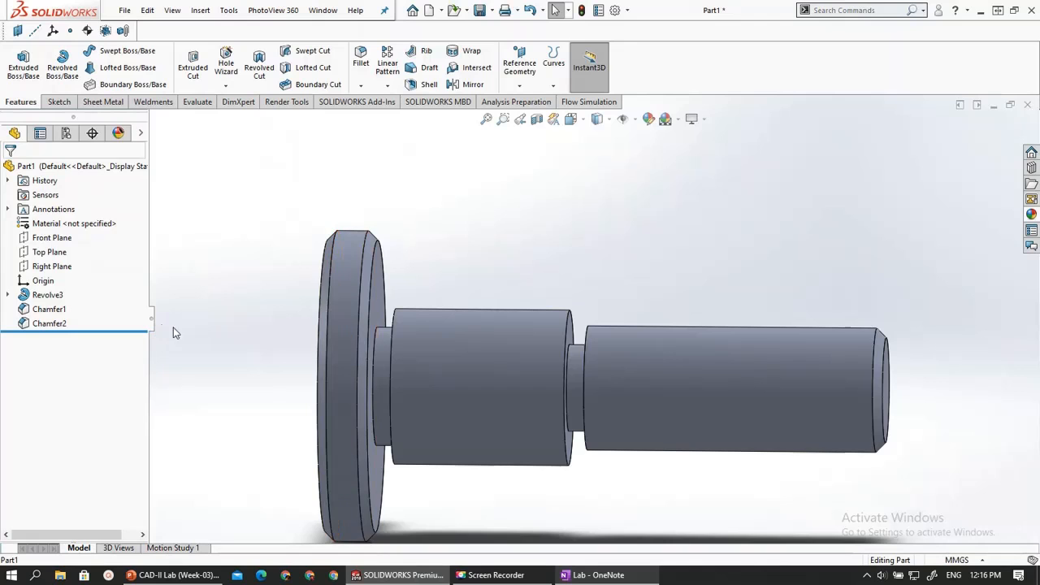
pyautogui.moveTo(213, 323); pyautogui.dragTo(217, 265, button='middle')
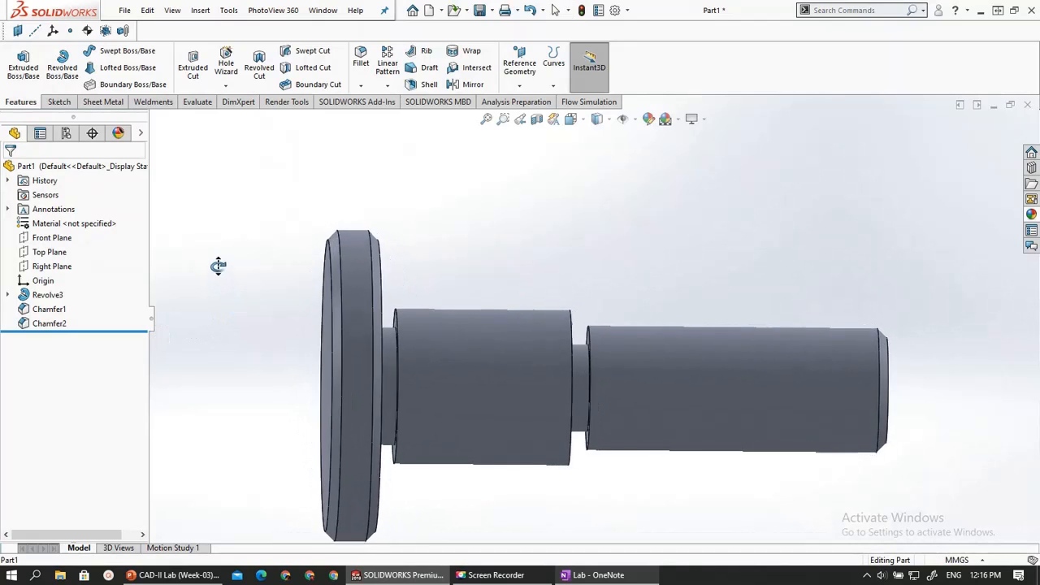
pyautogui.scroll(-3, 245, 322)
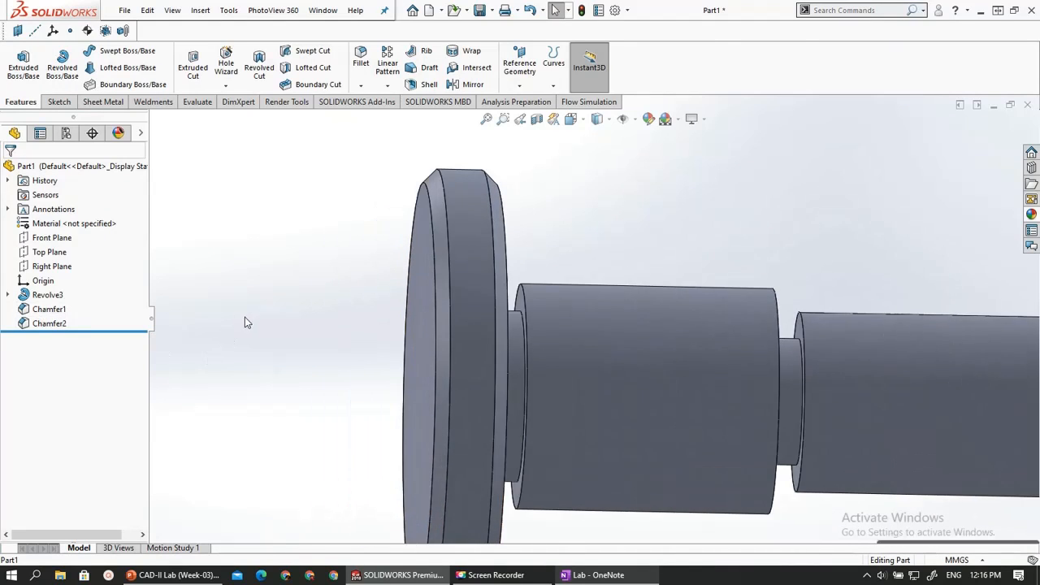
pyautogui.moveTo(244, 317); pyautogui.dragTo(254, 304, button='middle')
pyautogui.scroll(5, 261, 311)
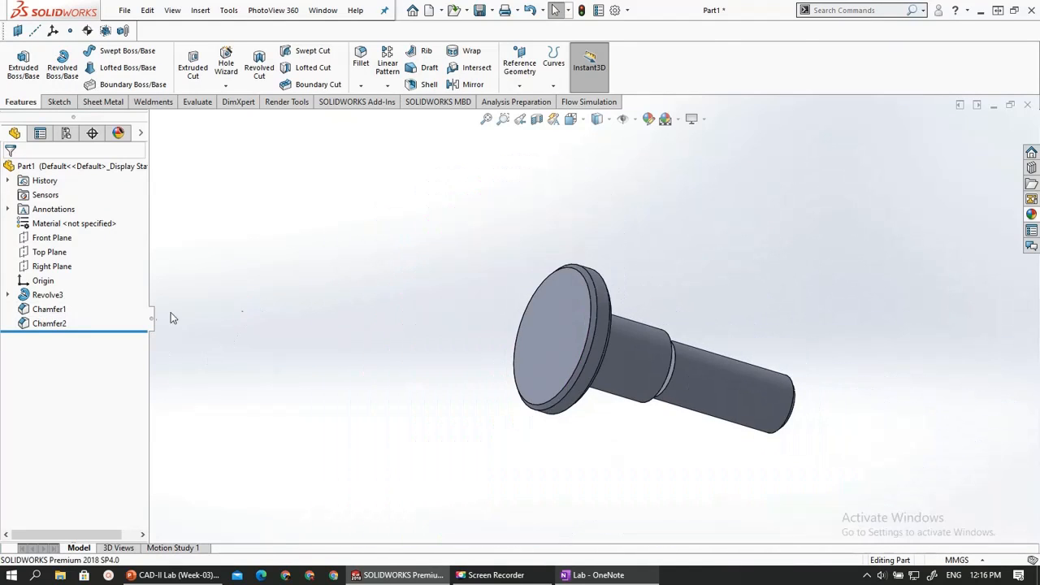
pyautogui.click(41, 257)
pyautogui.moveTo(325, 365); pyautogui.dragTo(370, 284, button='middle')
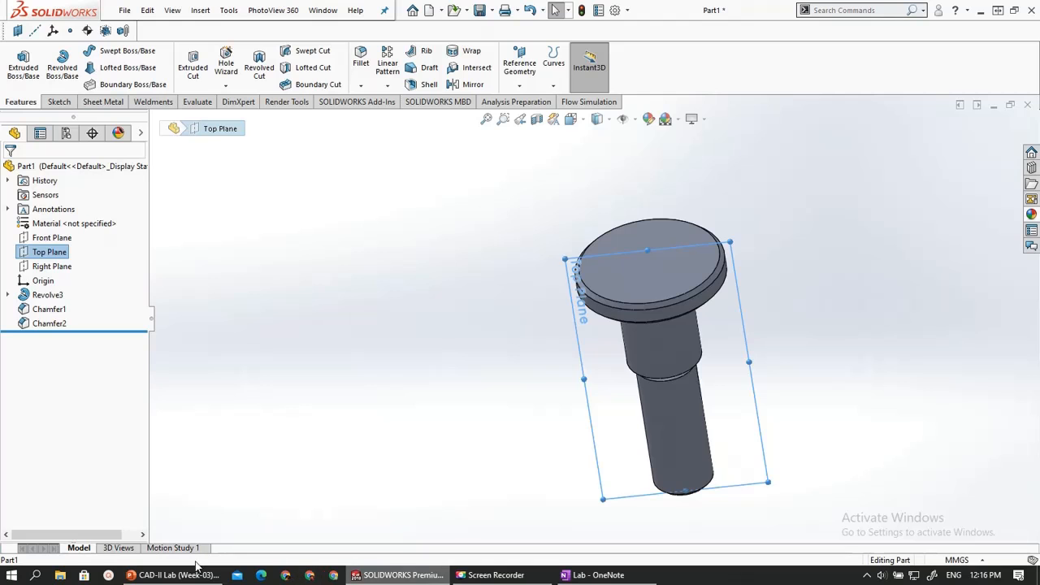
# Switch to OneNote, mark the head slot's width of 5 in red on the drawing, and circle its depth of 4
pyautogui.click(593, 575)
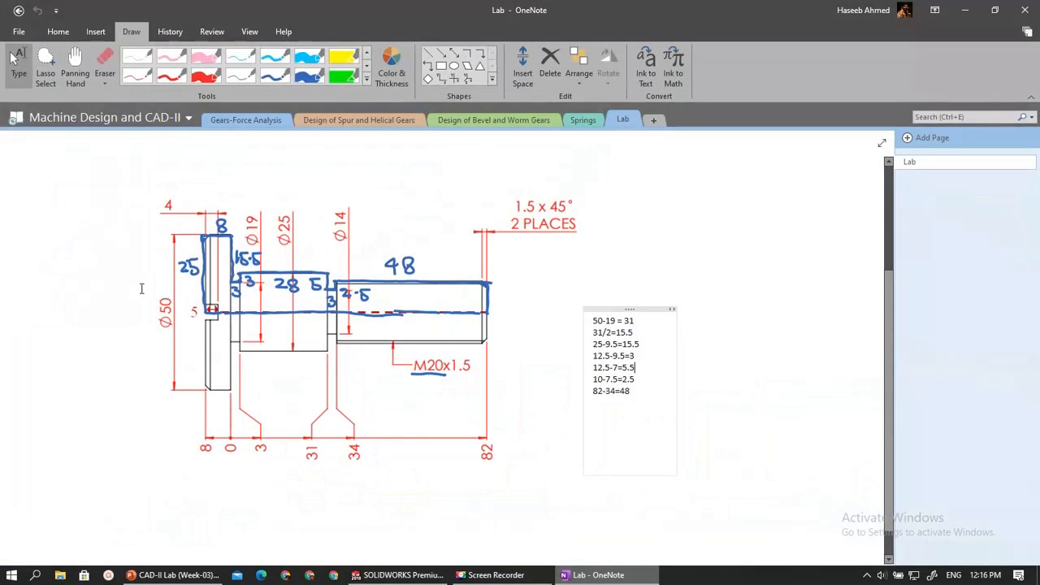
pyautogui.keyDown('ctrl'); pyautogui.scroll(8, 223, 324); pyautogui.keyUp('ctrl')
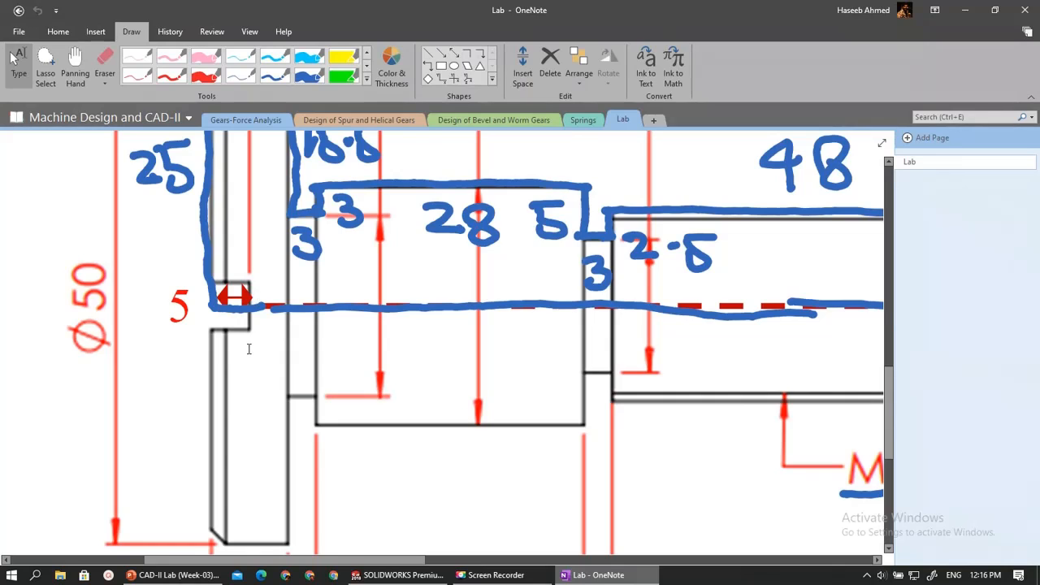
pyautogui.keyDown('ctrl'); pyautogui.scroll(-5, 248, 349); pyautogui.keyUp('ctrl')
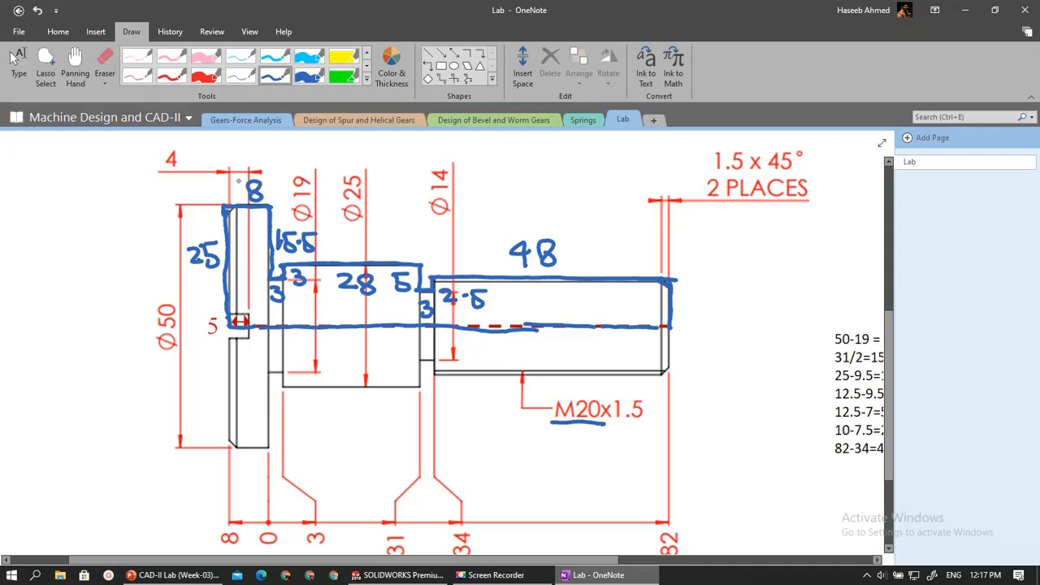
pyautogui.click(172, 76)
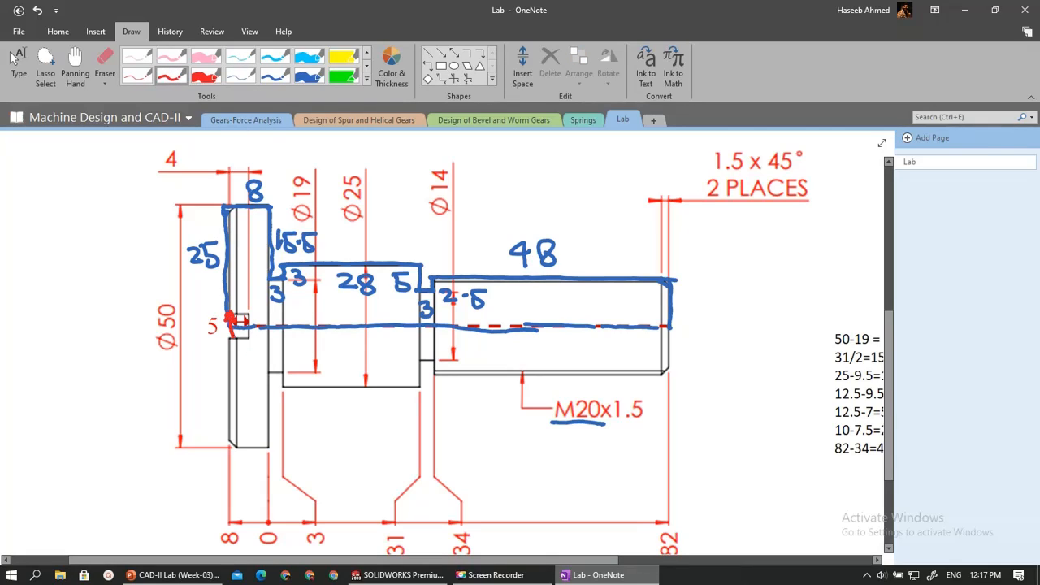
pyautogui.moveTo(233, 329); pyautogui.dragTo(235, 340)
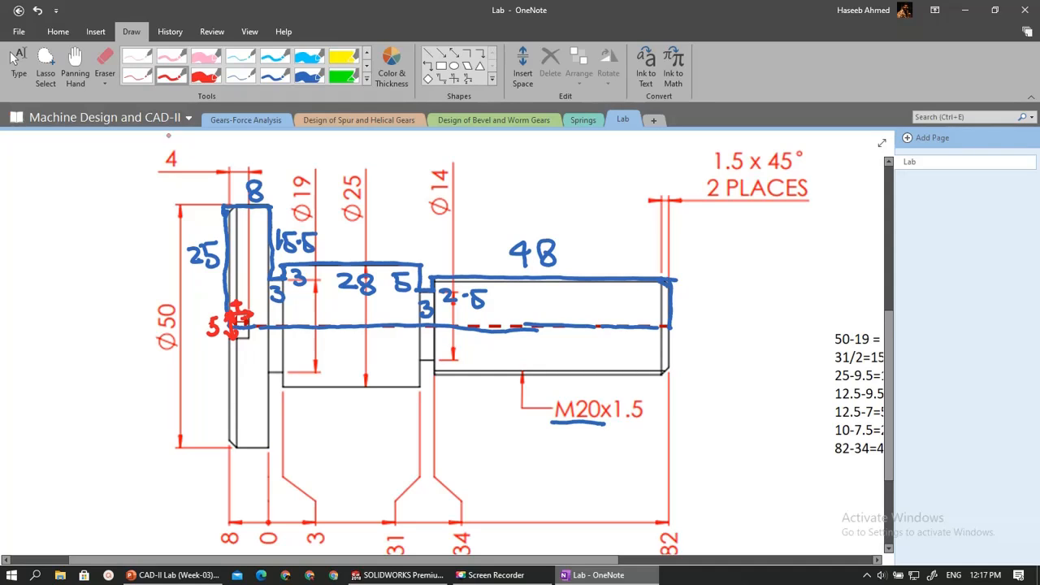
pyautogui.moveTo(162, 140)
pyautogui.mouseDown()
pyautogui.moveTo(174, 186)
pyautogui.moveTo(161, 141)
pyautogui.mouseUp()
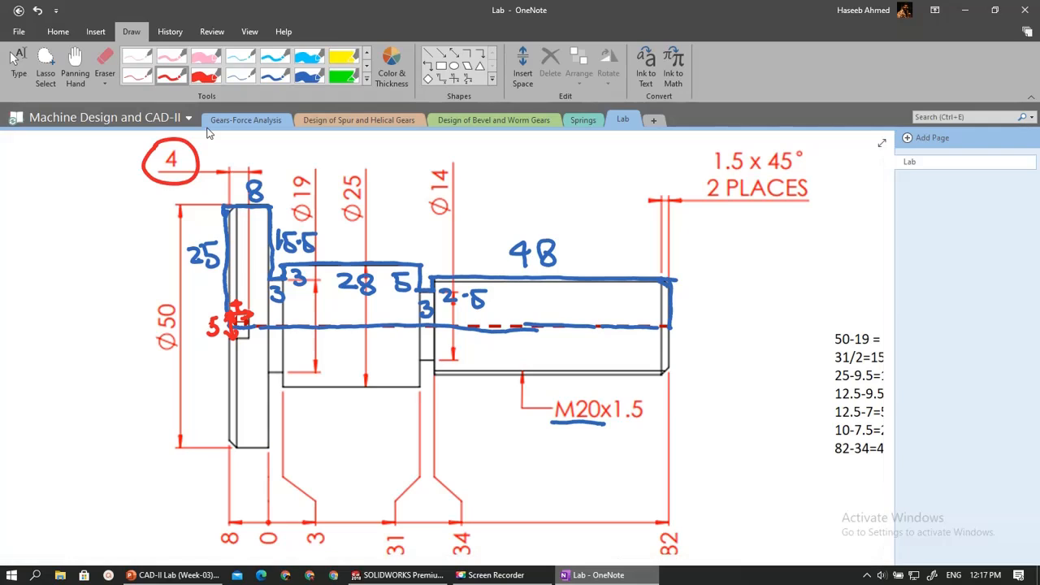
pyautogui.click(19, 65)
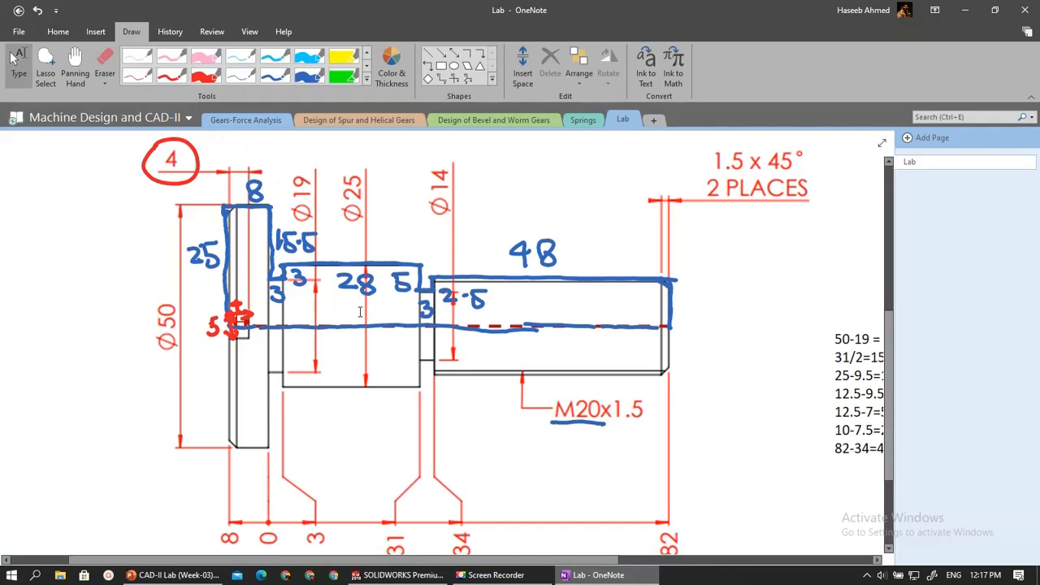
pyautogui.click(433, 574)
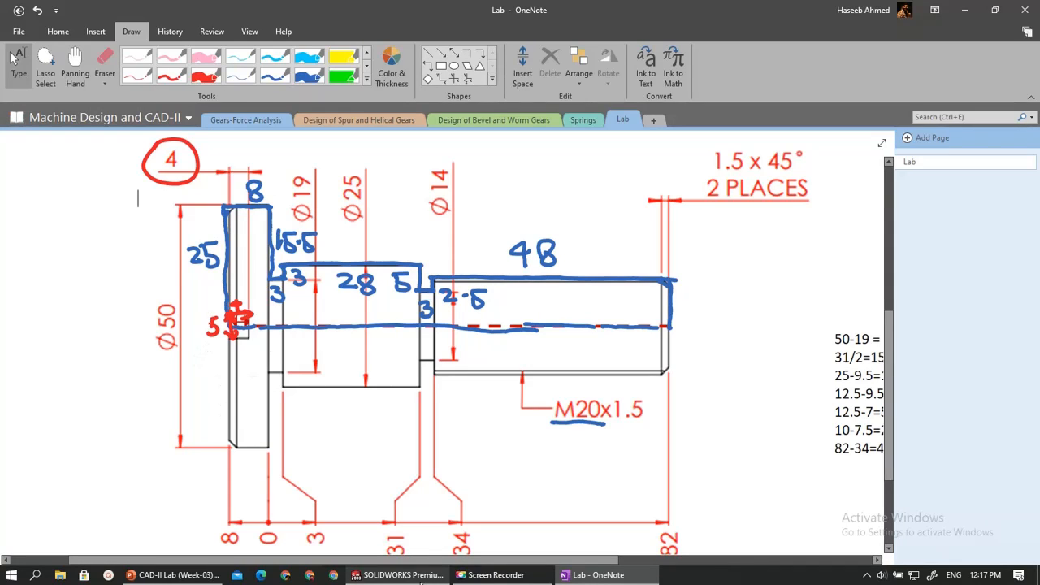
pyautogui.click(557, 291)
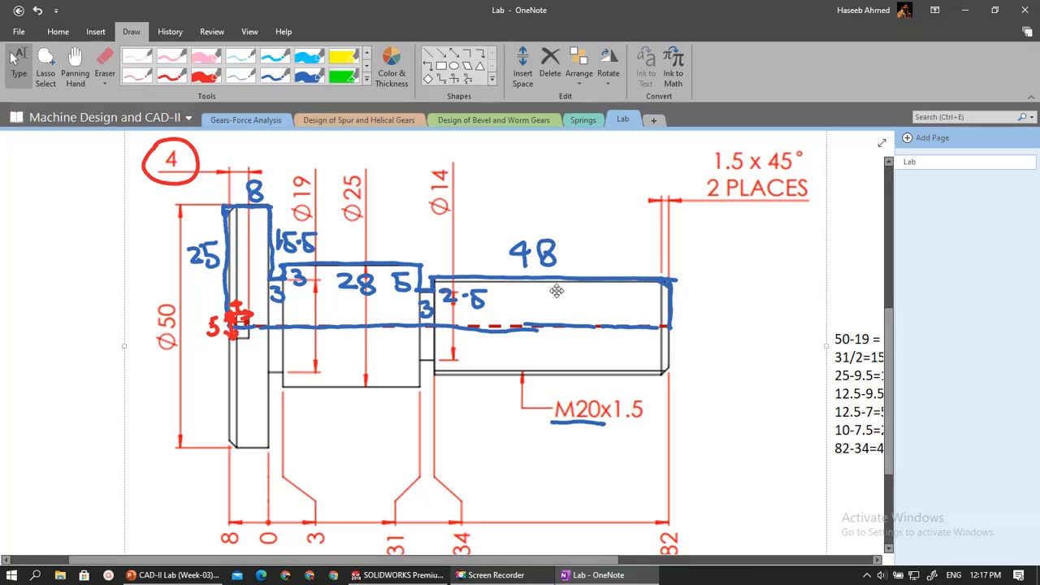
pyautogui.rightClick(714, 314)
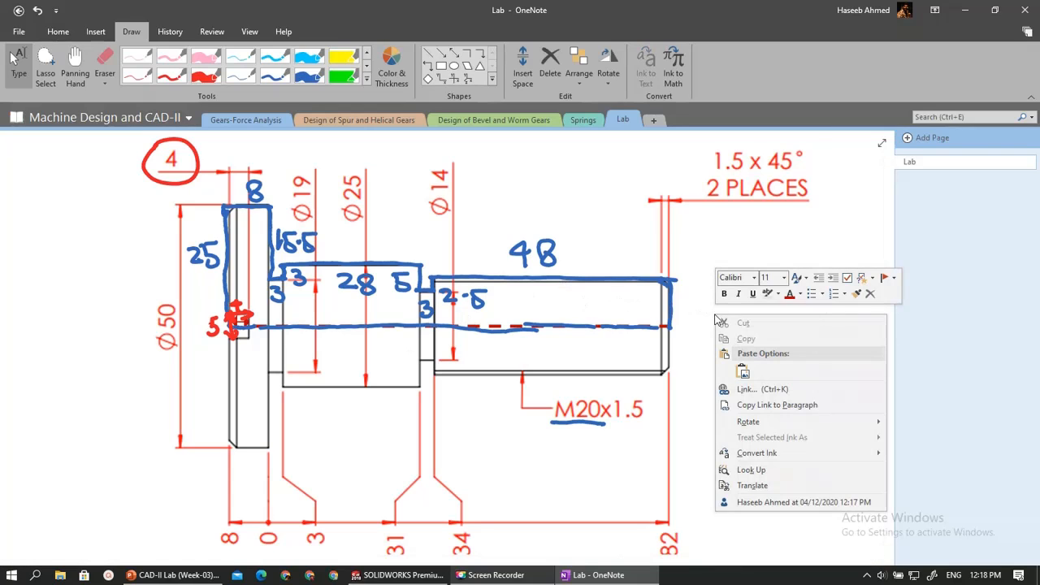
pyautogui.click(650, 311)
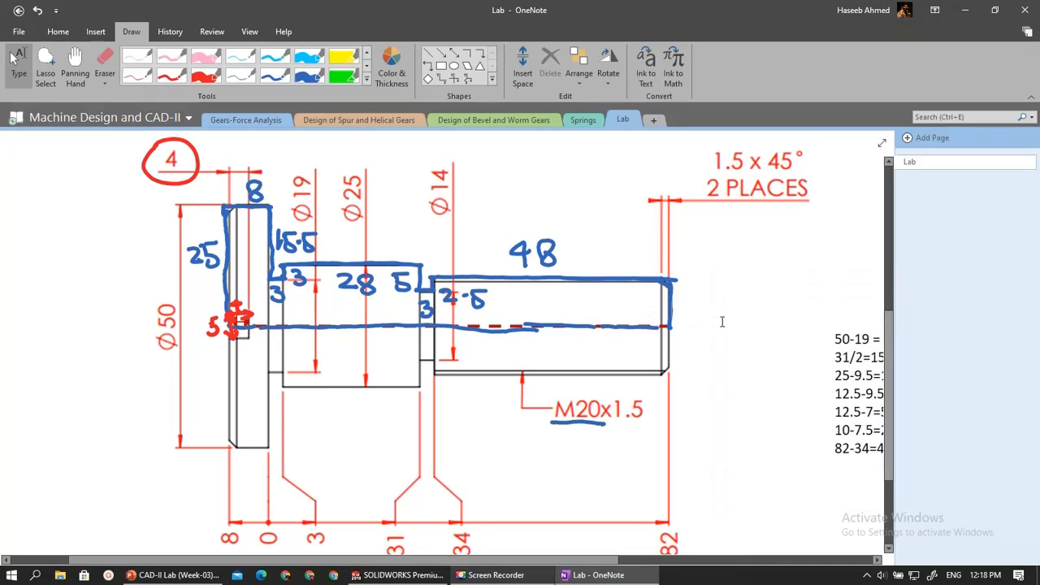
# Switch to the PowerPoint slide, rotate the bolt drawing 90° clockwise so the head is on top, and shift the picture slightly upward
pyautogui.click(174, 575)
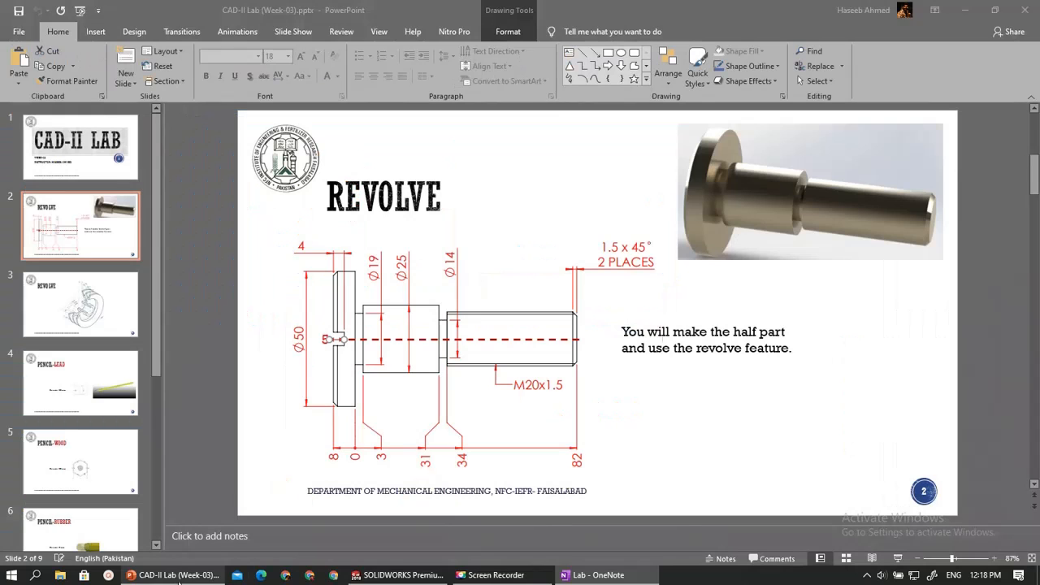
pyautogui.click(476, 317)
pyautogui.rightClick(476, 313)
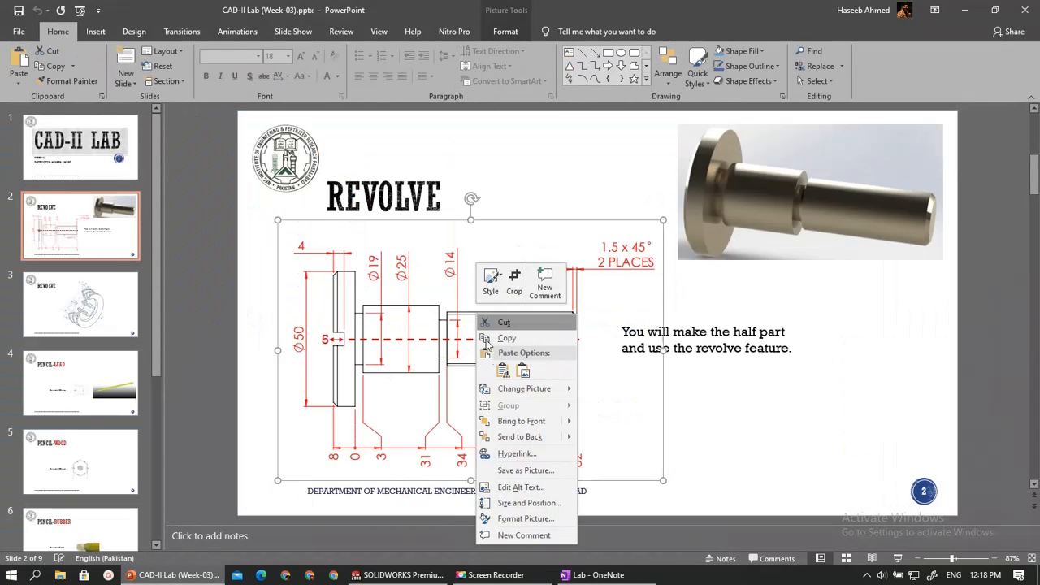
pyautogui.click(613, 272)
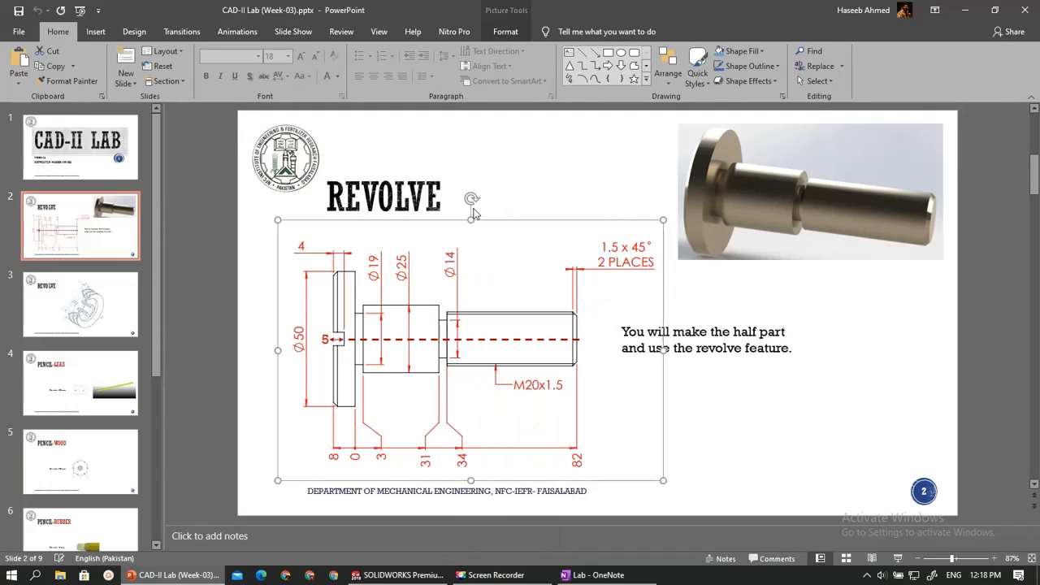
pyautogui.moveTo(473, 196)
pyautogui.mouseDown()
pyautogui.moveTo(512, 223)
pyautogui.moveTo(529, 333)
pyautogui.moveTo(520, 360)
pyautogui.moveTo(542, 352)
pyautogui.mouseUp()
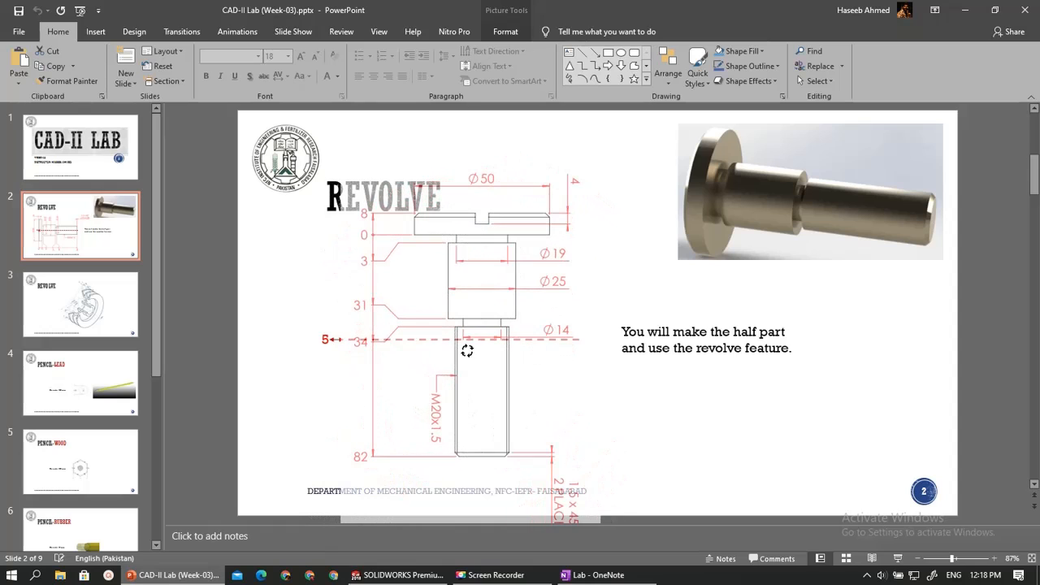
pyautogui.moveTo(467, 351); pyautogui.dragTo(468, 350)
pyautogui.moveTo(444, 266); pyautogui.dragTo(448, 237)
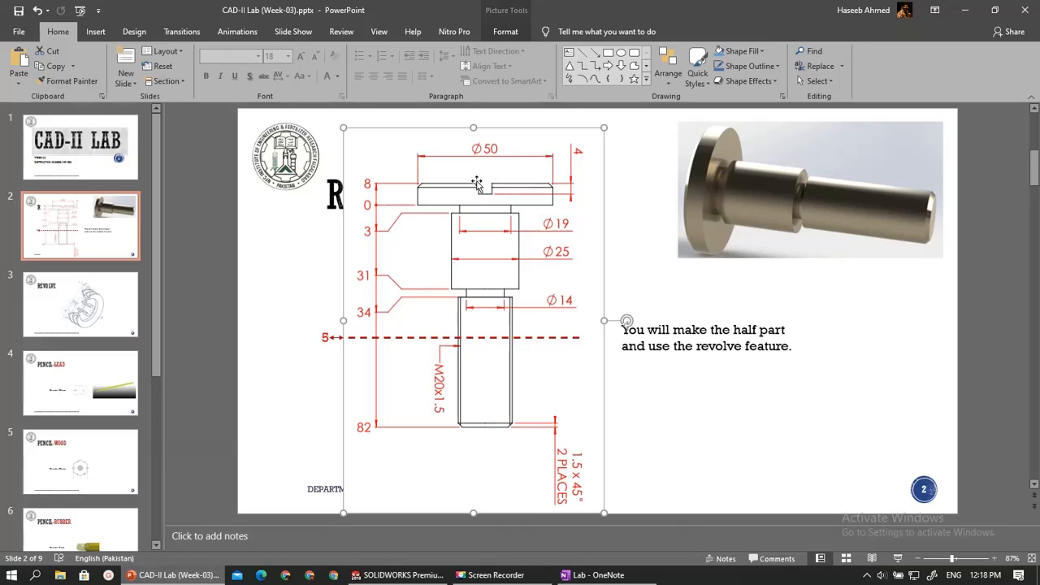
# Switch to SOLIDWORKS, start a sketch on the Top Plane, and orient the view normal to it
pyautogui.click(406, 575)
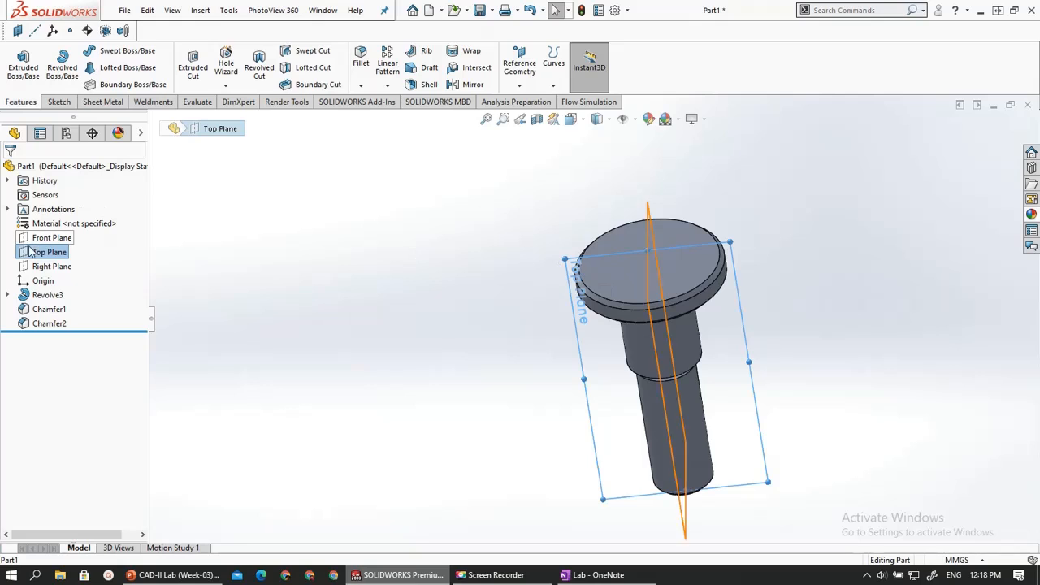
pyautogui.click(56, 103)
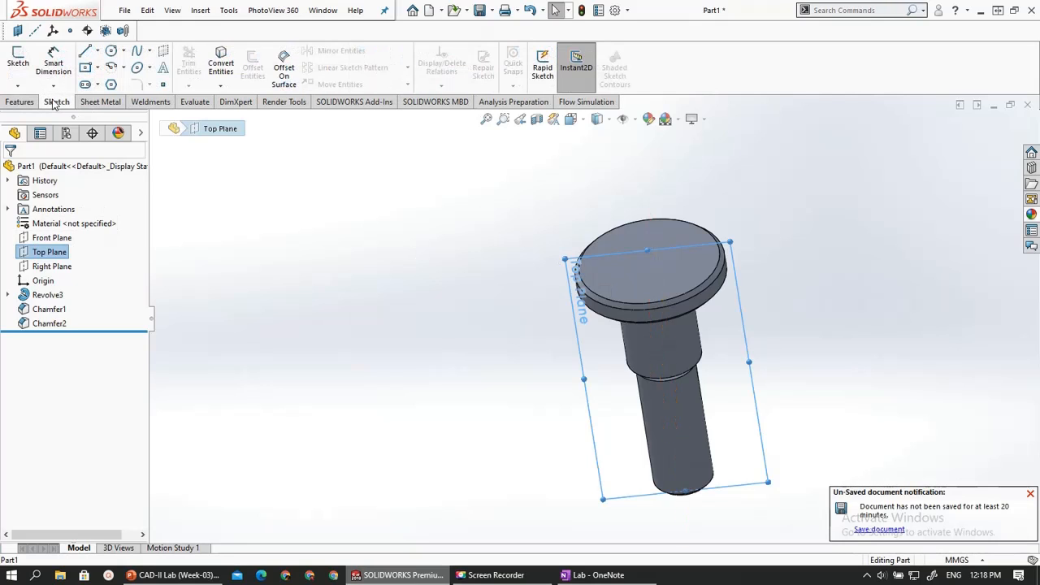
pyautogui.click(18, 61)
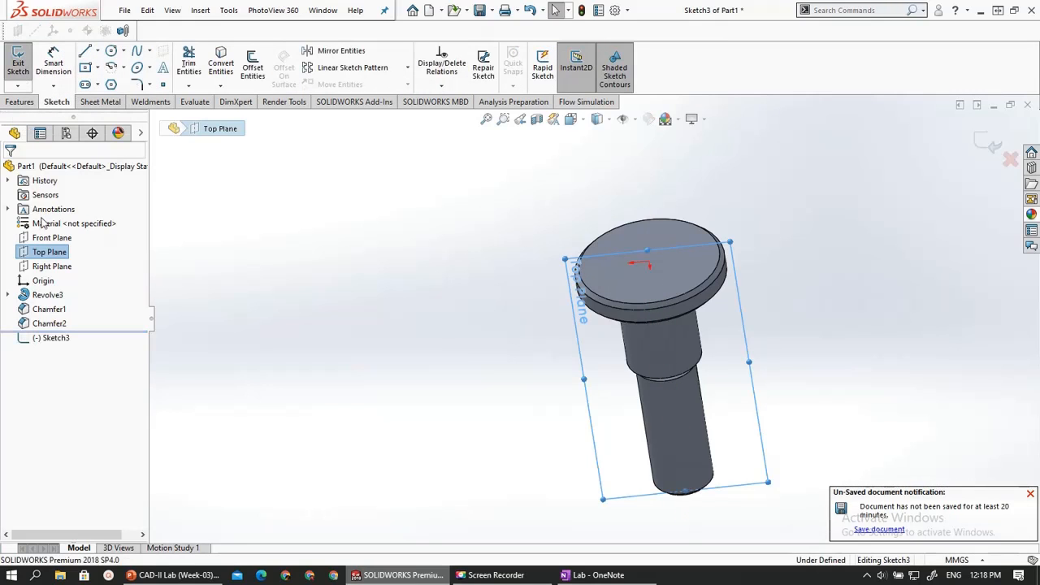
pyautogui.click(51, 338)
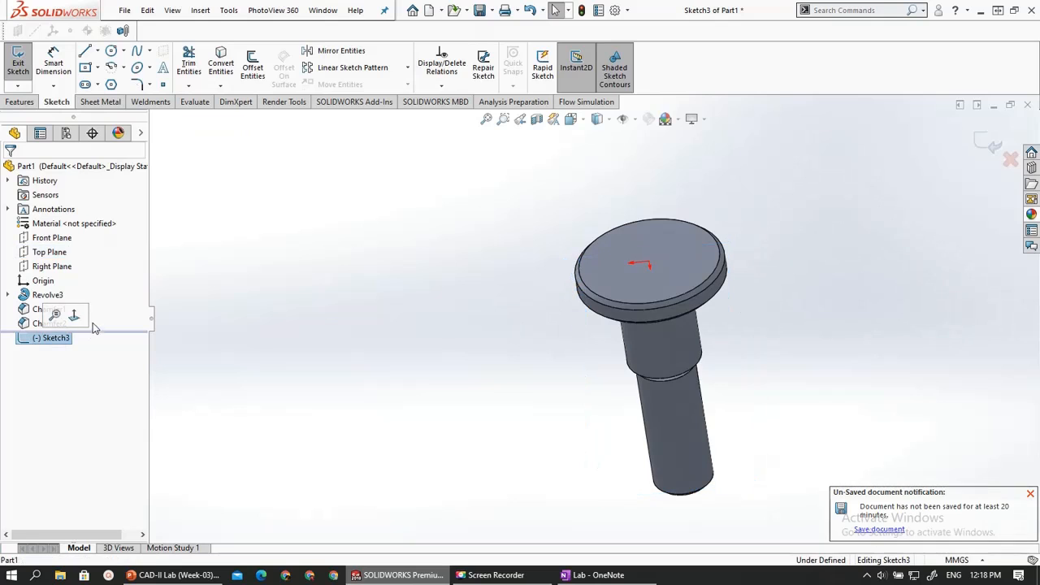
pyautogui.click(85, 311)
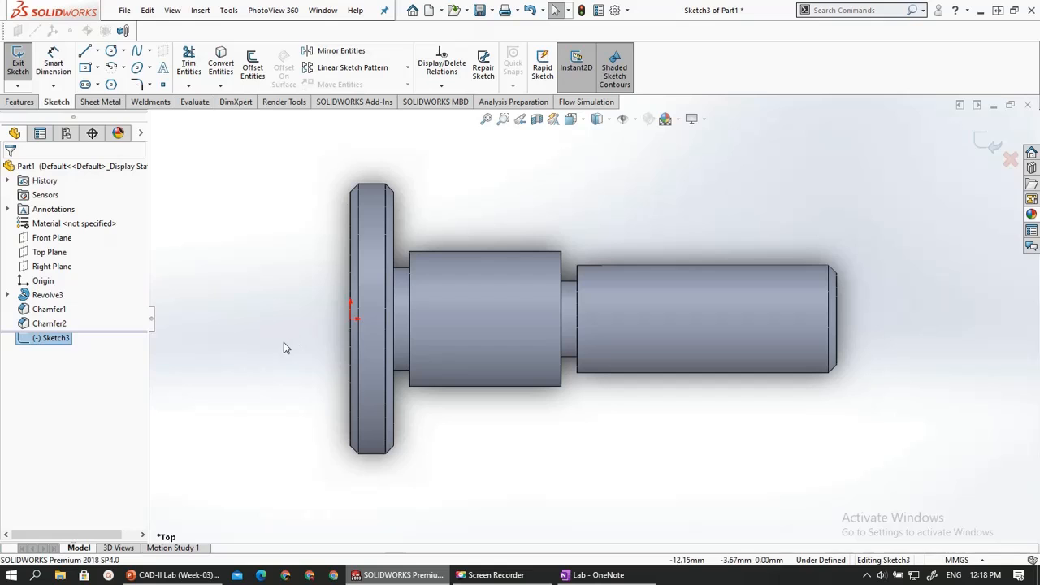
# Try to convert the circular edge of the head's outer face into a sketch line, and delete the converted line
pyautogui.scroll(2, 309, 330)
pyautogui.scroll(-6, 428, 317)
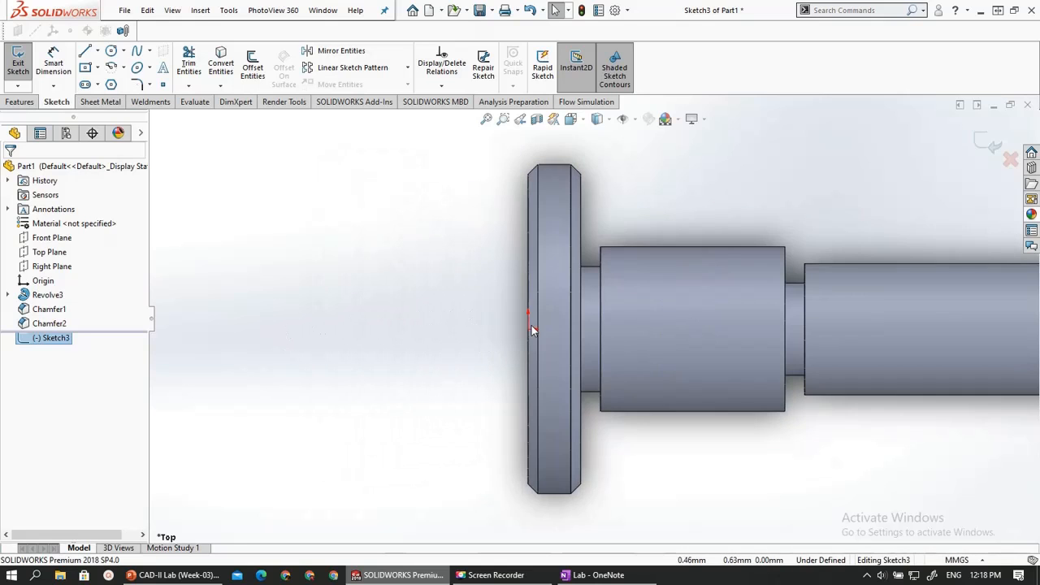
pyautogui.scroll(3, 524, 327)
pyautogui.scroll(2, 521, 322)
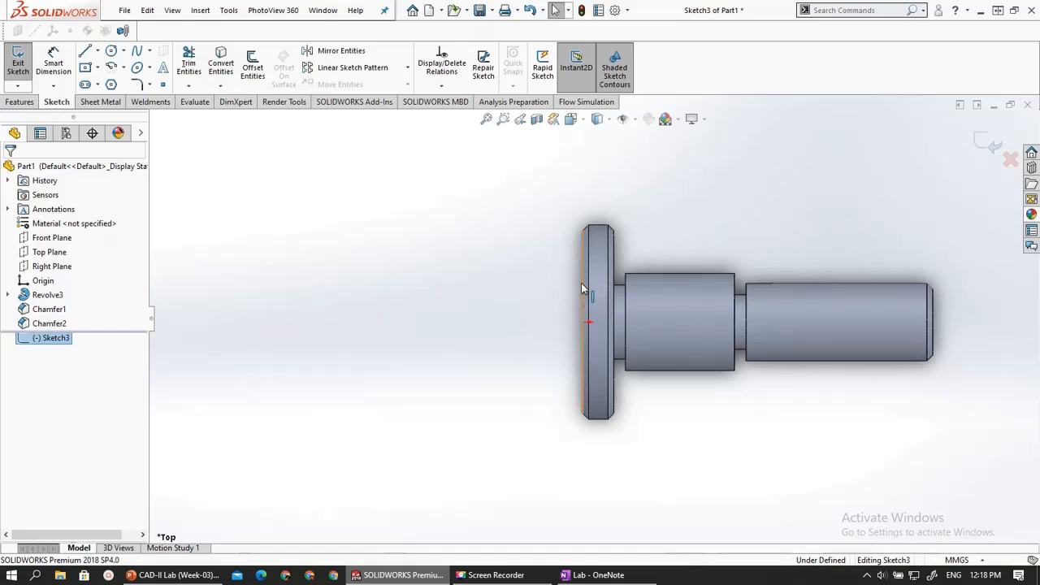
pyautogui.click(581, 283)
pyautogui.scroll(-4, 610, 346)
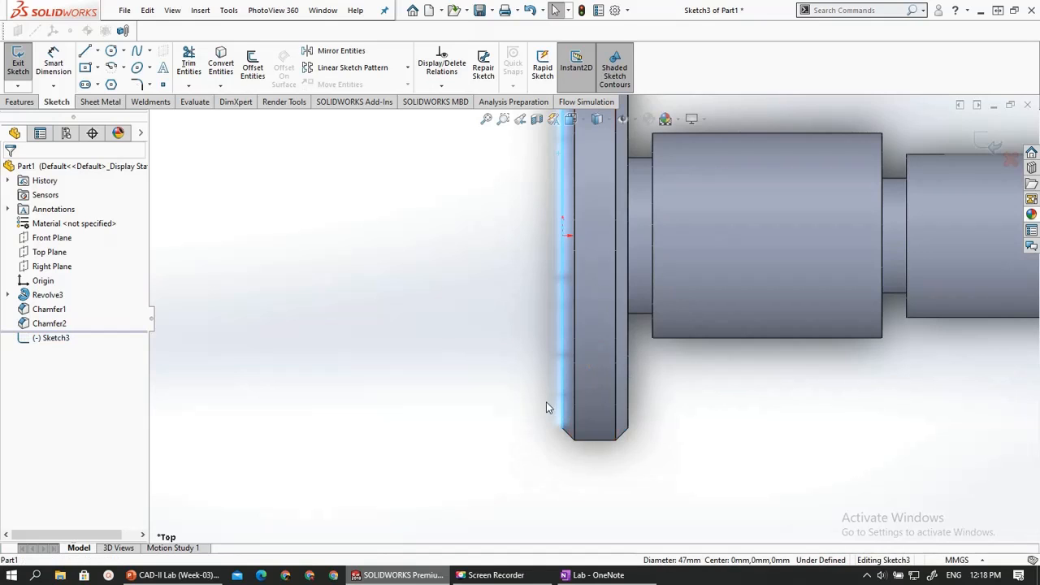
pyautogui.scroll(-2, 544, 407)
pyautogui.scroll(3, 530, 391)
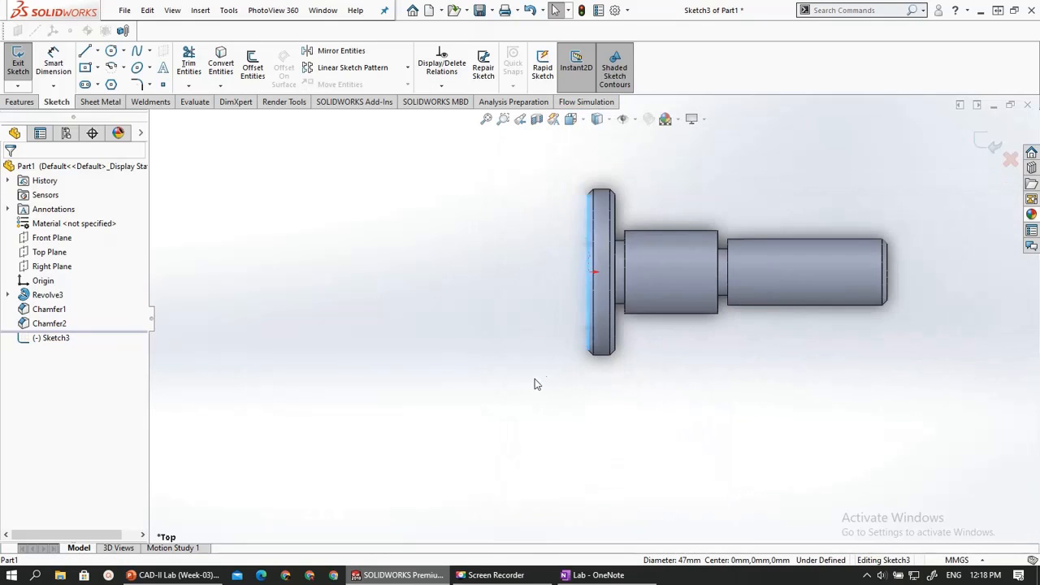
pyautogui.scroll(-2, 557, 258)
pyautogui.scroll(-3, 509, 263)
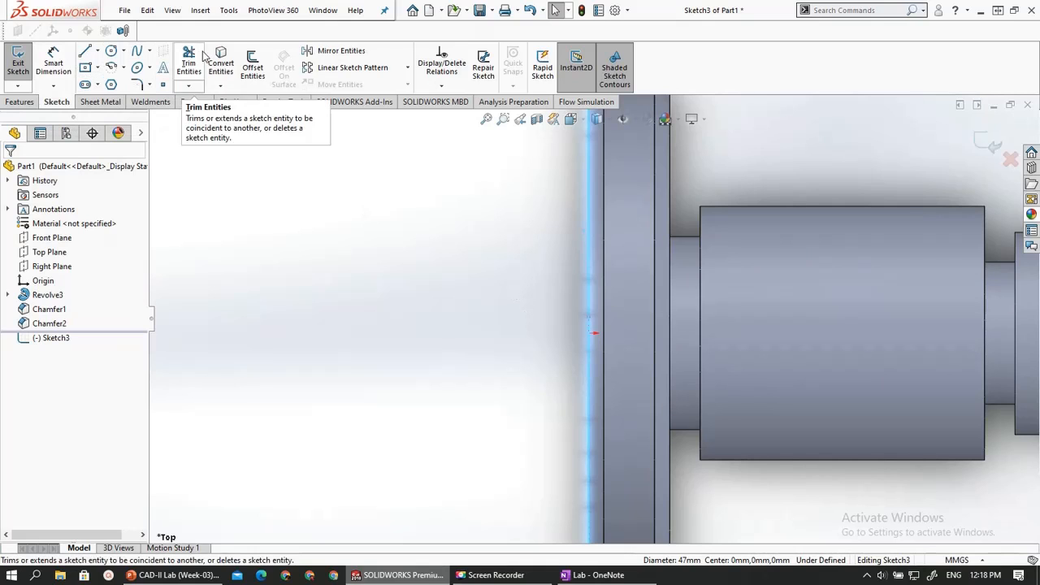
pyautogui.click(225, 65)
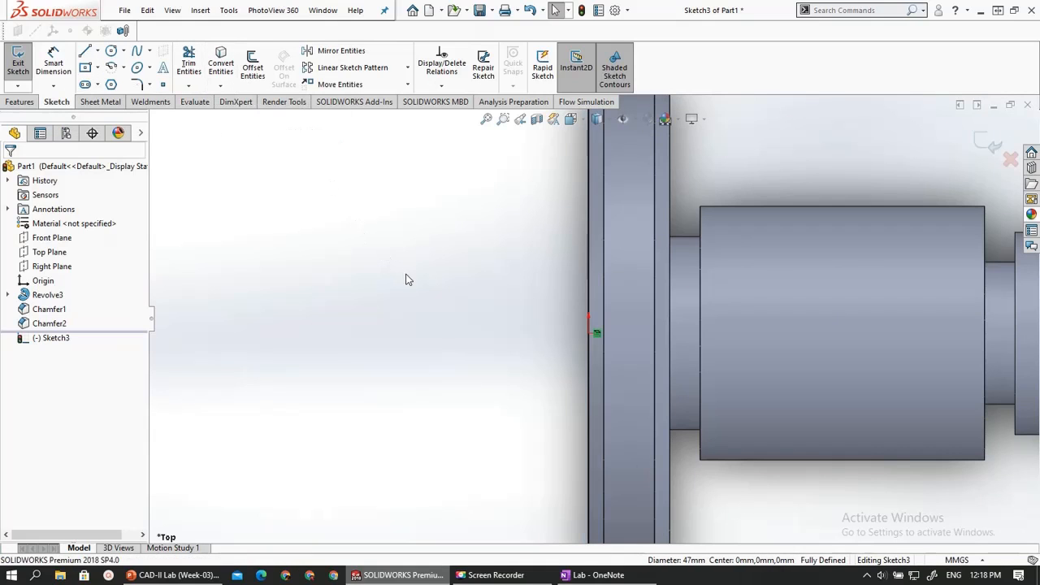
pyautogui.scroll(3, 537, 303)
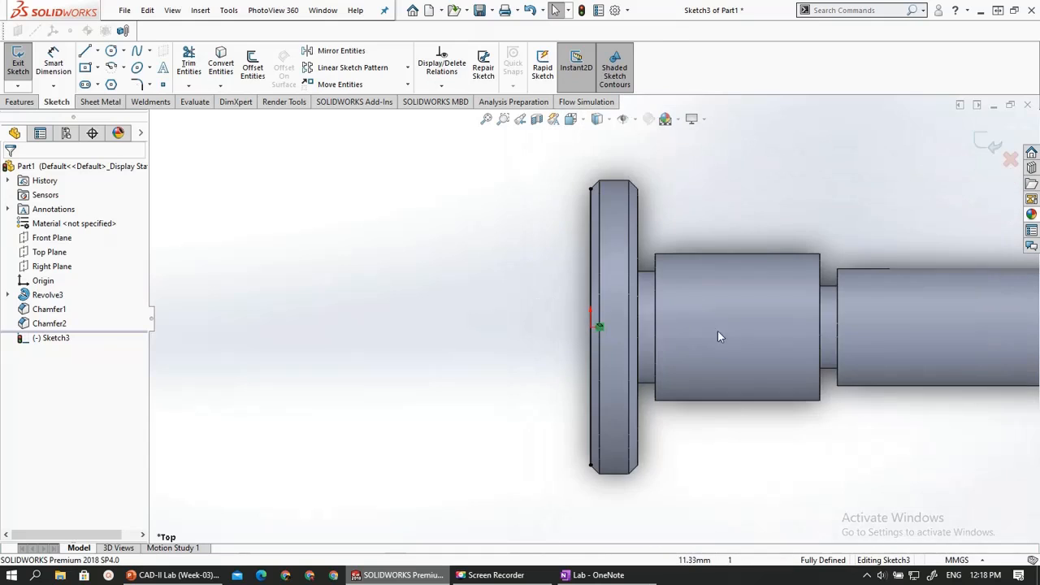
pyautogui.scroll(-2, 762, 339)
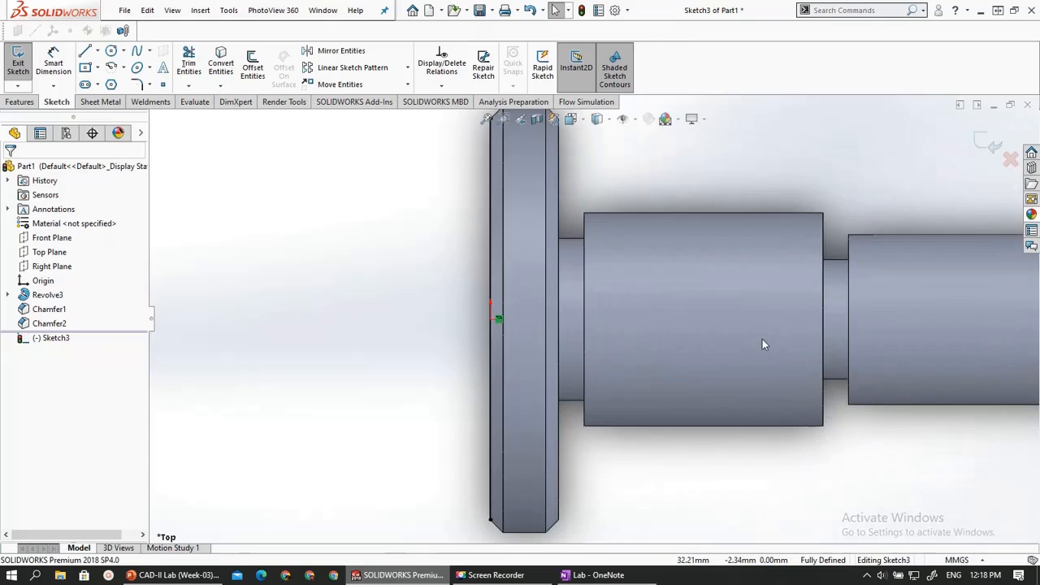
pyautogui.click(489, 266)
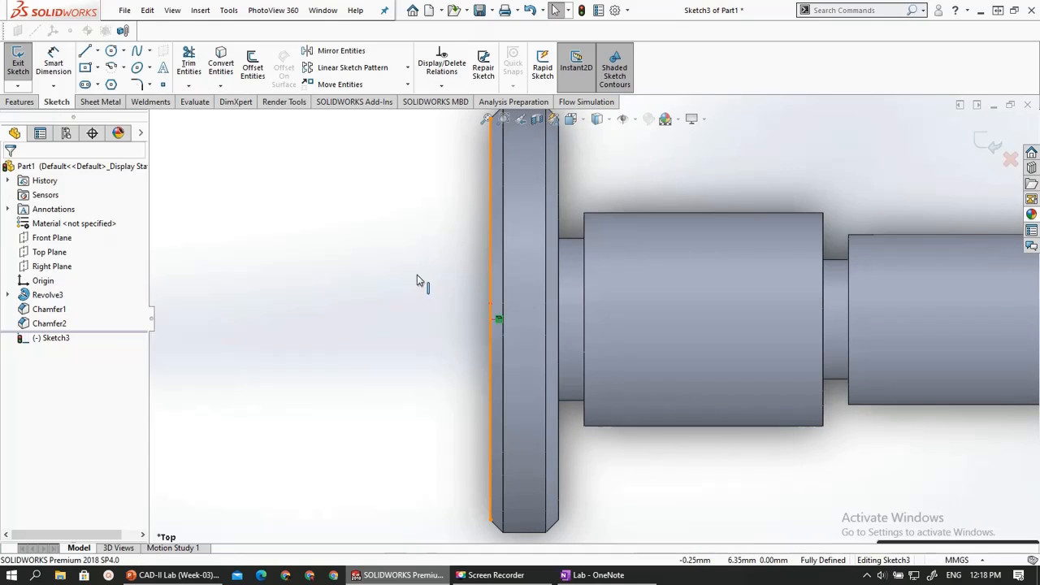
pyautogui.click(377, 294)
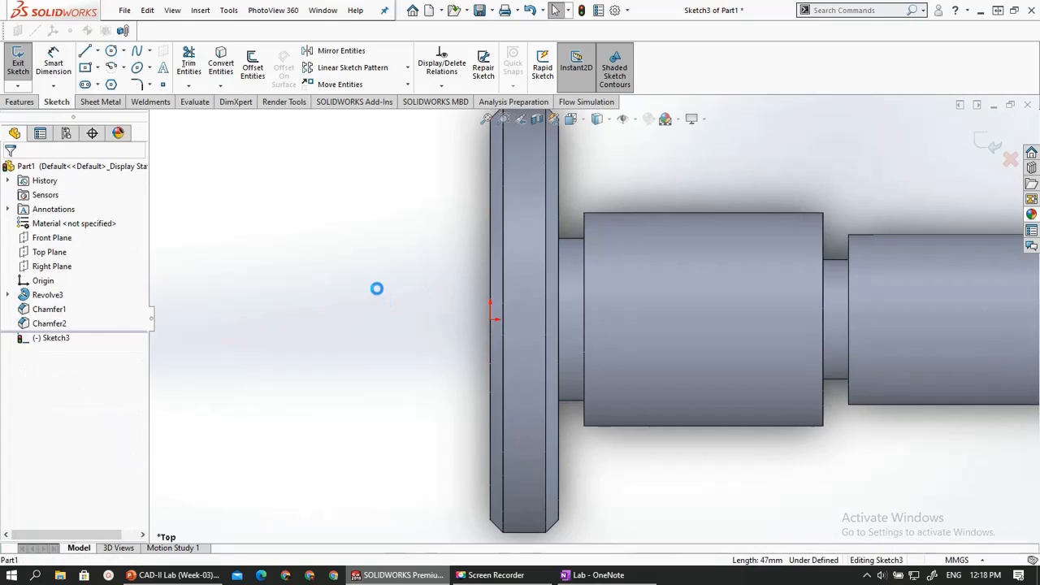
# Sketch a center rectangle about 8.64 mm by 4.68 mm, centered on the origin at the head's outer face
pyautogui.click(97, 68)
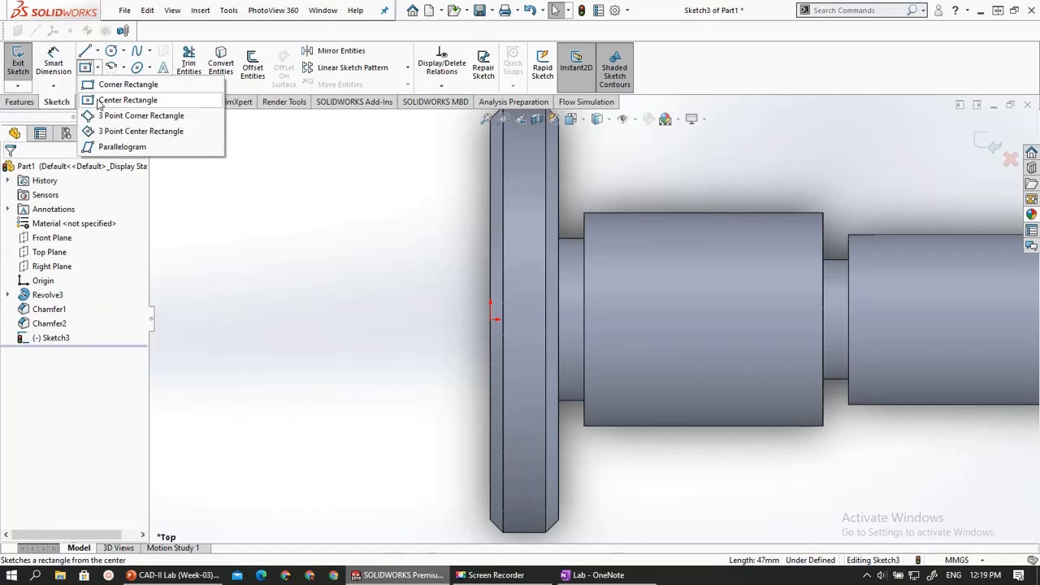
pyautogui.click(98, 102)
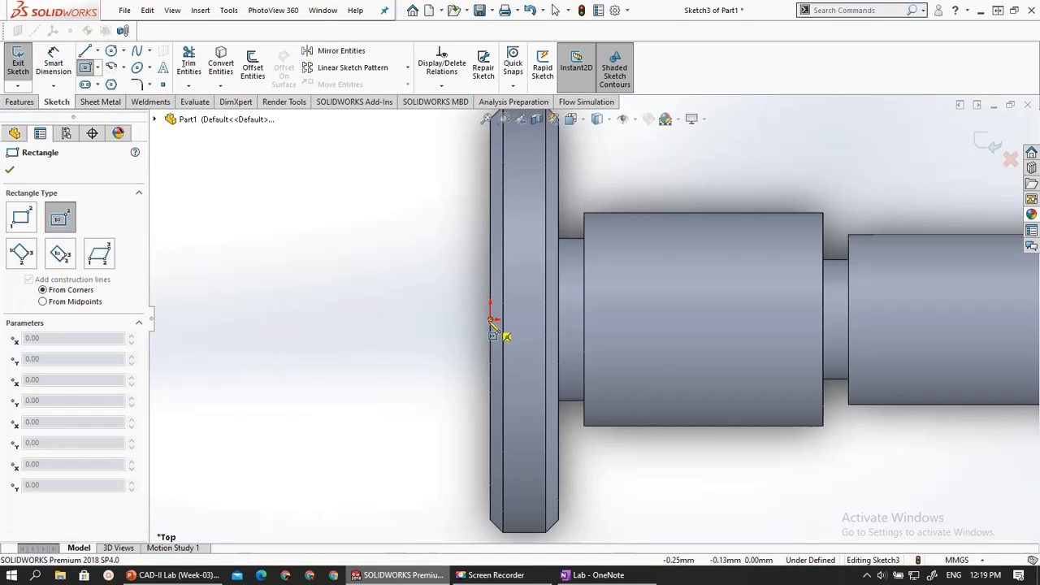
pyautogui.click(491, 320)
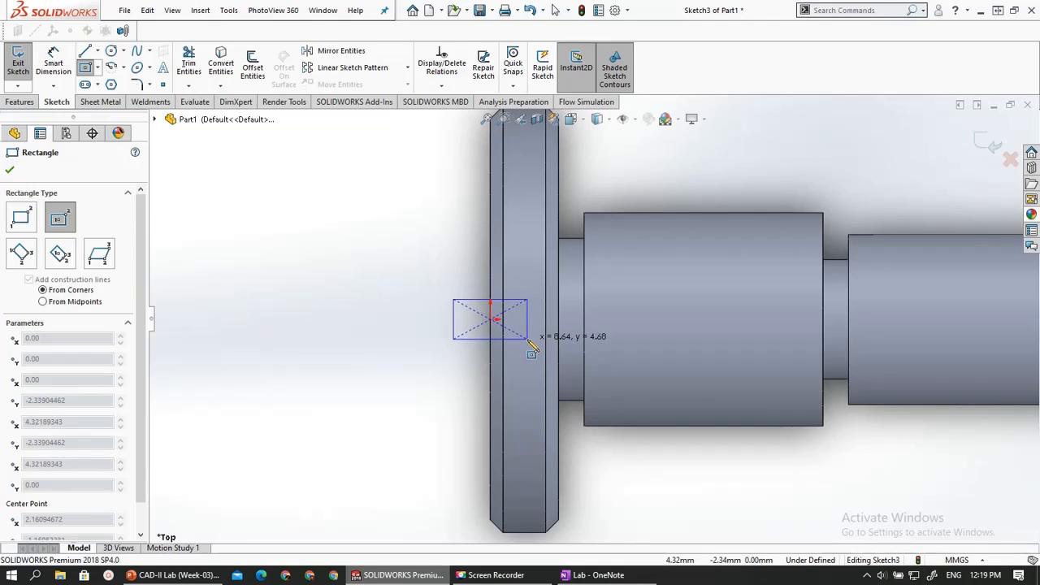
pyautogui.click(528, 339)
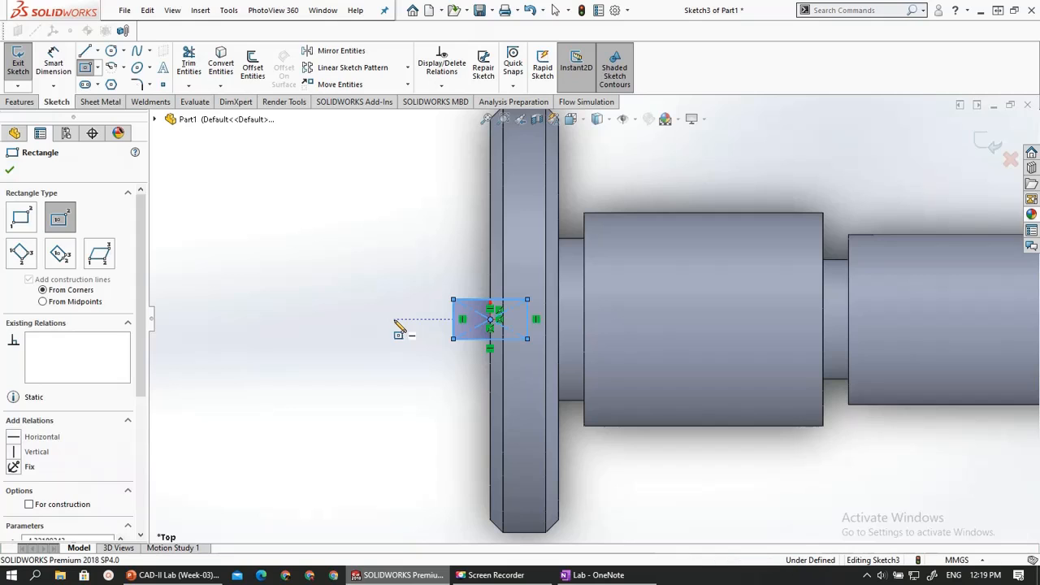
pyautogui.press('Escape')
# Dimension the rectangle's vertical side inside the head to 5 mm for the slot width
pyautogui.scroll(-2, 533, 317)
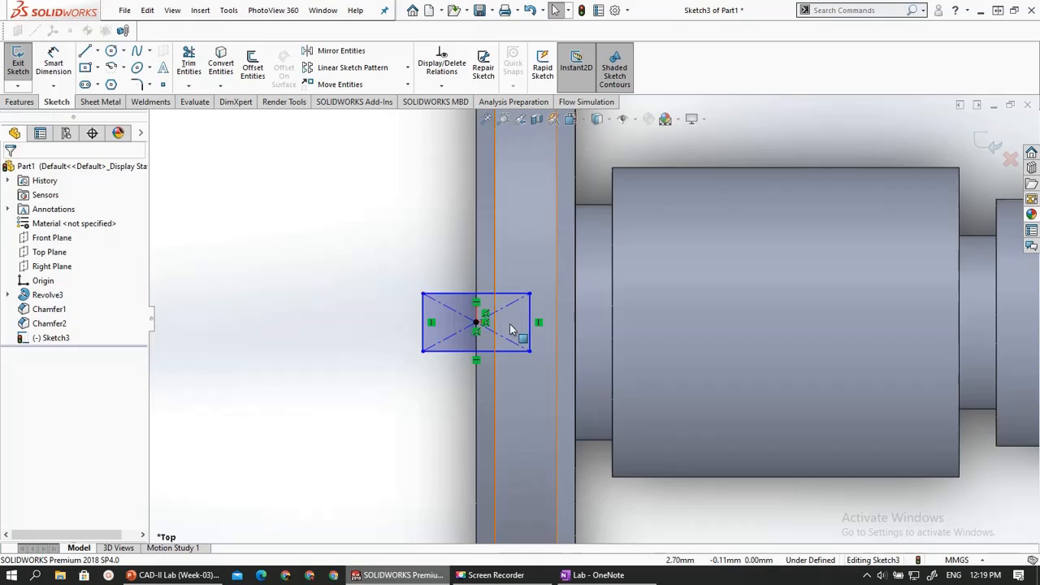
pyautogui.click(54, 57)
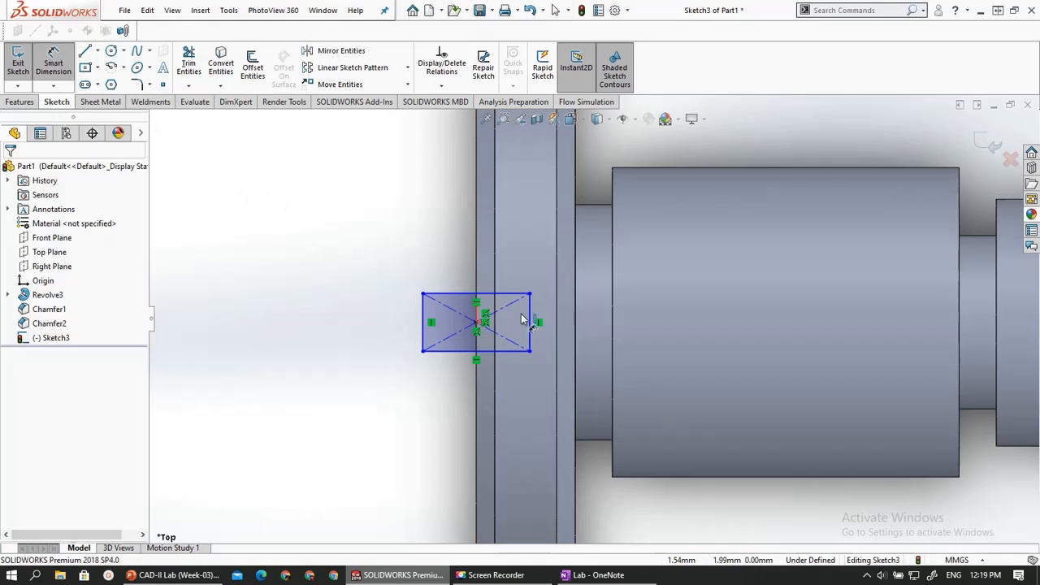
pyautogui.click(538, 325)
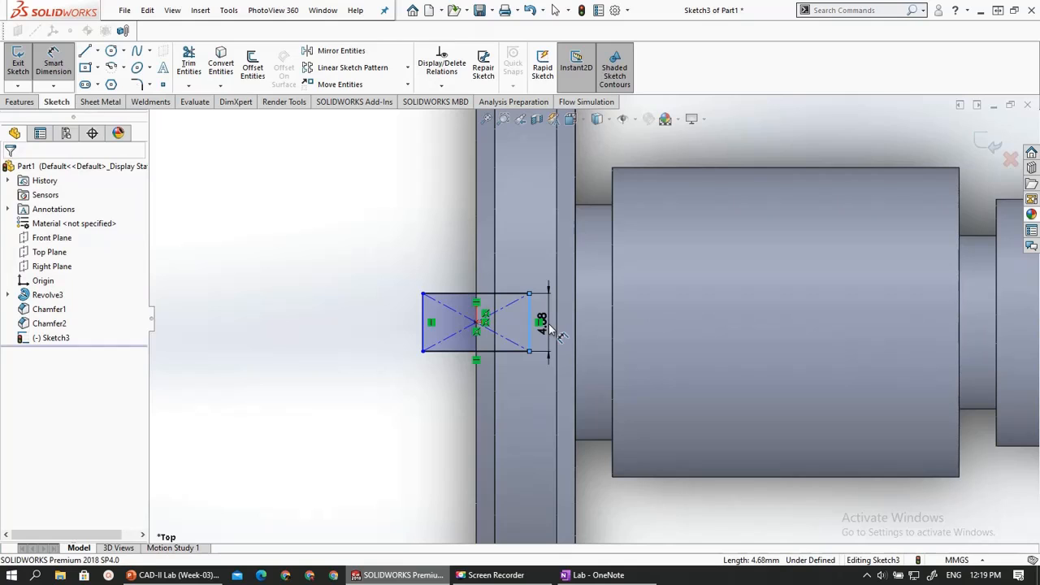
pyautogui.click(548, 330)
pyautogui.write('5')
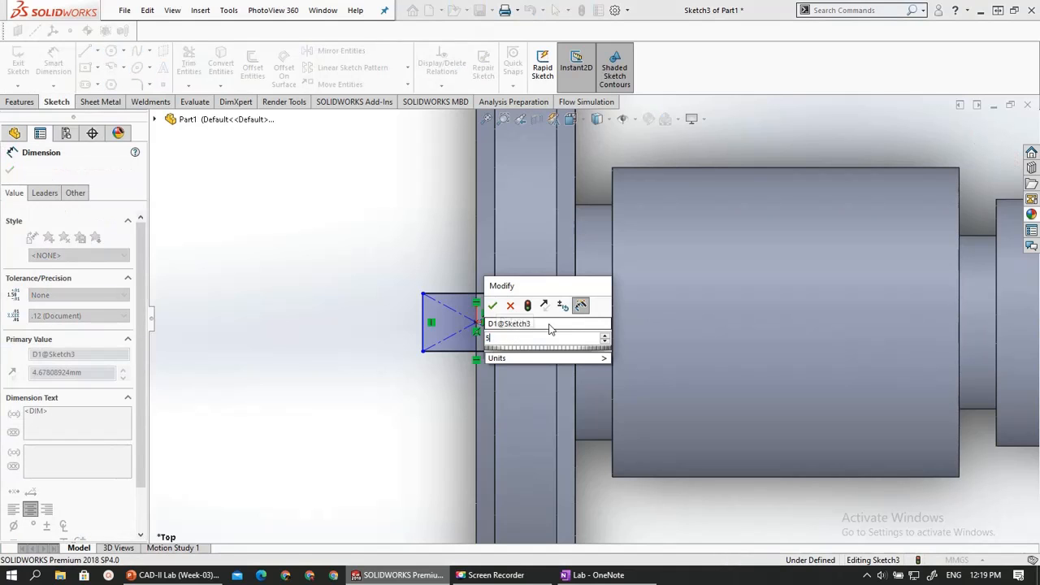
pyautogui.press('Return')
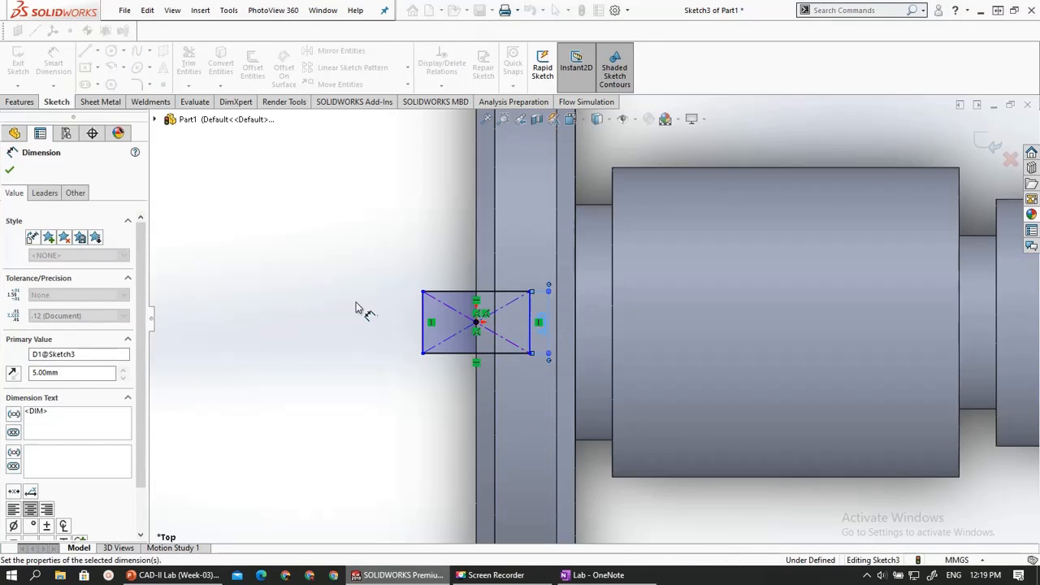
pyautogui.scroll(-1, 378, 307)
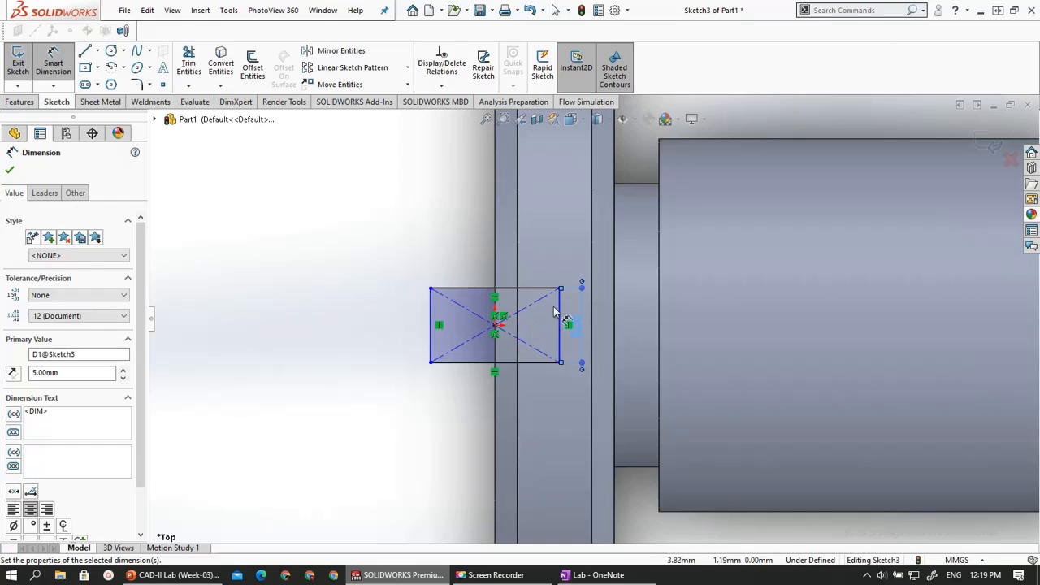
pyautogui.scroll(-1, 548, 325)
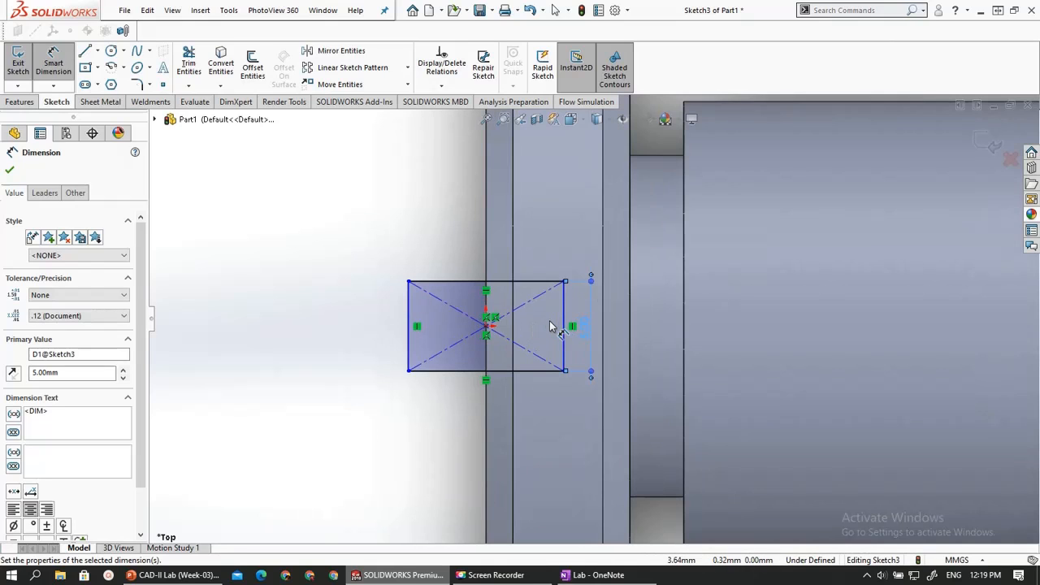
# Dimension the rectangle's horizontal side to 8 mm so the centered slot profile reaches 4 mm into the head
pyautogui.click(453, 283)
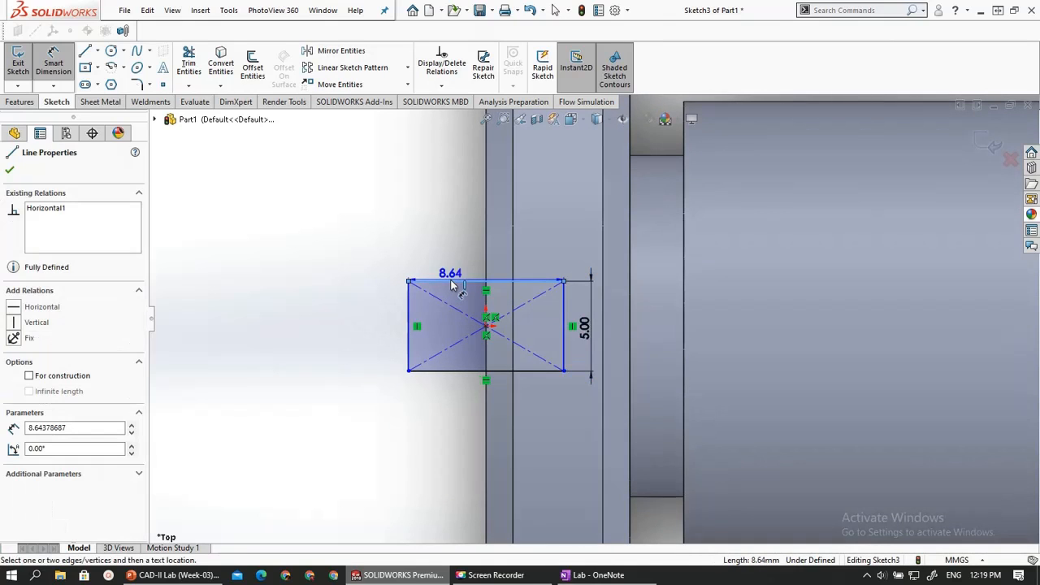
pyautogui.click(504, 256)
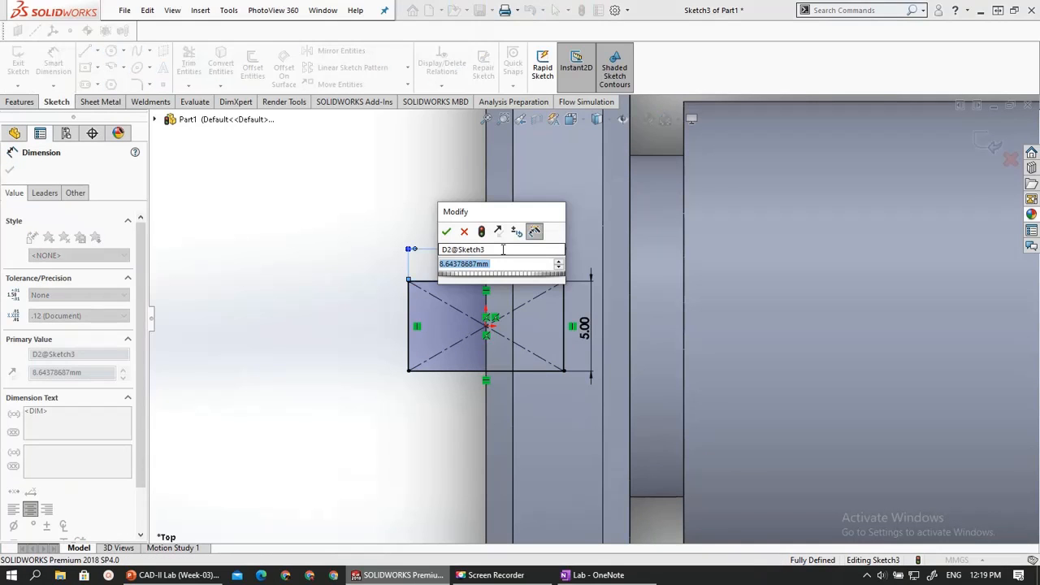
pyautogui.write('8')
pyautogui.press('Return')
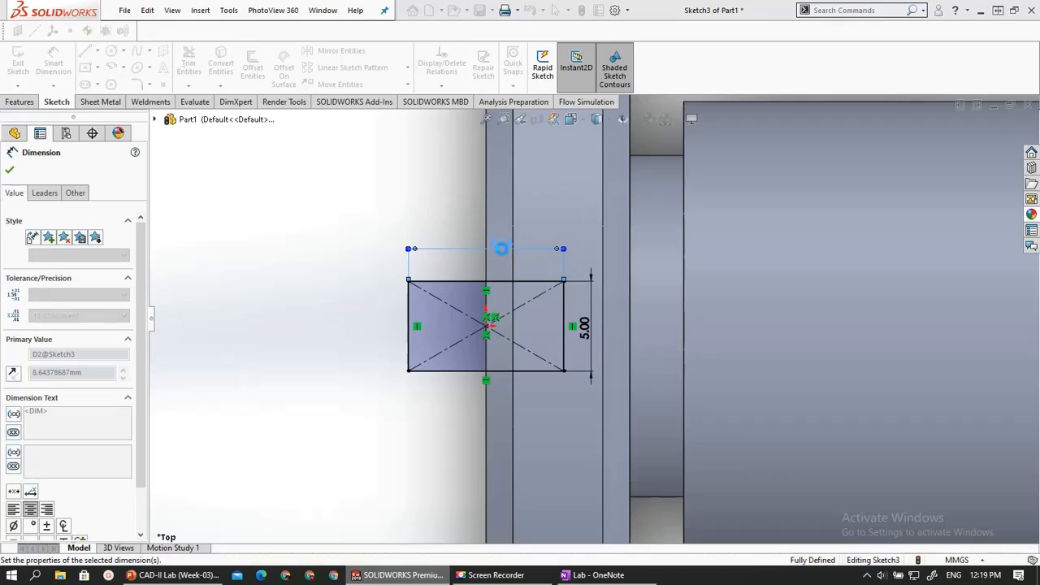
pyautogui.scroll(1, 466, 287)
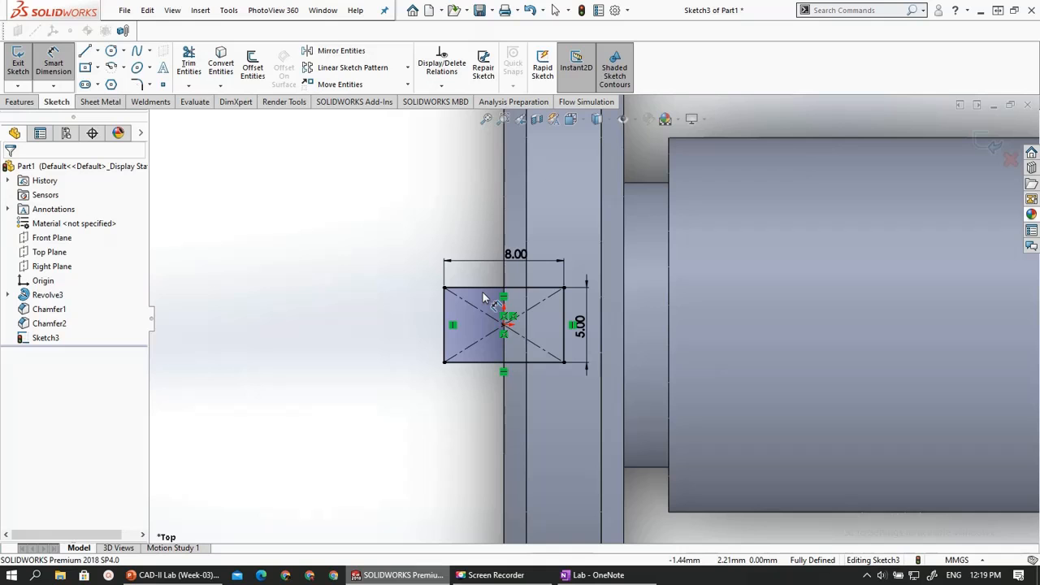
# Examine the dimensioned slot rectangle on the bolt head from angled views, and leave the dimension command
pyautogui.moveTo(379, 295)
pyautogui.mouseDown(button='middle')
pyautogui.moveTo(441, 158)
pyautogui.moveTo(419, 259)
pyautogui.mouseUp(button='middle')
pyautogui.scroll(5, 419, 259)
pyautogui.moveTo(445, 397); pyautogui.dragTo(456, 193, button='middle')
pyautogui.moveTo(570, 409)
pyautogui.mouseDown(button='middle')
pyautogui.moveTo(514, 326)
pyautogui.moveTo(616, 375)
pyautogui.moveTo(568, 377)
pyautogui.mouseUp(button='middle')
pyautogui.scroll(-4, 574, 373)
pyautogui.moveTo(547, 426); pyautogui.dragTo(557, 390, button='right')
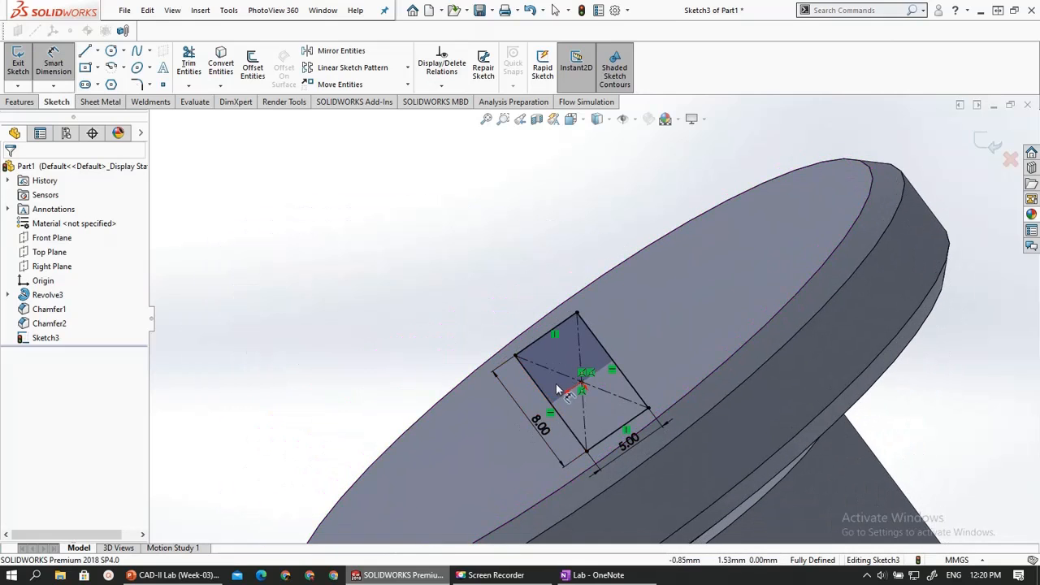
pyautogui.scroll(6, 556, 351)
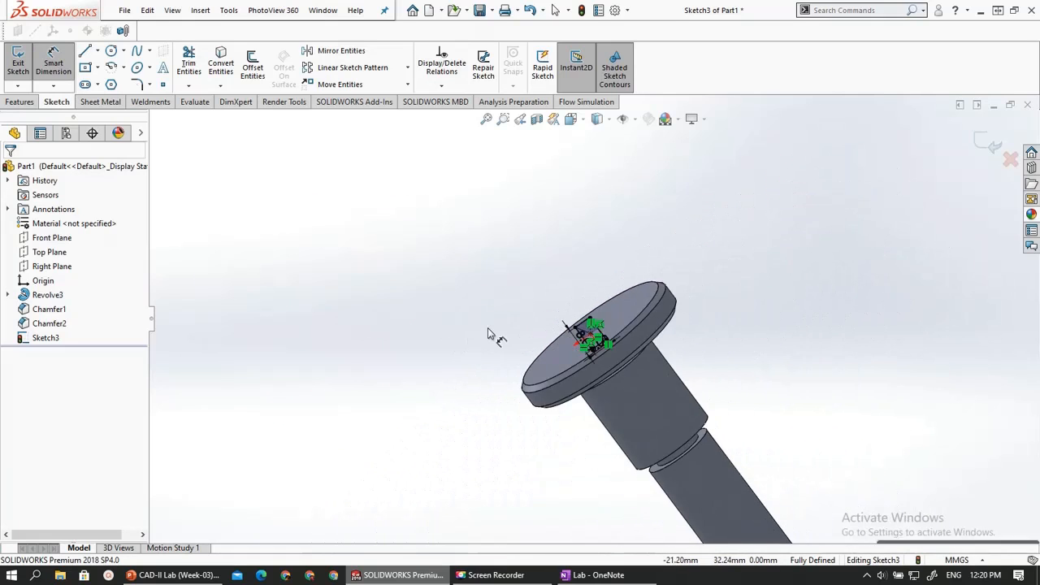
pyautogui.press('Escape')
pyautogui.moveTo(488, 328); pyautogui.dragTo(472, 367, button='middle')
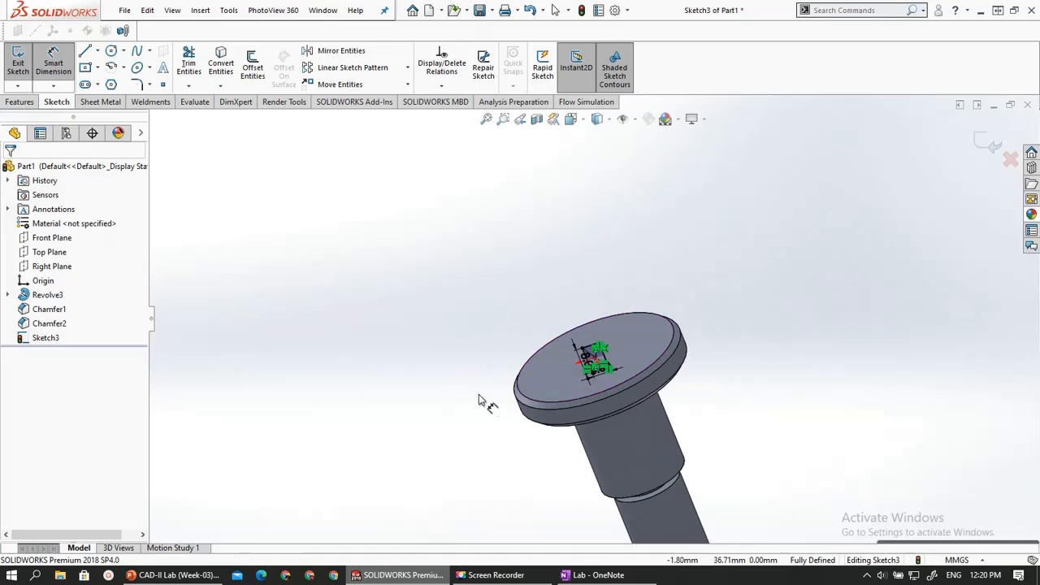
pyautogui.scroll(-1, 567, 448)
pyautogui.scroll(-1, 568, 449)
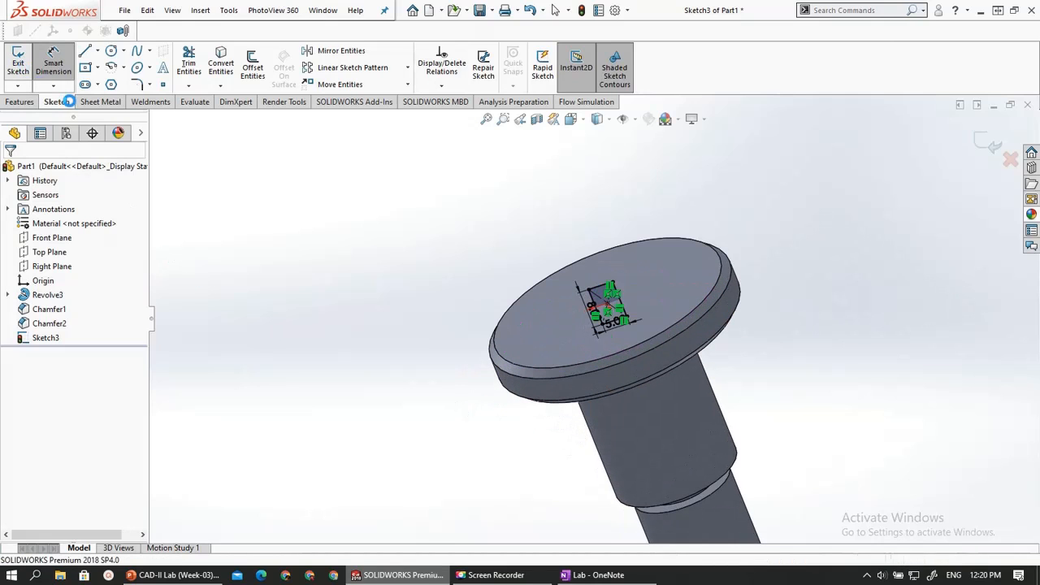
# Cut the slot across the bolt head with an Extruded Cut of the rectangle sketch, using Through All - Both
pyautogui.click(27, 103)
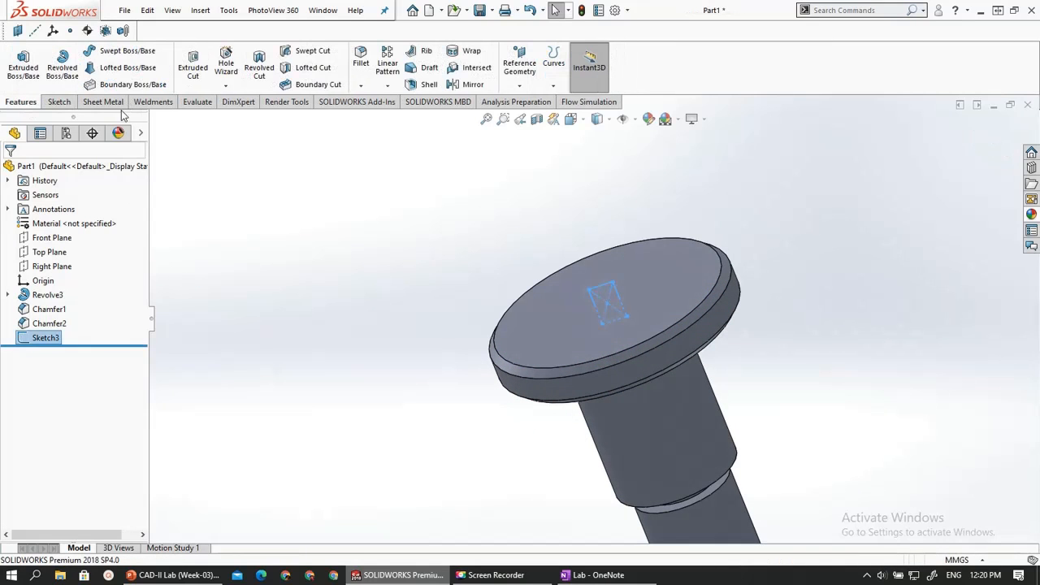
pyautogui.click(192, 65)
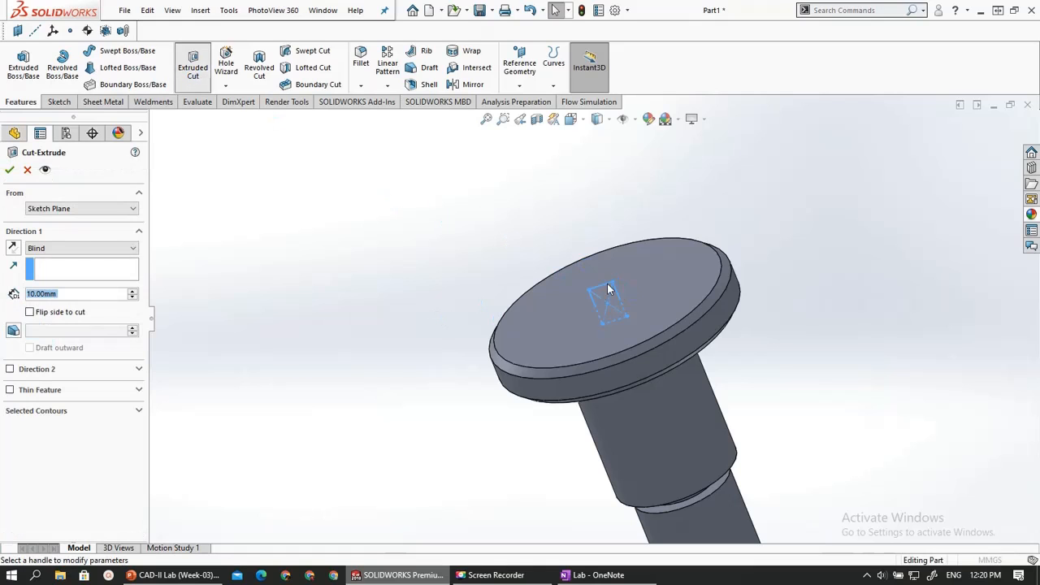
pyautogui.click(64, 248)
pyautogui.click(84, 281)
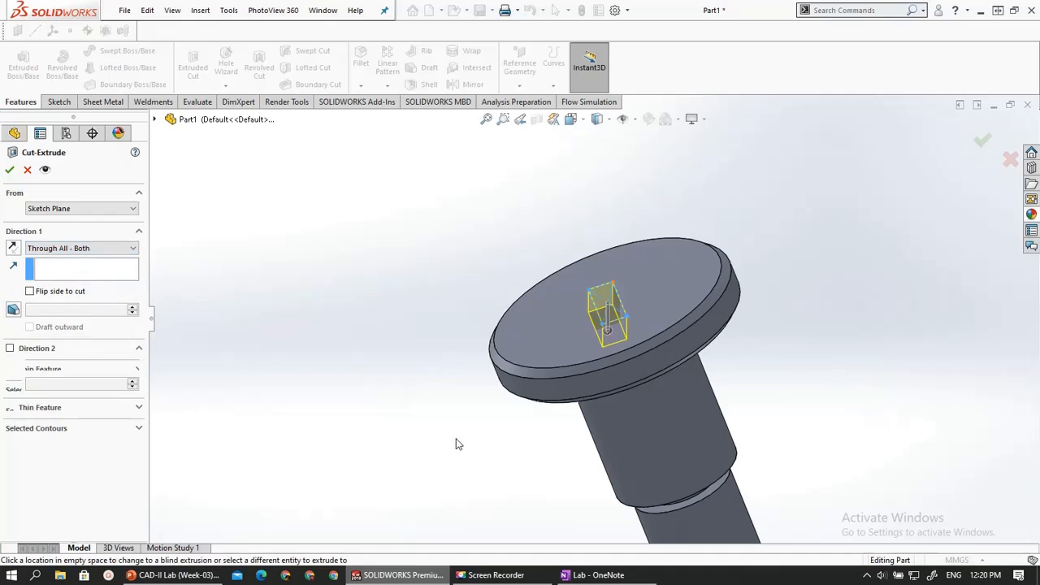
pyautogui.moveTo(430, 430); pyautogui.dragTo(386, 386, button='middle')
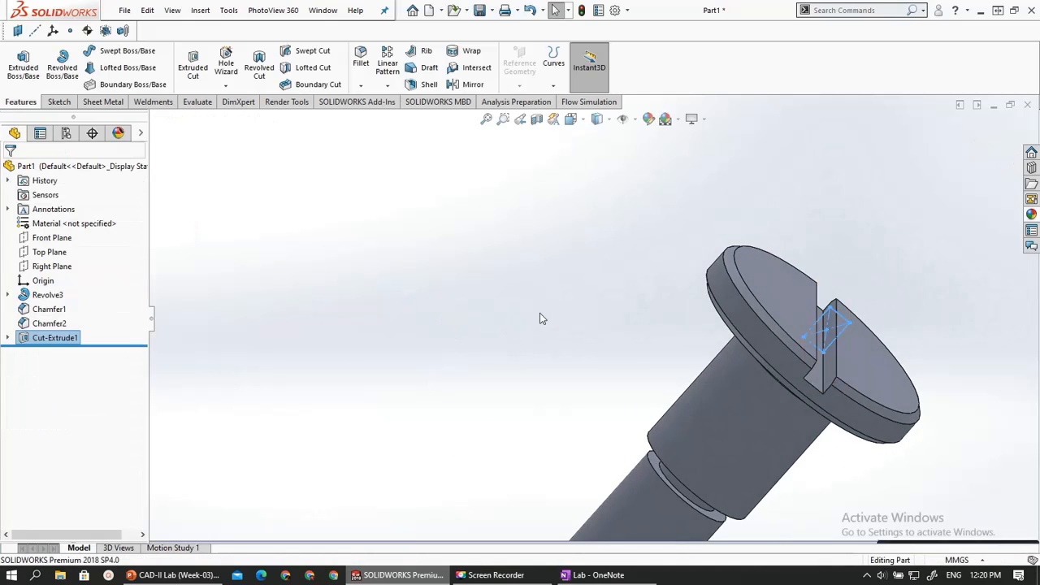
# Apply the polished bronze metal appearance to the slotted bolt
pyautogui.moveTo(540, 314); pyautogui.dragTo(409, 309, button='middle')
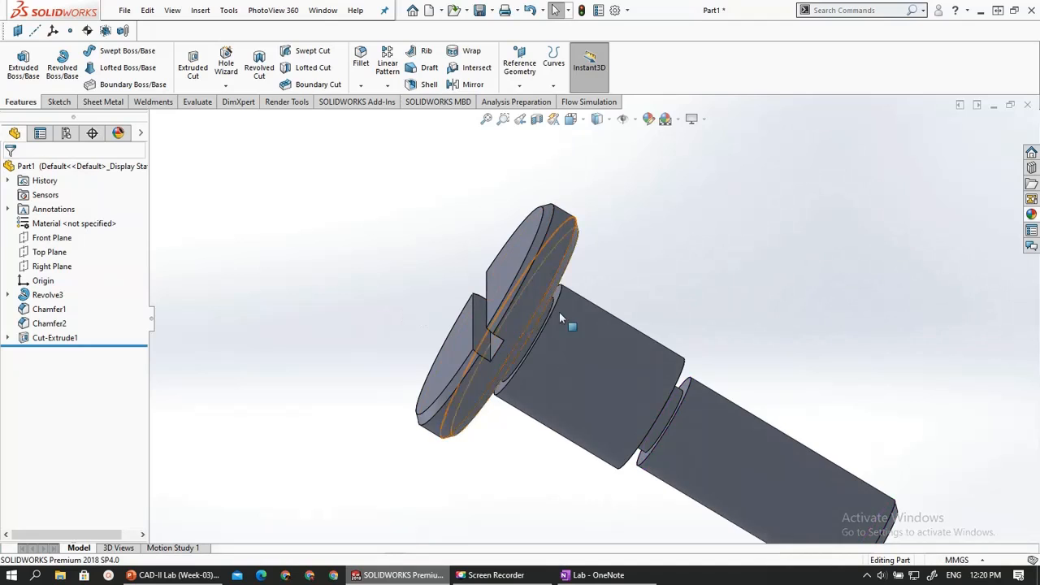
pyautogui.moveTo(685, 329); pyautogui.dragTo(666, 390, button='middle')
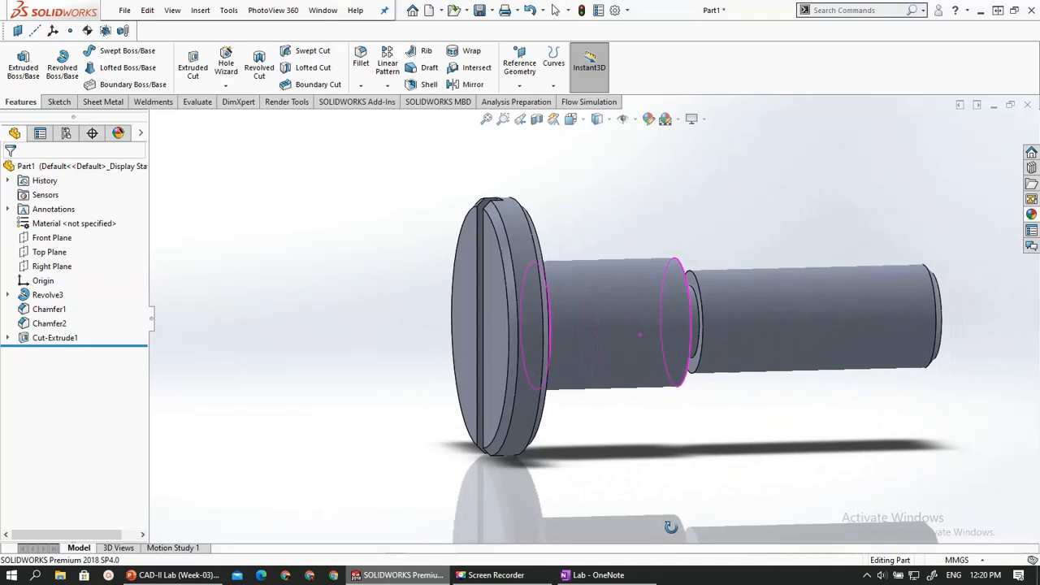
pyautogui.click(1031, 215)
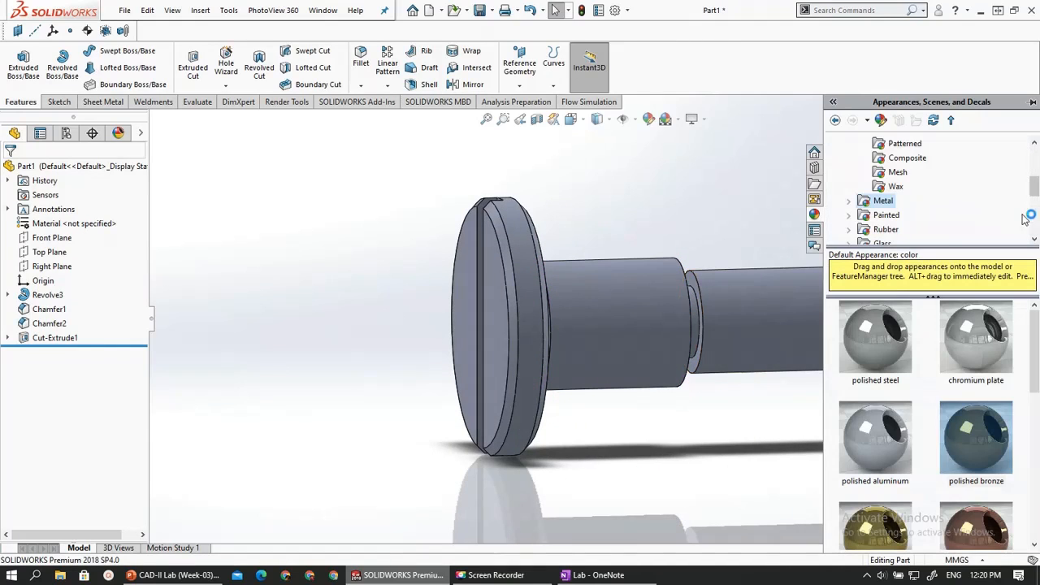
pyautogui.moveTo(967, 431); pyautogui.dragTo(665, 327)
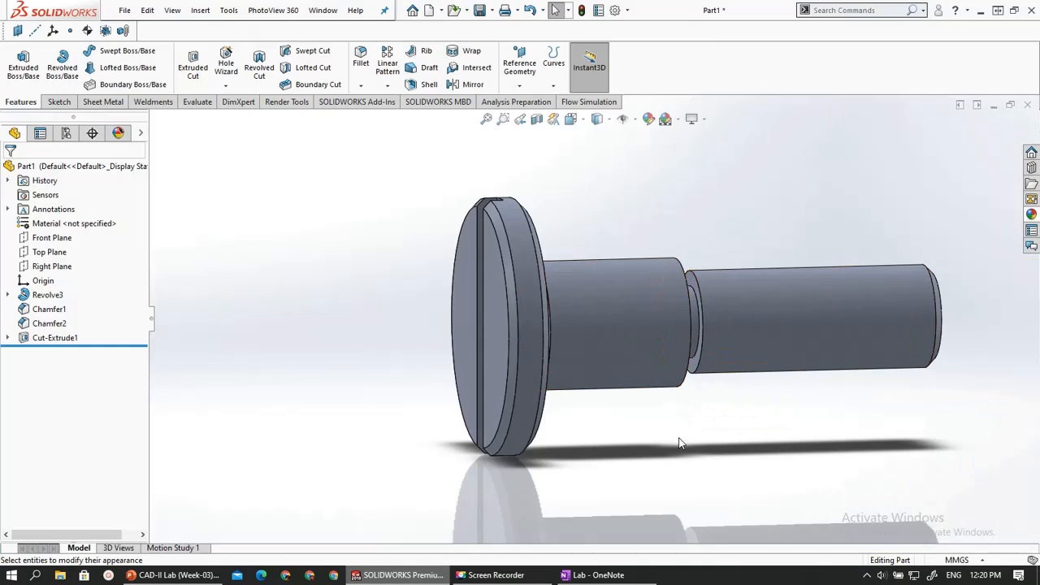
# Select the revolve, both chamfers and the slot cut and apply the polished steel metal appearance to them
pyautogui.click(595, 321)
pyautogui.press('Escape')
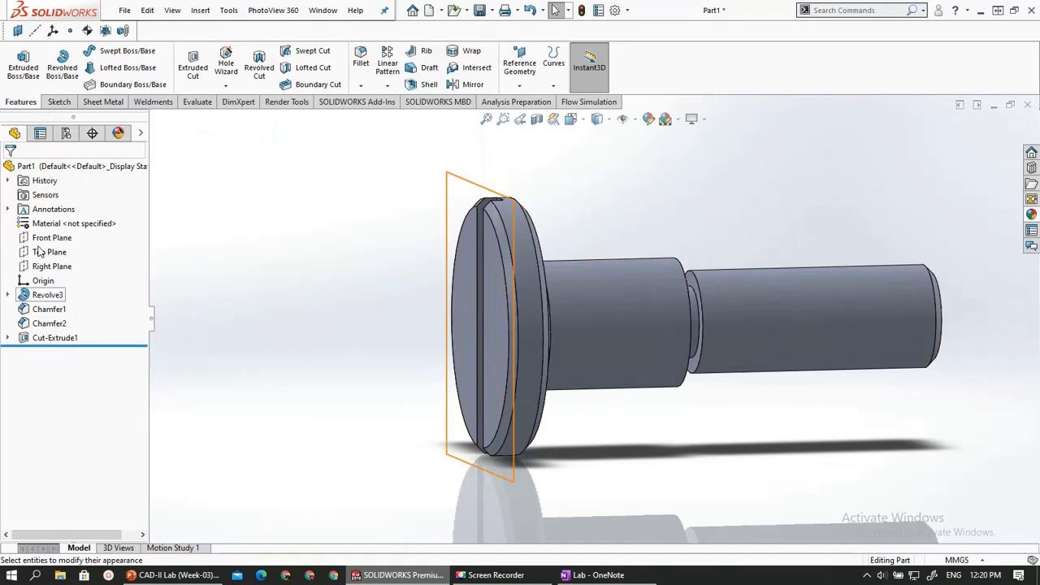
pyautogui.click(32, 341)
pyautogui.keyDown('shift'); pyautogui.click(41, 296); pyautogui.keyUp('shift')
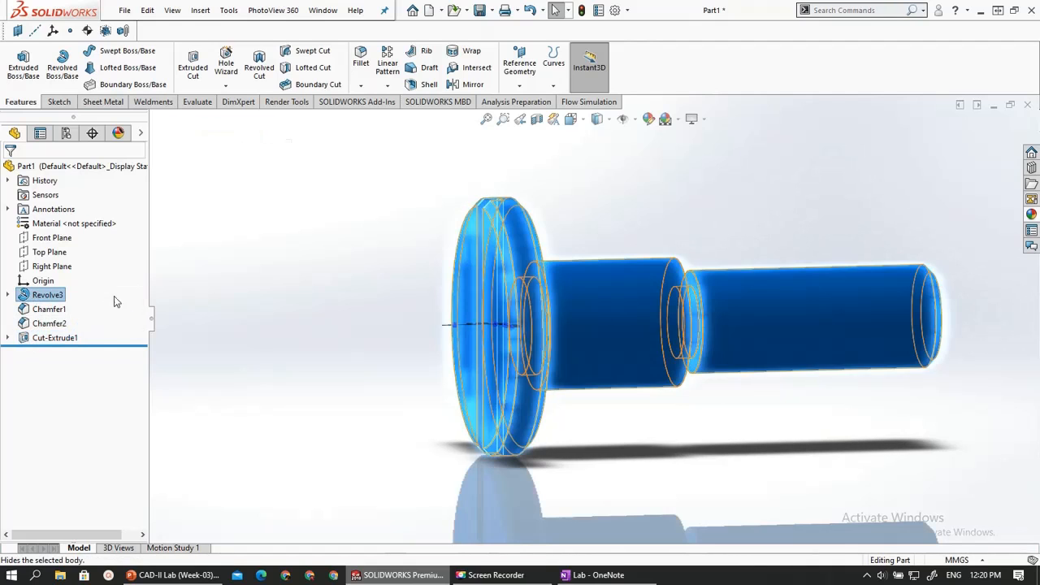
pyautogui.click(1032, 217)
pyautogui.scroll(-2, 965, 401)
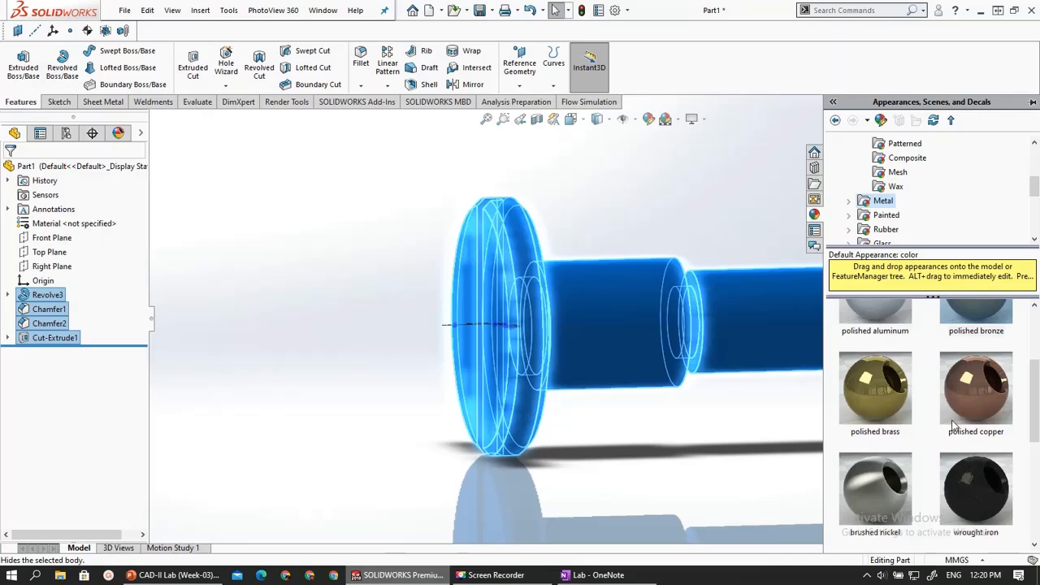
pyautogui.scroll(2, 956, 426)
pyautogui.moveTo(876, 338); pyautogui.dragTo(681, 345)
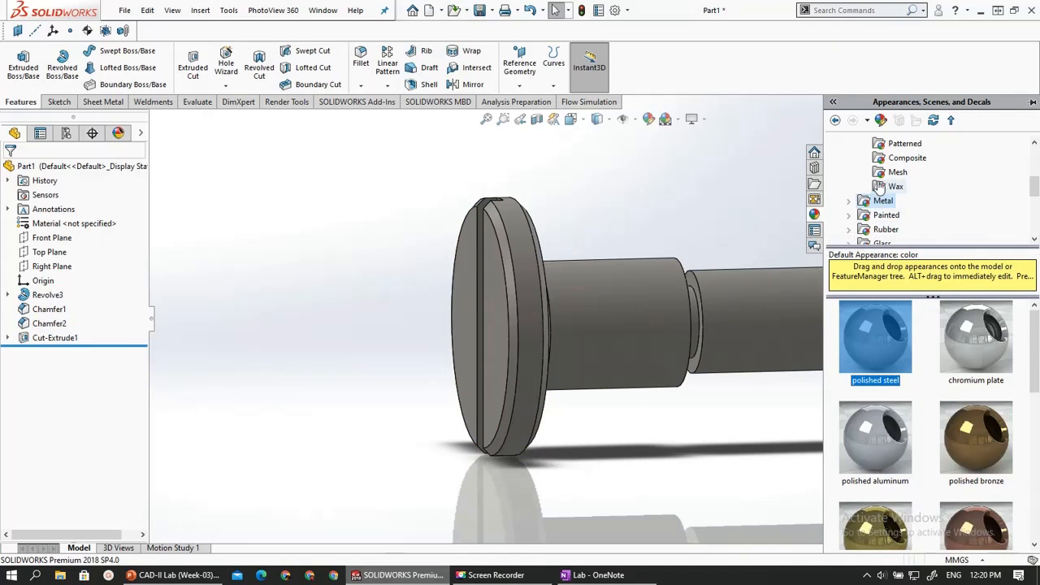
# Browse the glass appearances and try to apply Thick Gloss blue thick glass to the screw's body
pyautogui.scroll(-1, 890, 205)
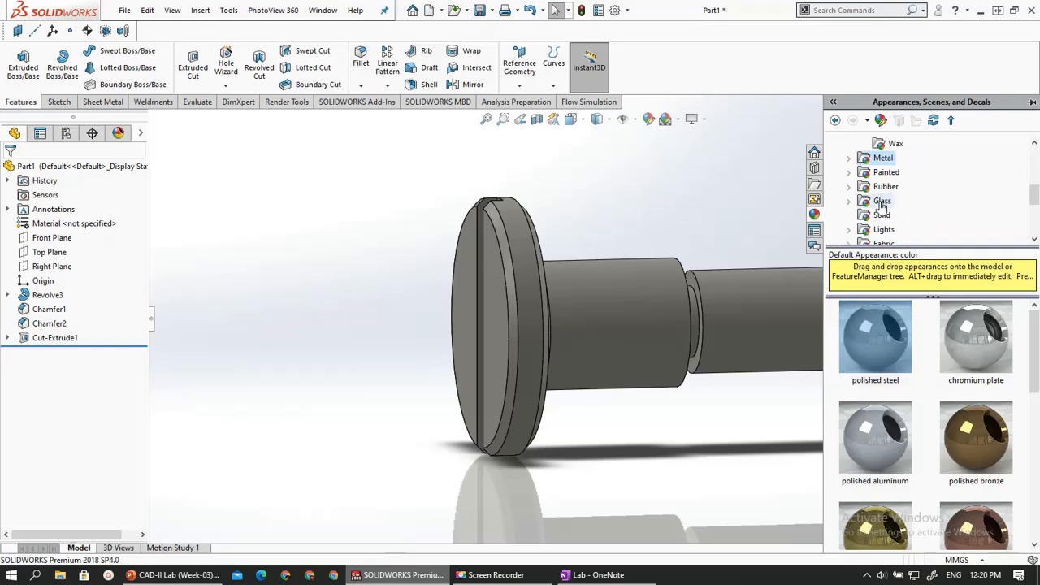
pyautogui.click(866, 201)
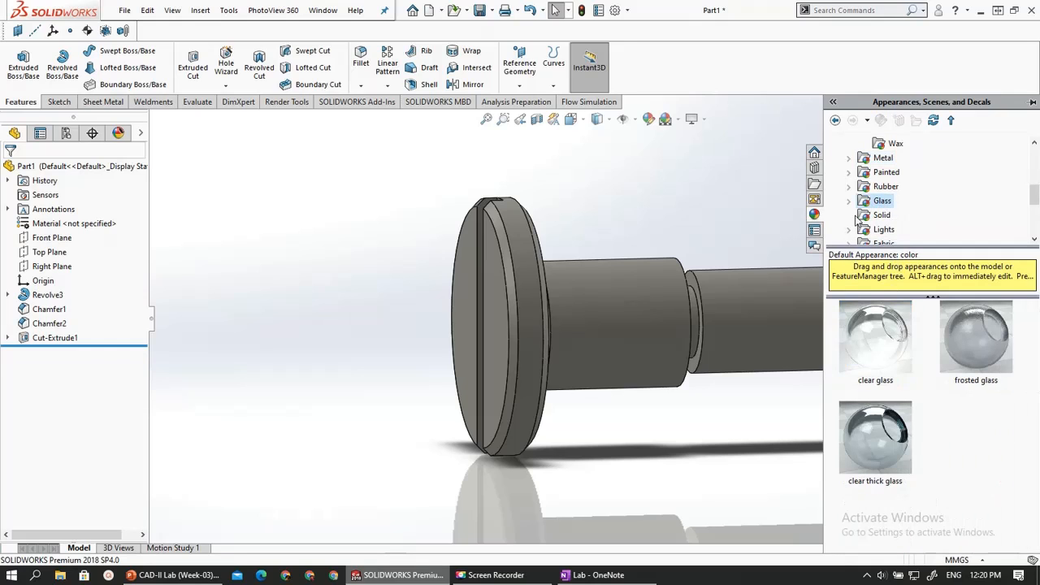
pyautogui.click(849, 202)
pyautogui.click(880, 203)
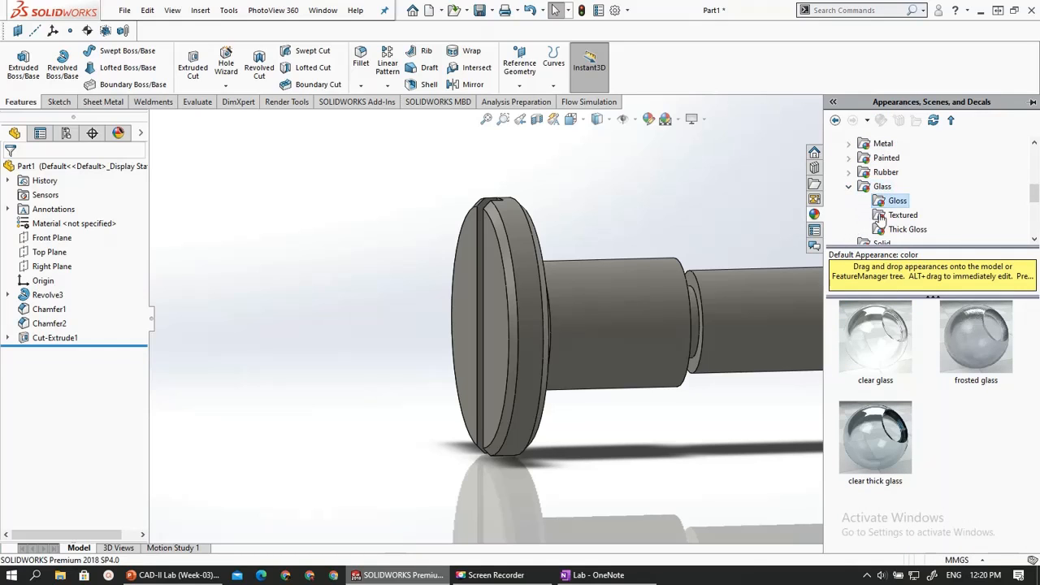
pyautogui.click(882, 218)
pyautogui.scroll(-1, 908, 343)
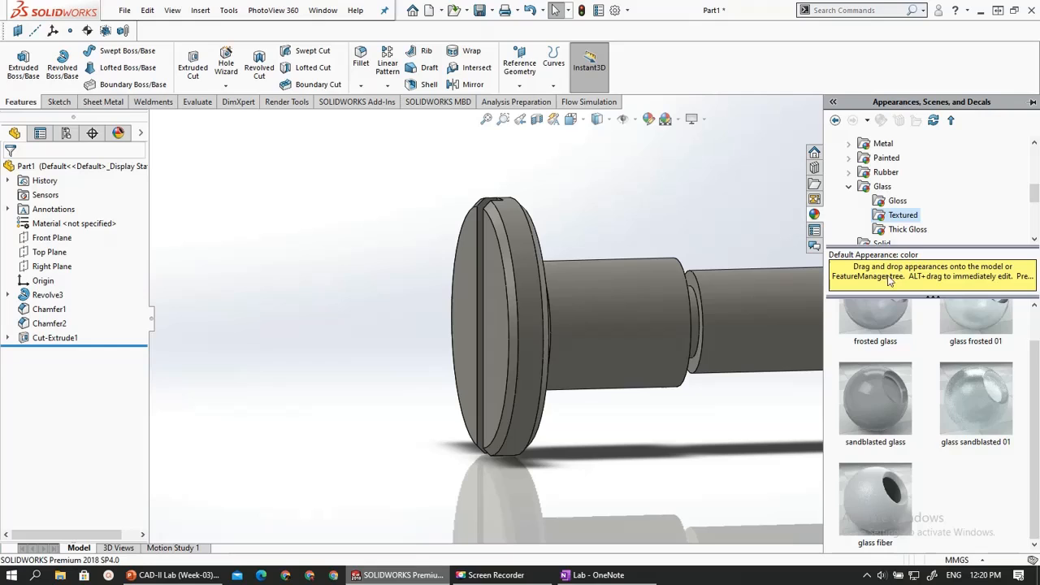
pyautogui.click(882, 231)
pyautogui.click(971, 342)
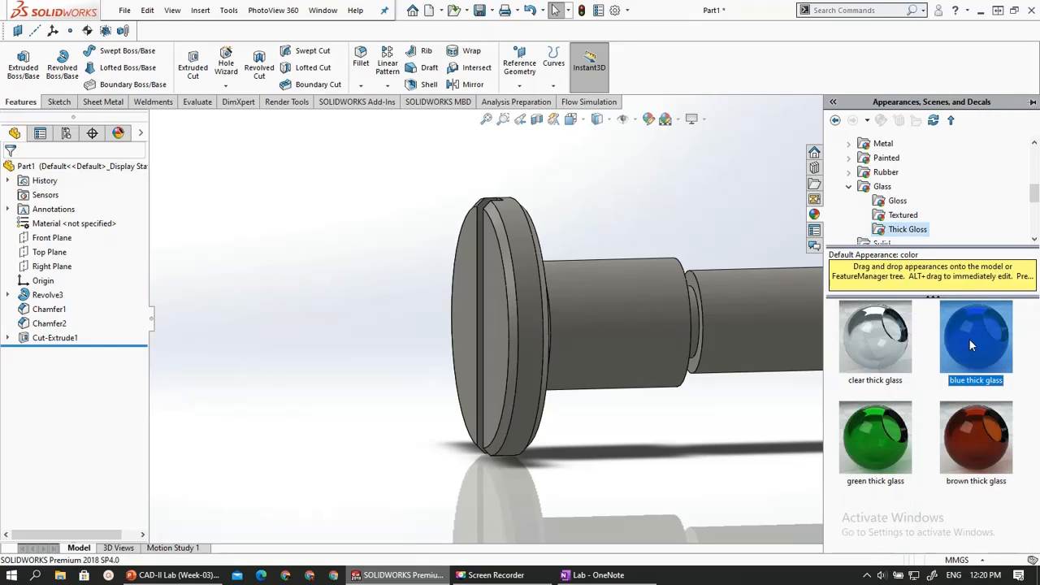
pyautogui.moveTo(947, 328); pyautogui.dragTo(643, 301)
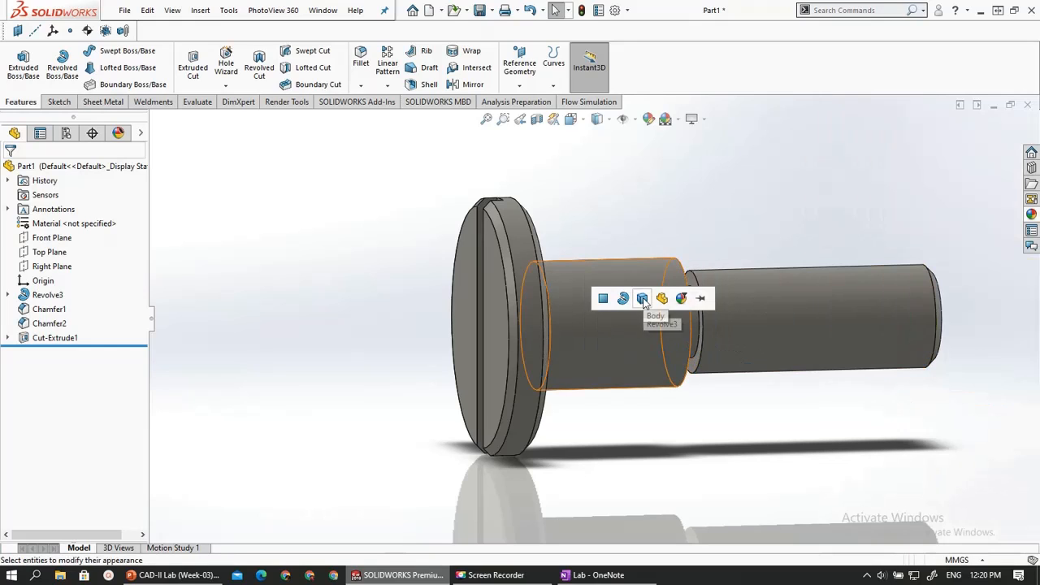
# Select the revolve, both chamfers and the slot cut and apply the blue thick glass appearance to them
pyautogui.click(54, 338)
pyautogui.click(32, 294)
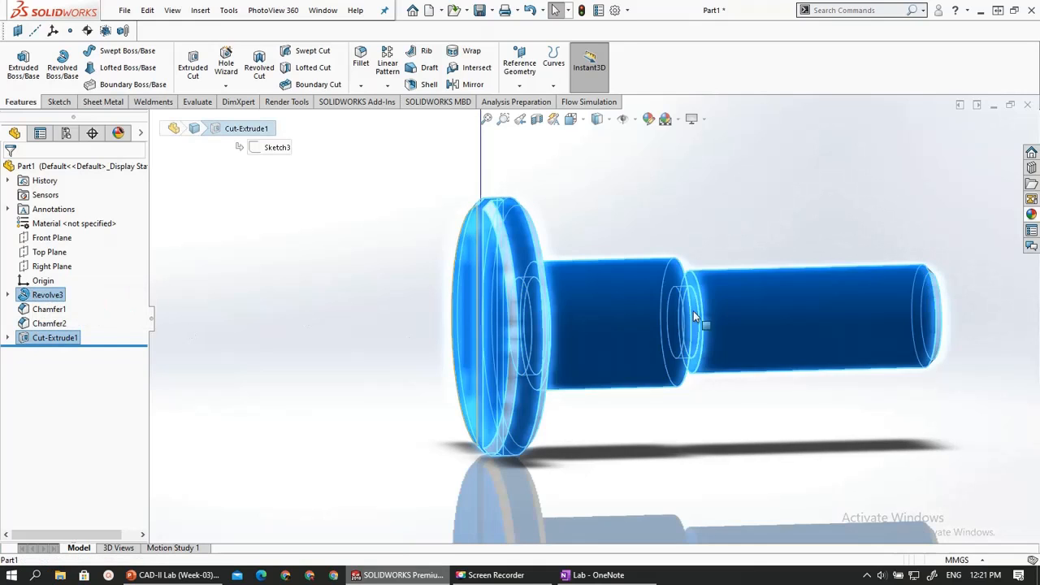
pyautogui.keyDown('ctrl'); pyautogui.click(45, 308); pyautogui.keyUp('ctrl')
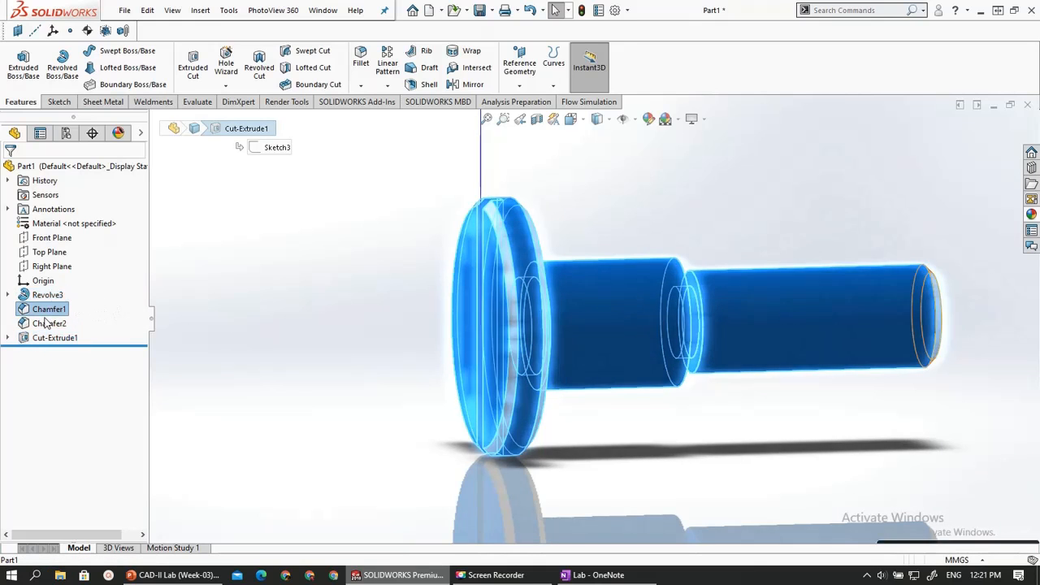
pyautogui.keyDown('ctrl'); pyautogui.click(44, 325); pyautogui.keyUp('ctrl')
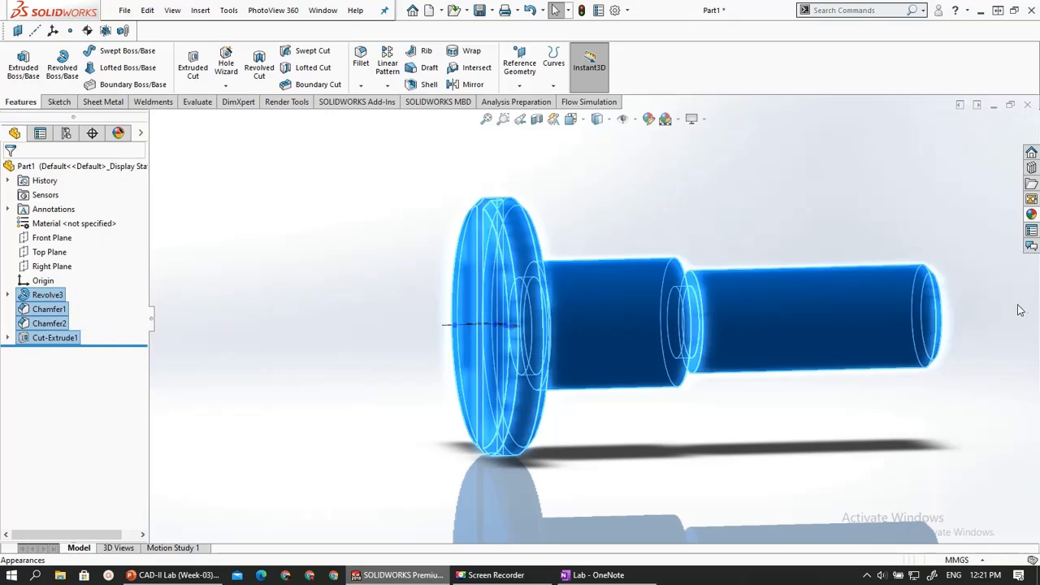
pyautogui.click(1032, 214)
pyautogui.click(966, 306)
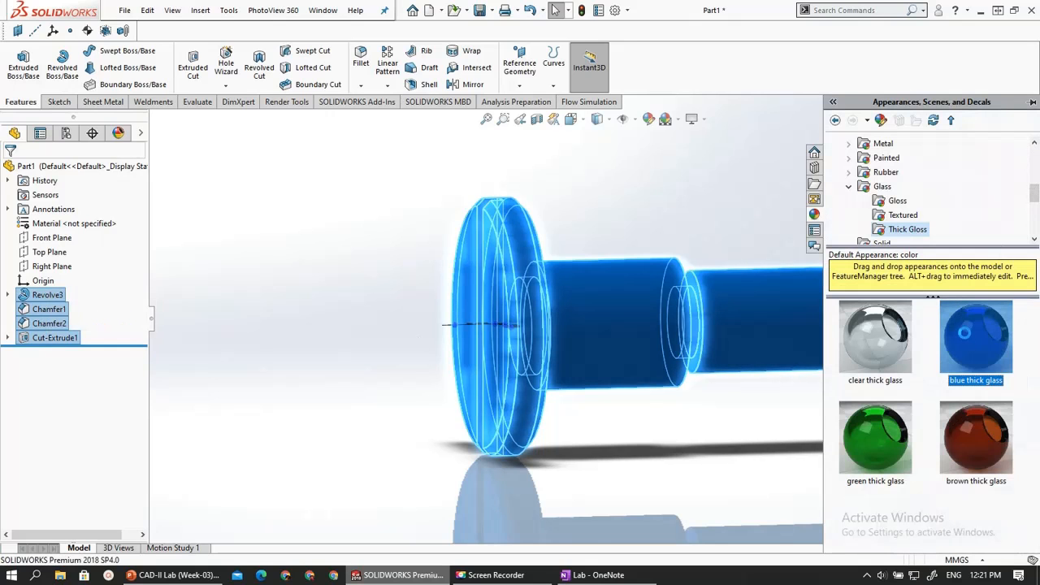
pyautogui.moveTo(966, 333)
pyautogui.moveTo(965, 333); pyautogui.dragTo(602, 317)
# Try the Shaded display style on the glass screw and return to Shaded With Edges
pyautogui.click(597, 120)
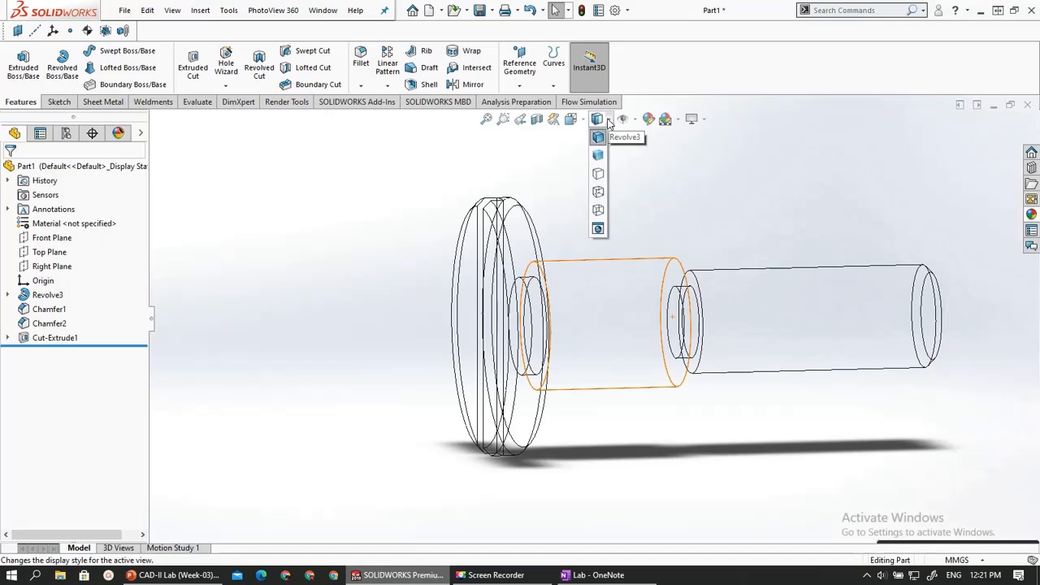
pyautogui.click(597, 197)
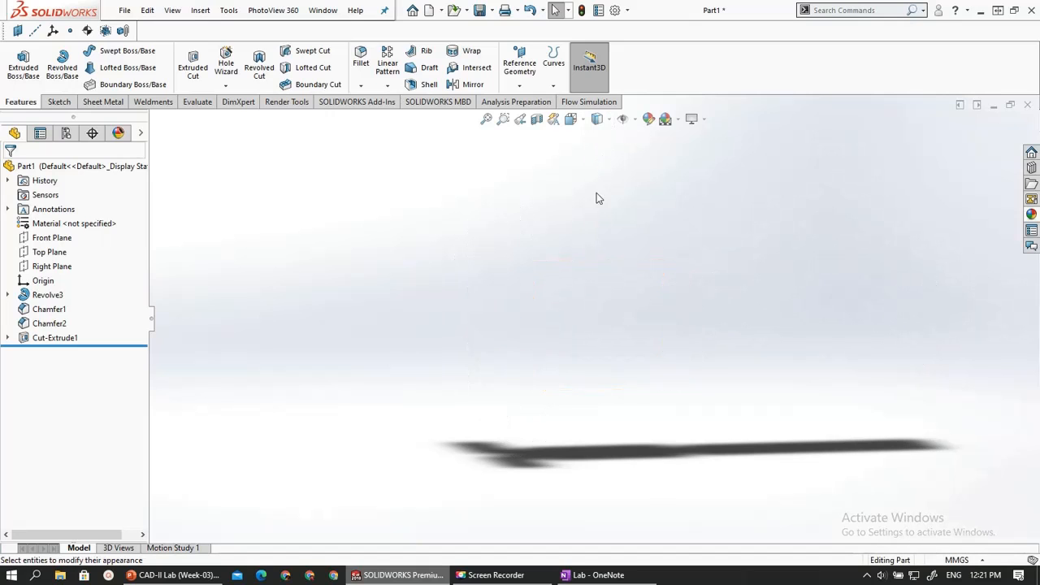
pyautogui.click(598, 120)
pyautogui.click(601, 151)
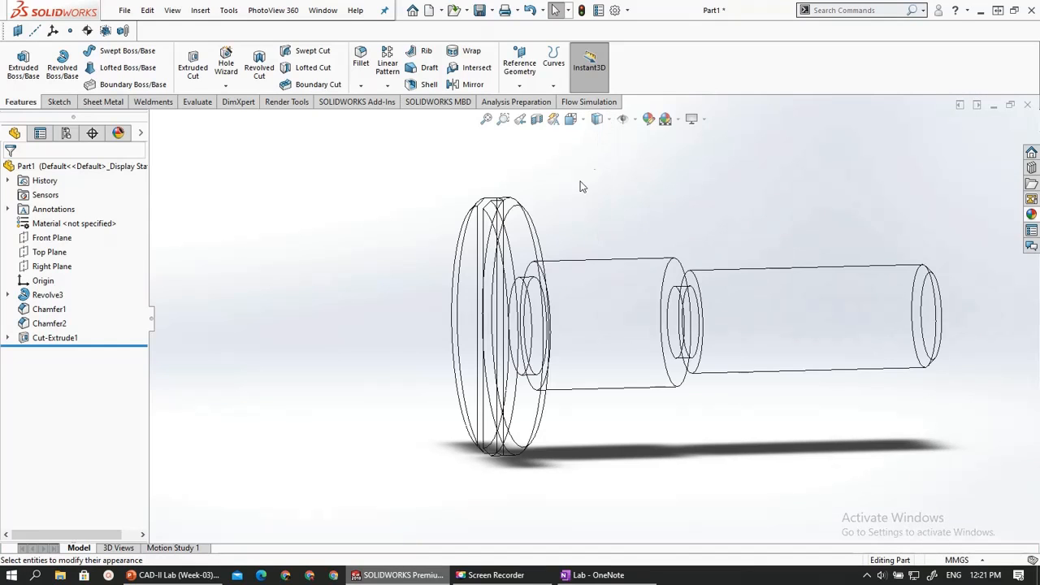
# Review the part's assigned appearances and delete both blue thick glass entries
pyautogui.click(597, 315)
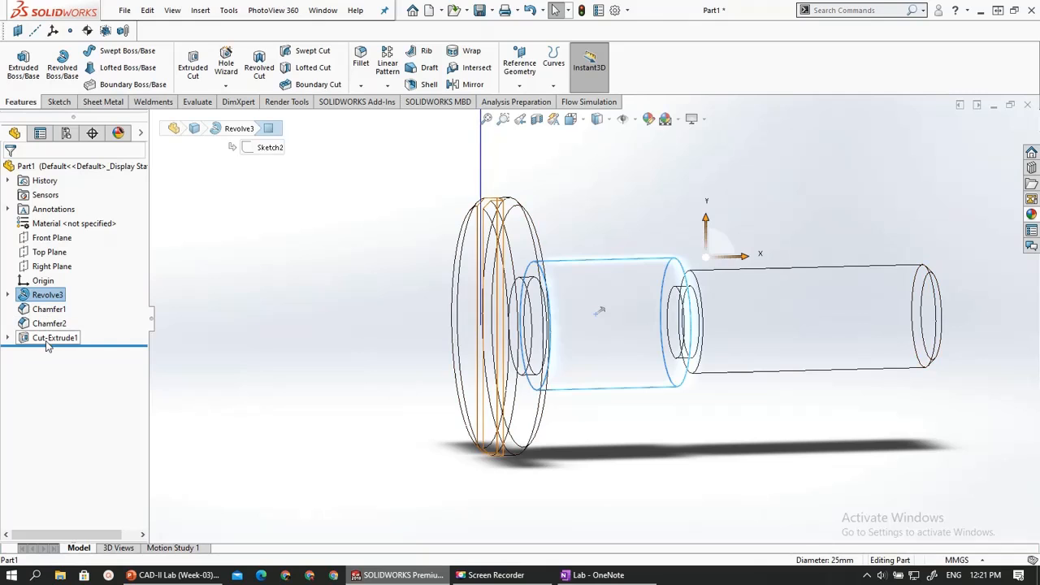
pyautogui.click(118, 133)
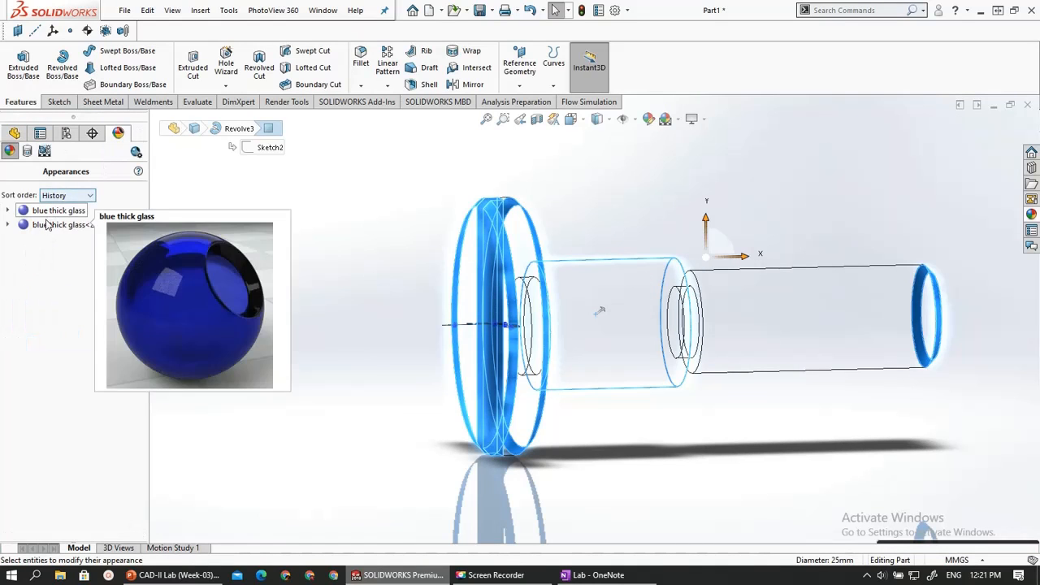
pyautogui.click(47, 226)
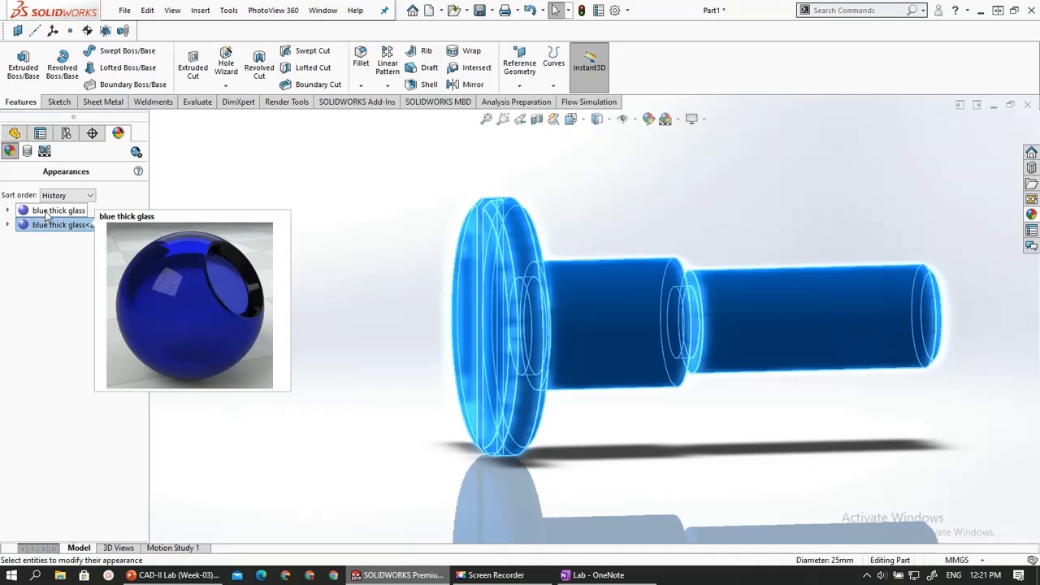
pyautogui.click(47, 211)
pyautogui.rightClick(46, 212)
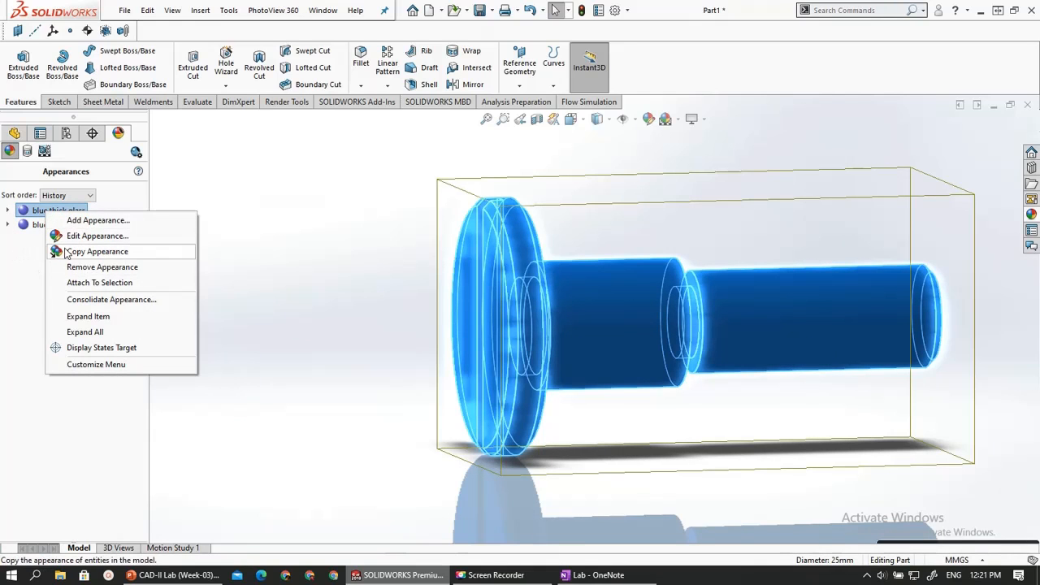
pyautogui.click(35, 226)
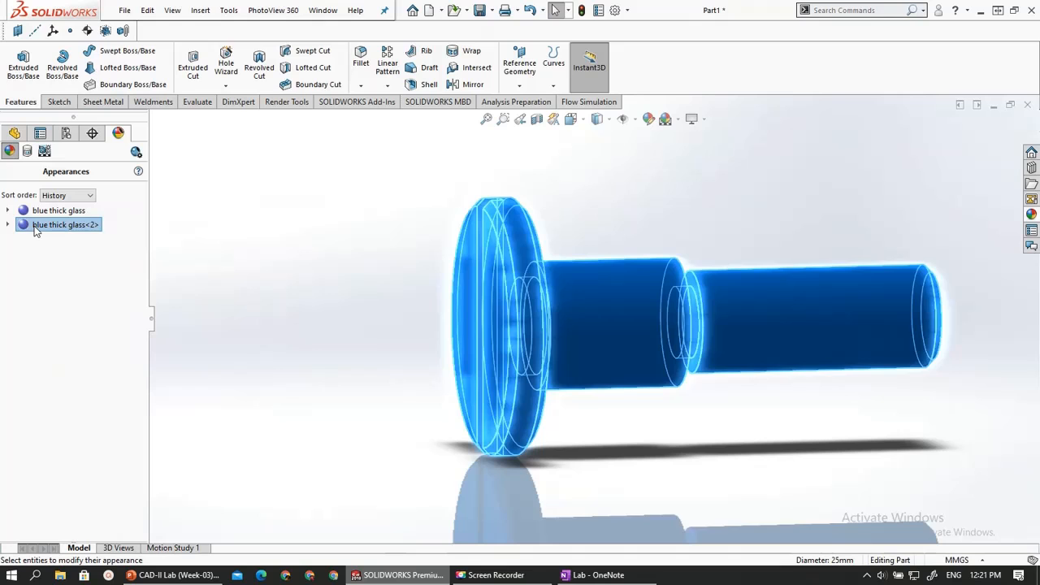
pyautogui.press('Delete')
pyautogui.press('Delete')
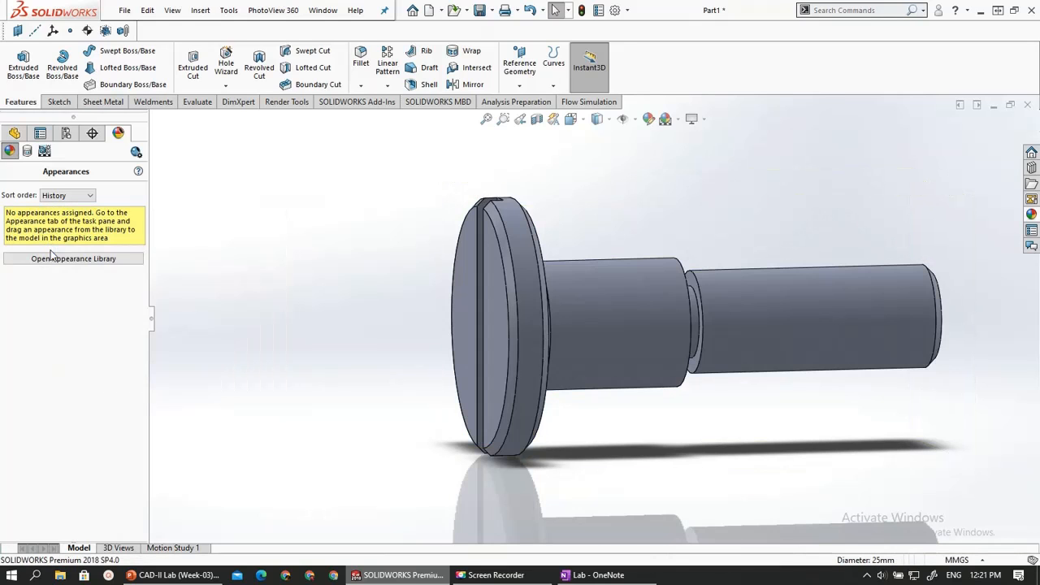
# Select the revolve, both chamfers and the slot cut and apply the Red appearance from the Solid category
pyautogui.click(1032, 215)
pyautogui.scroll(-2, 874, 203)
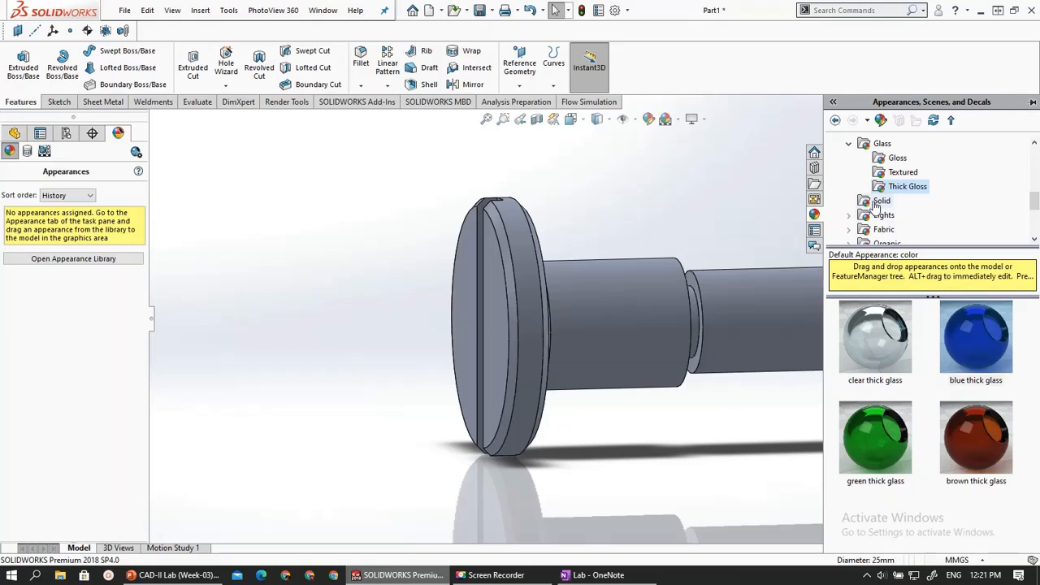
pyautogui.click(877, 203)
pyautogui.scroll(-2, 888, 221)
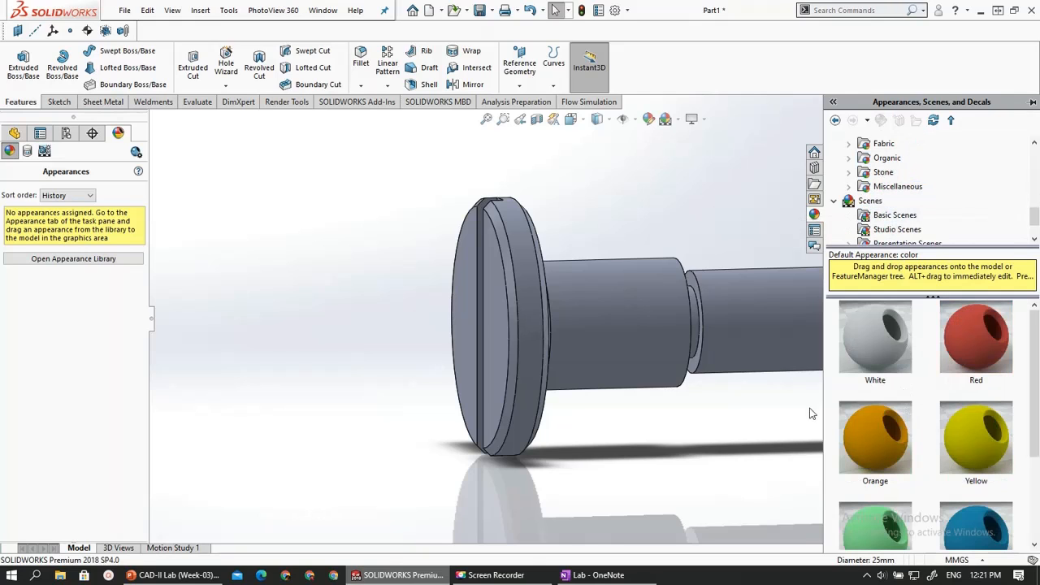
pyautogui.click(15, 132)
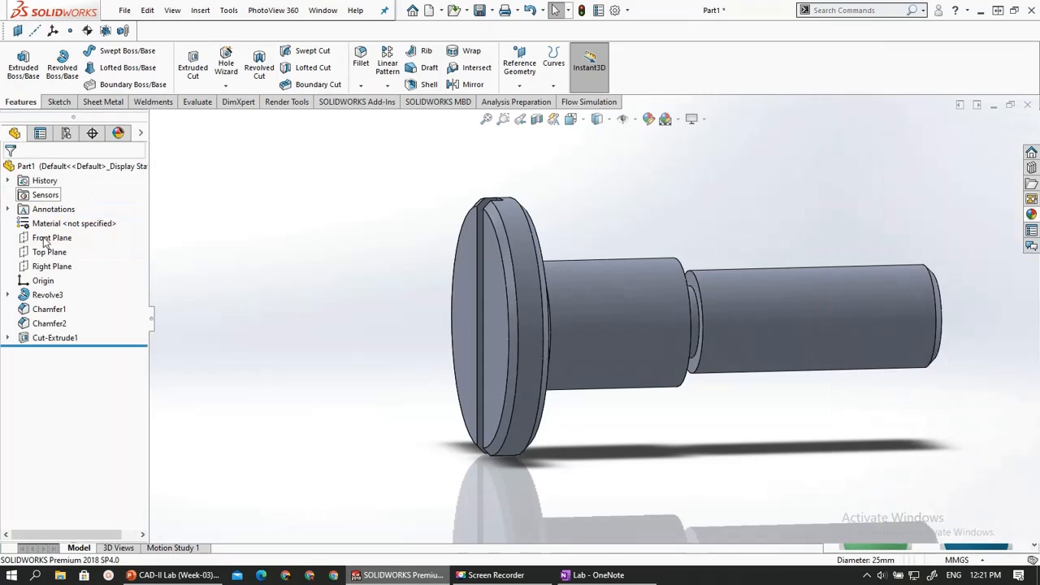
pyautogui.click(46, 294)
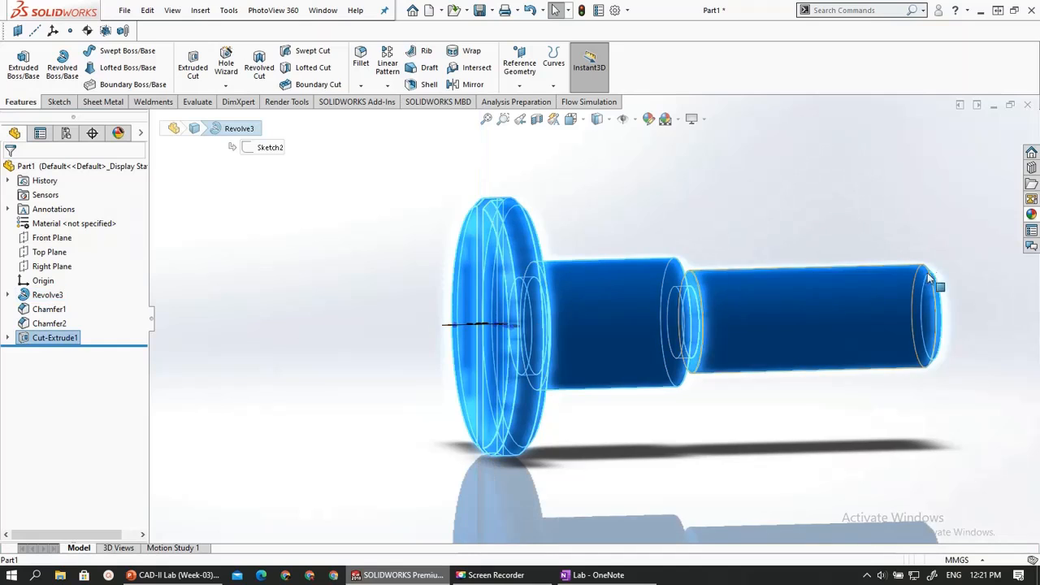
pyautogui.keyDown('shift'); pyautogui.click(48, 295); pyautogui.keyUp('shift')
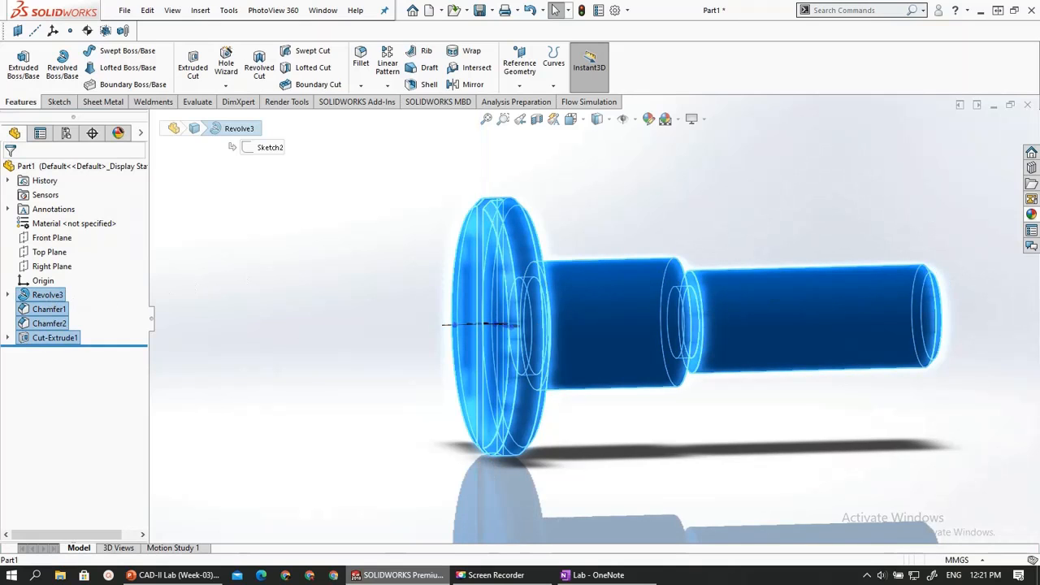
pyautogui.click(1031, 215)
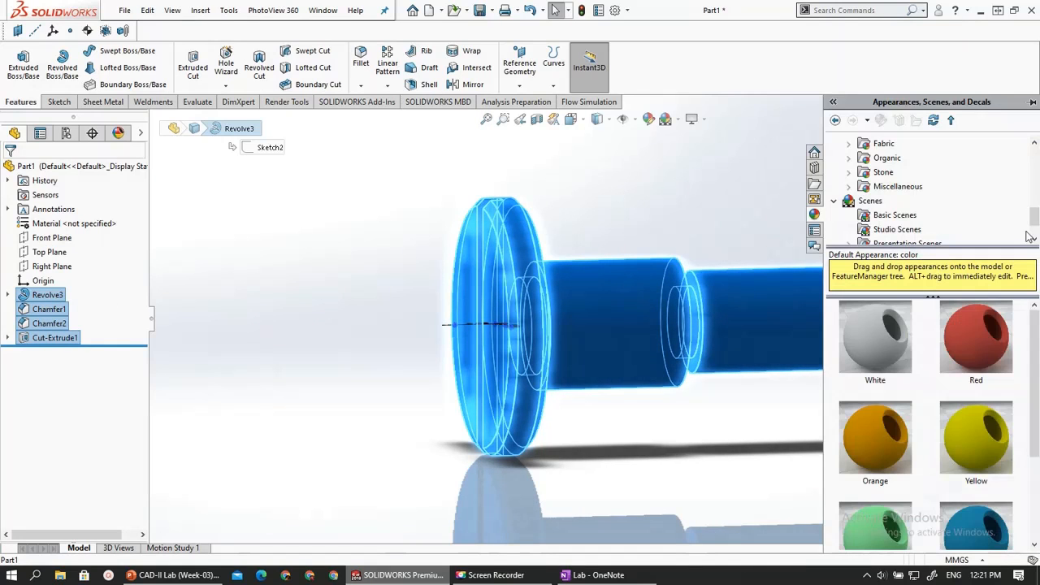
pyautogui.scroll(-3, 961, 429)
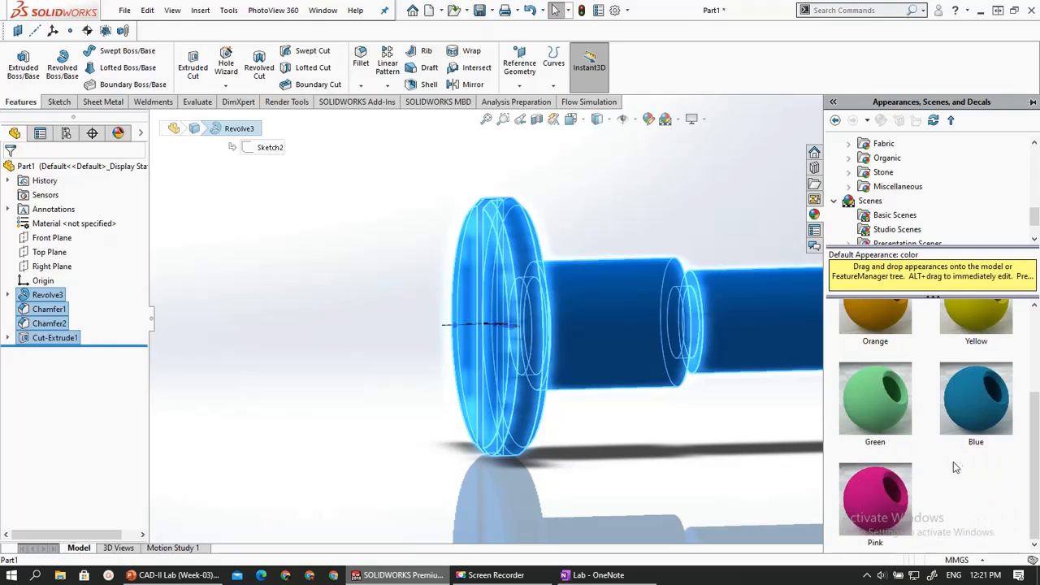
pyautogui.scroll(2, 877, 416)
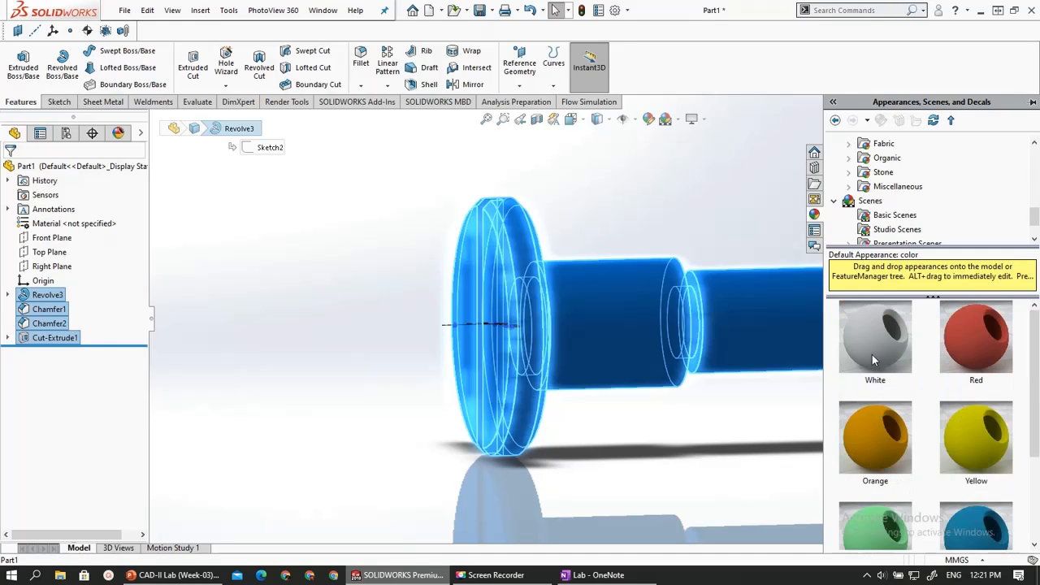
pyautogui.moveTo(961, 330); pyautogui.dragTo(448, 365)
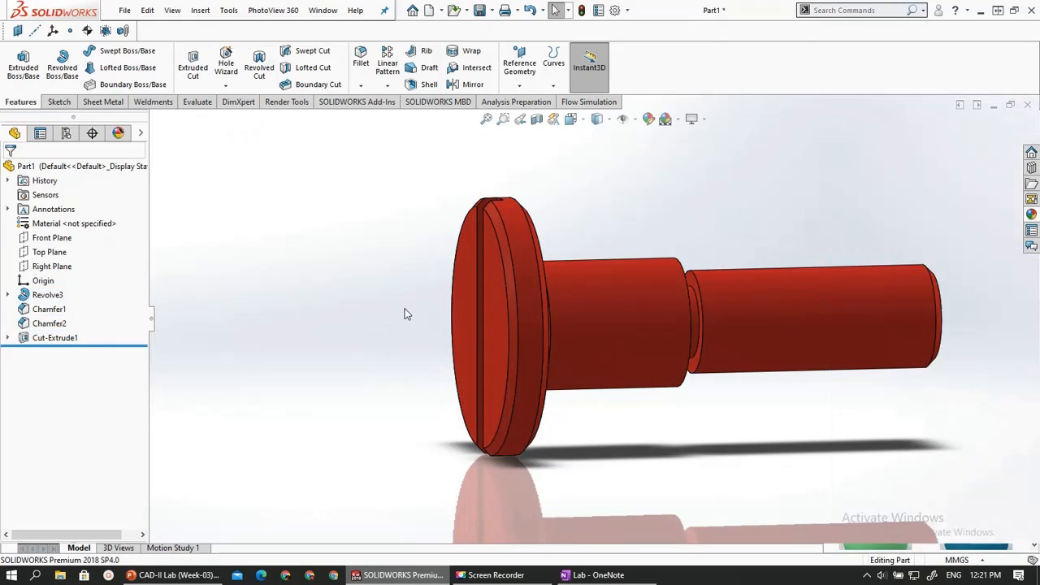
# Browse the appearance library from the Solid category to the Aluminum appearances under Metal
pyautogui.moveTo(491, 313); pyautogui.dragTo(699, 407, button='middle')
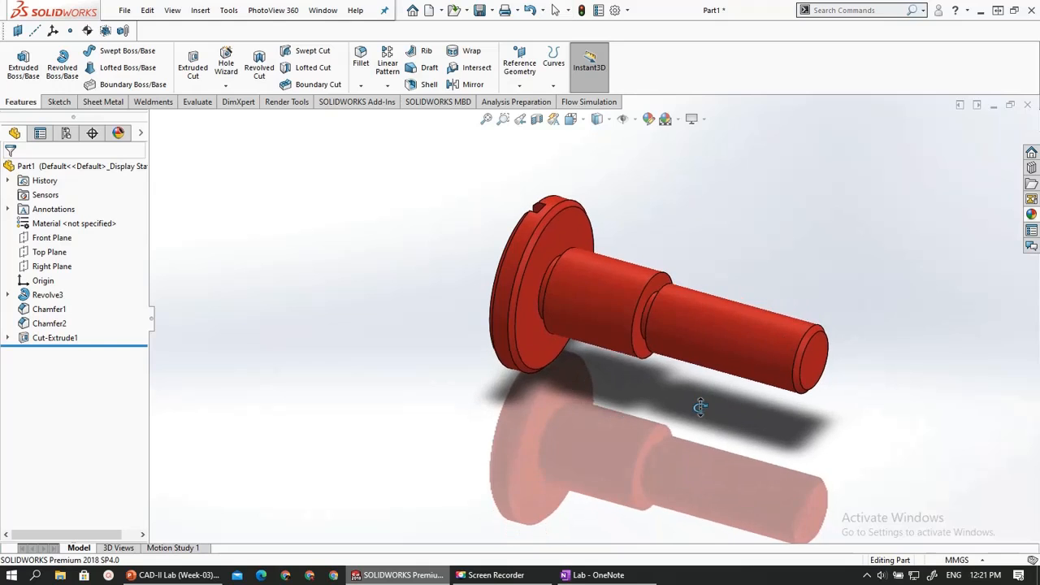
pyautogui.moveTo(567, 281); pyautogui.dragTo(569, 355, button='middle')
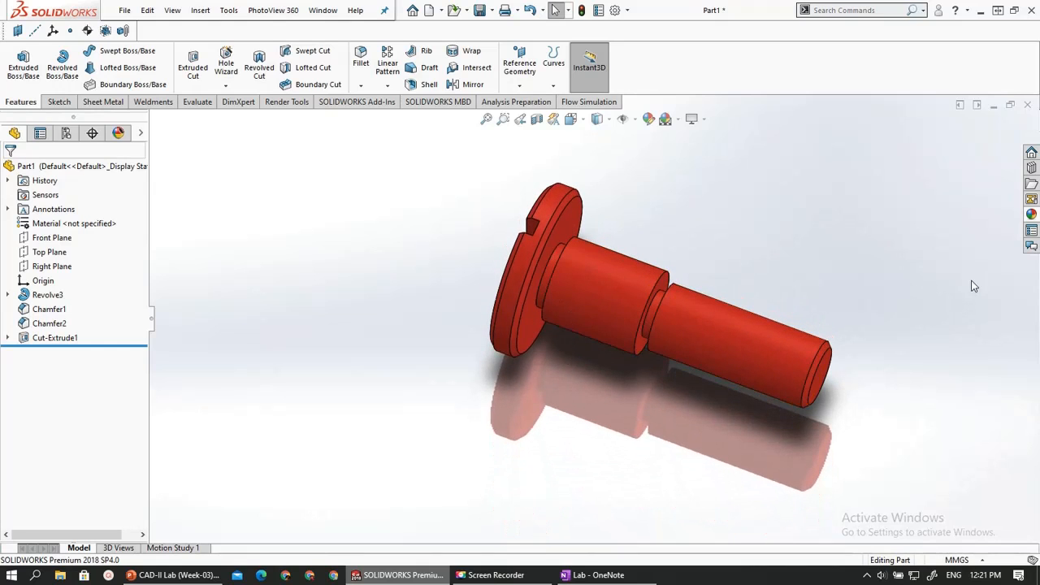
pyautogui.click(1031, 216)
pyautogui.scroll(5, 865, 204)
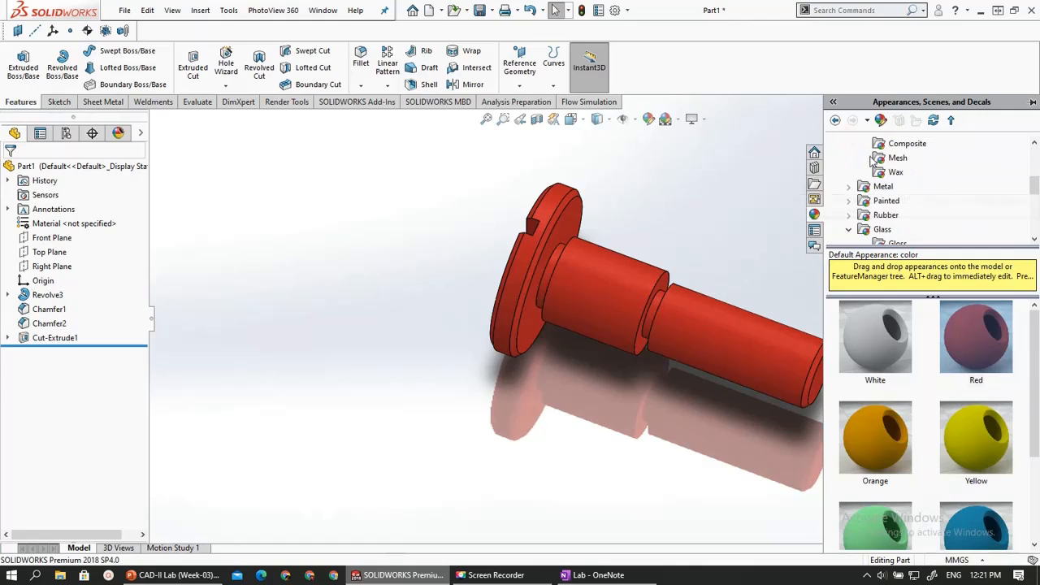
pyautogui.click(869, 188)
pyautogui.scroll(-3, 868, 232)
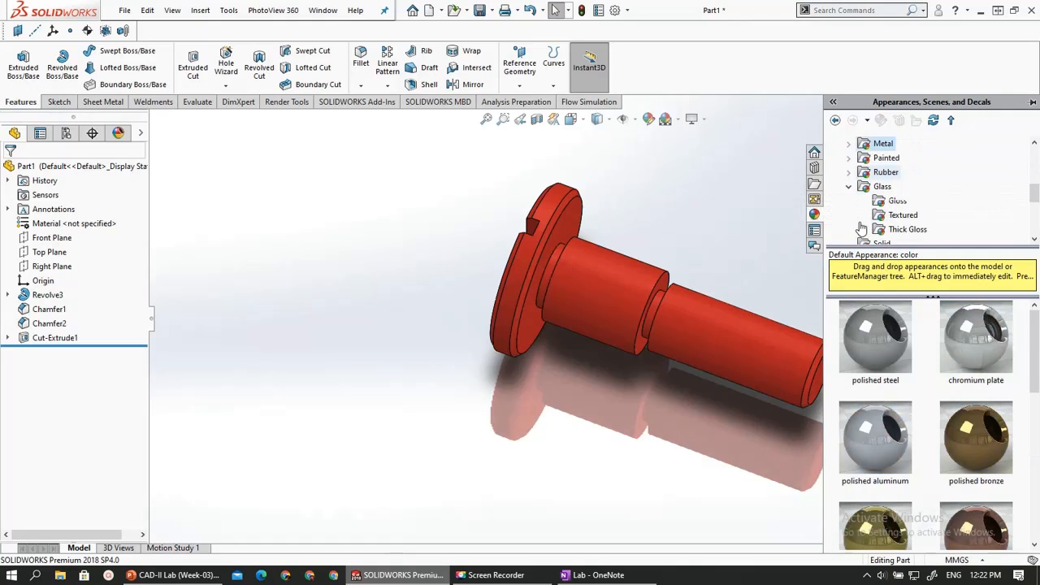
pyautogui.scroll(5, 868, 219)
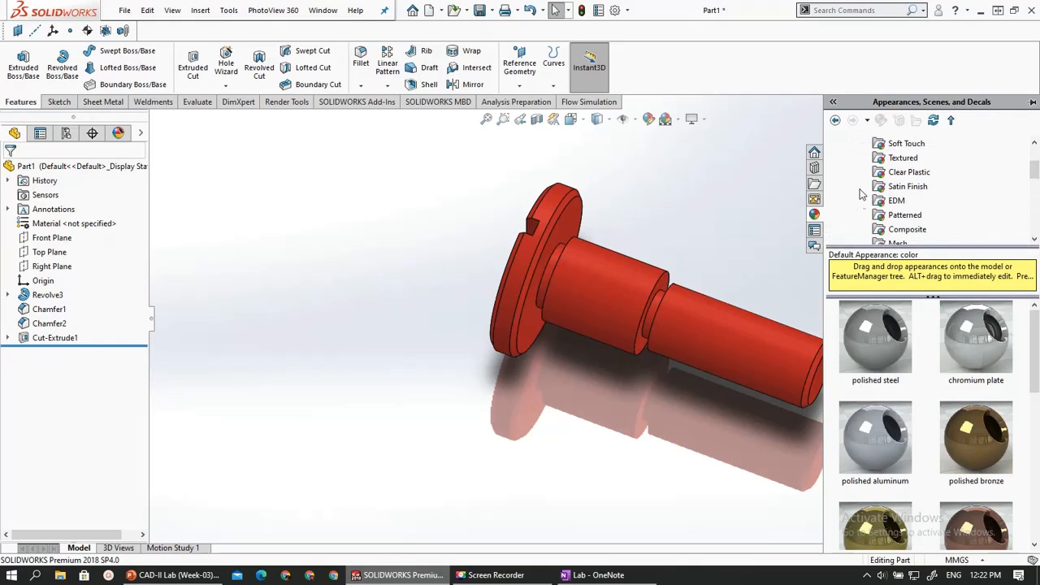
pyautogui.scroll(2, 880, 187)
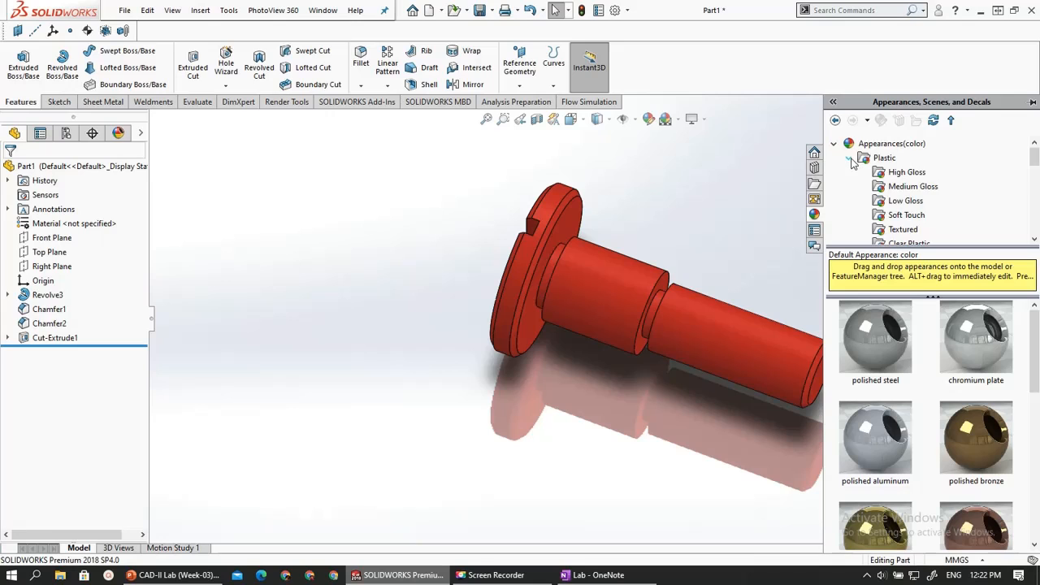
pyautogui.click(850, 159)
pyautogui.click(849, 173)
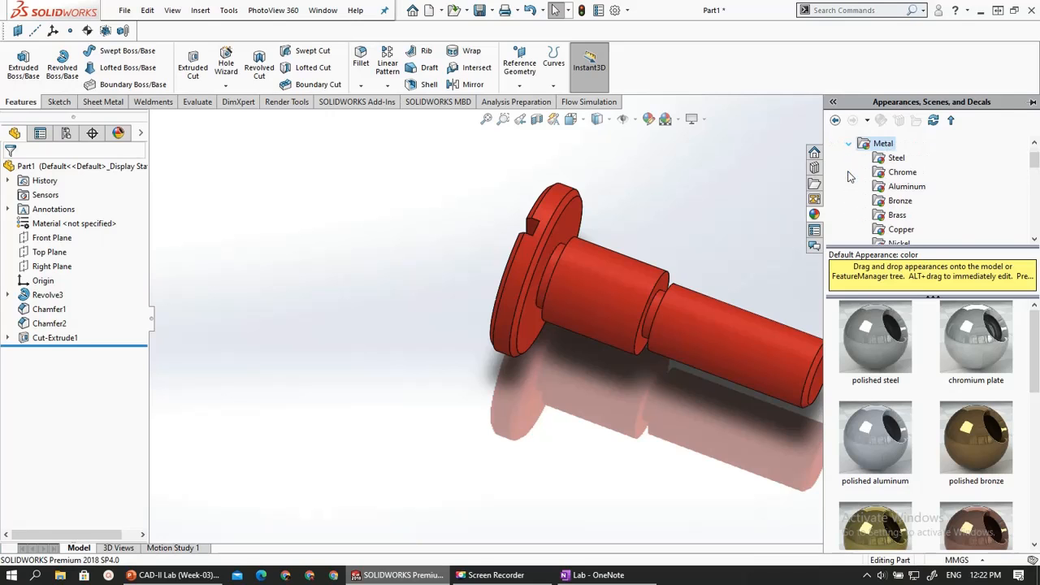
pyautogui.click(906, 186)
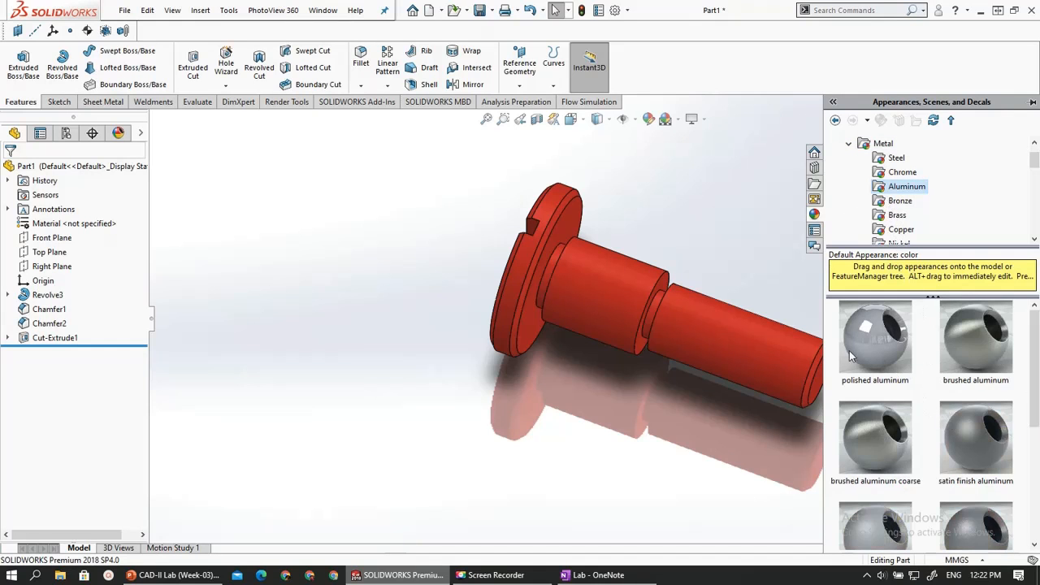
# Select the revolve, both chamfers and the slot cut and apply the blue anodized aluminum appearance to them
pyautogui.click(47, 294)
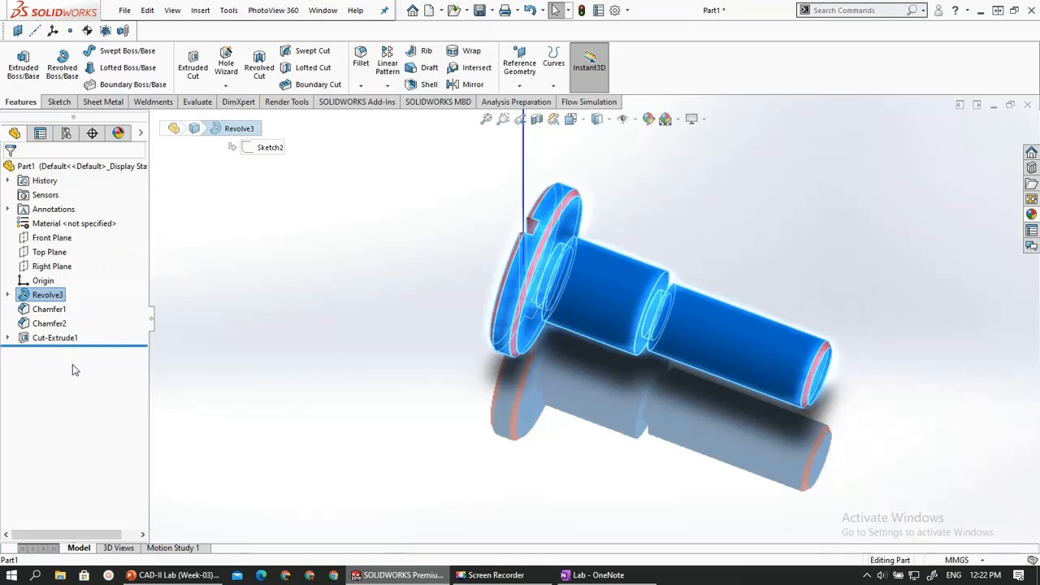
pyautogui.keyDown('shift'); pyautogui.click(54, 338); pyautogui.keyUp('shift')
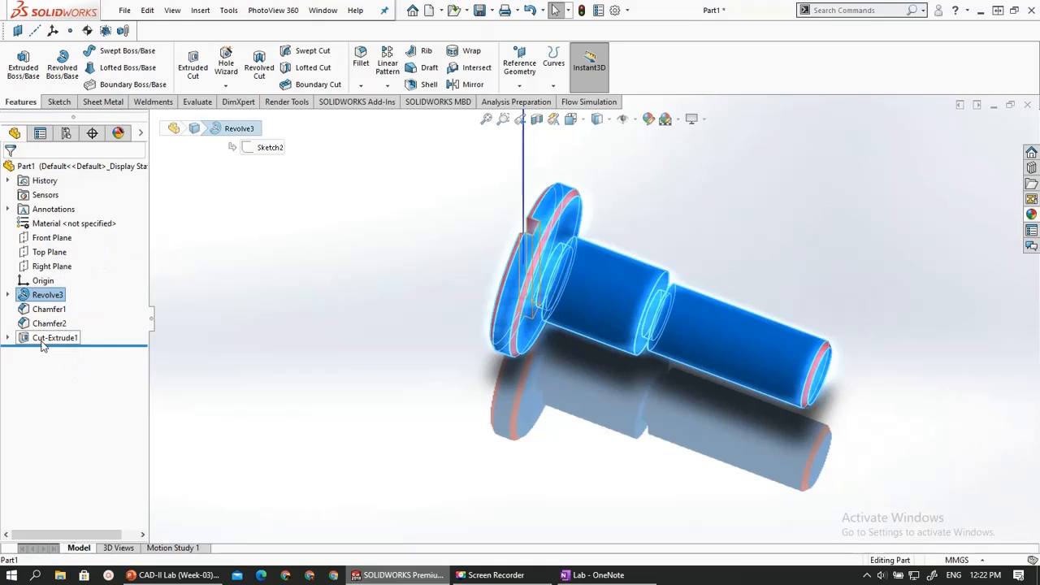
pyautogui.click(1032, 214)
pyautogui.scroll(-3, 978, 419)
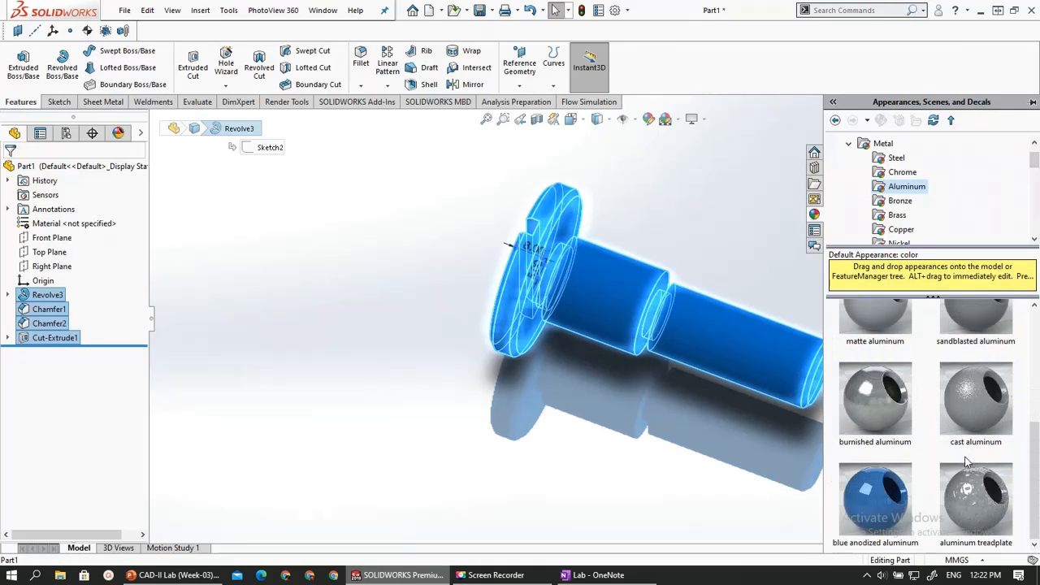
pyautogui.moveTo(874, 499); pyautogui.dragTo(598, 398)
pyautogui.moveTo(599, 397); pyautogui.dragTo(611, 362, button='middle')
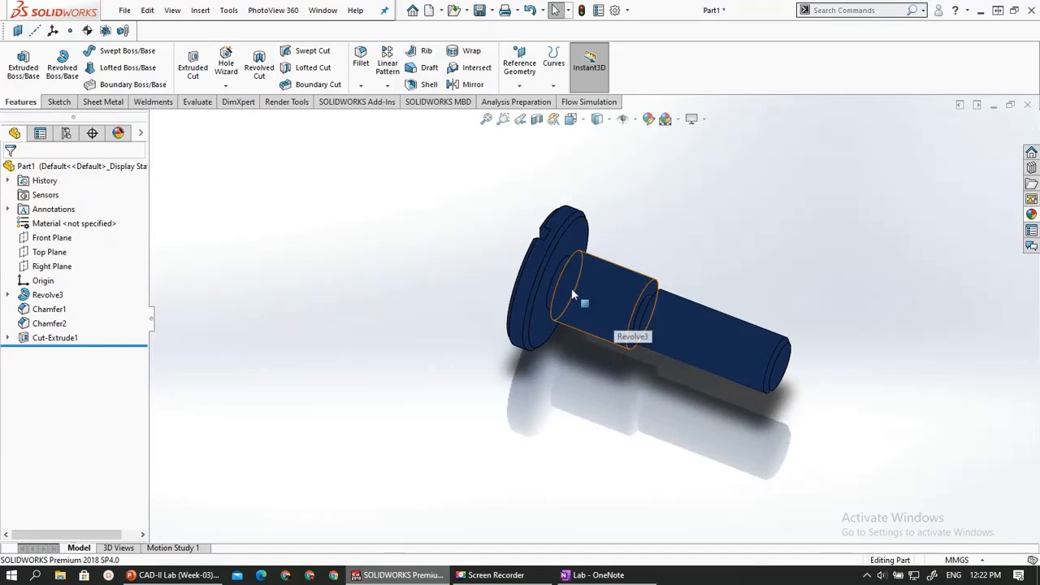
# Add a camera aimed at target and frame the whole screw lengthwise from the side, with the head slot in view
pyautogui.click(855, 13)
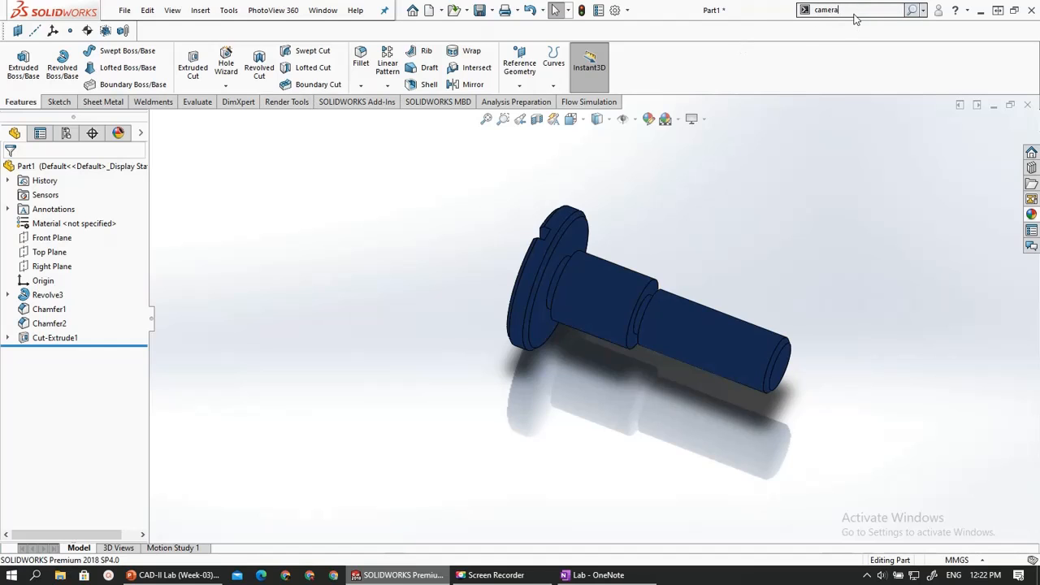
pyautogui.press('Return')
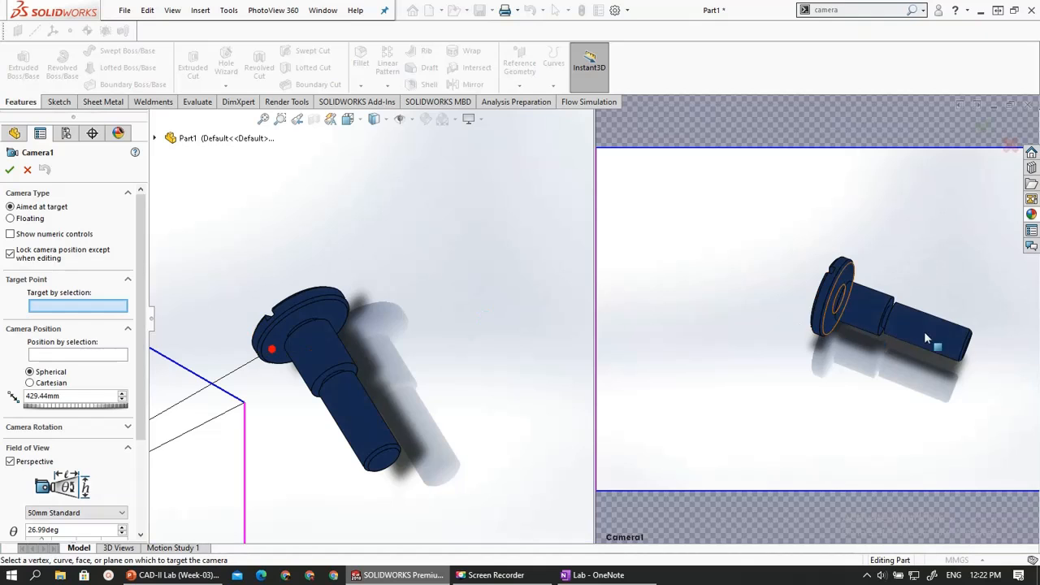
pyautogui.scroll(-5, 987, 333)
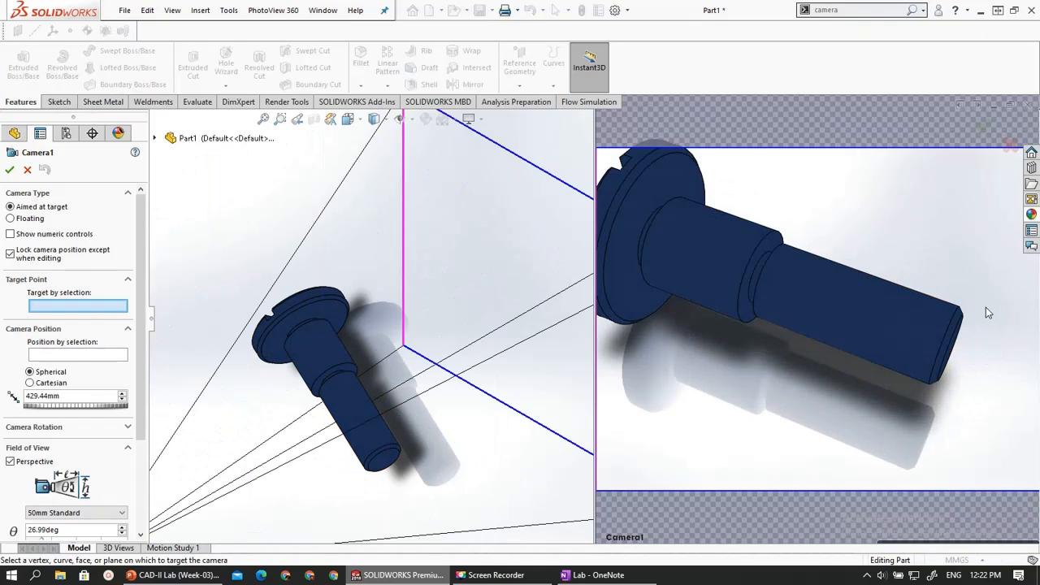
pyautogui.moveTo(986, 309); pyautogui.dragTo(950, 342, button='middle')
pyautogui.scroll(3, 950, 342)
pyautogui.moveTo(836, 304); pyautogui.dragTo(878, 392, button='middle')
pyautogui.scroll(-2, 762, 282)
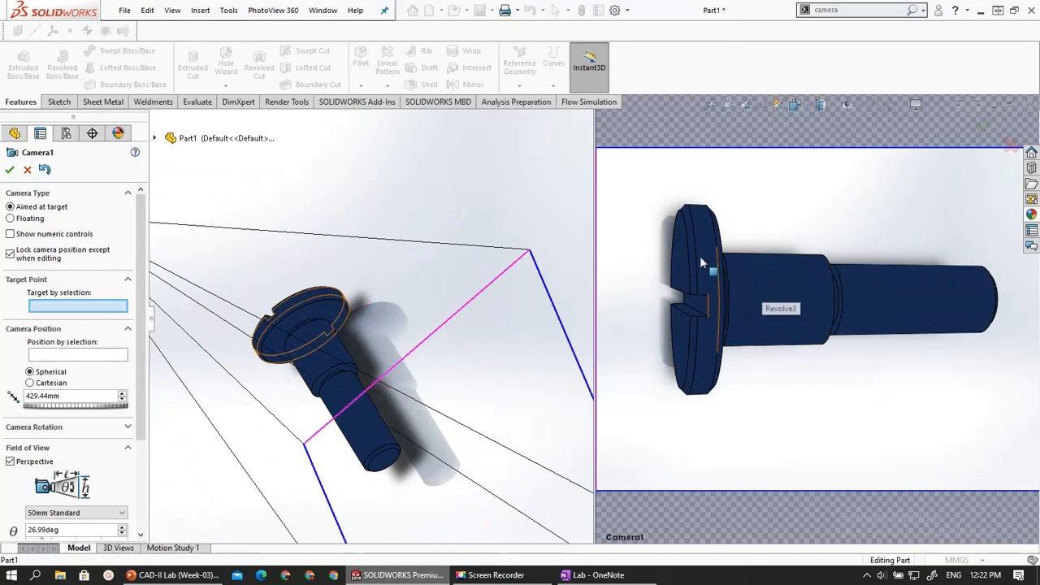
pyautogui.scroll(-2, 700, 260)
pyautogui.scroll(3, 704, 262)
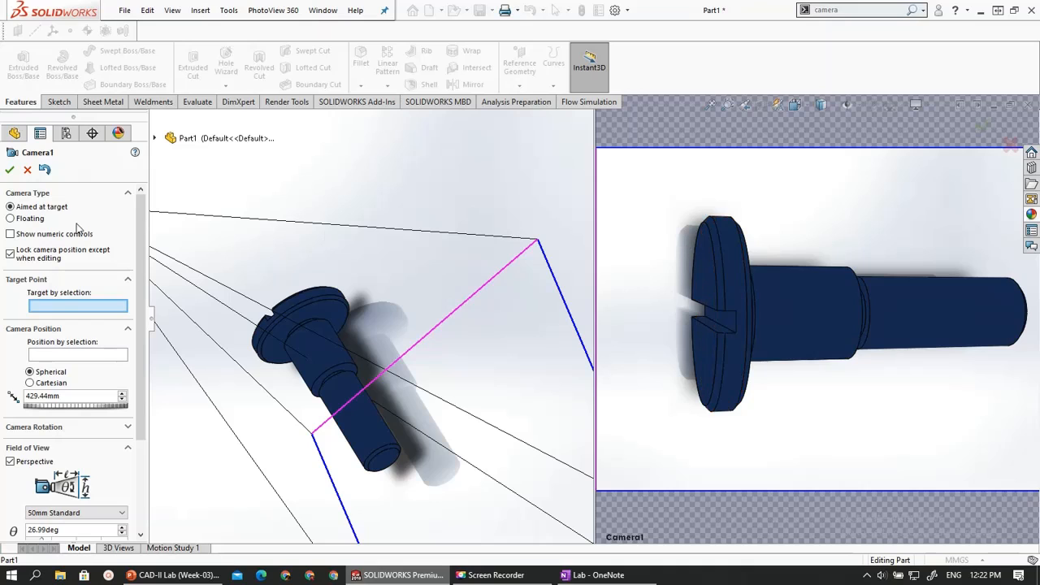
pyautogui.click(338, 349)
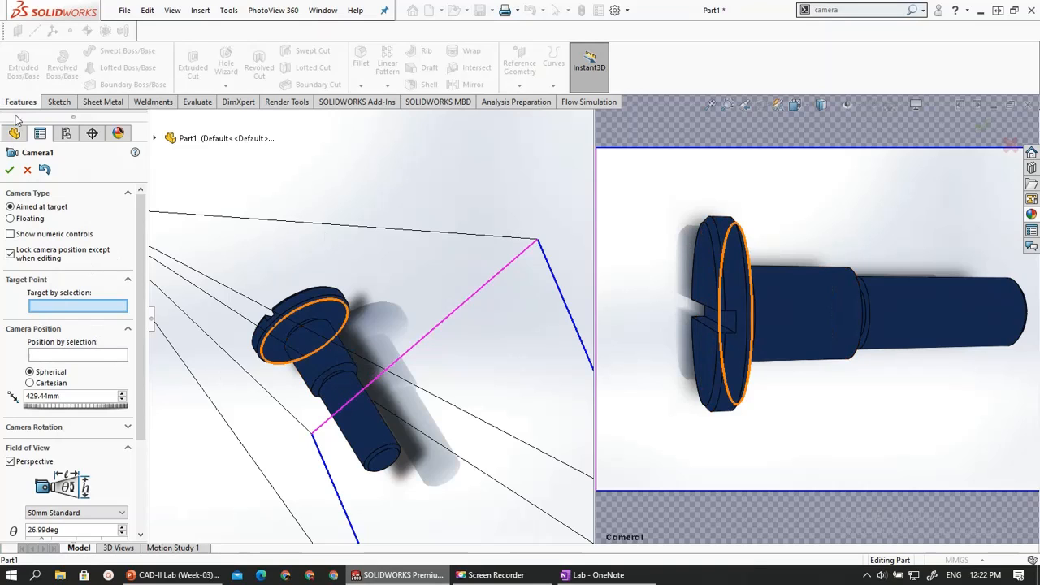
pyautogui.click(9, 169)
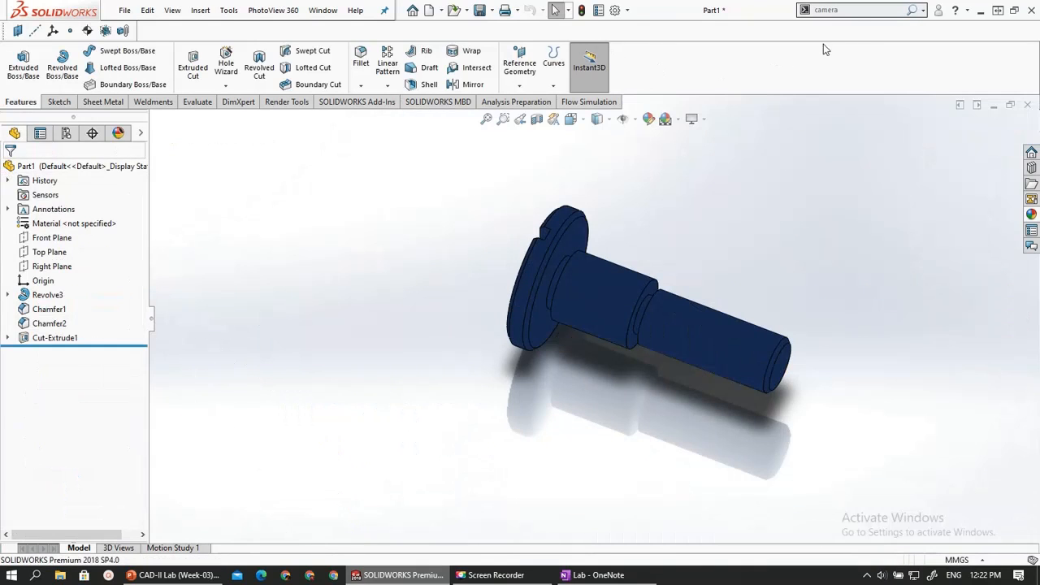
# Find the Camera View command with a command search and show the screw through the new camera
pyautogui.doubleClick(853, 11)
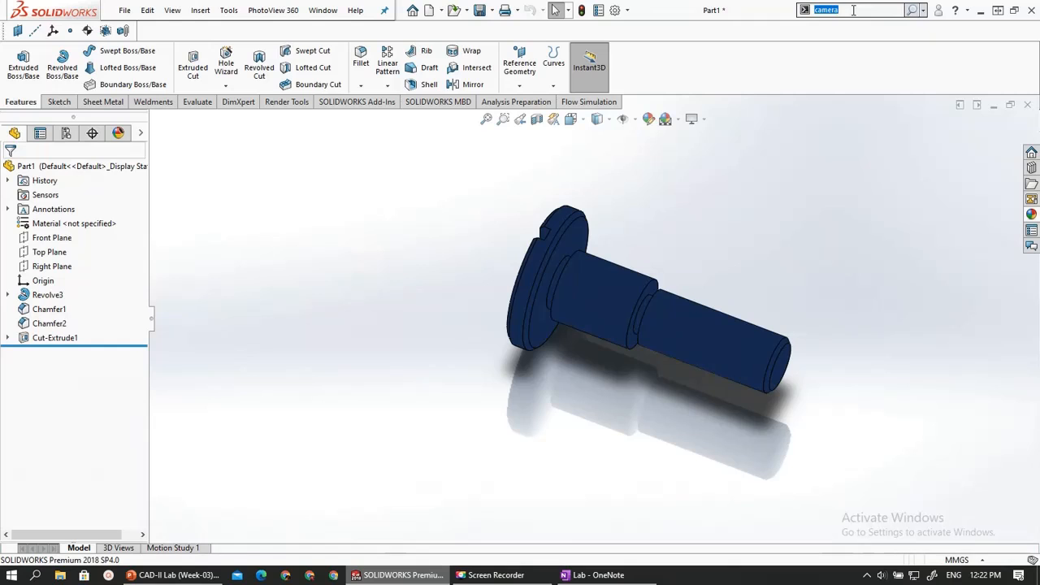
pyautogui.write('camera view')
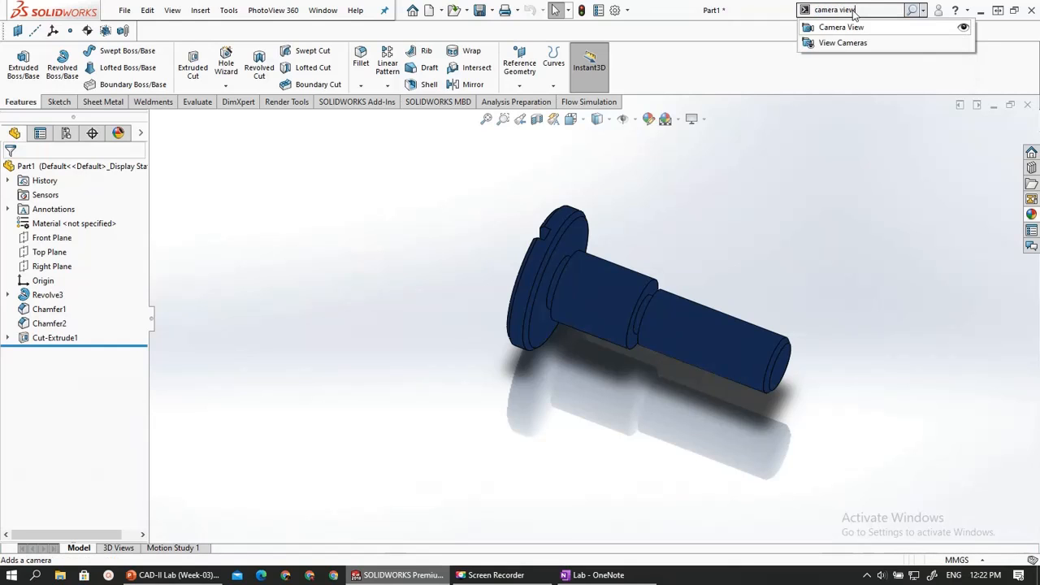
pyautogui.press('Return')
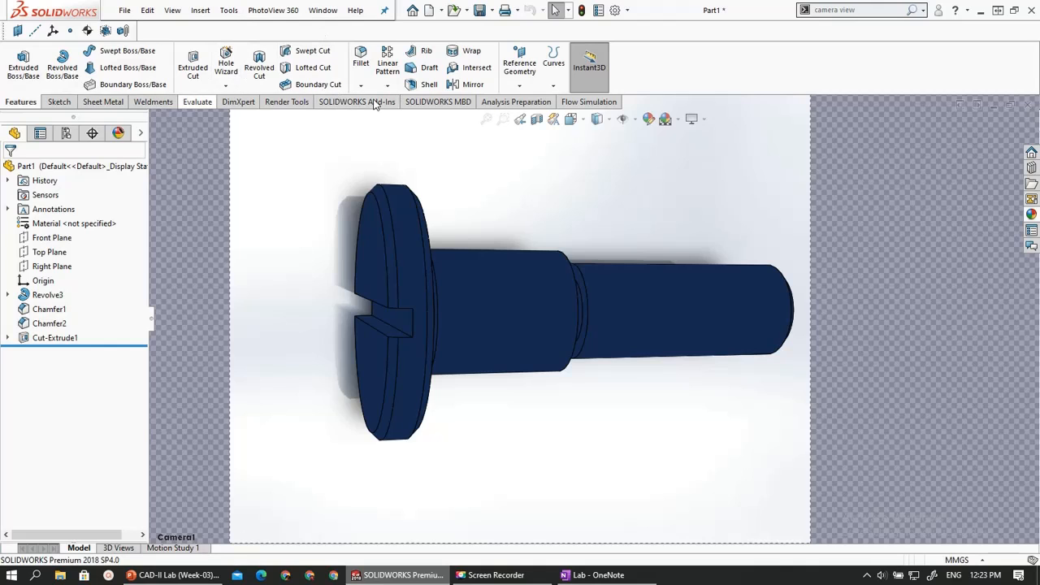
# Start a PhotoView 360 final render of the camera view, postponing the survey, and minimize the render window
pyautogui.click(285, 103)
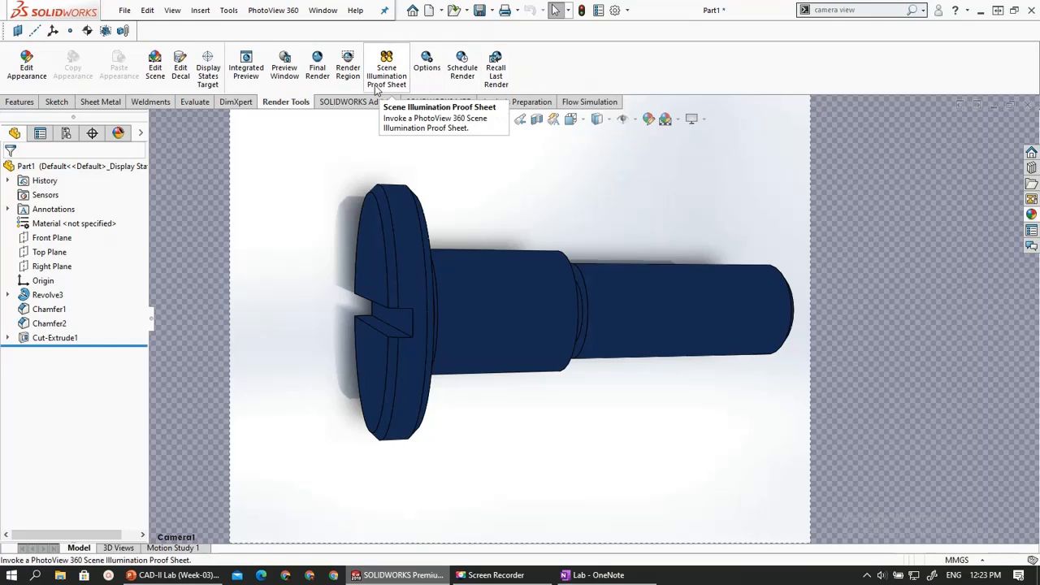
pyautogui.click(328, 71)
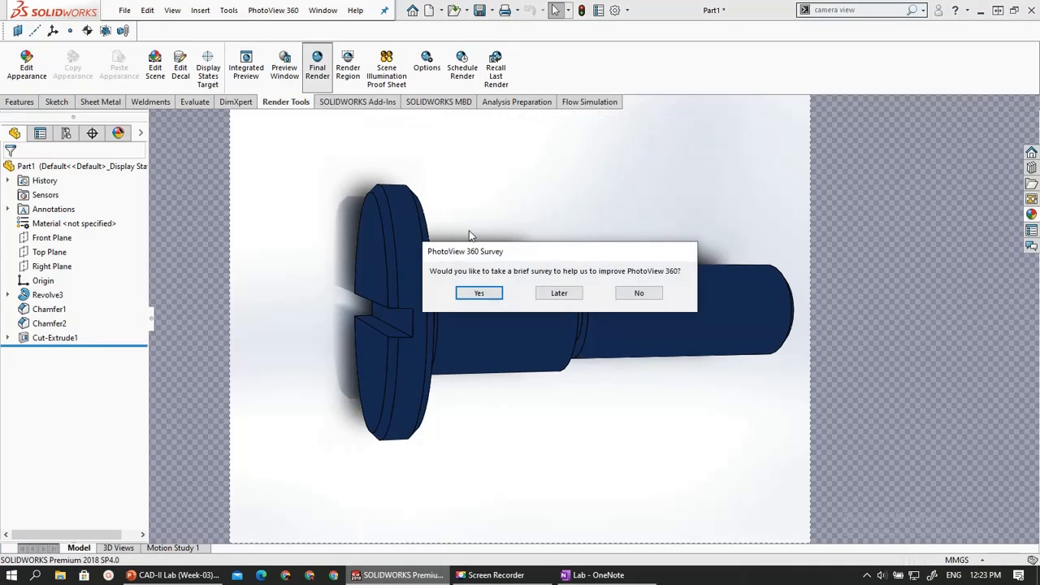
pyautogui.click(553, 294)
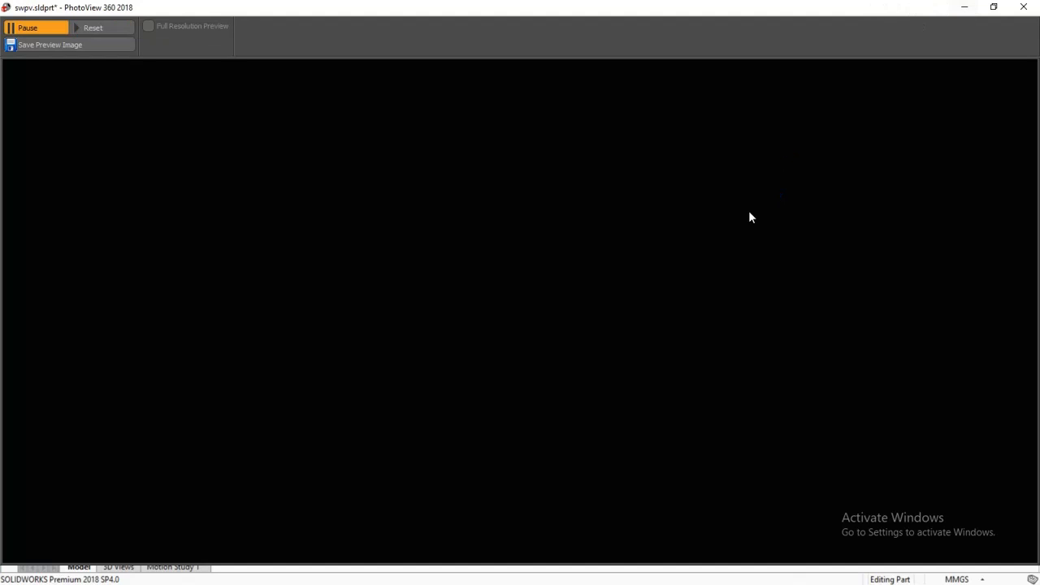
pyautogui.click(965, 10)
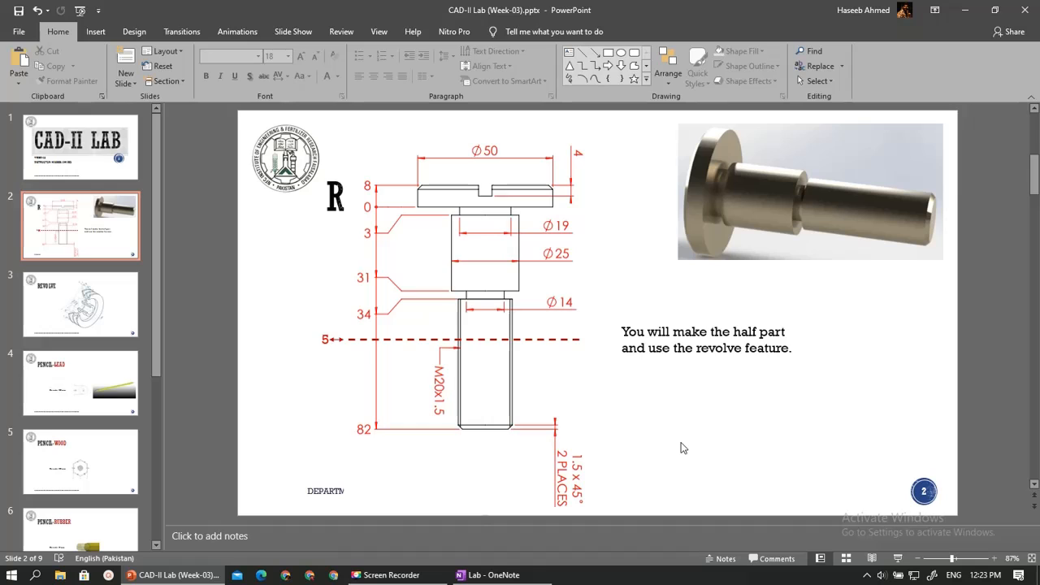
# In the CAD-II Lab presentation in PowerPoint, undo the last edits to the screw drawing on the Revolve slide and move on
pyautogui.hotkey('ctrl', 'z')
pyautogui.hotkey('ctrl', 'z')
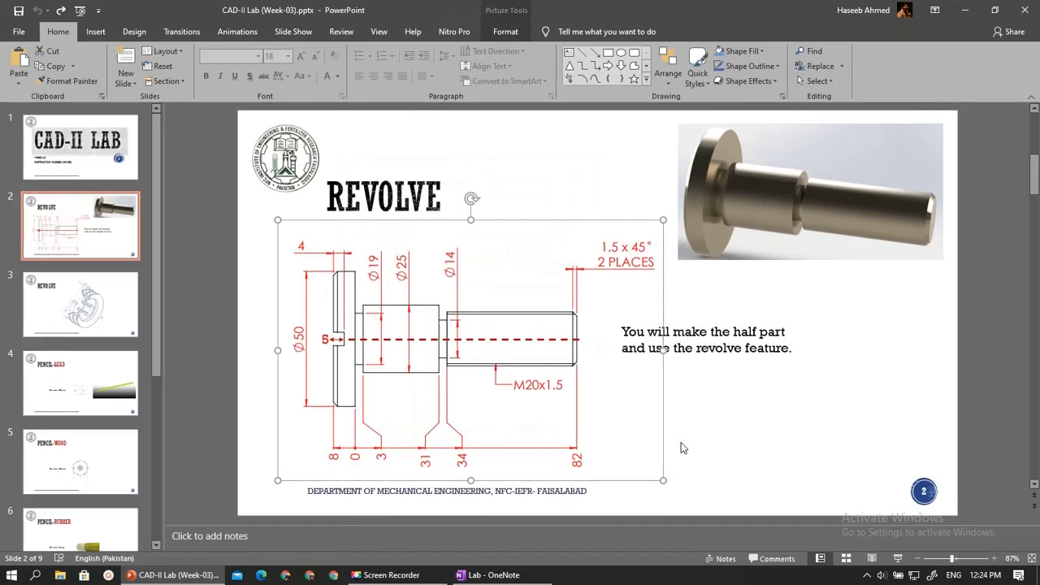
pyautogui.click(337, 339)
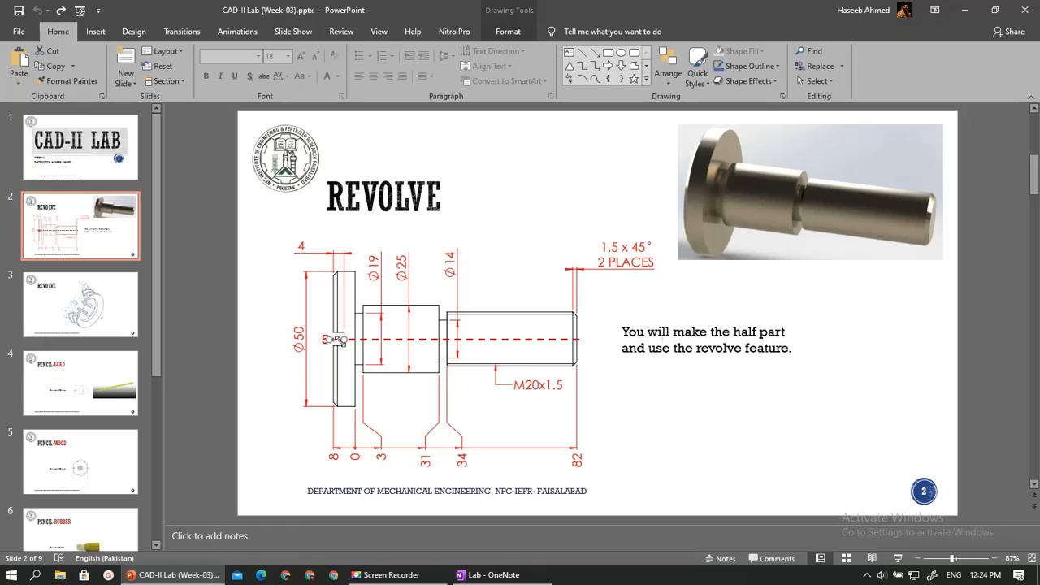
pyautogui.click(623, 408)
pyautogui.click(730, 414)
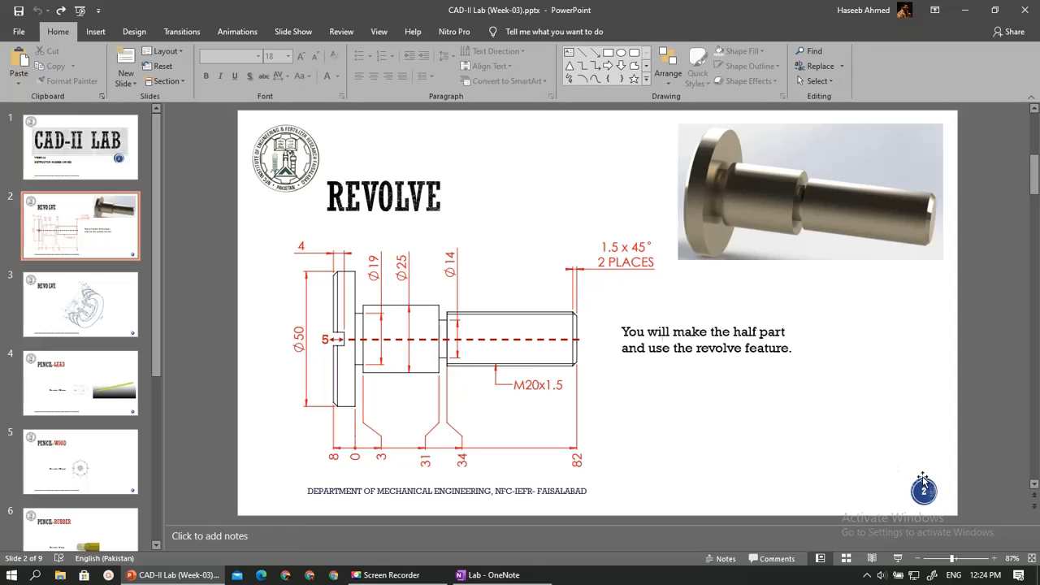
pyautogui.scroll(-1, 923, 480)
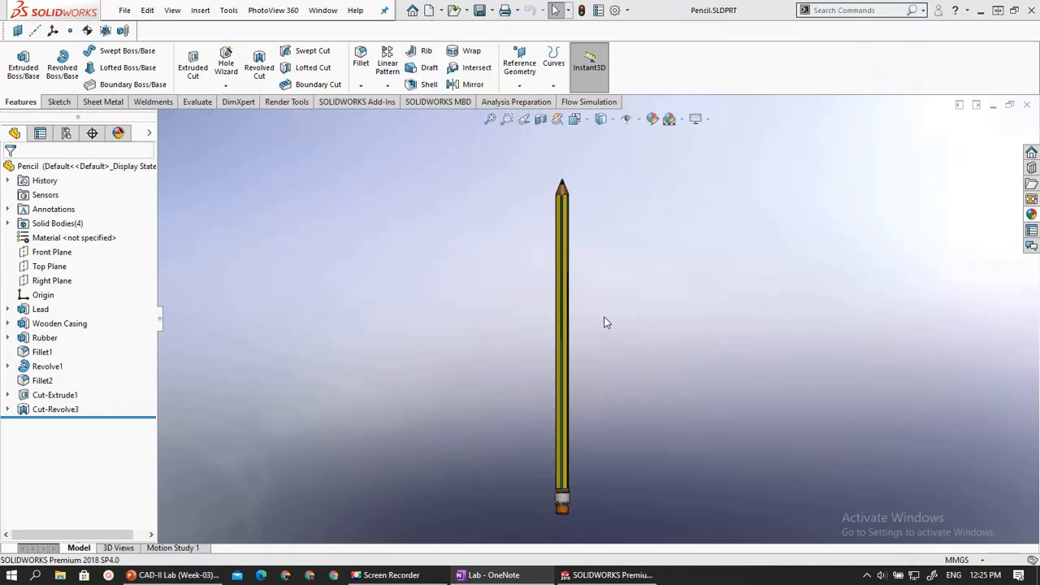
# Examine the finished pencil model in SOLIDWORKS, and bring up the Pencil-Lead slide in PowerPoint for its sketch and extrusion dimensions
pyautogui.moveTo(604, 242)
pyautogui.mouseDown(button='middle')
pyautogui.moveTo(545, 269)
pyautogui.moveTo(480, 374)
pyautogui.moveTo(632, 309)
pyautogui.moveTo(603, 321)
pyautogui.moveTo(477, 287)
pyautogui.moveTo(509, 174)
pyautogui.moveTo(716, 189)
pyautogui.moveTo(497, 360)
pyautogui.moveTo(623, 437)
pyautogui.moveTo(636, 480)
pyautogui.moveTo(593, 395)
pyautogui.mouseUp(button='middle')
pyautogui.scroll(2, 592, 395)
pyautogui.scroll(-4, 610, 226)
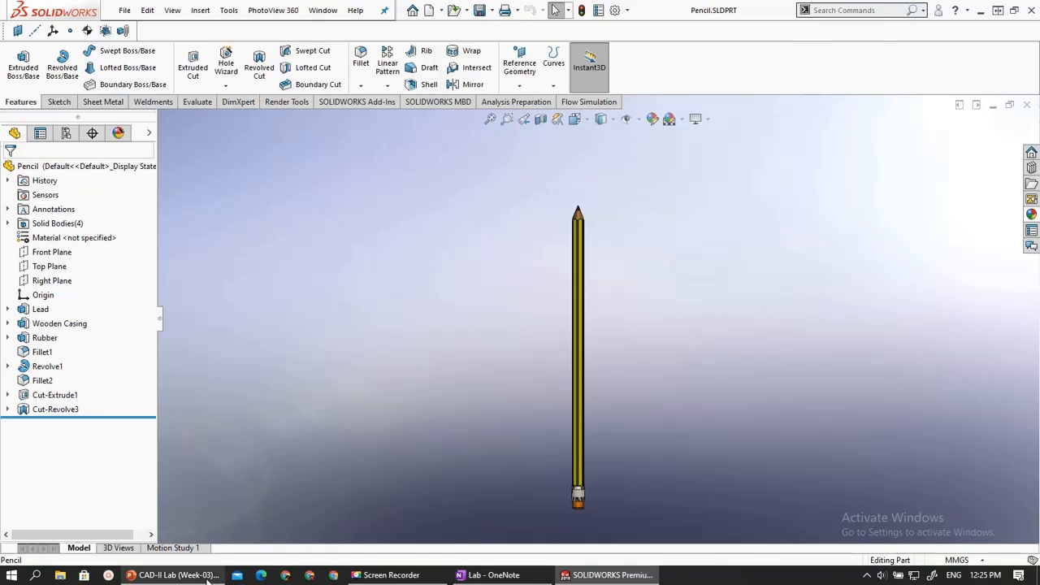
pyautogui.click(178, 575)
pyautogui.scroll(-1, 430, 353)
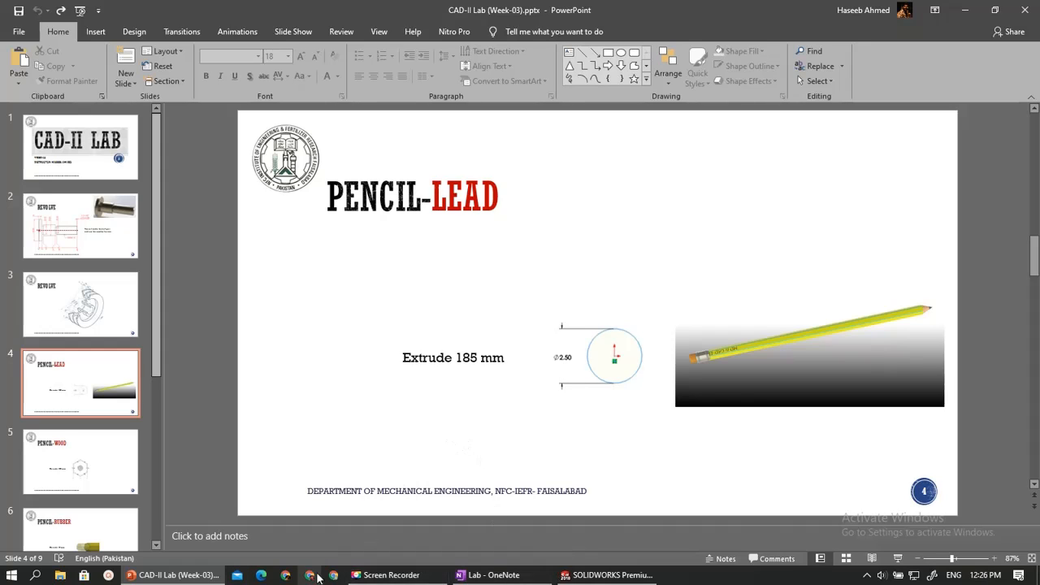
# Switch back to SOLIDWORKS and roll the pencil part back to just after the Lead feature
pyautogui.click(565, 574)
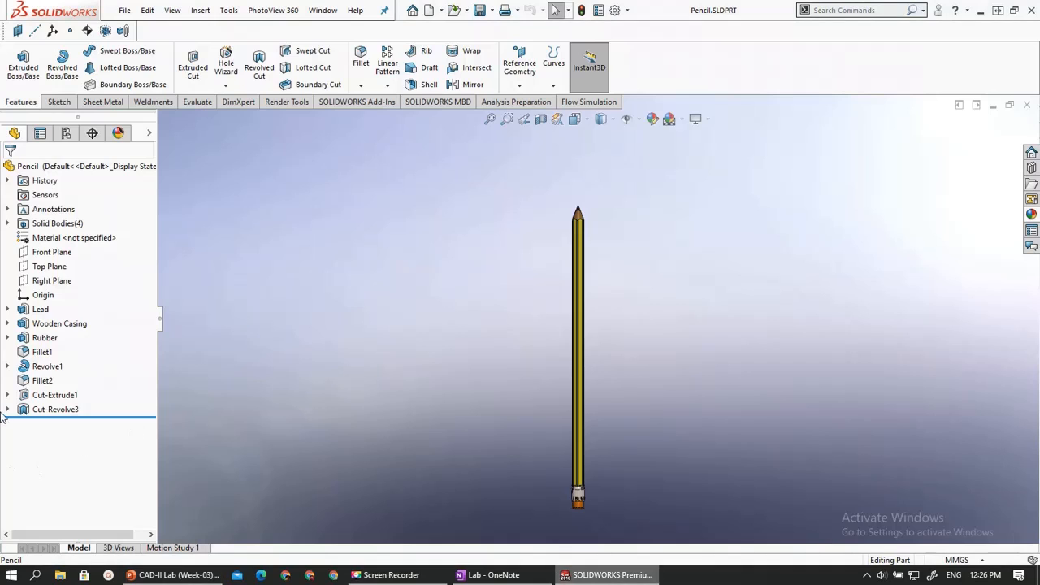
pyautogui.moveTo(41, 323); pyautogui.dragTo(40, 320)
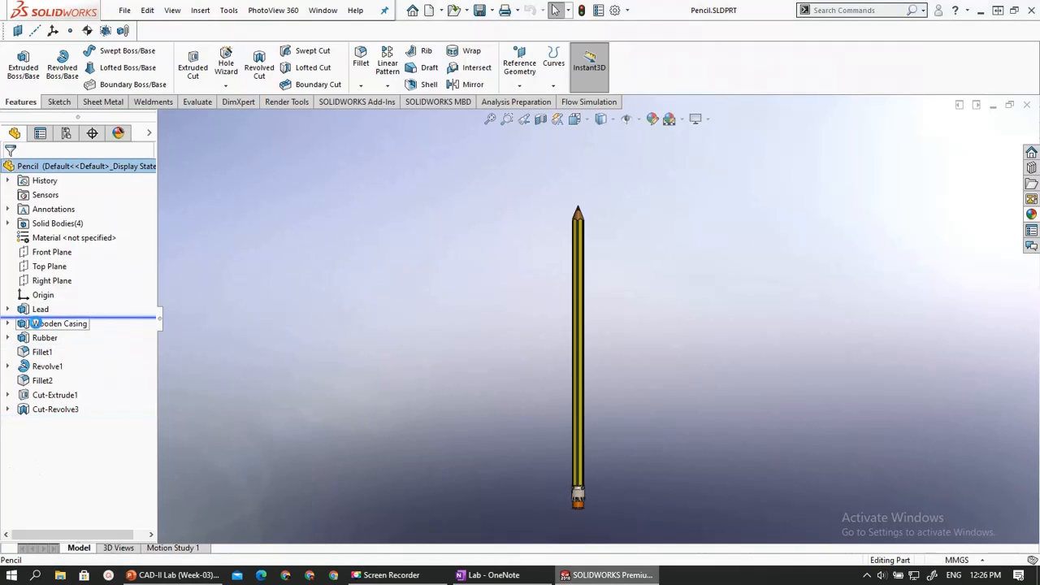
pyautogui.scroll(-2, 586, 205)
pyautogui.scroll(-3, 577, 211)
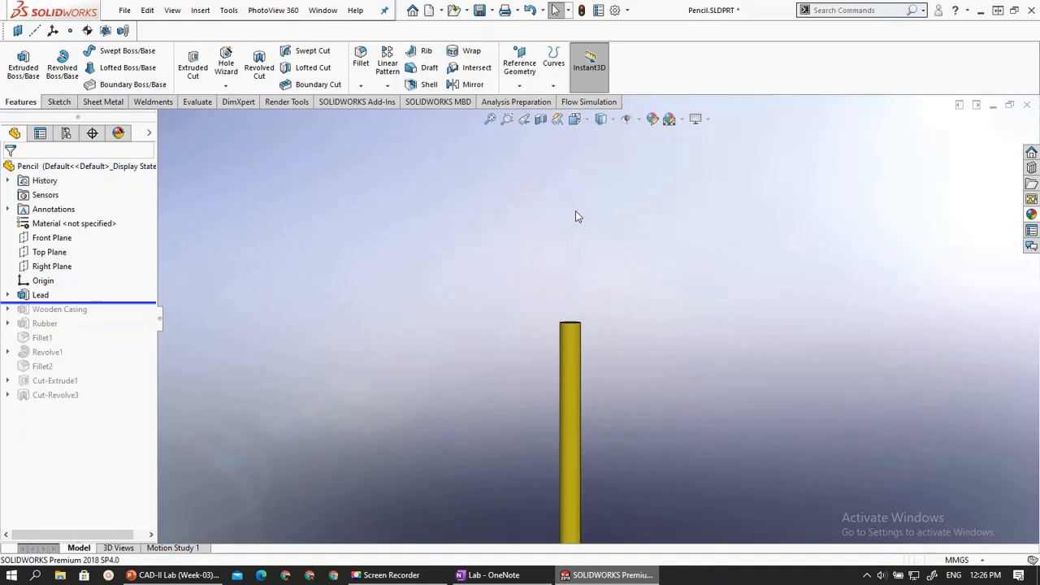
# Open the Lead feature's sketch, examine its dimensioned circle and the rod's extrusion, and exit the sketch
pyautogui.moveTo(564, 332); pyautogui.dragTo(560, 312, button='middle')
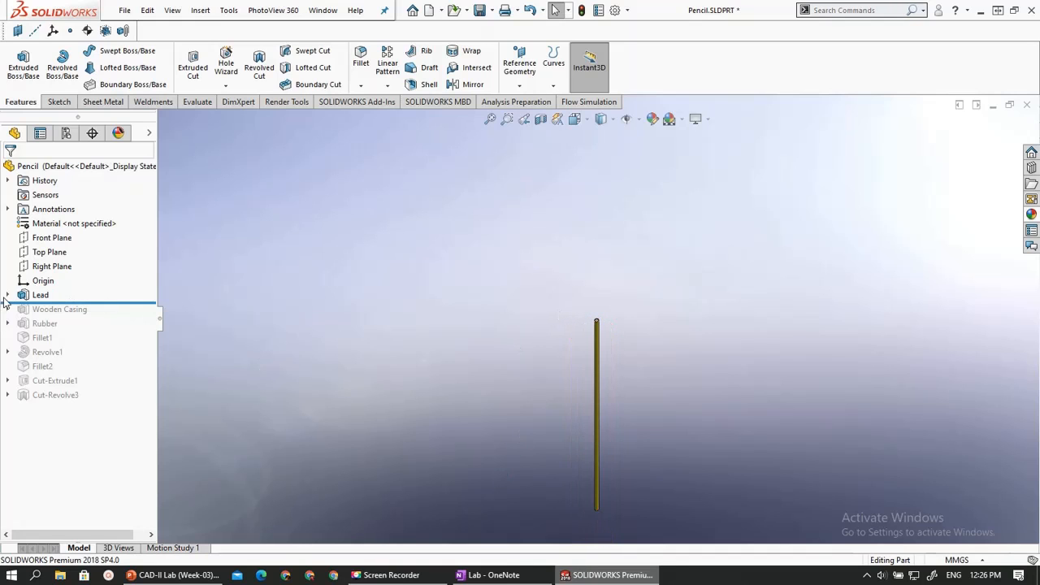
pyautogui.click(6, 295)
pyautogui.click(56, 309)
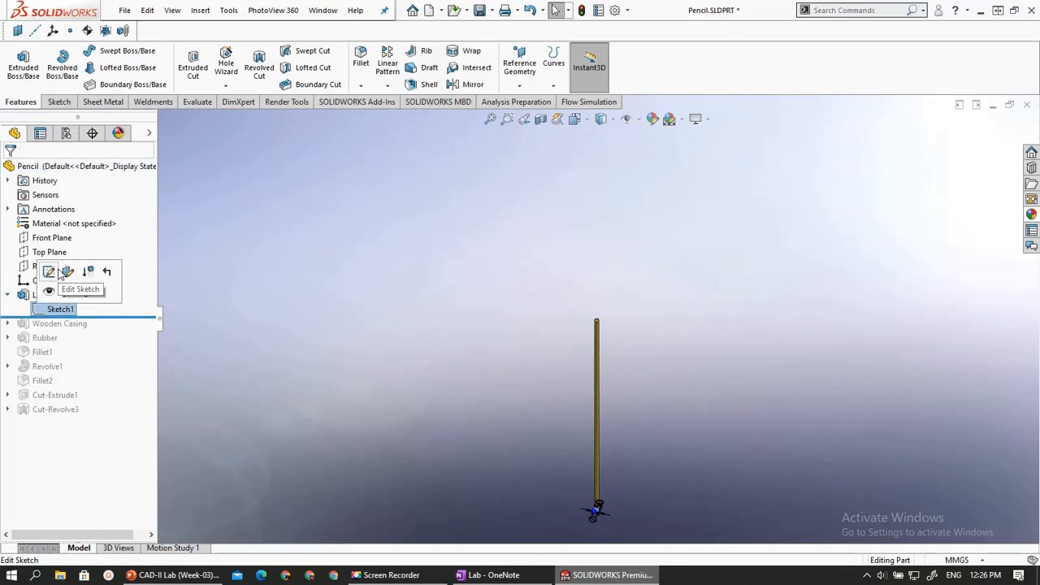
pyautogui.click(50, 273)
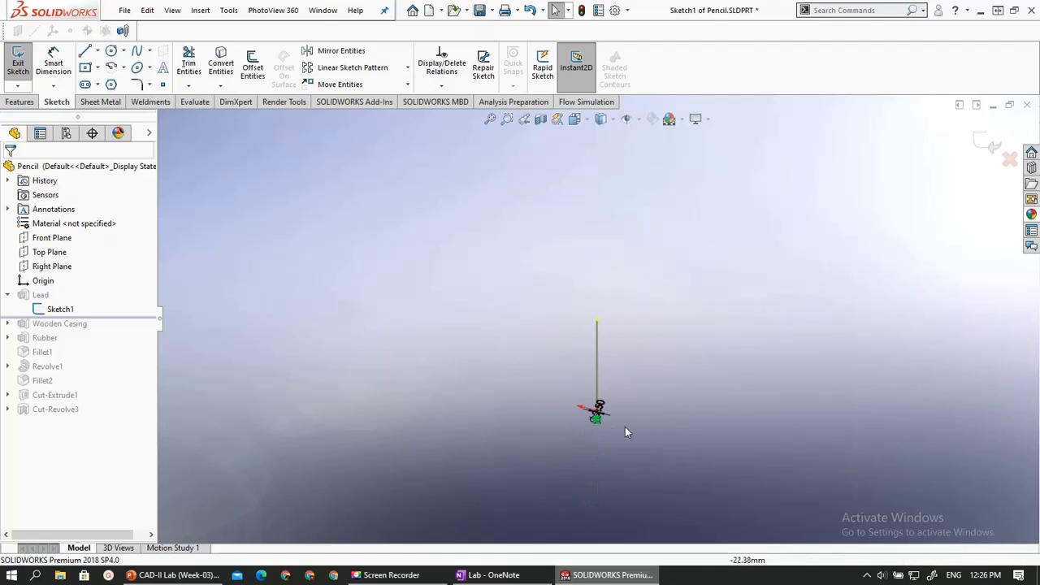
pyautogui.moveTo(400, 224); pyautogui.dragTo(525, 361, button='middle')
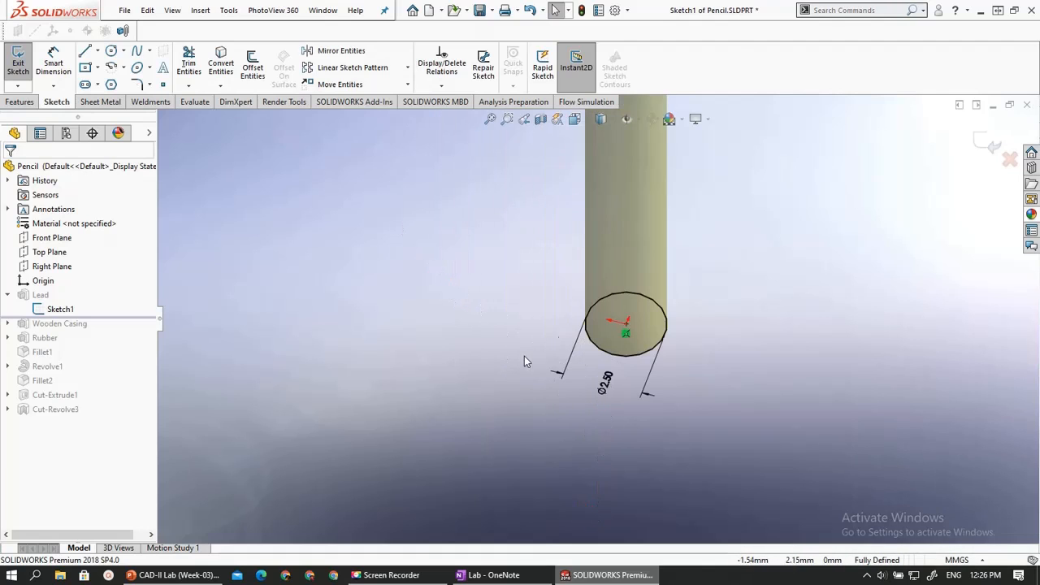
pyautogui.scroll(-3, 586, 364)
pyautogui.scroll(6, 627, 336)
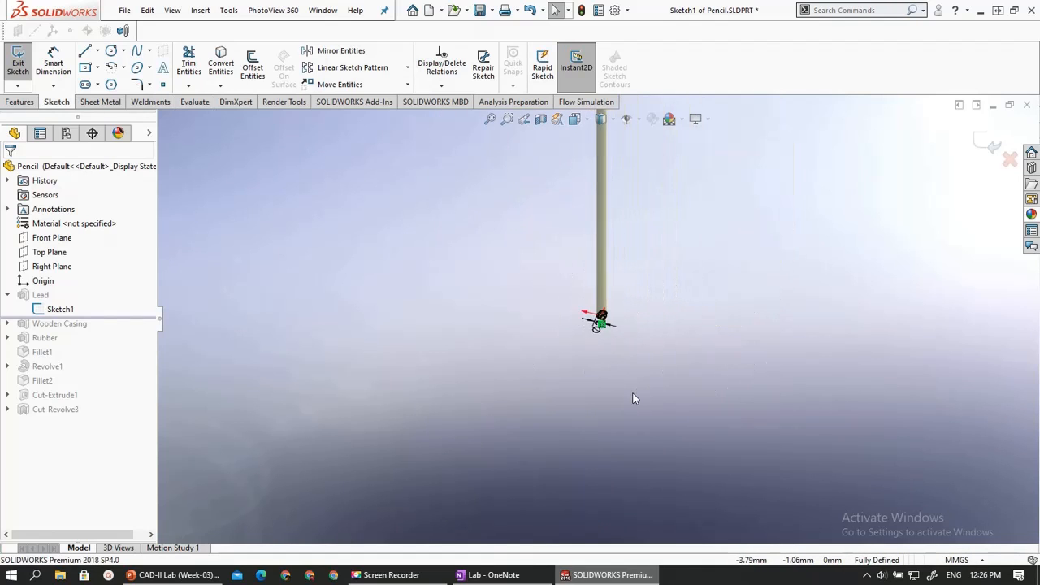
pyautogui.scroll(5, 633, 399)
pyautogui.scroll(-4, 580, 181)
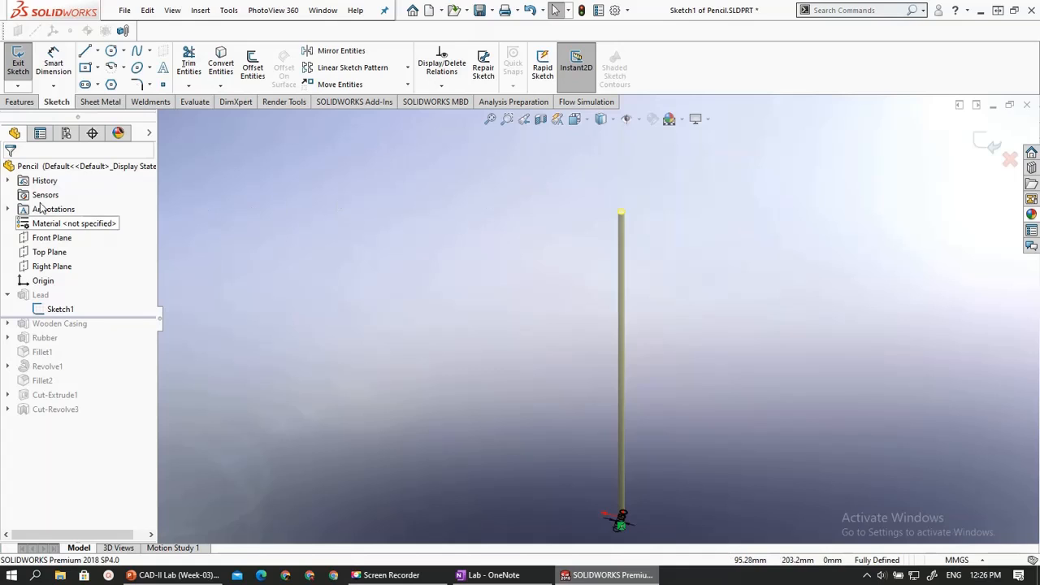
pyautogui.click(23, 68)
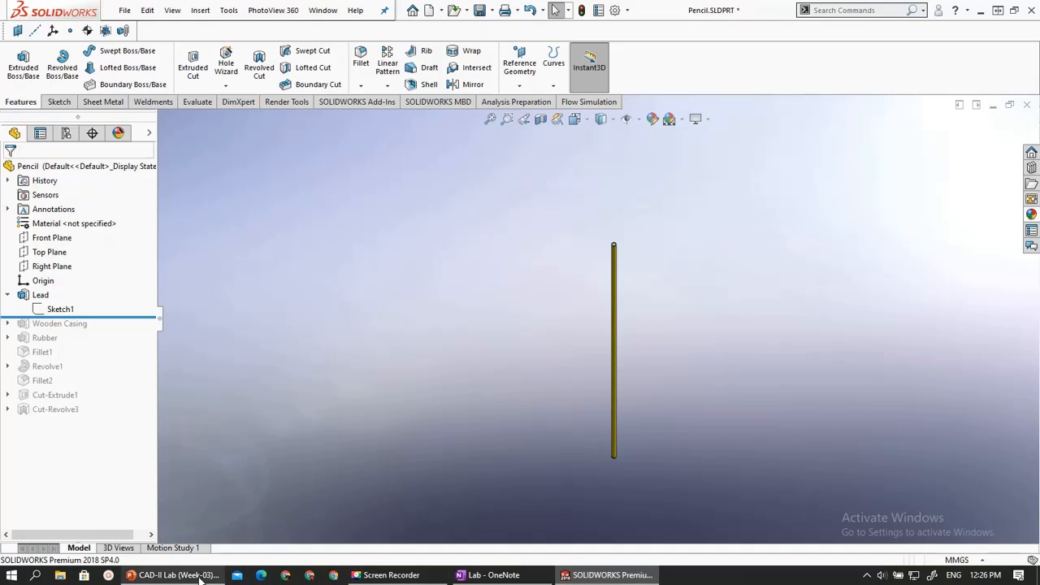
# Bring up the Pencil-Wood slide in PowerPoint, return to SOLIDWORKS and roll the pencil part forward to include Wooden Casing
pyautogui.click(173, 575)
pyautogui.scroll(-2, 460, 337)
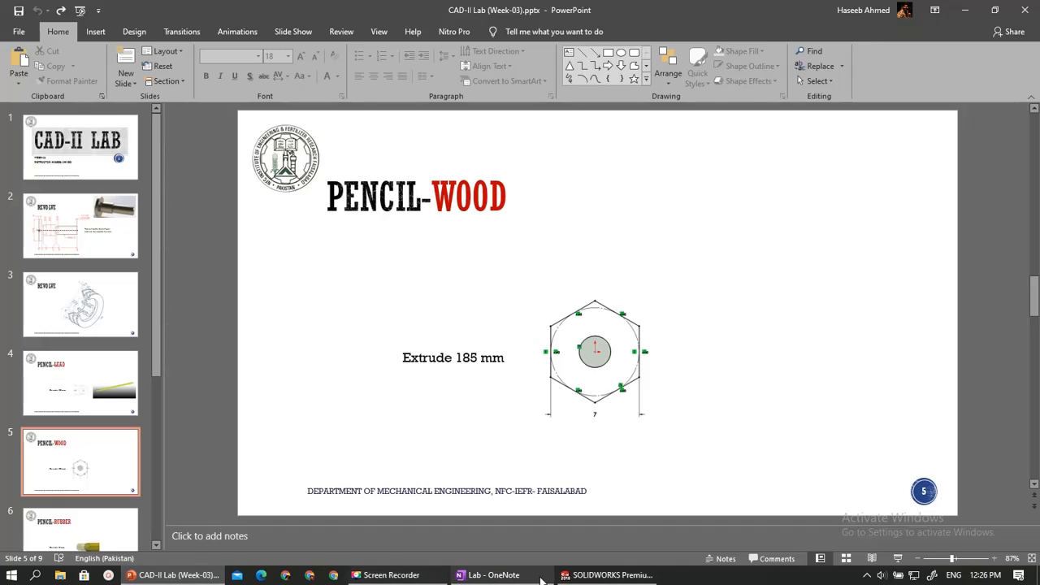
pyautogui.click(608, 575)
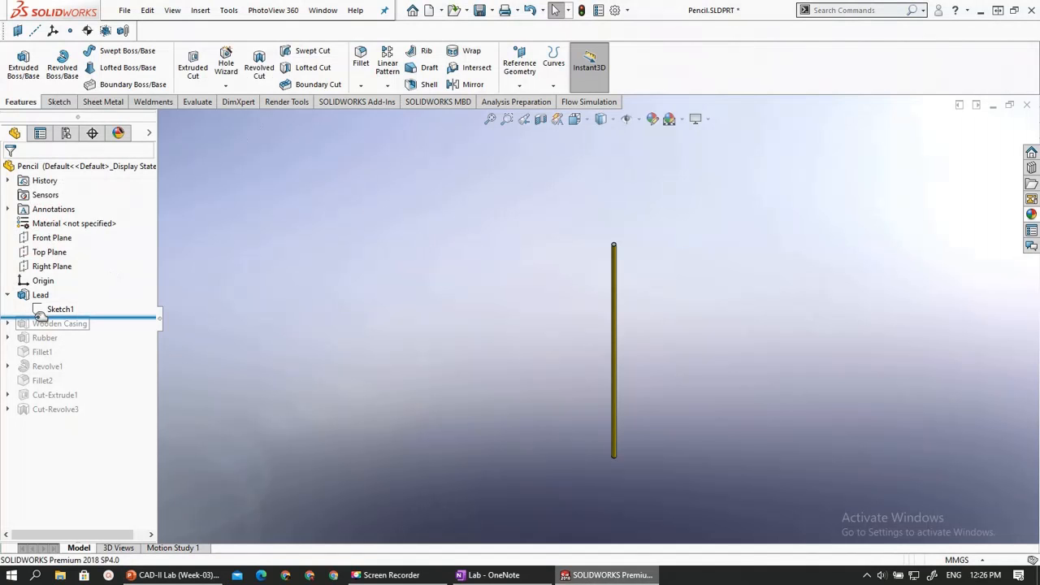
pyautogui.moveTo(41, 317); pyautogui.dragTo(29, 327)
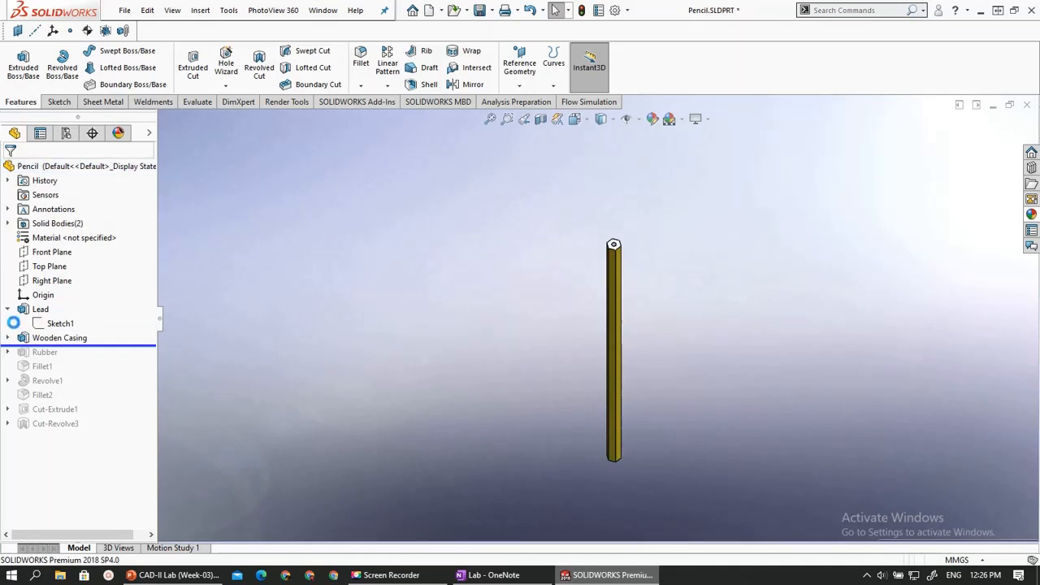
# View the Wooden Casing sketch face-on and inspect the hexagon's across-flats dimension, leaving its value as it is
pyautogui.click(7, 323)
pyautogui.click(49, 352)
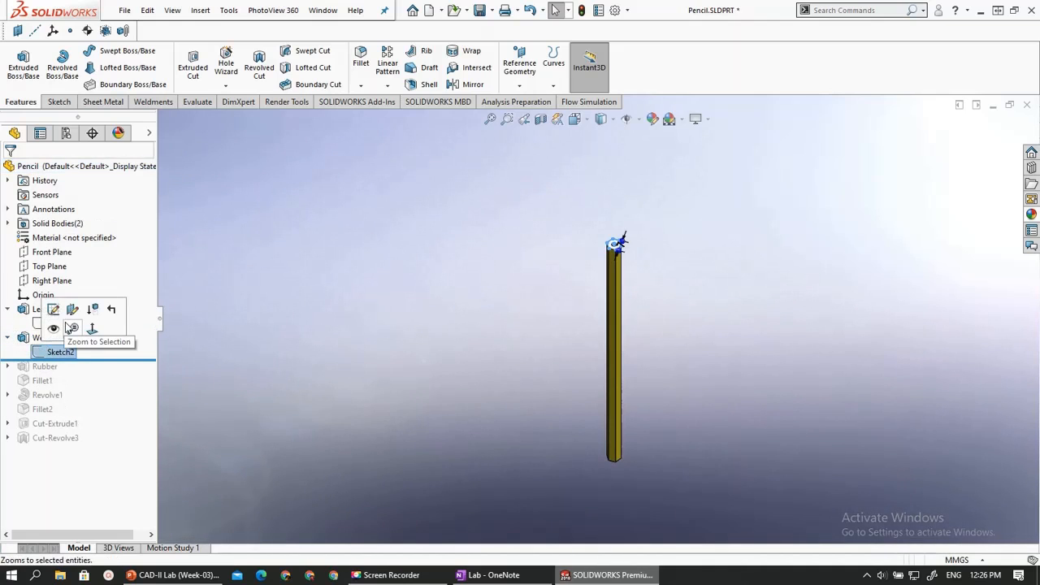
pyautogui.click(91, 327)
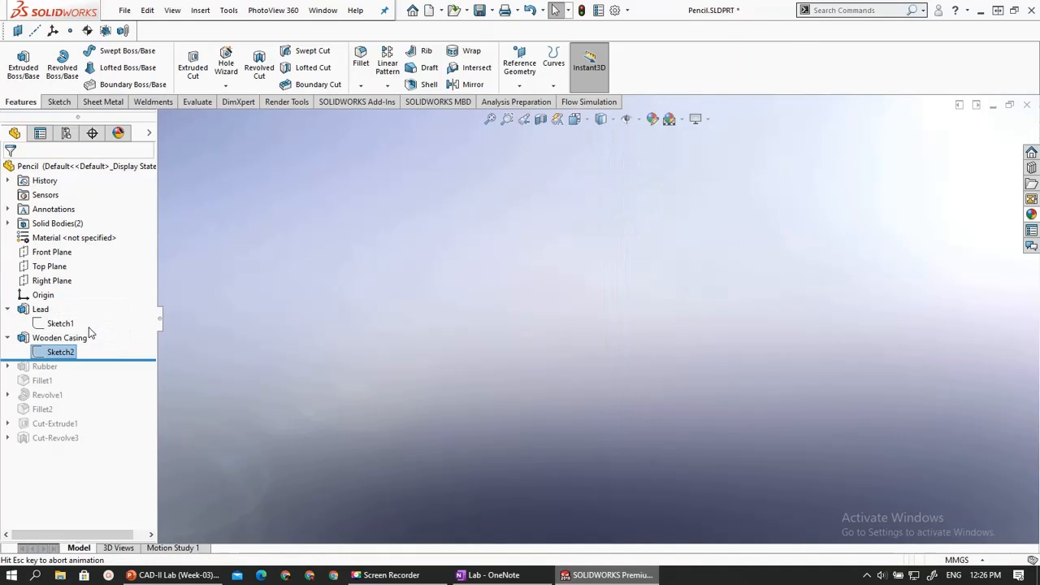
pyautogui.scroll(3, 432, 341)
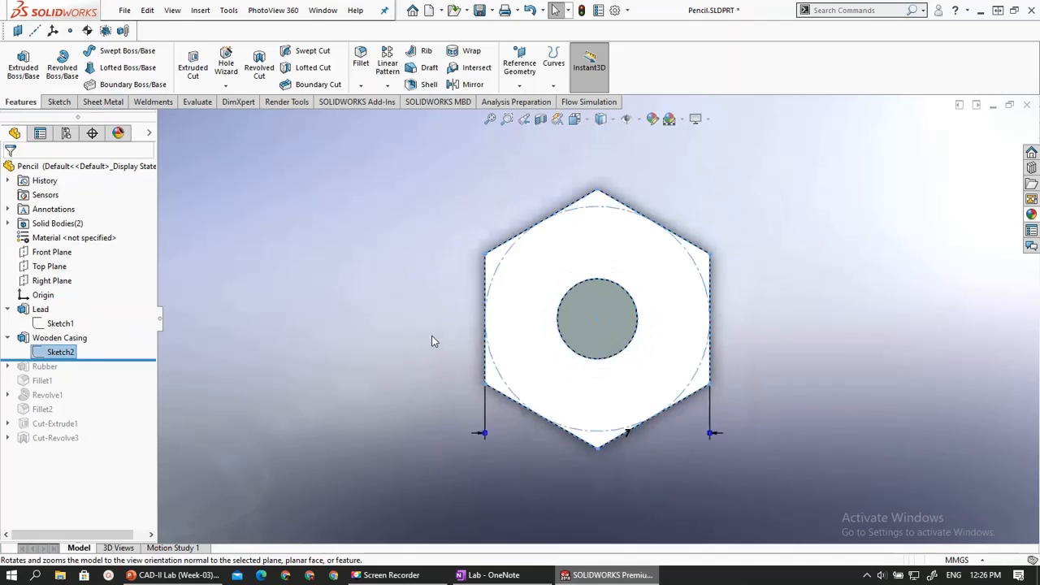
pyautogui.scroll(-6, 652, 414)
pyautogui.scroll(3, 681, 380)
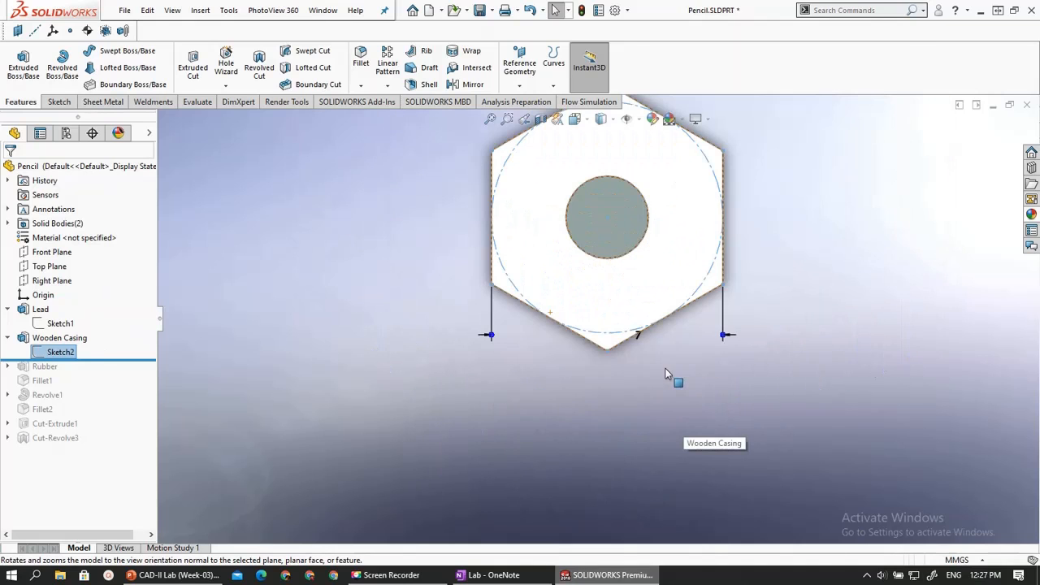
pyautogui.scroll(-3, 646, 339)
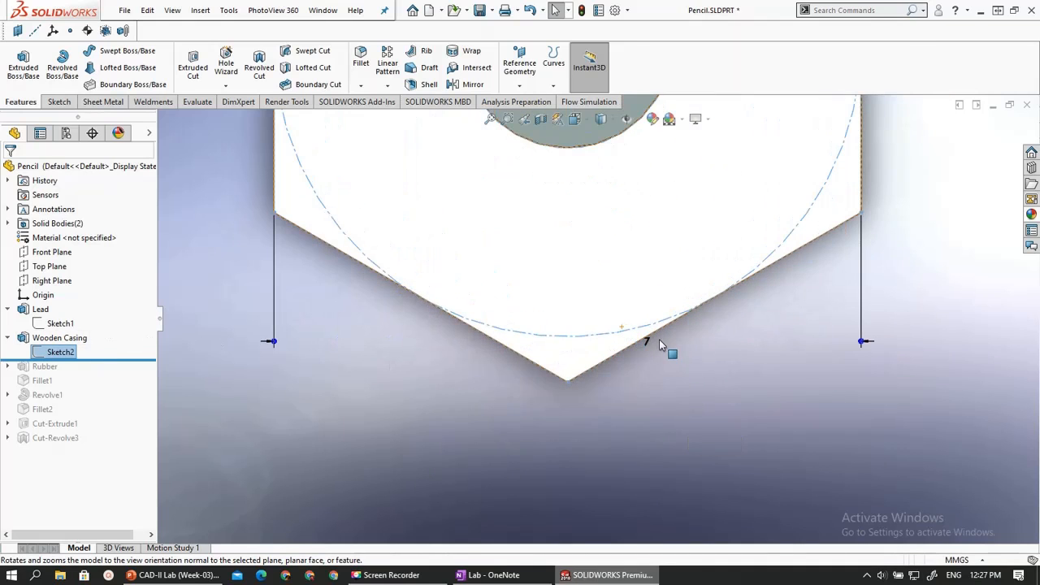
pyautogui.doubleClick(647, 340)
pyautogui.scroll(4, 672, 384)
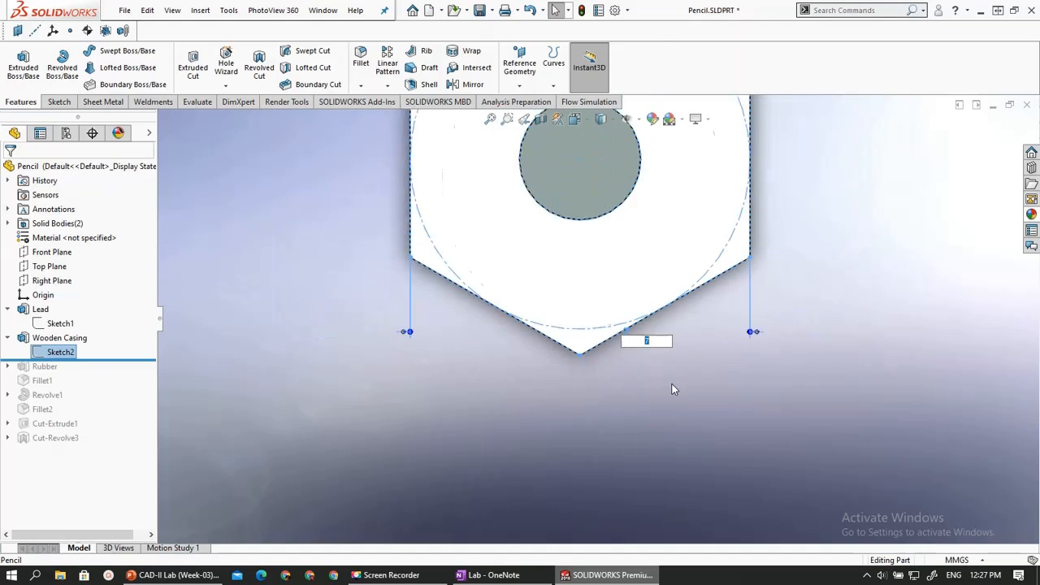
pyautogui.click(670, 384)
pyautogui.scroll(2, 668, 384)
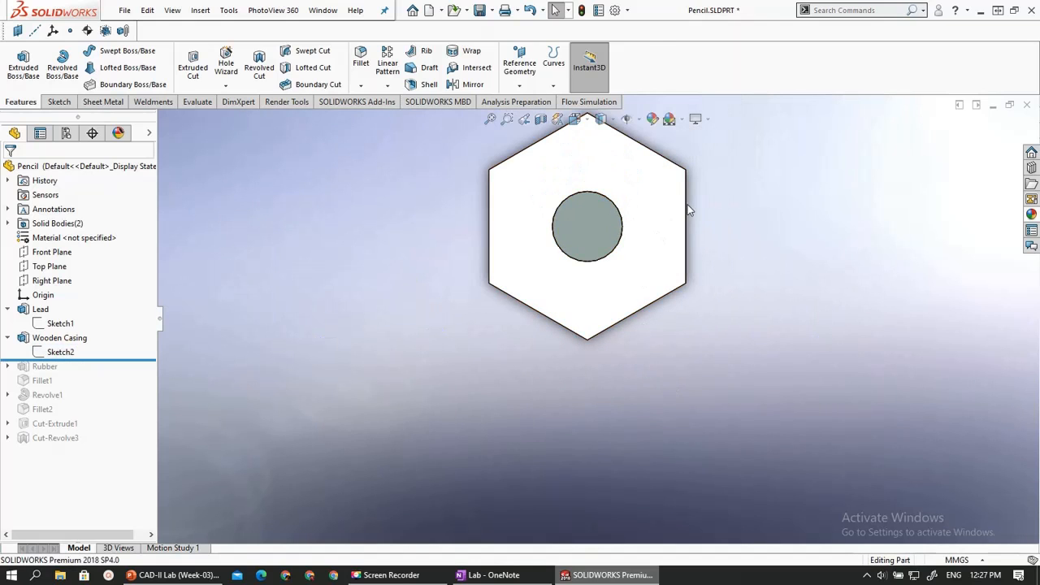
# Open the Wooden Casing sketch for editing and examine the hexagon's relations and the circle around the lead
pyautogui.click(60, 352)
pyautogui.click(65, 309)
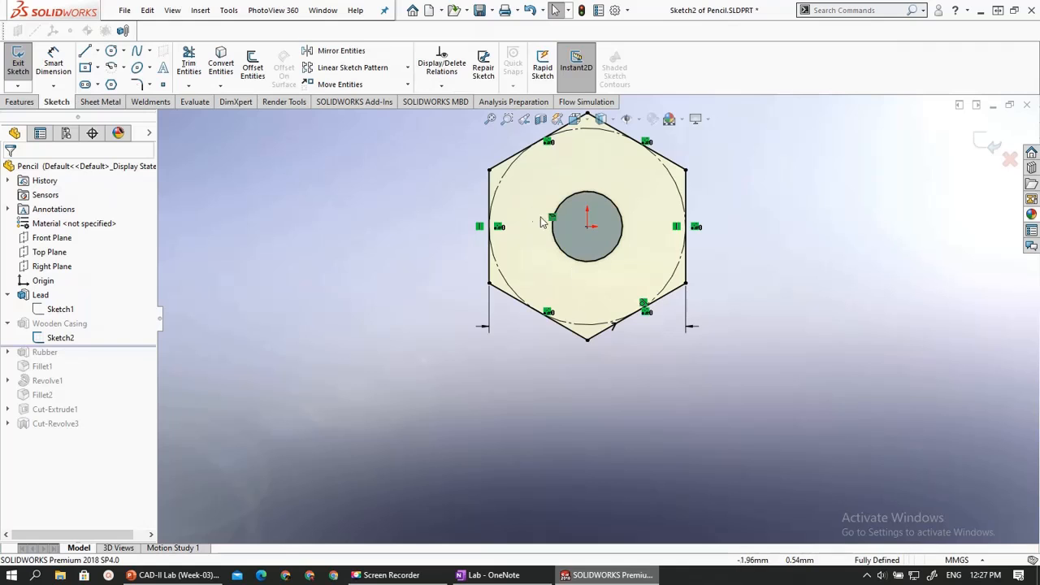
pyautogui.scroll(4, 579, 260)
pyautogui.scroll(-4, 594, 336)
pyautogui.scroll(-3, 596, 390)
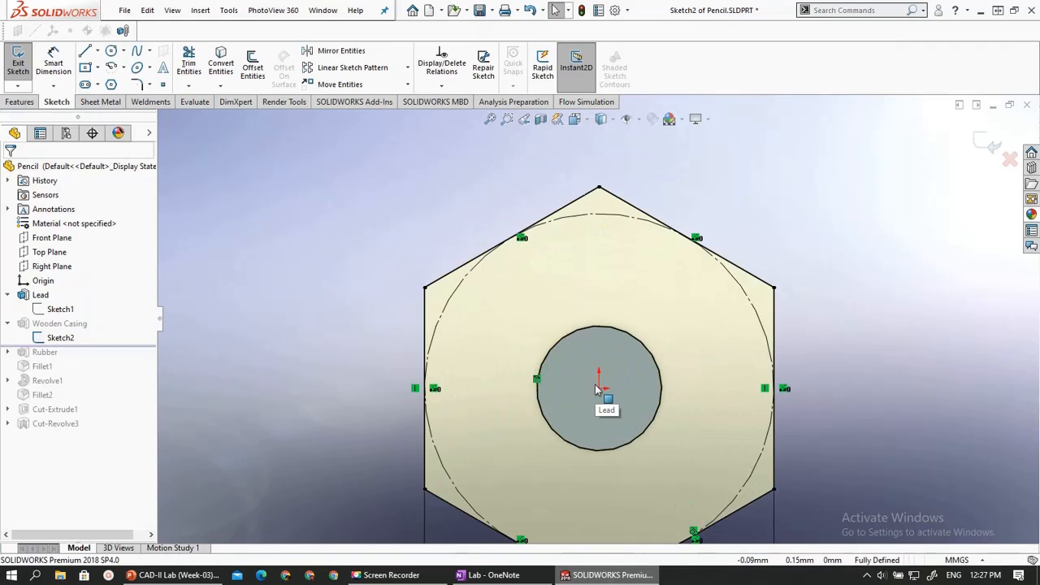
pyautogui.scroll(-3, 547, 322)
pyautogui.scroll(6, 599, 365)
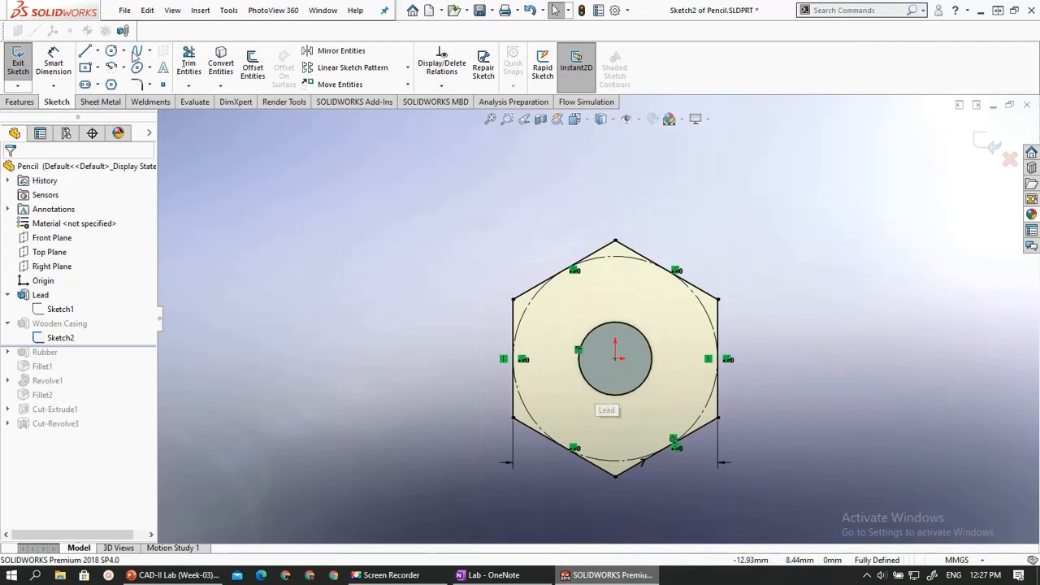
# Try to dimension the distance from the sketch origin to the hexagon's right vertical side, and exit the sketch
pyautogui.click(68, 57)
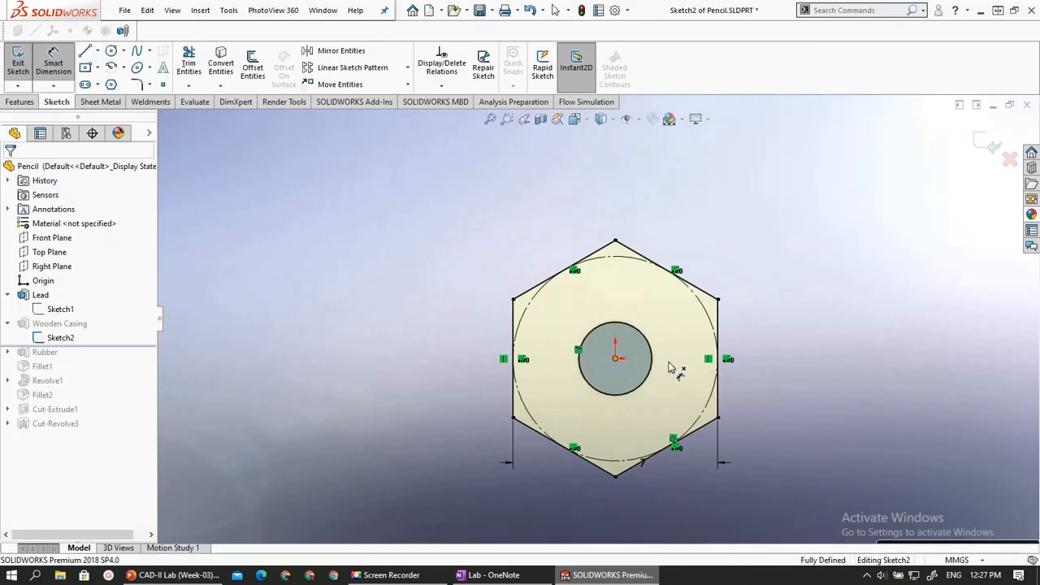
pyautogui.click(726, 360)
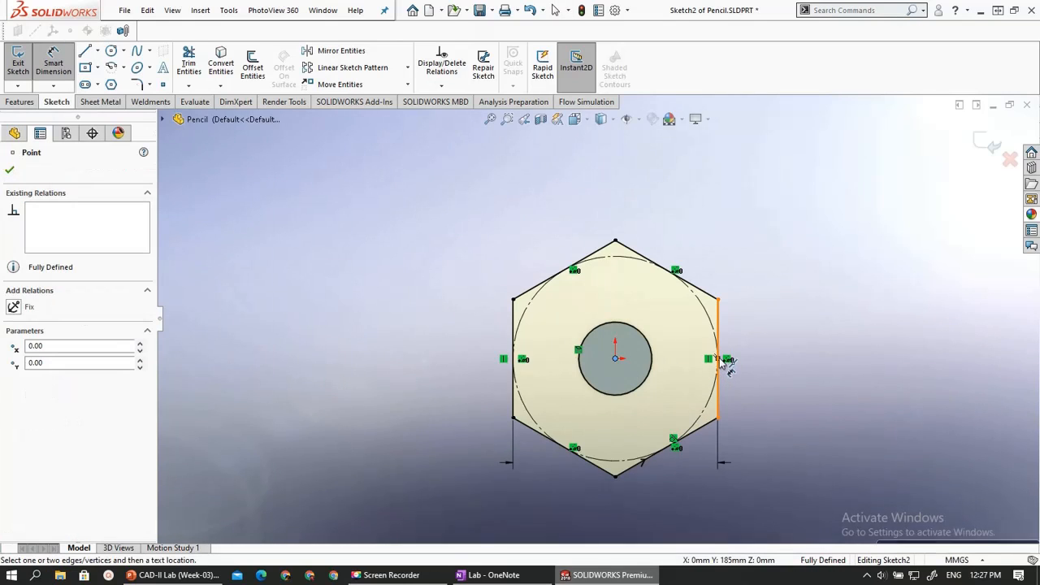
pyautogui.click(720, 361)
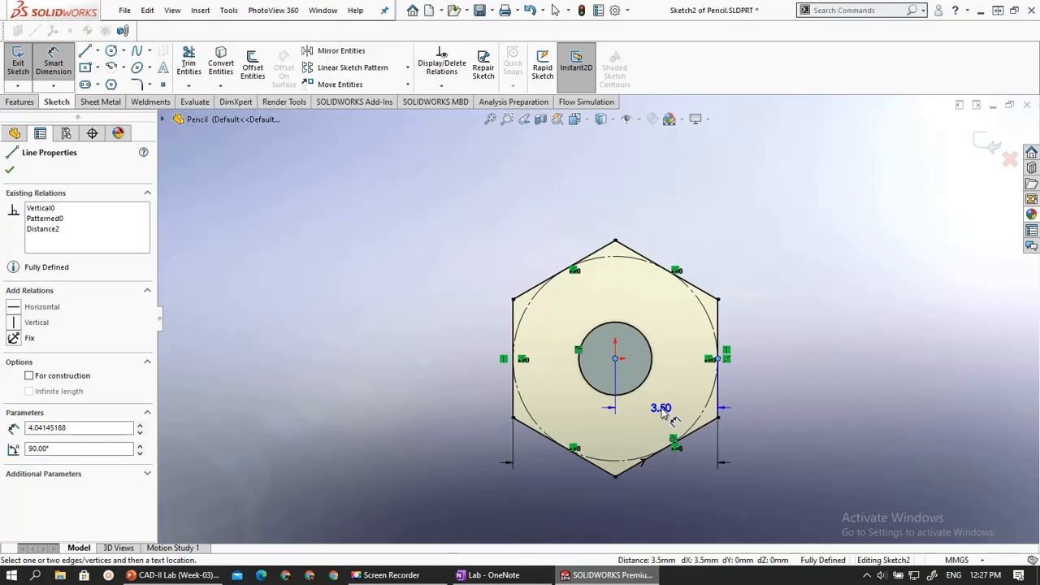
pyautogui.press('Escape')
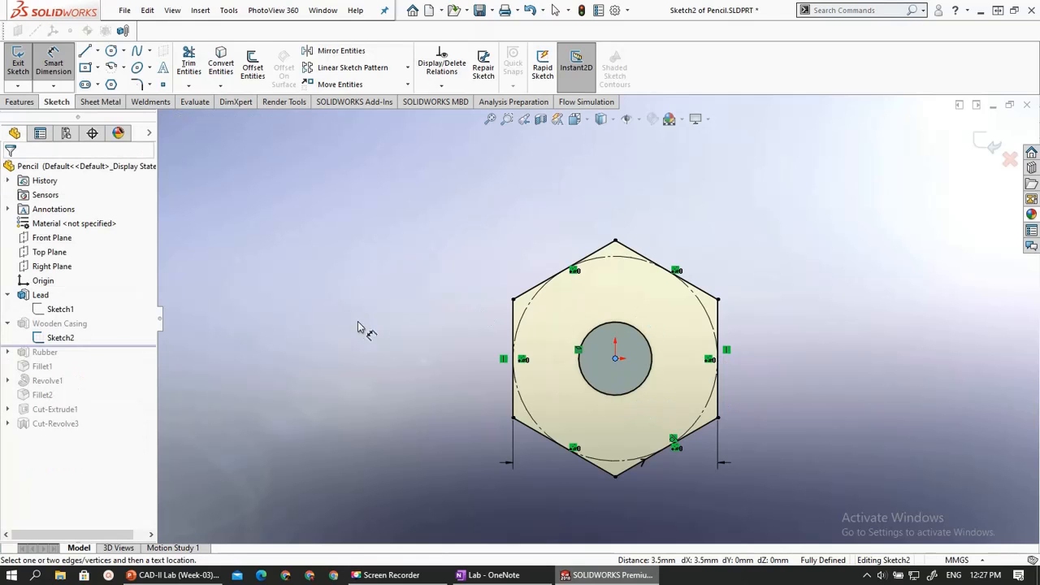
pyautogui.click(18, 63)
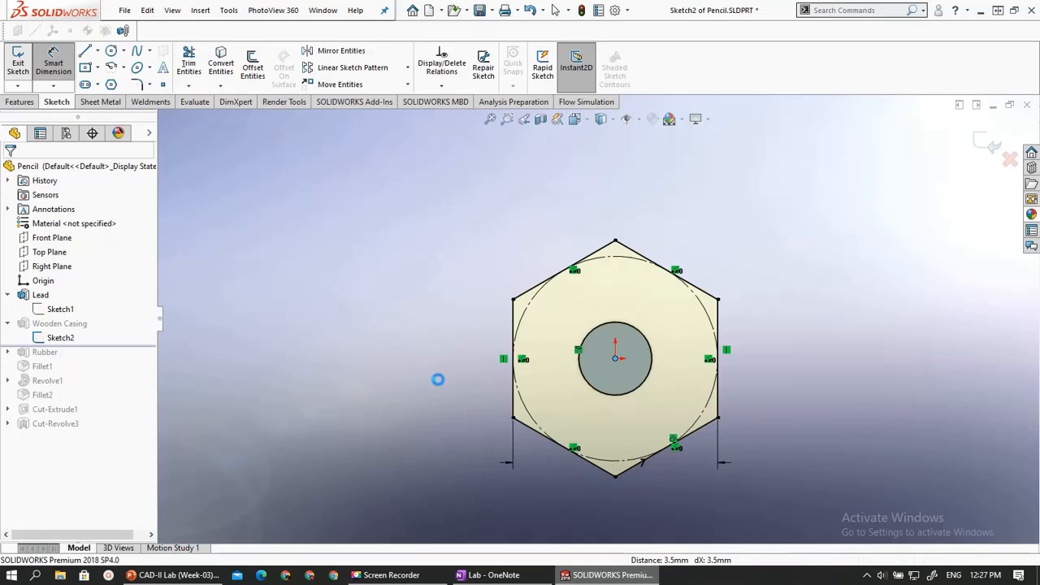
# Check the extruded hexagonal casing from the side and roll the pencil part forward to include the Rubber feature
pyautogui.moveTo(470, 455)
pyautogui.mouseDown(button='middle')
pyautogui.moveTo(465, 373)
pyautogui.moveTo(483, 393)
pyautogui.mouseUp(button='middle')
pyautogui.scroll(10, 484, 393)
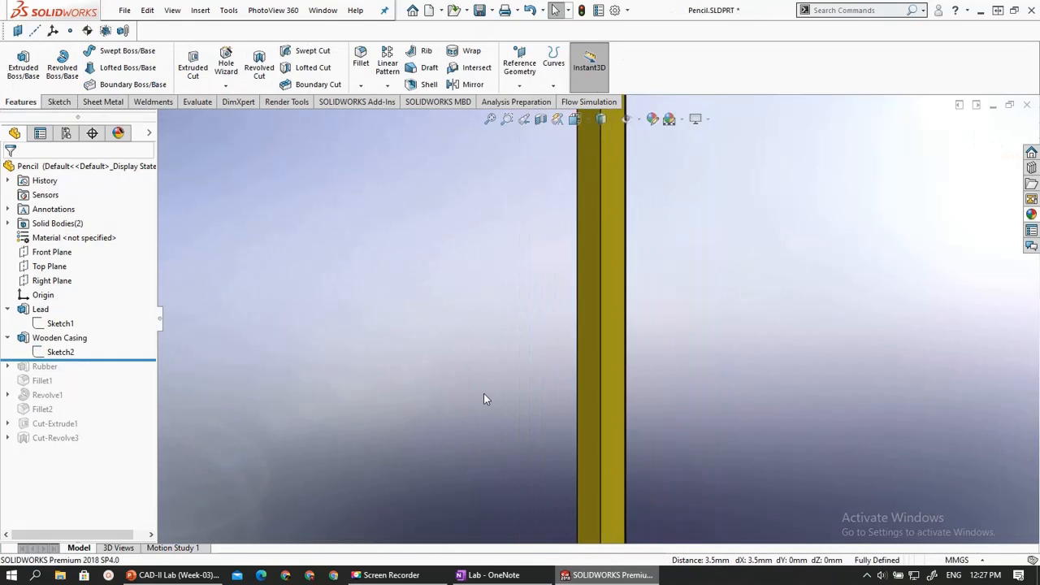
pyautogui.moveTo(564, 344); pyautogui.dragTo(423, 290, button='middle')
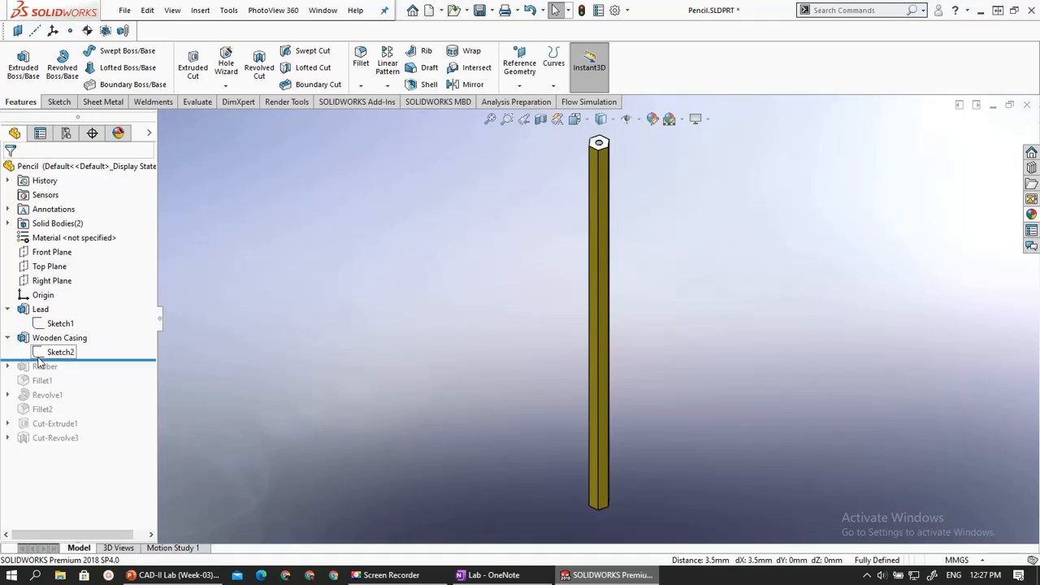
pyautogui.moveTo(36, 355); pyautogui.dragTo(32, 371)
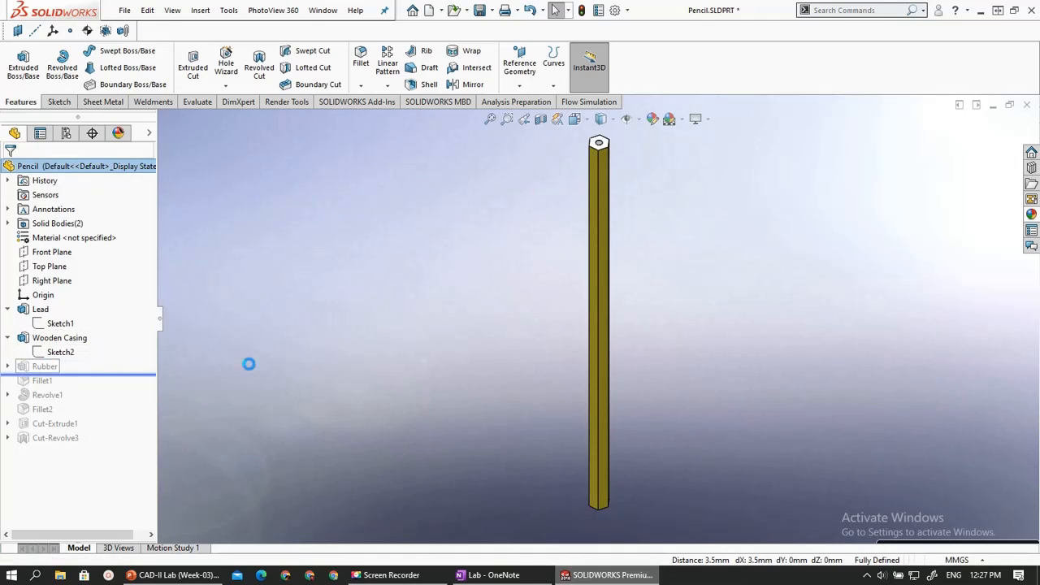
# Examine the rubber cylinder at the pencil's end and the casing's hexagonal end face where the two meet
pyautogui.scroll(3, 464, 302)
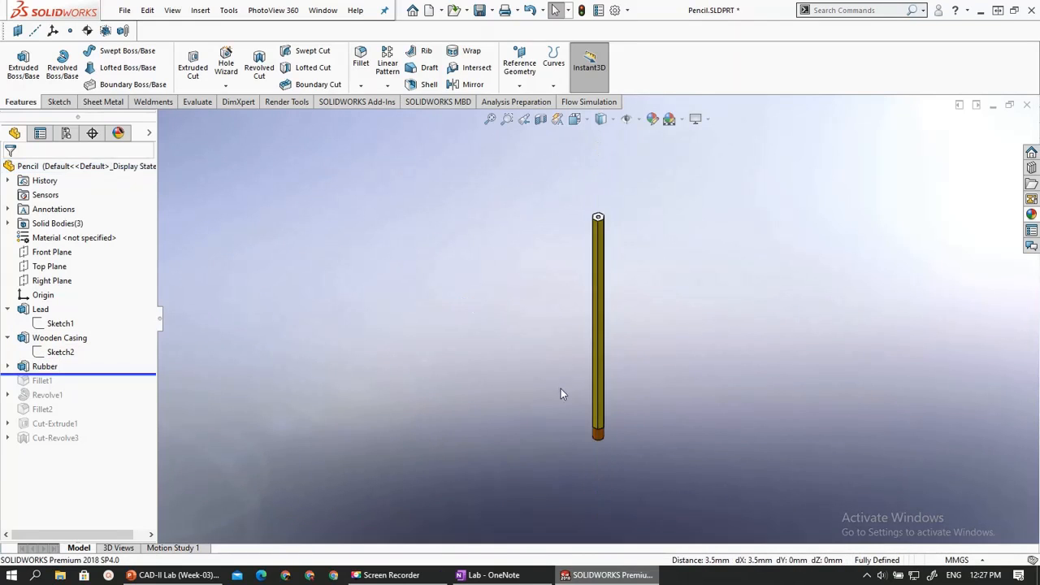
pyautogui.scroll(-2, 561, 392)
pyautogui.scroll(-2, 612, 423)
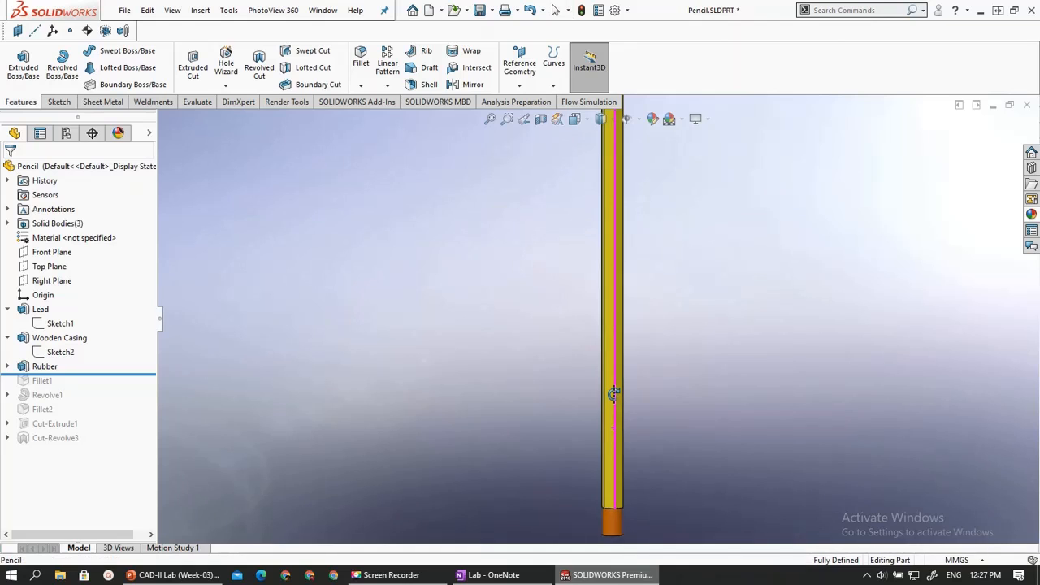
pyautogui.scroll(4, 616, 427)
pyautogui.scroll(-8, 591, 391)
pyautogui.moveTo(631, 349); pyautogui.dragTo(622, 235, button='middle')
pyautogui.scroll(-6, 626, 243)
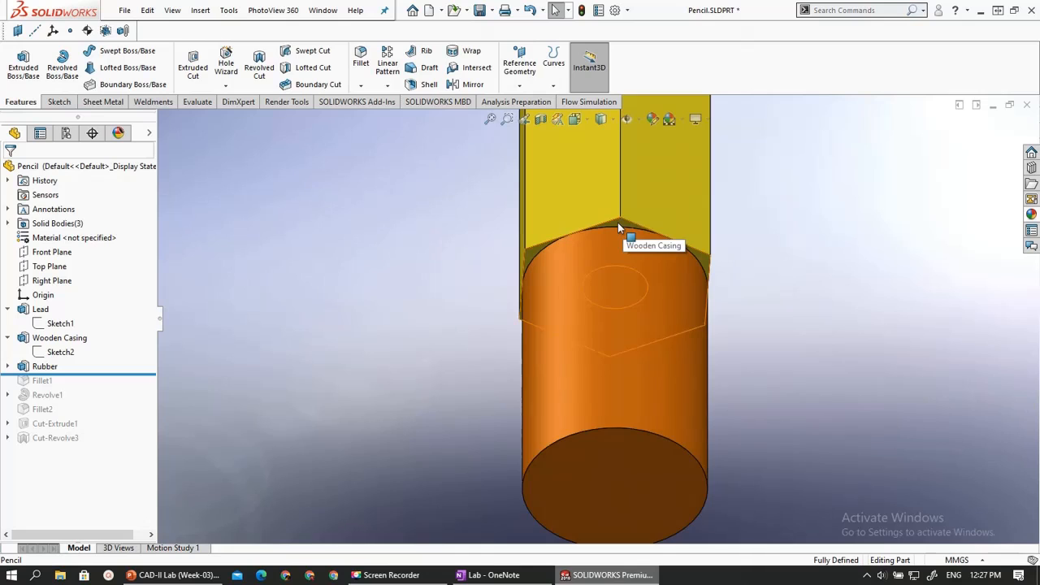
pyautogui.click(617, 224)
pyautogui.moveTo(832, 333); pyautogui.dragTo(794, 292, button='middle')
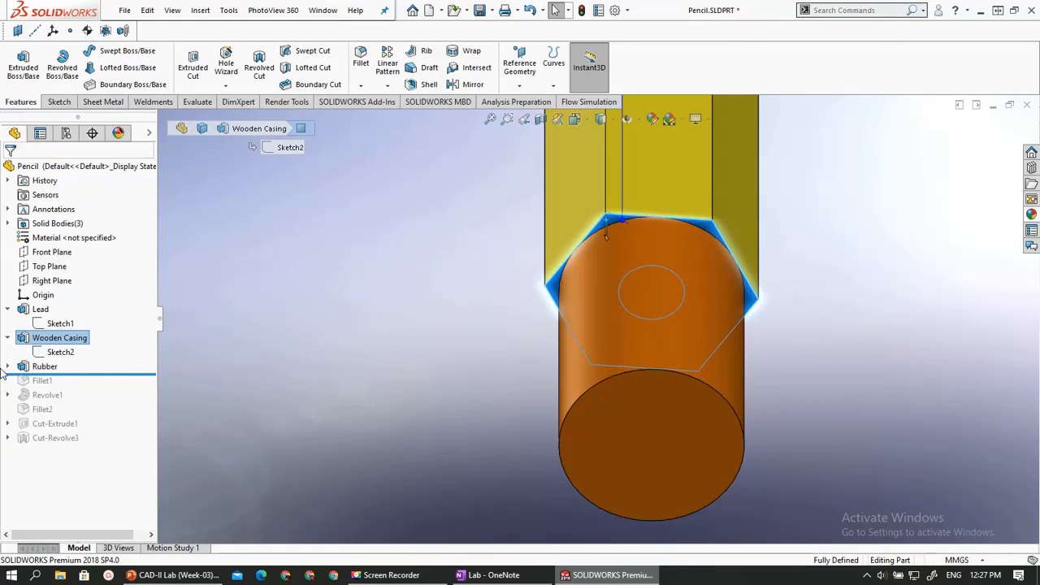
# Open the Wooden Casing sketch for editing, examine its hexagon around the lead circle, and exit the sketch
pyautogui.click(60, 352)
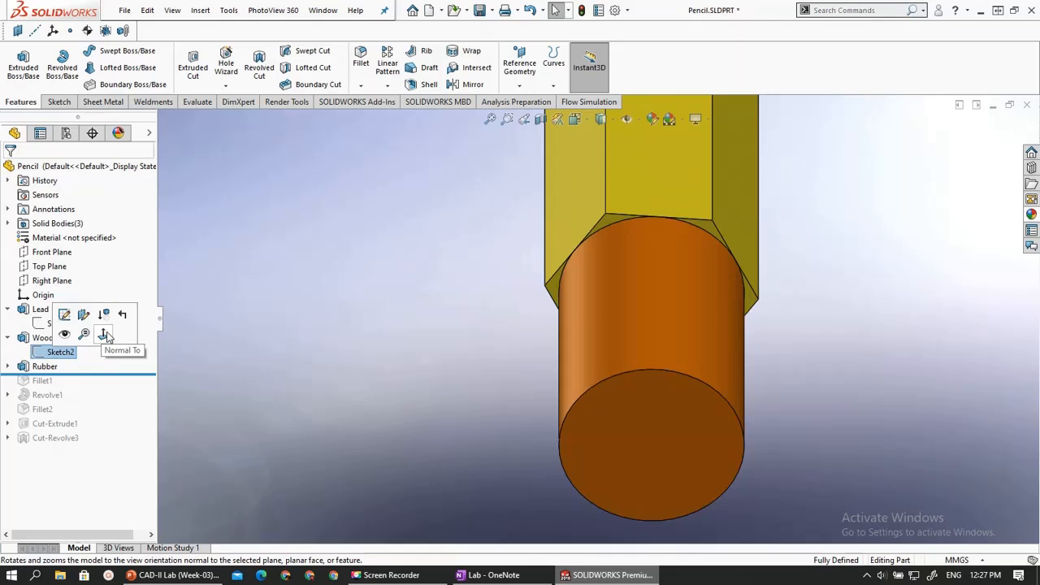
pyautogui.click(64, 315)
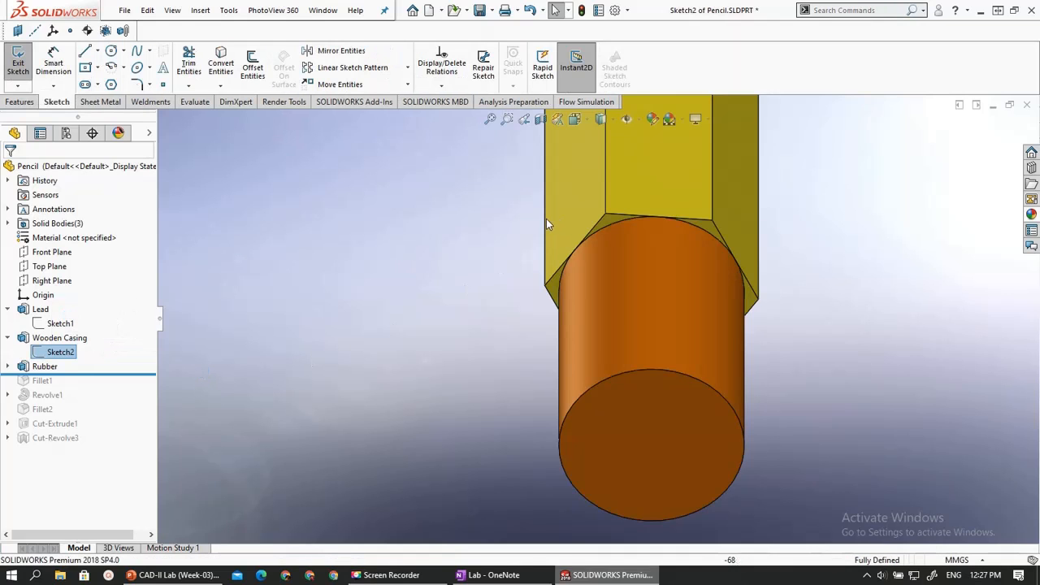
pyautogui.scroll(8, 646, 280)
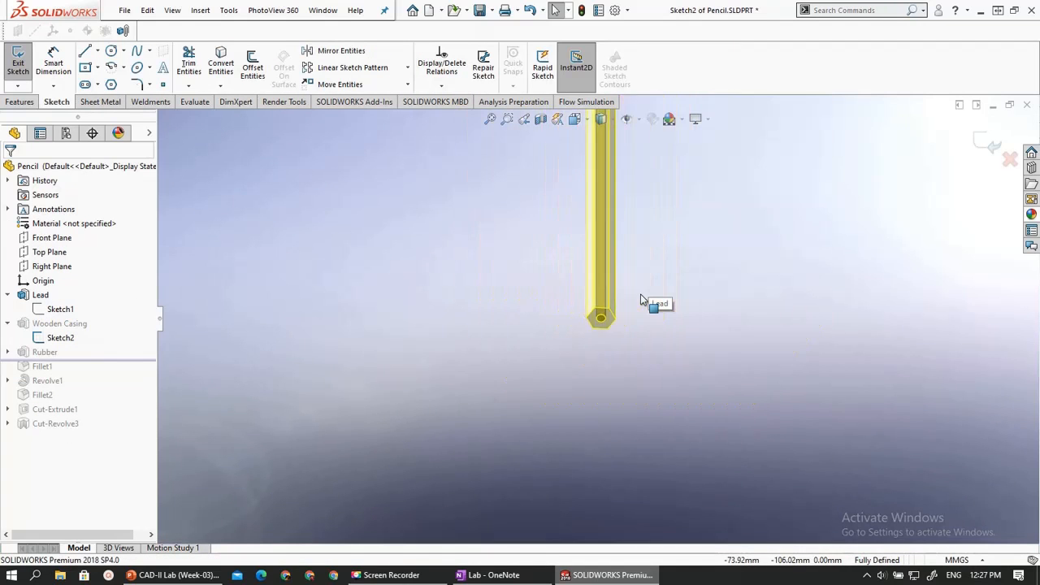
pyautogui.scroll(-5, 596, 254)
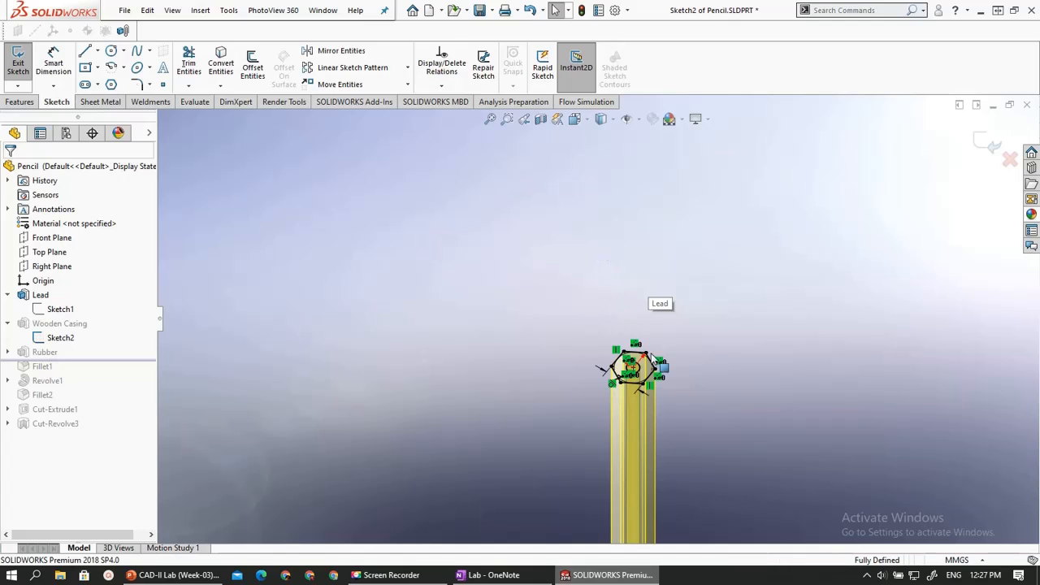
pyautogui.scroll(-5, 630, 377)
pyautogui.scroll(4, 612, 338)
pyautogui.scroll(-2, 608, 358)
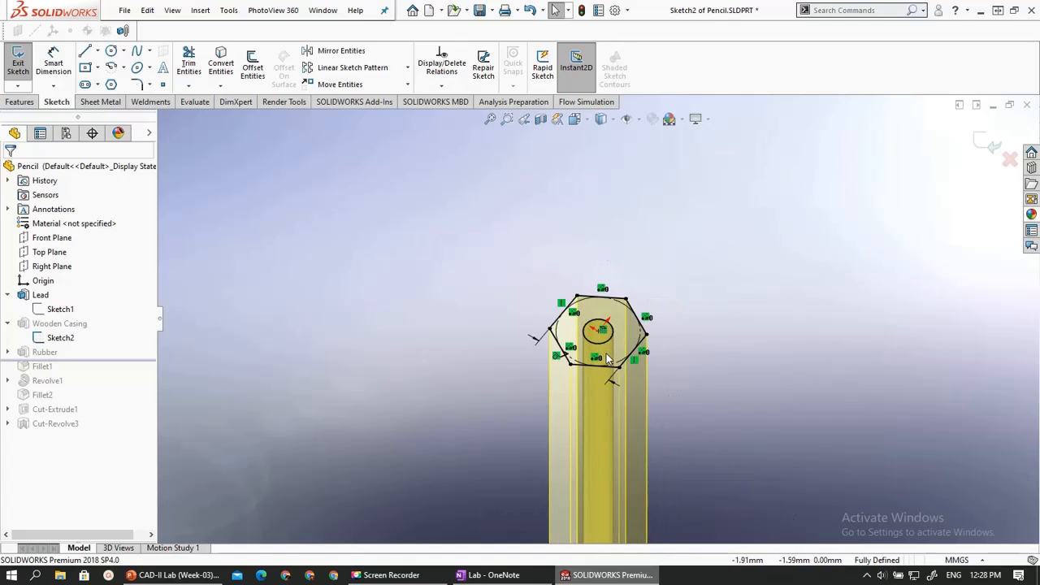
pyautogui.scroll(-3, 608, 358)
pyautogui.moveTo(590, 330)
pyautogui.mouseDown(button='middle')
pyautogui.moveTo(592, 308)
pyautogui.moveTo(634, 366)
pyautogui.moveTo(550, 499)
pyautogui.moveTo(659, 258)
pyautogui.moveTo(609, 352)
pyautogui.moveTo(635, 371)
pyautogui.moveTo(660, 369)
pyautogui.mouseUp(button='middle')
pyautogui.scroll(6, 642, 224)
pyautogui.scroll(-6, 641, 222)
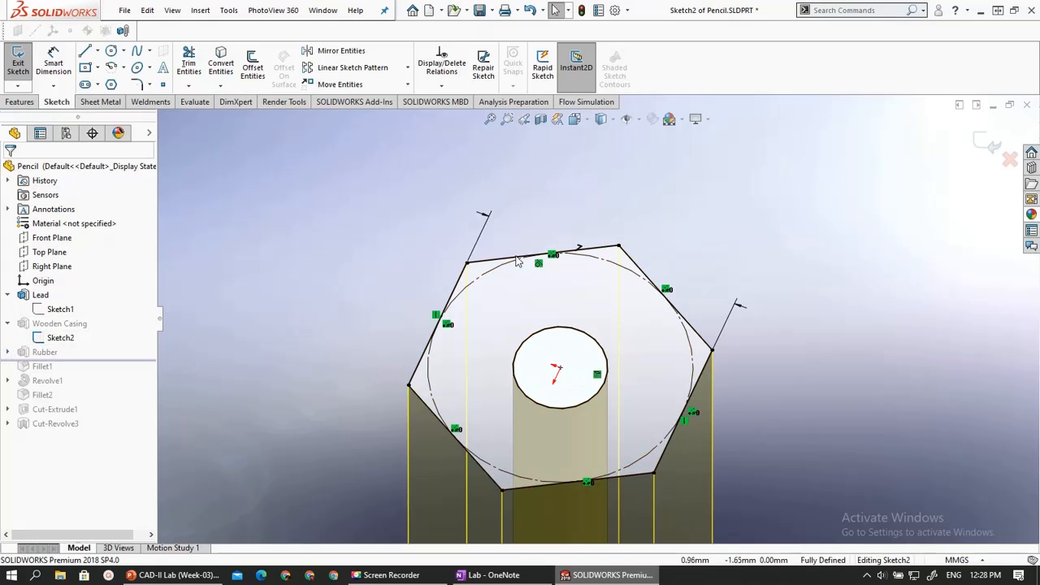
pyautogui.click(18, 63)
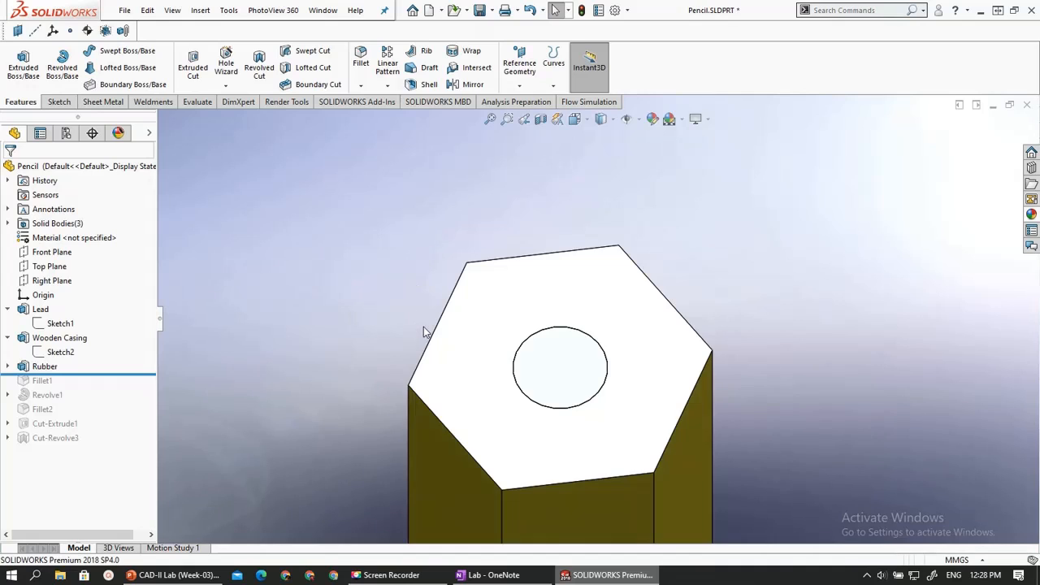
# Look over the whole pencil with its casing and rubber, and switch to the Pencil-Wood slide in PowerPoint
pyautogui.scroll(6, 432, 311)
pyautogui.scroll(-7, 535, 349)
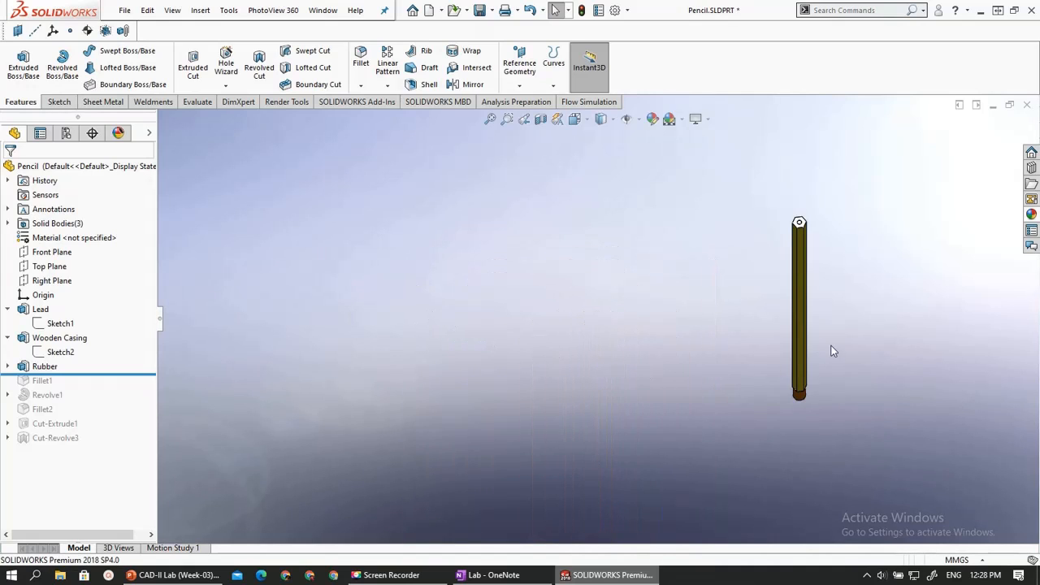
pyautogui.scroll(-2, 870, 381)
pyautogui.hotkey('alt', 'Tab')
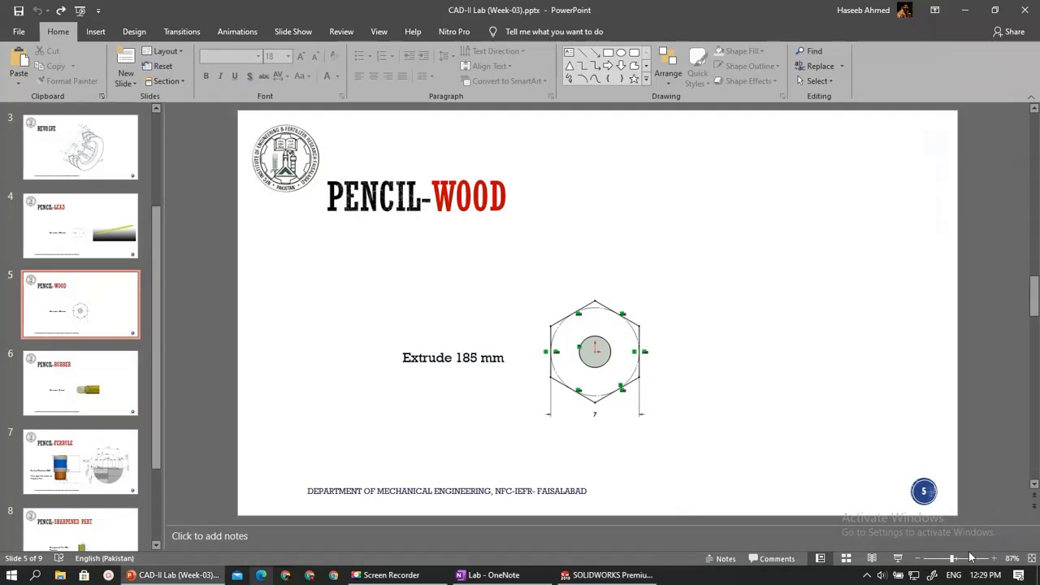
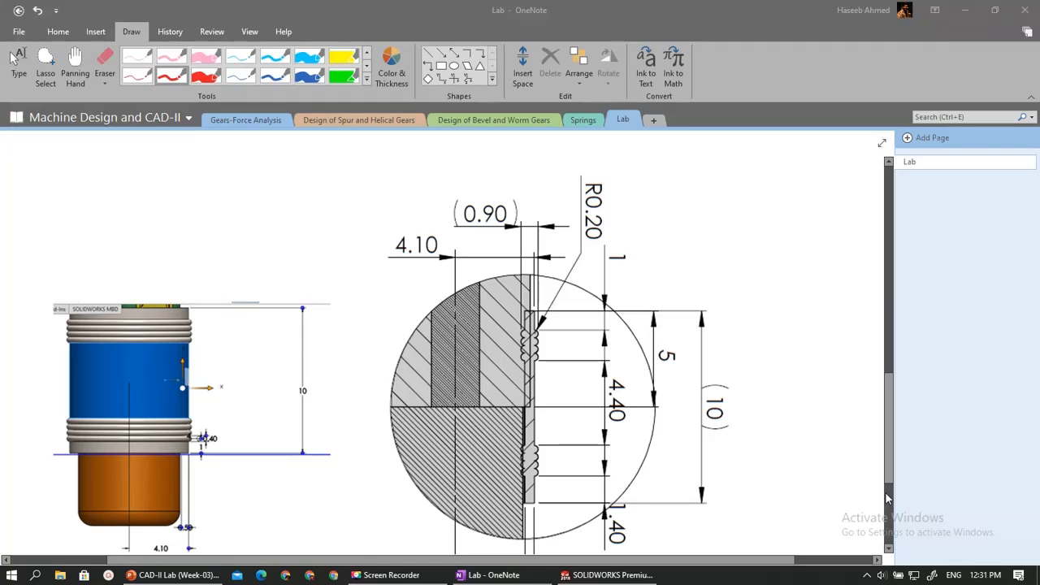
# Mark in red ink the casing–rubber junction on the section drawing's centreline and the ferrule's lower edge on the pencil image in OneNote
pyautogui.click(474, 340)
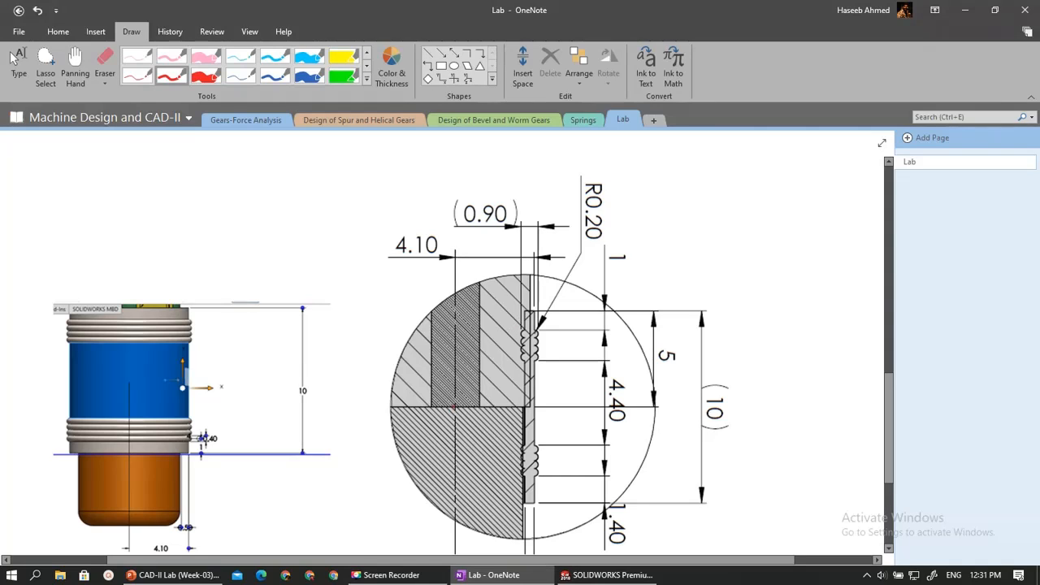
pyautogui.moveTo(456, 401); pyautogui.dragTo(456, 413)
pyautogui.moveTo(127, 446); pyautogui.dragTo(128, 465)
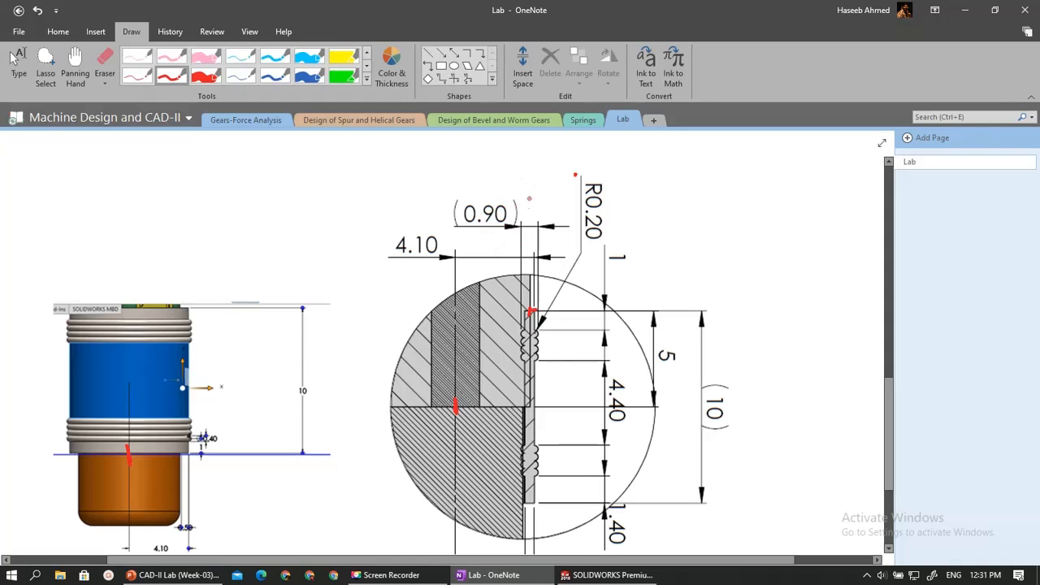
# Handwrite 0.45 in red ink above the ferrule profile's short horizontal line, and label the vertical segment below it
pyautogui.moveTo(252, 191)
pyautogui.mouseDown()
pyautogui.moveTo(290, 191)
pyautogui.moveTo(260, 171)
pyautogui.mouseUp()
pyautogui.moveTo(269, 176); pyautogui.dragTo(284, 176)
pyautogui.moveTo(281, 169); pyautogui.dragTo(290, 179)
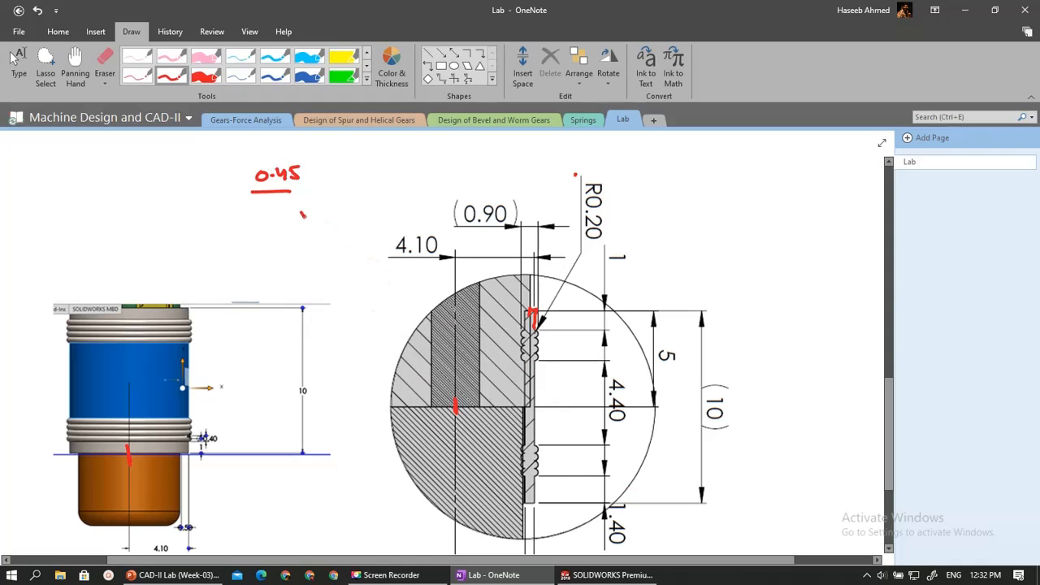
pyautogui.moveTo(297, 209)
pyautogui.mouseDown()
pyautogui.moveTo(304, 216)
pyautogui.moveTo(288, 231)
pyautogui.moveTo(328, 214)
pyautogui.moveTo(327, 229)
pyautogui.mouseUp()
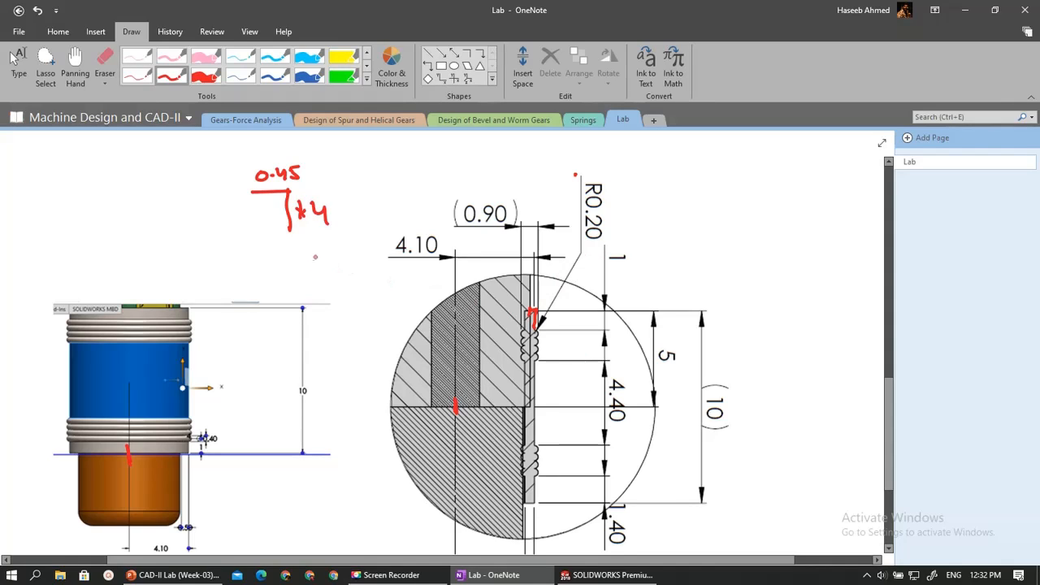
# Draw the profile's wavy ribs labelled R0.2 and continue it downward with a labelled straight segment
pyautogui.moveTo(294, 230); pyautogui.dragTo(299, 284)
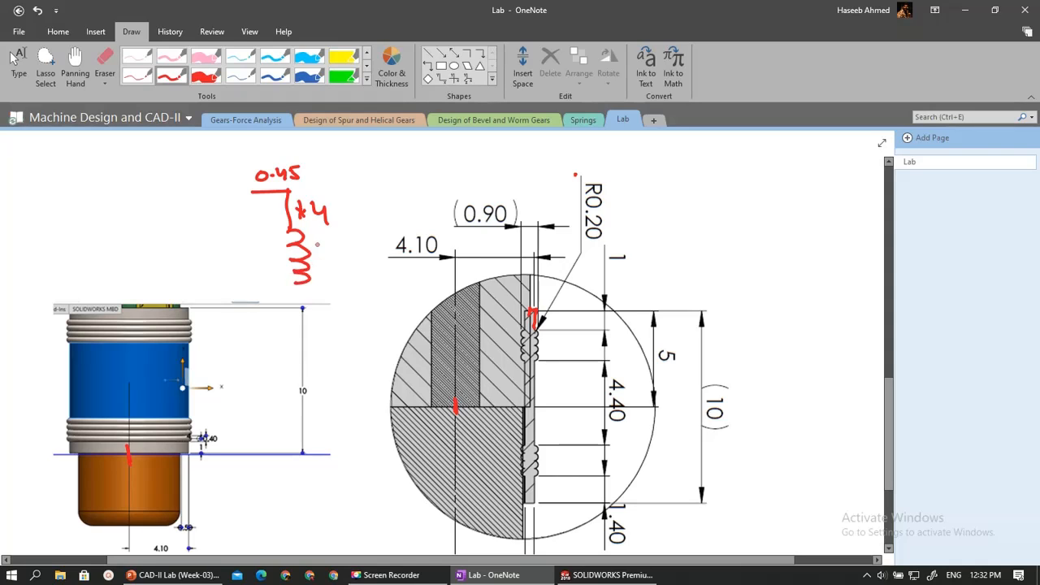
pyautogui.moveTo(318, 250)
pyautogui.mouseDown()
pyautogui.moveTo(335, 245)
pyautogui.moveTo(340, 255)
pyautogui.moveTo(358, 243)
pyautogui.moveTo(377, 255)
pyautogui.mouseUp()
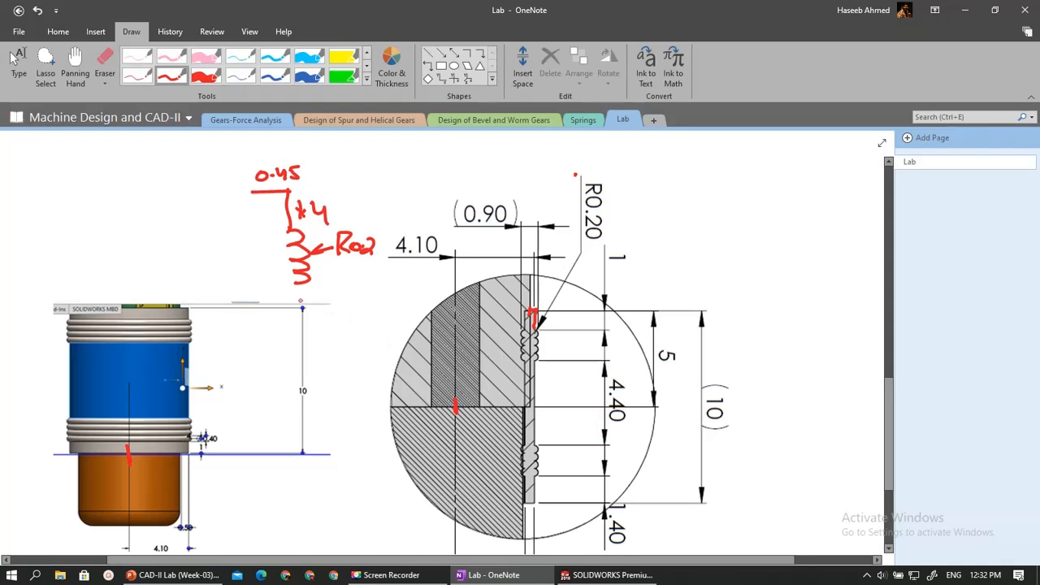
pyautogui.moveTo(294, 287)
pyautogui.mouseDown()
pyautogui.moveTo(294, 324)
pyautogui.moveTo(316, 304)
pyautogui.moveTo(338, 317)
pyautogui.mouseUp()
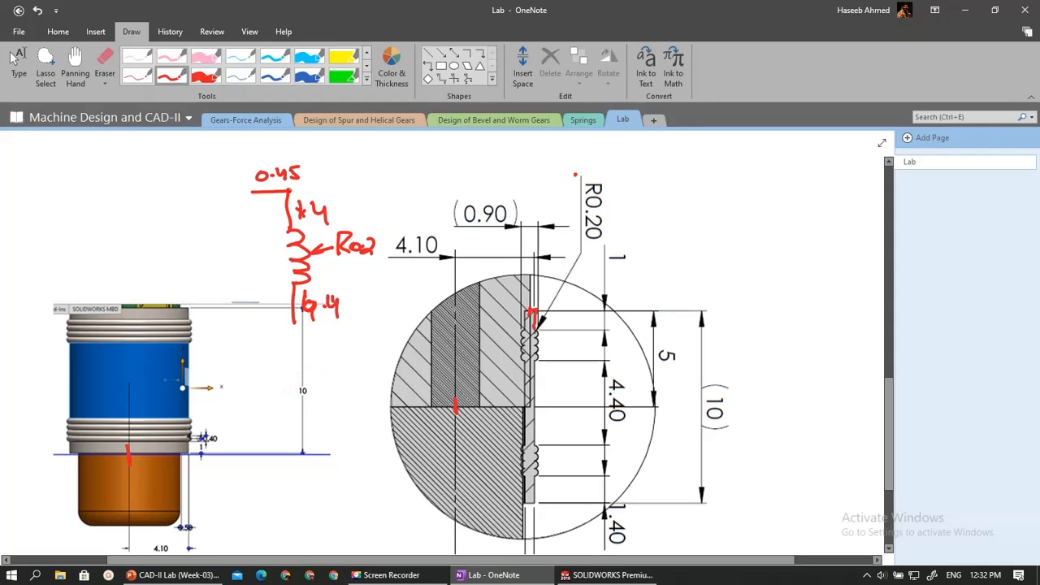
# Draw a long vertical dimension arrow beside the handwritten ferrule profile and label its overall height 10
pyautogui.moveTo(232, 191)
pyautogui.mouseDown()
pyautogui.moveTo(243, 191)
pyautogui.moveTo(256, 419)
pyautogui.moveTo(265, 394)
pyautogui.mouseUp()
pyautogui.click(242, 406)
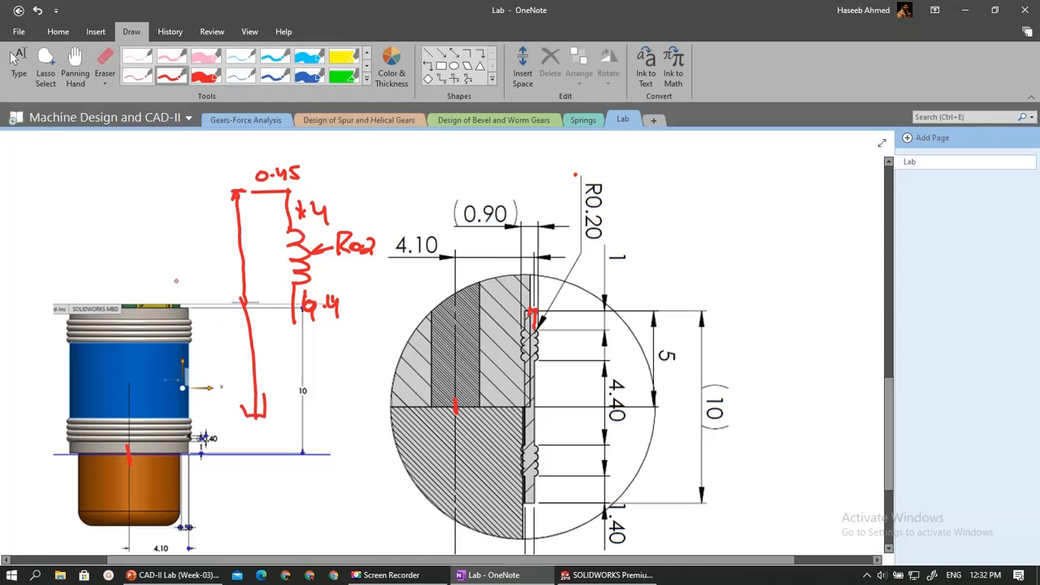
pyautogui.moveTo(195, 259)
pyautogui.mouseDown()
pyautogui.moveTo(196, 282)
pyautogui.moveTo(209, 269)
pyautogui.mouseUp()
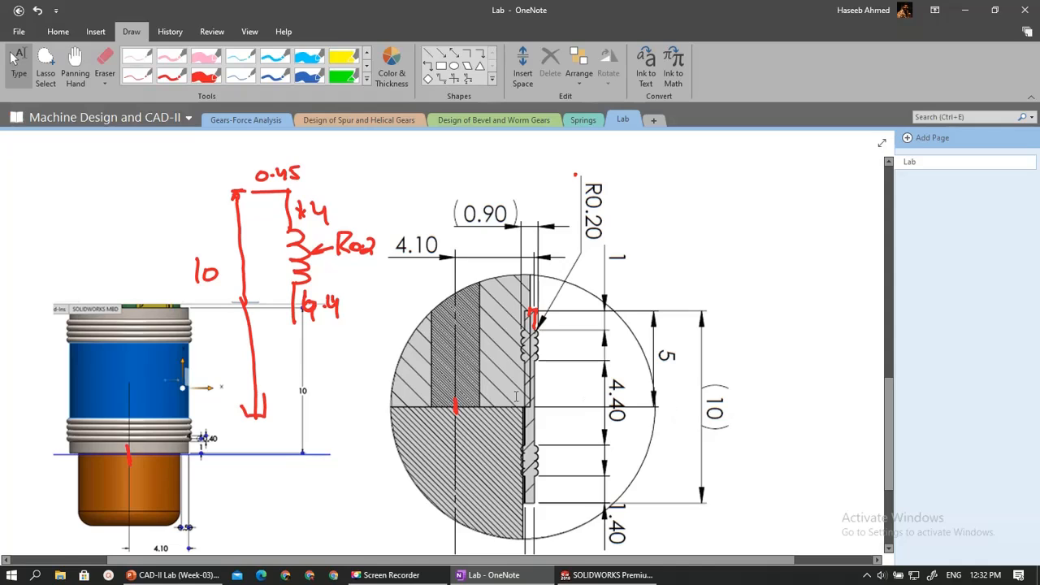
# Switch to SOLIDWORKS and examine the casing's hexagonal end face where it meets the rubber cylinder
pyautogui.scroll(-2, 516, 396)
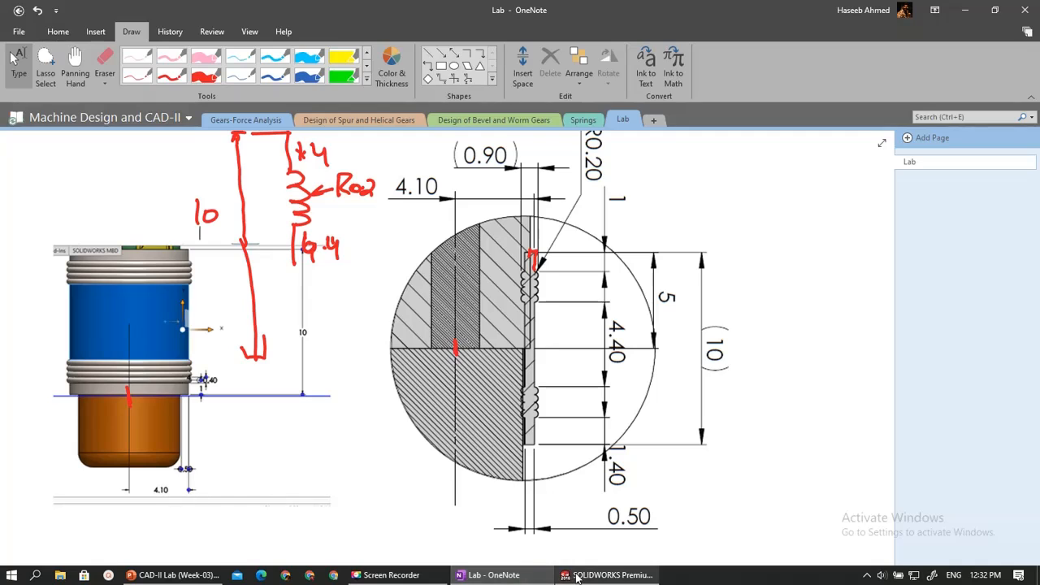
pyautogui.click(605, 576)
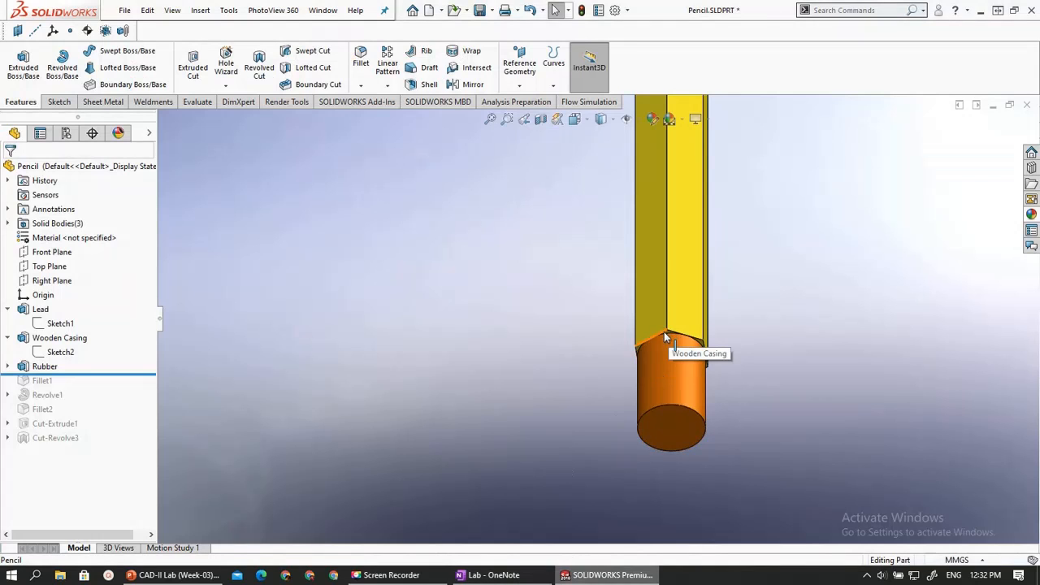
pyautogui.scroll(-5, 732, 362)
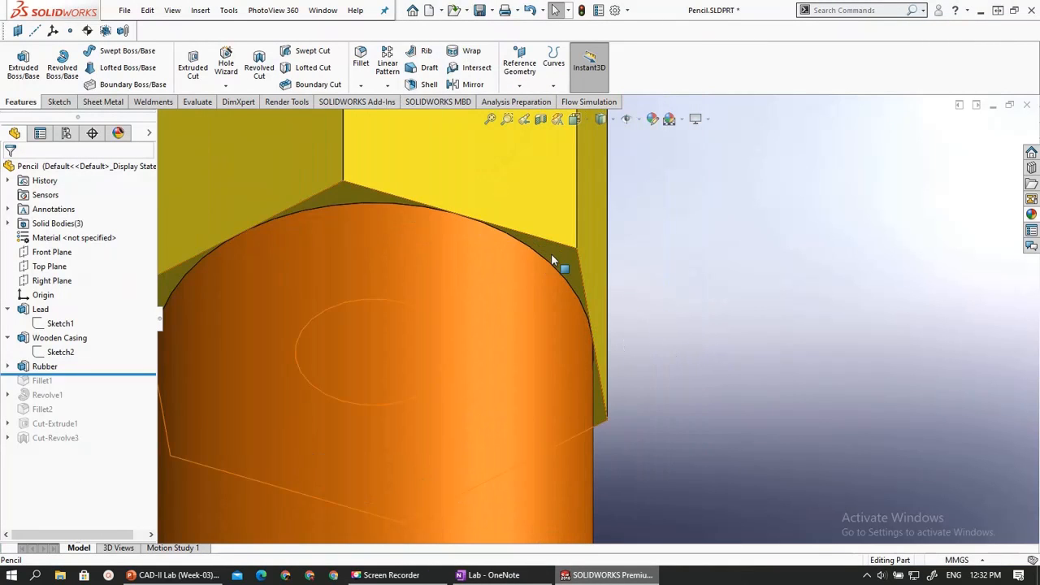
pyautogui.click(556, 259)
pyautogui.scroll(5, 592, 366)
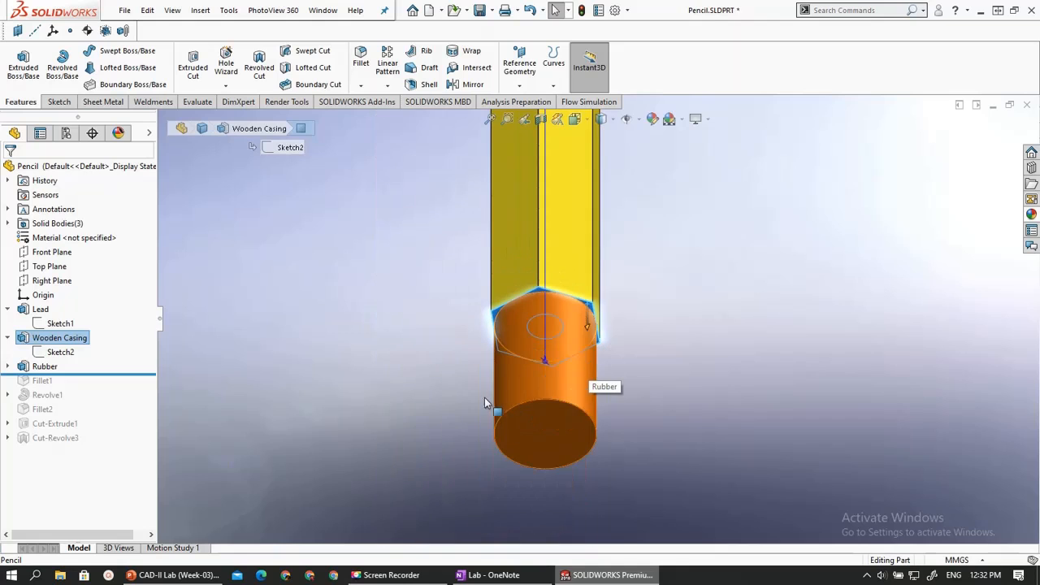
pyautogui.moveTo(464, 416); pyautogui.dragTo(459, 459, button='middle')
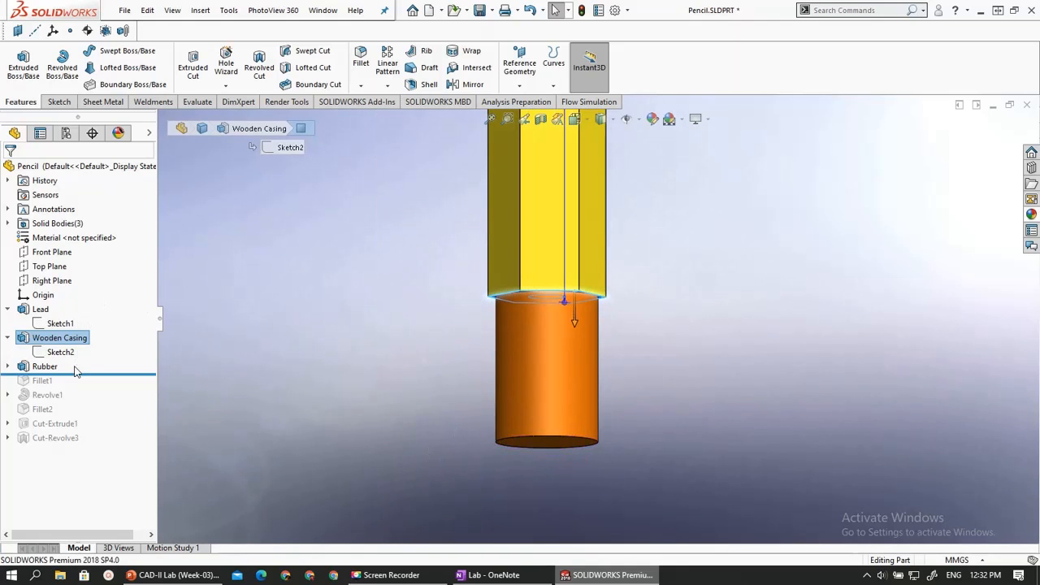
# Roll the pencil part forward to include Fillet1, and review the rubber edge fillet's parameters without applying changes
pyautogui.moveTo(74, 372); pyautogui.dragTo(70, 387)
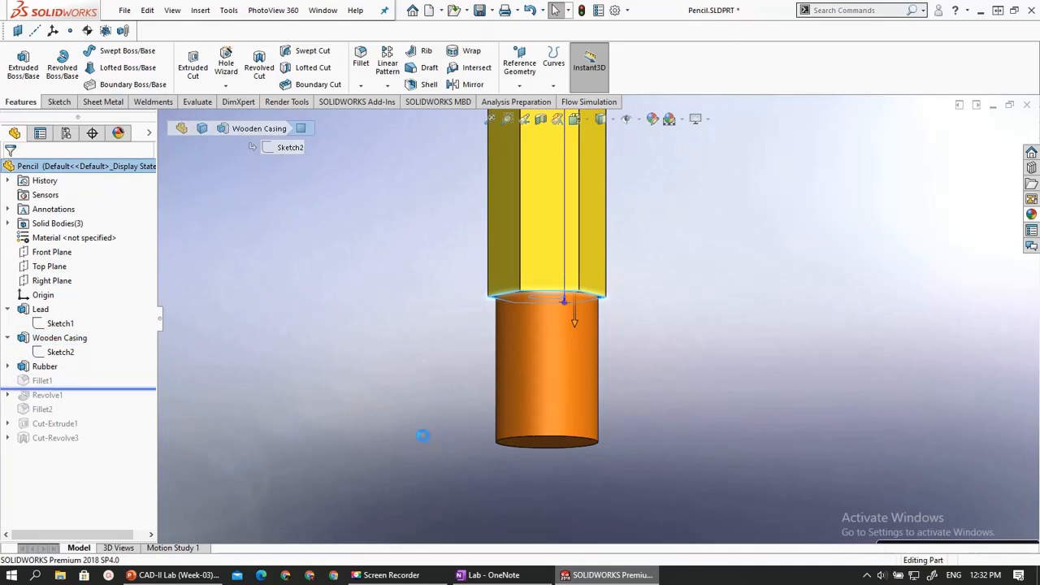
pyautogui.click(25, 381)
pyautogui.rightClick(26, 381)
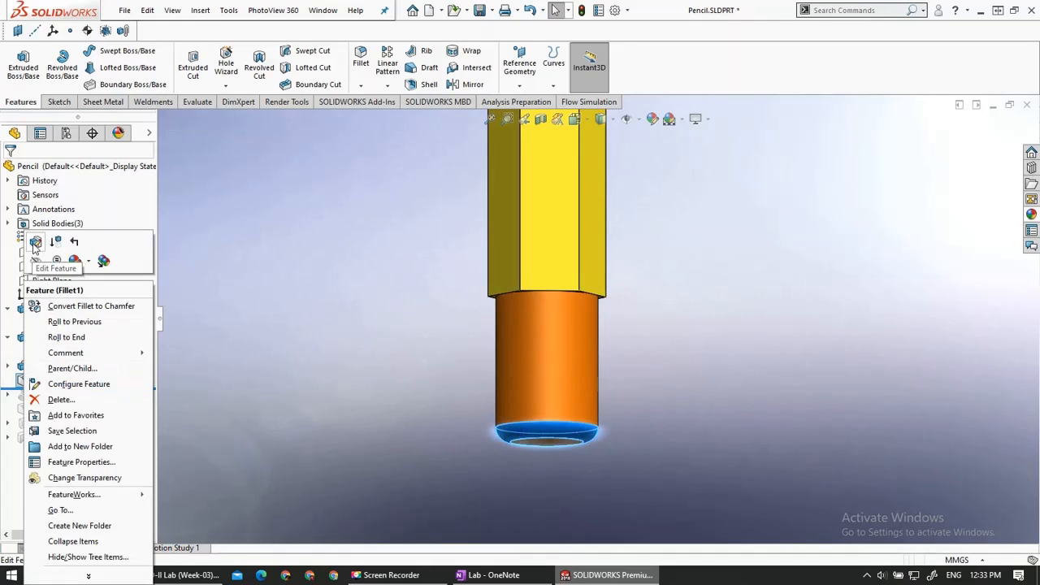
pyautogui.click(354, 344)
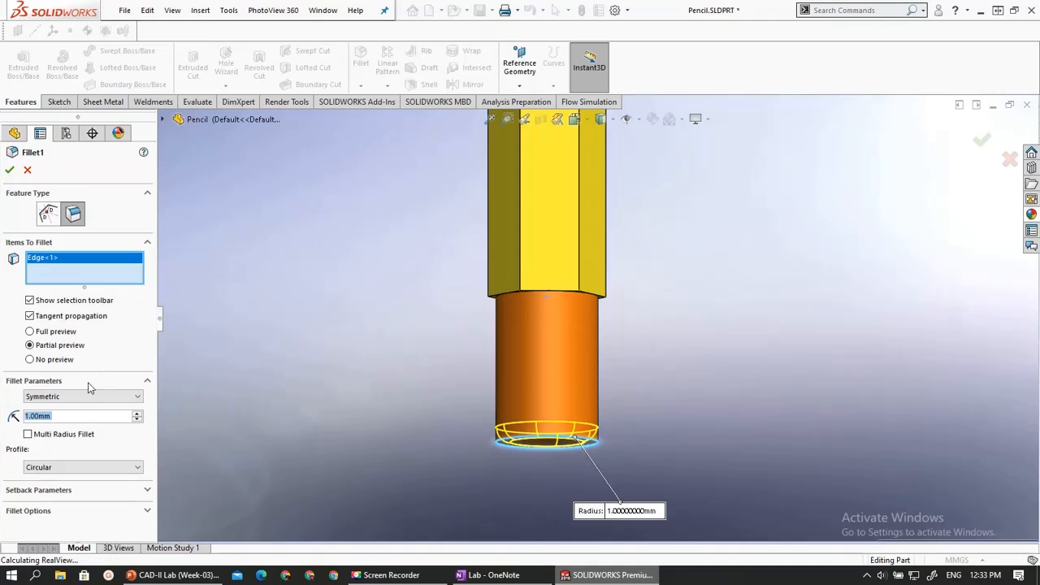
pyautogui.click(26, 170)
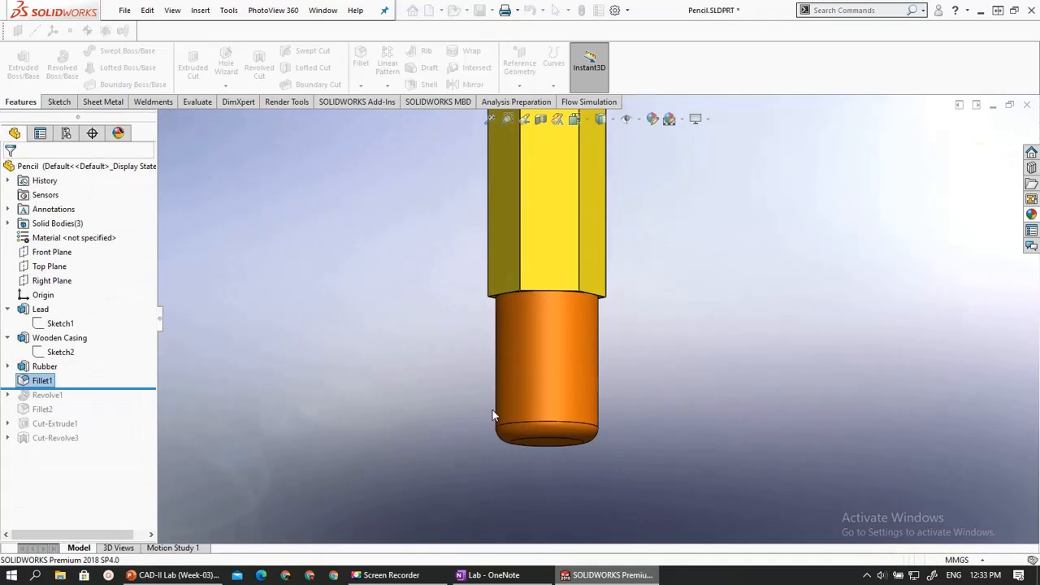
# Roll the pencil part forward to include Revolve1 and rename that feature Ferrulle
pyautogui.scroll(-1, 569, 297)
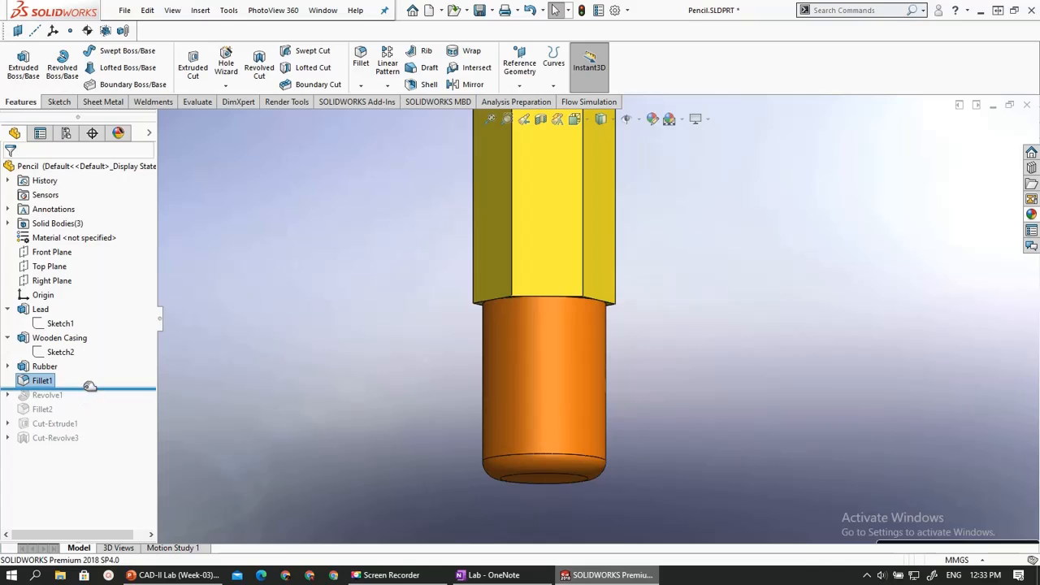
pyautogui.moveTo(89, 390); pyautogui.dragTo(79, 396)
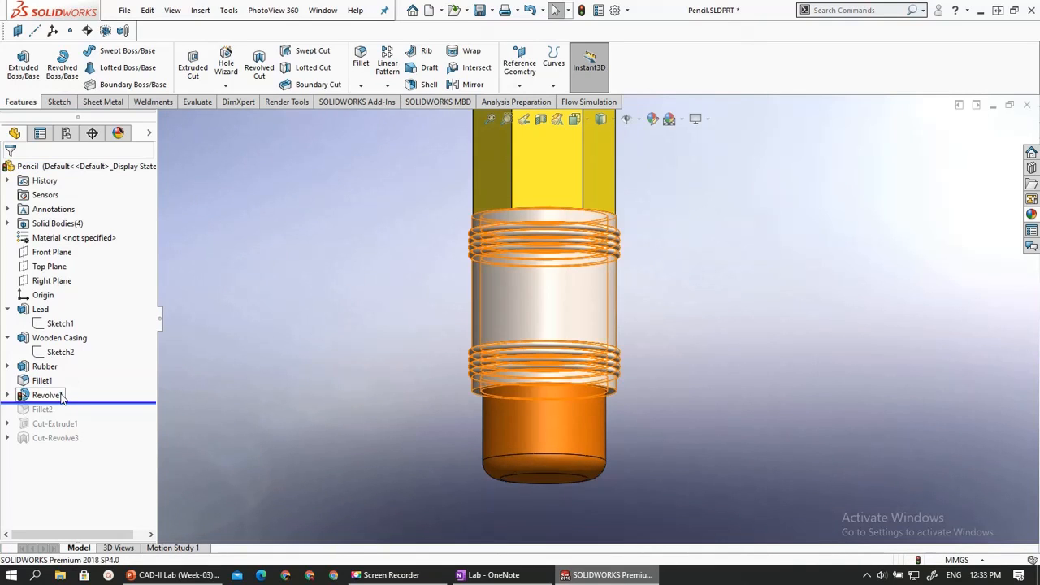
pyautogui.click(67, 397)
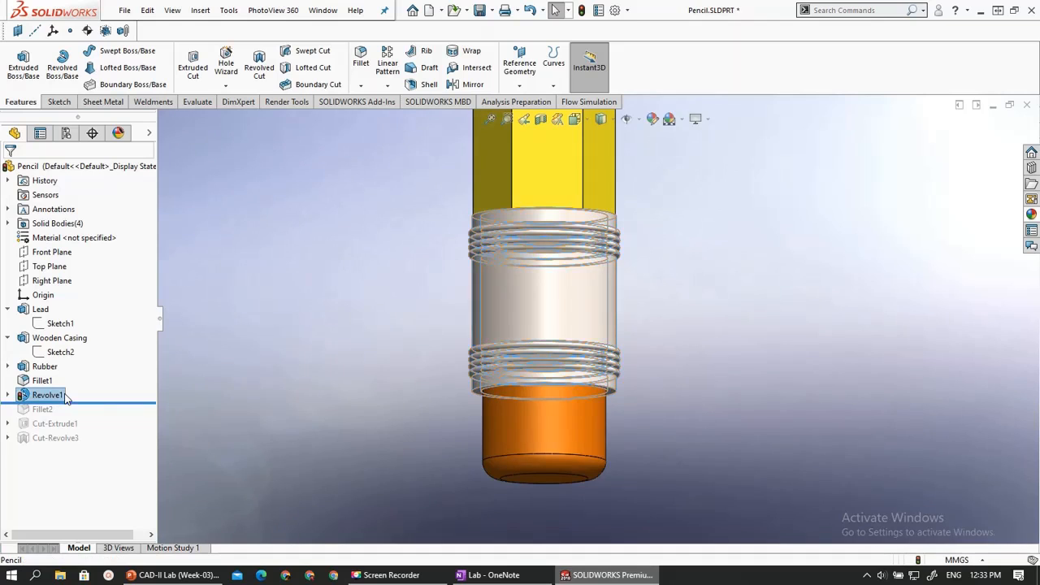
pyautogui.click(70, 395)
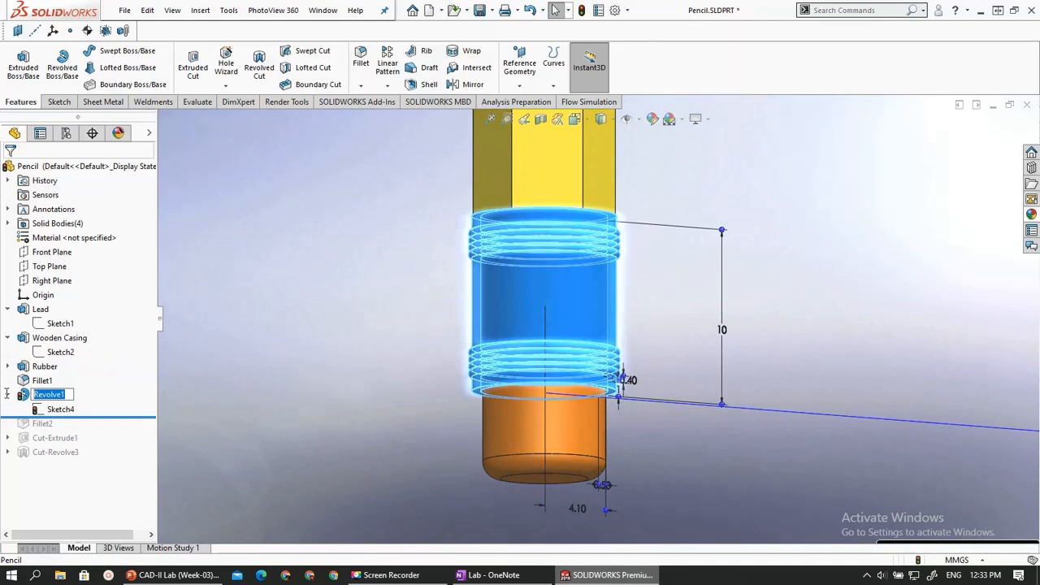
pyautogui.write('Ferrulle')
pyautogui.press('Return')
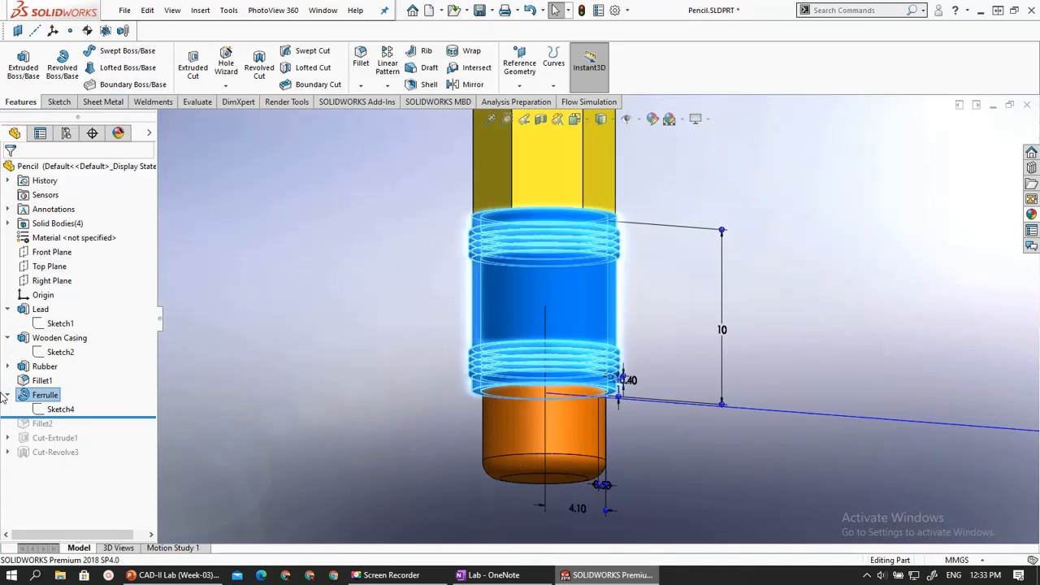
pyautogui.click(371, 365)
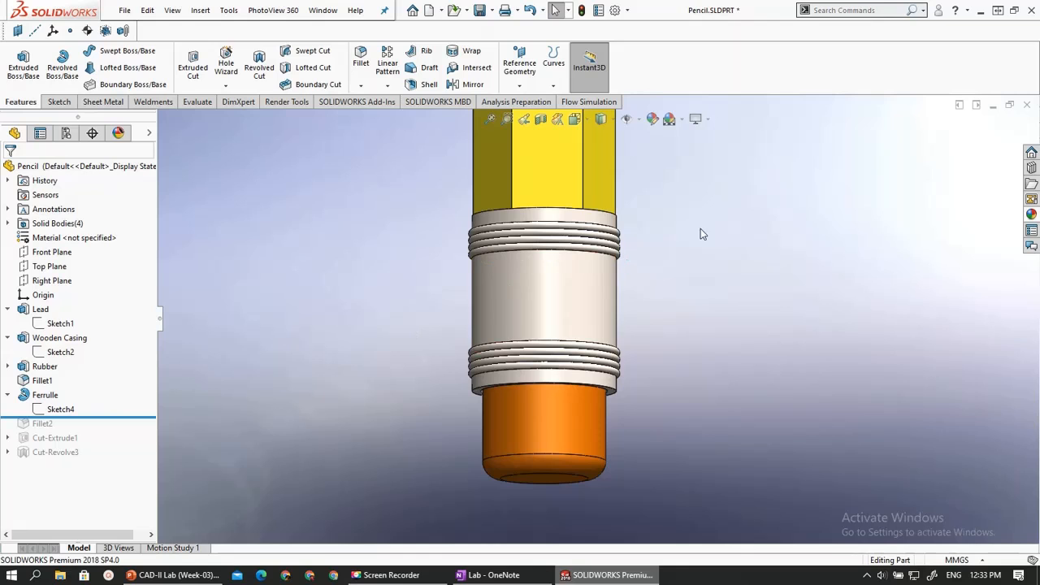
pyautogui.moveTo(557, 369)
pyautogui.mouseDown(button='middle')
pyautogui.moveTo(534, 313)
pyautogui.moveTo(568, 327)
pyautogui.moveTo(520, 406)
pyautogui.mouseUp(button='middle')
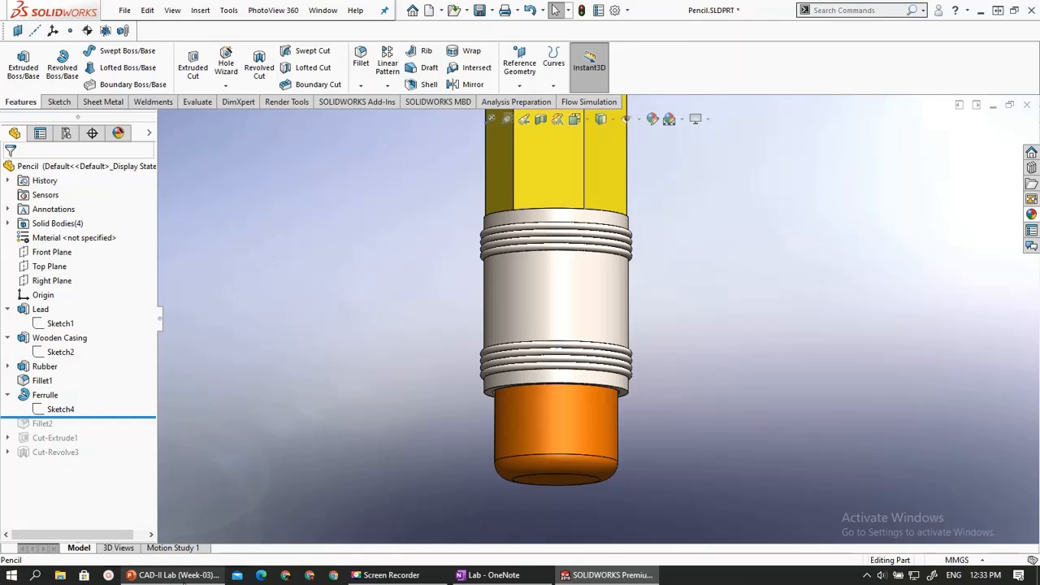
# Review the ferrule slide in PowerPoint, and compare it with the revolved ferrule on the pencil in SOLIDWORKS
pyautogui.hotkey('alt', 'Tab')
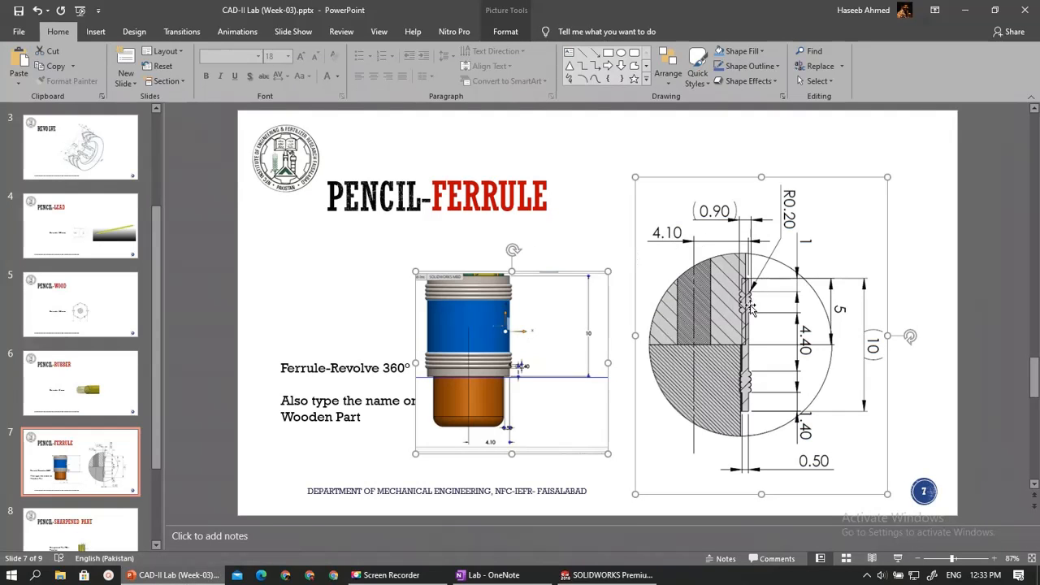
pyautogui.click(331, 295)
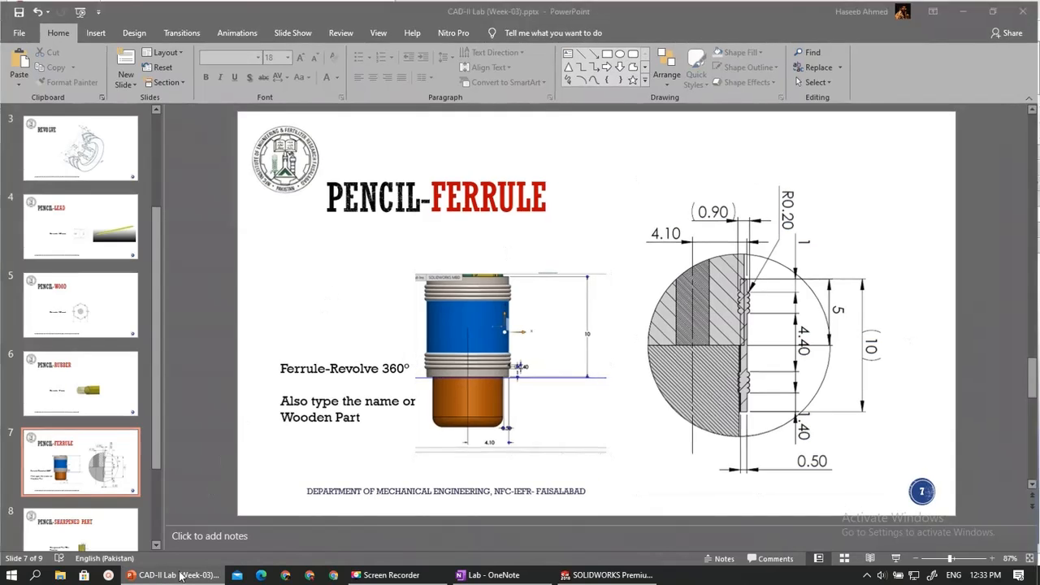
pyautogui.hotkey('alt', 'Tab')
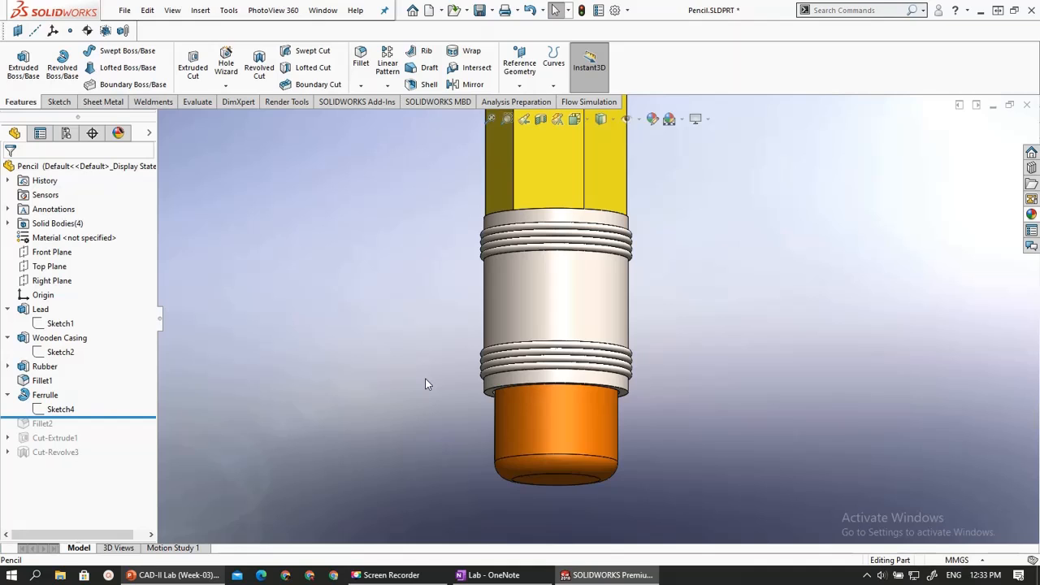
pyautogui.scroll(2, 426, 378)
pyautogui.scroll(-2, 614, 266)
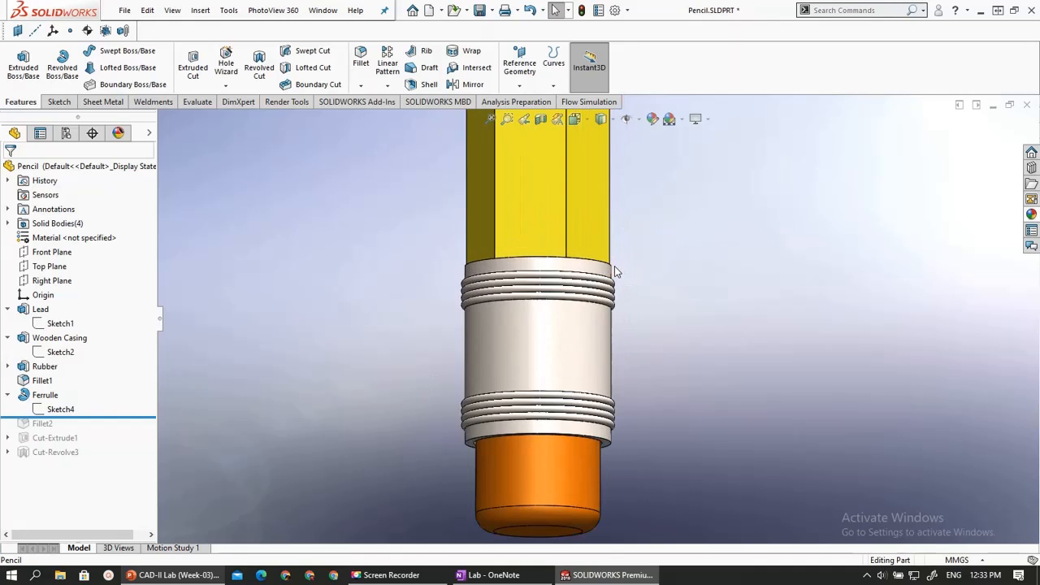
pyautogui.scroll(1, 453, 363)
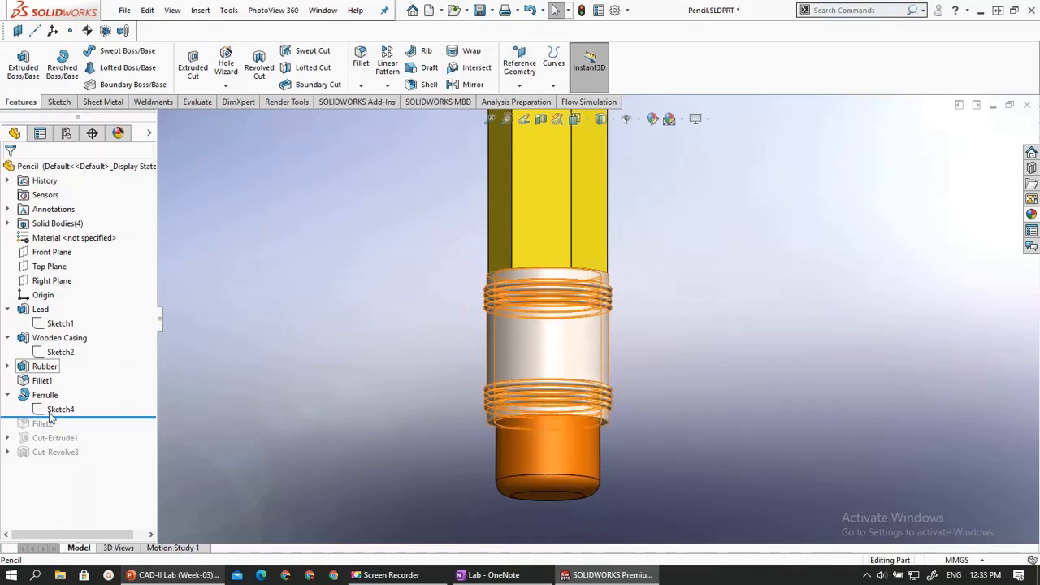
pyautogui.scroll(3, 434, 304)
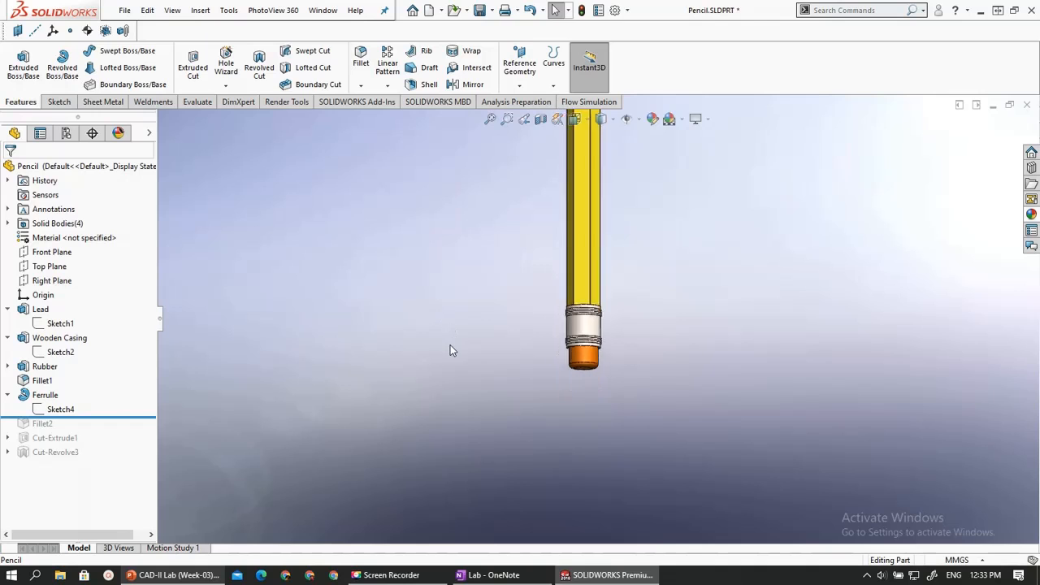
pyautogui.scroll(3, 596, 254)
pyautogui.scroll(-5, 624, 277)
pyautogui.scroll(5, 613, 389)
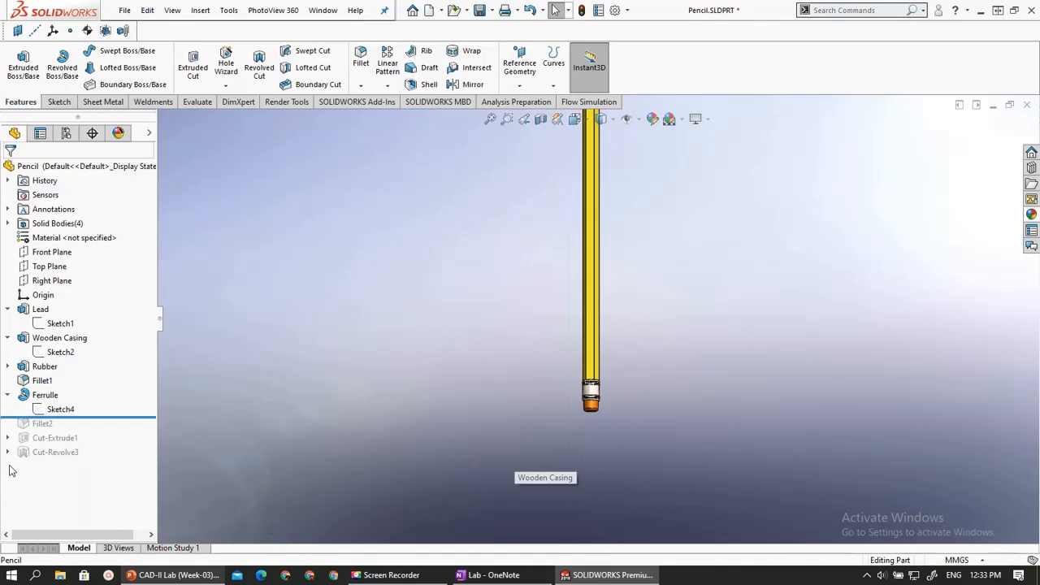
# Roll the pencil part forward to include Fillet2, and select one of the rounded long edges of the casing
pyautogui.moveTo(48, 418); pyautogui.dragTo(46, 428)
pyautogui.scroll(-3, 592, 343)
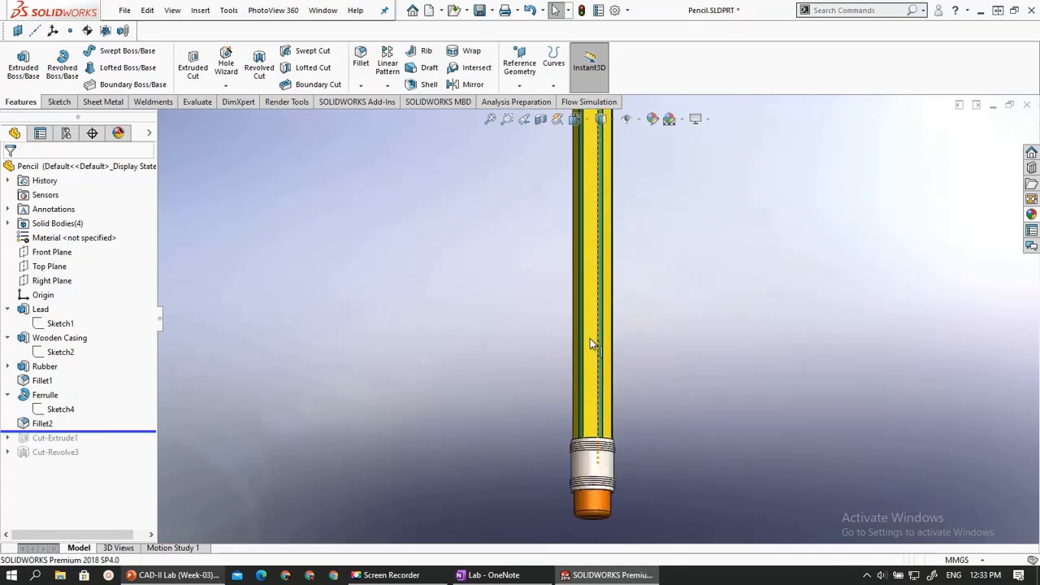
pyautogui.scroll(-2, 590, 341)
pyautogui.scroll(-1, 570, 350)
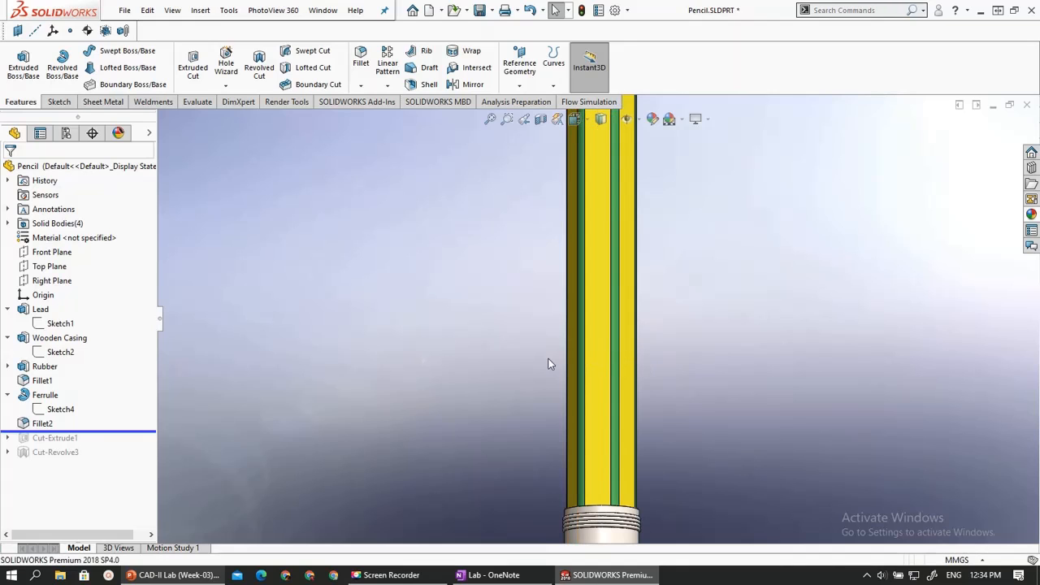
pyautogui.click(582, 330)
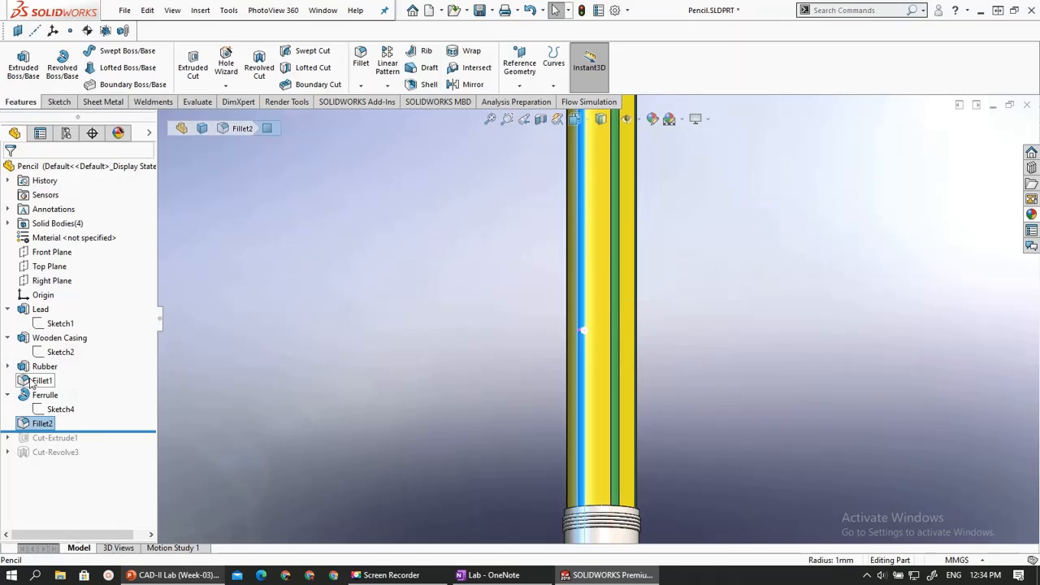
# Switch to PowerPoint to view the Pencil-Sharpened Part slide, and return to the SOLIDWORKS model
pyautogui.click(160, 577)
pyautogui.scroll(-2, 362, 393)
pyautogui.scroll(1, 362, 394)
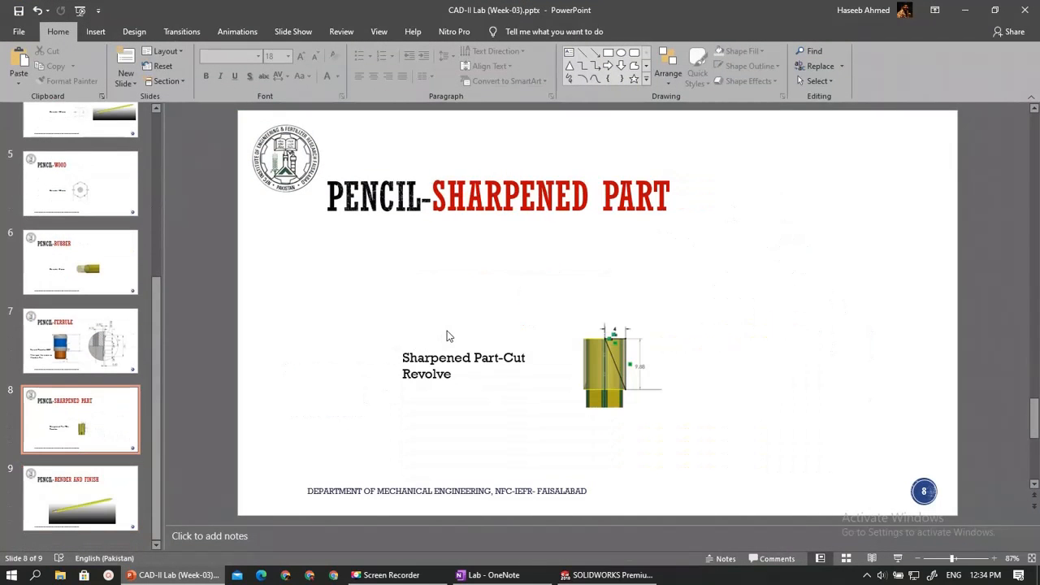
pyautogui.hotkey('alt', 'Tab')
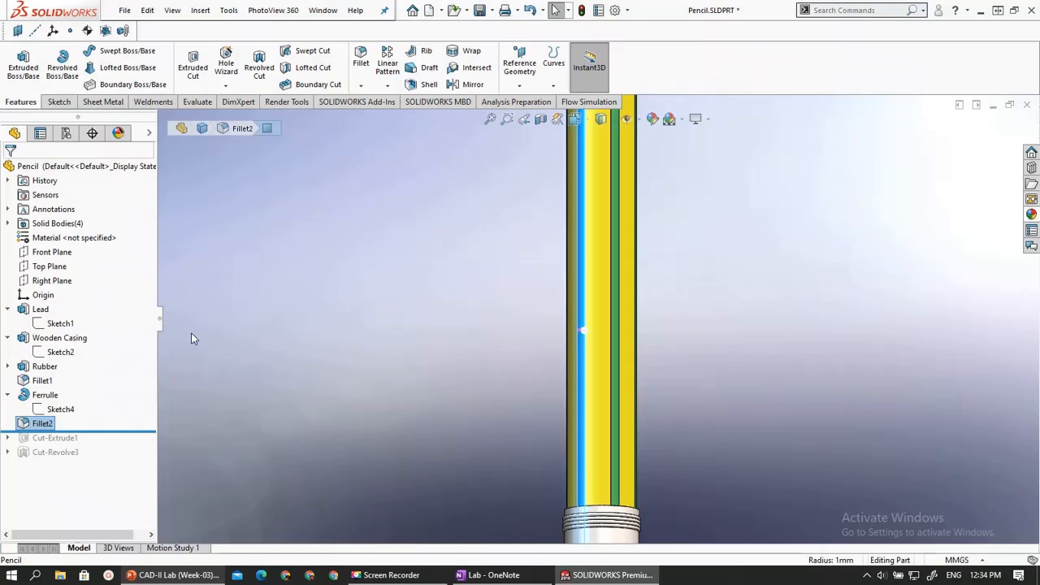
# Review the edge selection and radius of the casing's Fillet2 without applying changes
pyautogui.rightClick(43, 423)
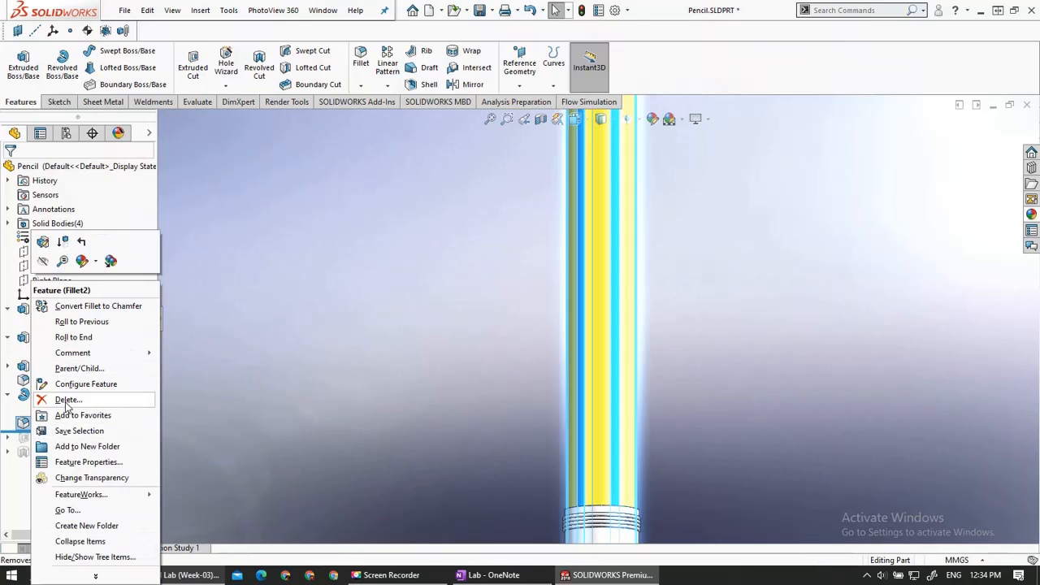
pyautogui.click(39, 240)
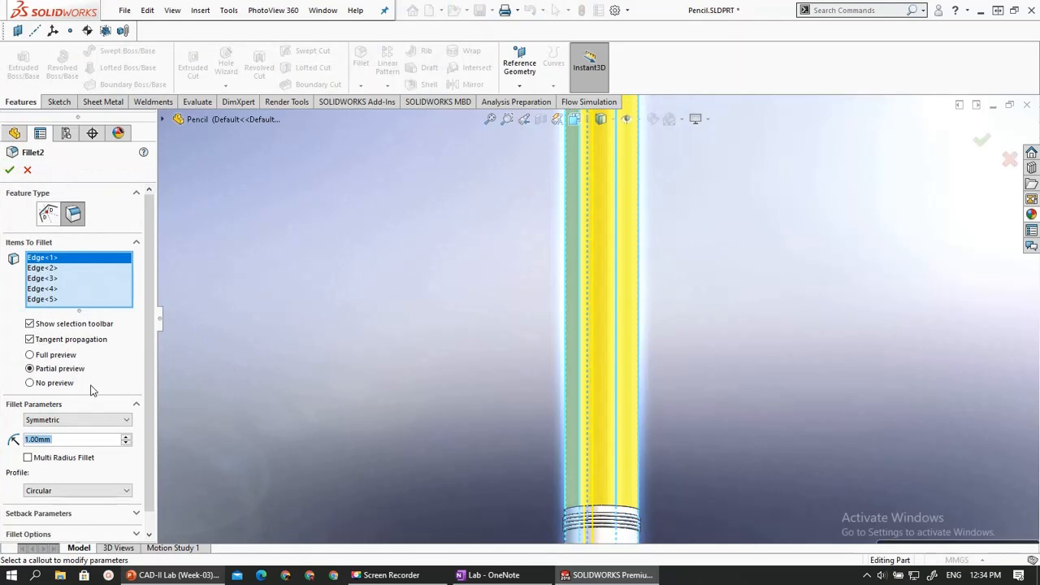
pyautogui.click(27, 170)
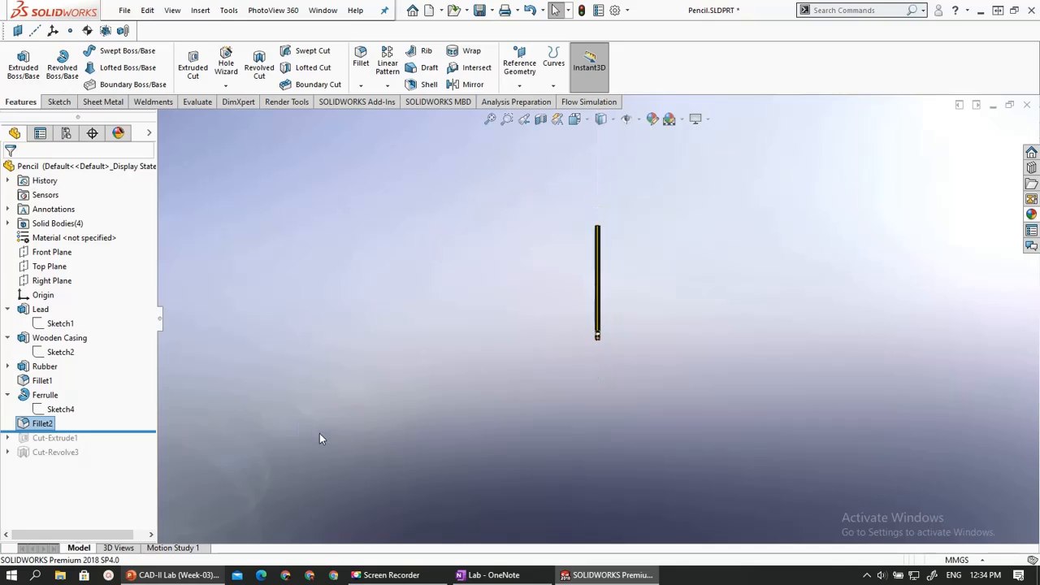
# Roll the pencil part forward to include Cut-Extrude1, the text engraving near the ferrule
pyautogui.scroll(-1, 461, 342)
pyautogui.scroll(-9, 668, 176)
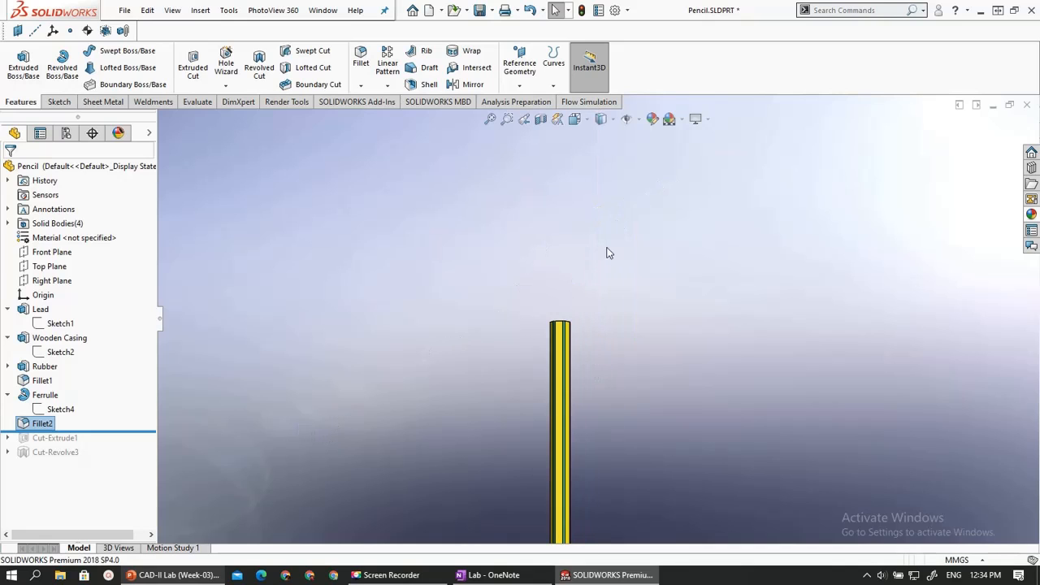
pyautogui.scroll(-3, 614, 411)
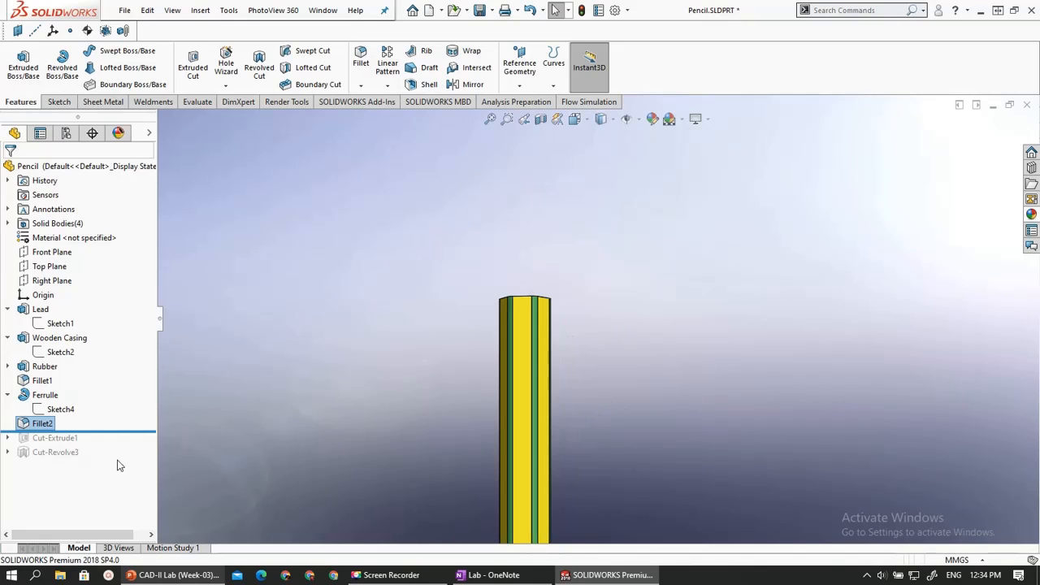
pyautogui.moveTo(81, 431); pyautogui.dragTo(77, 445)
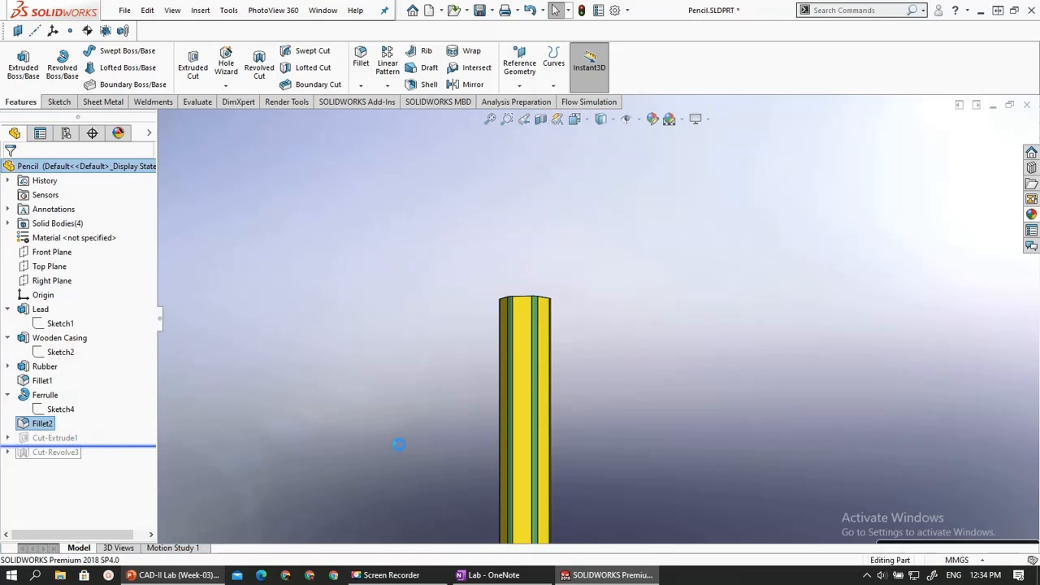
pyautogui.scroll(8, 563, 325)
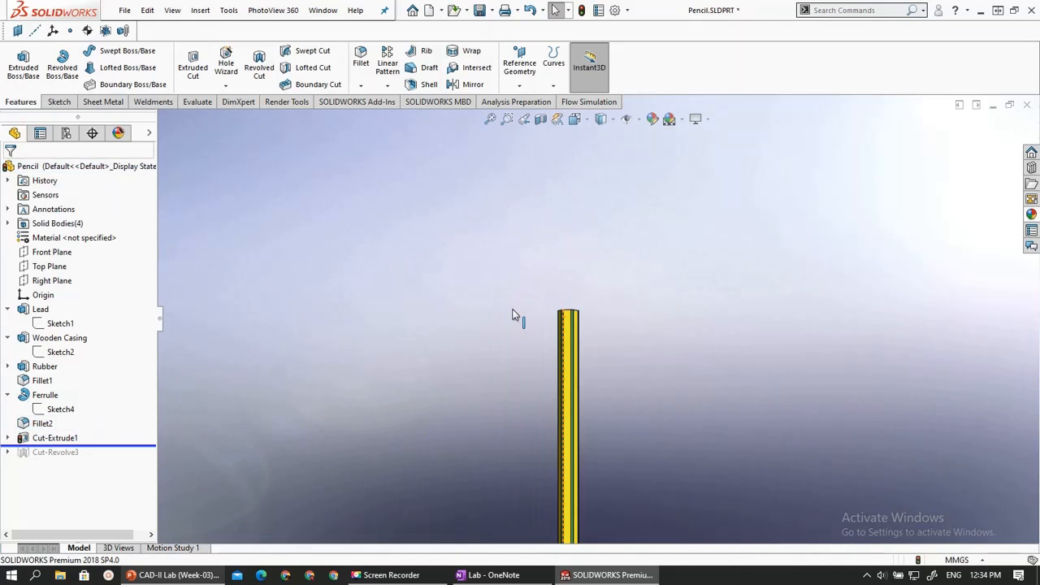
pyautogui.scroll(-8, 583, 484)
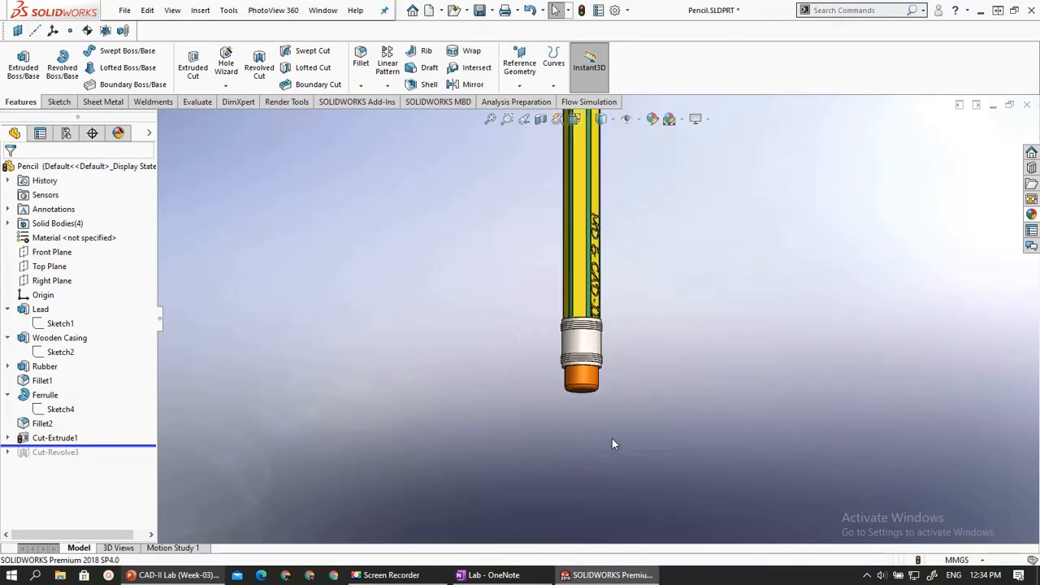
# Examine the engraved "MD & CAD-II" text of Cut-Extrude1, including its position dimensions and underlying sketch
pyautogui.click(50, 438)
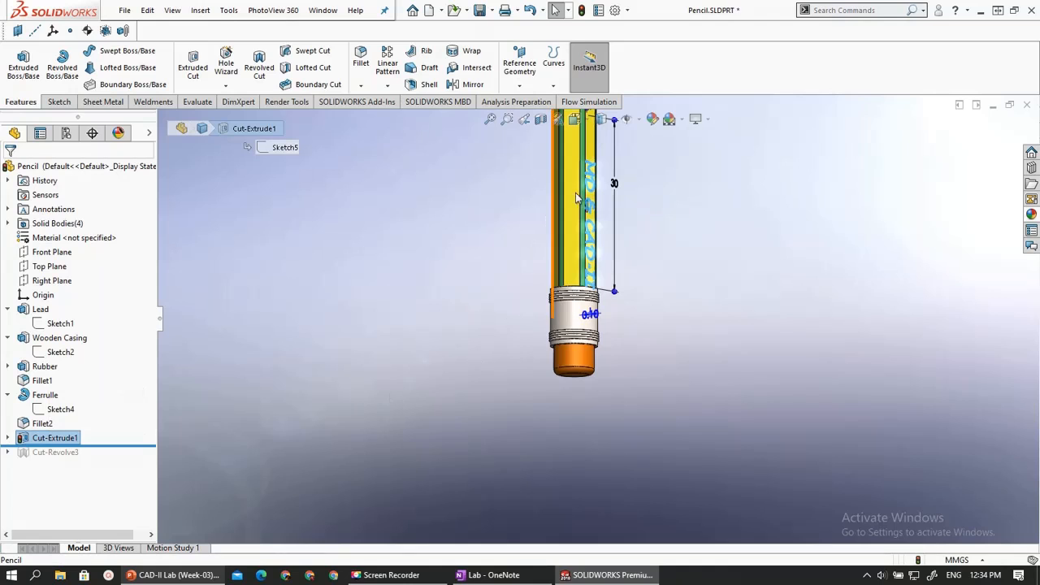
pyautogui.scroll(-3, 606, 166)
pyautogui.scroll(-4, 574, 192)
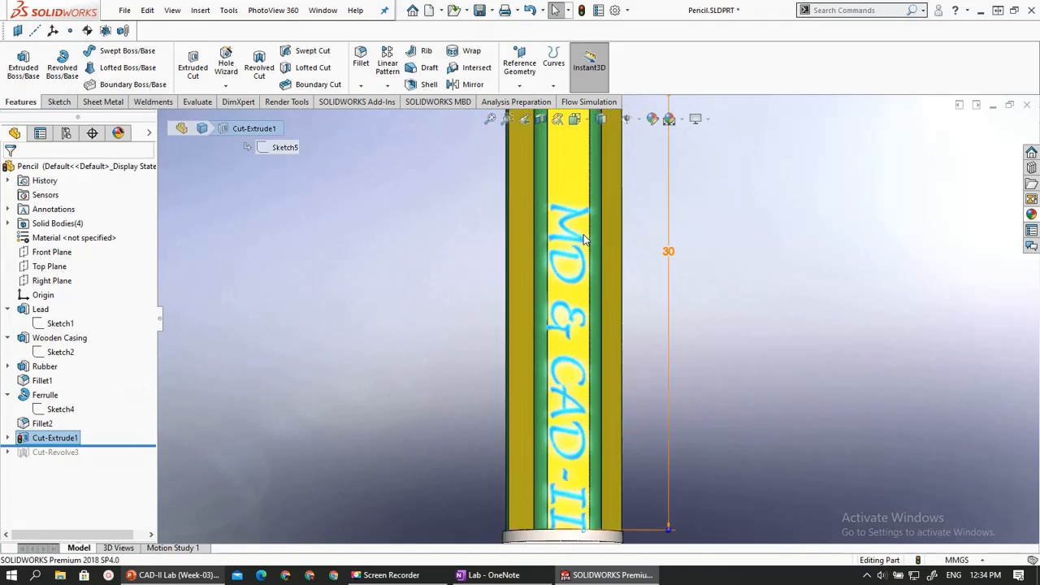
pyautogui.scroll(4, 573, 331)
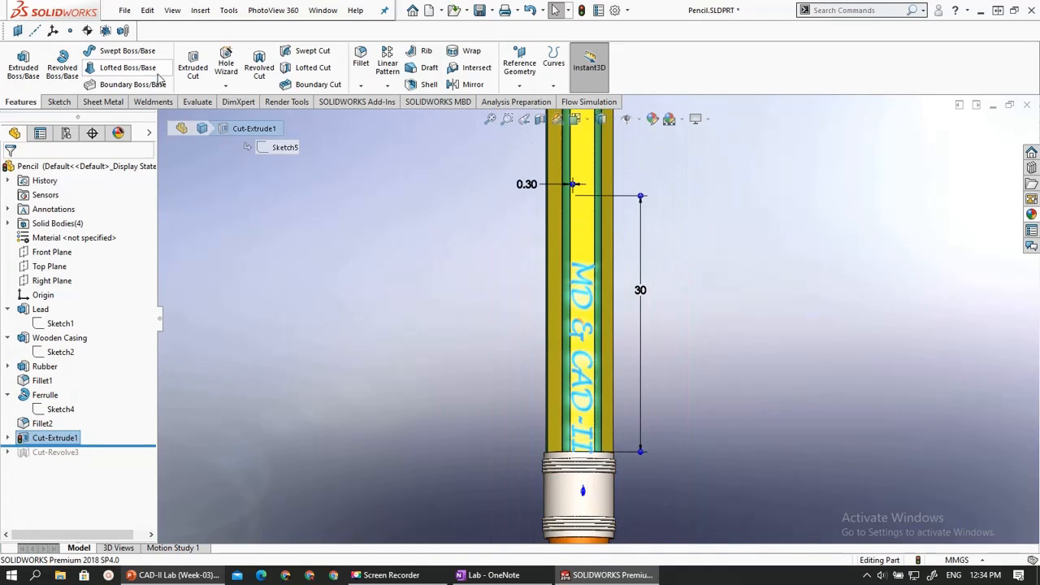
pyautogui.click(57, 103)
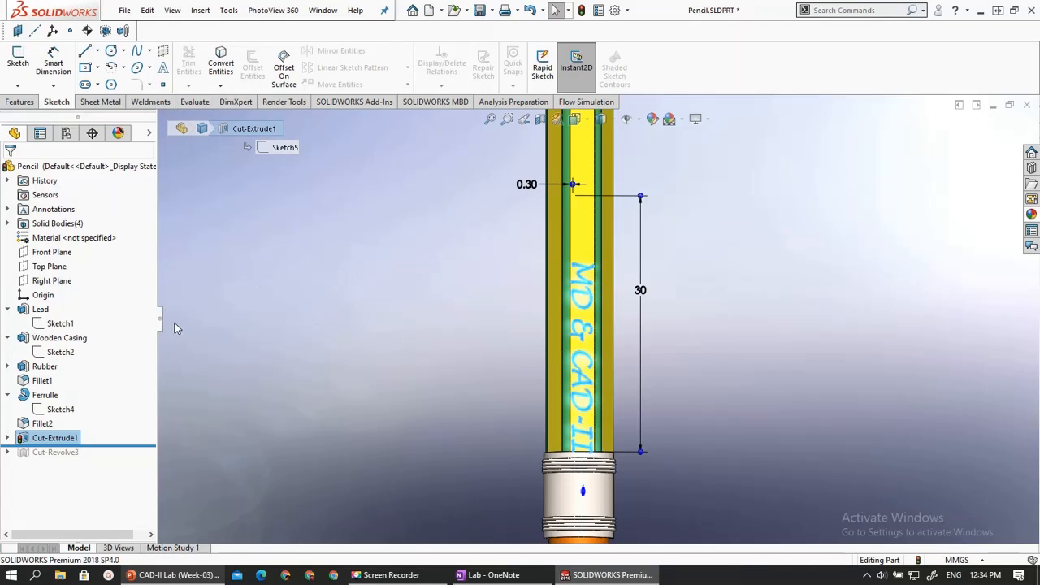
pyautogui.click(8, 438)
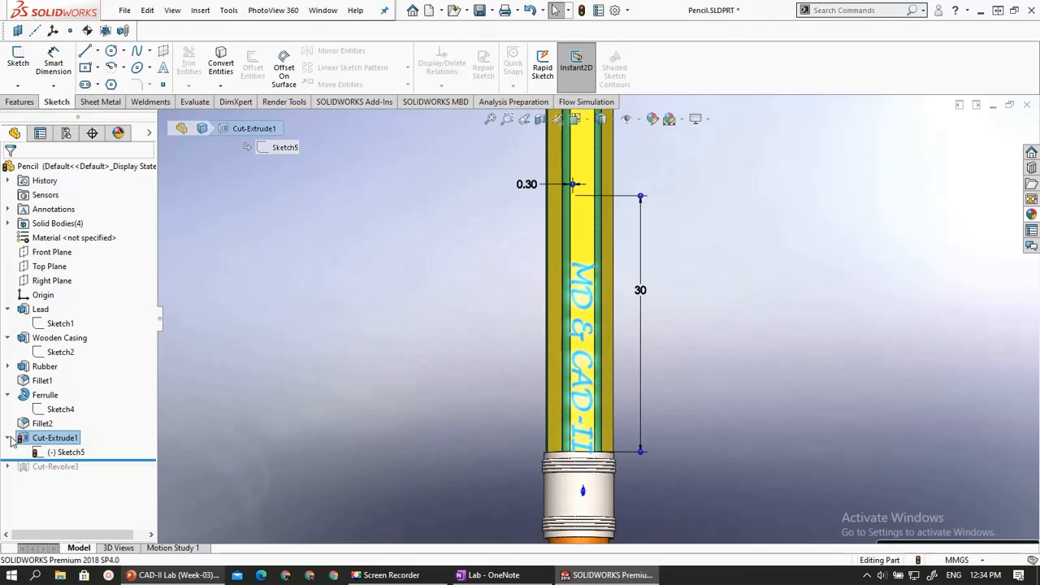
pyautogui.click(8, 438)
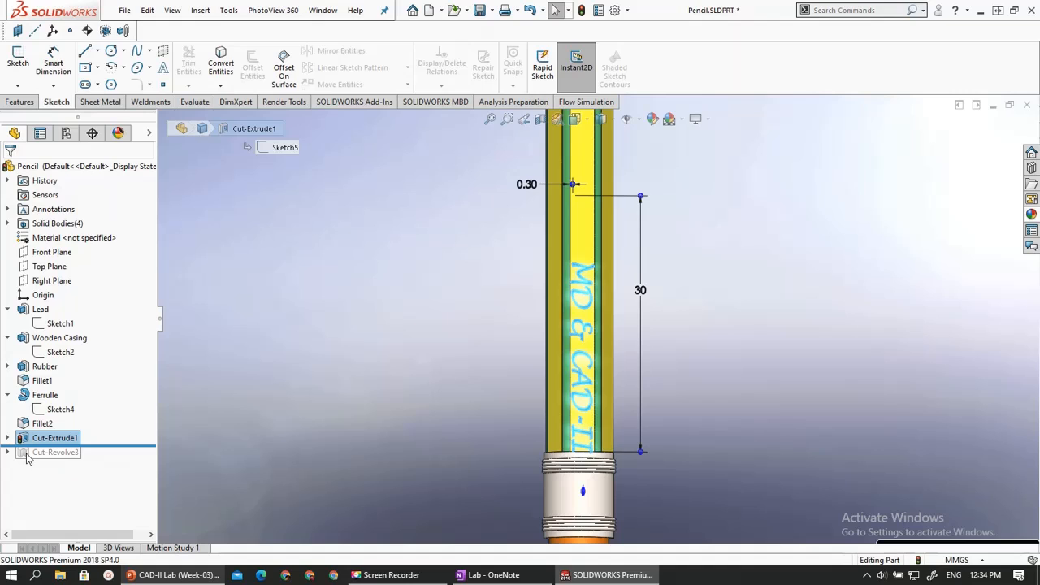
# Roll the pencil part forward to include Cut-Revolve3, the sharpened tip
pyautogui.scroll(5, 361, 447)
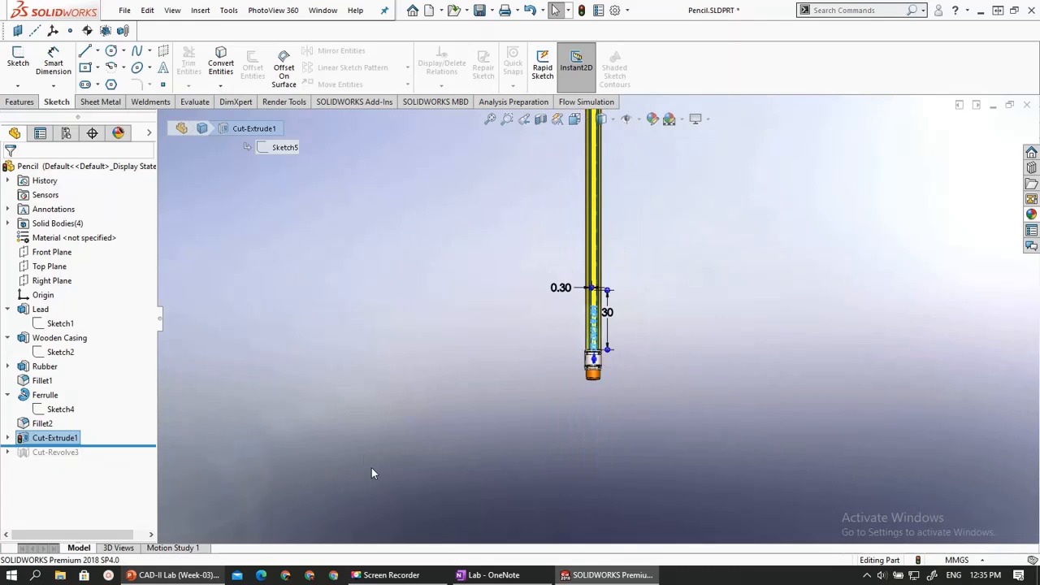
pyautogui.scroll(-5, 578, 333)
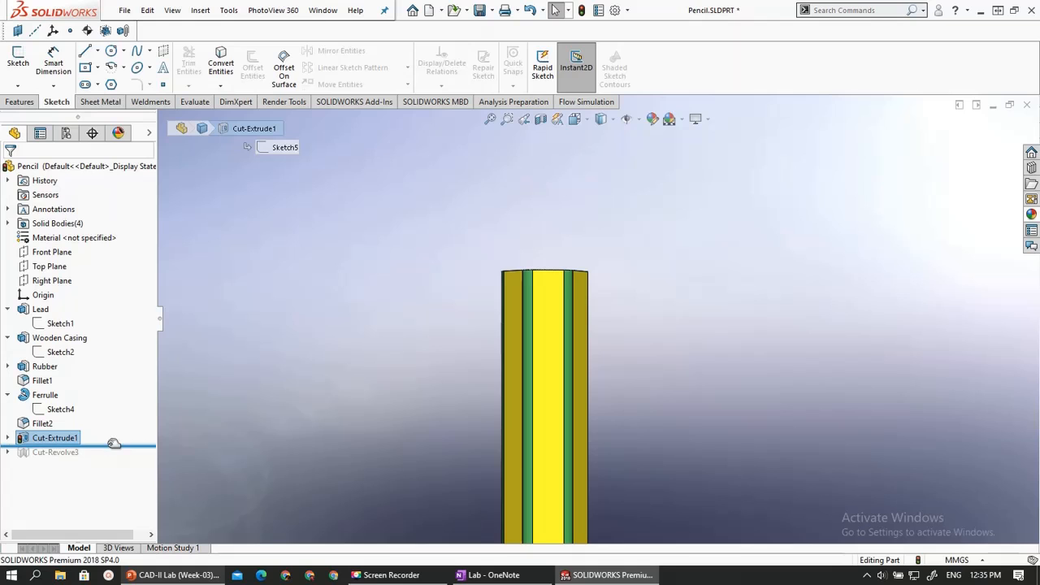
pyautogui.moveTo(114, 443); pyautogui.dragTo(109, 460)
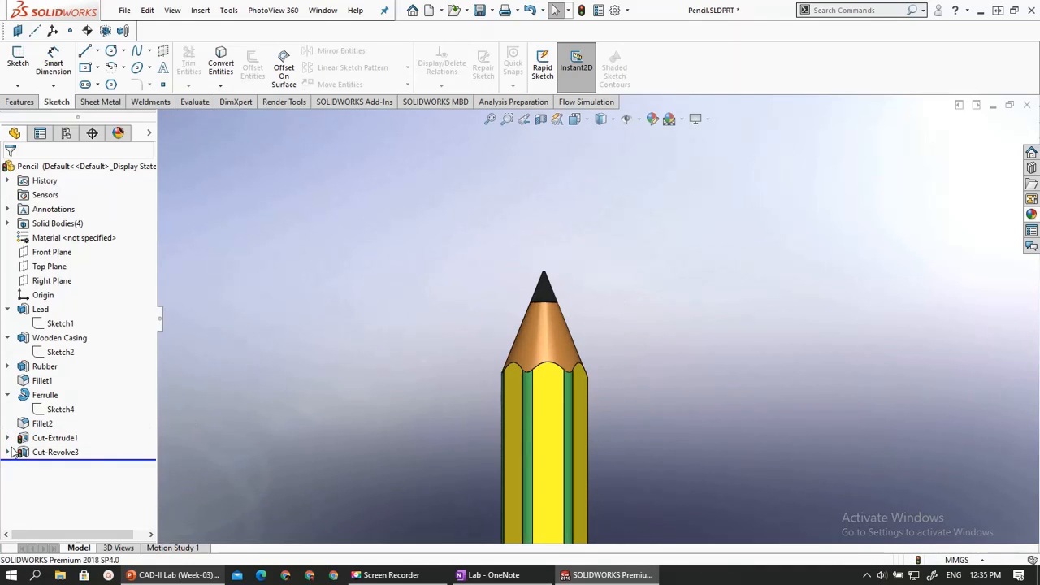
# Open Sketch7 of Cut-Revolve3 for editing and examine the triangular cut profile and centerline at the tip
pyautogui.click(8, 453)
pyautogui.click(57, 467)
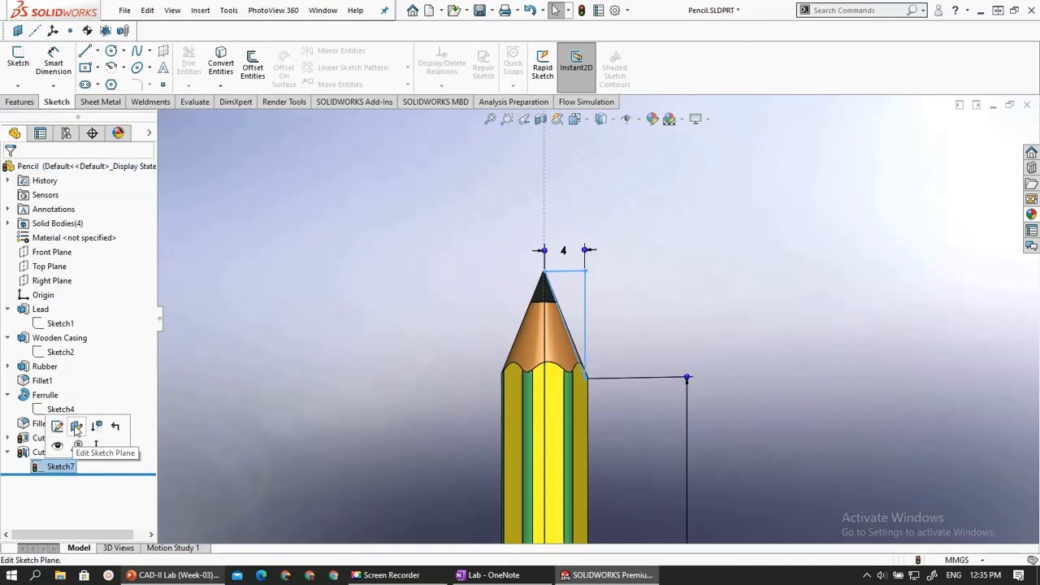
pyautogui.click(57, 427)
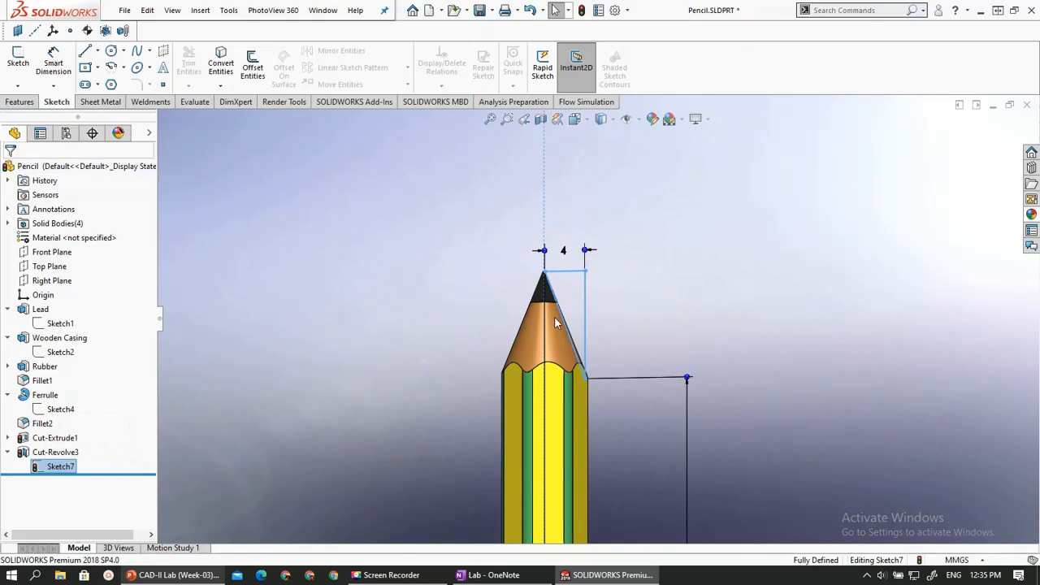
pyautogui.scroll(-3, 559, 293)
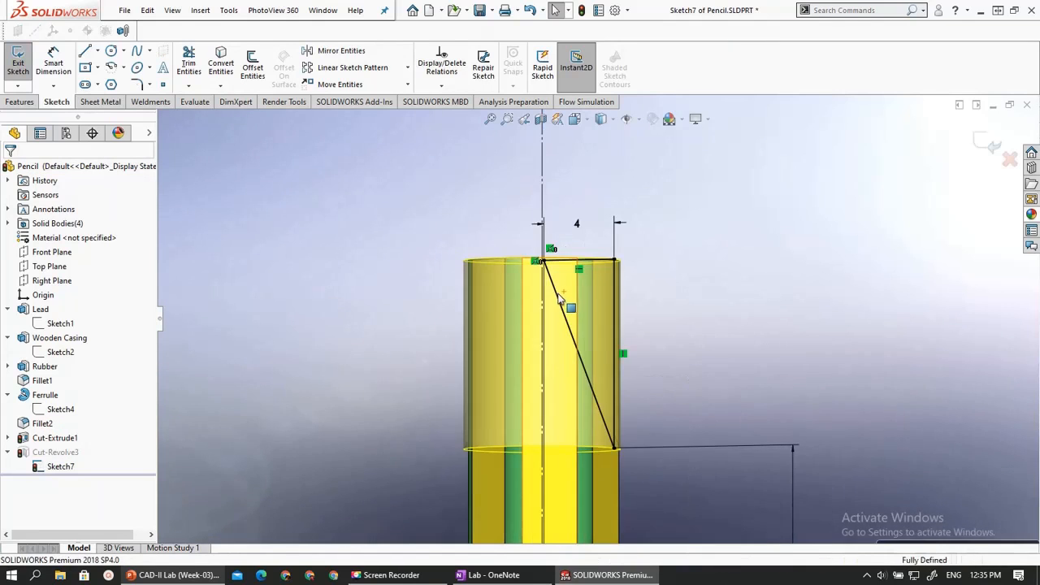
pyautogui.moveTo(558, 294); pyautogui.dragTo(567, 289, button='middle')
pyautogui.scroll(-8, 556, 286)
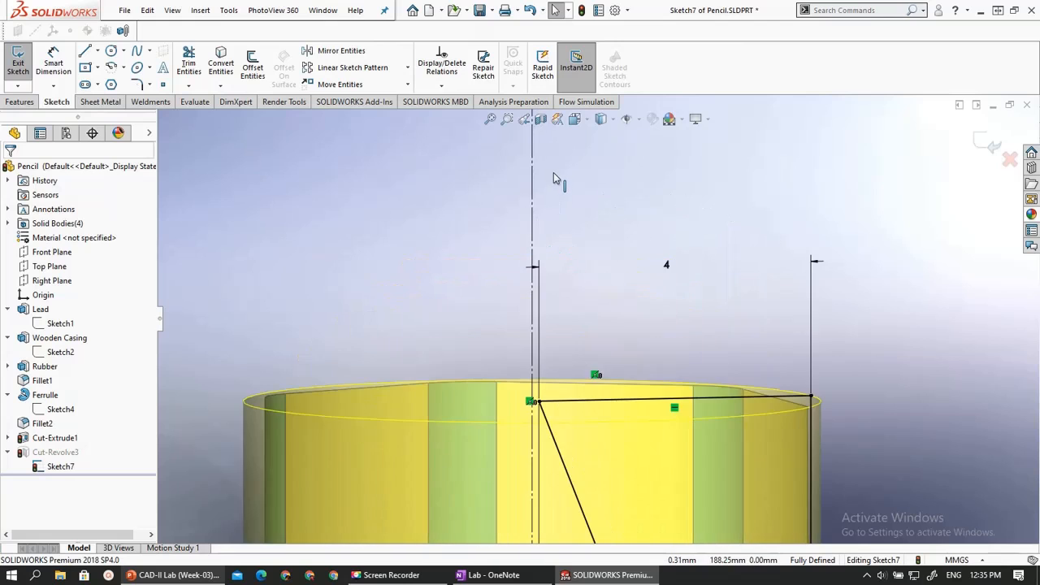
pyautogui.scroll(10, 565, 421)
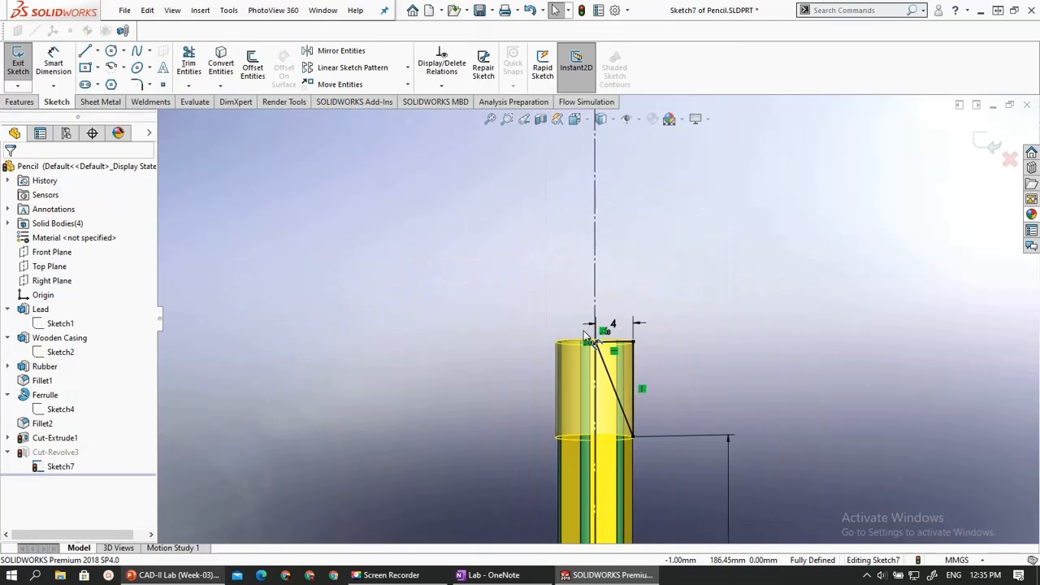
pyautogui.scroll(-4, 599, 366)
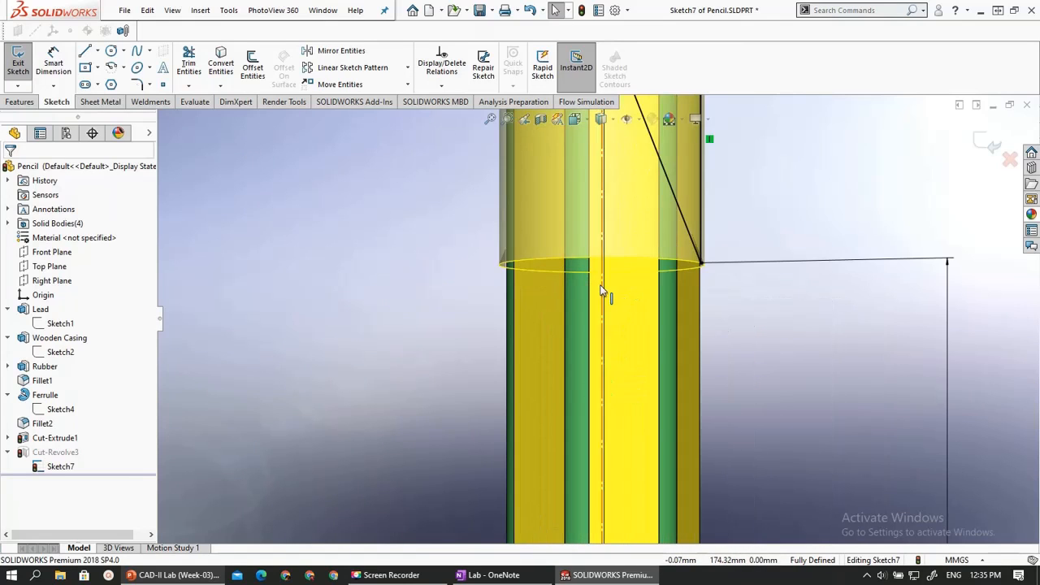
# Examine Sketch7's dimensions and centerline along the pencil from the ferrule end to the tip
pyautogui.scroll(4, 604, 290)
pyautogui.scroll(8, 604, 288)
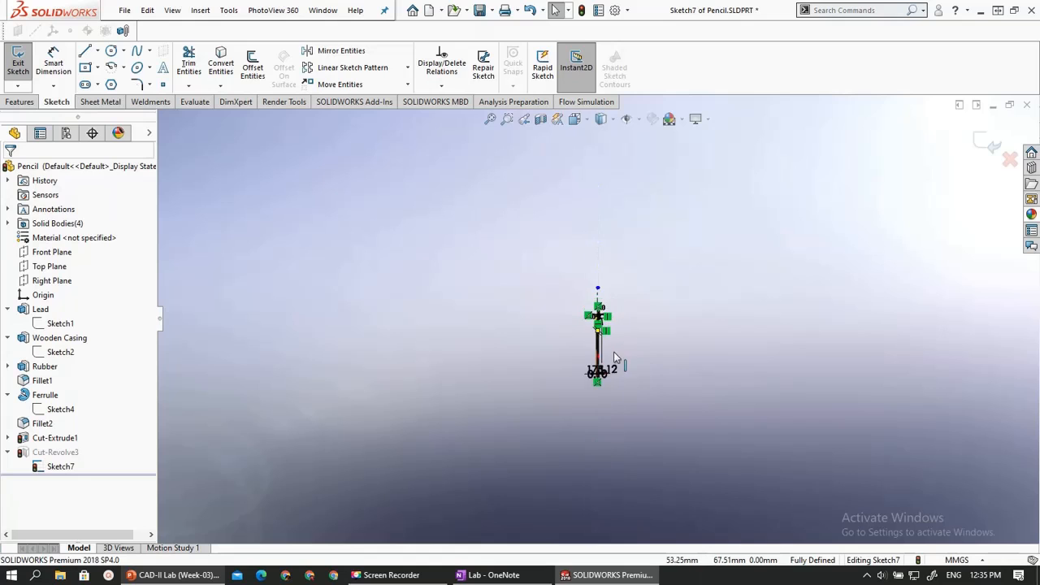
pyautogui.scroll(-8, 584, 387)
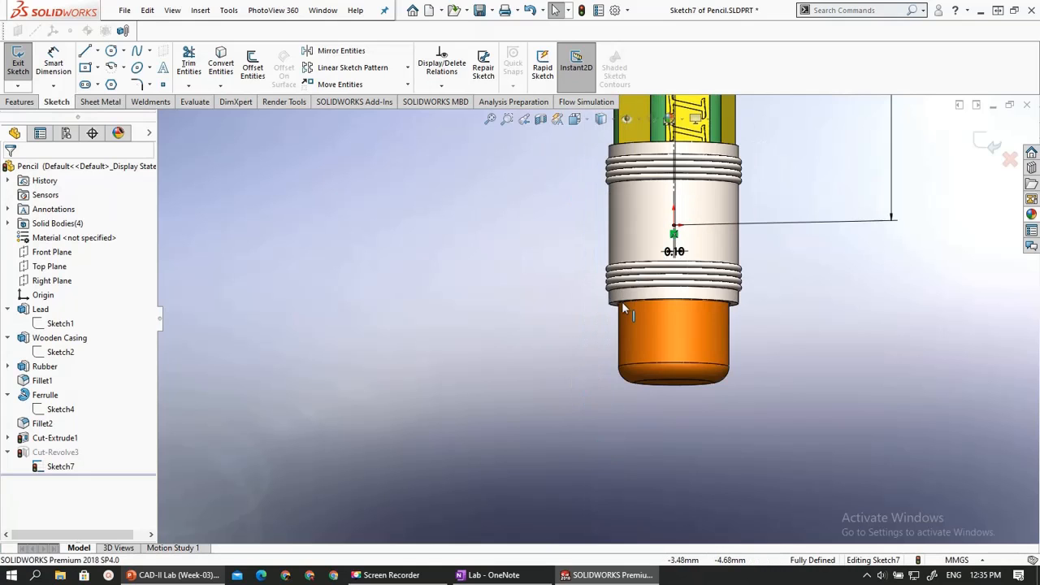
pyautogui.scroll(8, 668, 388)
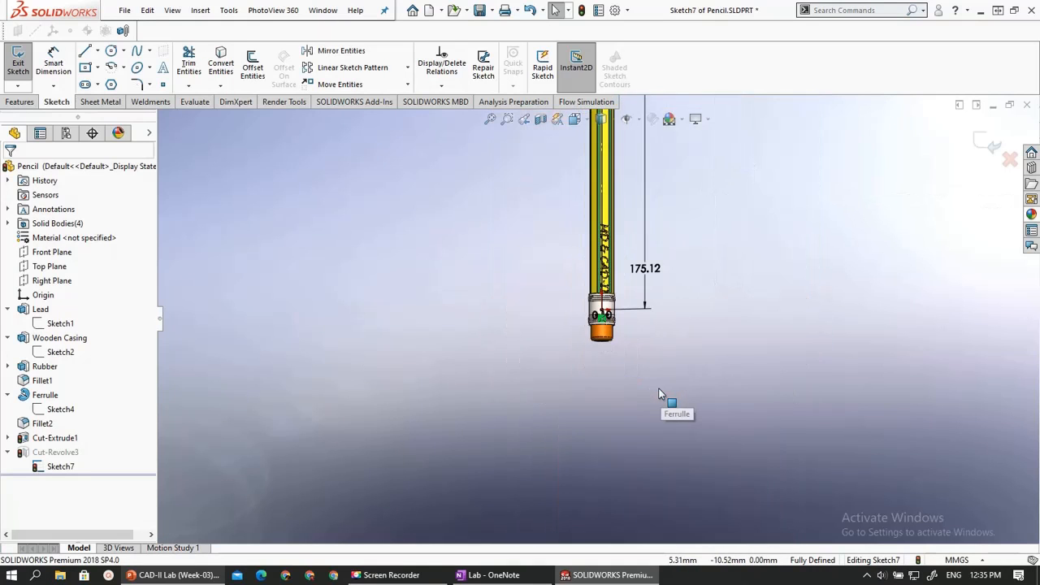
pyautogui.scroll(-5, 595, 198)
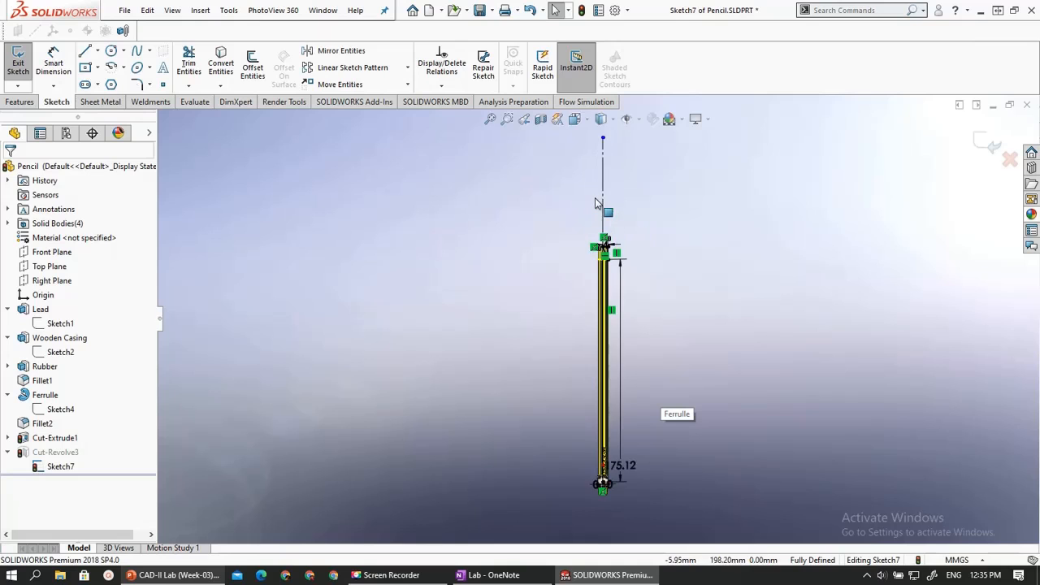
pyautogui.scroll(-4, 537, 227)
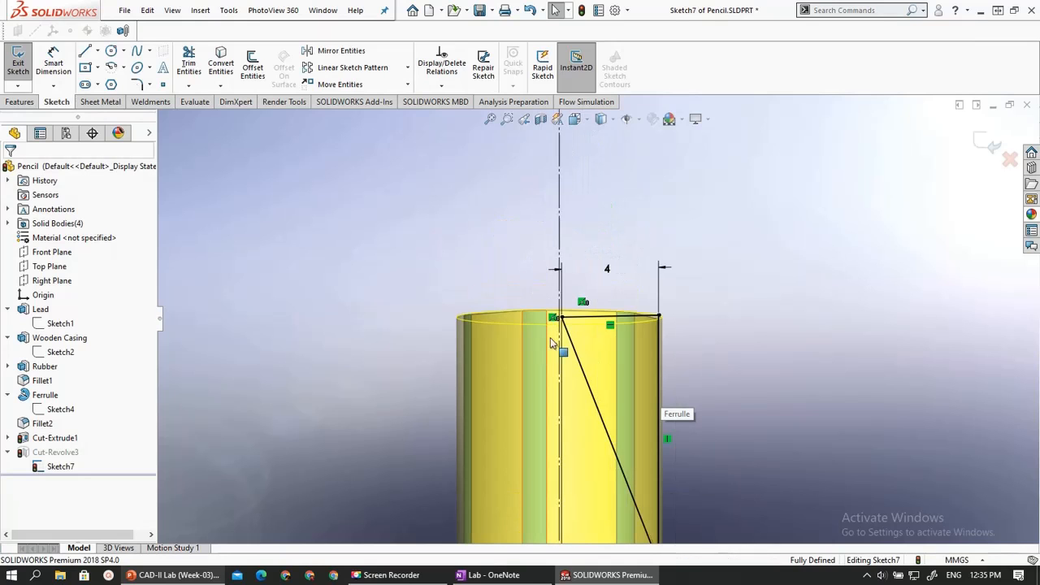
pyautogui.scroll(-2, 581, 320)
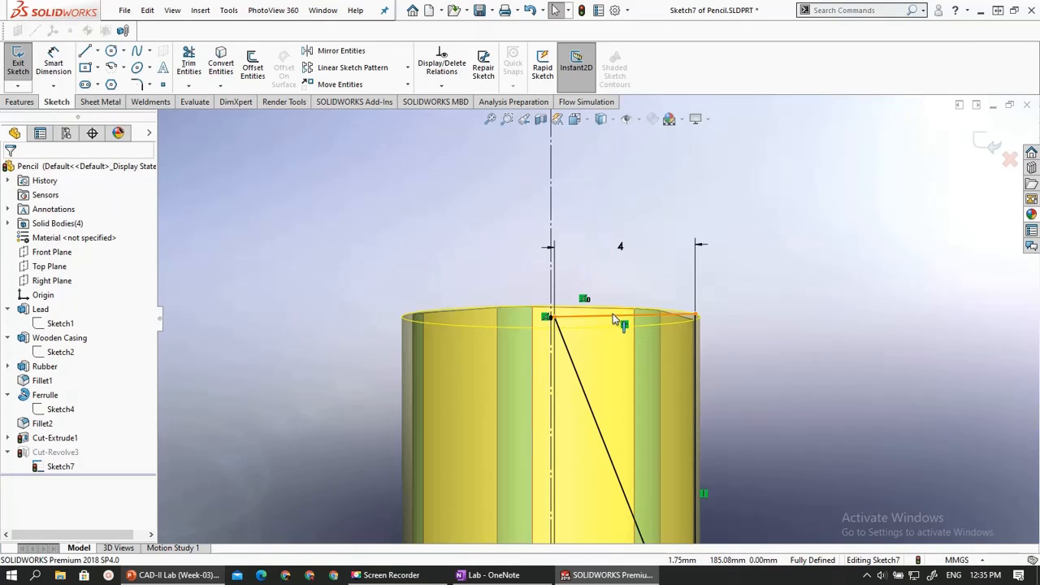
# Inspect the properties of Sketch7's horizontal line and how the profile is dimensioned, then close the sketch without changes
pyautogui.click(615, 320)
pyautogui.scroll(4, 720, 303)
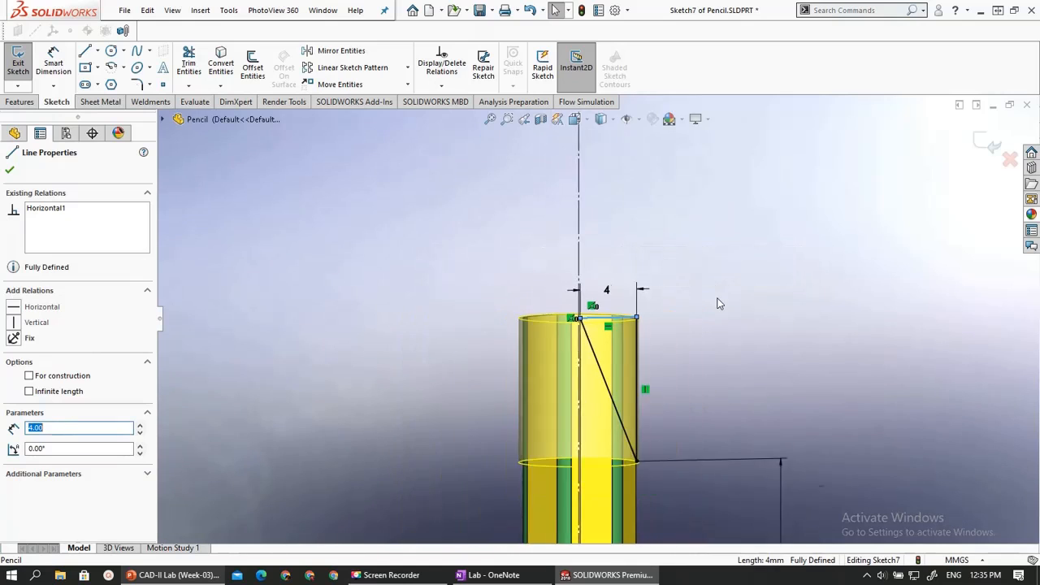
pyautogui.scroll(-3, 665, 372)
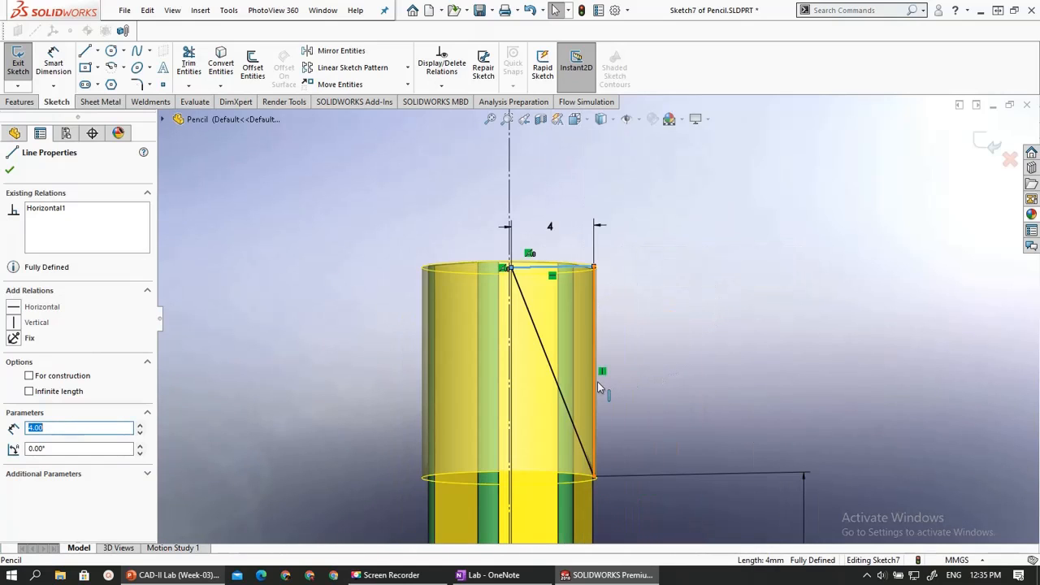
pyautogui.scroll(5, 598, 382)
pyautogui.scroll(4, 638, 438)
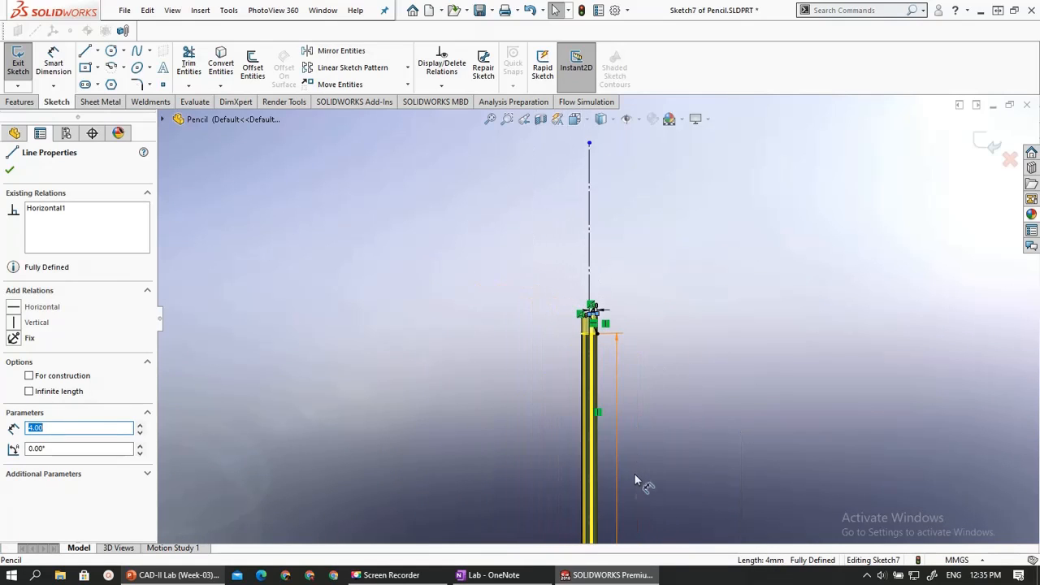
pyautogui.scroll(-4, 615, 431)
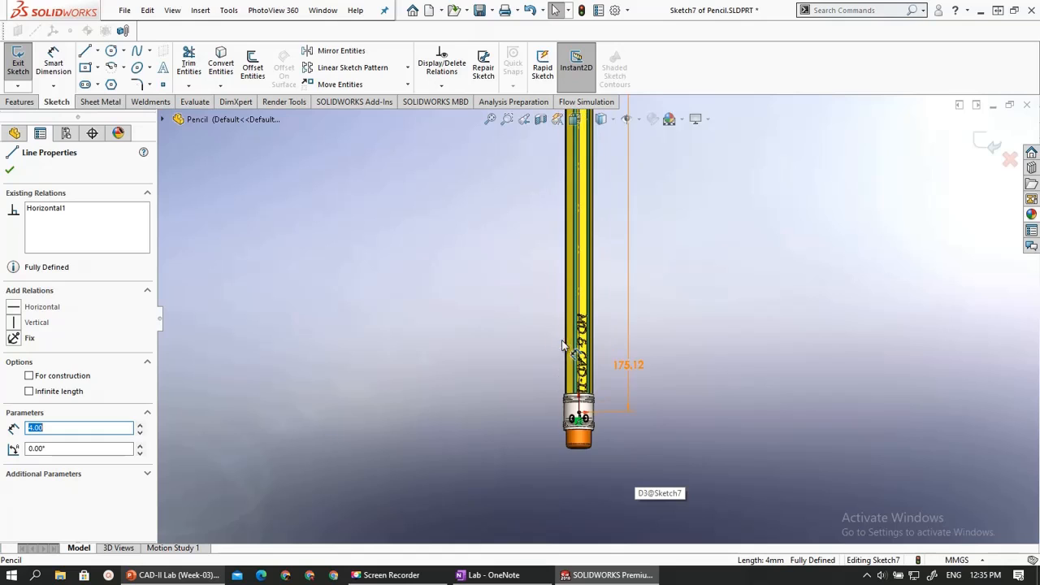
pyautogui.scroll(4, 607, 408)
pyautogui.scroll(-6, 606, 276)
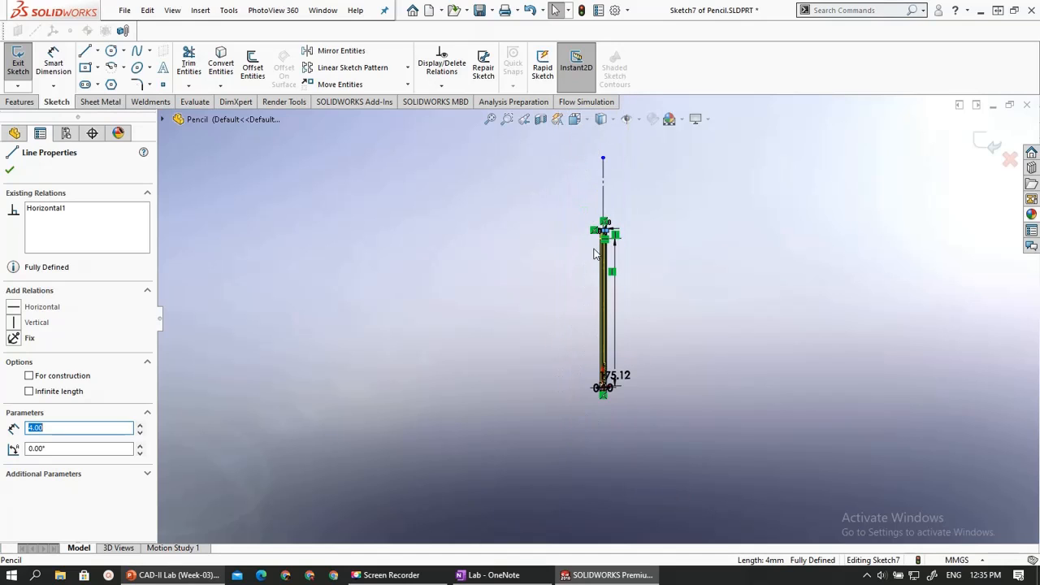
pyautogui.scroll(-2, 615, 283)
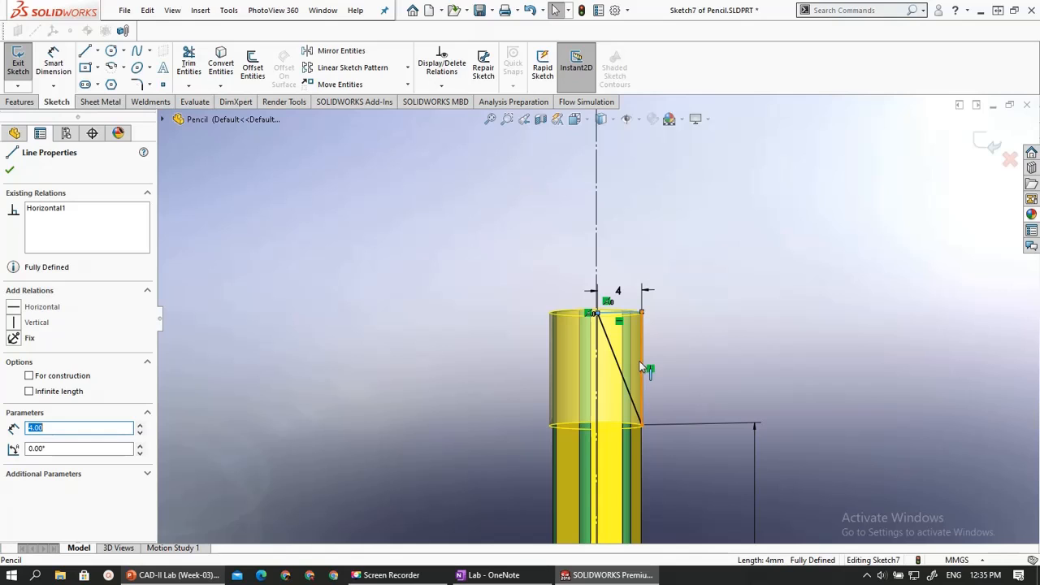
pyautogui.scroll(-3, 595, 335)
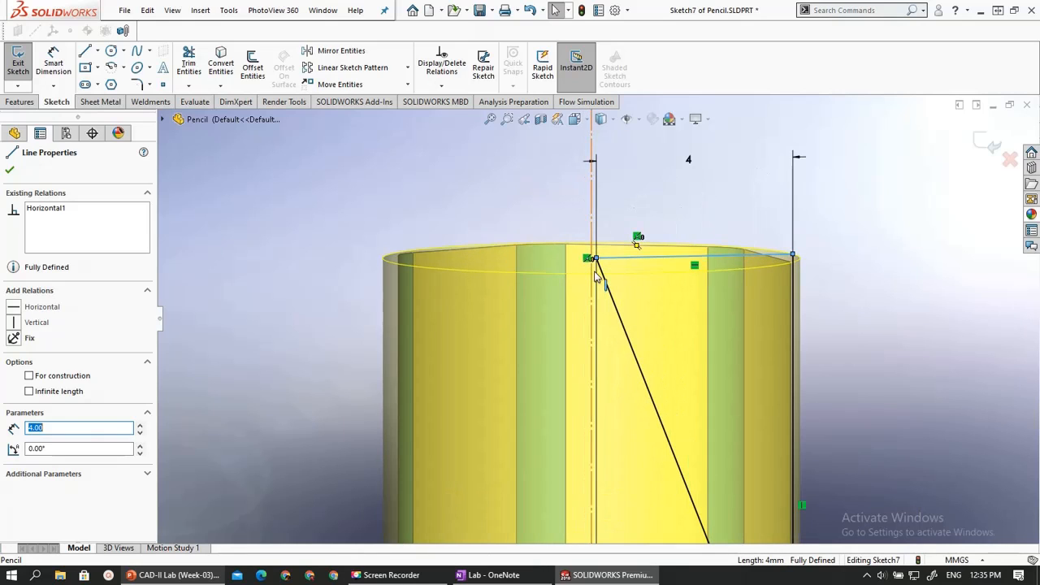
pyautogui.scroll(1, 621, 301)
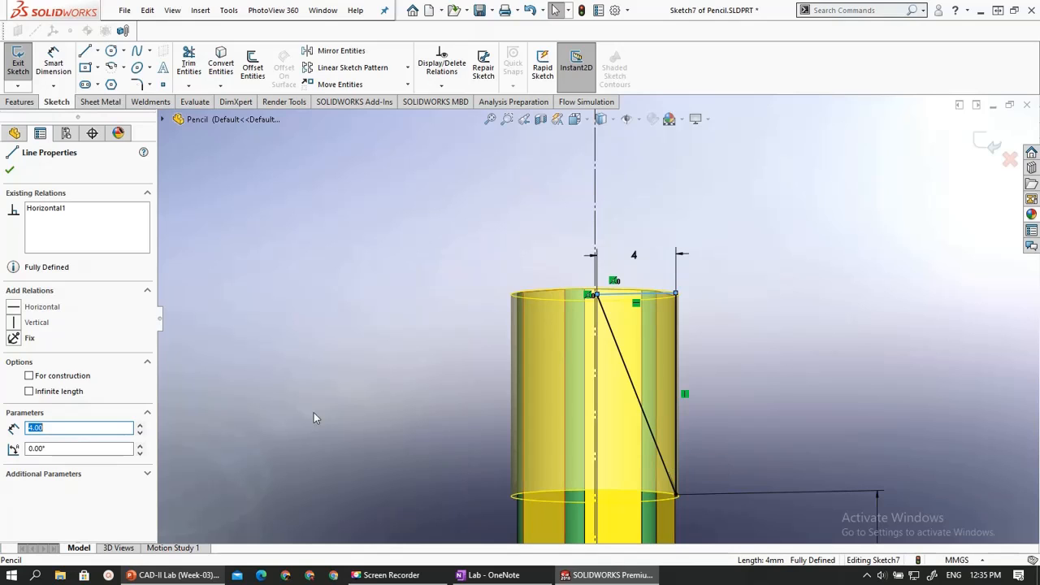
pyautogui.click(10, 172)
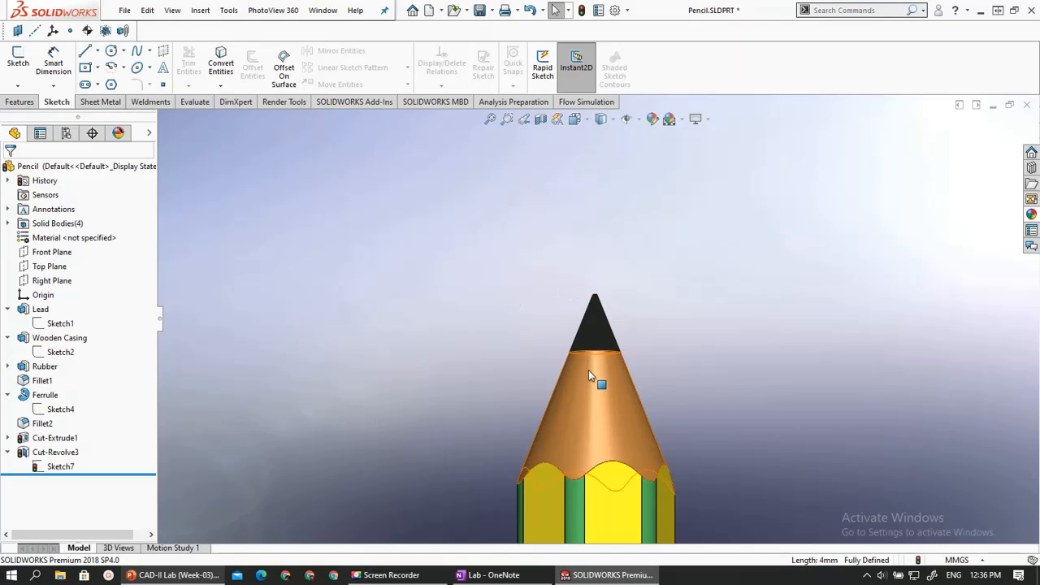
# View the whole finished pencil, then switch to PowerPoint and look at the "Pencil-Render and Finish" slide
pyautogui.scroll(5, 419, 256)
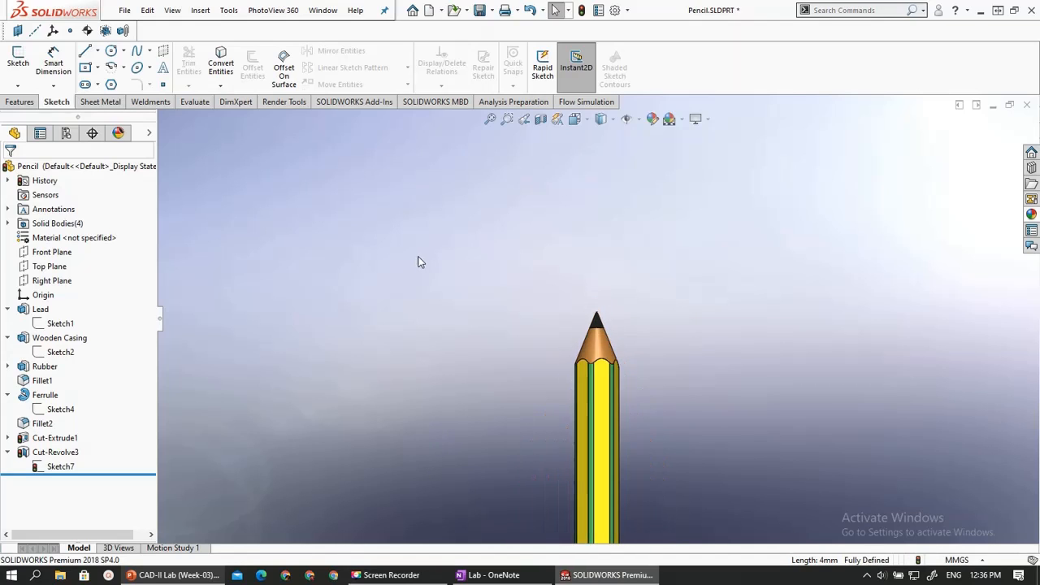
pyautogui.scroll(5, 418, 260)
pyautogui.scroll(-4, 612, 485)
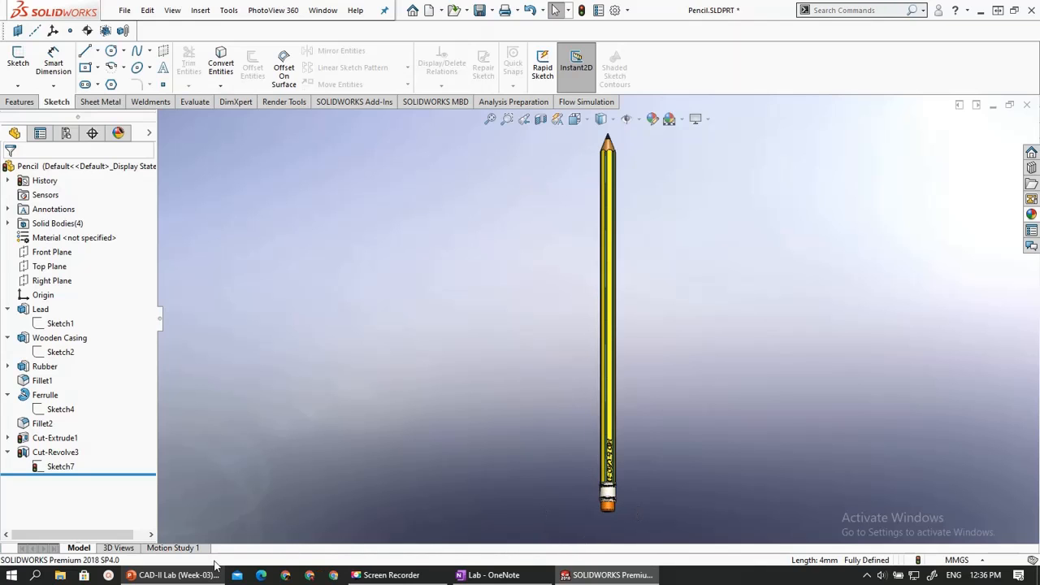
pyautogui.click(186, 574)
pyautogui.scroll(-1, 421, 381)
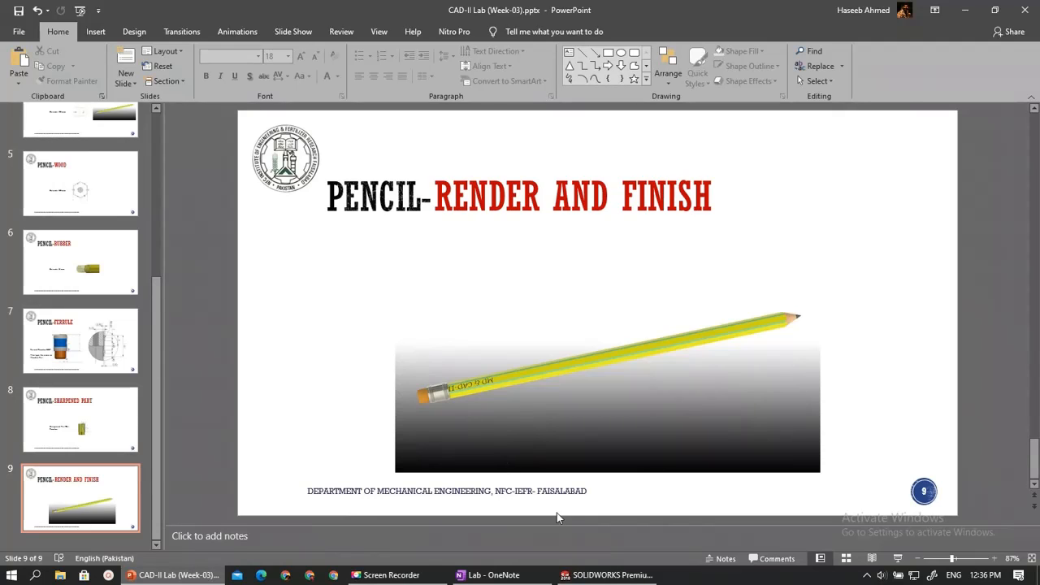
# Switch back to SOLIDWORKS and rebuild the pencil part
pyautogui.click(606, 576)
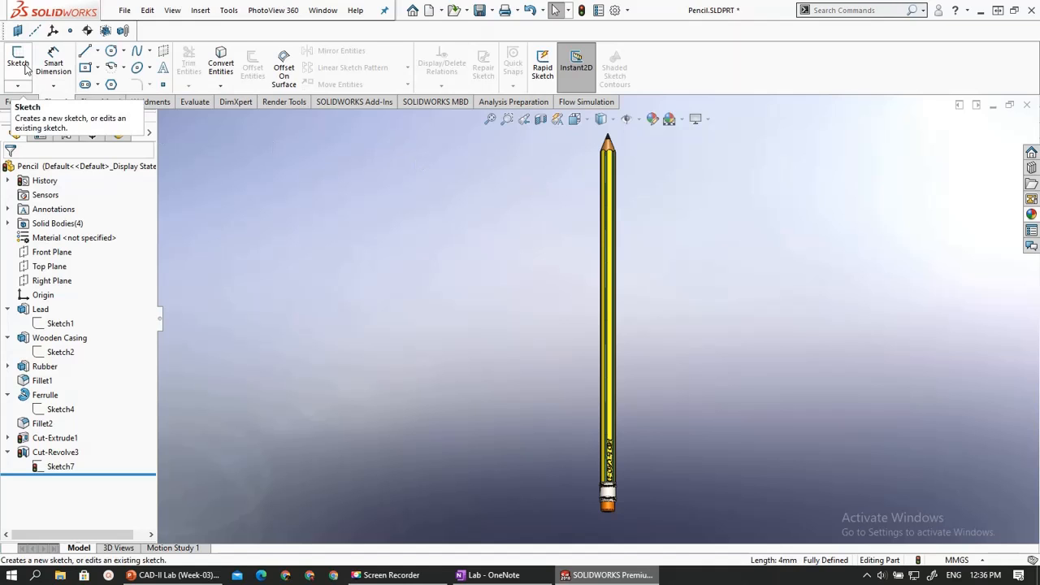
pyautogui.click(30, 104)
pyautogui.click(56, 101)
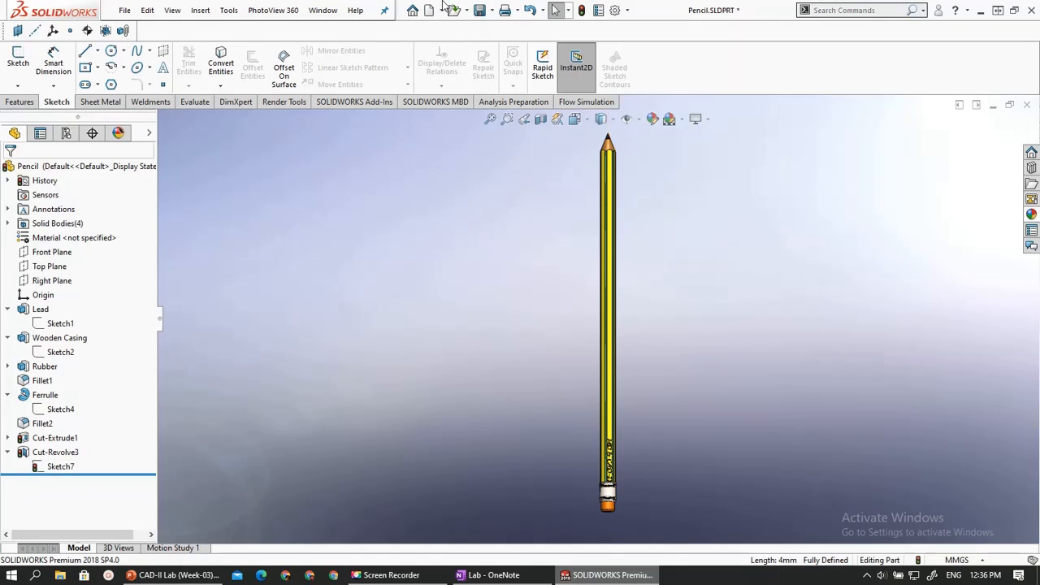
pyautogui.click(582, 10)
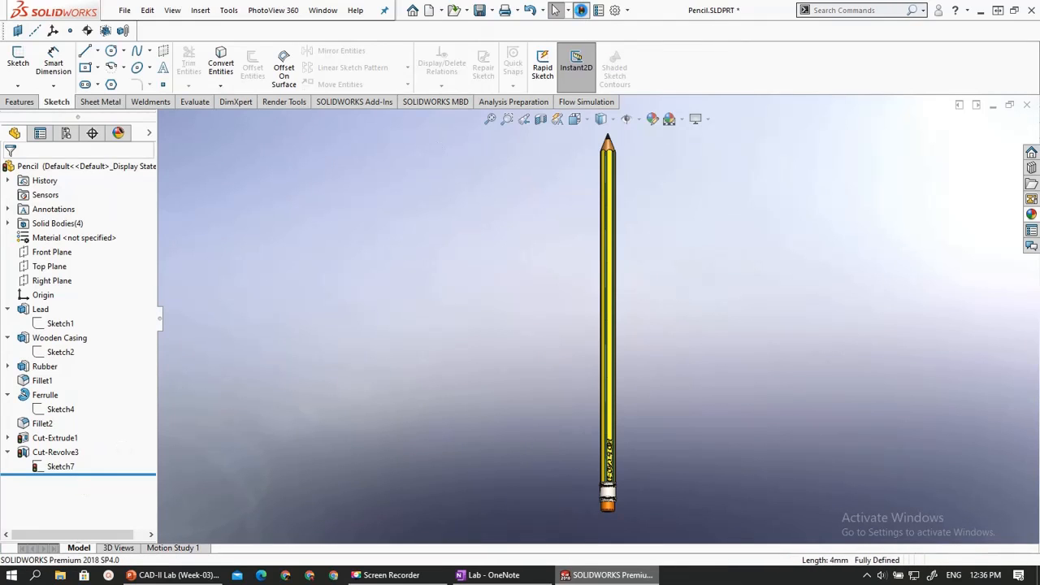
# Create a new part document
pyautogui.click(48, 439)
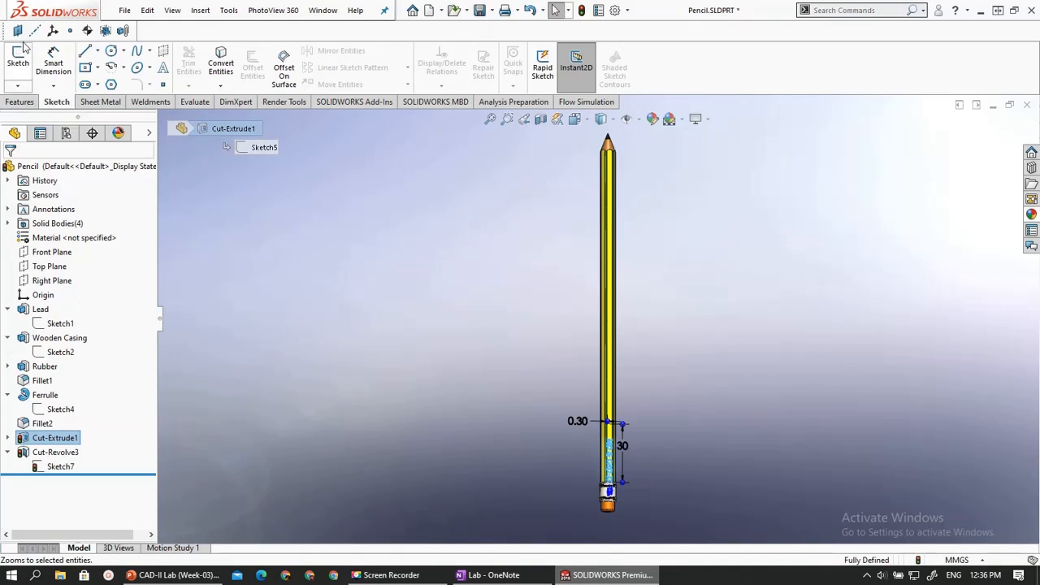
pyautogui.click(125, 10)
pyautogui.click(301, 159)
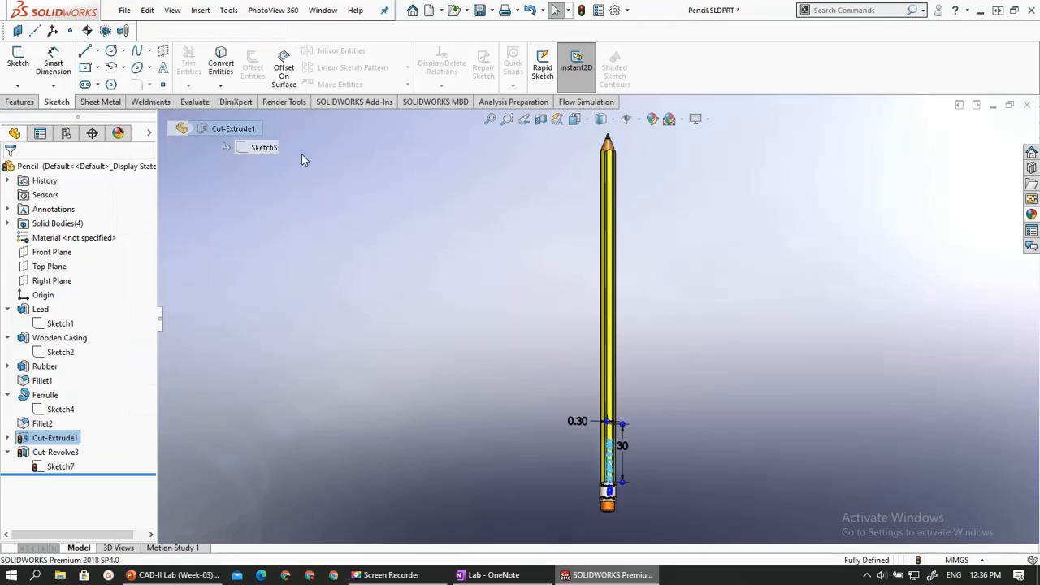
pyautogui.click(518, 423)
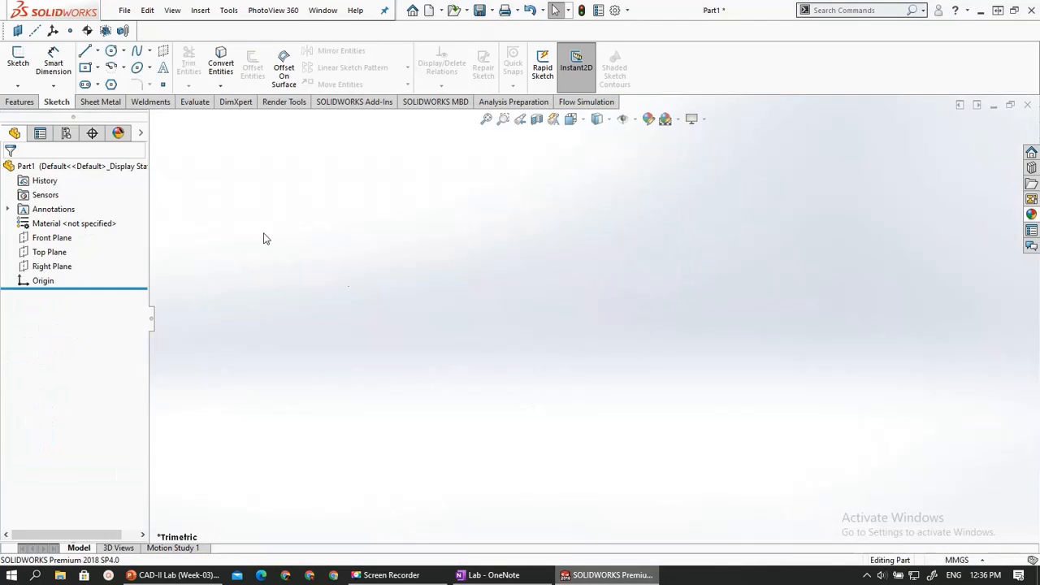
# Start a sketch on the Front Plane of the new part
pyautogui.click(50, 237)
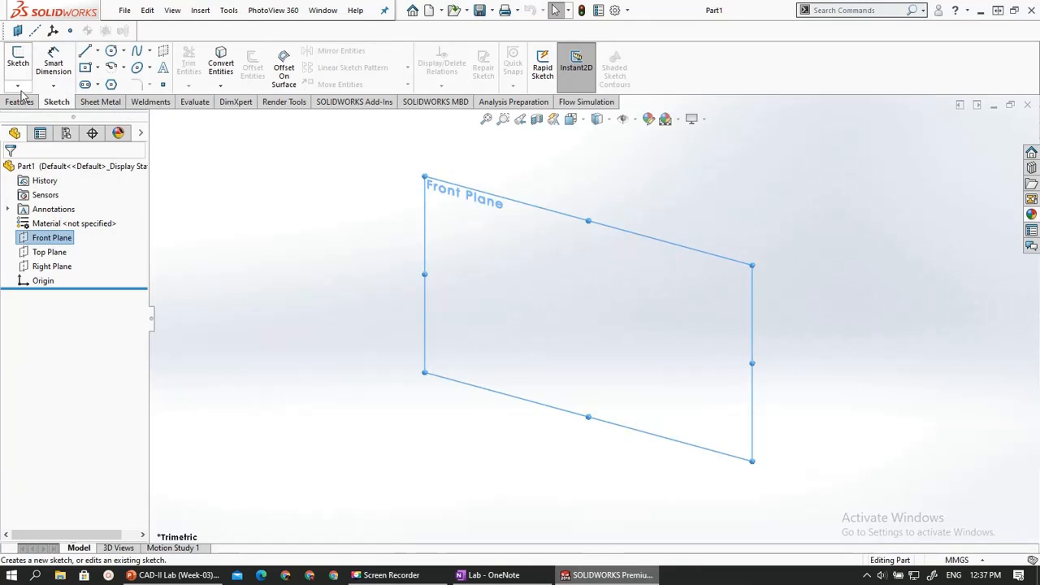
pyautogui.click(18, 63)
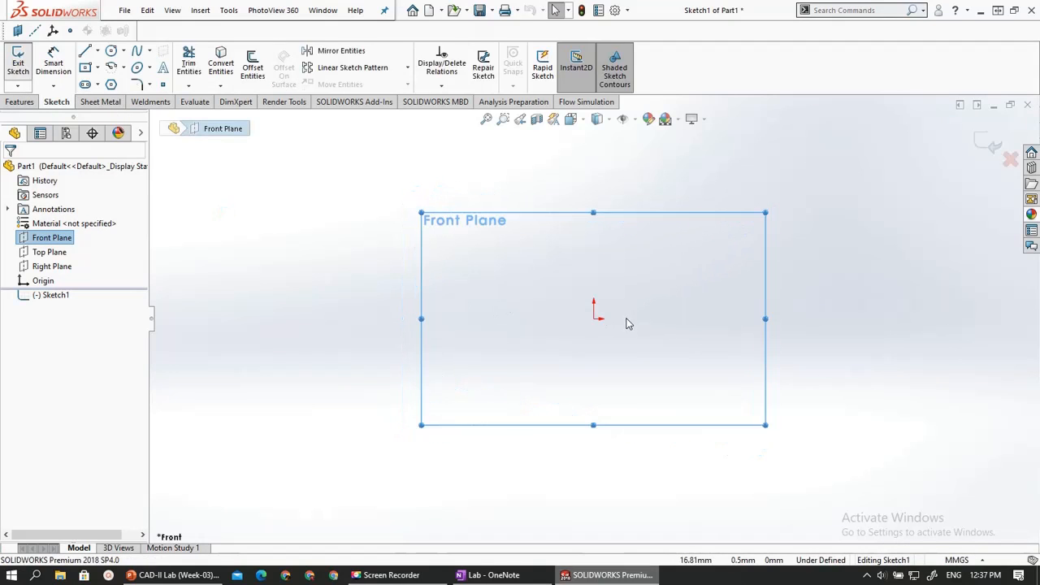
pyautogui.click(277, 159)
pyautogui.scroll(-1, 85, 78)
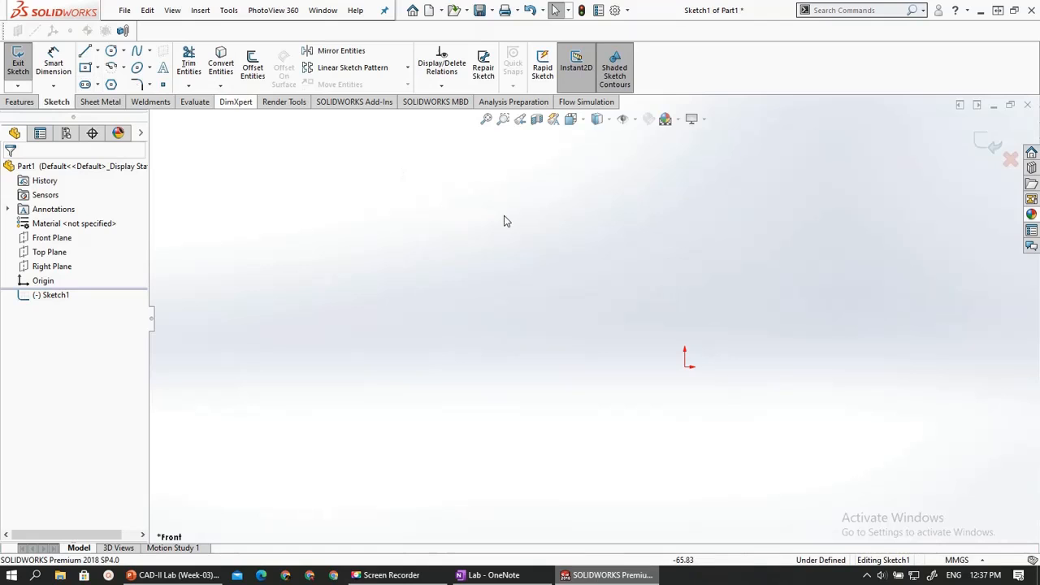
pyautogui.scroll(-2, 710, 349)
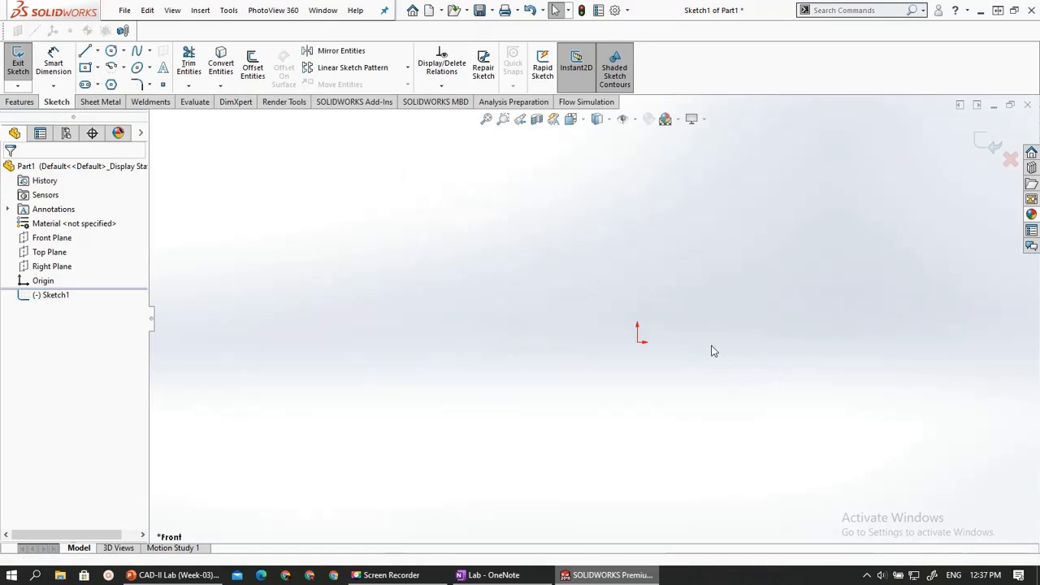
# Switch to OneNote and review the dimensioned ferrule section drawing and its hand-drawn profile on the Lab page
pyautogui.click(488, 576)
pyautogui.scroll(4, 269, 304)
pyautogui.scroll(-2, 248, 327)
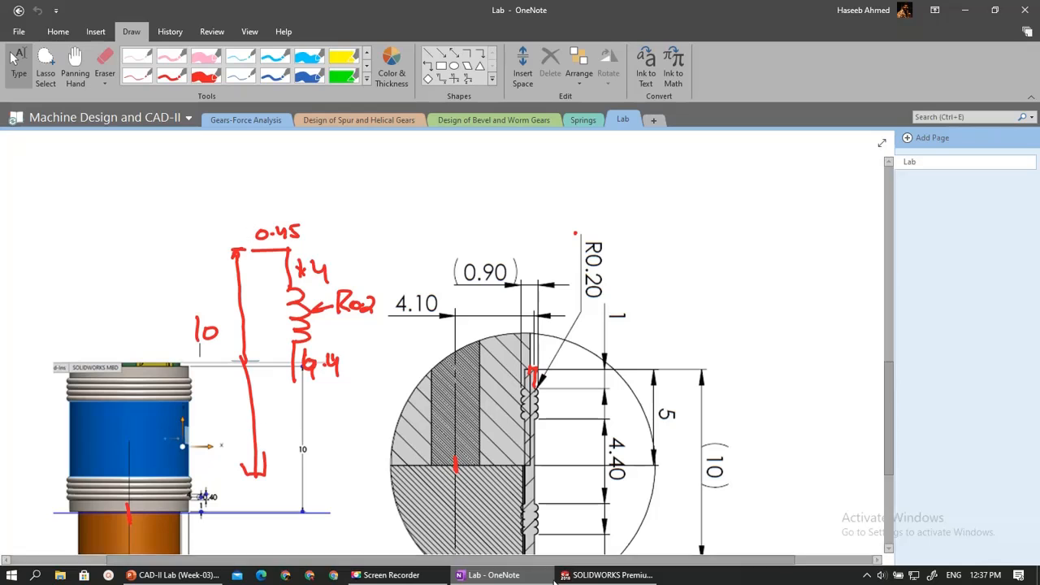
# Switch to SOLIDWORKS and sketch a vertical line about 228 mm up from the origin, a horizontal line rightward, and a line about 80 mm downward
pyautogui.click(605, 576)
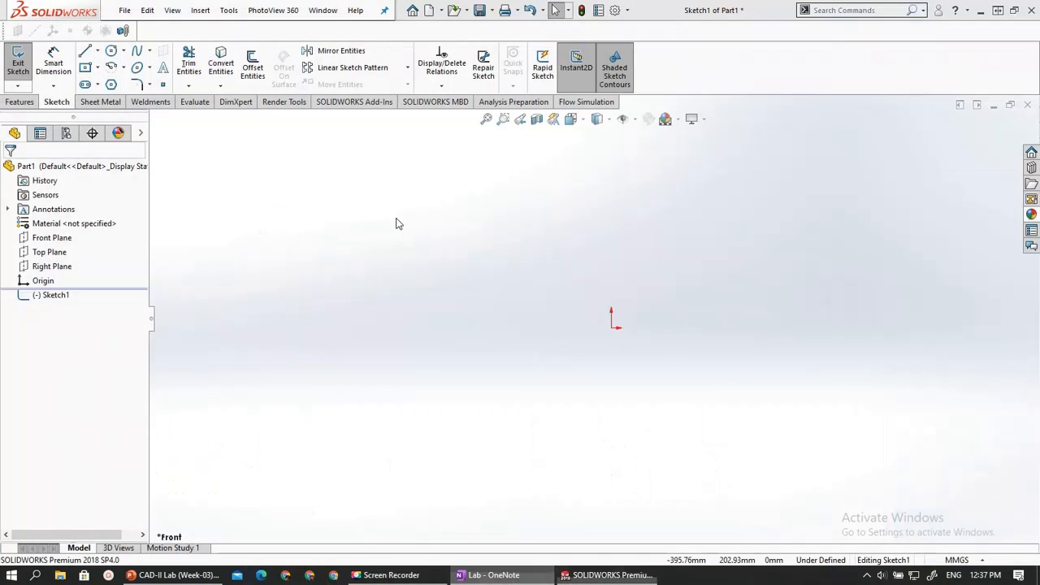
pyautogui.click(85, 50)
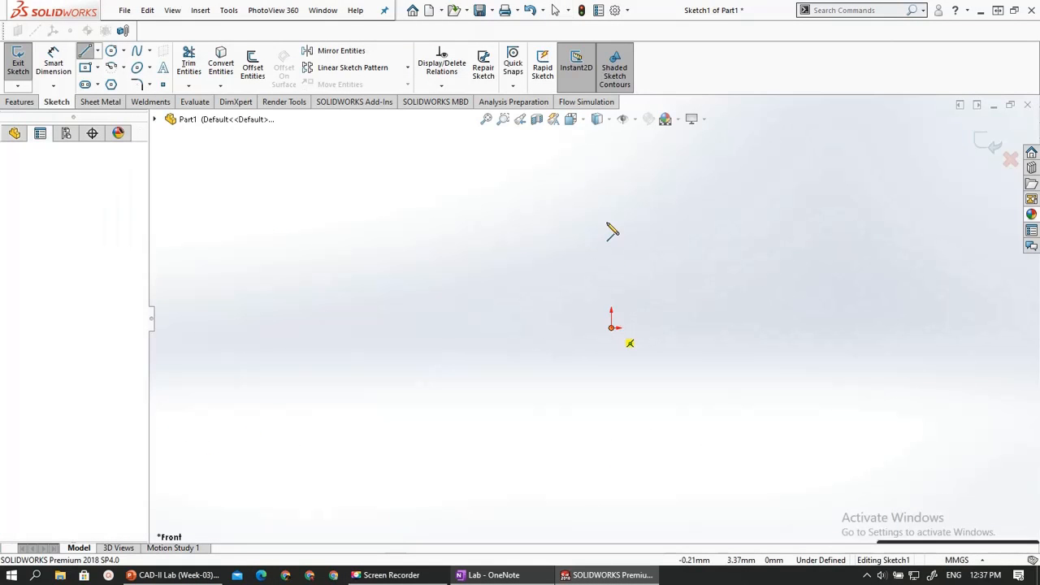
pyautogui.click(611, 327)
pyautogui.click(612, 203)
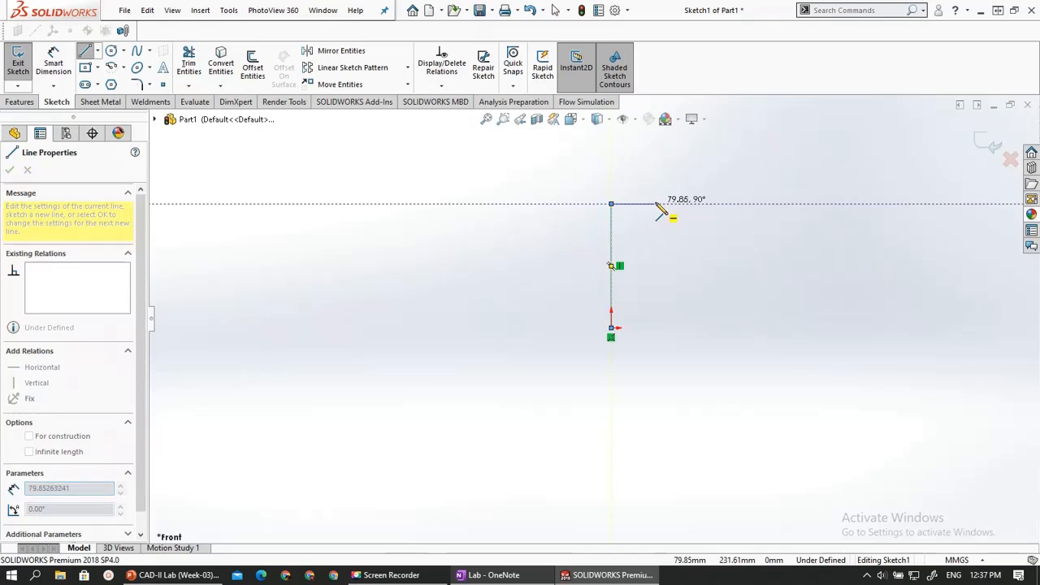
pyautogui.click(655, 204)
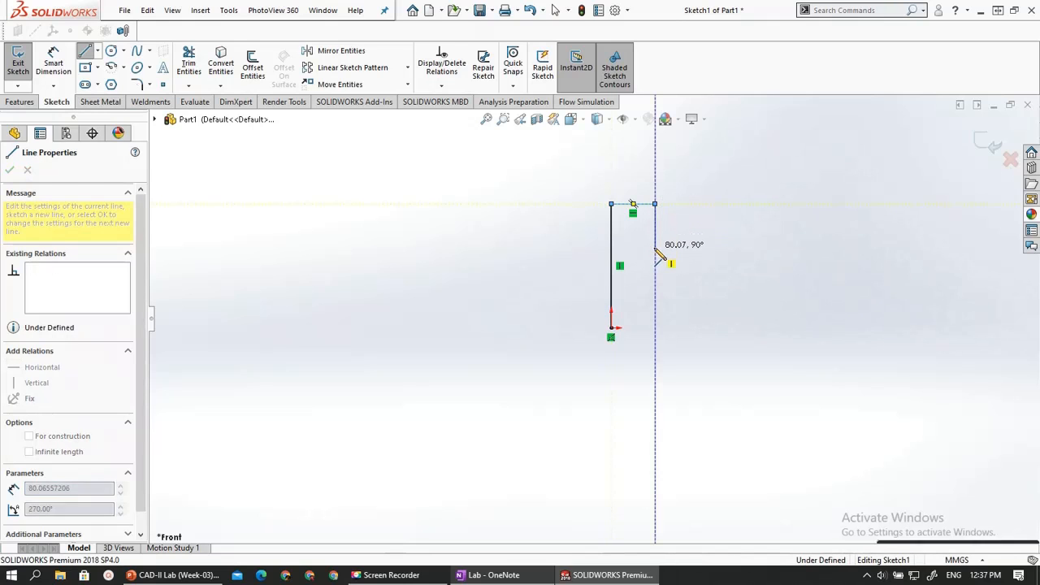
pyautogui.click(655, 247)
pyautogui.press('Escape')
pyautogui.scroll(-2, 630, 231)
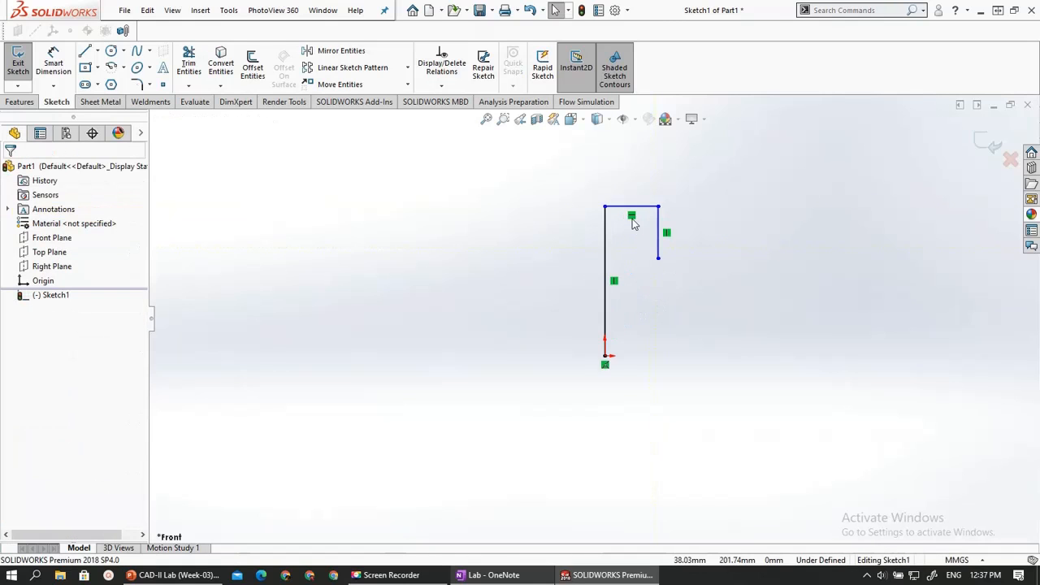
# Dimension the long vertical line from the origin to 10 mm
pyautogui.click(53, 65)
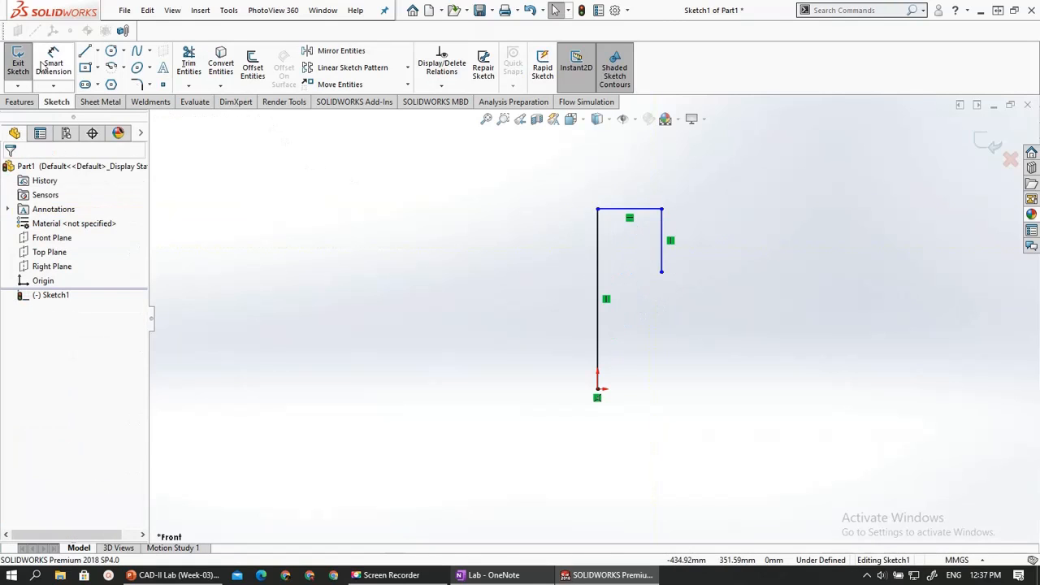
pyautogui.click(598, 248)
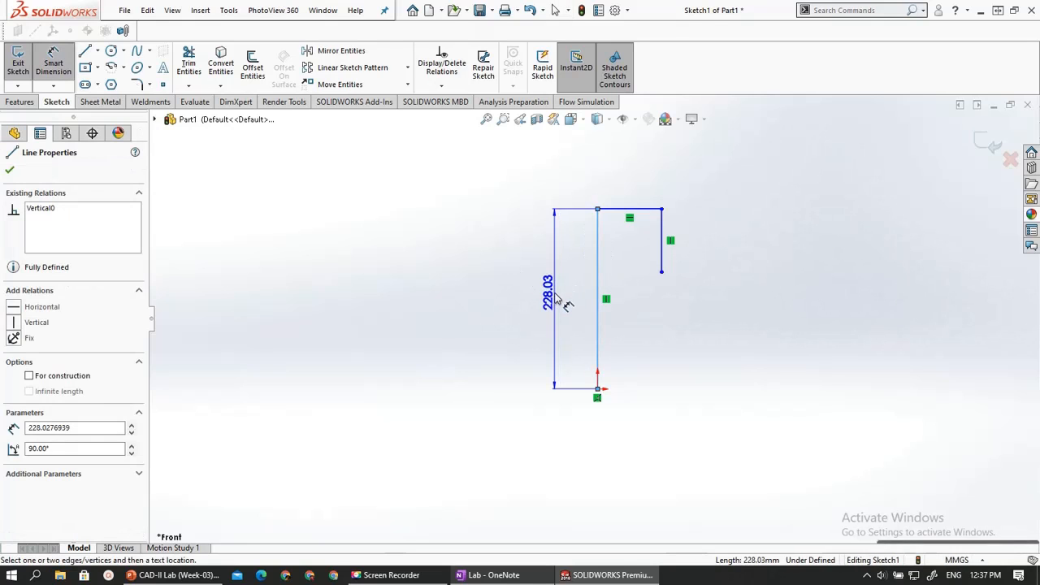
pyautogui.click(556, 299)
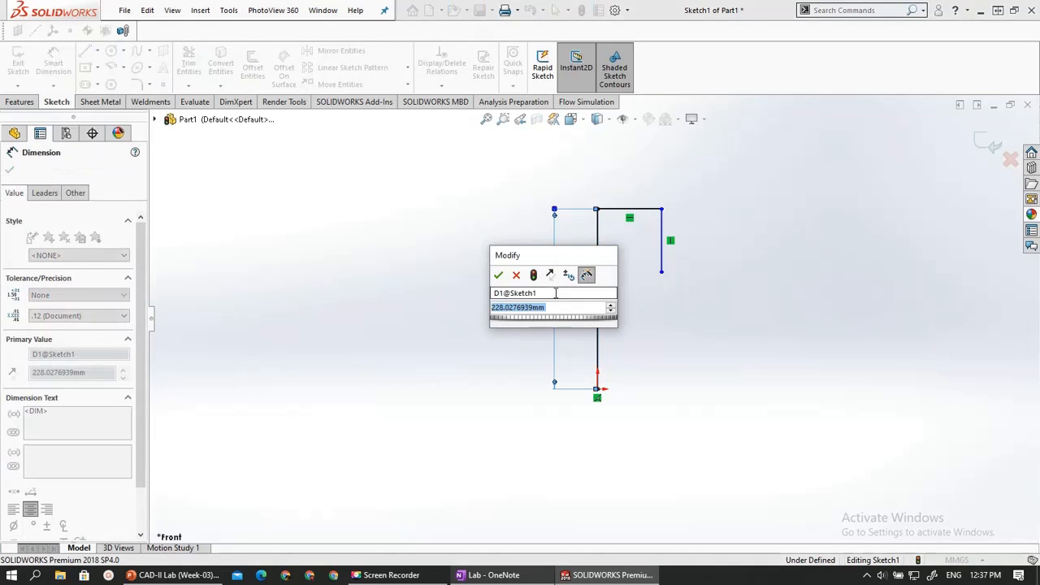
pyautogui.write('10')
pyautogui.press('Return')
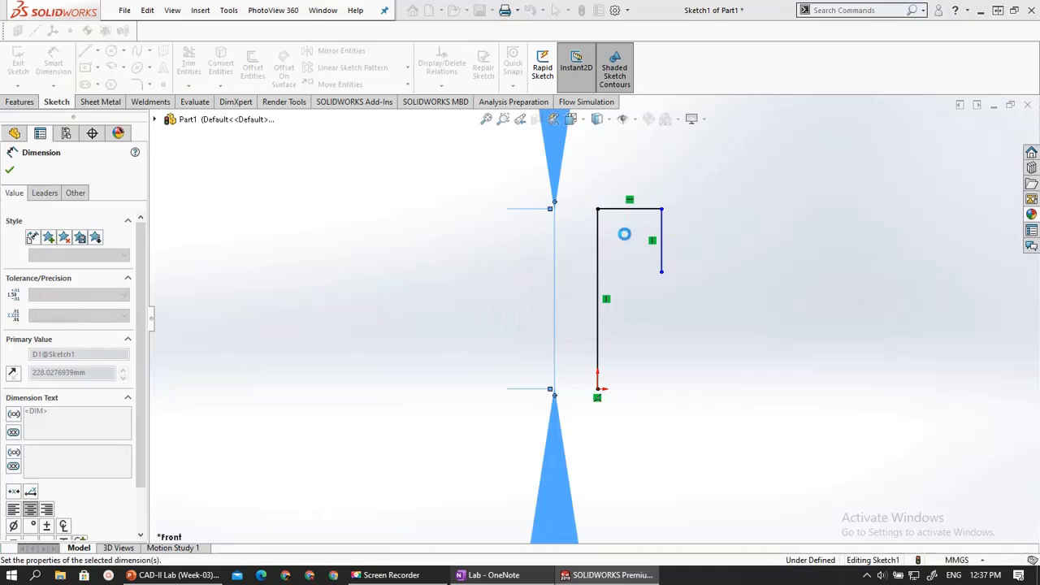
# Dimension the horizontal line at the profile's upper end to 4 mm
pyautogui.scroll(-2, 638, 207)
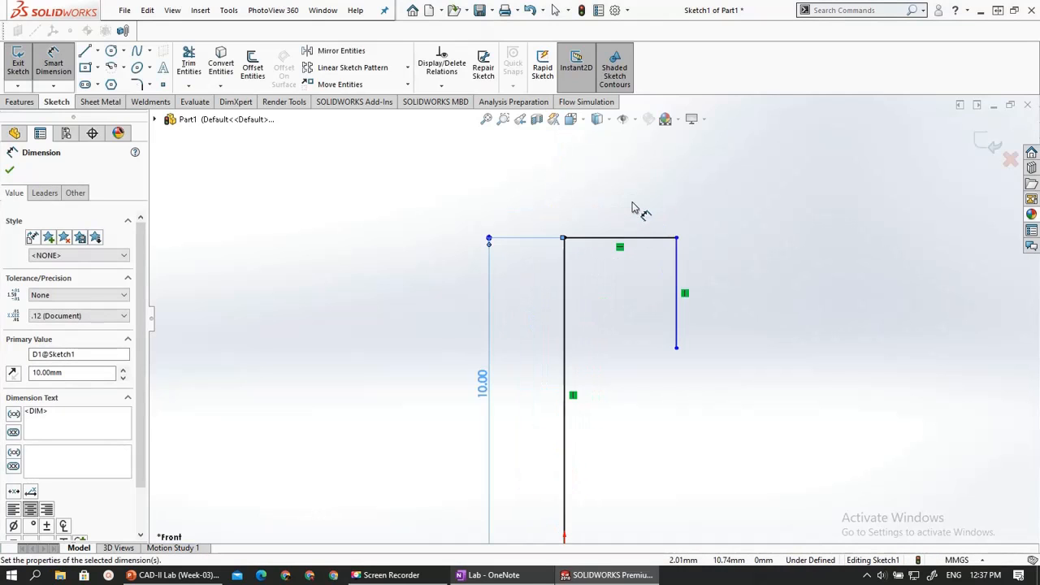
pyautogui.click(612, 186)
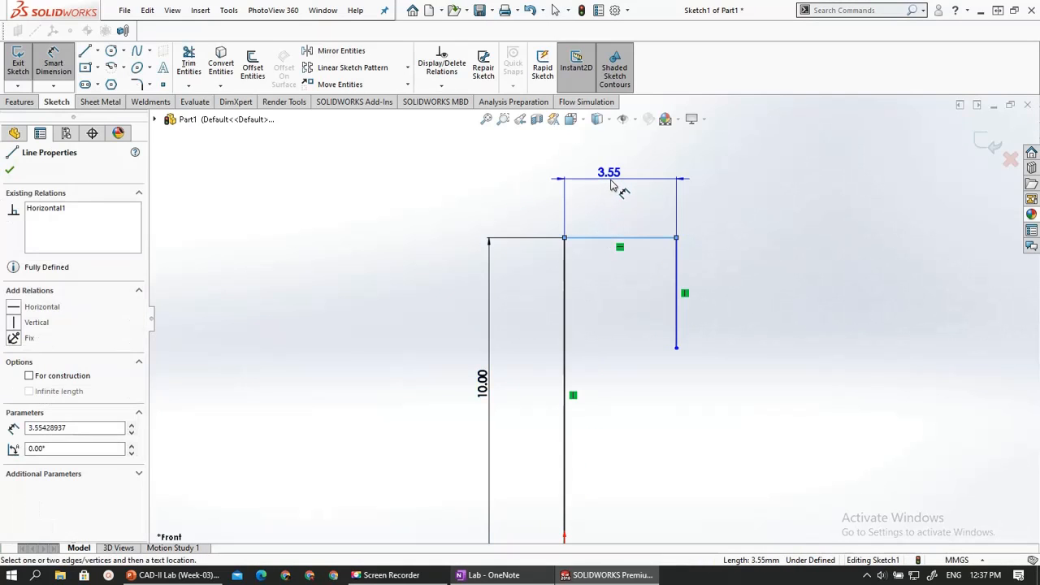
pyautogui.click(611, 186)
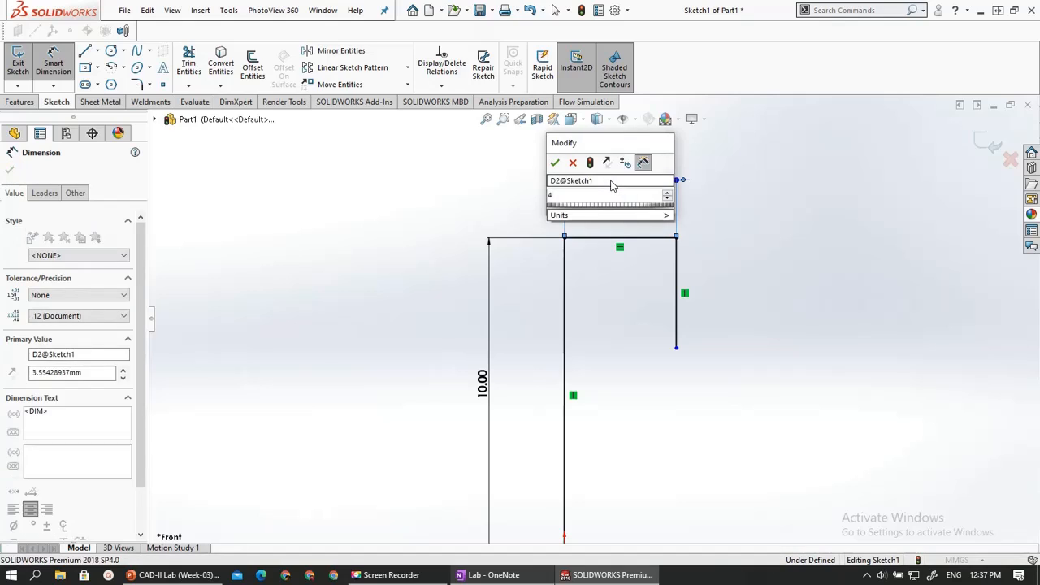
pyautogui.write('4')
pyautogui.press('Return')
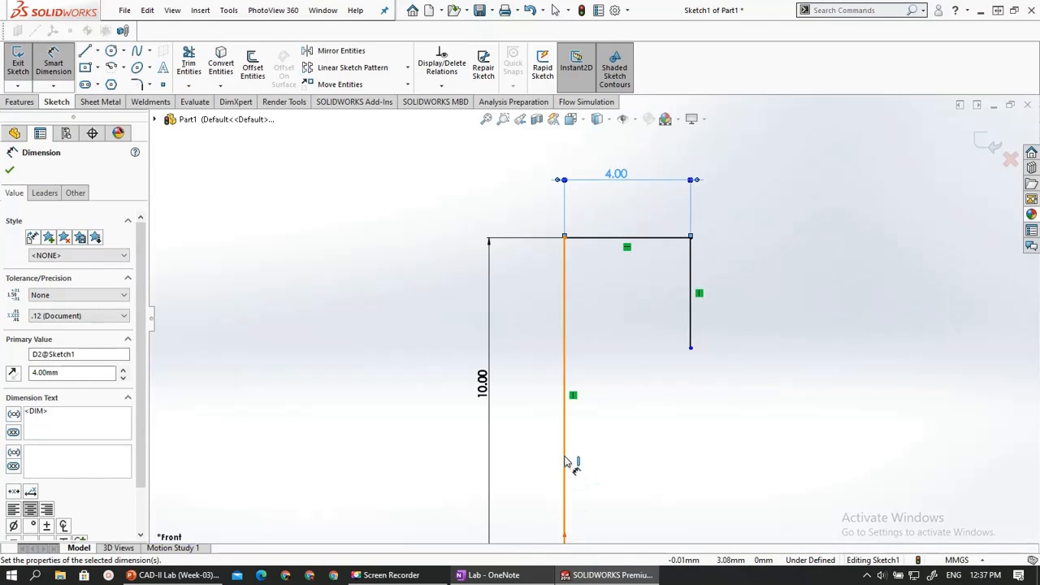
# Check the ferrule drawing in OneNote, return to SOLIDWORKS, and set the horizontal line's length to 0.45 mm
pyautogui.click(491, 576)
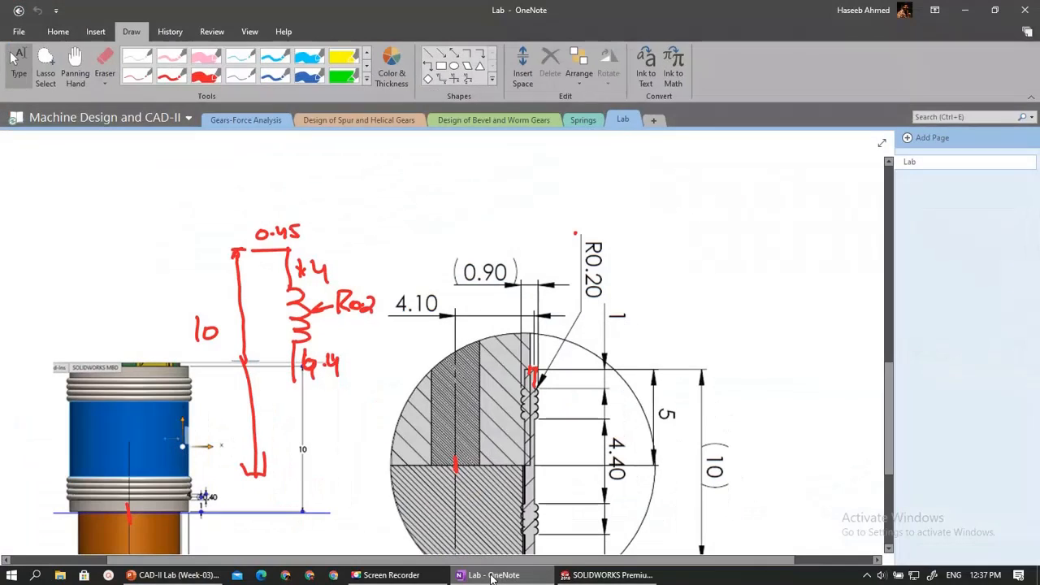
pyautogui.click(606, 575)
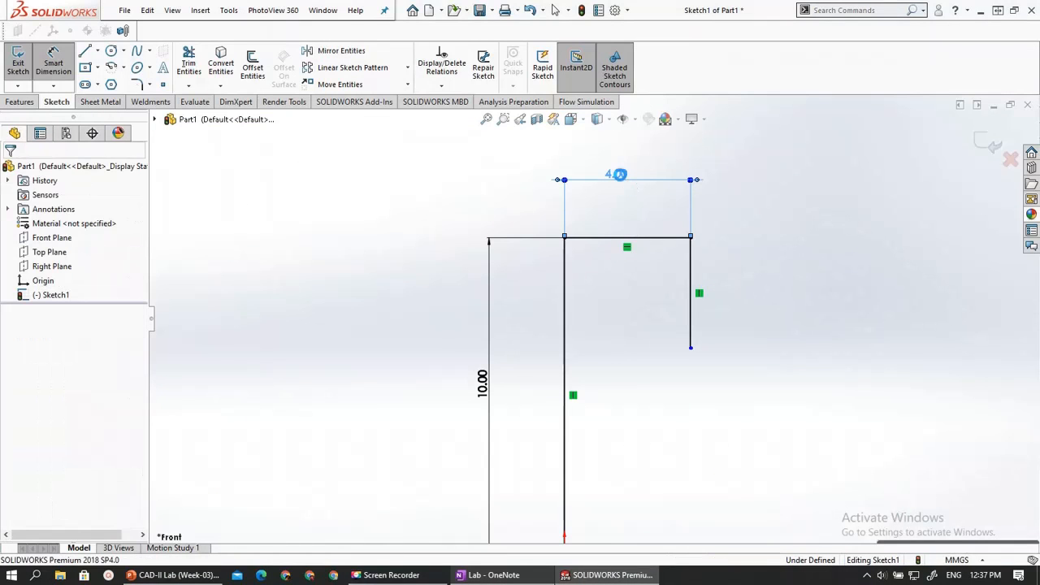
pyautogui.doubleClick(618, 175)
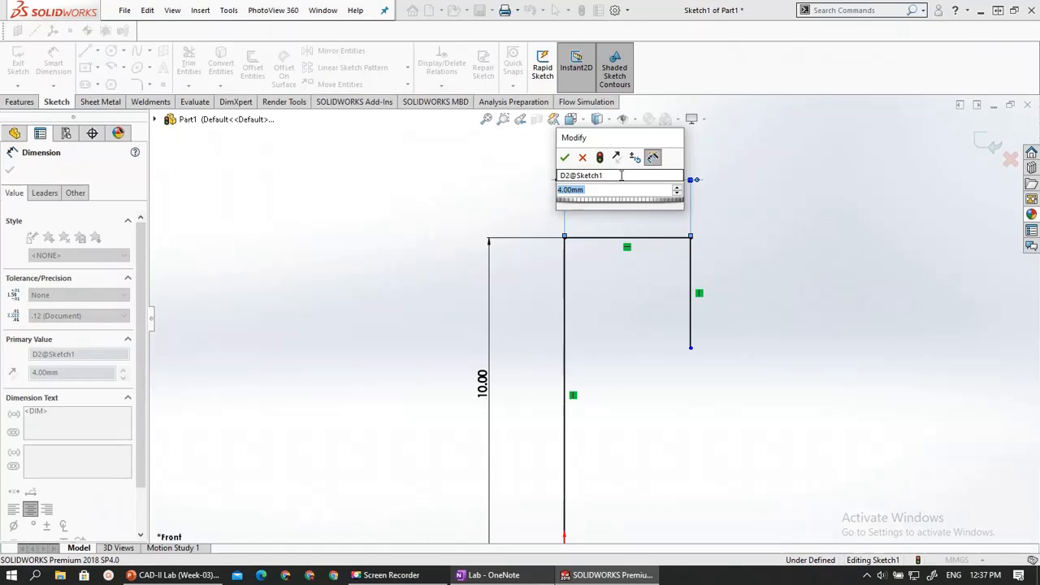
pyautogui.write('0.45')
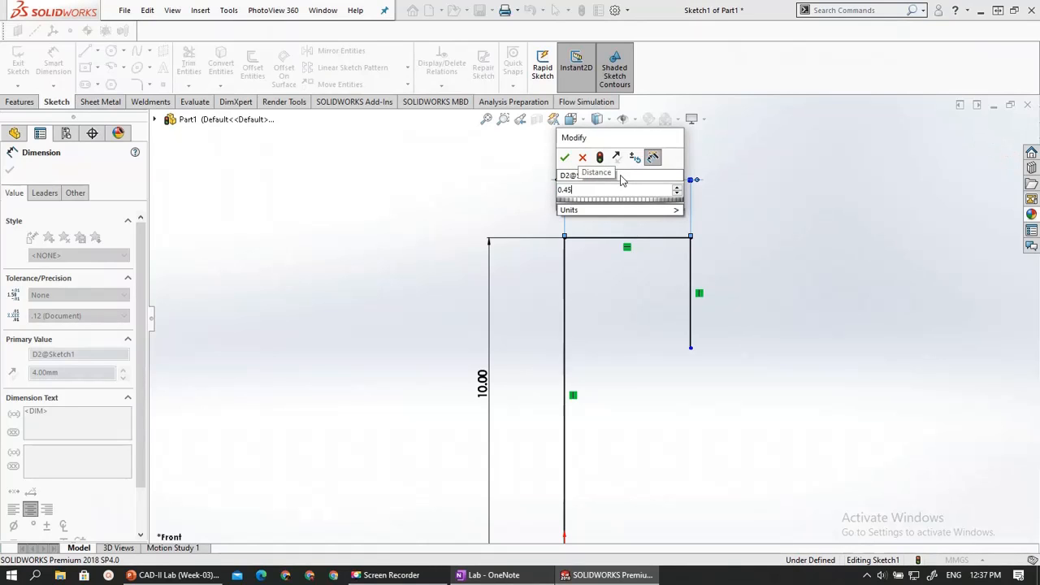
pyautogui.press('Return')
# Dimension the shorter vertical line on the profile's outer side to 4 mm
pyautogui.scroll(-2, 571, 324)
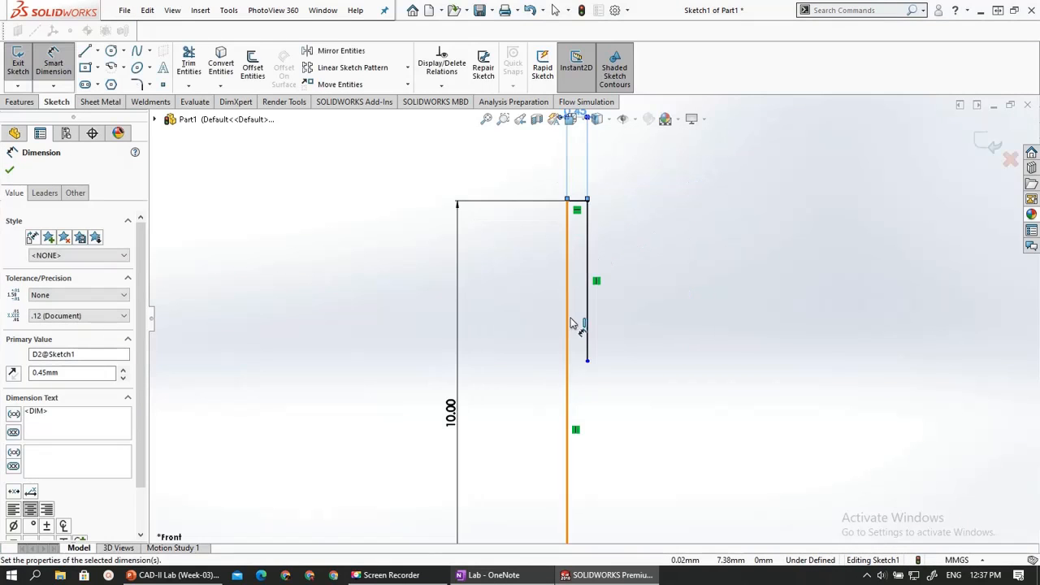
pyautogui.click(588, 295)
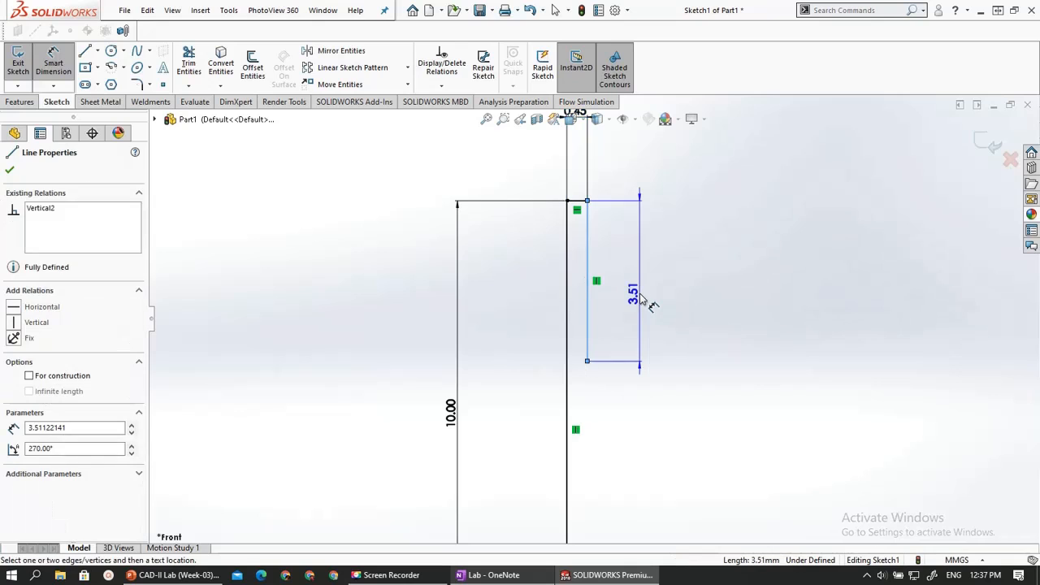
pyautogui.click(640, 297)
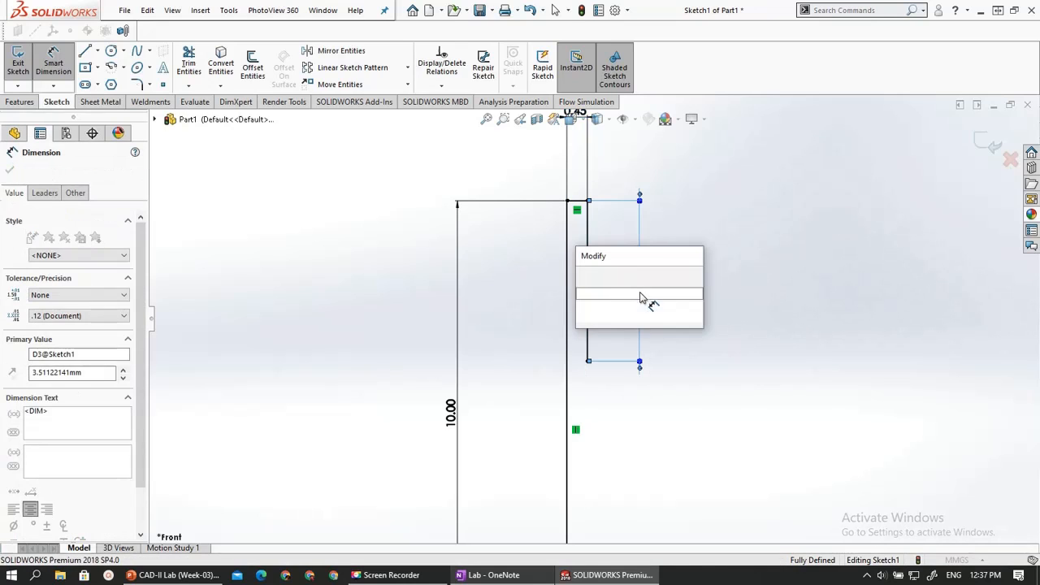
pyautogui.write('4')
pyautogui.press('Return')
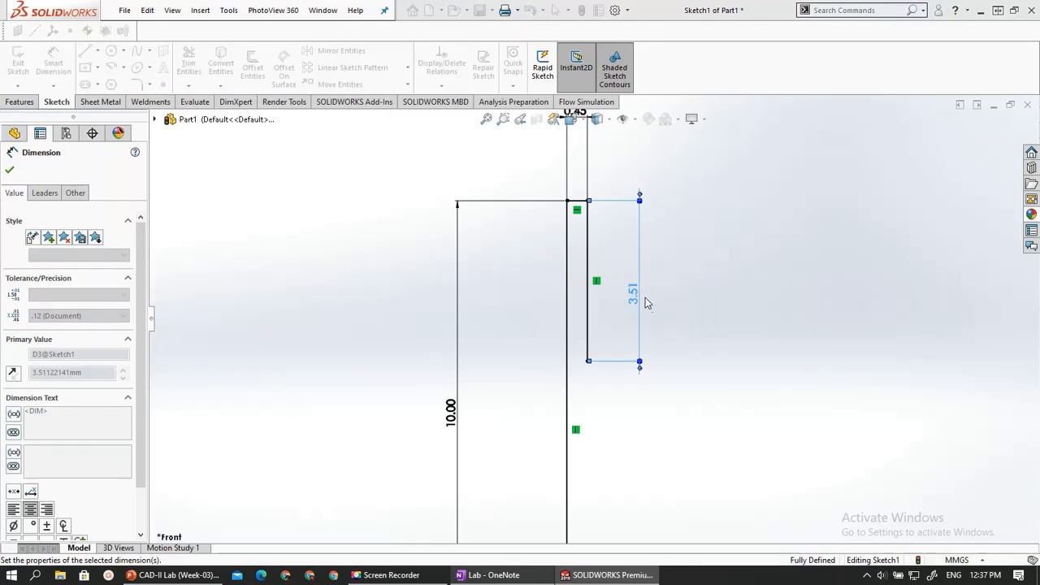
pyautogui.scroll(1, 691, 313)
pyautogui.press('Escape')
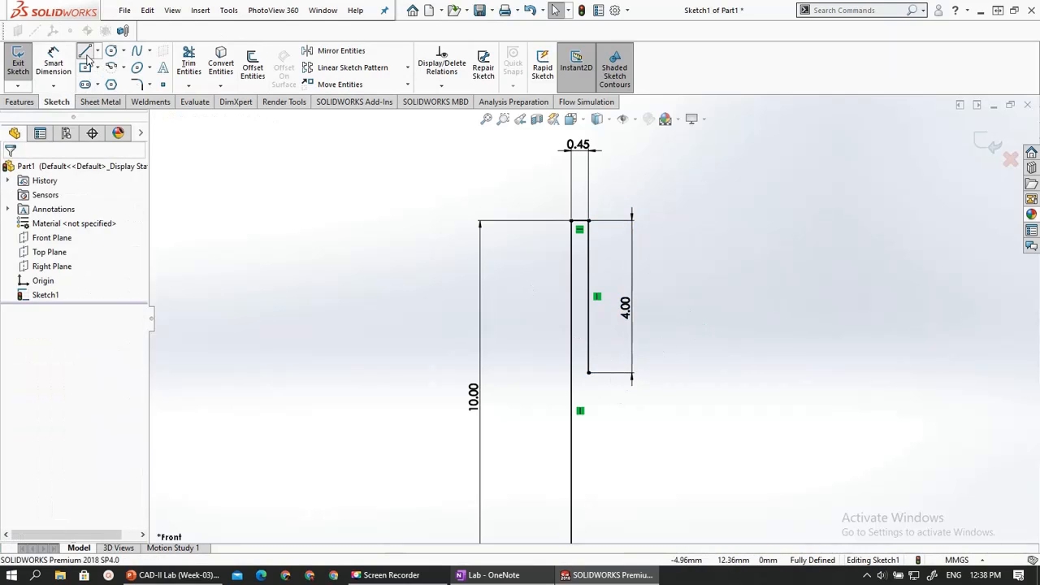
# Sketch a vertical line about 1 mm long downward from the lower end of the 4 mm line
pyautogui.press('l')
pyautogui.scroll(-2, 597, 423)
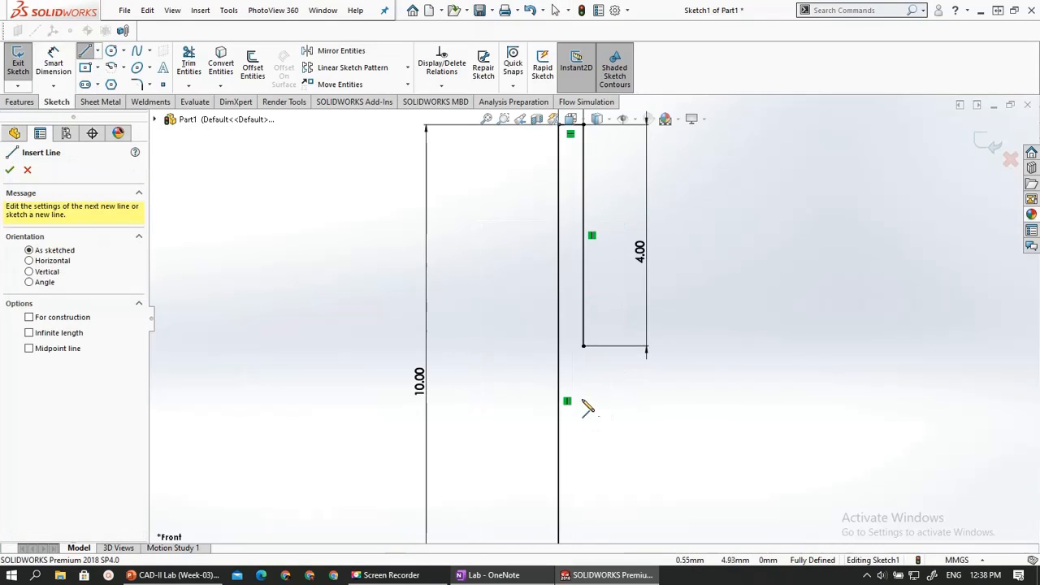
pyautogui.click(583, 348)
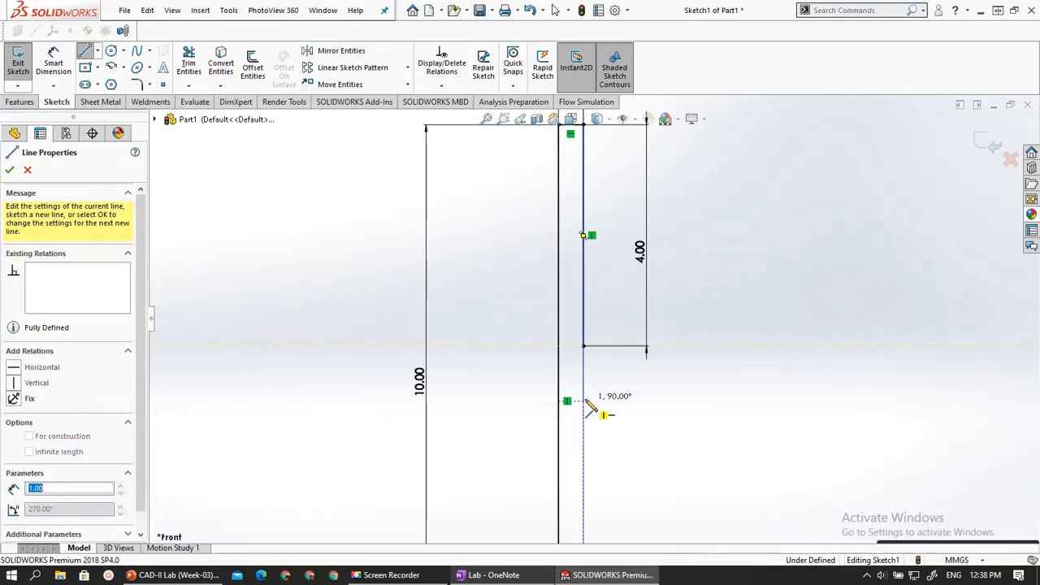
pyautogui.doubleClick(584, 401)
pyautogui.click(555, 9)
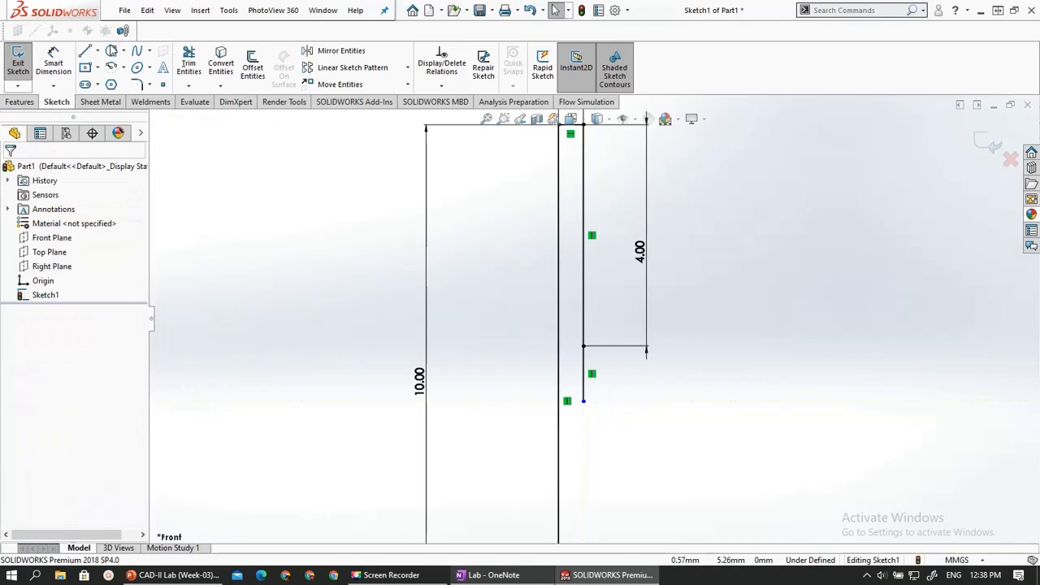
# Dimension the short vertical line below the 4 mm line to 0.2 mm
pyautogui.click(61, 63)
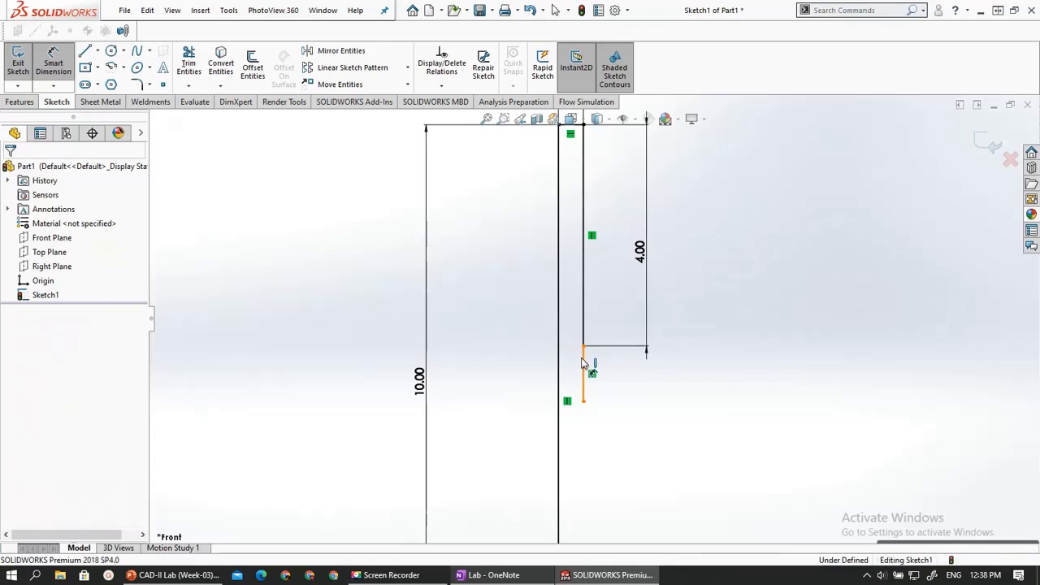
pyautogui.click(613, 377)
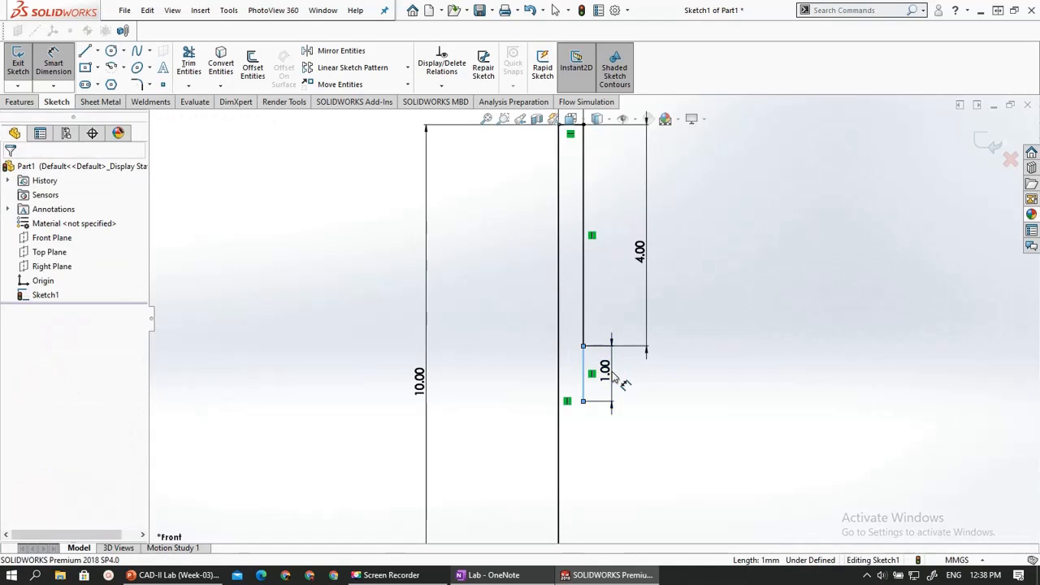
pyautogui.click(615, 378)
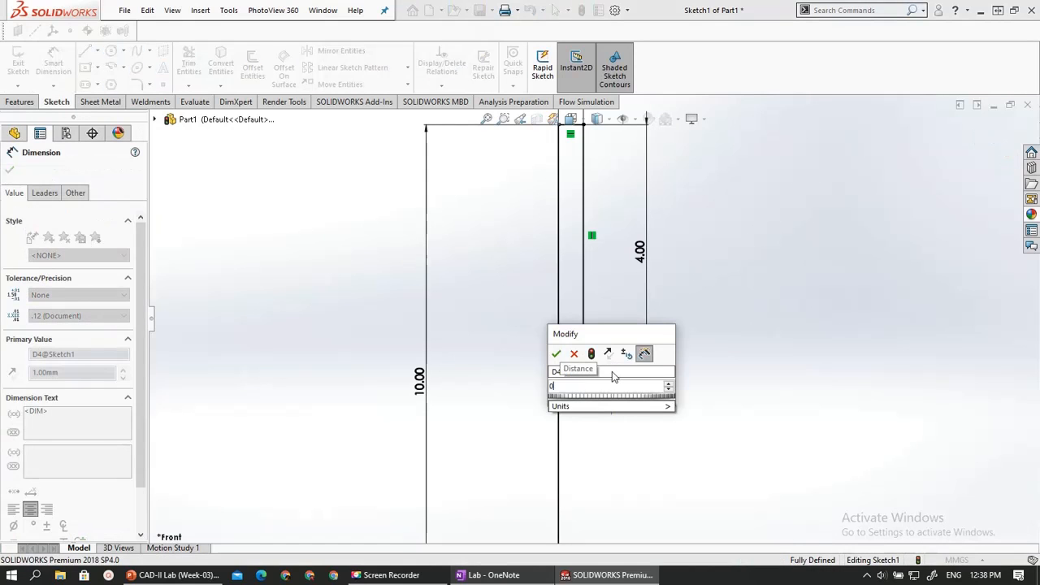
pyautogui.write('0.2')
pyautogui.press('Return')
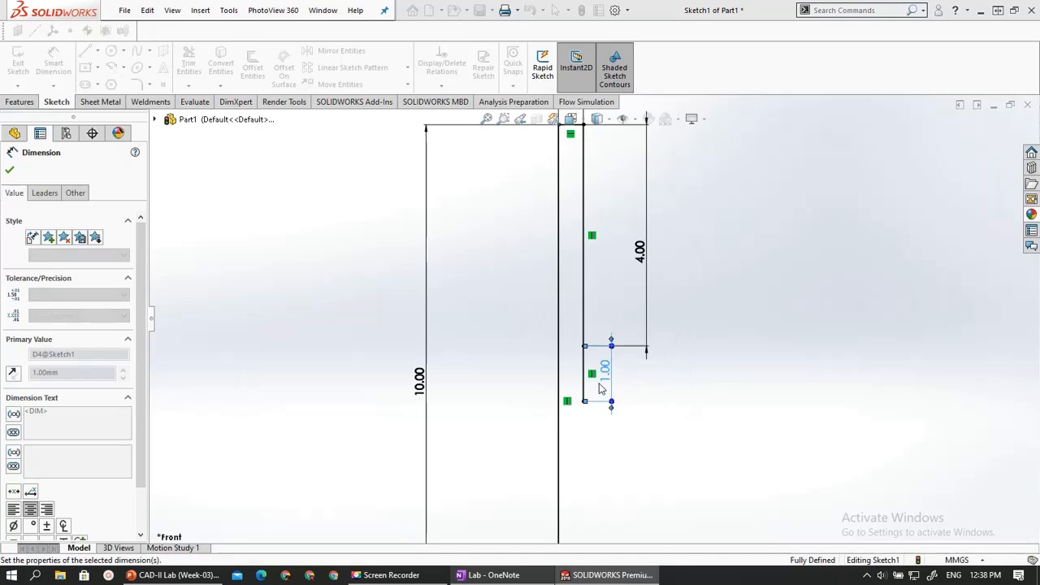
pyautogui.scroll(-5, 573, 353)
pyautogui.press('Escape')
pyautogui.press('Escape')
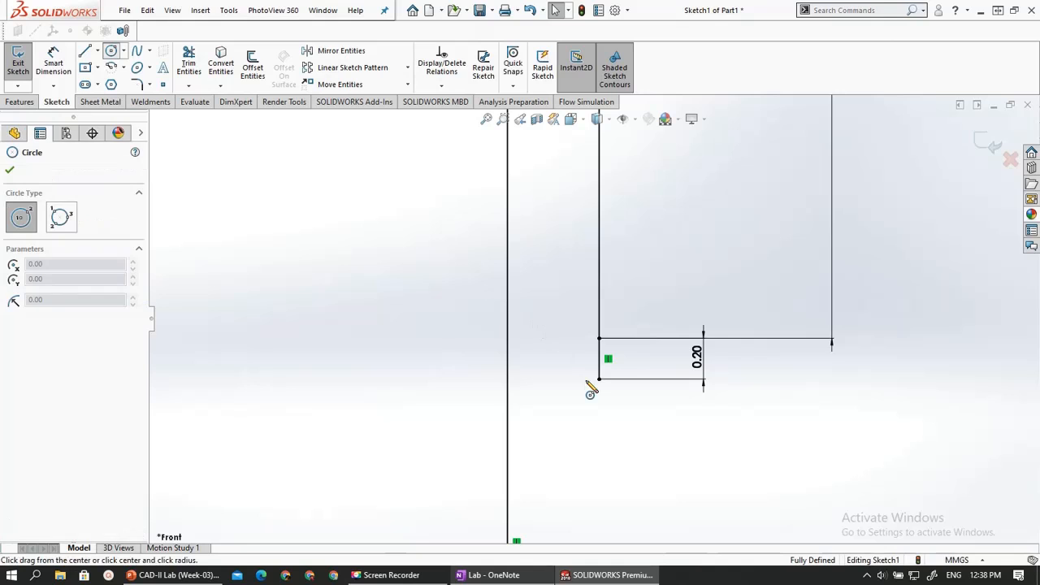
# Draw a 0.2 mm radius circle centred on the short line's lower end and passing through its upper end
pyautogui.click(599, 378)
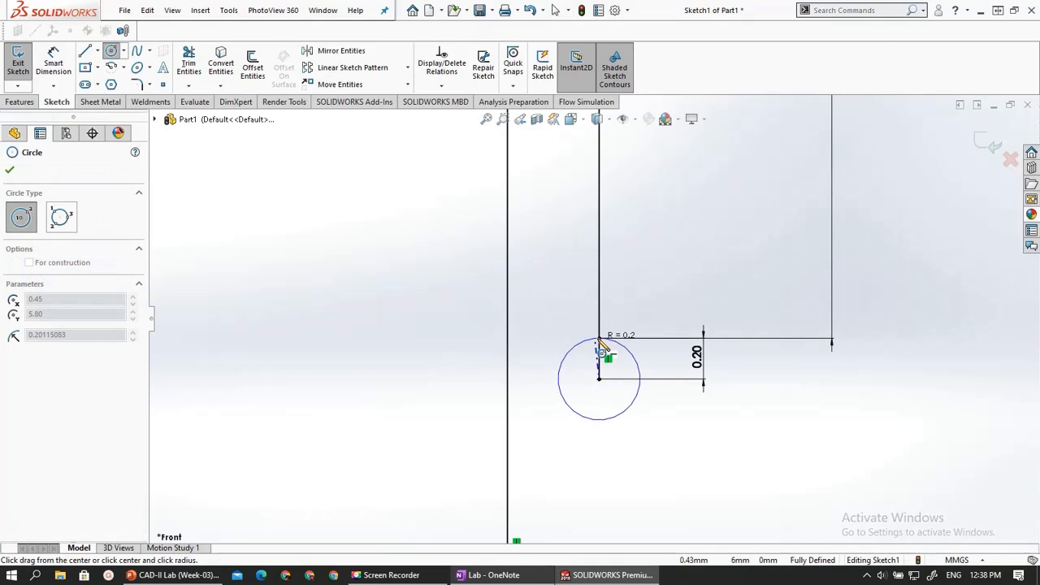
pyautogui.click(599, 338)
pyautogui.press('Escape')
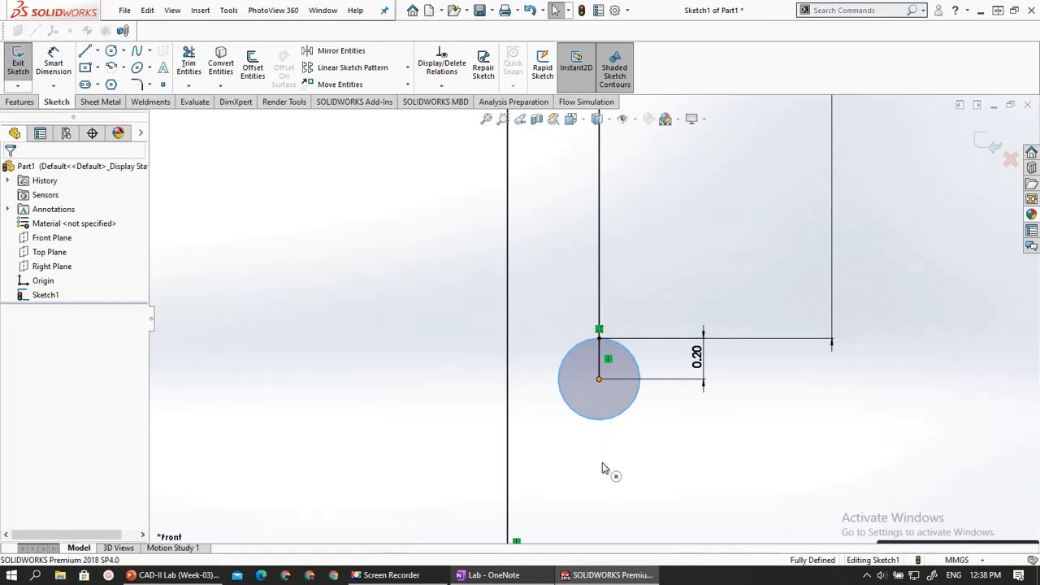
pyautogui.click(600, 379)
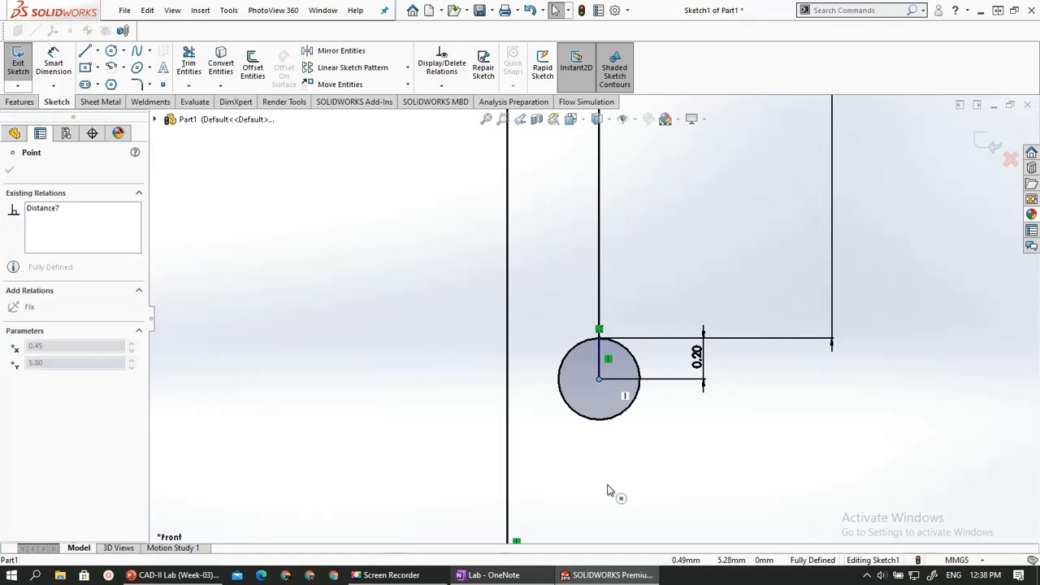
pyautogui.click(697, 356)
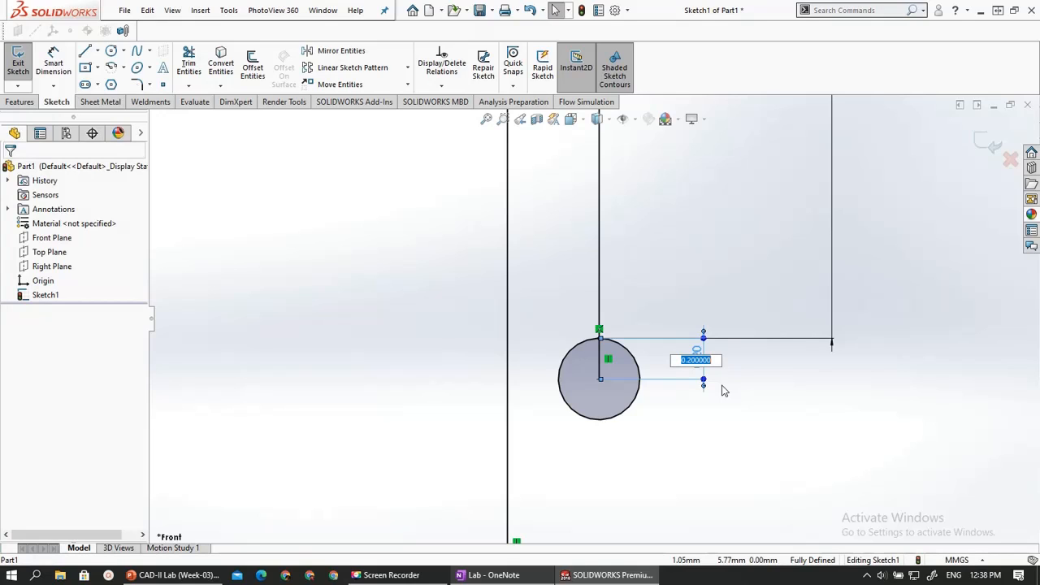
pyautogui.click(722, 386)
pyautogui.click(703, 362)
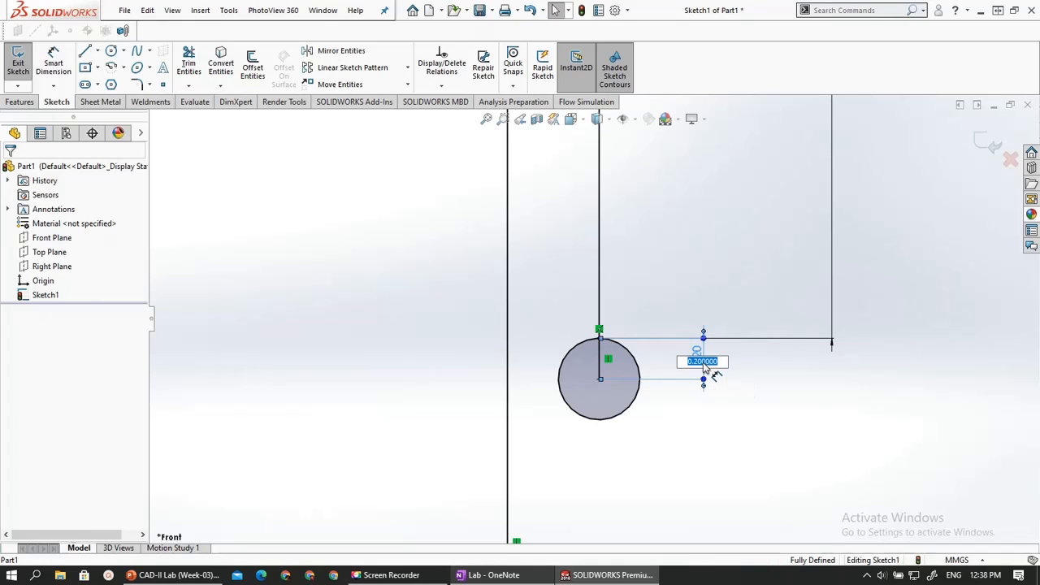
pyautogui.press('BackSpace')
pyautogui.press('Return')
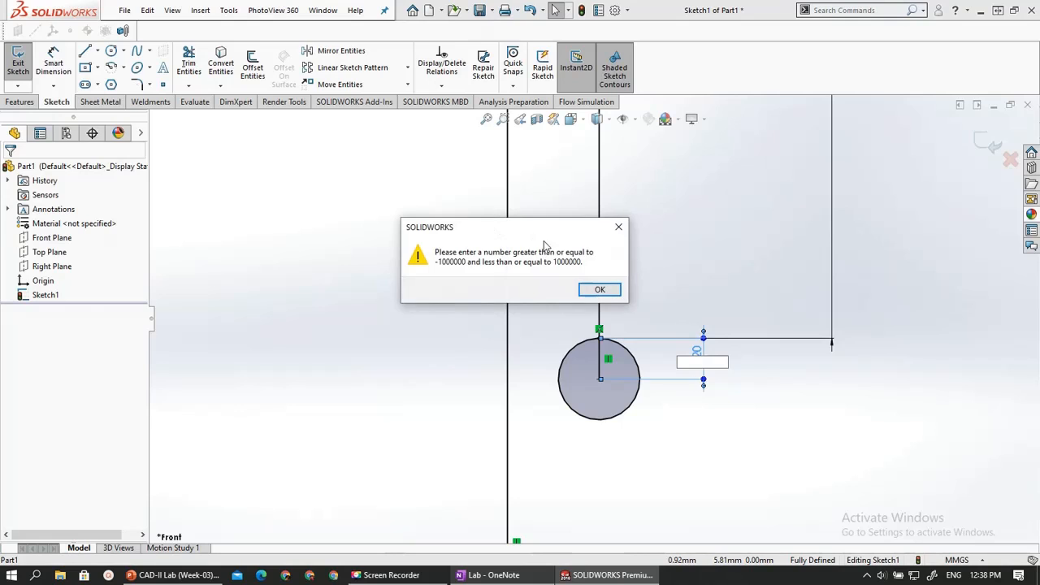
pyautogui.click(598, 291)
pyautogui.press('Escape')
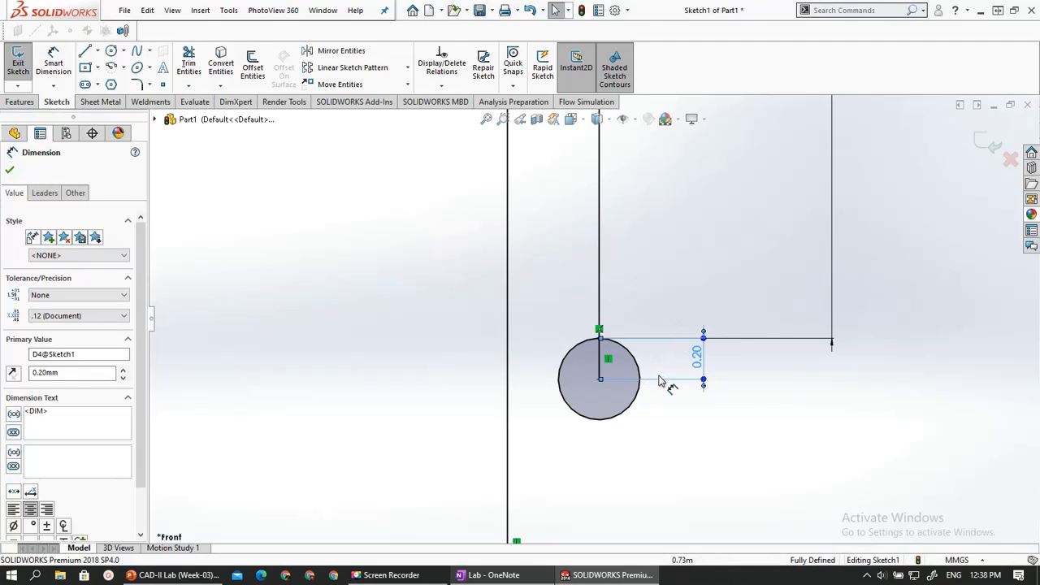
pyautogui.doubleClick(695, 378)
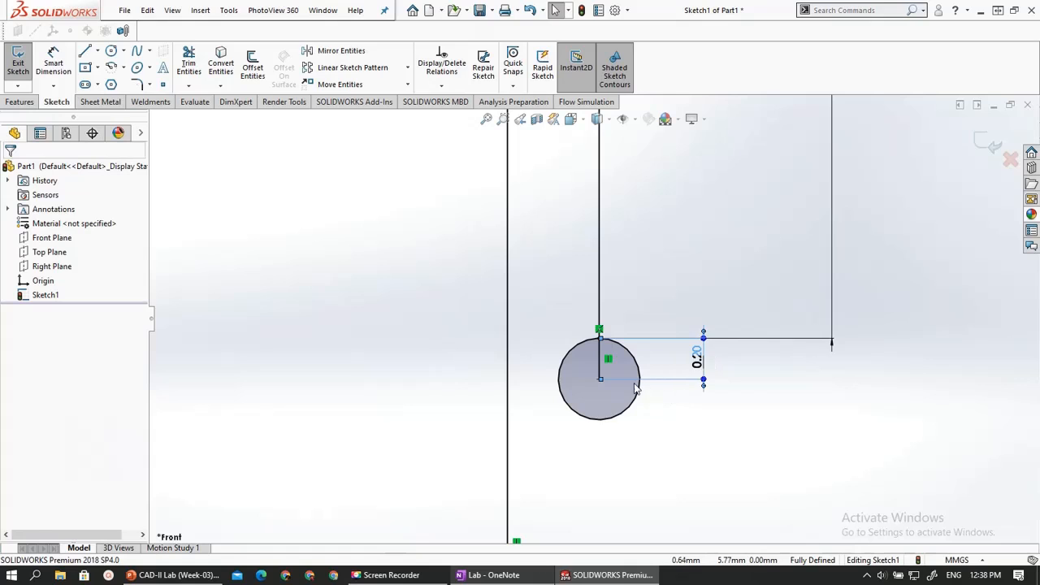
pyautogui.press('Escape')
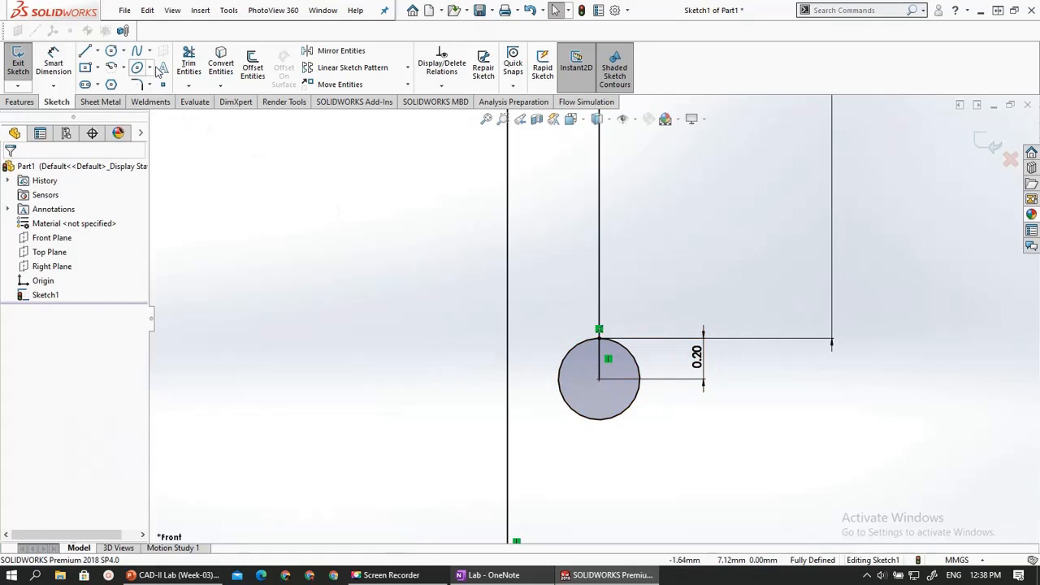
# Trim away the short vertical line between the 0.2 mm circle's centre and its upper end, using Trim to closest
pyautogui.click(188, 64)
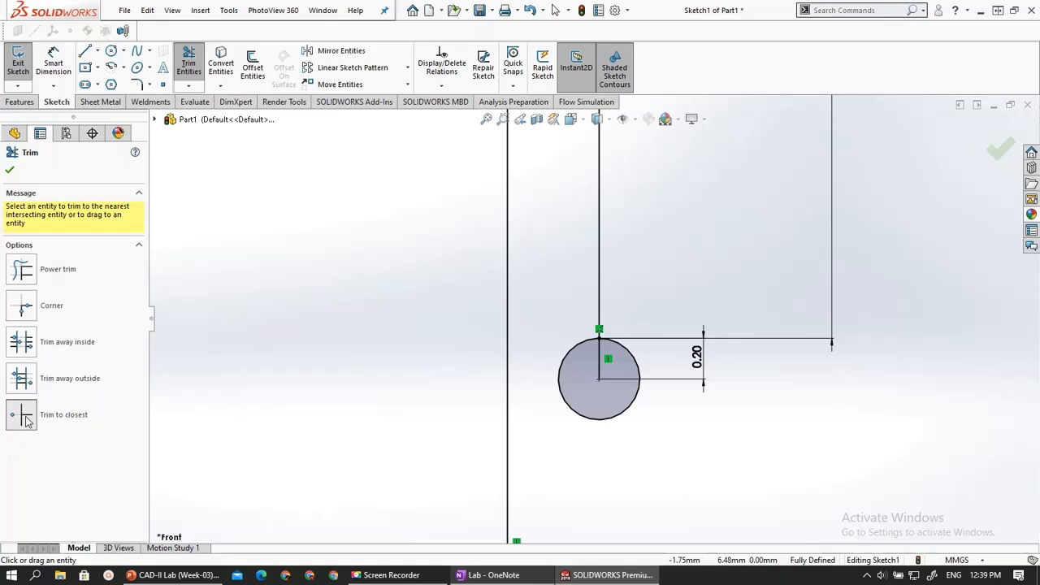
pyautogui.click(599, 354)
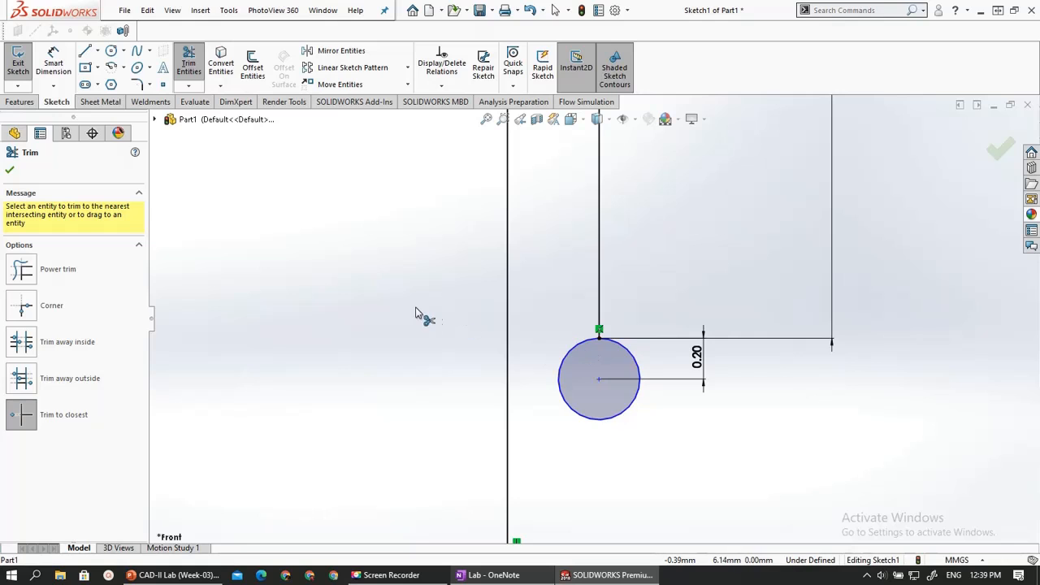
pyautogui.scroll(4, 409, 308)
pyautogui.press('Escape')
pyautogui.scroll(5, 466, 309)
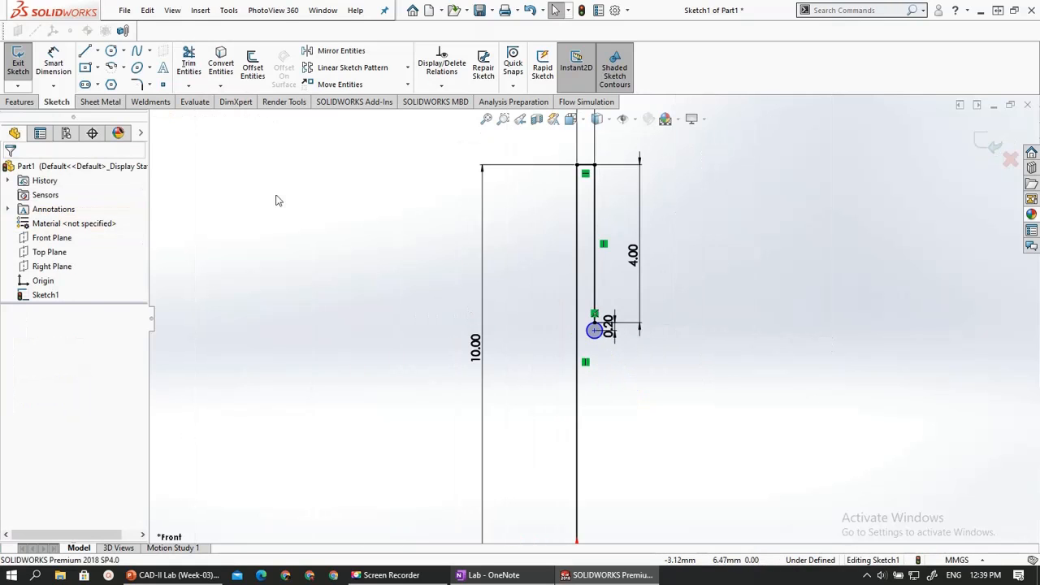
# Draw a vertical construction line from the circle's centre down to the level of the origin
pyautogui.click(99, 51)
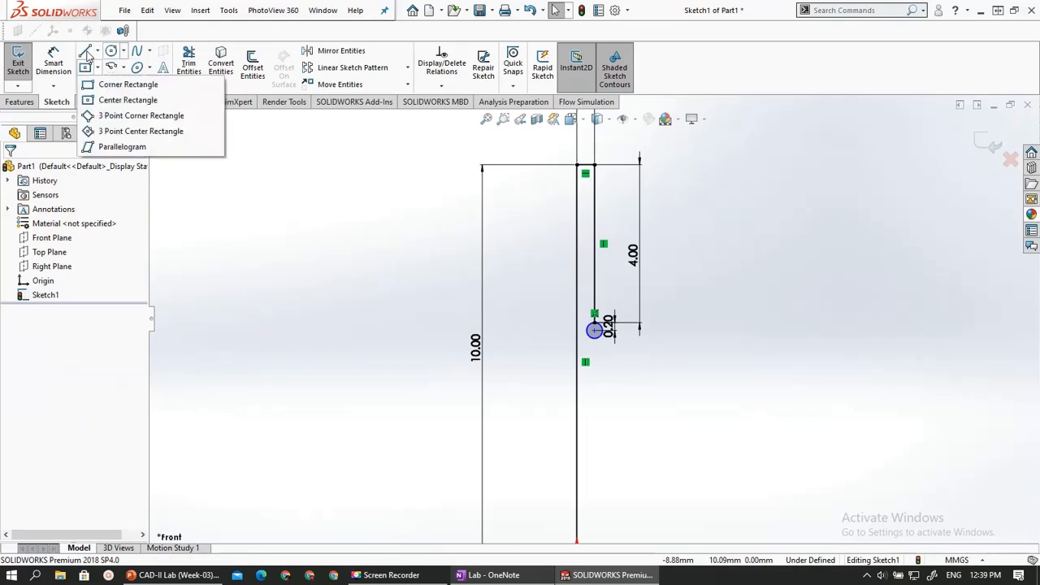
pyautogui.moveTo(97, 52)
pyautogui.click(116, 83)
pyautogui.scroll(5, 543, 349)
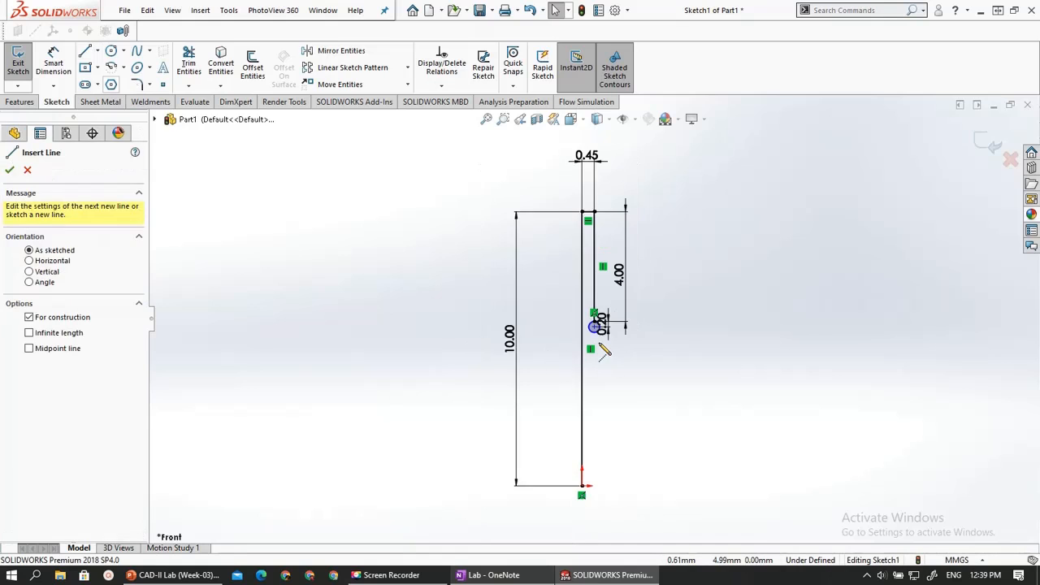
pyautogui.scroll(-8, 598, 329)
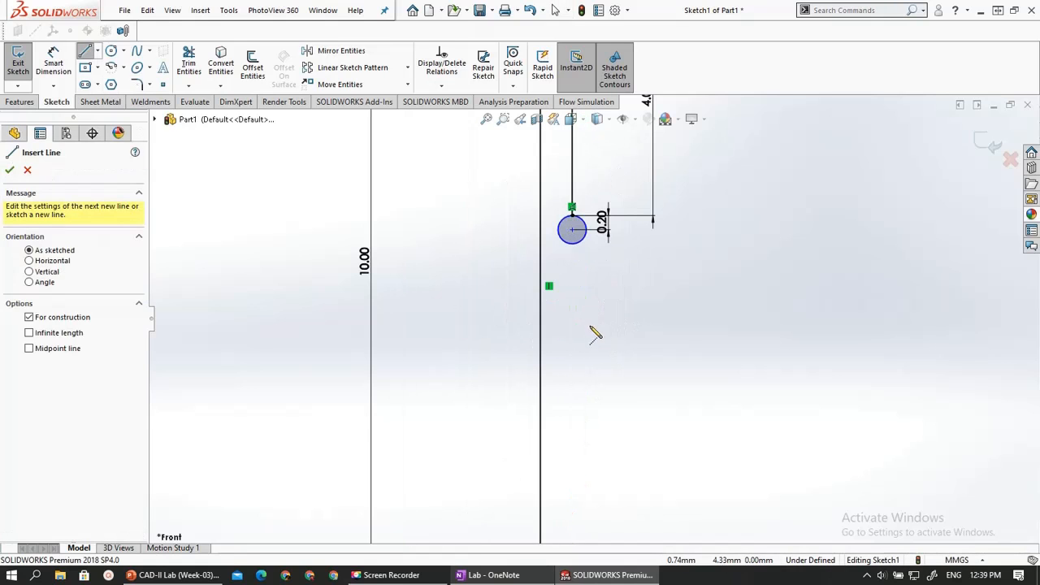
pyautogui.click(572, 230)
pyautogui.scroll(-3, 579, 356)
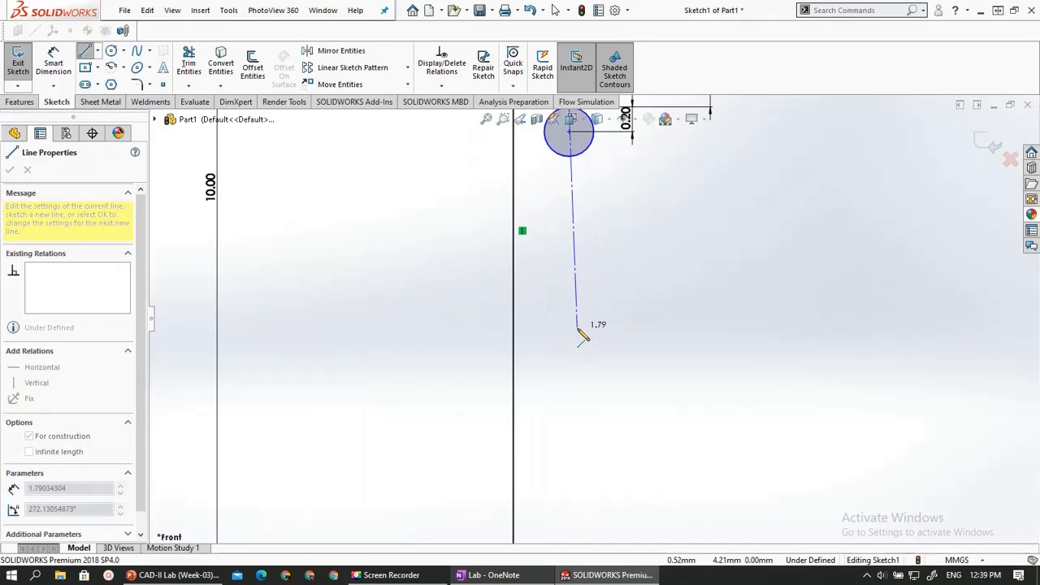
pyautogui.scroll(5, 580, 328)
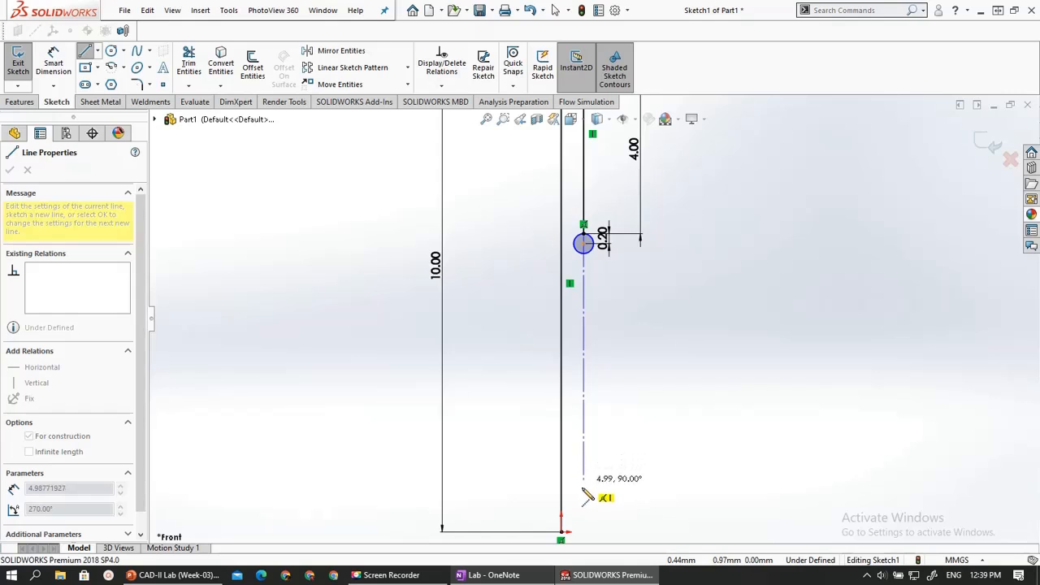
pyautogui.click(584, 533)
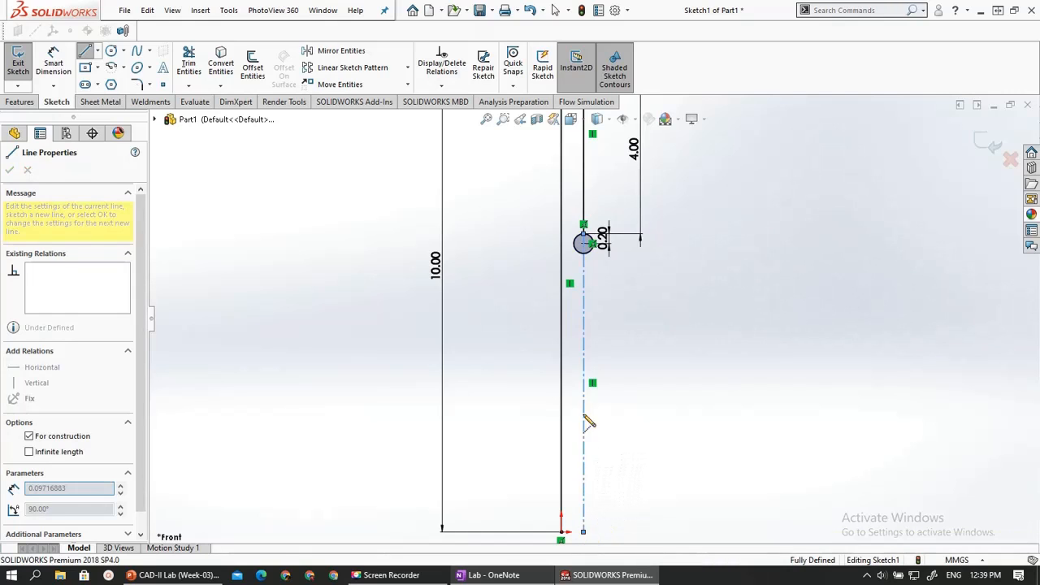
pyautogui.press('Escape')
# Trim away the inner half of the 0.2 mm circle, leaving the outward-facing semicircular ridge
pyautogui.scroll(-6, 583, 244)
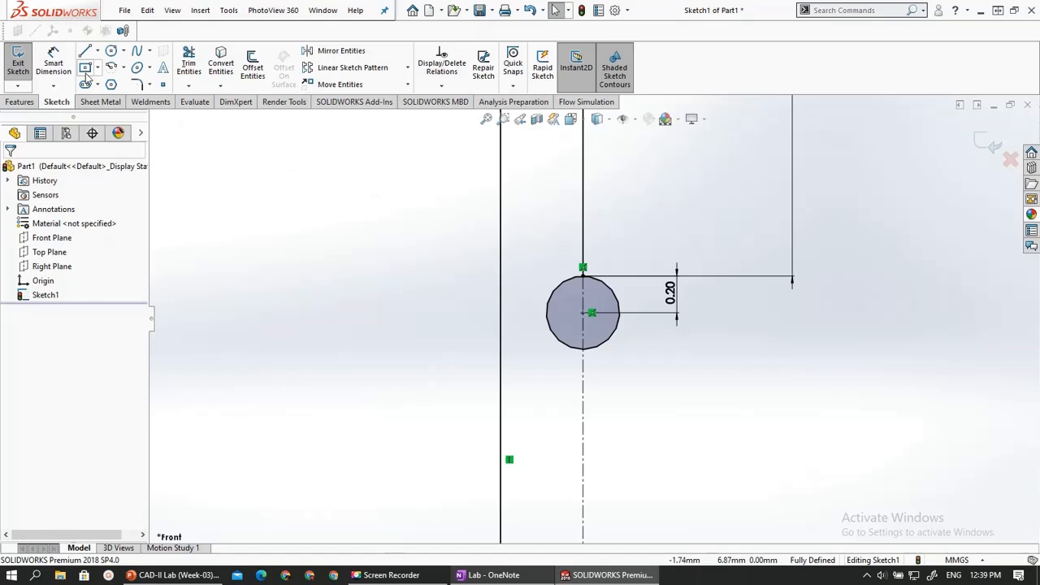
pyautogui.click(188, 65)
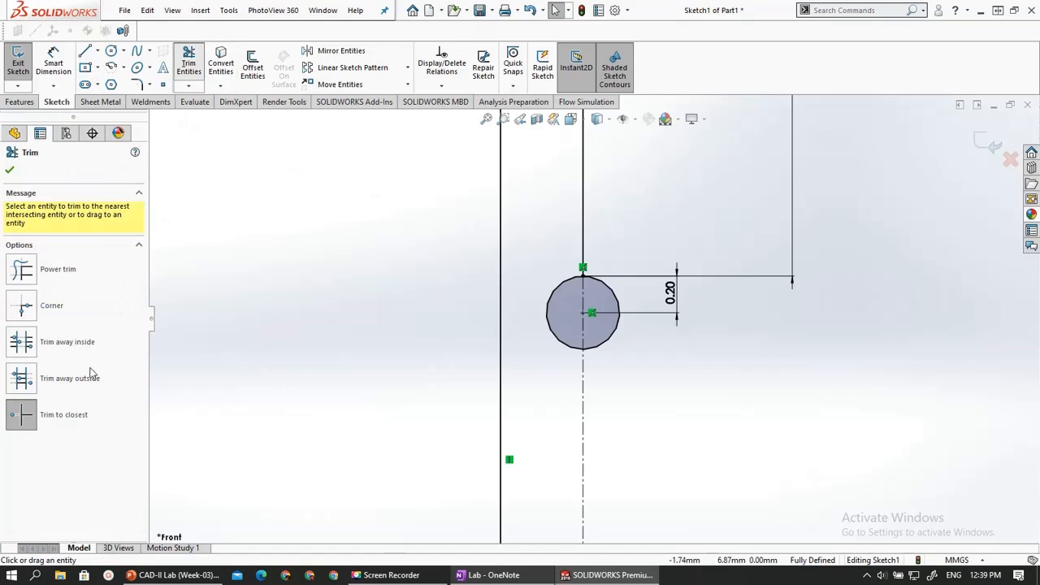
pyautogui.click(552, 299)
pyautogui.scroll(2, 584, 286)
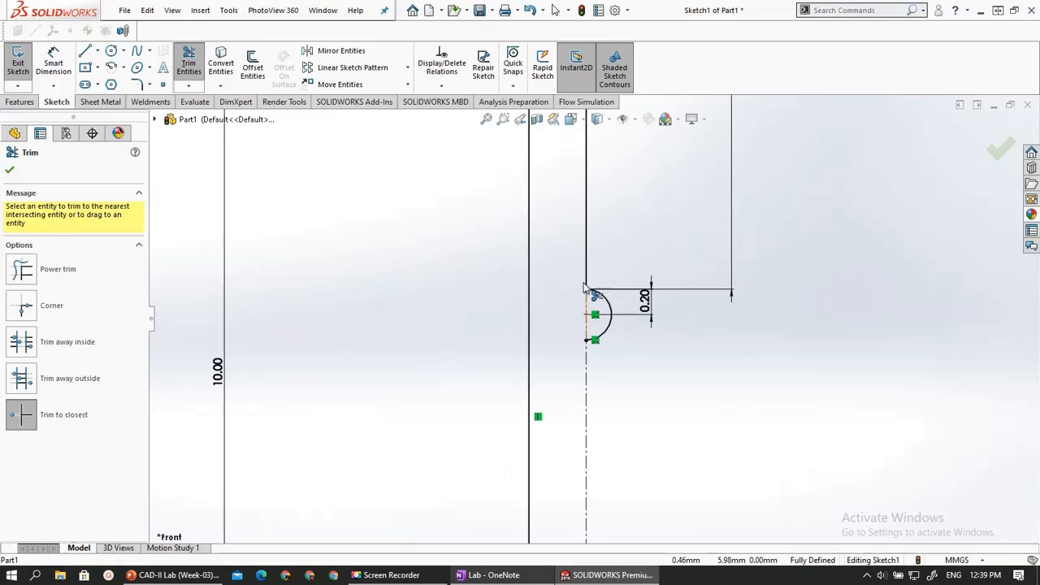
pyautogui.press('Escape')
pyautogui.scroll(2, 591, 325)
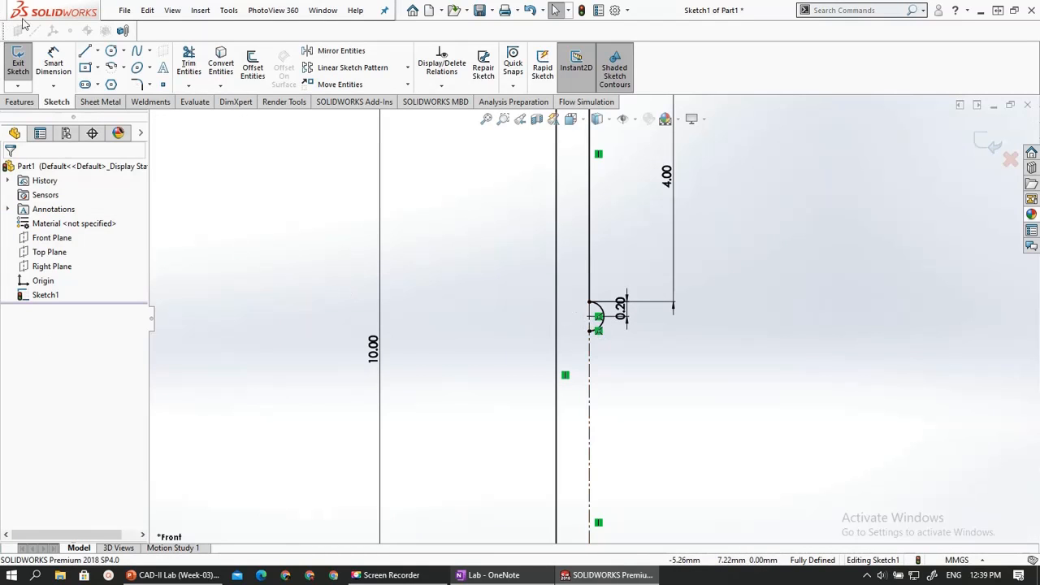
# Draw a circle of about 0.46 mm radius centred on the construction line and passing through the first ridge's lower end
pyautogui.click(590, 366)
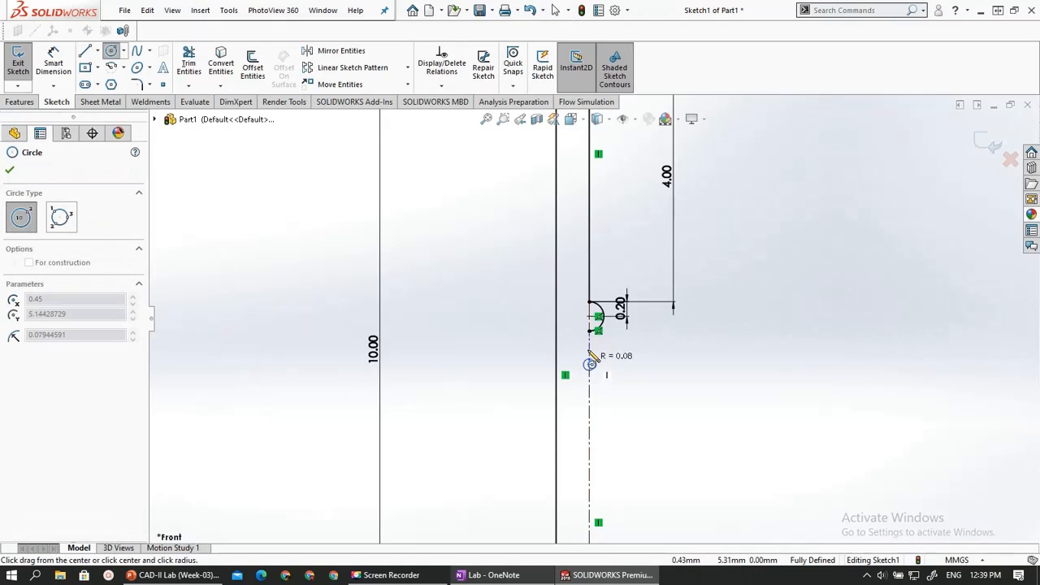
pyautogui.click(591, 332)
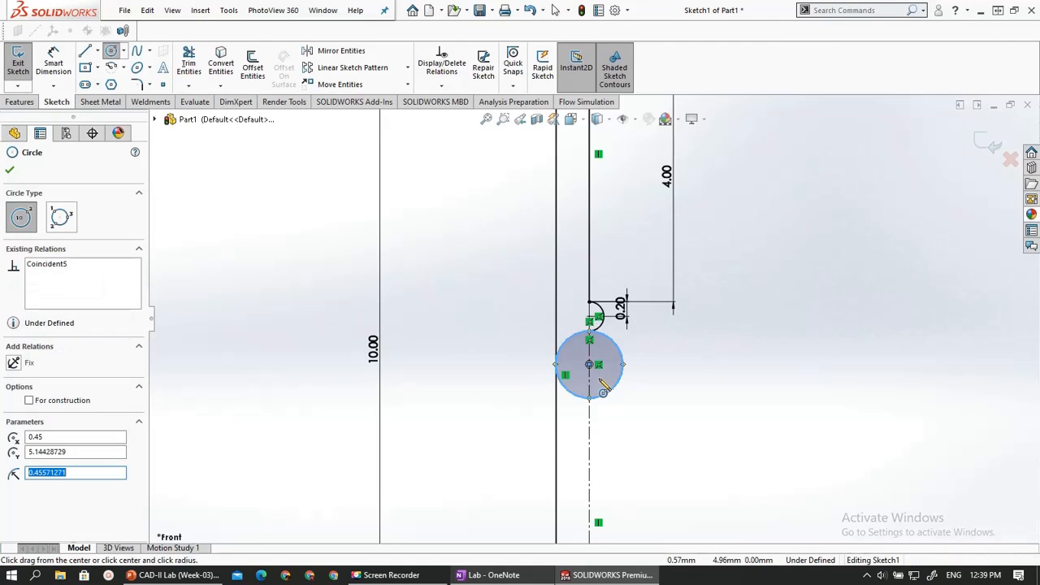
pyautogui.press('Escape')
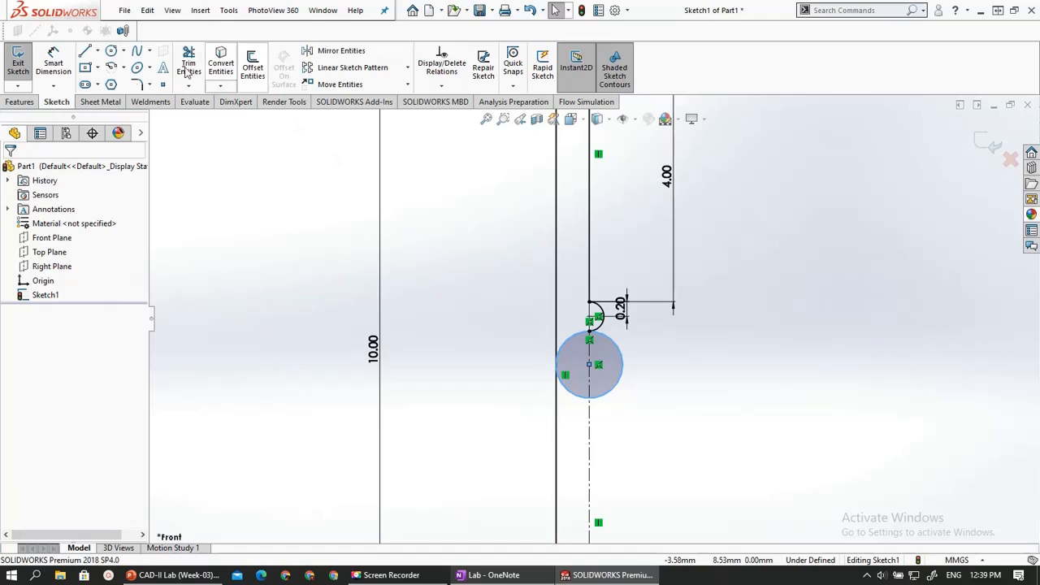
# Dimension the distance from the first ridge's lower end to the second circle's centre to 0.2 mm
pyautogui.click(53, 63)
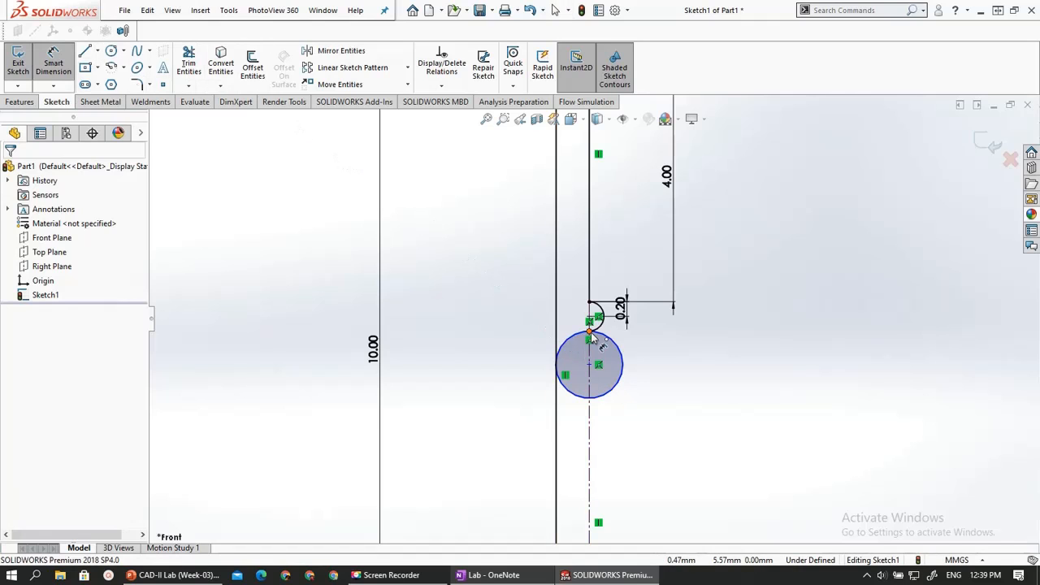
pyautogui.click(597, 367)
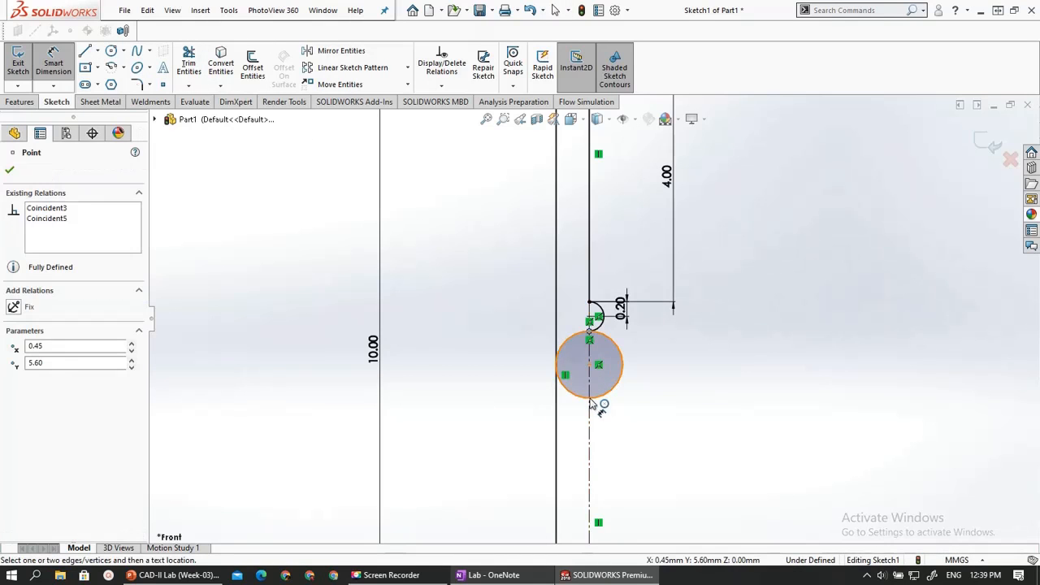
pyautogui.click(594, 365)
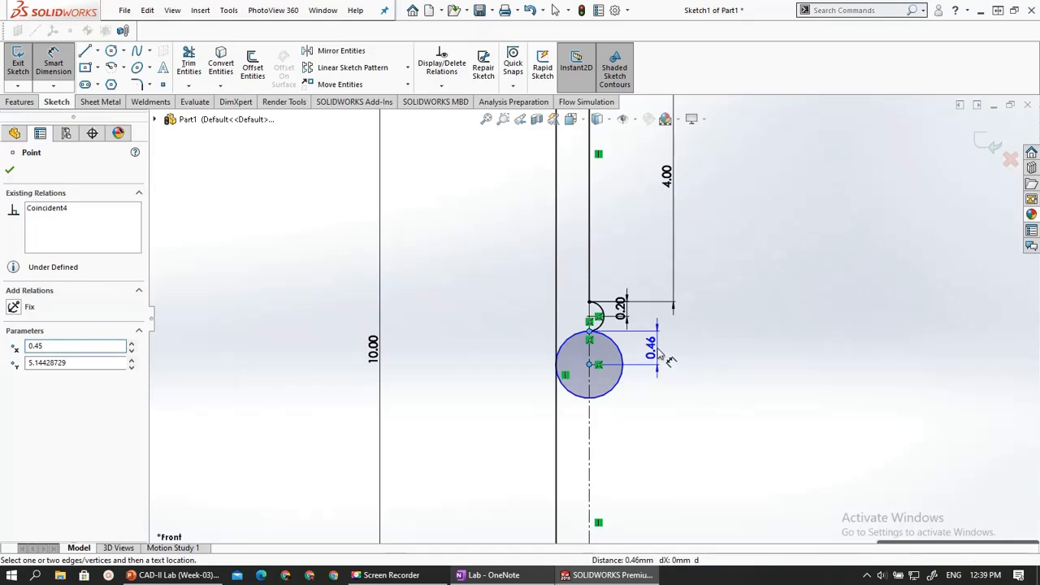
pyautogui.click(664, 356)
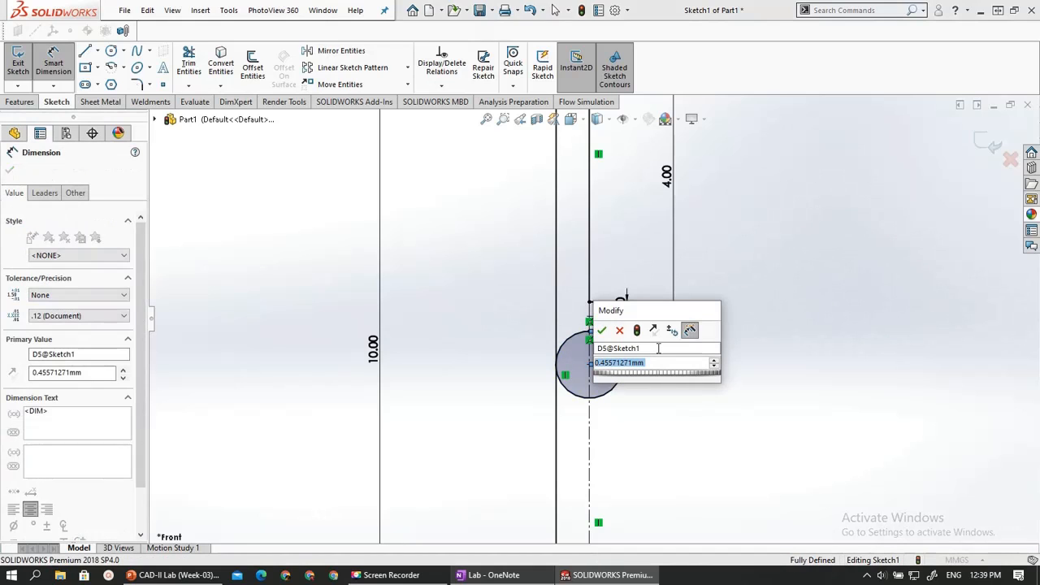
pyautogui.write('0.46')
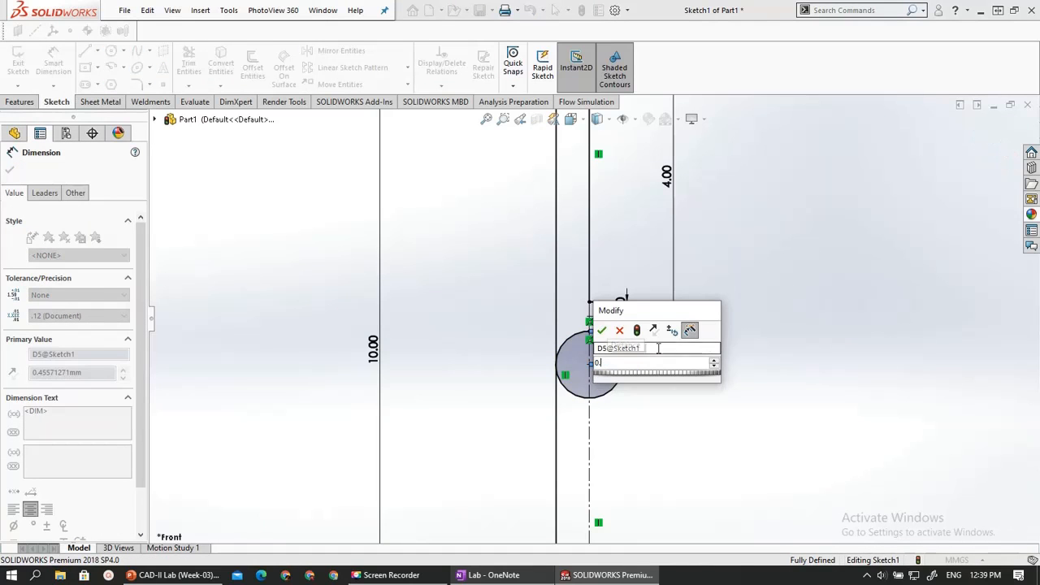
pyautogui.press('Return')
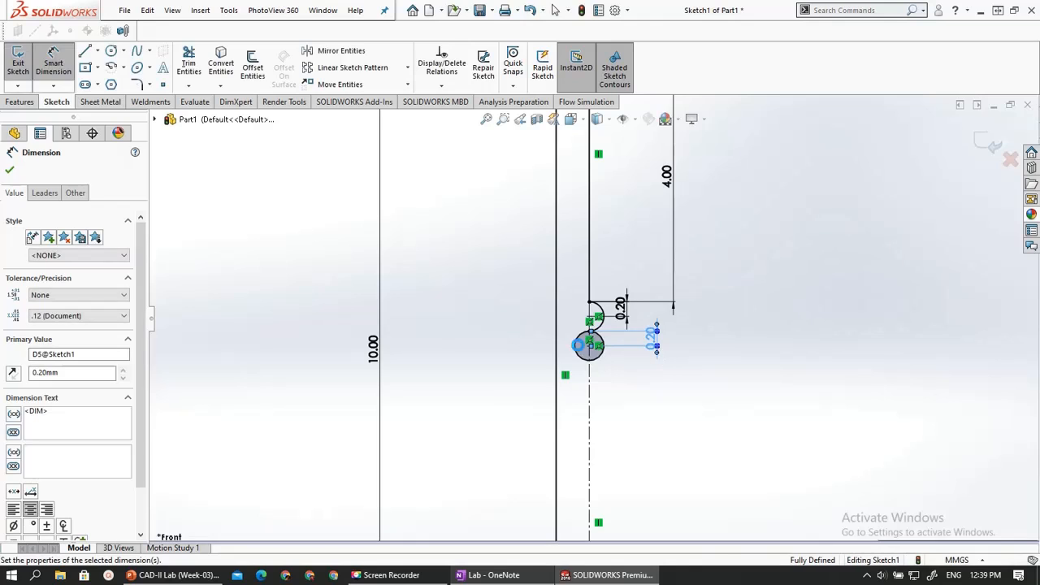
pyautogui.press('Escape')
# Trim away the inner half of the second circle to form the next semicircular ridge
pyautogui.scroll(-2, 582, 351)
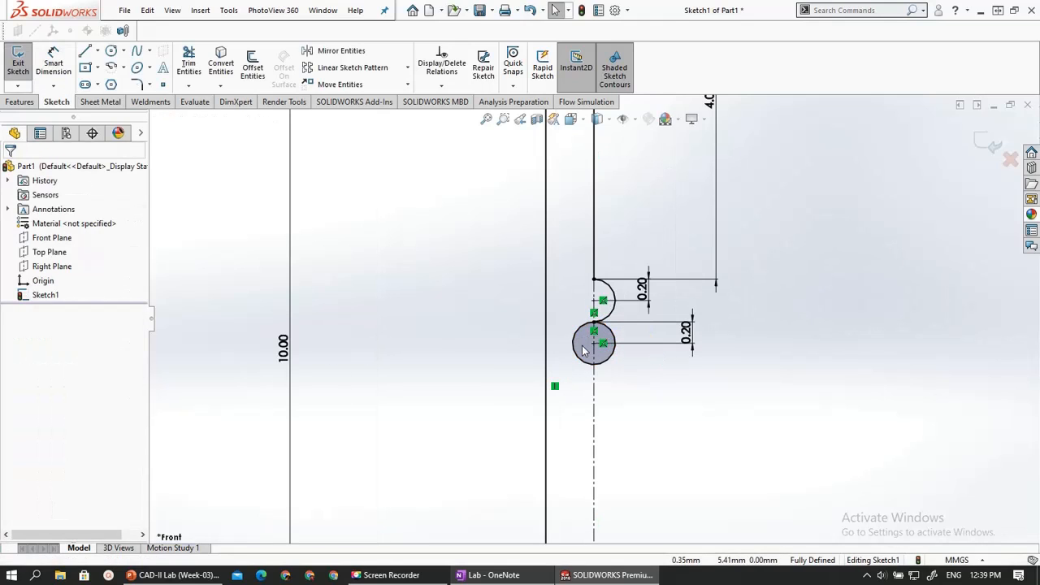
pyautogui.click(187, 65)
pyautogui.scroll(-2, 513, 297)
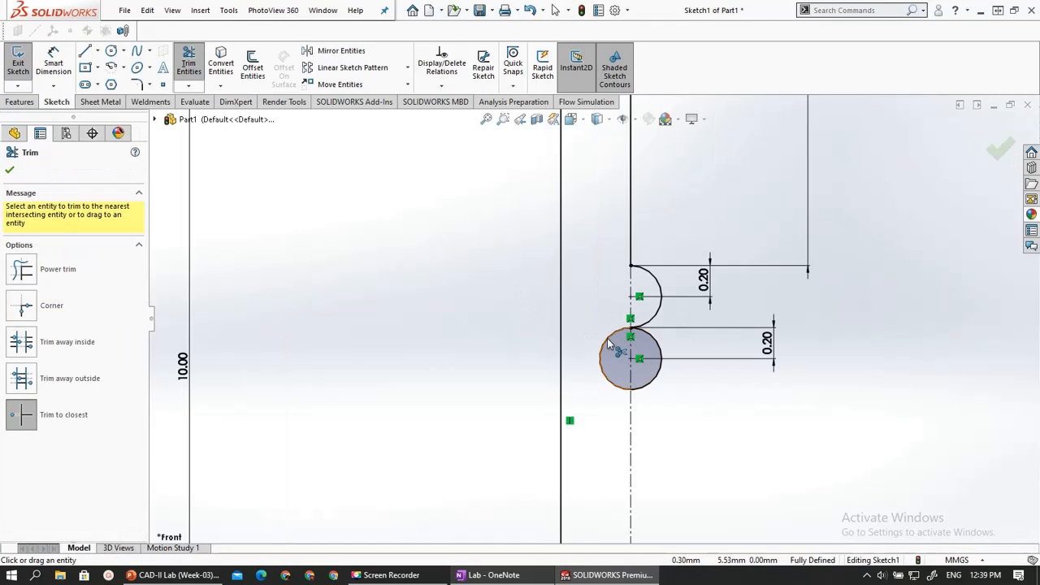
pyautogui.click(608, 340)
pyautogui.scroll(4, 593, 343)
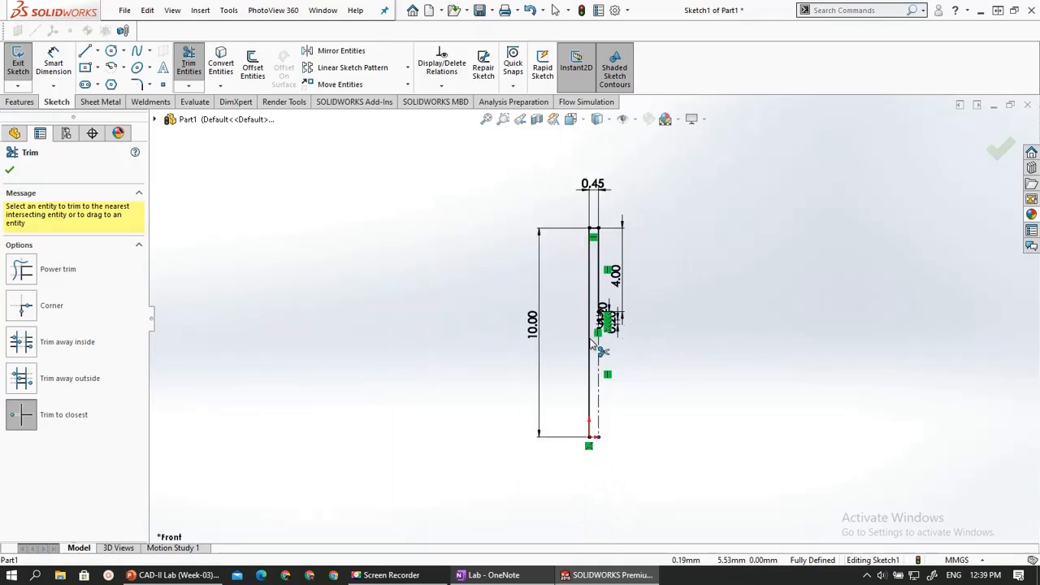
# Try Power trim by sweeping across the profile's vertical lines and the ridge below them
pyautogui.scroll(2, 590, 339)
pyautogui.click(25, 272)
pyautogui.scroll(-2, 420, 319)
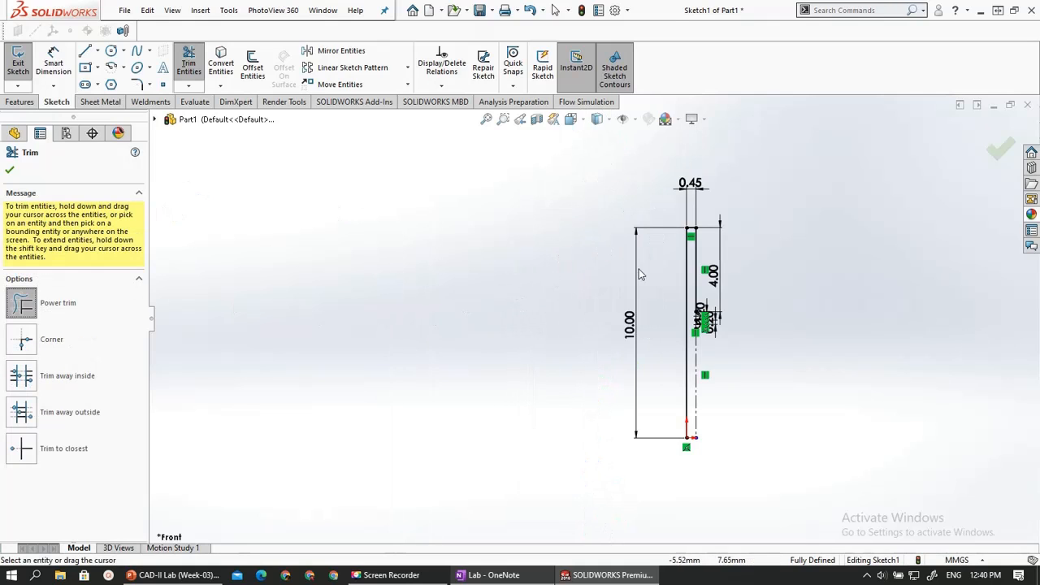
pyautogui.moveTo(727, 258)
pyautogui.mouseDown()
pyautogui.moveTo(659, 295)
pyautogui.moveTo(887, 379)
pyautogui.moveTo(809, 401)
pyautogui.mouseUp()
pyautogui.moveTo(829, 238); pyautogui.dragTo(689, 247)
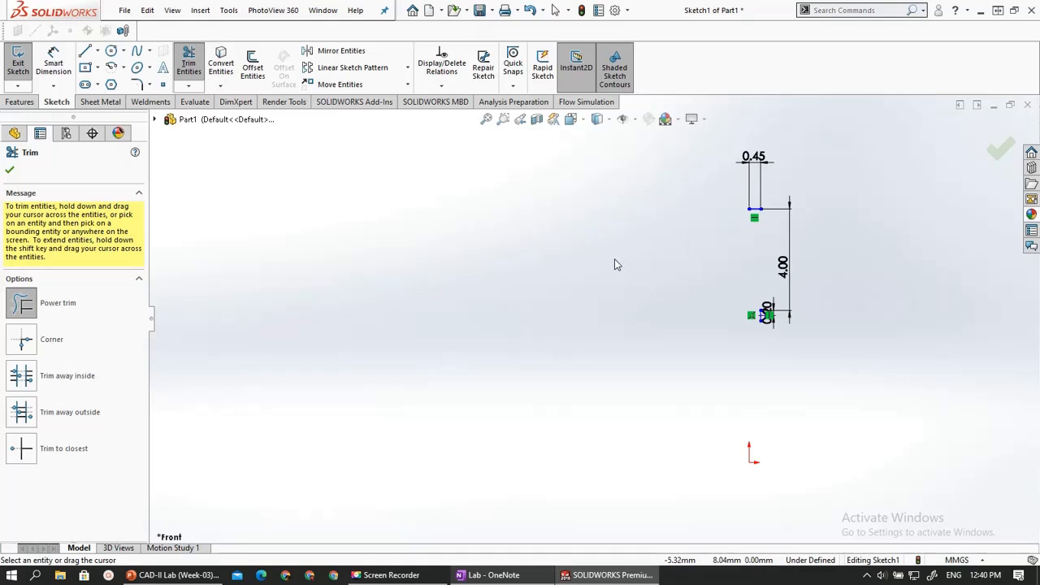
# Undo the power trims, the second circle's trim and its 0.2 mm dimension value
pyautogui.hotkey('ctrl', 'z')
pyautogui.hotkey('ctrl', 'z')
pyautogui.hotkey('ctrl', 'z')
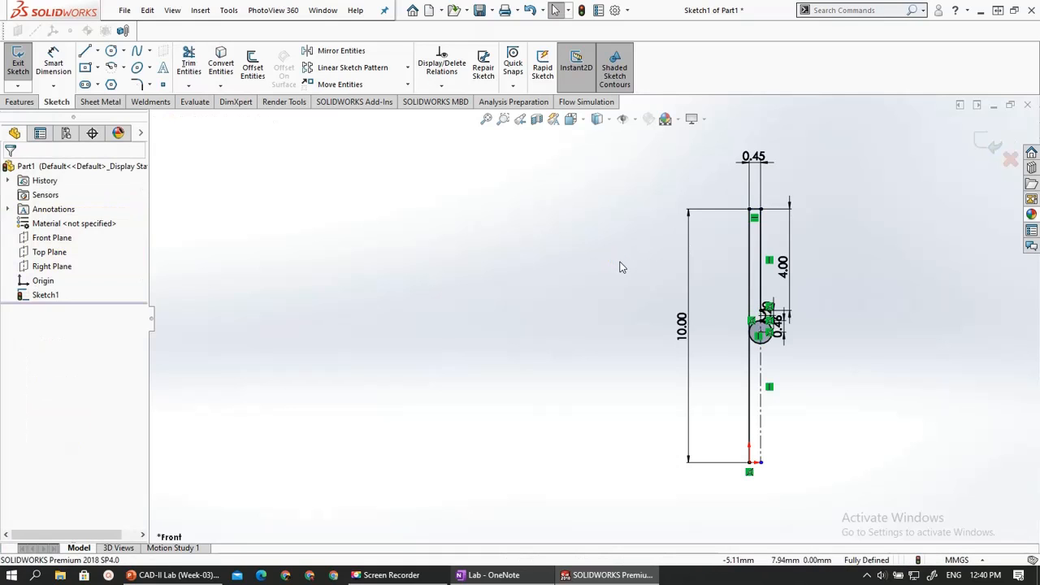
# Undo the sketch changes back to the untrimmed first circle, removing the second circle and the vertical centerline
pyautogui.hotkey('ctrl', 'z')
pyautogui.hotkey('ctrl', 'z')
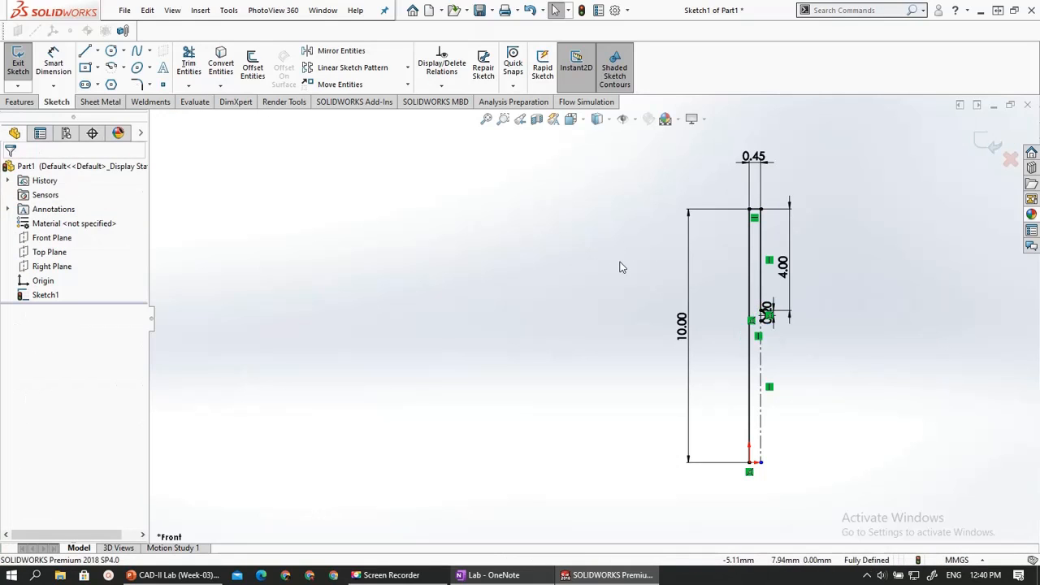
pyautogui.hotkey('ctrl', 'z')
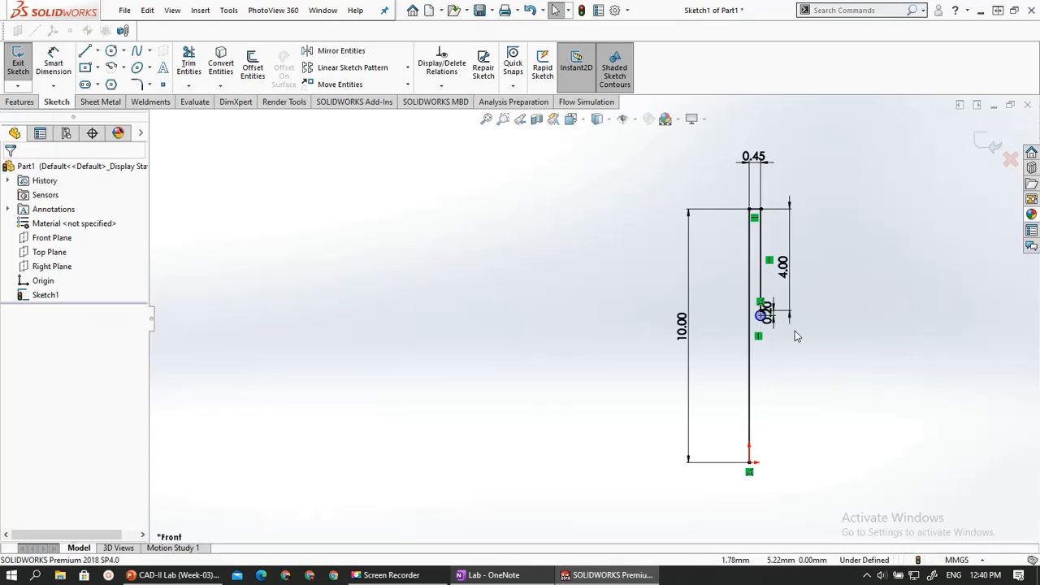
pyautogui.hotkey('ctrl', 'z')
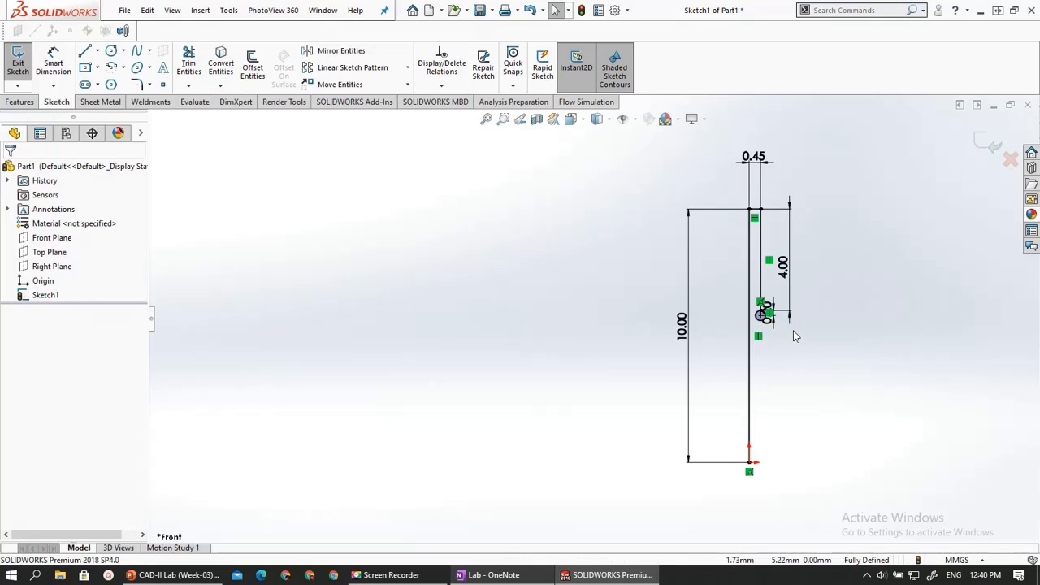
pyautogui.scroll(-5, 784, 330)
pyautogui.scroll(-4, 739, 304)
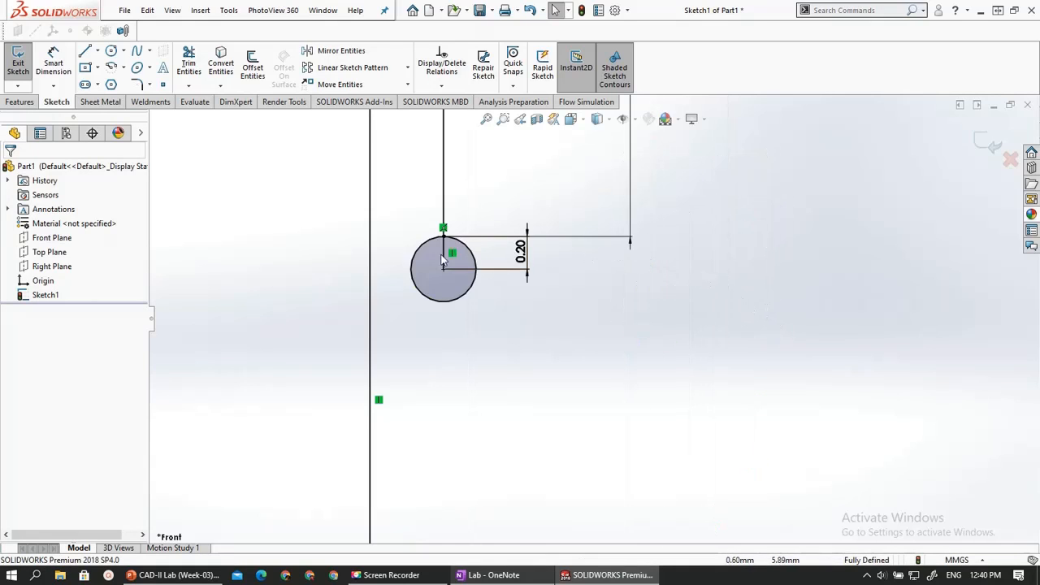
# Redo the undone sketch changes to restore the vertical centerline, both semicircular ridges and the second 0.2 mm dimension
pyautogui.hotkey('ctrl', 'y')
pyautogui.hotkey('ctrl', 'y')
pyautogui.hotkey('ctrl', 'y')
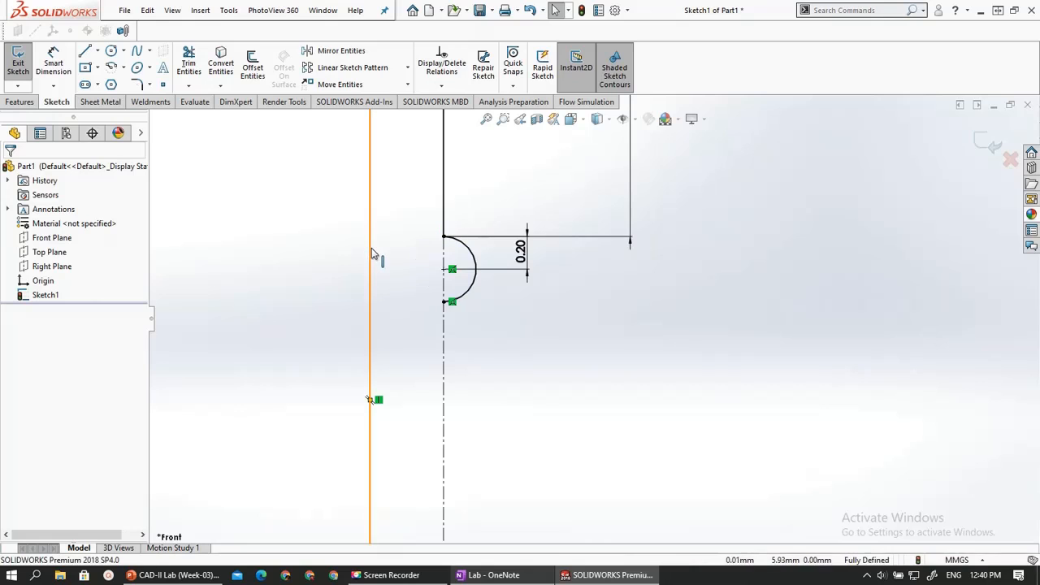
pyautogui.hotkey('ctrl', 'y')
pyautogui.hotkey('ctrl', 'y')
pyautogui.hotkey('ctrl', 'y')
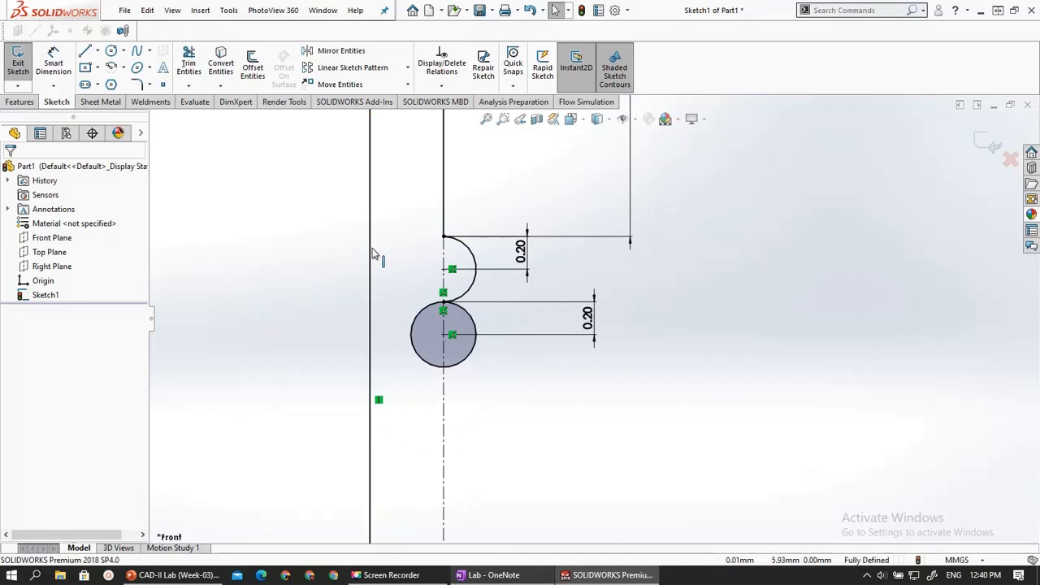
pyautogui.hotkey('ctrl', 'y')
pyautogui.scroll(-2, 486, 307)
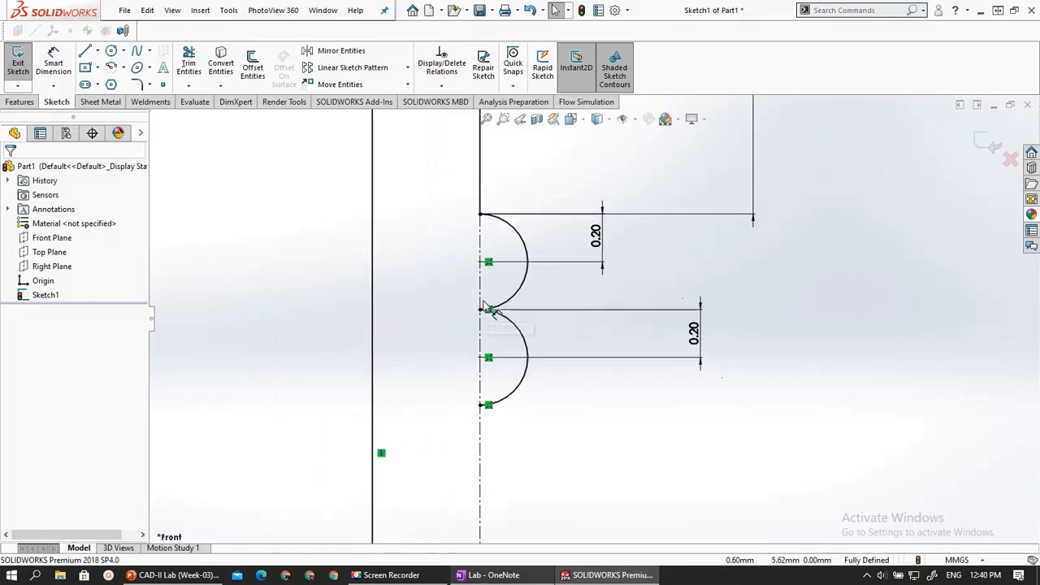
pyautogui.scroll(5, 487, 305)
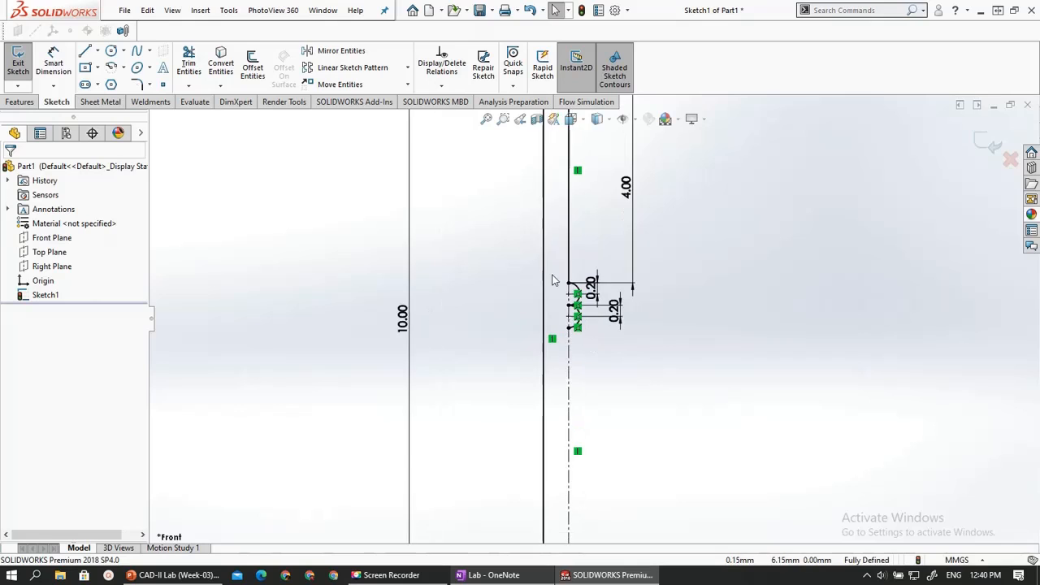
pyautogui.scroll(2, 569, 325)
pyautogui.scroll(1, 582, 381)
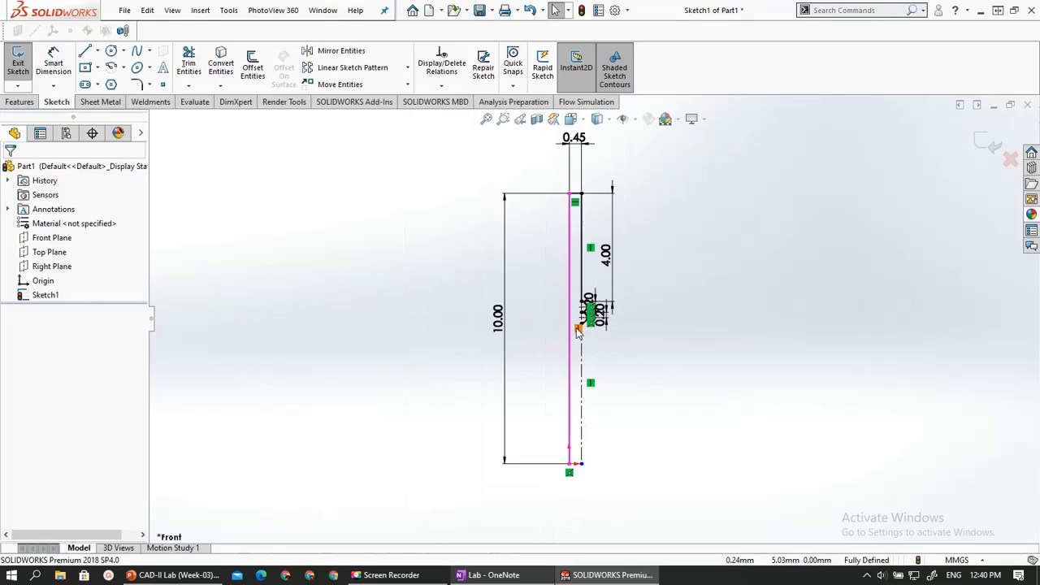
pyautogui.scroll(2, 576, 333)
pyautogui.scroll(-1, 578, 337)
pyautogui.scroll(-1, 578, 337)
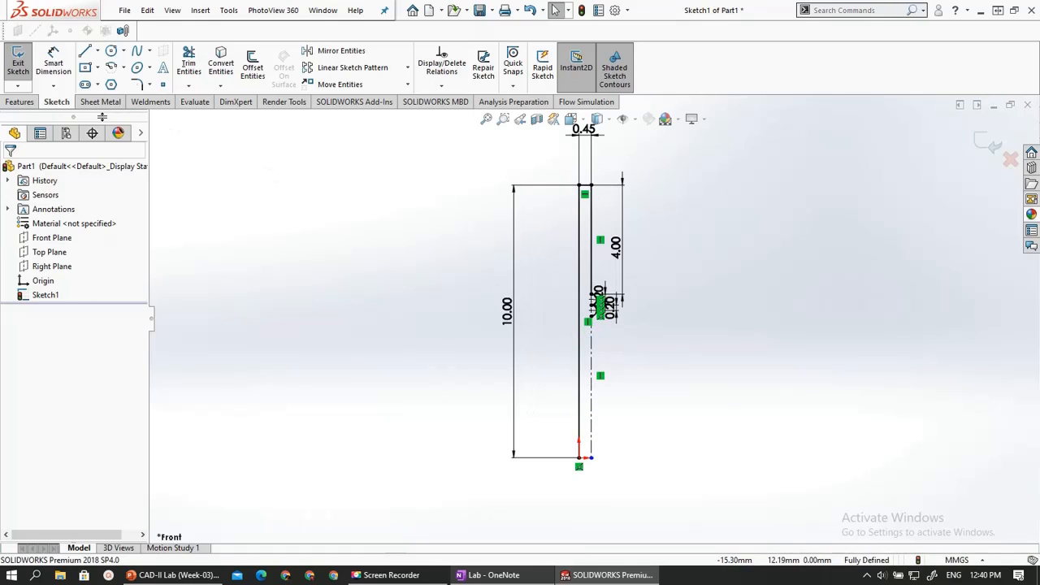
# Draw a horizontal centerline across the profile below the ridges, about 4.3 mm above the origin
pyautogui.click(97, 55)
pyautogui.click(114, 84)
pyautogui.click(459, 341)
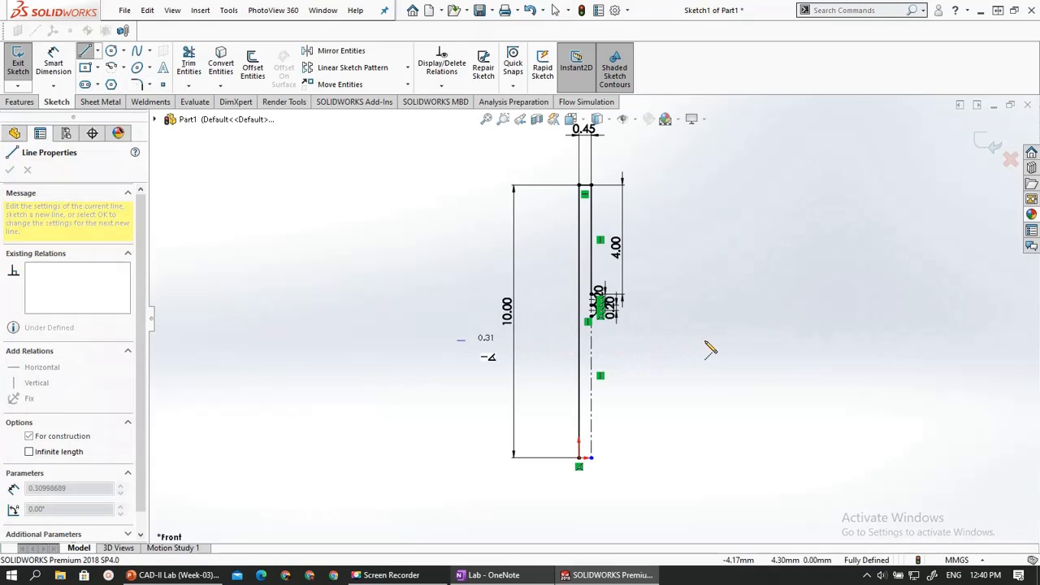
pyautogui.click(724, 340)
pyautogui.press('Escape')
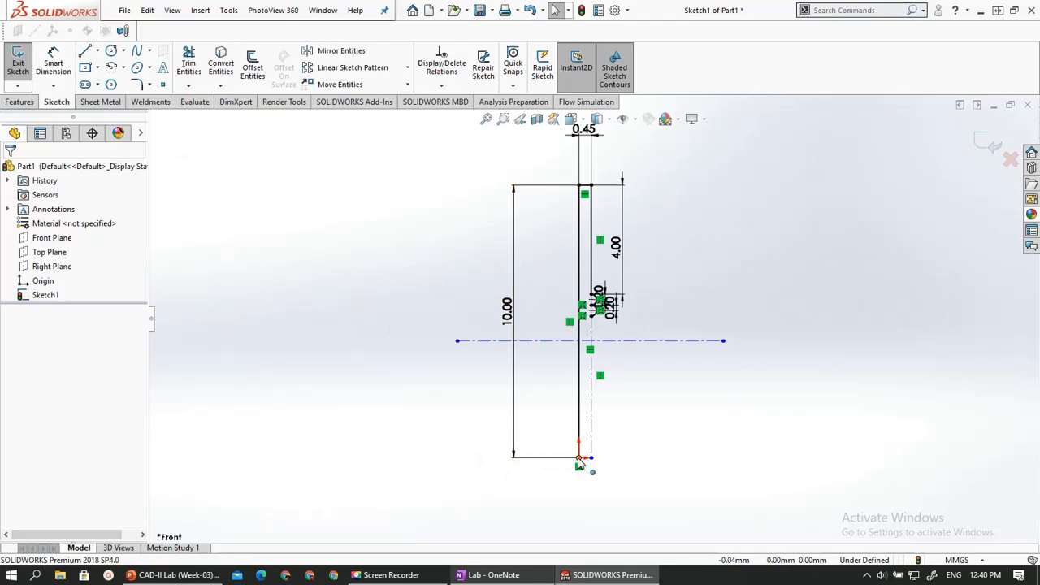
# Dimension the horizontal centerline's height above the origin to 5 mm
pyautogui.click(458, 342)
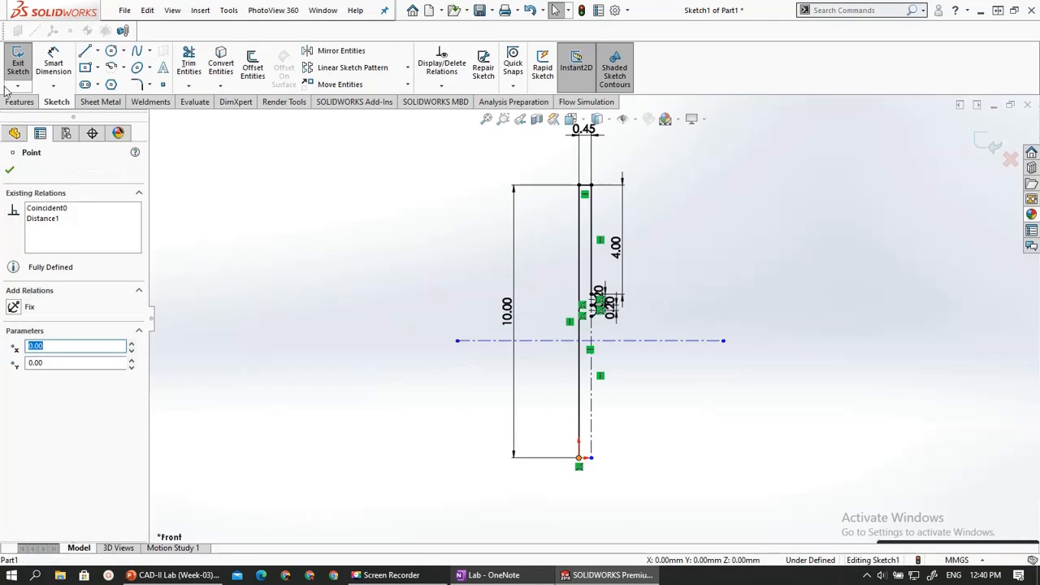
pyautogui.click(54, 68)
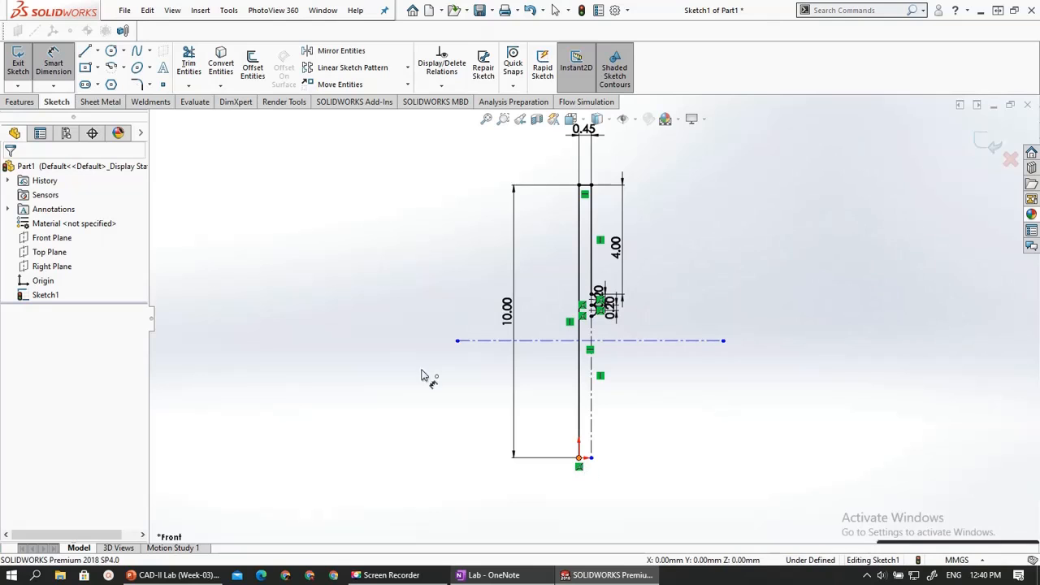
pyautogui.click(458, 342)
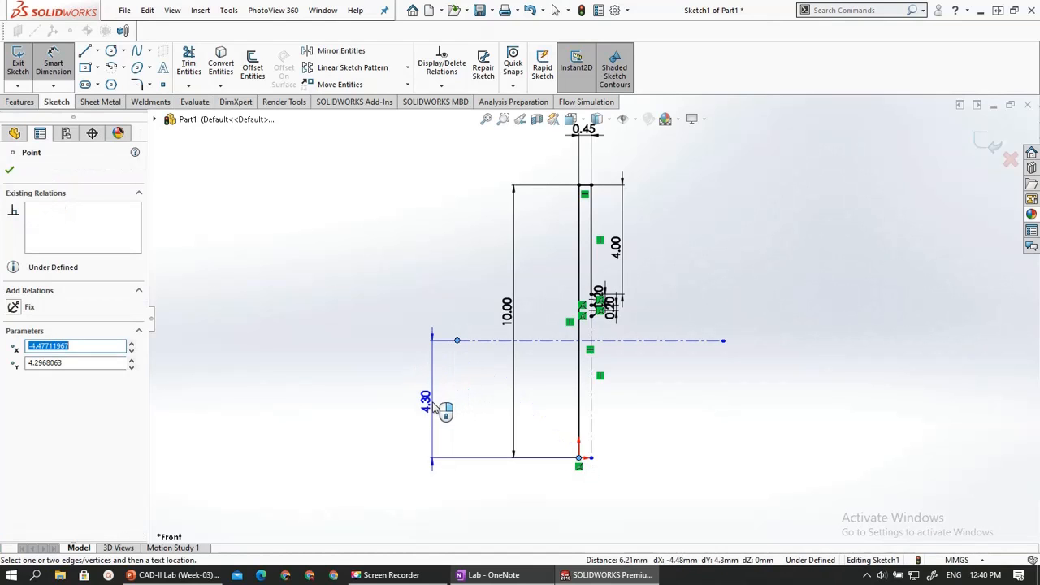
pyautogui.click(434, 404)
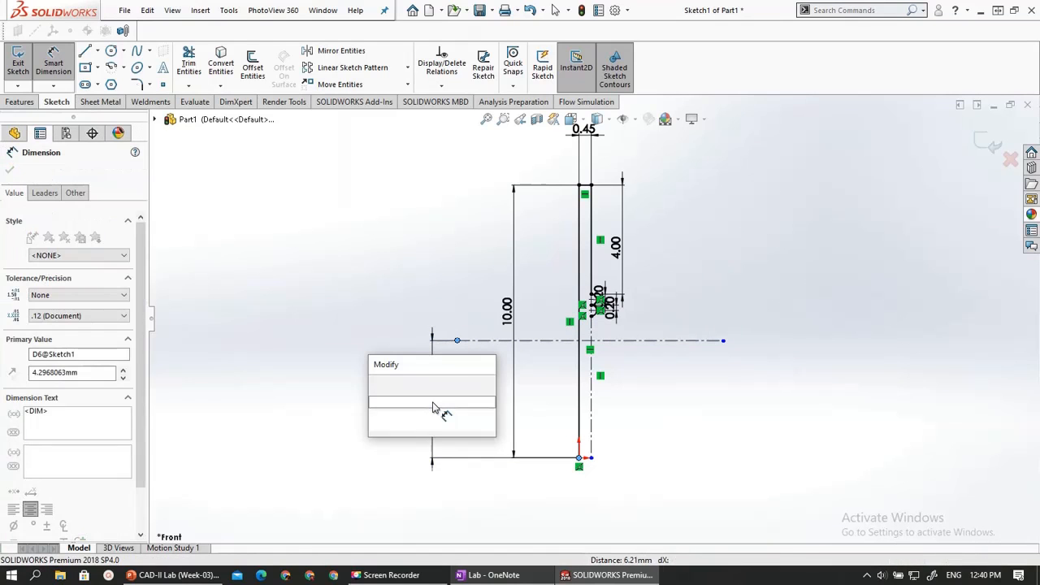
pyautogui.write('5')
pyautogui.press('Return')
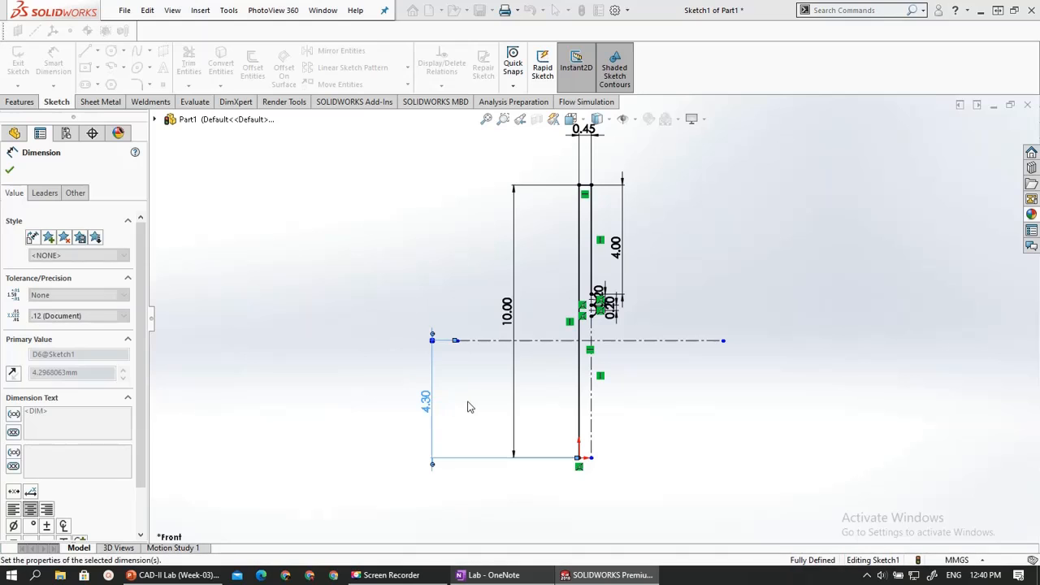
pyautogui.press('Escape')
pyautogui.scroll(1, 591, 290)
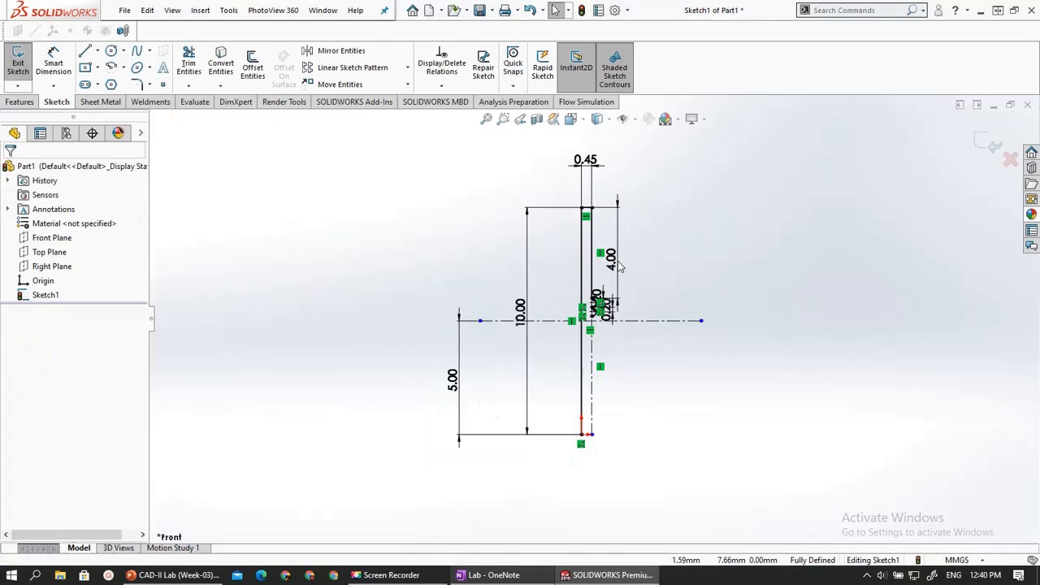
# Select the upper profile lines, both ridges and the vertical centerline, and mirror them with Mirror Entities
pyautogui.scroll(2, 615, 265)
pyautogui.scroll(-2, 618, 261)
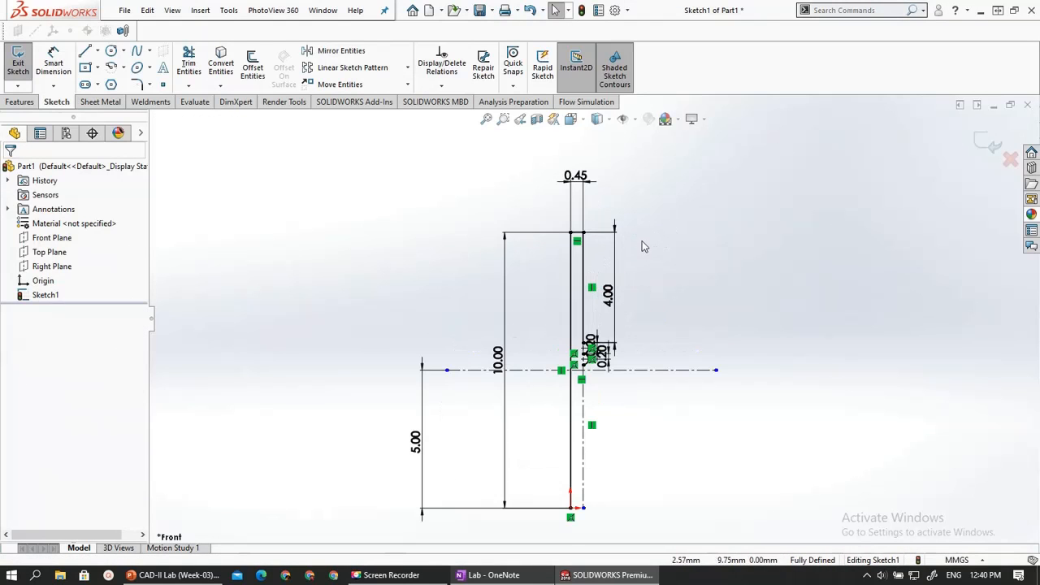
pyautogui.scroll(-1, 644, 239)
pyautogui.moveTo(655, 226); pyautogui.dragTo(564, 398)
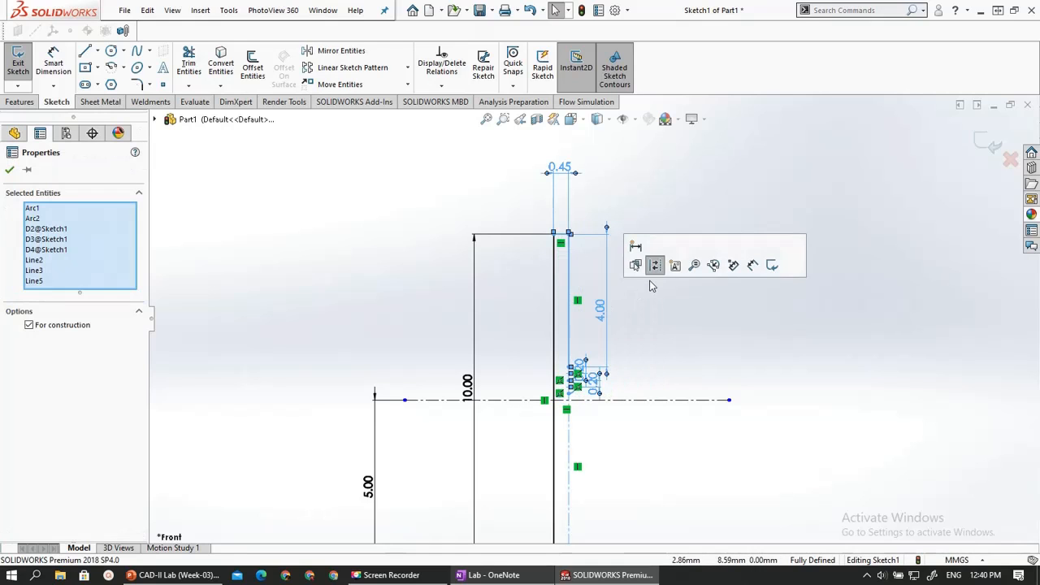
pyautogui.click(328, 52)
pyautogui.press('f')
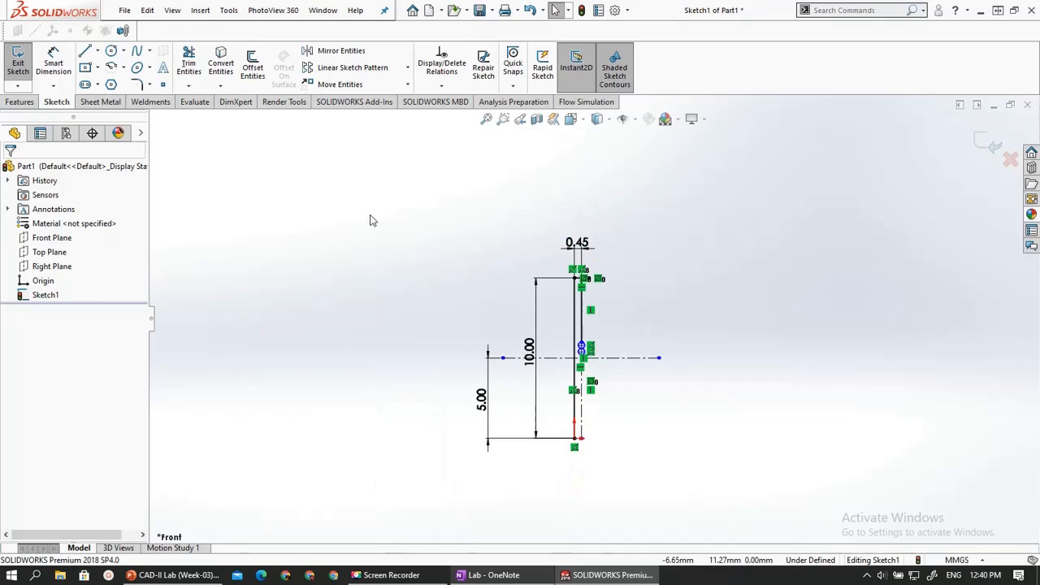
pyautogui.scroll(-2, 550, 379)
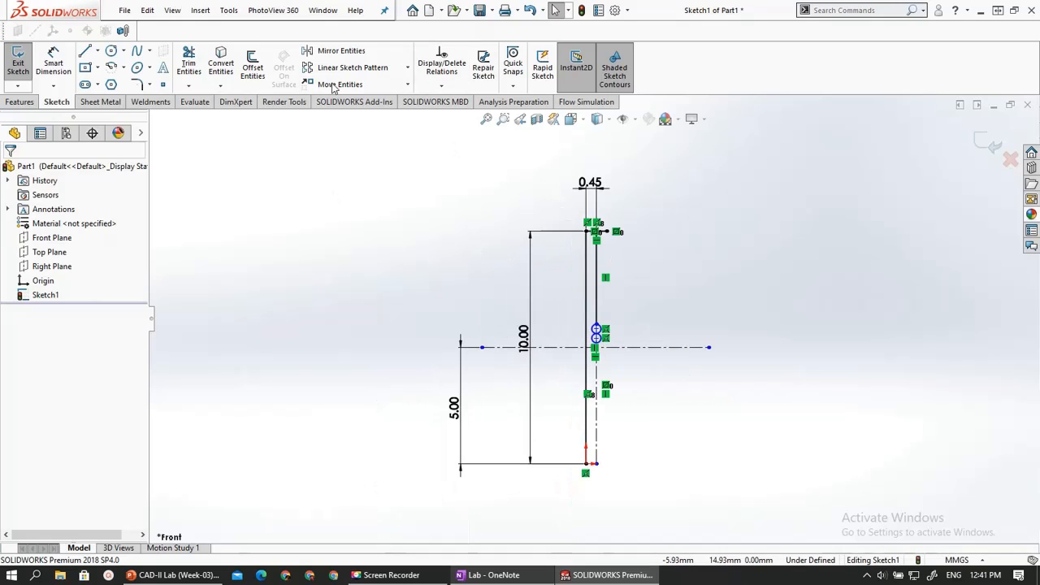
pyautogui.scroll(-2, 659, 396)
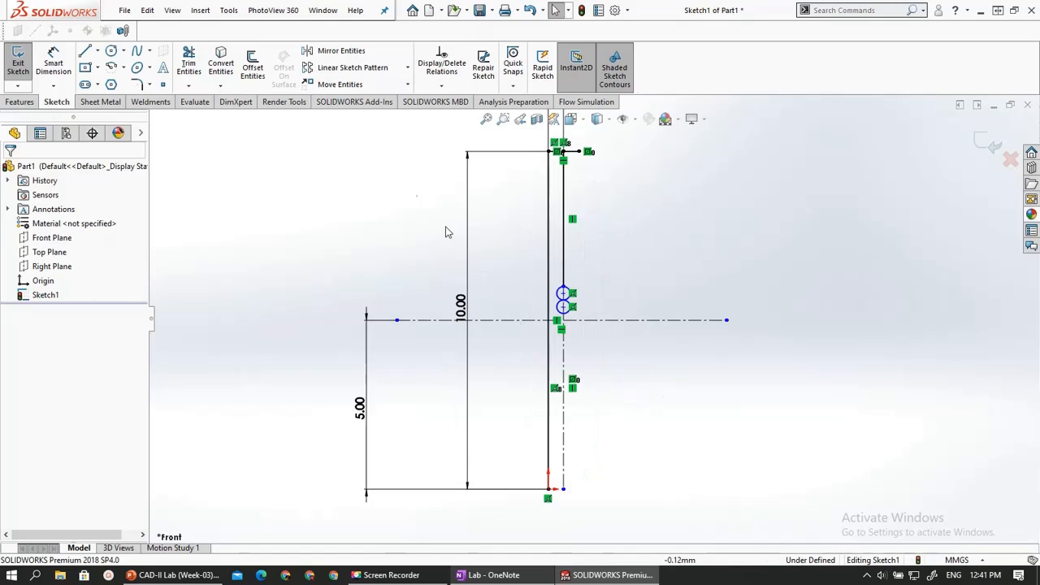
# Mirror the upper profile lines, ridge arcs and vertical centerline about the horizontal centerline, keeping the originals
pyautogui.click(325, 52)
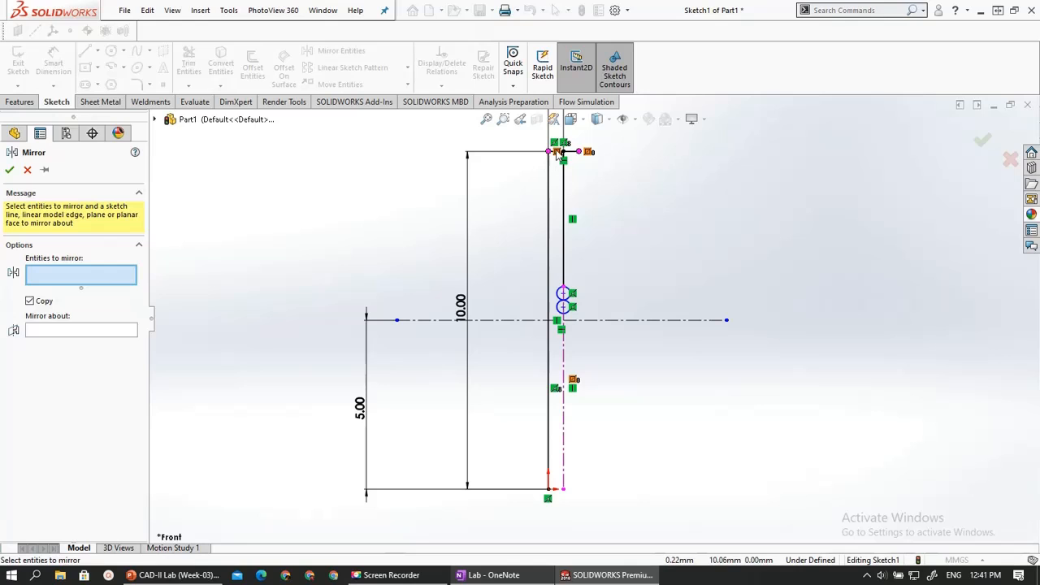
pyautogui.moveTo(624, 136)
pyautogui.mouseDown()
pyautogui.moveTo(566, 255)
pyautogui.moveTo(558, 317)
pyautogui.mouseUp()
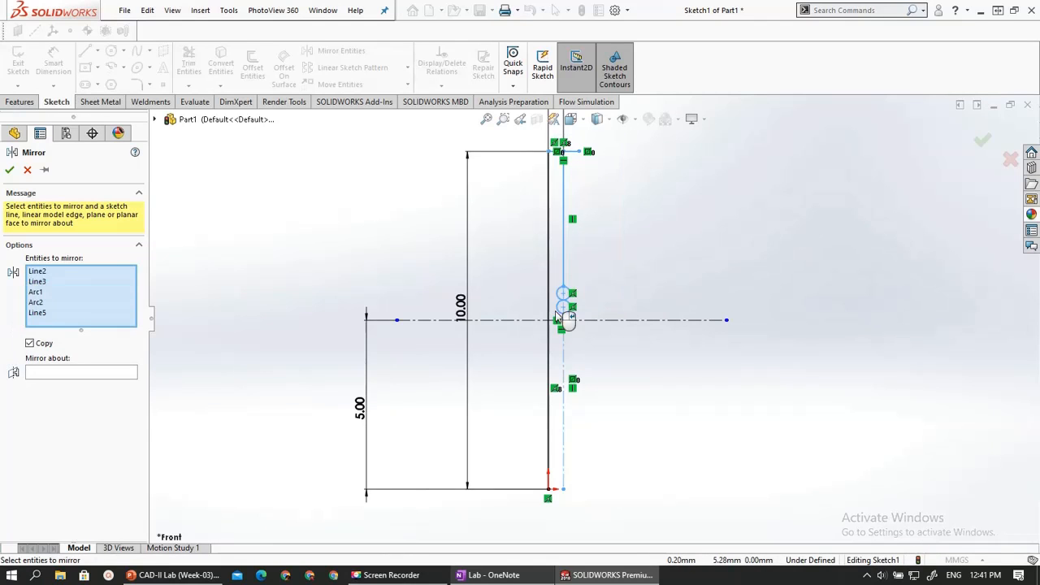
pyautogui.click(43, 374)
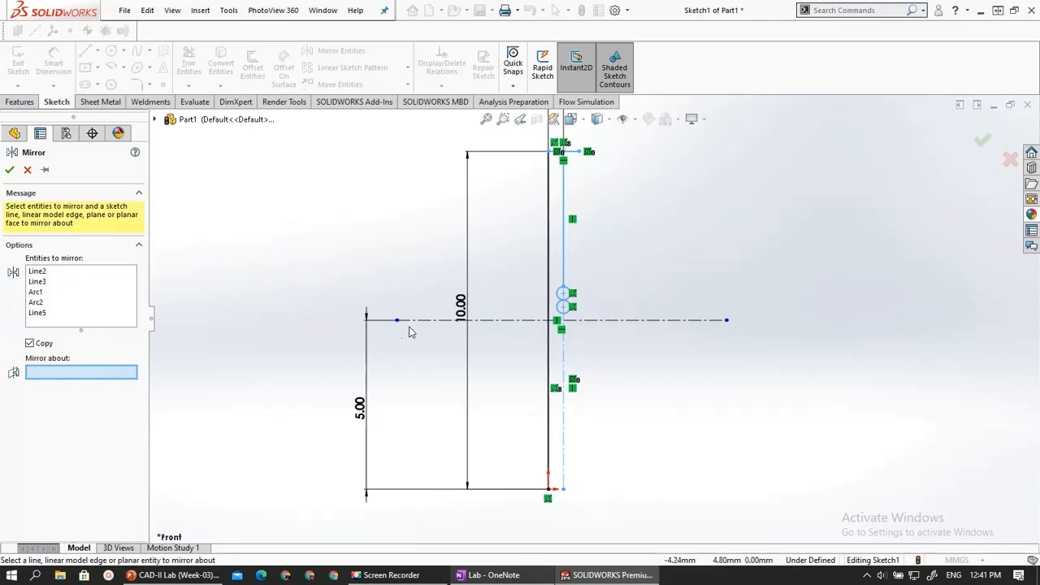
pyautogui.click(423, 322)
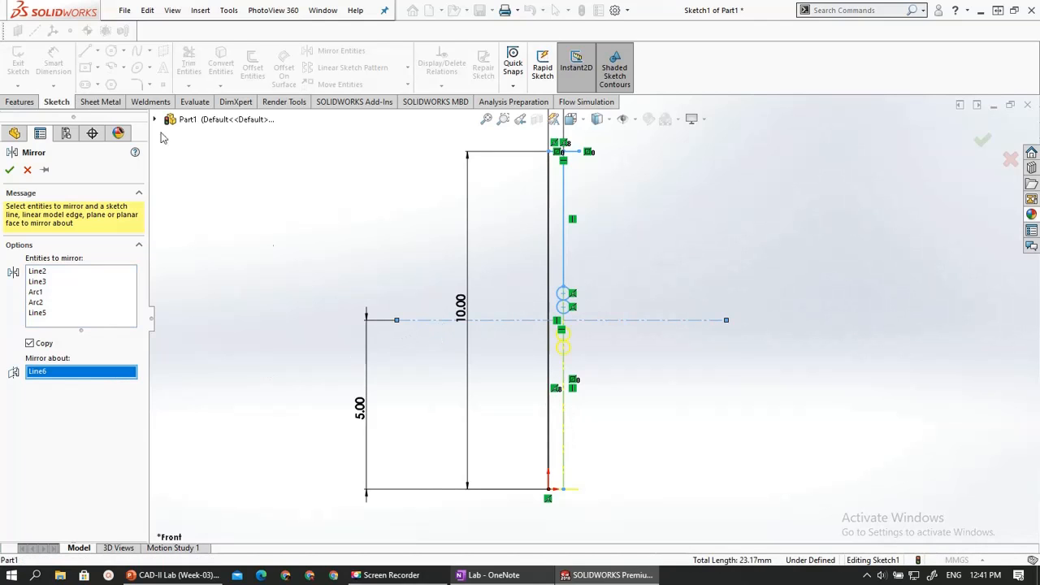
pyautogui.click(9, 169)
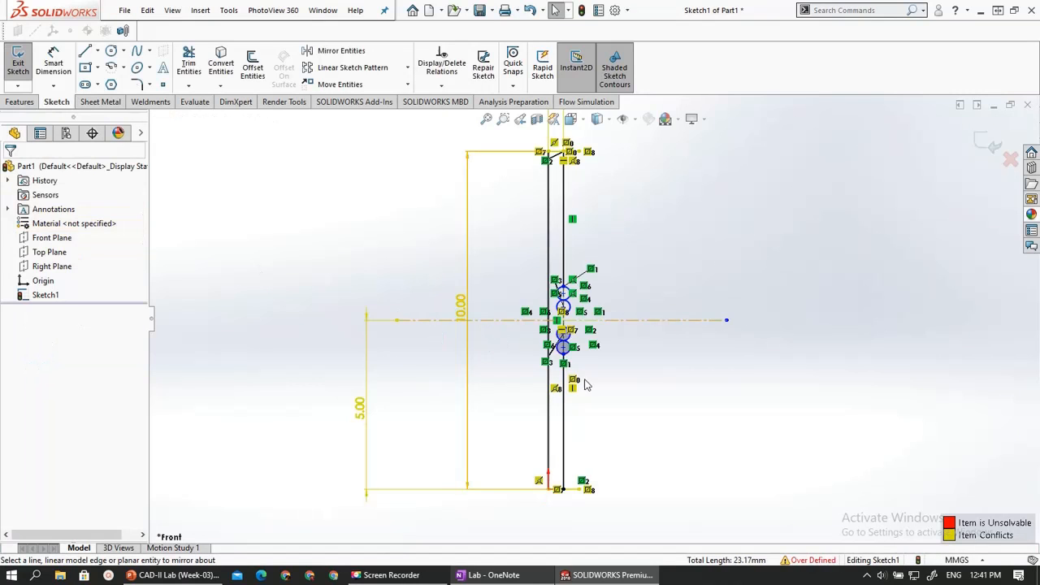
pyautogui.scroll(-6, 524, 286)
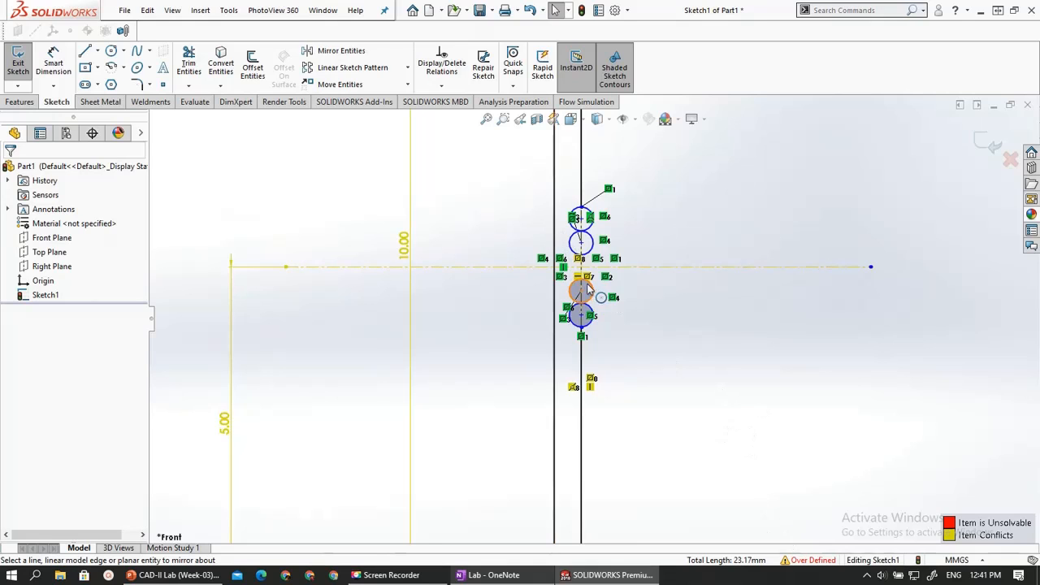
pyautogui.click(189, 65)
pyautogui.scroll(-4, 574, 226)
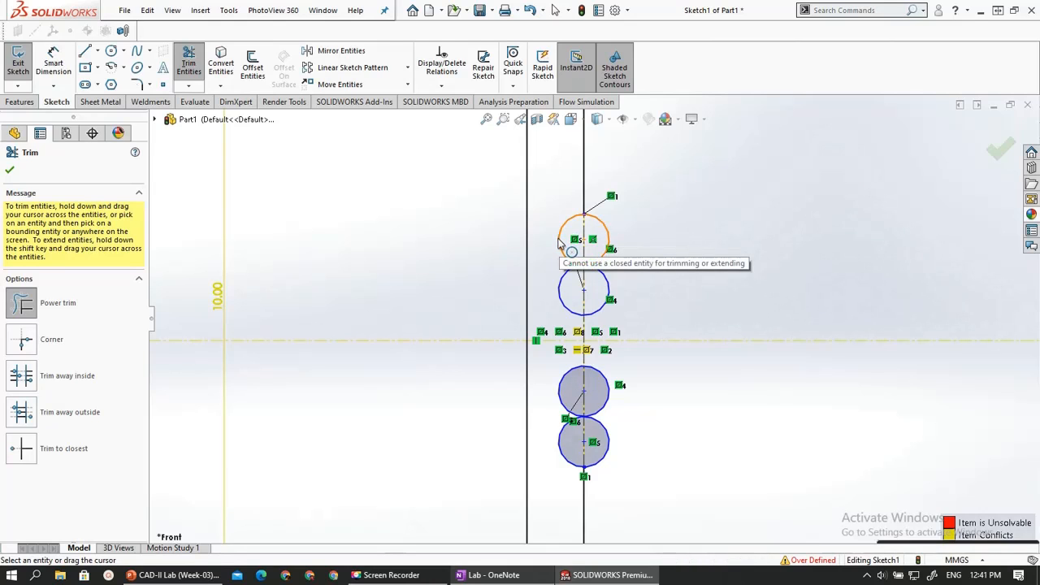
pyautogui.scroll(2, 581, 252)
pyautogui.scroll(-2, 591, 287)
pyautogui.press('Escape')
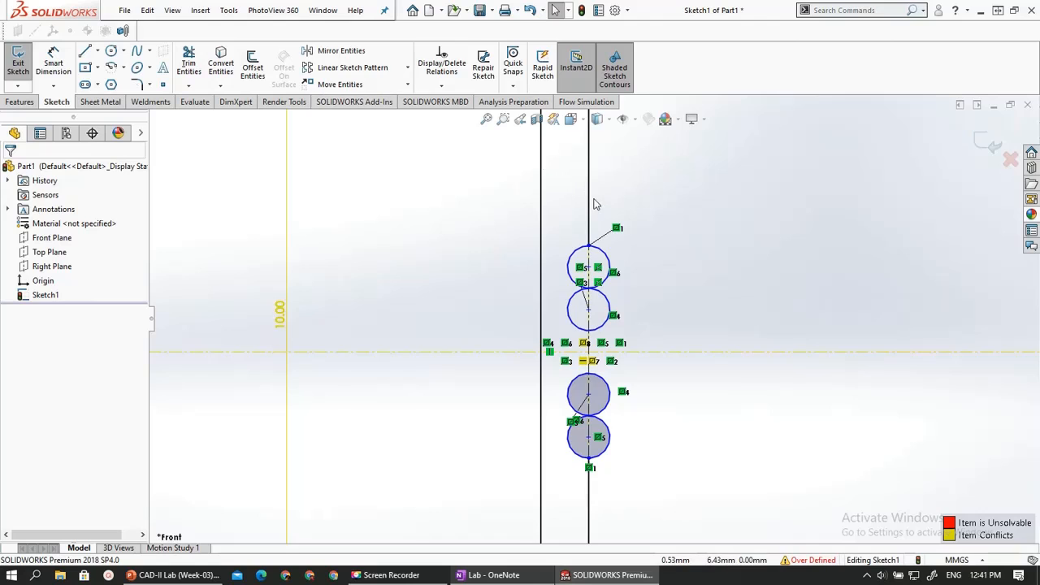
# Try to draw a vertical line from the uppermost circle's top point to the lowest circle's bottom point
pyautogui.scroll(2, 597, 203)
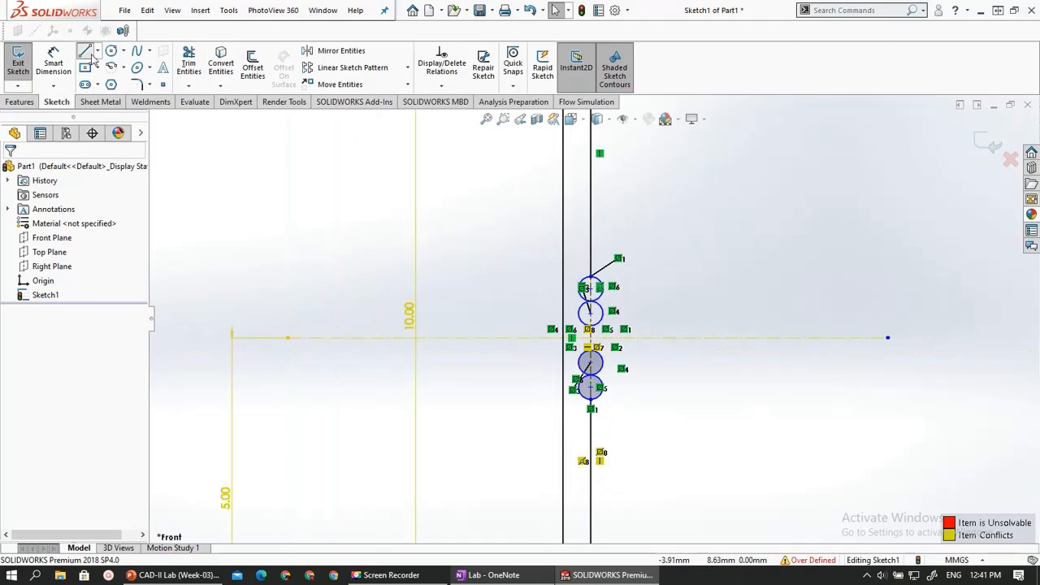
pyautogui.click(591, 276)
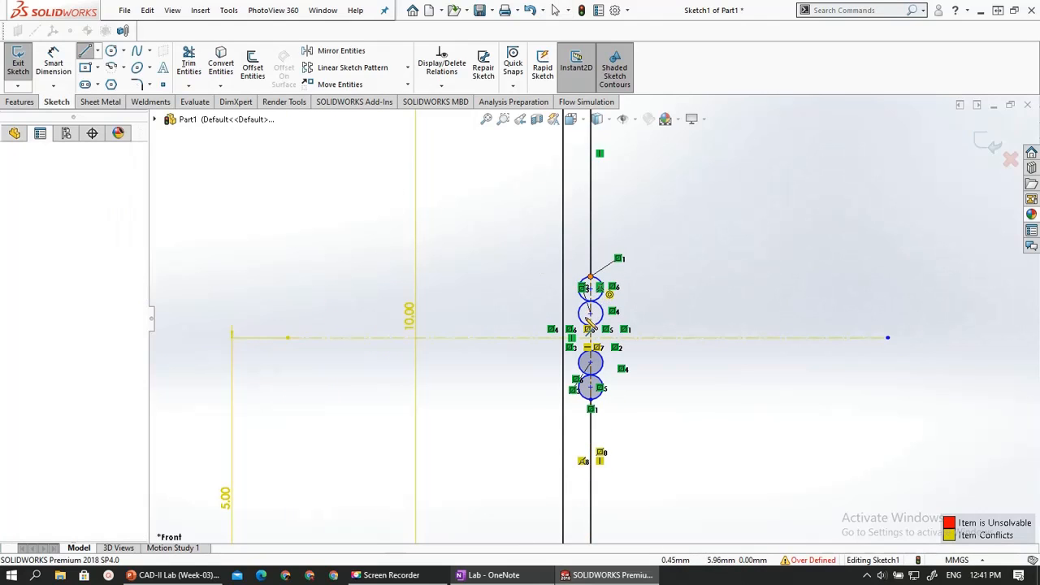
pyautogui.click(591, 399)
pyautogui.press('Escape')
pyautogui.scroll(-3, 582, 392)
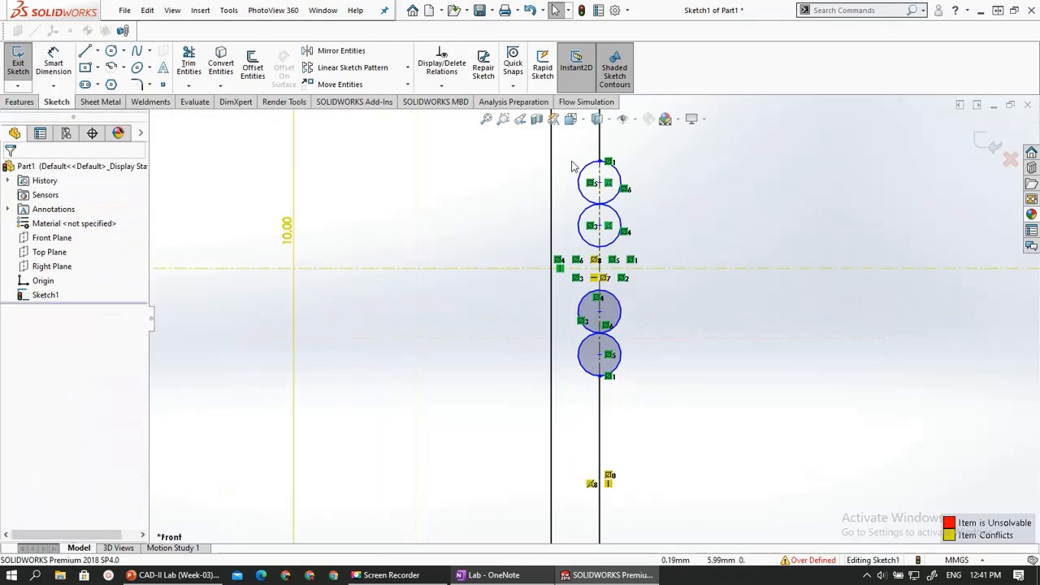
pyautogui.scroll(-3, 572, 167)
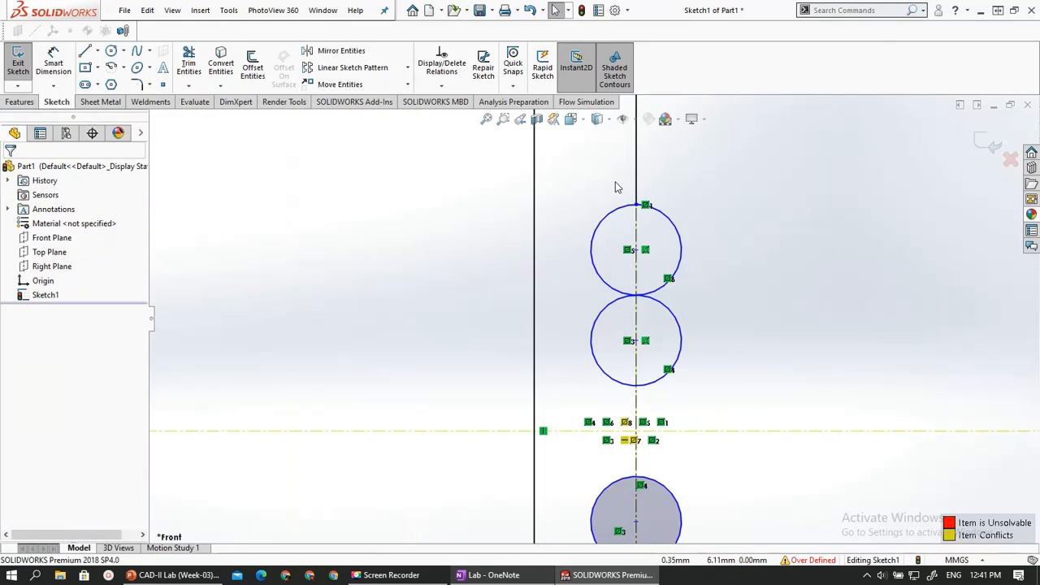
# Trim away the inner halves of all four ridge circles, leaving semicircles projecting outward from the vertical profile line
pyautogui.click(640, 229)
pyautogui.scroll(3, 640, 228)
pyautogui.scroll(-2, 635, 251)
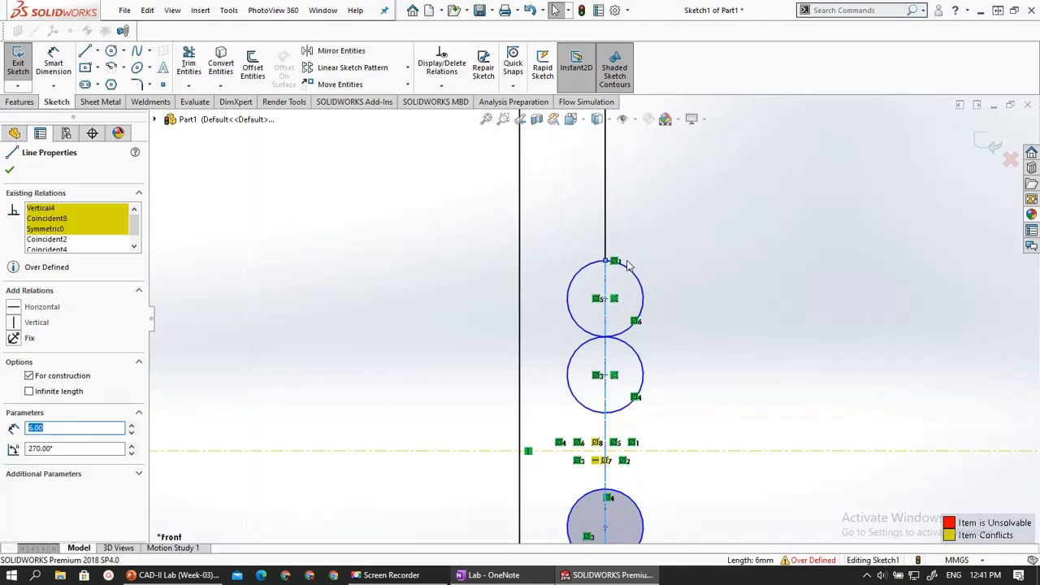
pyautogui.click(589, 317)
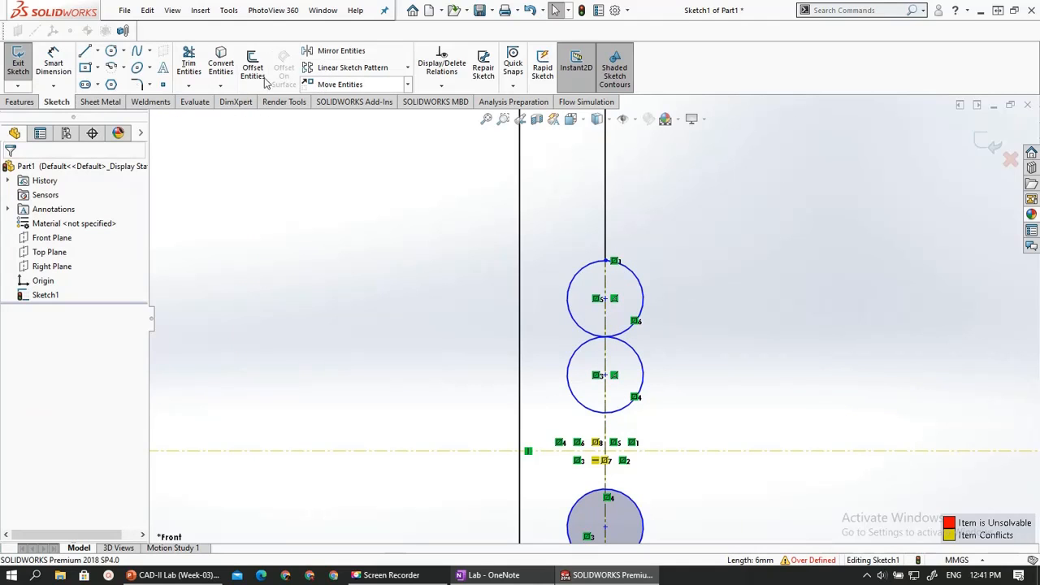
pyautogui.click(189, 66)
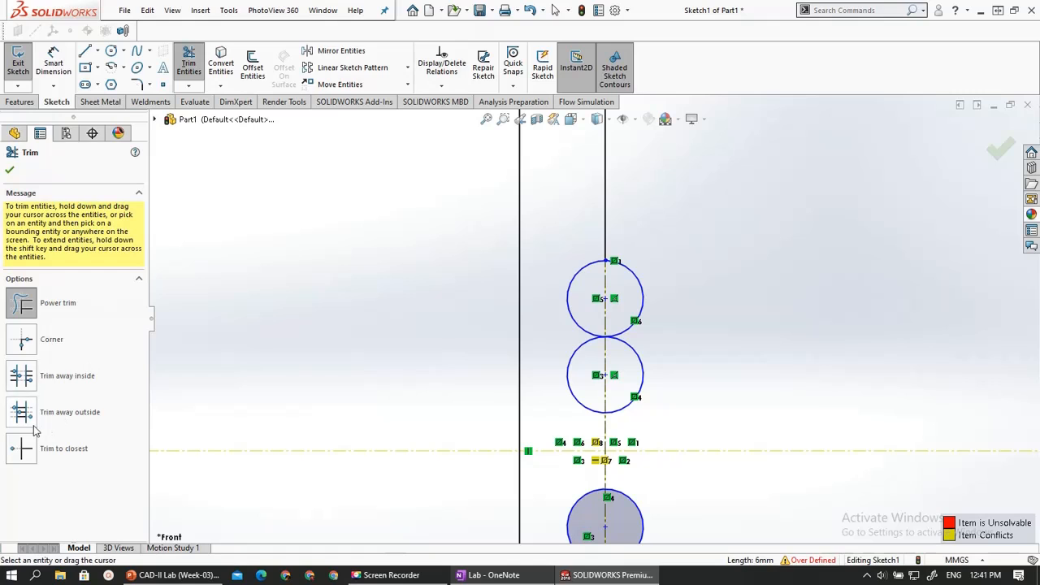
pyautogui.click(22, 415)
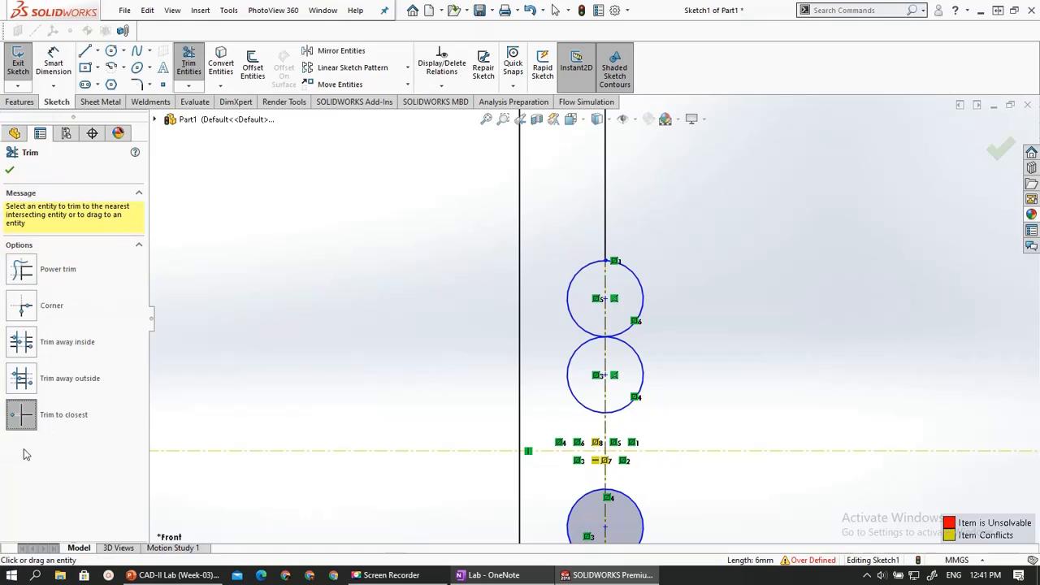
pyautogui.click(570, 291)
pyautogui.click(578, 351)
pyautogui.scroll(4, 593, 326)
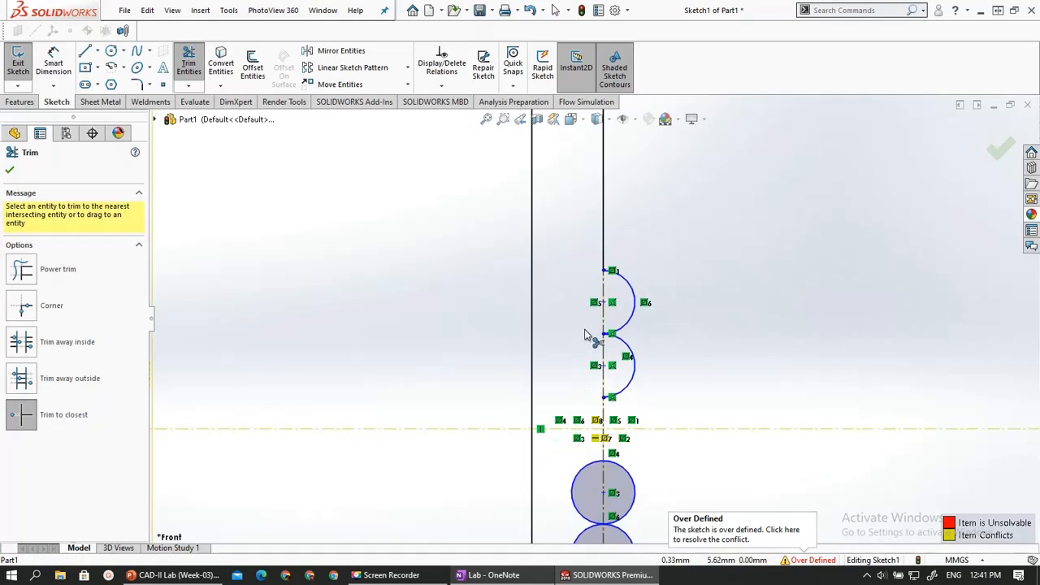
pyautogui.click(583, 408)
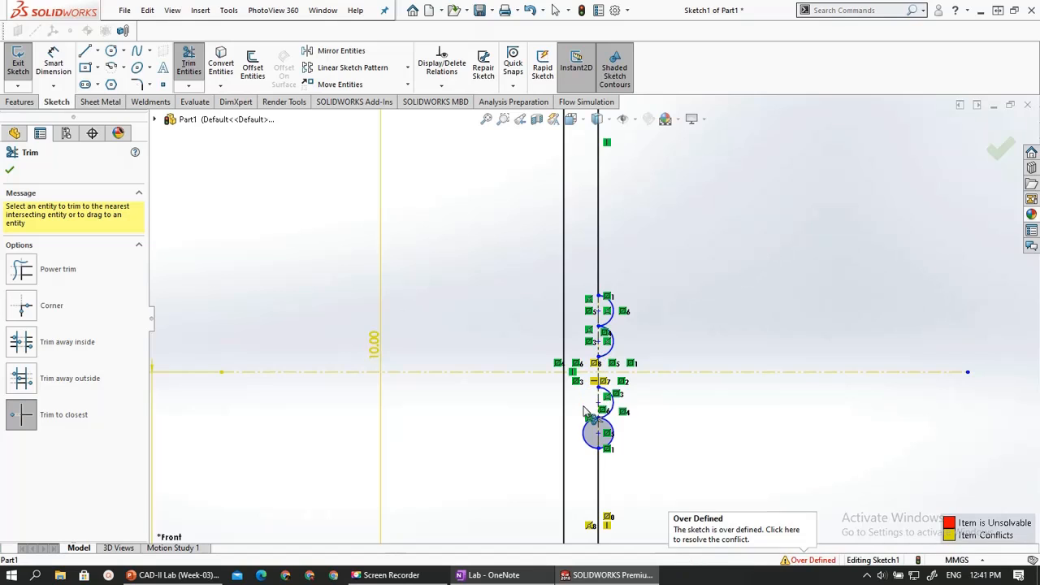
pyautogui.click(586, 435)
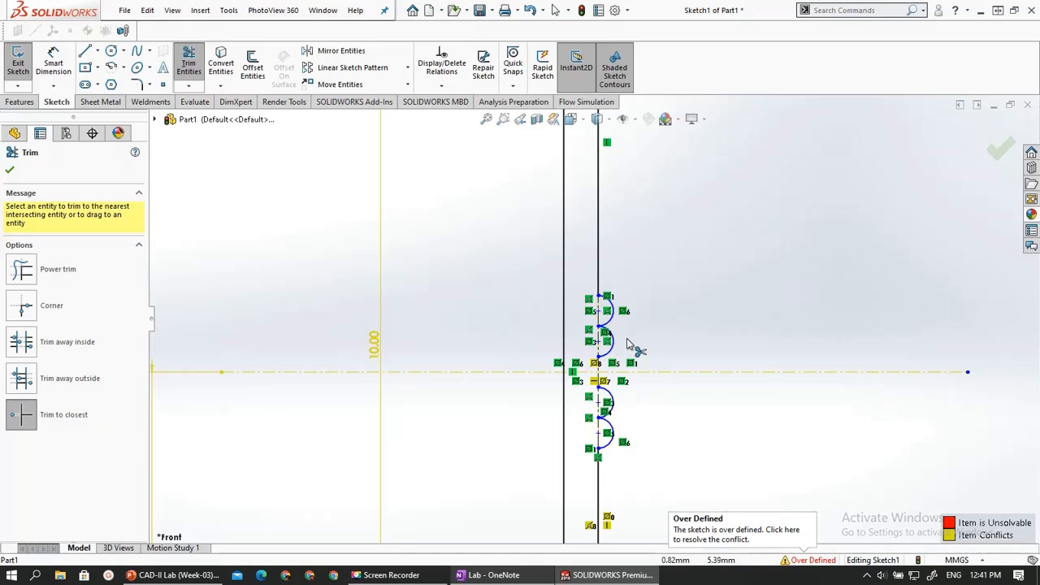
# Diagnose the over-defined sketch with SketchXpert and accept the solution that deletes the 10 mm overall height dimension
pyautogui.scroll(3, 633, 346)
pyautogui.click(794, 561)
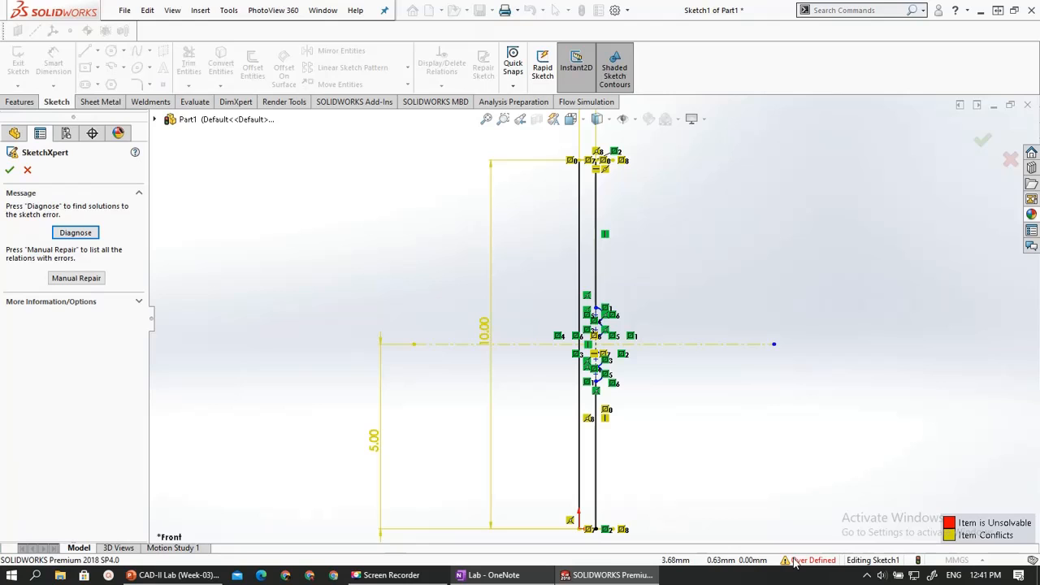
pyautogui.click(80, 234)
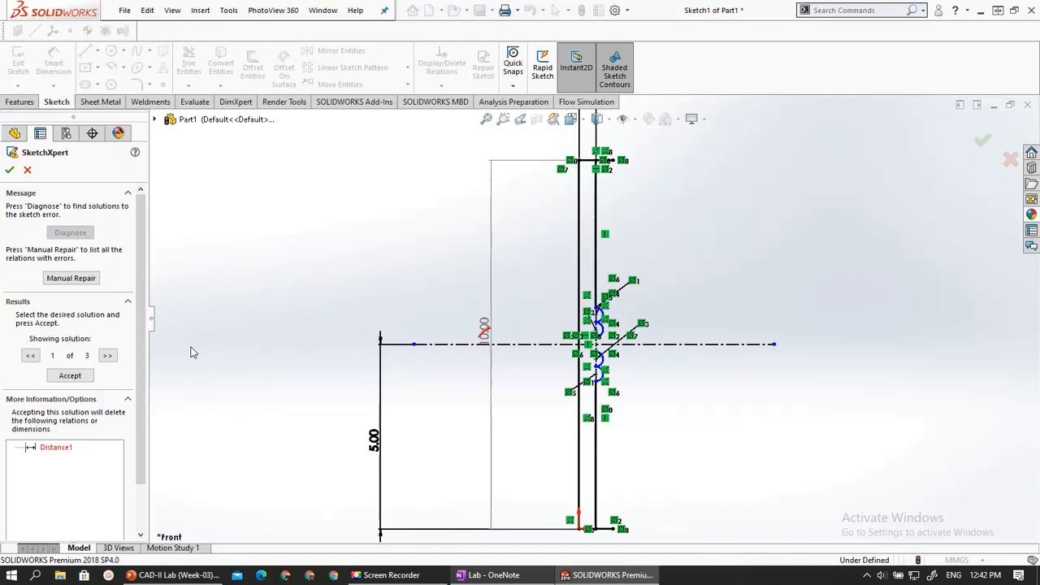
pyautogui.click(108, 357)
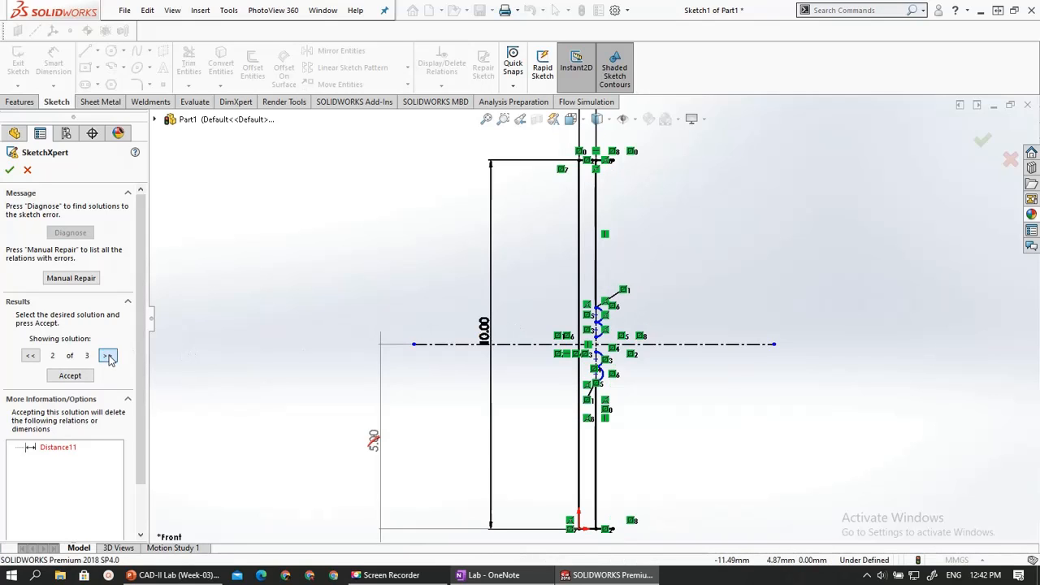
pyautogui.click(108, 356)
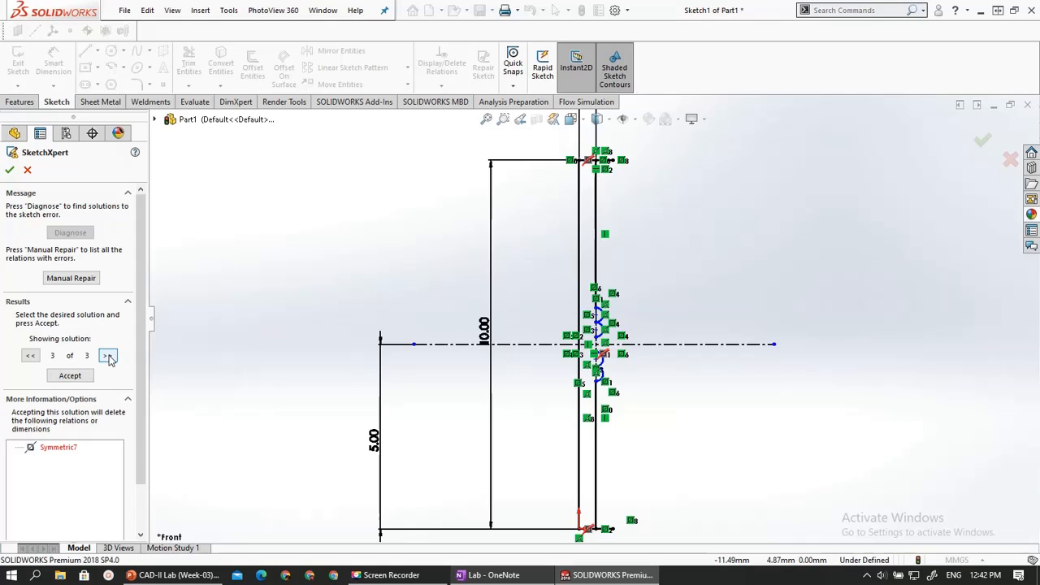
pyautogui.click(29, 356)
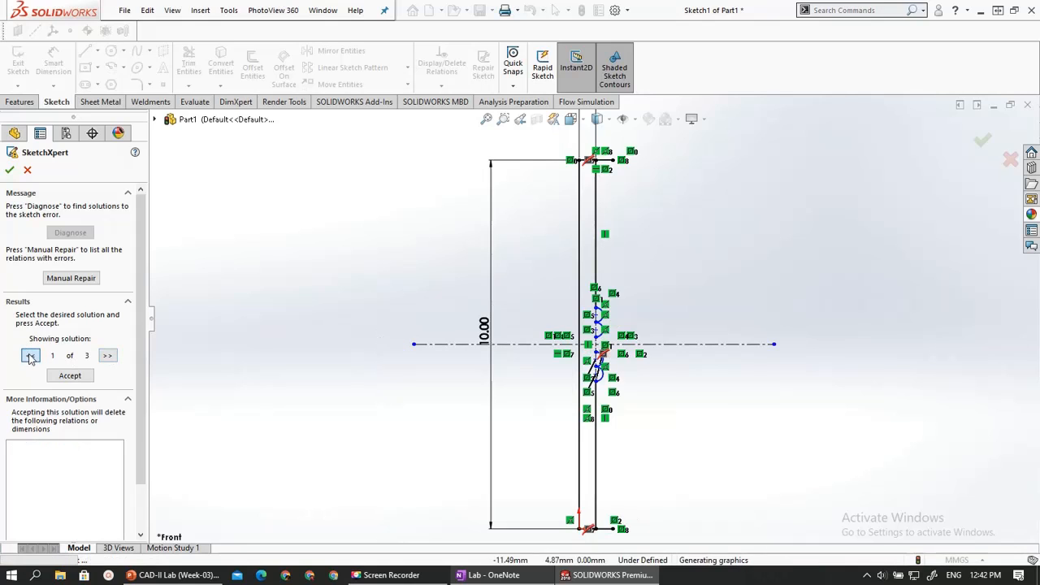
pyautogui.click(70, 375)
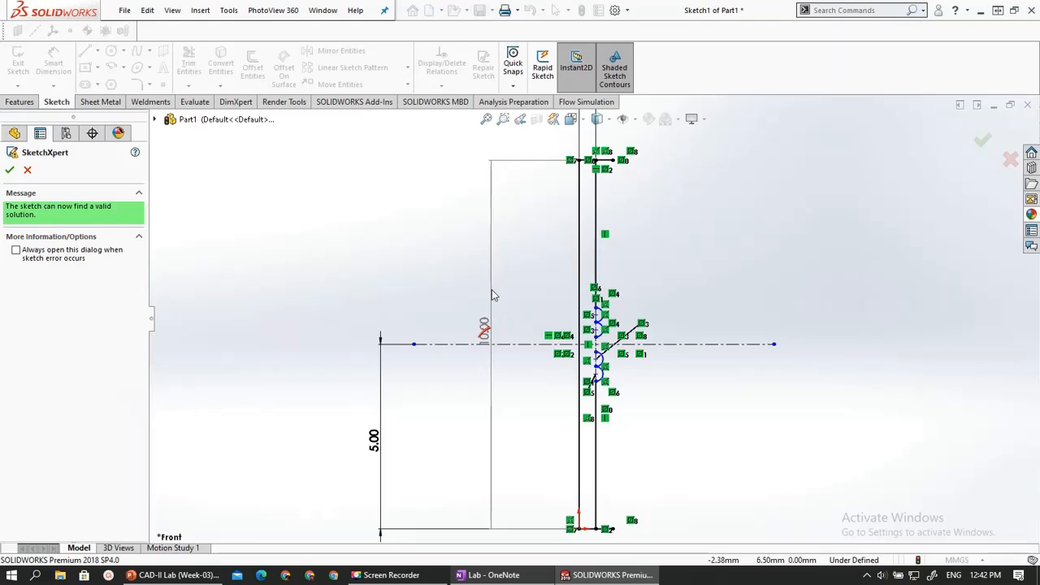
pyautogui.click(10, 171)
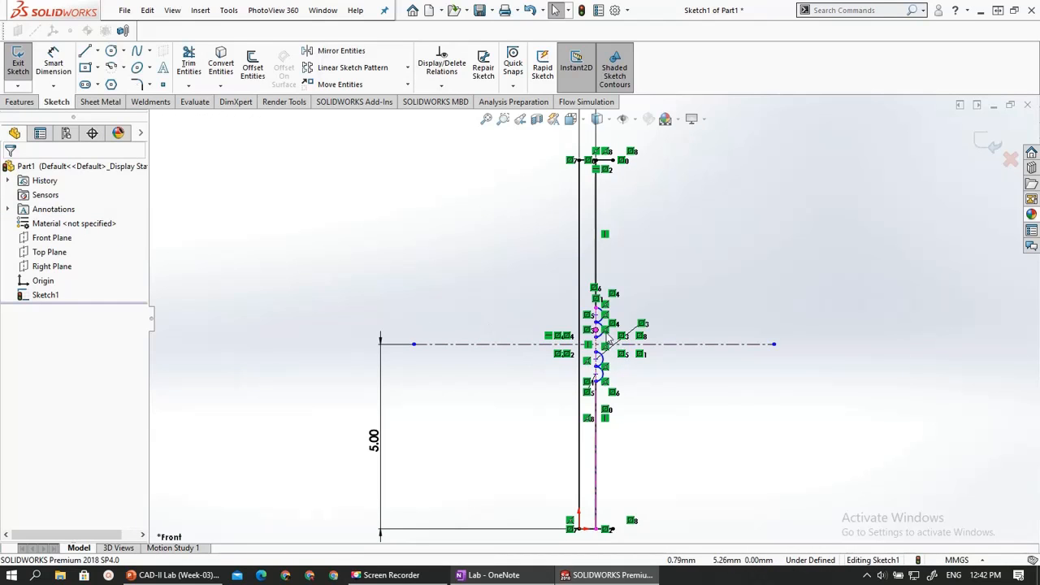
# Draw a vertical line across the horizontal centerline joining the facing endpoints of the two inner ridge arcs
pyautogui.scroll(1, 608, 338)
pyautogui.scroll(-3, 602, 334)
pyautogui.scroll(-1, 580, 268)
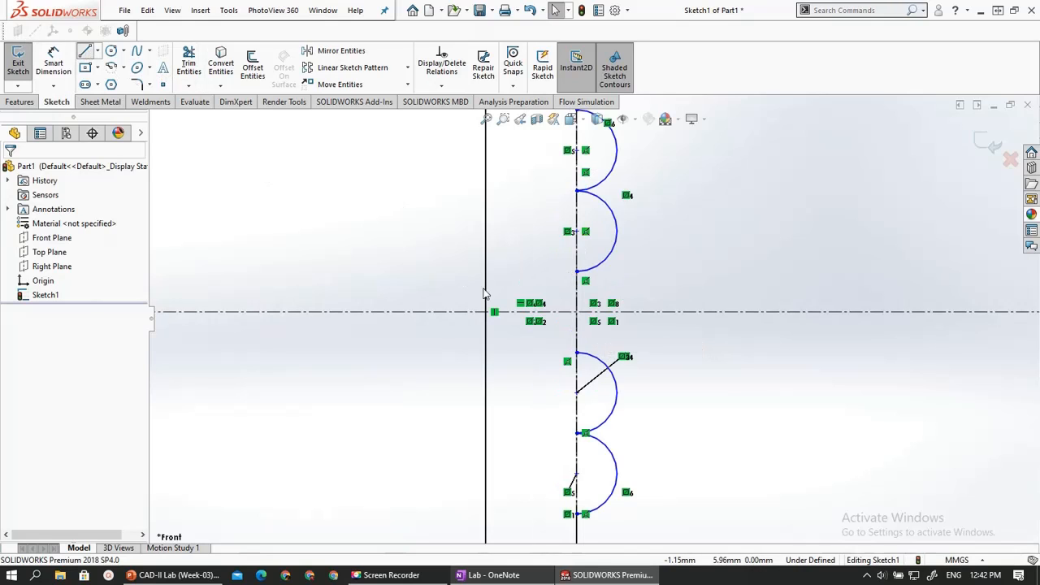
pyautogui.click(577, 352)
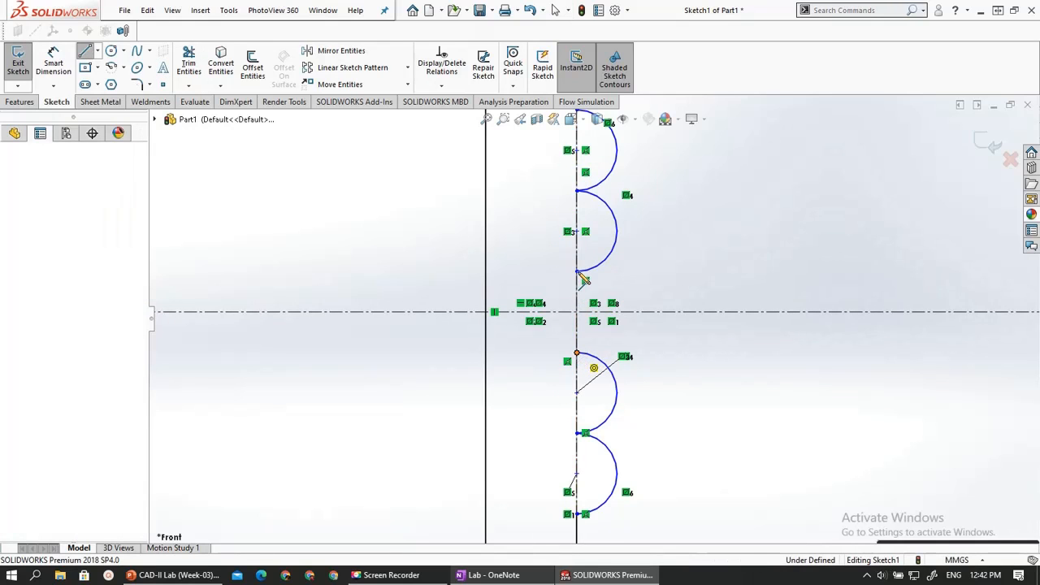
pyautogui.click(578, 272)
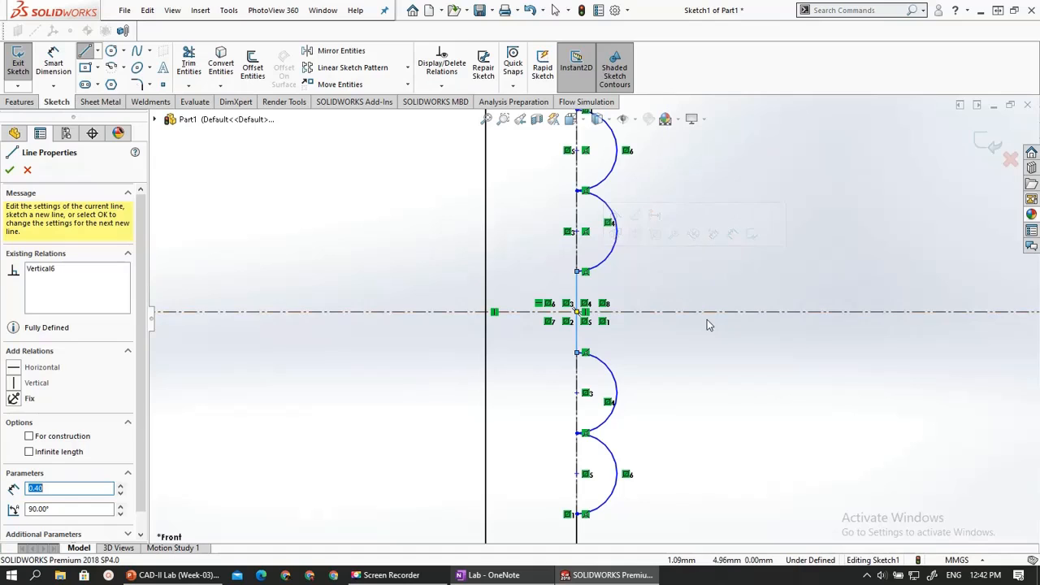
pyautogui.press('Escape')
pyautogui.scroll(5, 669, 360)
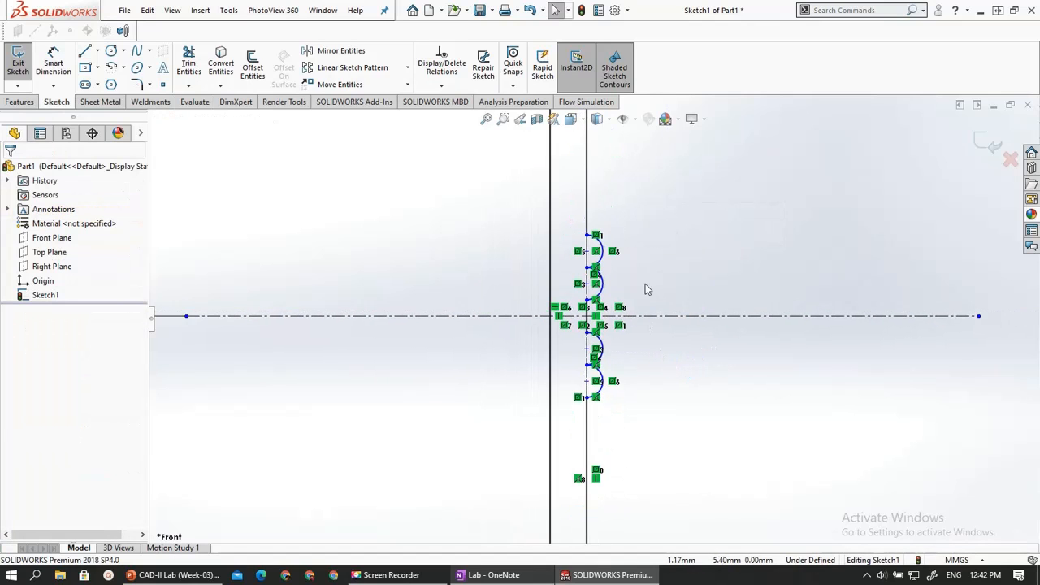
# Dimension the uppermost ridge arc with a radius of 0.20 mm
pyautogui.scroll(-5, 641, 282)
pyautogui.click(54, 65)
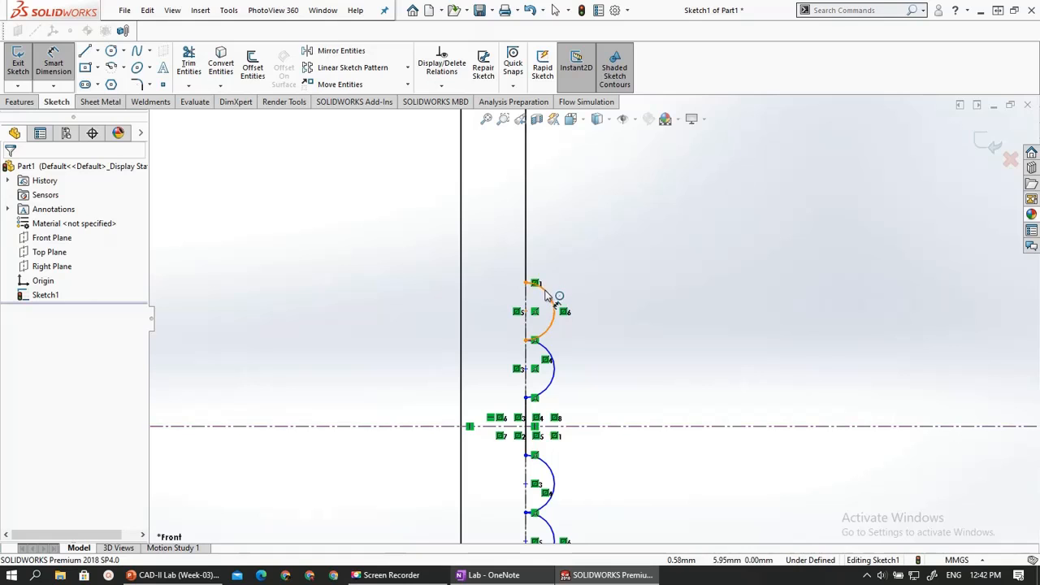
pyautogui.click(550, 296)
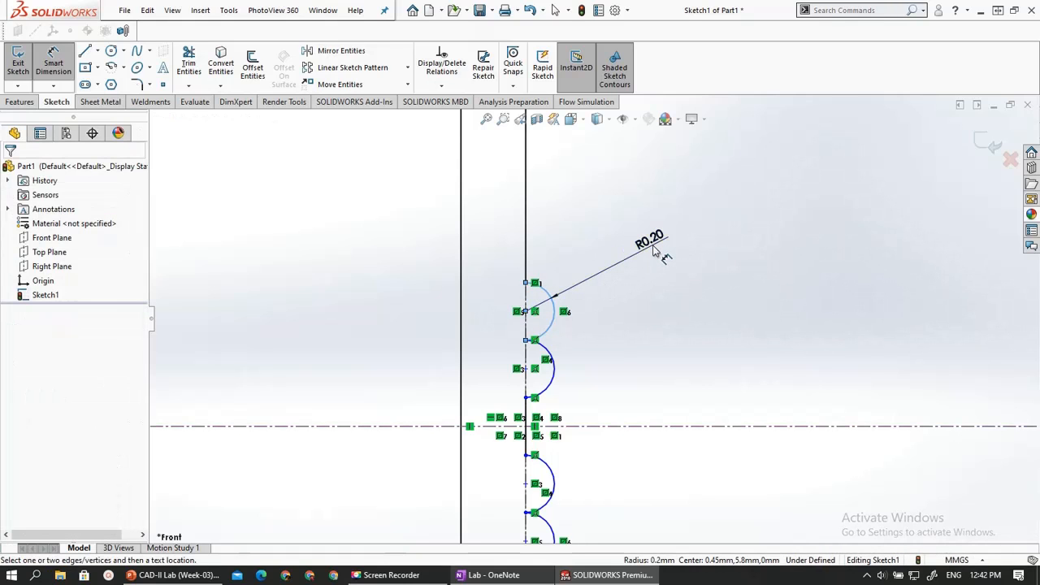
pyautogui.click(671, 288)
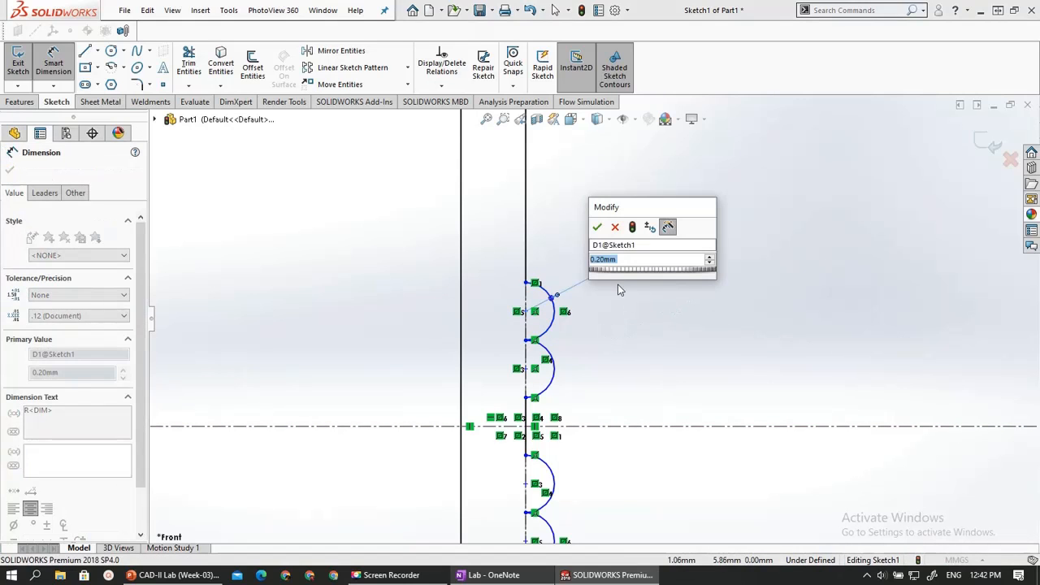
pyautogui.click(596, 227)
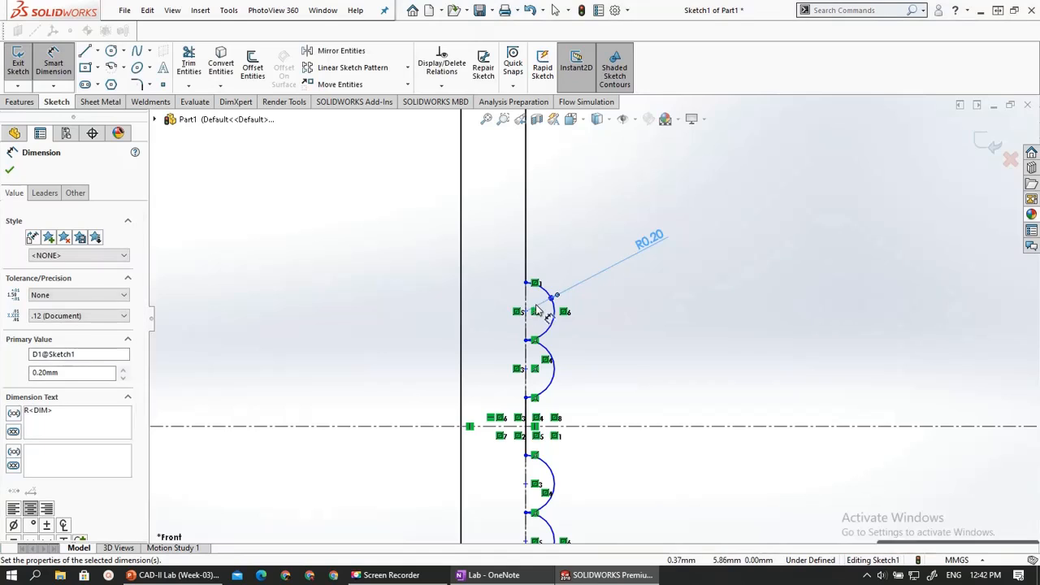
pyautogui.scroll(1, 551, 313)
pyautogui.press('Escape')
pyautogui.click(560, 322)
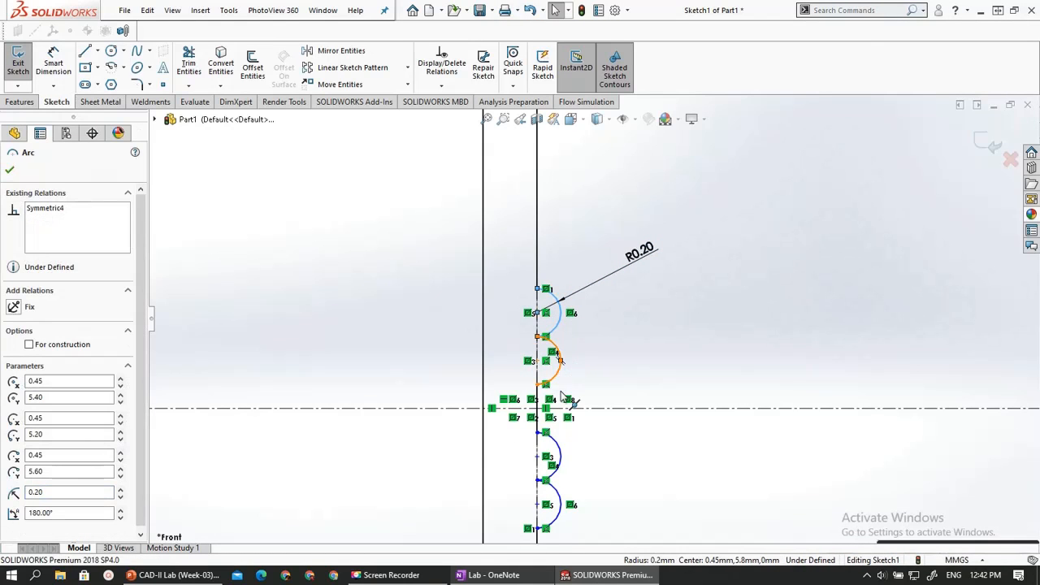
pyautogui.keyDown('ctrl'); pyautogui.click(559, 418); pyautogui.keyUp('ctrl')
pyautogui.scroll(4, 545, 319)
pyautogui.scroll(-4, 561, 389)
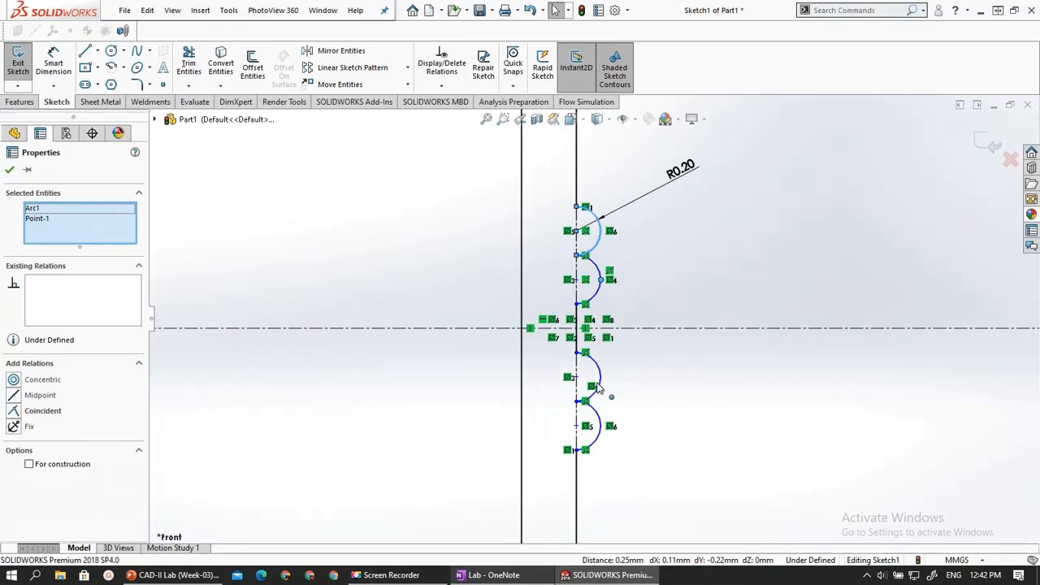
pyautogui.click(605, 444)
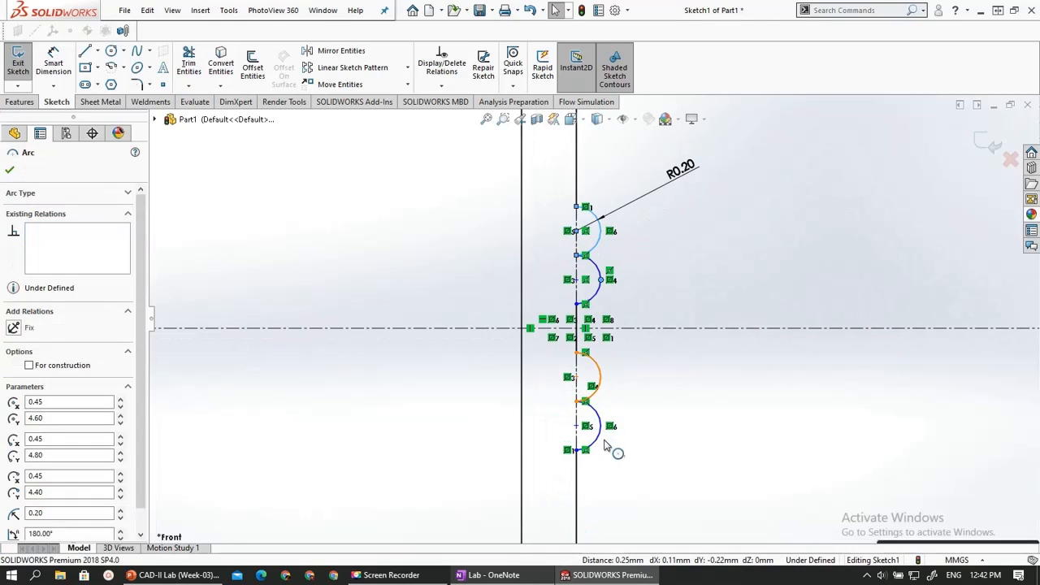
pyautogui.click(602, 439)
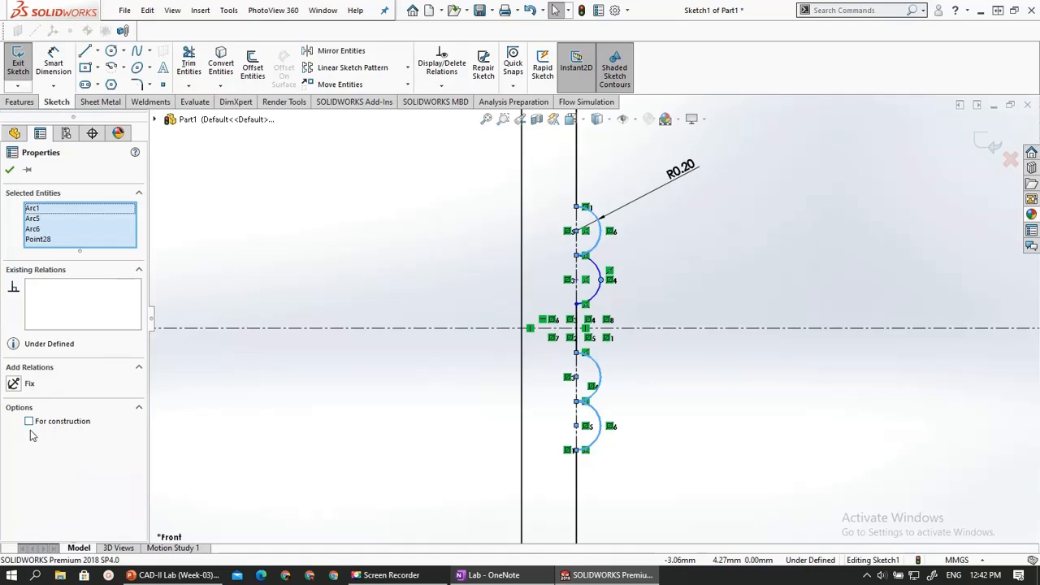
pyautogui.click(372, 272)
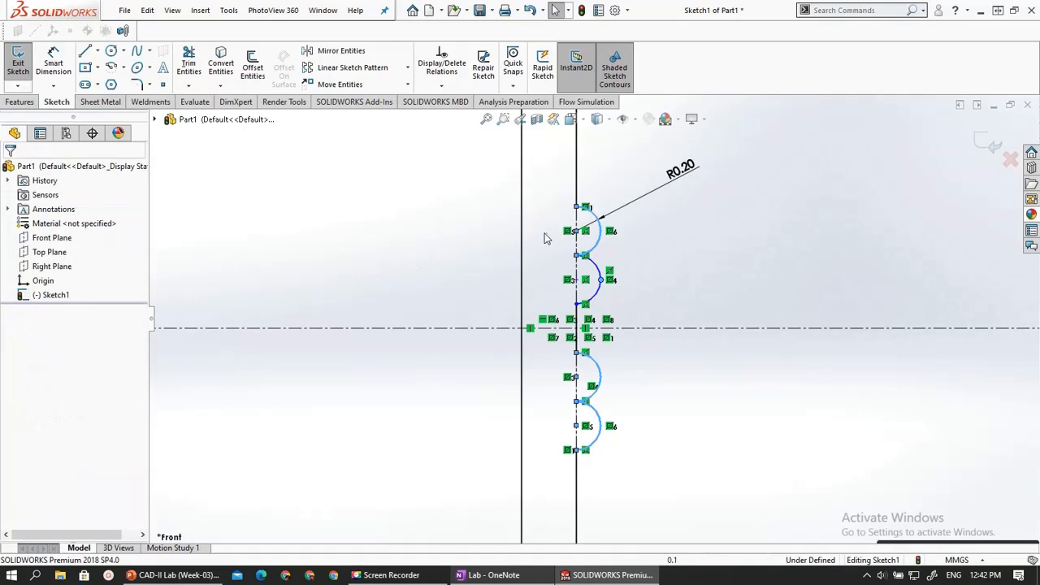
pyautogui.click(600, 235)
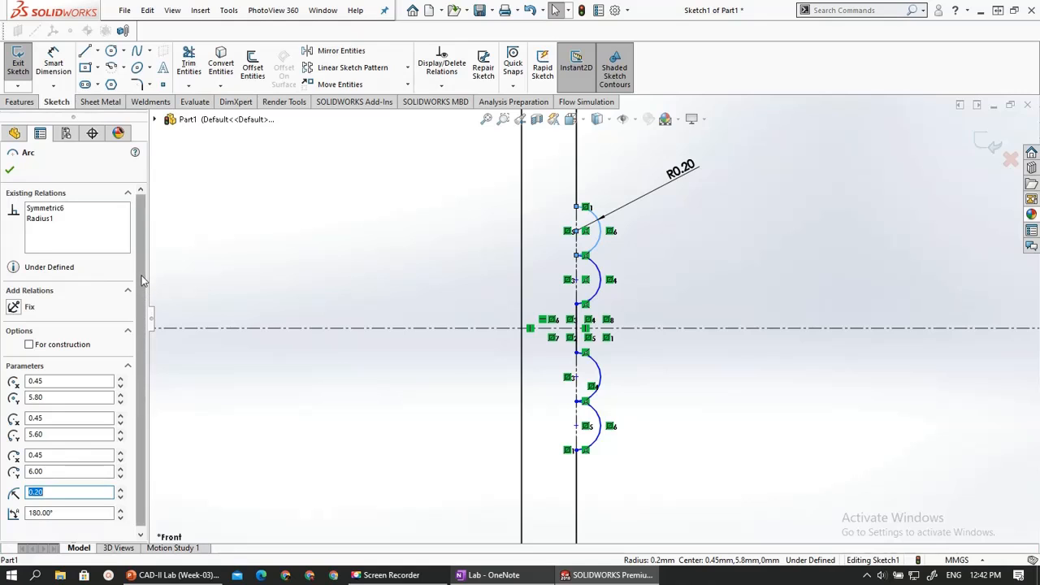
pyautogui.moveTo(142, 284); pyautogui.dragTo(140, 361)
pyautogui.click(443, 255)
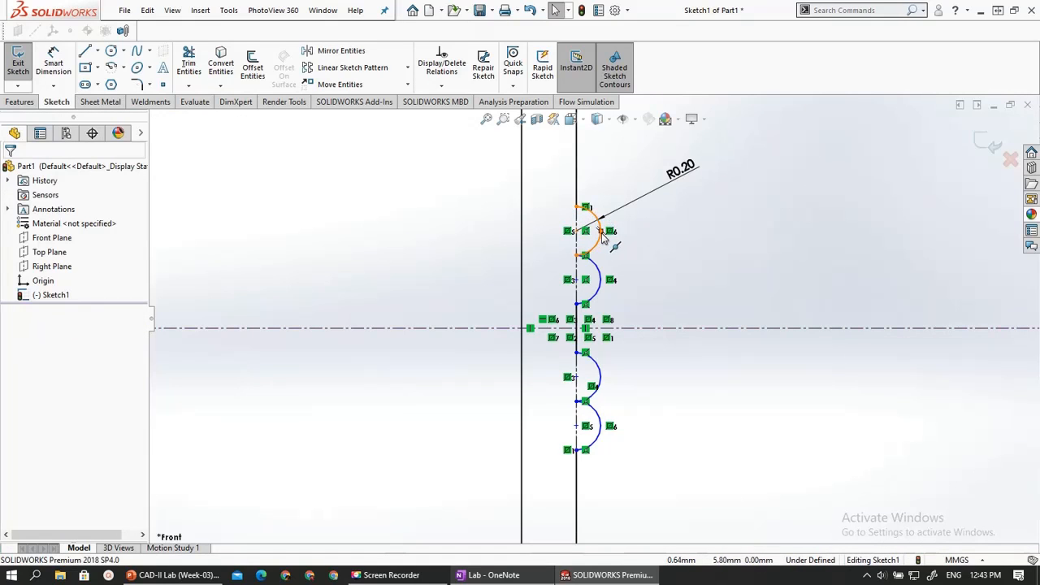
pyautogui.click(602, 241)
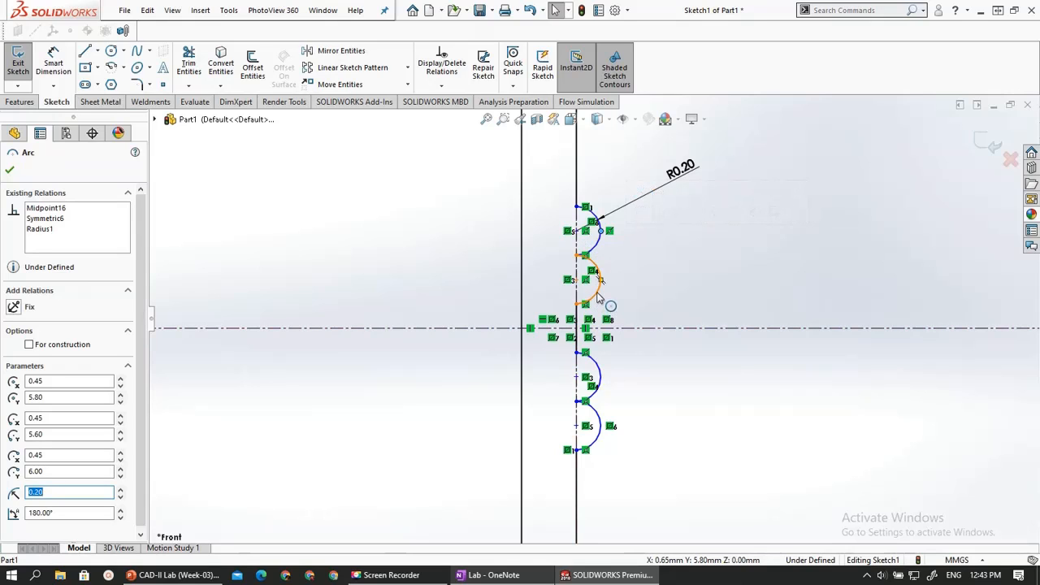
pyautogui.keyDown('ctrl'); pyautogui.click(598, 298); pyautogui.keyUp('ctrl')
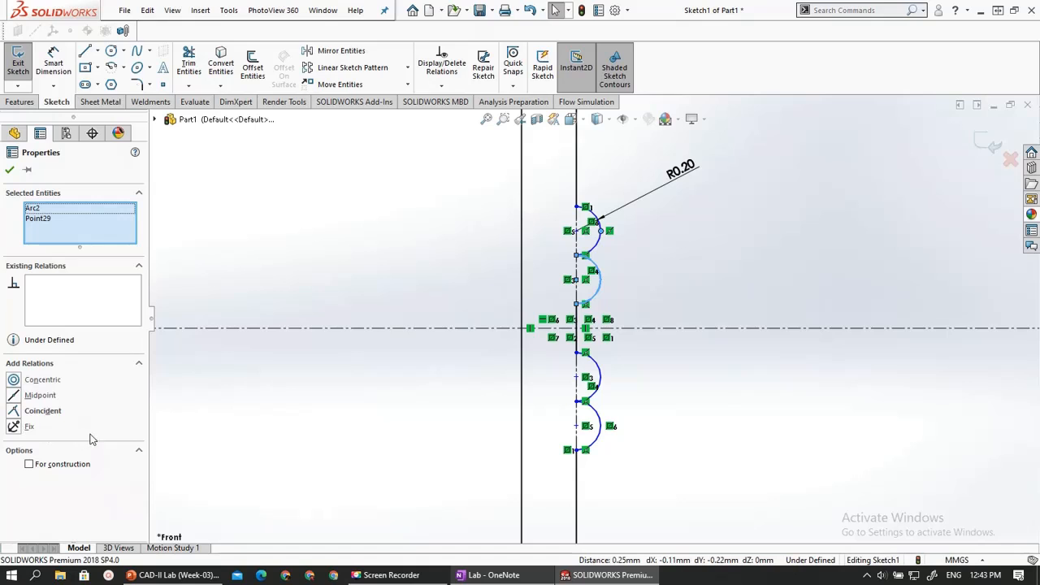
pyautogui.click(332, 388)
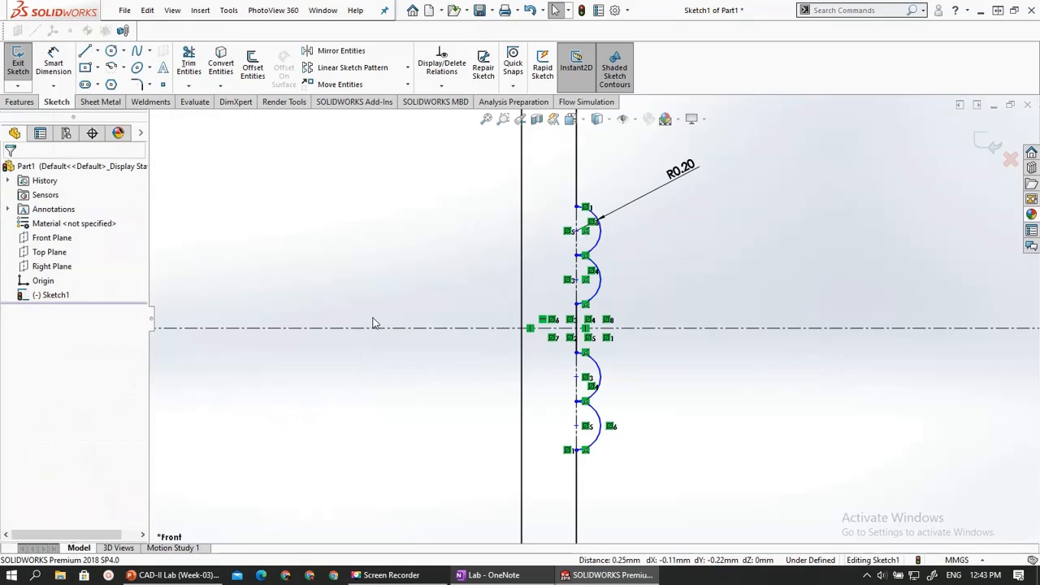
pyautogui.click(54, 63)
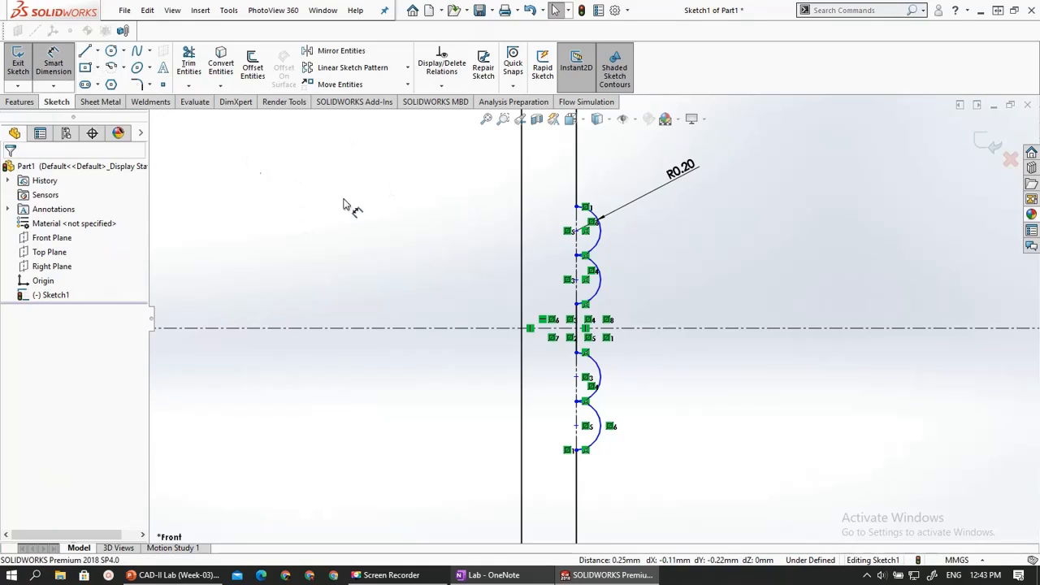
pyautogui.scroll(5, 451, 301)
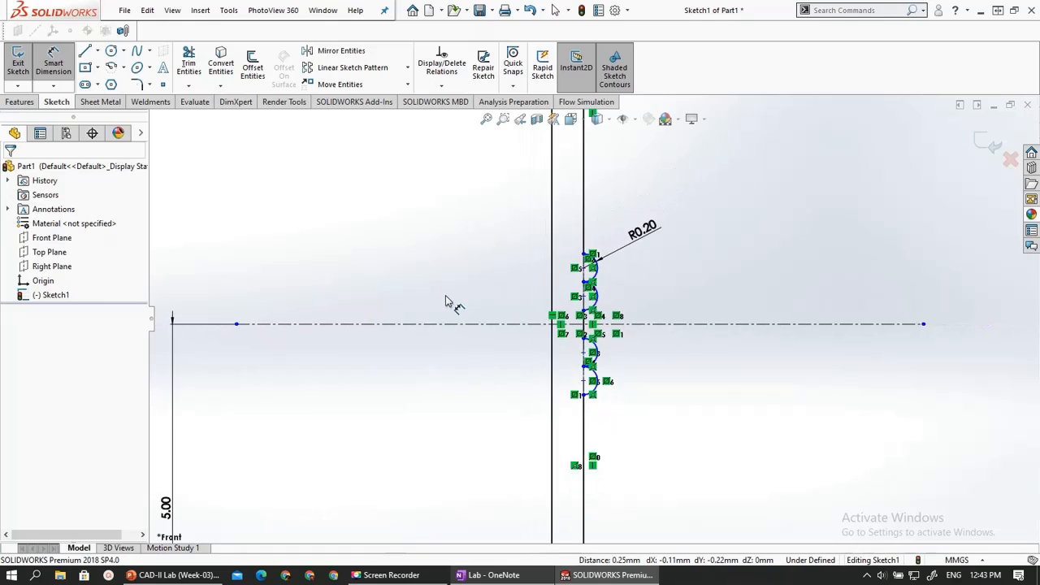
pyautogui.scroll(-2, 626, 395)
pyautogui.scroll(-6, 599, 486)
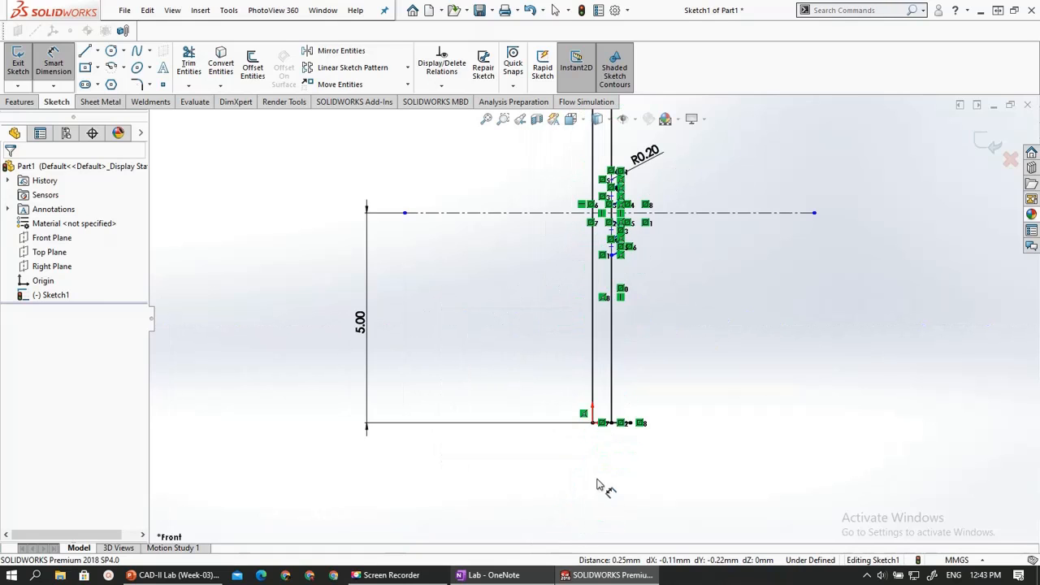
pyautogui.press('Escape')
# Exit the profile sketch and reopen it for editing
pyautogui.scroll(2, 593, 433)
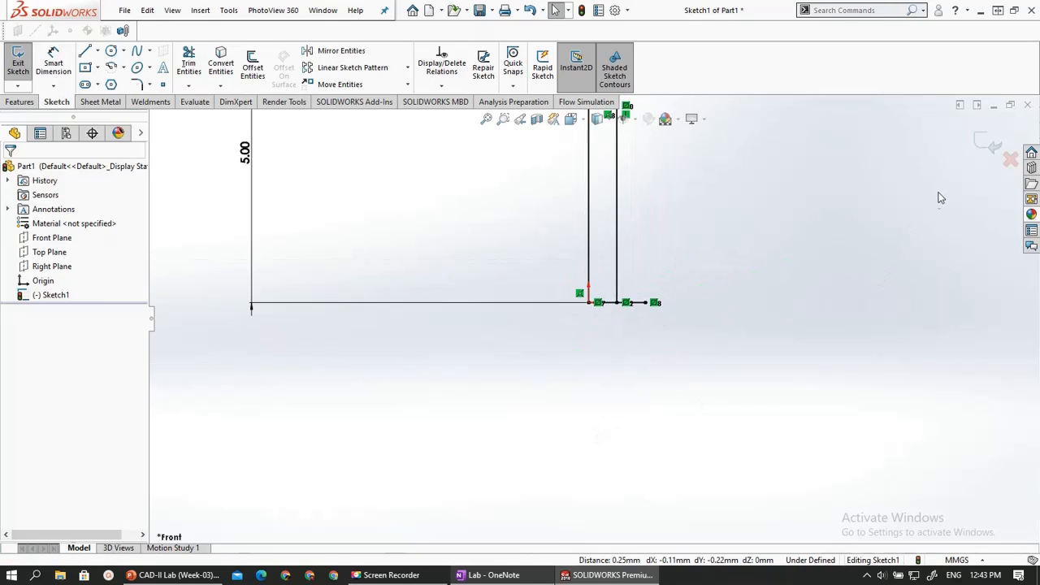
pyautogui.click(988, 144)
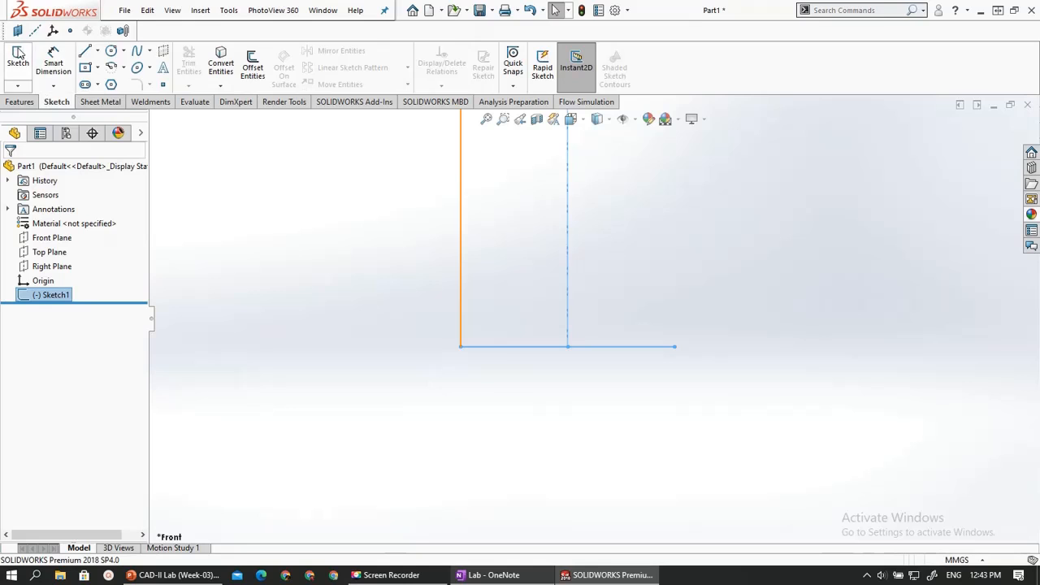
pyautogui.rightClick(37, 297)
pyautogui.click(37, 297)
pyautogui.rightClick(37, 297)
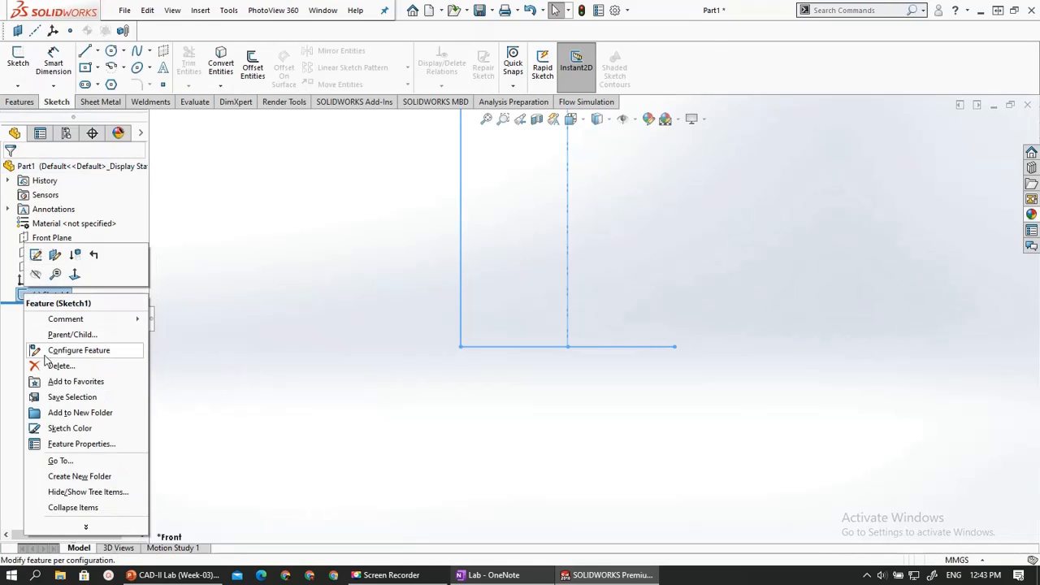
pyautogui.click(35, 254)
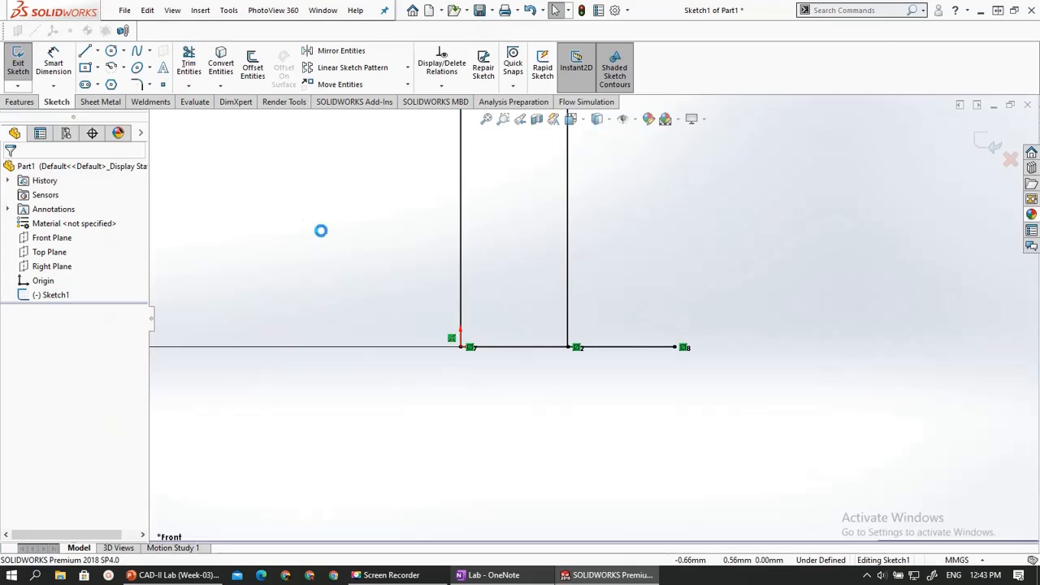
# Trim the part of the profile's bottom horizontal line that overhangs beyond the outer vertical line
pyautogui.click(188, 65)
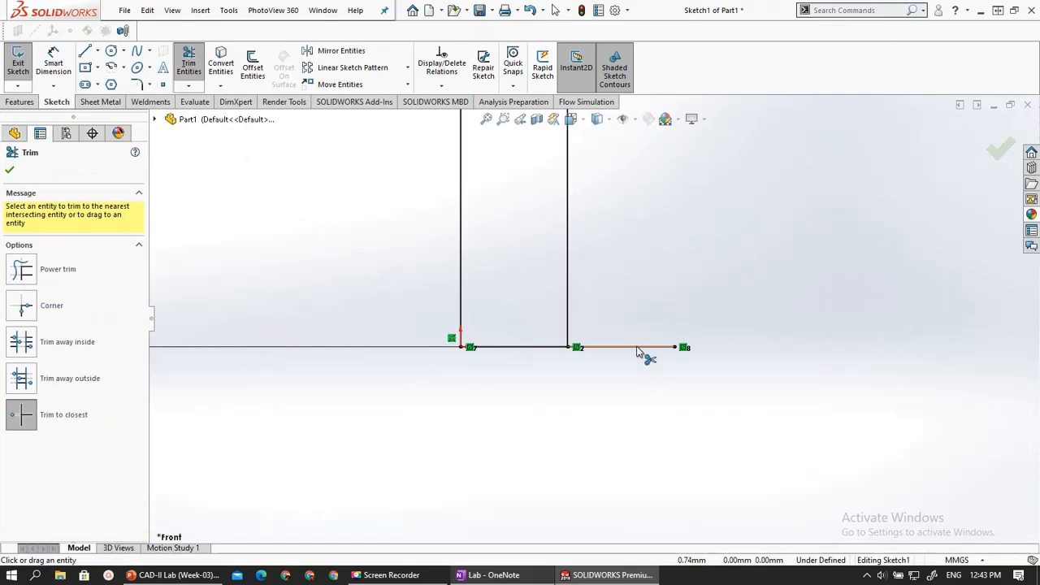
pyautogui.click(638, 350)
pyautogui.press('f')
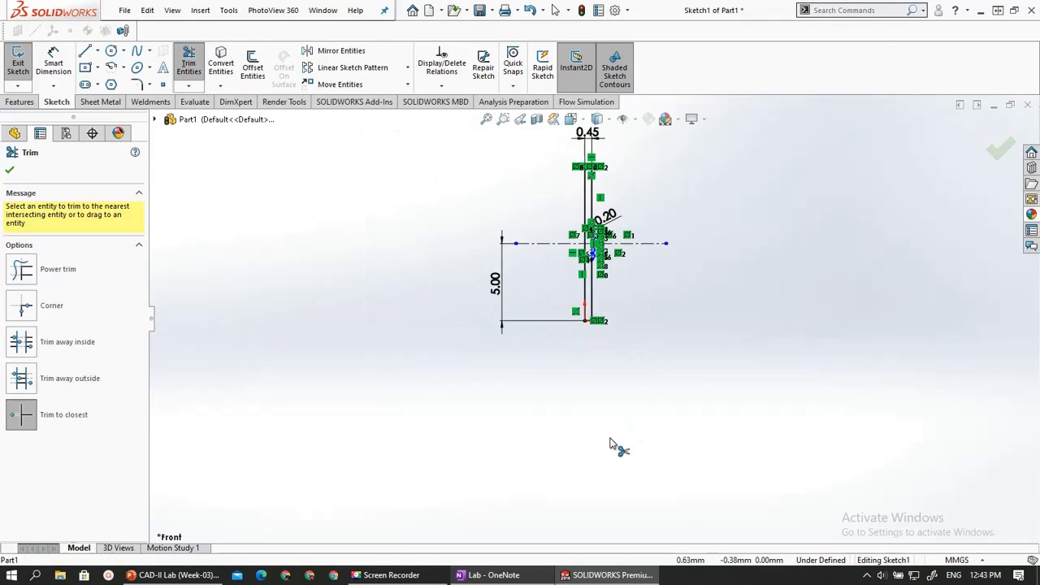
pyautogui.scroll(-8, 606, 174)
pyautogui.press('Escape')
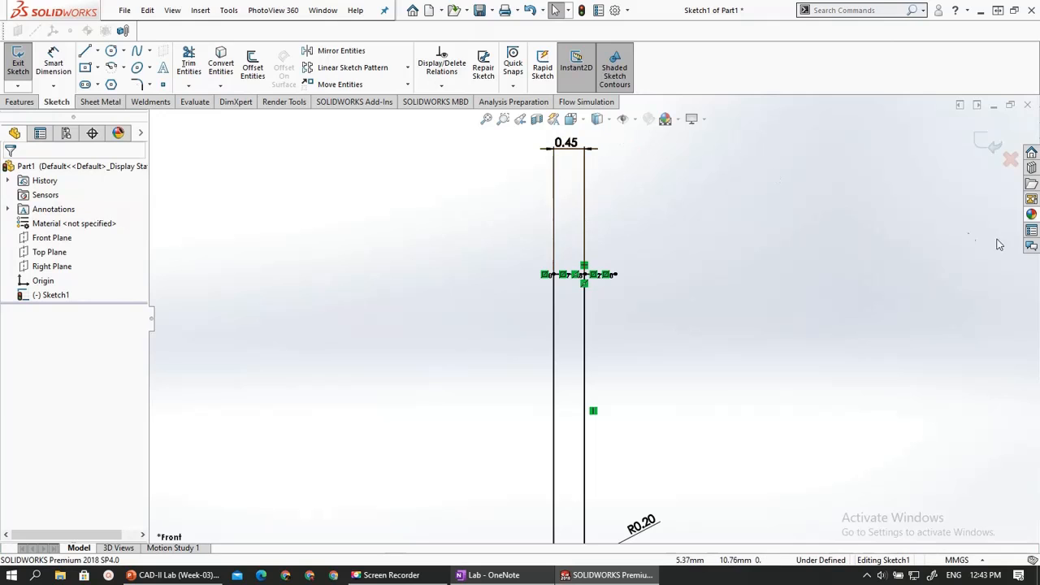
# Close the section profile sketch and open it again for editing
pyautogui.click(988, 144)
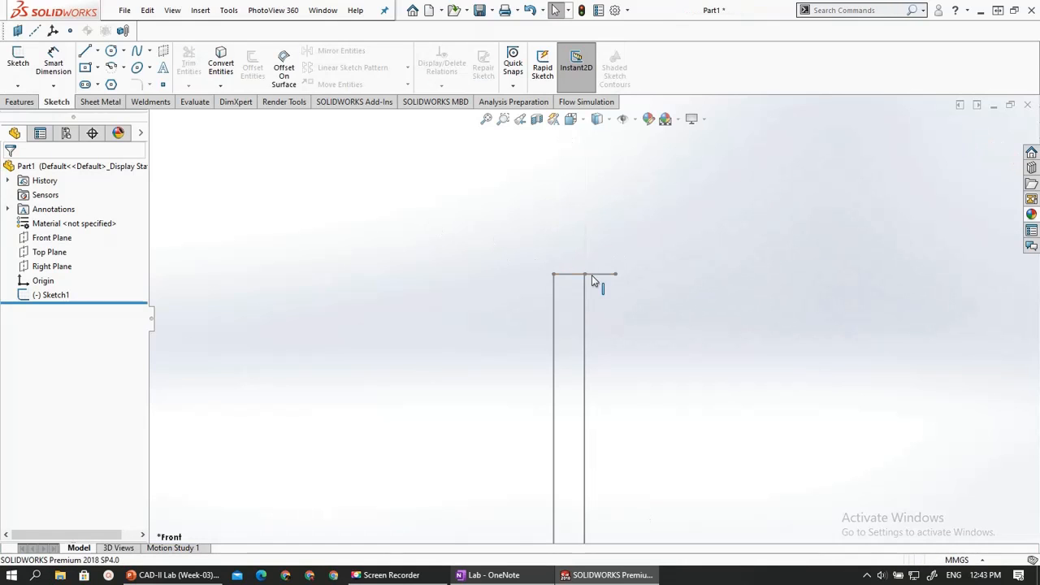
pyautogui.rightClick(51, 295)
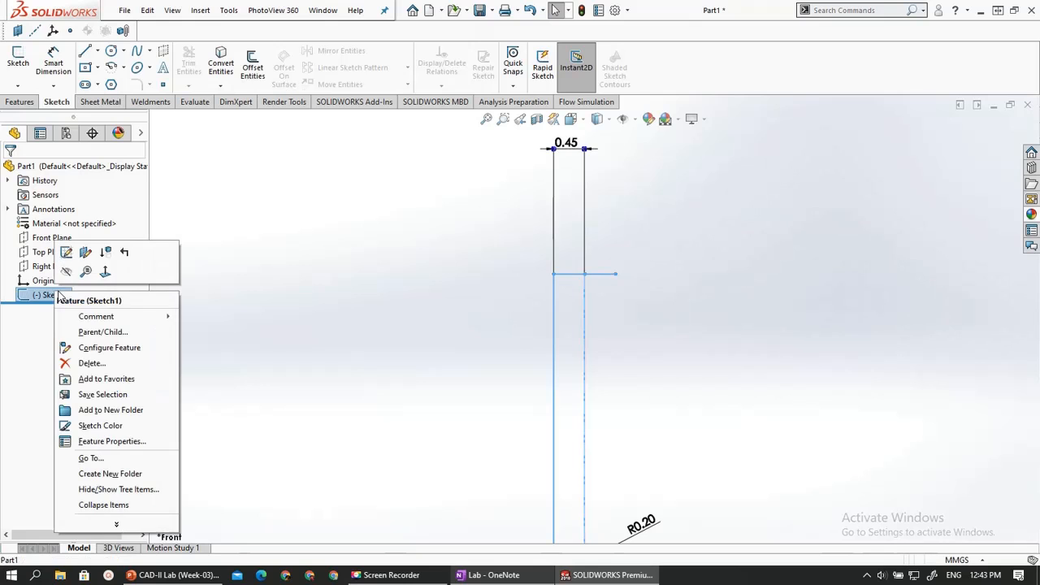
pyautogui.click(66, 253)
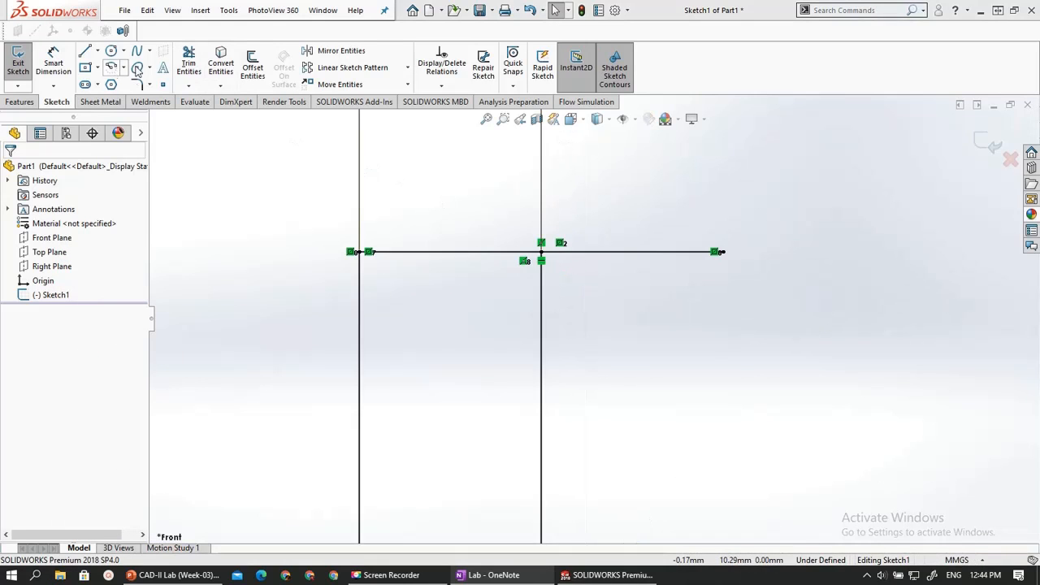
# Delete the profile's top horizontal line, which overhangs beyond the outer vertical line
pyautogui.click(608, 253)
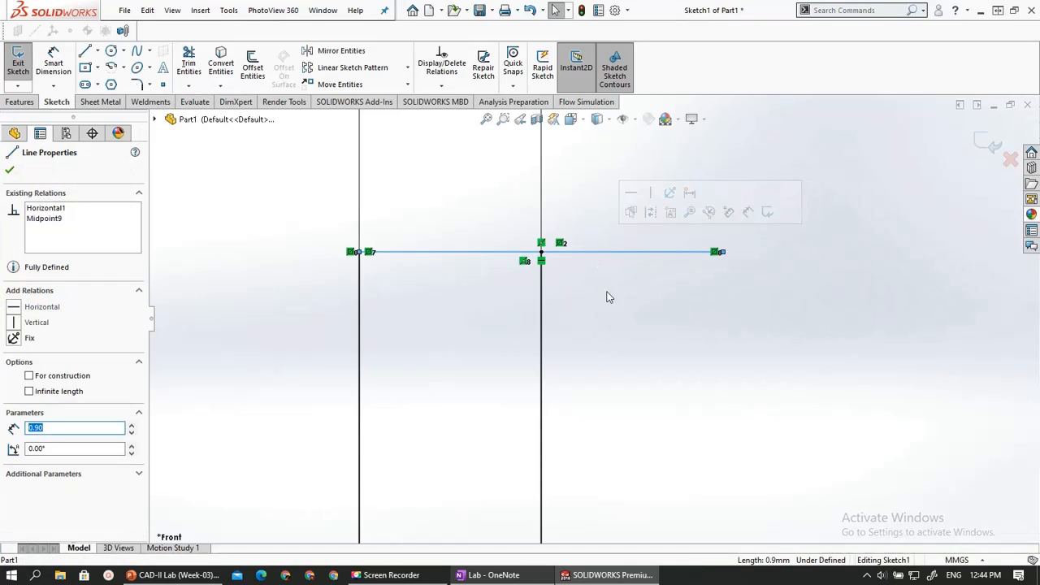
pyautogui.click(657, 322)
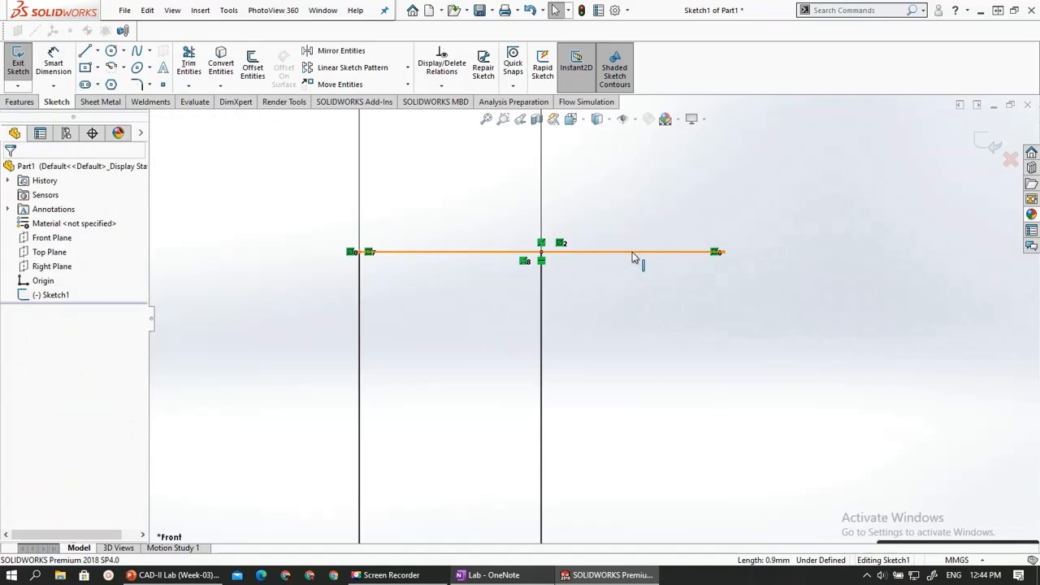
pyautogui.click(633, 252)
pyautogui.scroll(5, 610, 325)
pyautogui.scroll(-4, 610, 325)
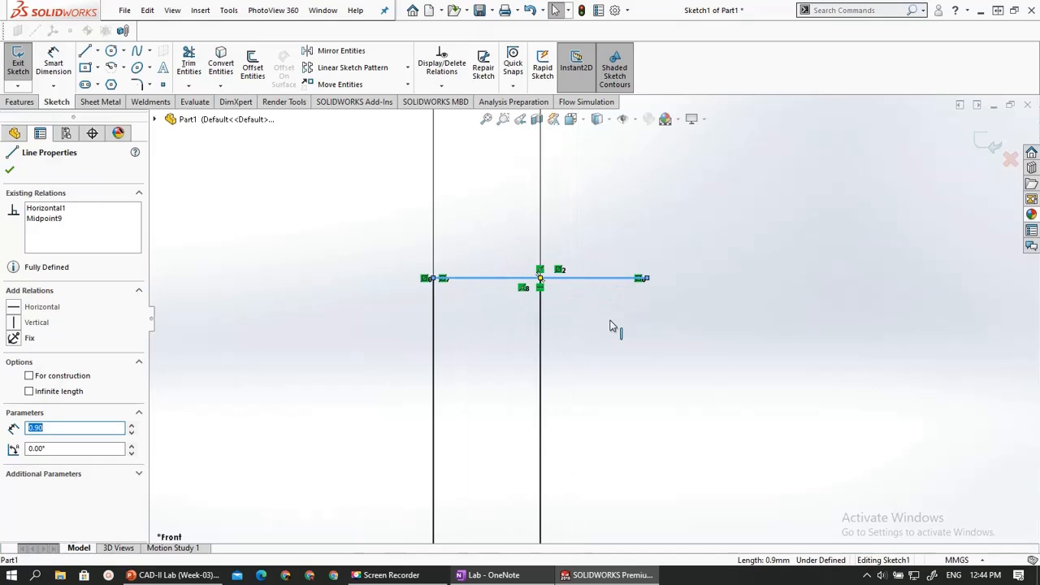
pyautogui.press('Delete')
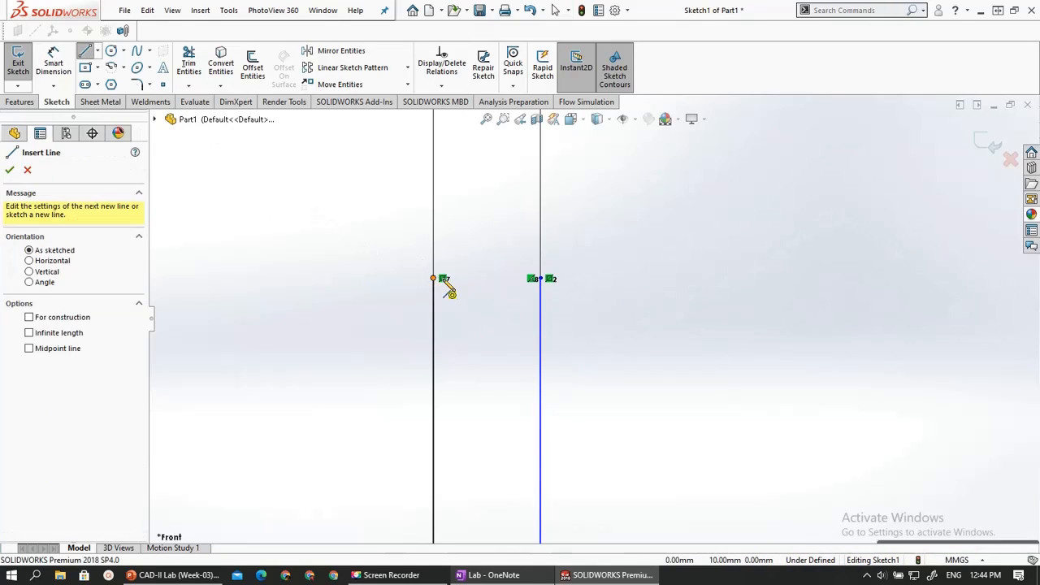
# Draw a horizontal line joining the upper endpoints of the inner and outer vertical profile lines, and exit the sketch
pyautogui.click(435, 279)
pyautogui.click(540, 279)
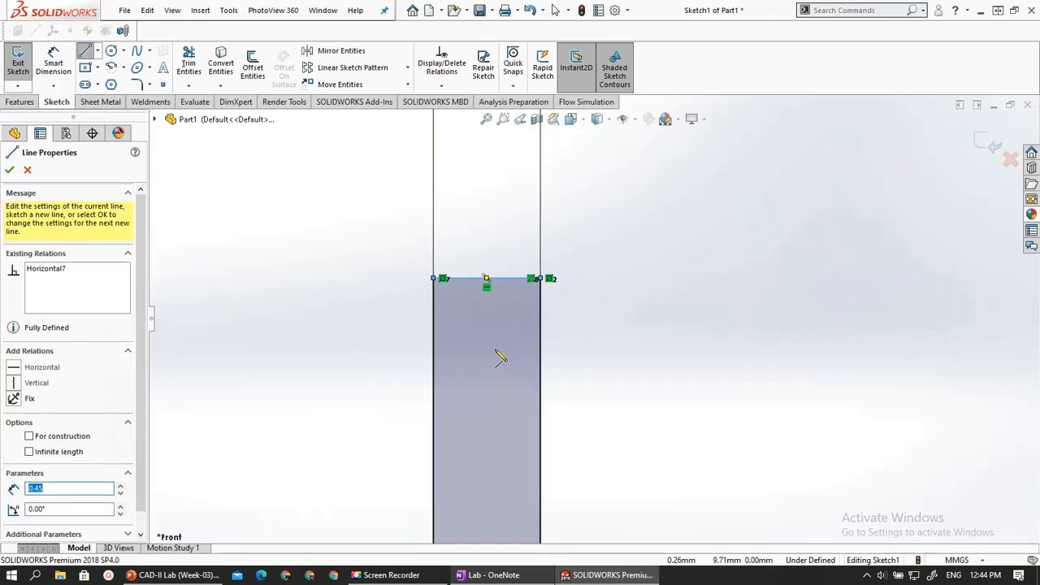
pyautogui.press('Escape')
pyautogui.scroll(-3, 593, 278)
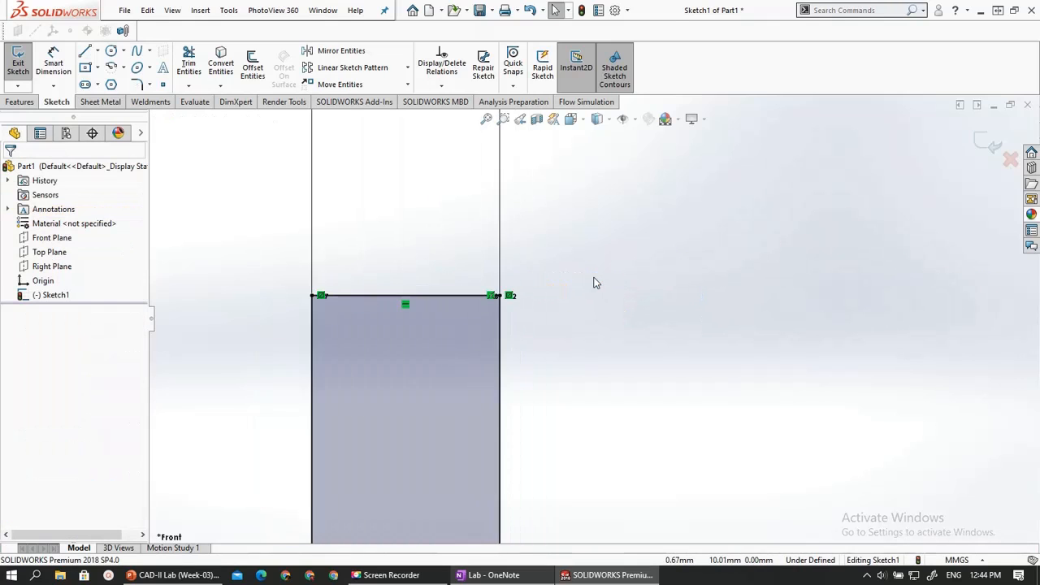
pyautogui.scroll(10, 593, 278)
pyautogui.scroll(5, 593, 282)
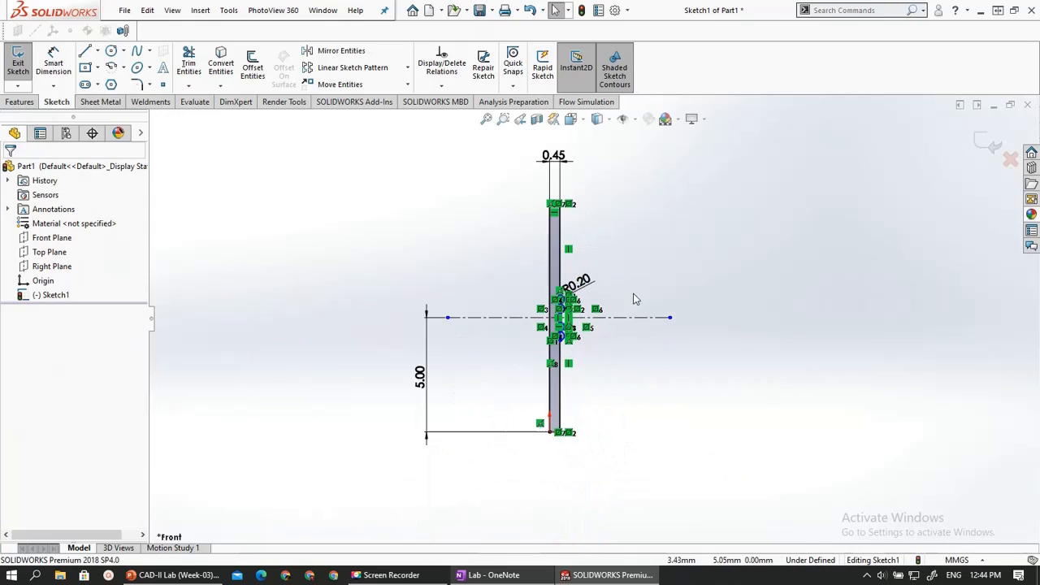
pyautogui.click(987, 144)
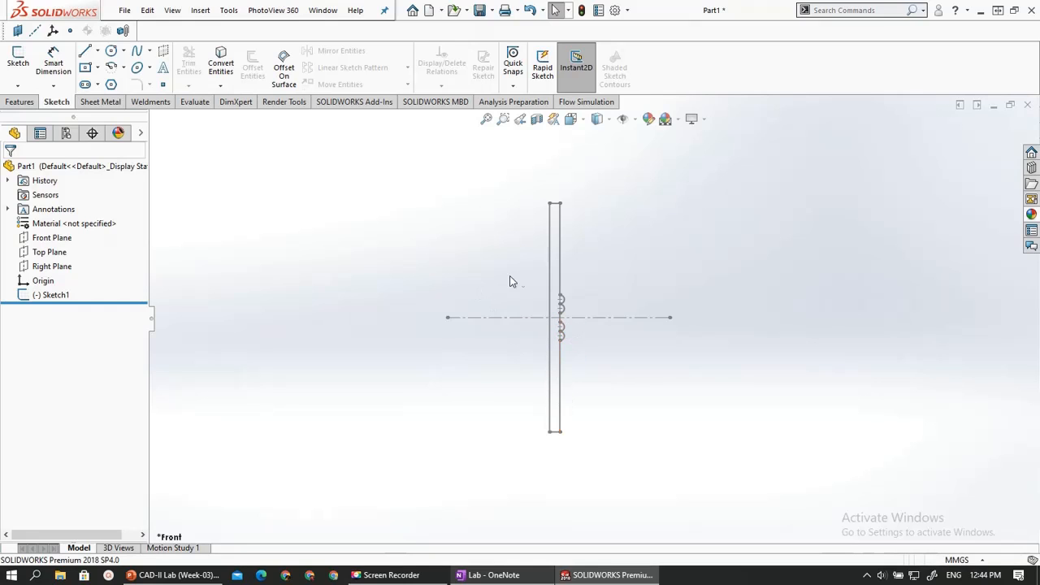
# Revolve the profile sketch 360° about its inner 10 mm vertical line as a Revolved Boss/Base
pyautogui.scroll(-2, 507, 268)
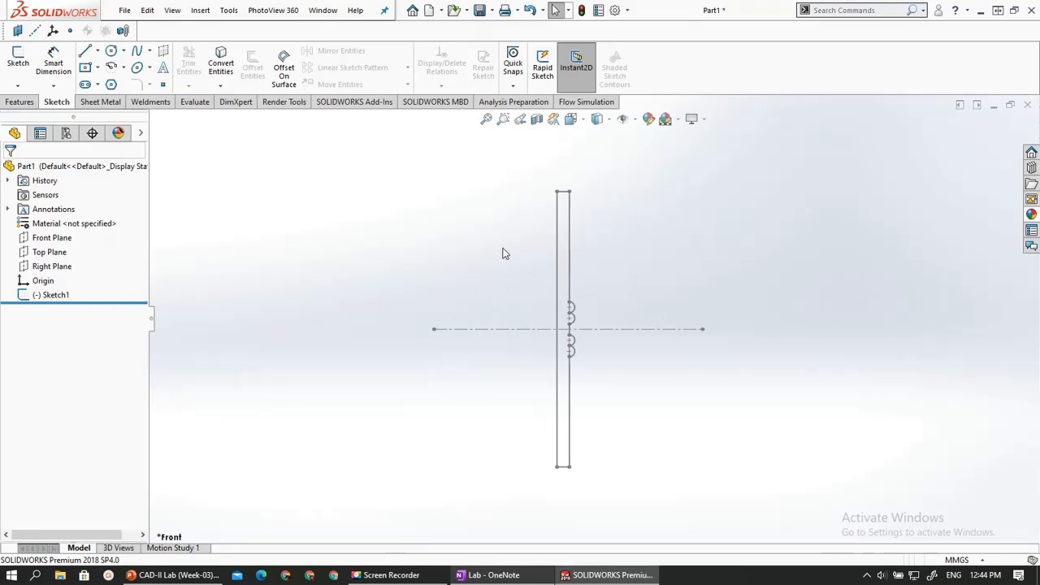
pyautogui.click(31, 101)
pyautogui.click(65, 72)
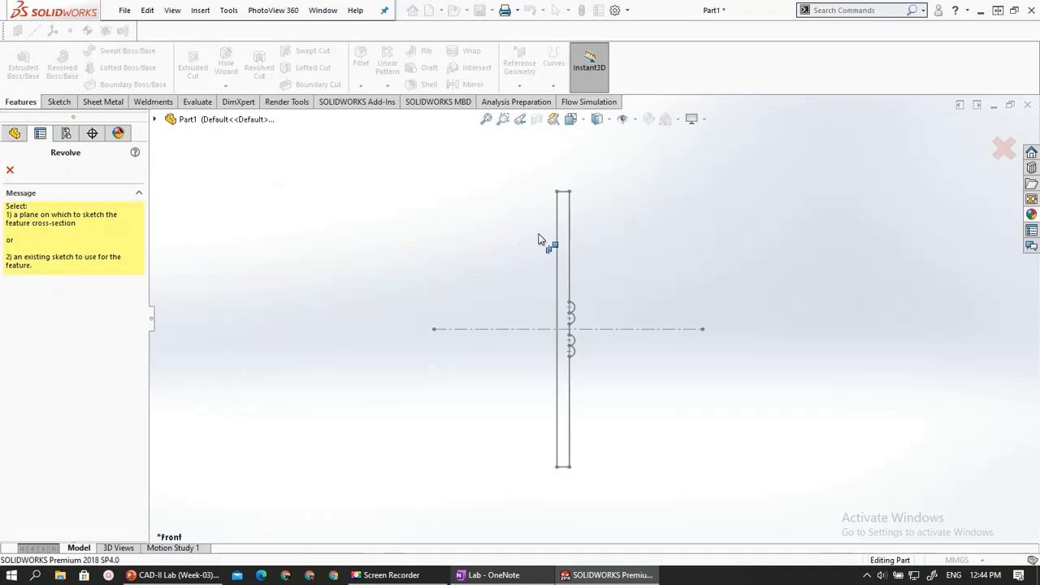
pyautogui.click(558, 233)
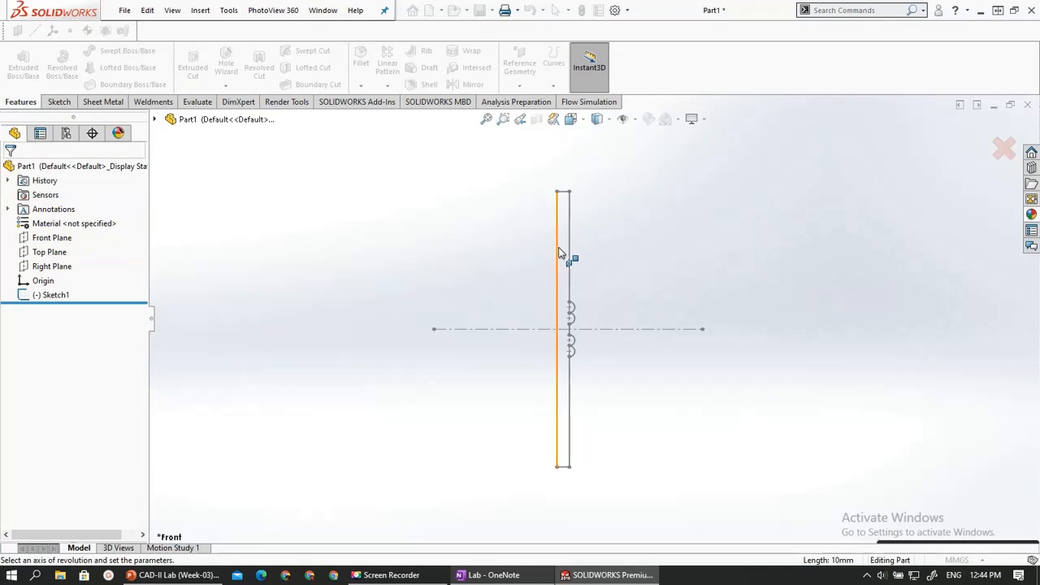
pyautogui.scroll(-5, 574, 179)
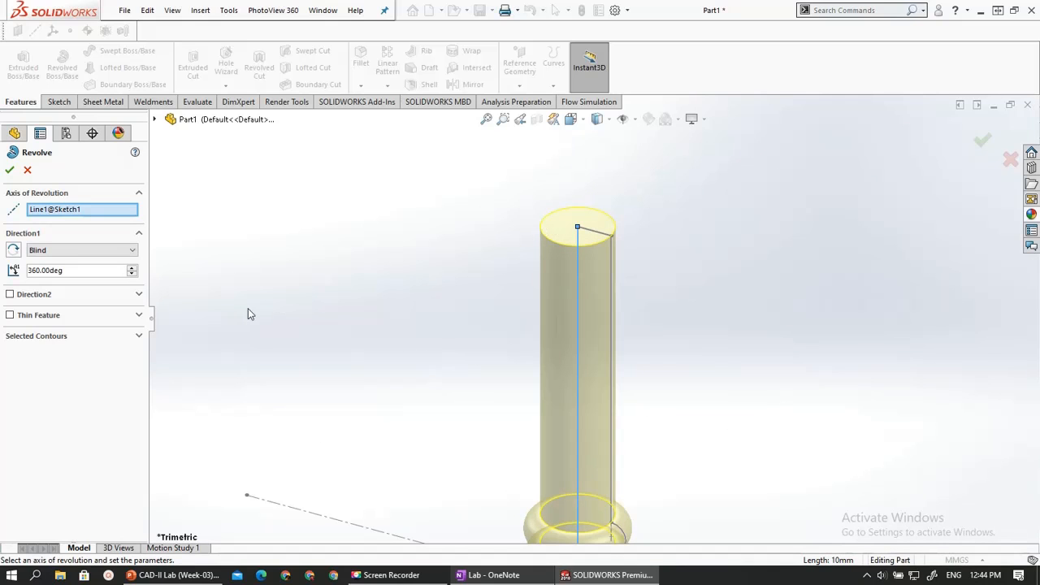
pyautogui.scroll(4, 359, 293)
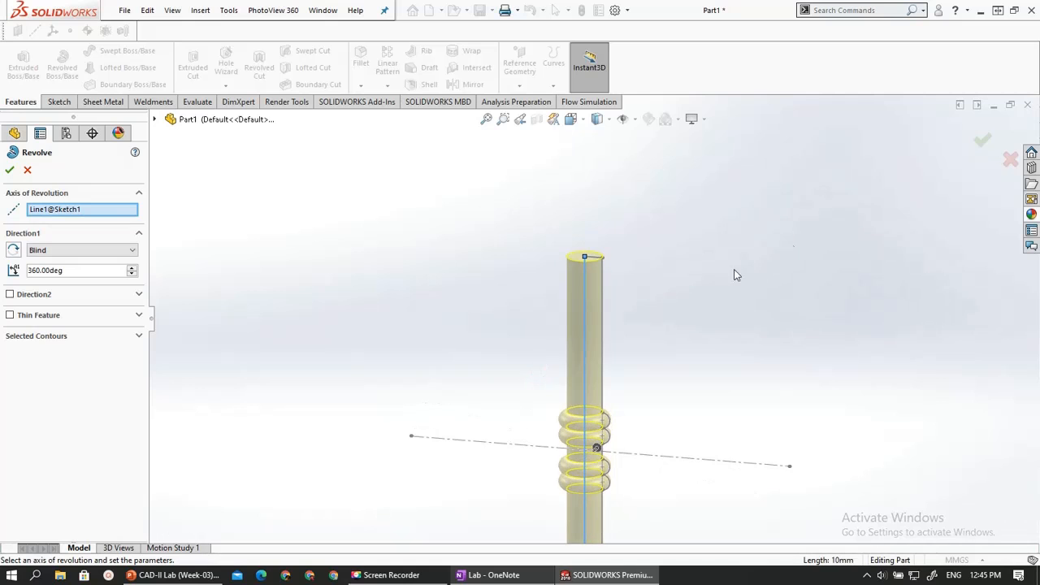
pyautogui.click(984, 140)
pyautogui.press('Return')
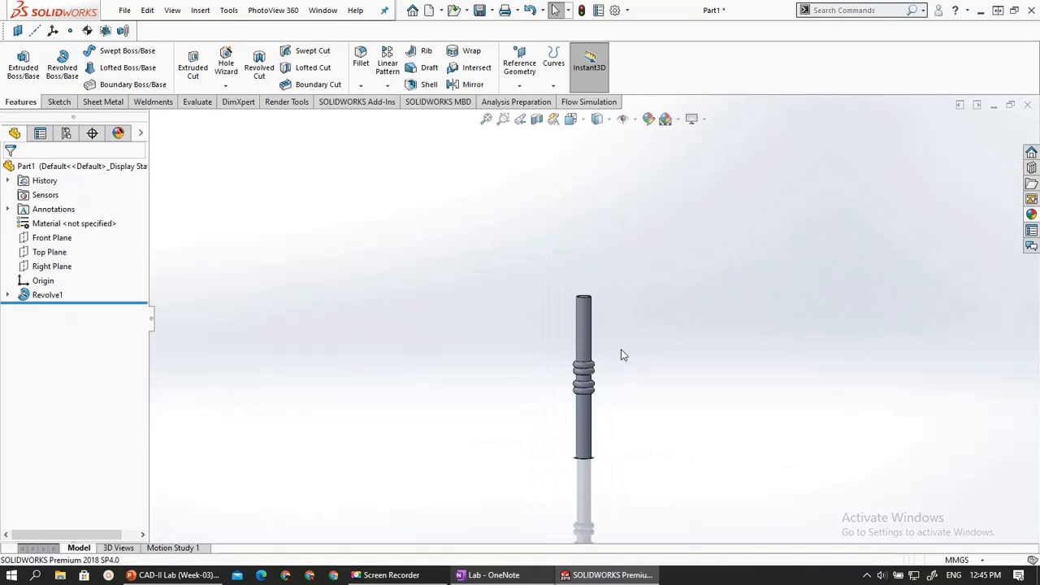
pyautogui.scroll(-2, 569, 382)
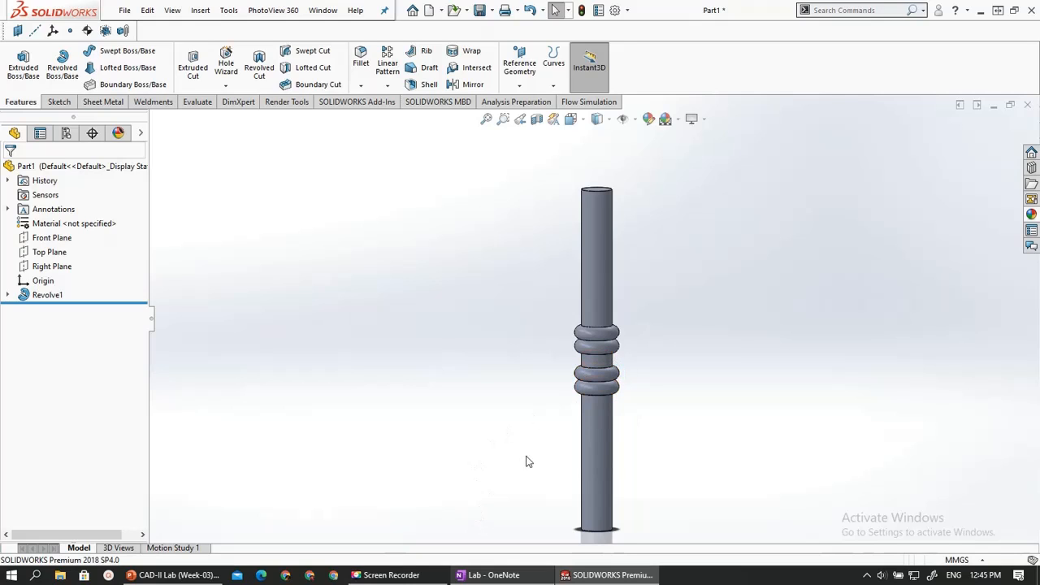
pyautogui.moveTo(526, 462)
pyautogui.mouseDown(button='middle')
pyautogui.moveTo(537, 390)
pyautogui.moveTo(515, 455)
pyautogui.mouseUp(button='middle')
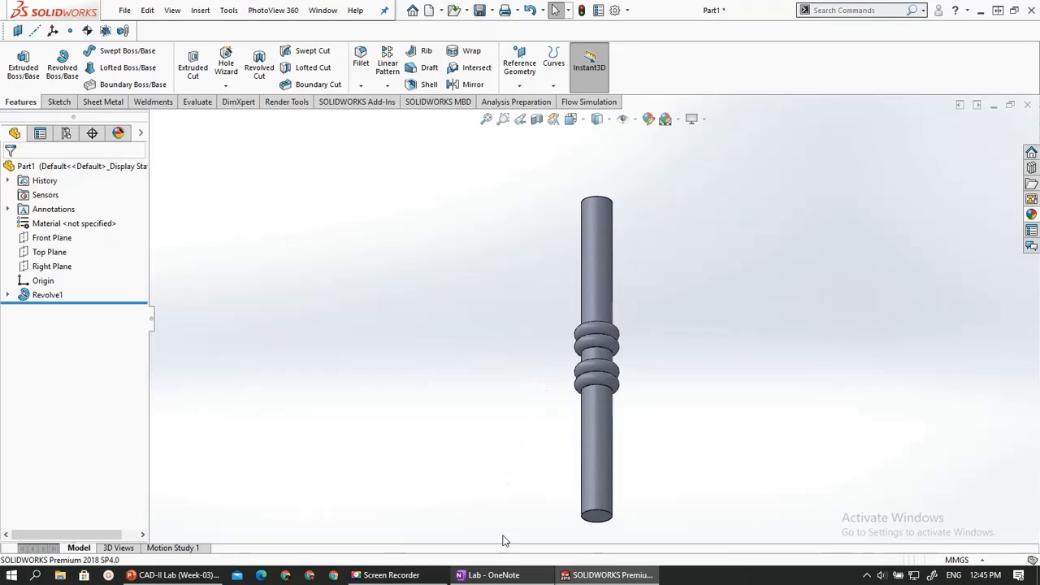